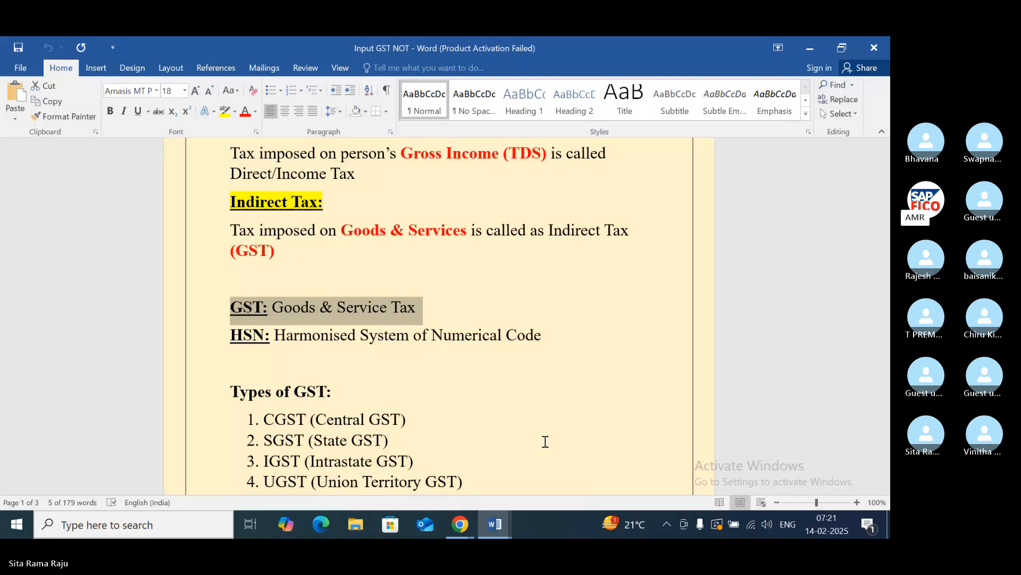
# - Review the definitions of Direct Tax/Income Tax and Indirect Tax, plus the GST and HSN abbreviations, selecting each line while reading
pyautogui.scroll(3, 559, 326)
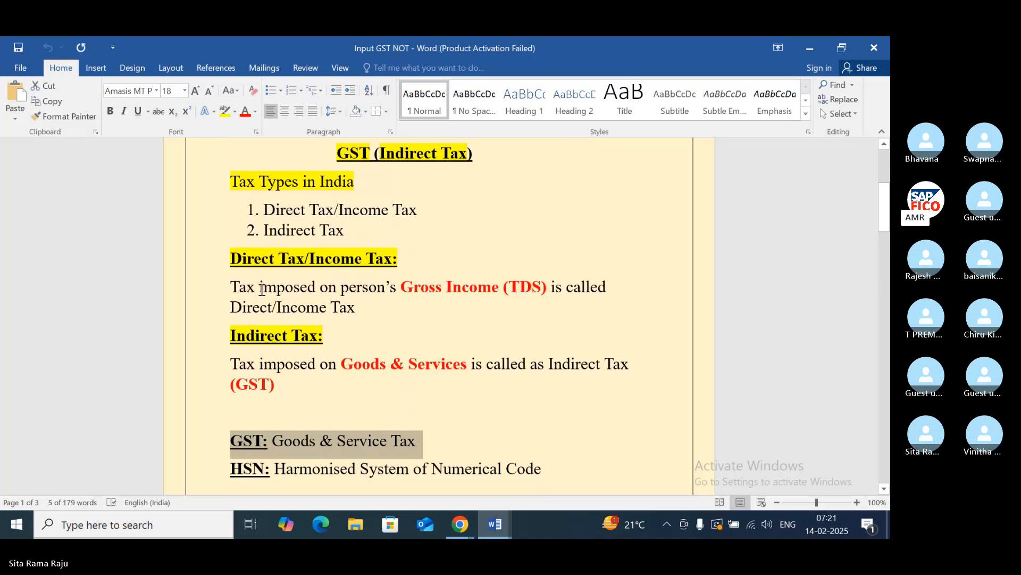
pyautogui.moveTo(231, 288); pyautogui.dragTo(374, 309)
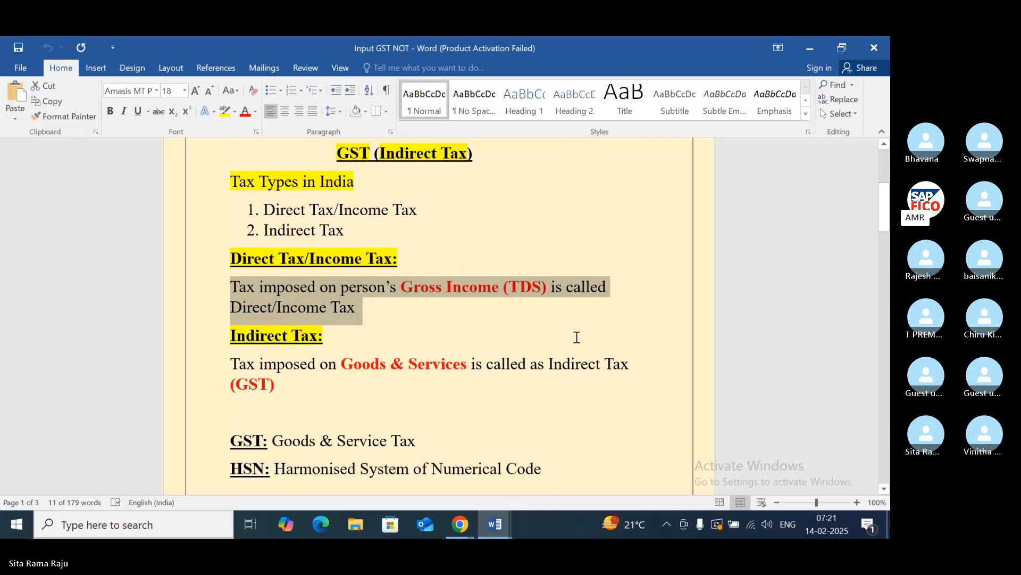
pyautogui.doubleClick(248, 366)
pyautogui.moveTo(266, 361); pyautogui.dragTo(286, 385)
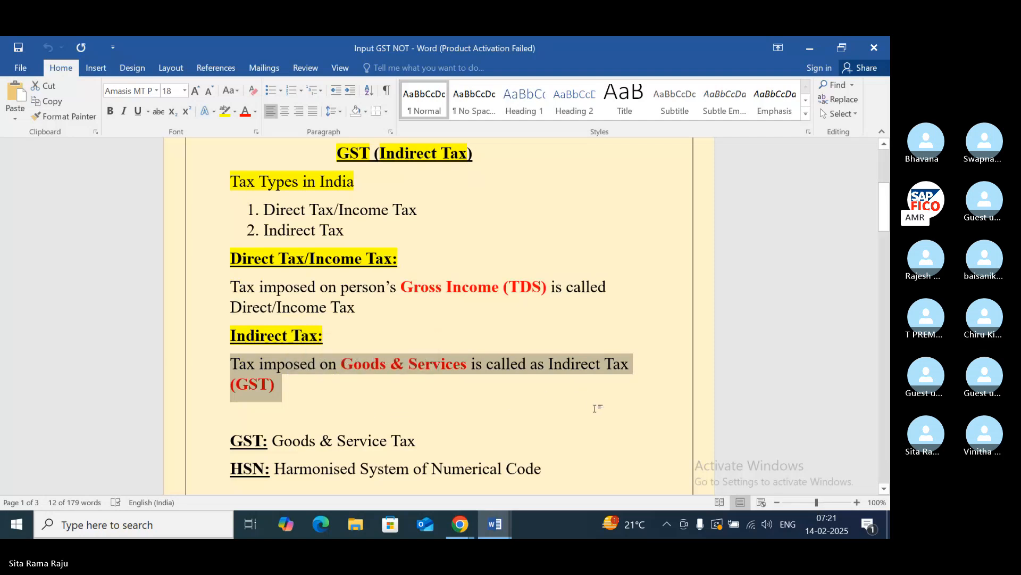
pyautogui.scroll(-5, 595, 408)
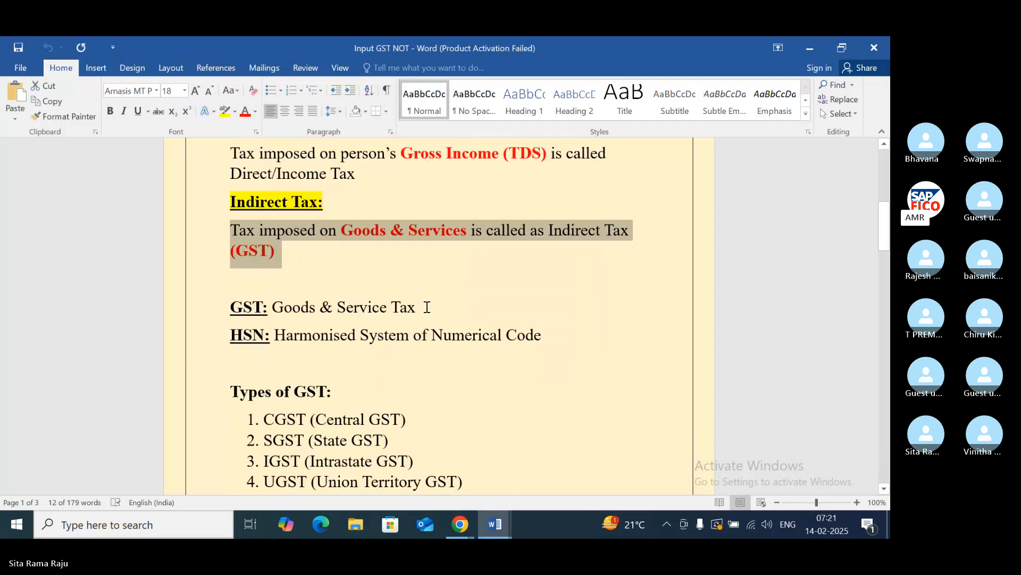
pyautogui.click(427, 307)
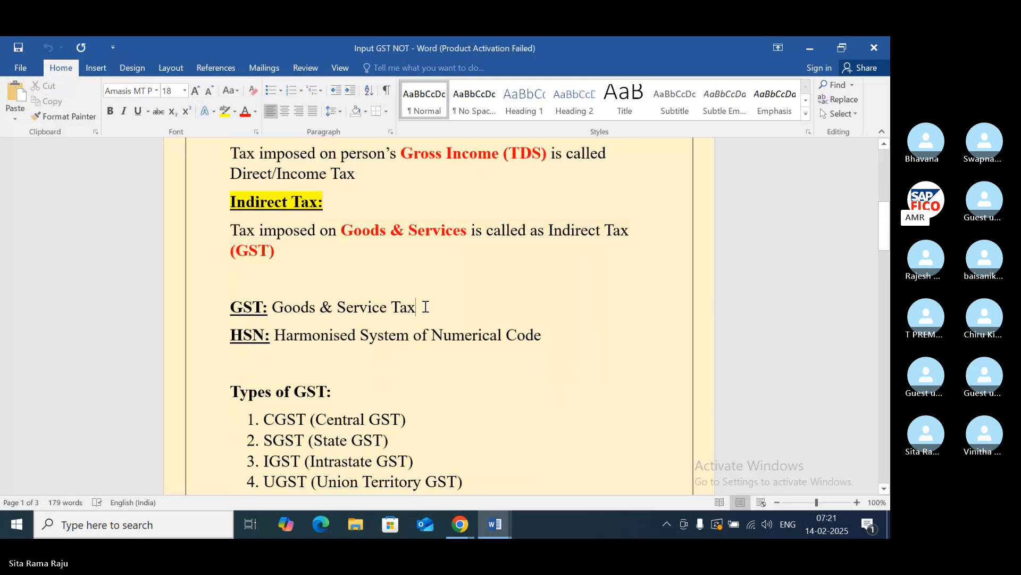
pyautogui.moveTo(425, 307); pyautogui.dragTo(234, 275)
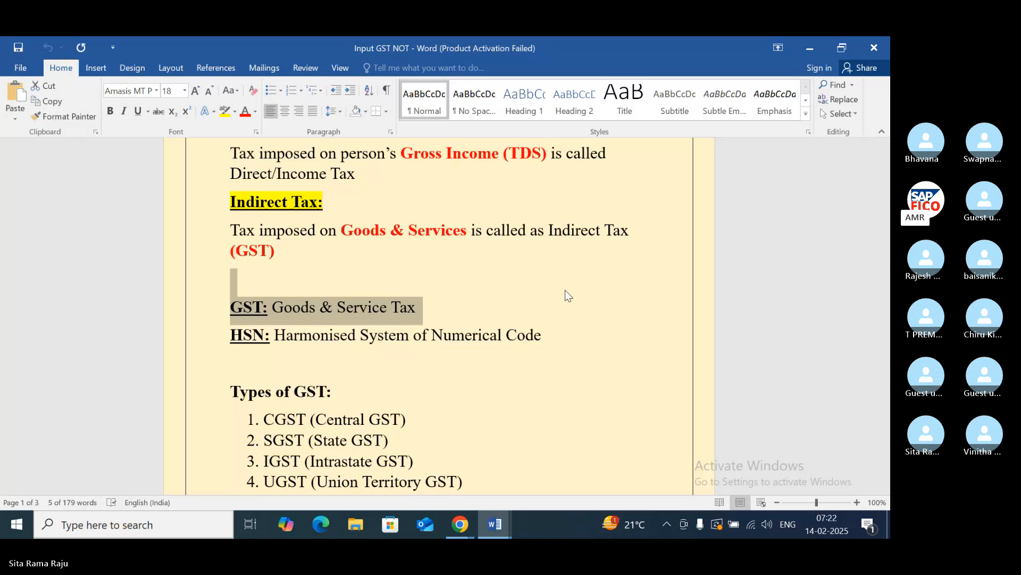
pyautogui.scroll(-2, 566, 295)
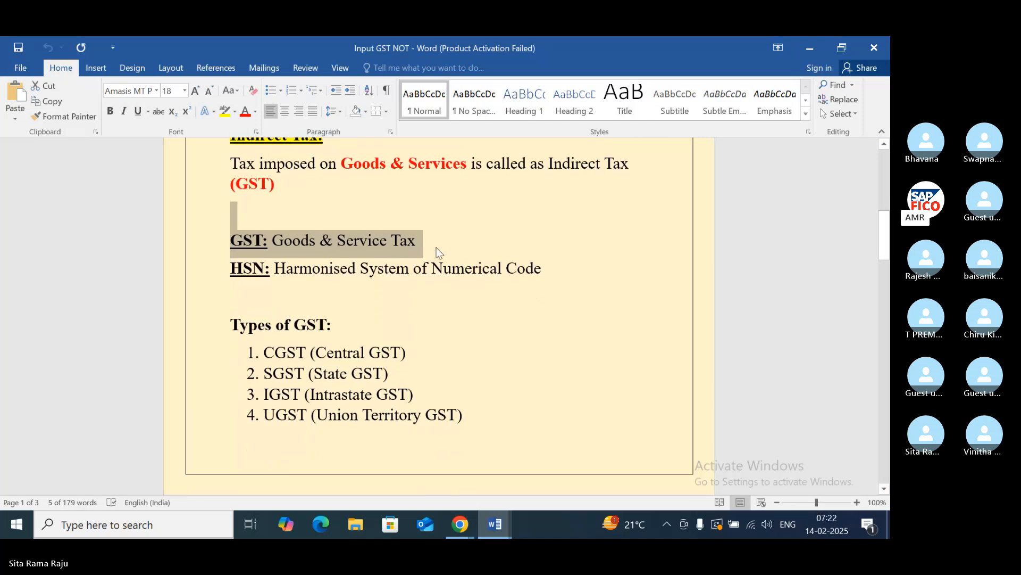
pyautogui.moveTo(556, 274); pyautogui.dragTo(218, 266)
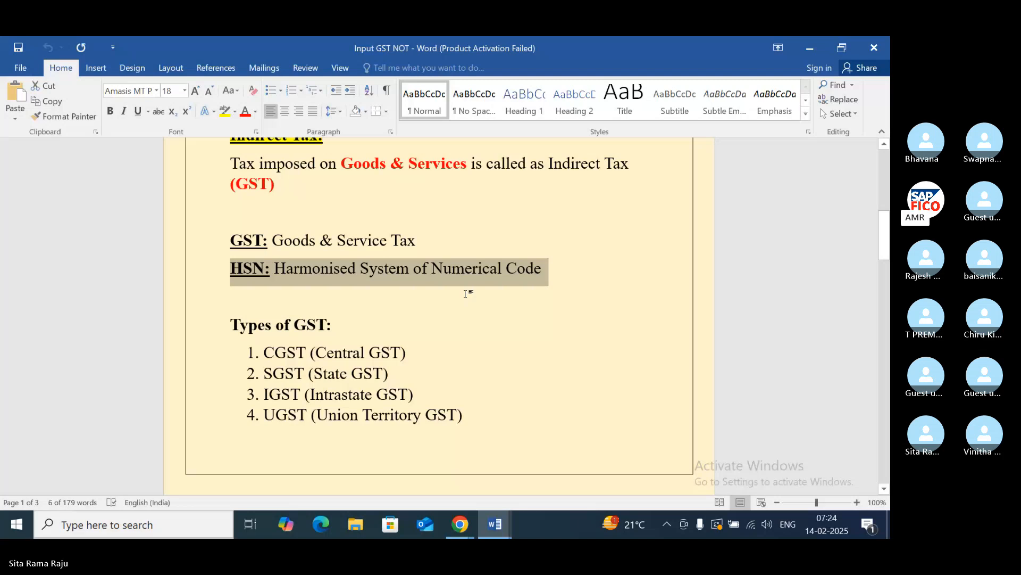
# - Examine the four entries under Types of GST one by one, selecting each while reading, and return to the IGST entry
pyautogui.click(372, 352)
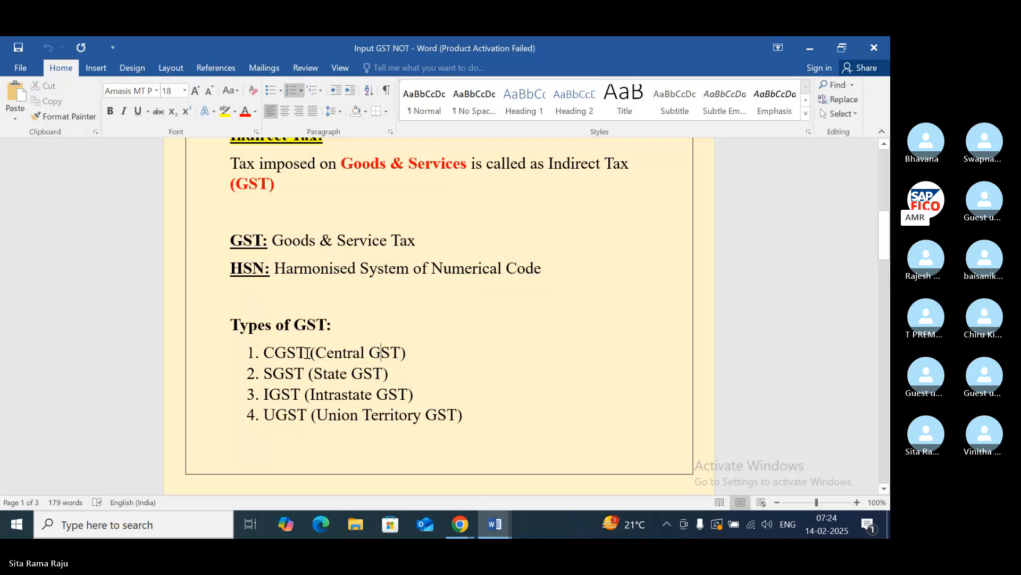
pyautogui.moveTo(414, 351); pyautogui.dragTo(305, 355)
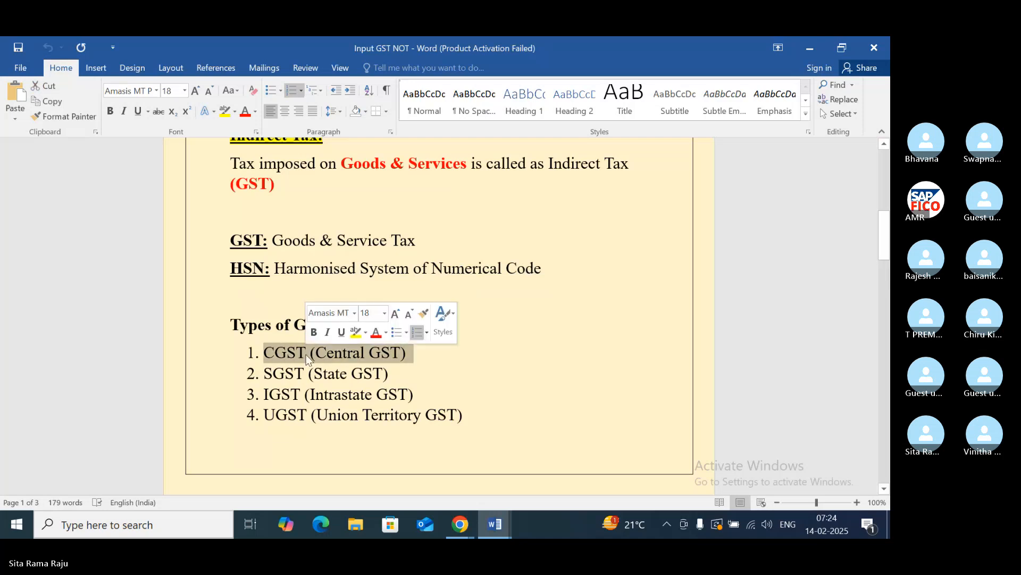
pyautogui.click(434, 369)
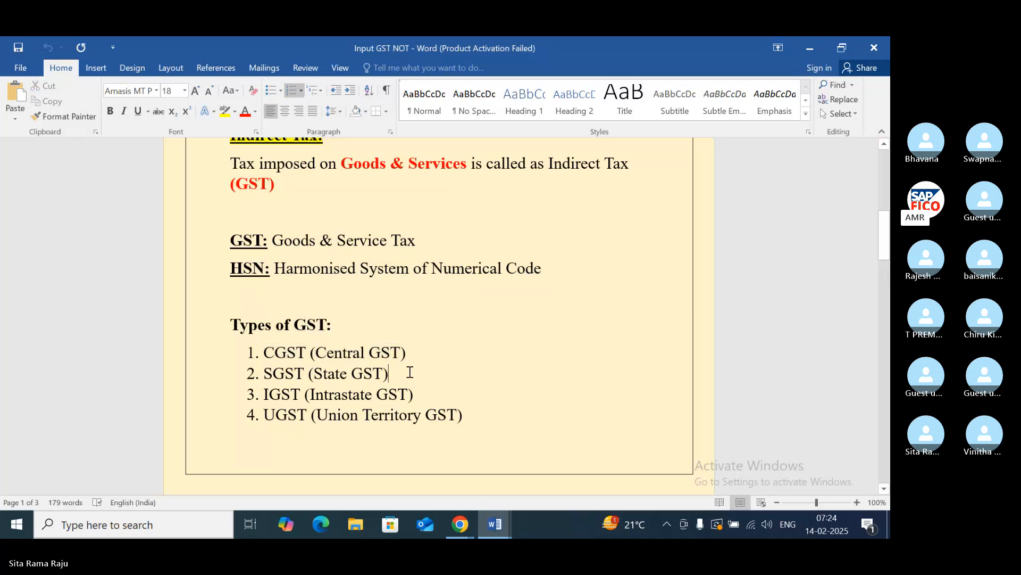
pyautogui.moveTo(406, 372); pyautogui.dragTo(281, 380)
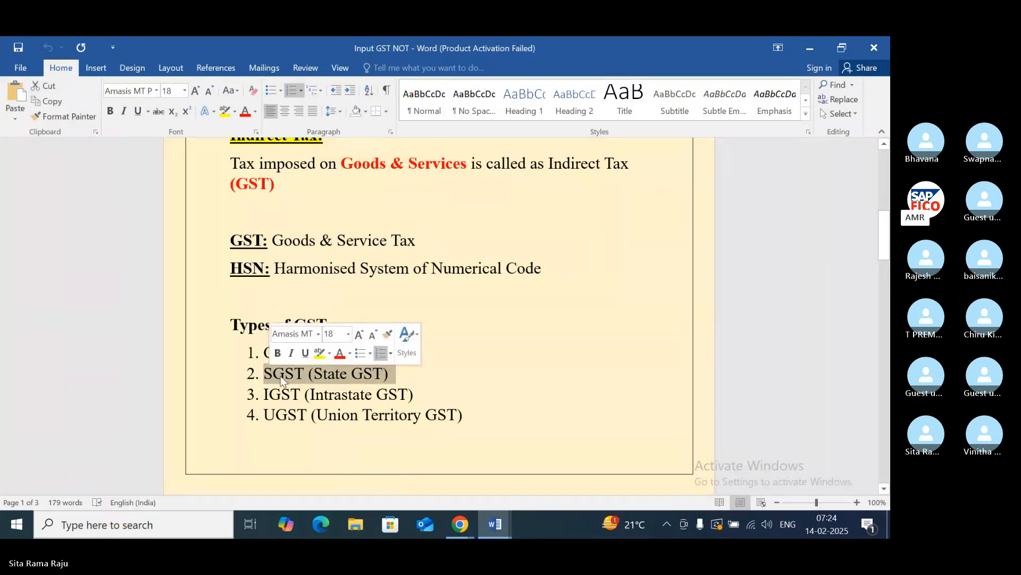
pyautogui.click(430, 385)
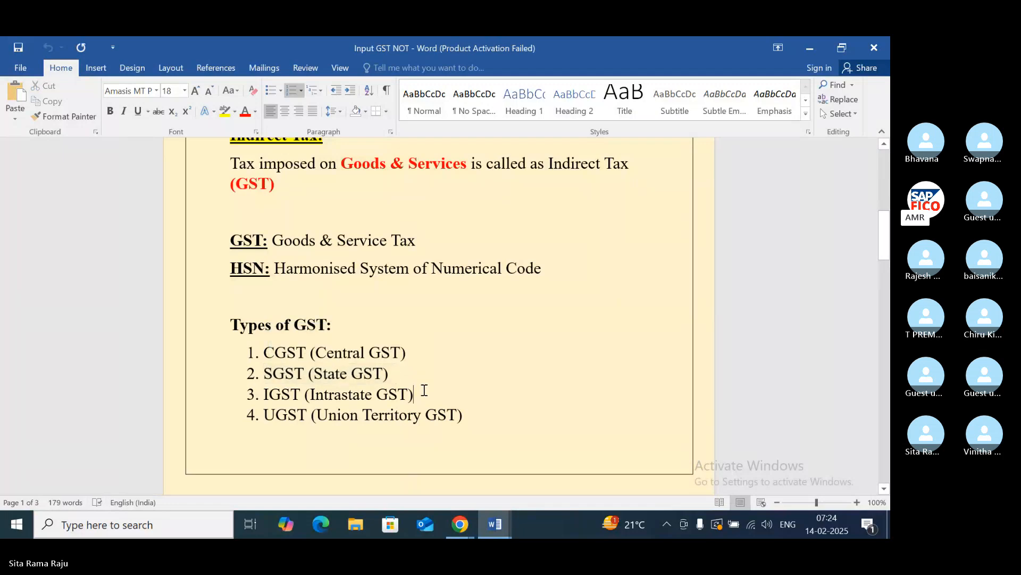
pyautogui.moveTo(416, 395); pyautogui.dragTo(265, 395)
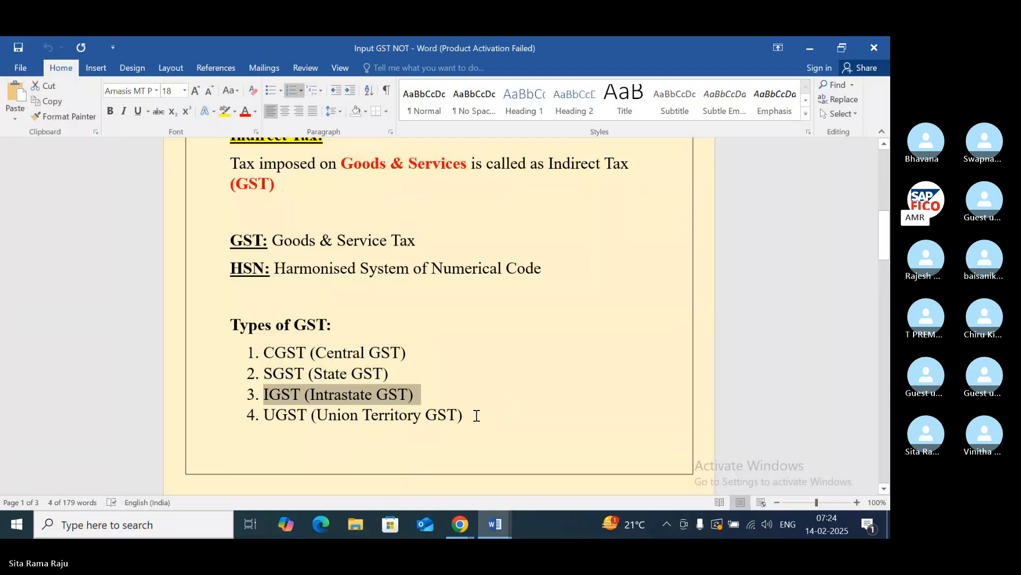
pyautogui.moveTo(474, 416); pyautogui.dragTo(290, 419)
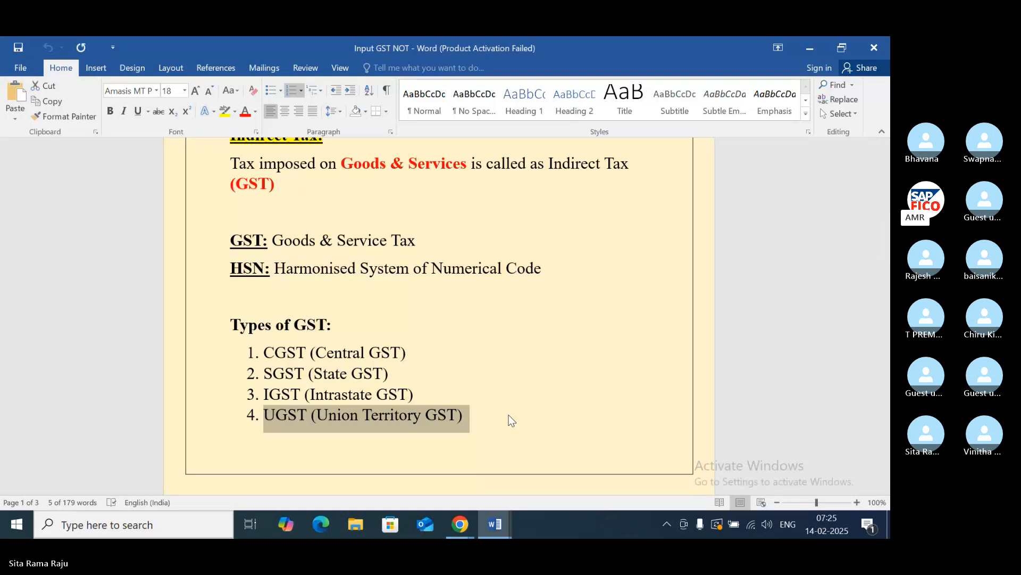
pyautogui.scroll(-3, 509, 414)
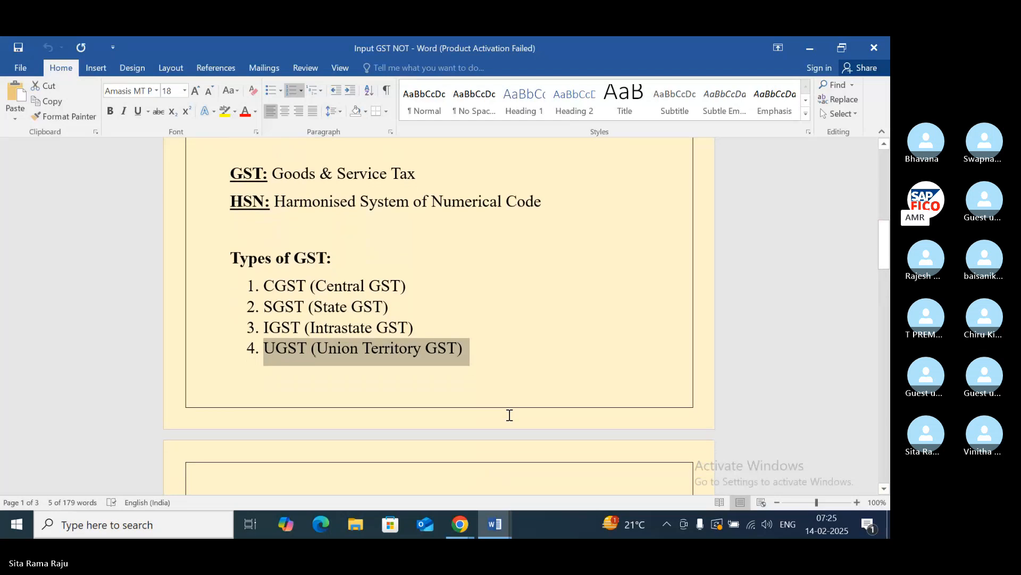
pyautogui.click(403, 303)
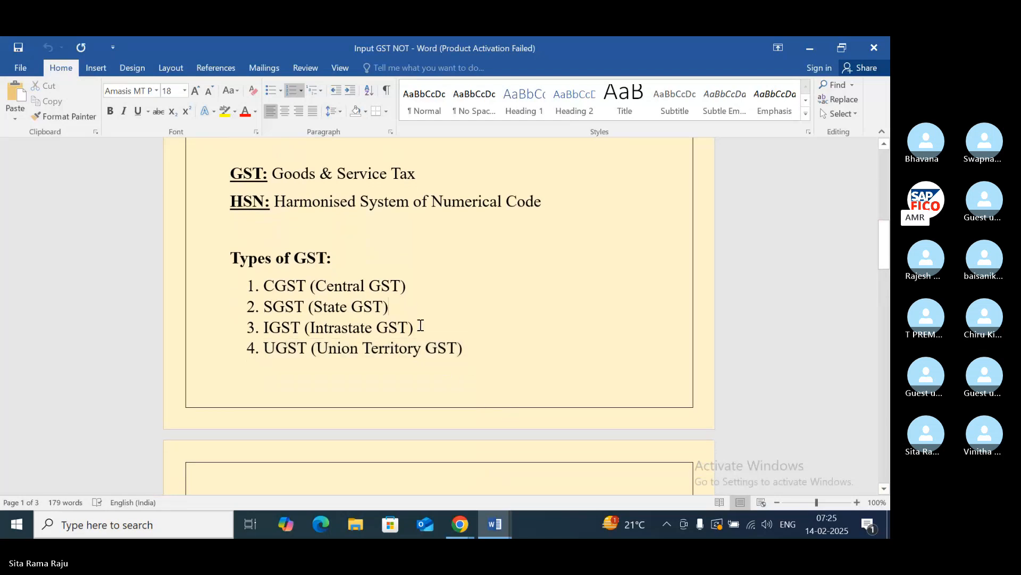
pyautogui.click(420, 325)
pyautogui.moveTo(420, 327); pyautogui.dragTo(265, 327)
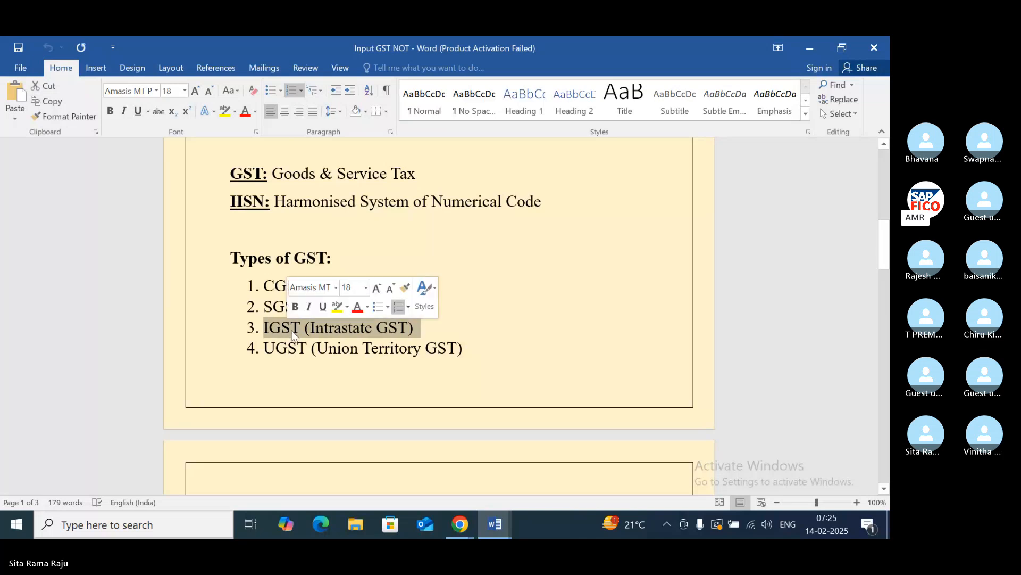
pyautogui.click(487, 326)
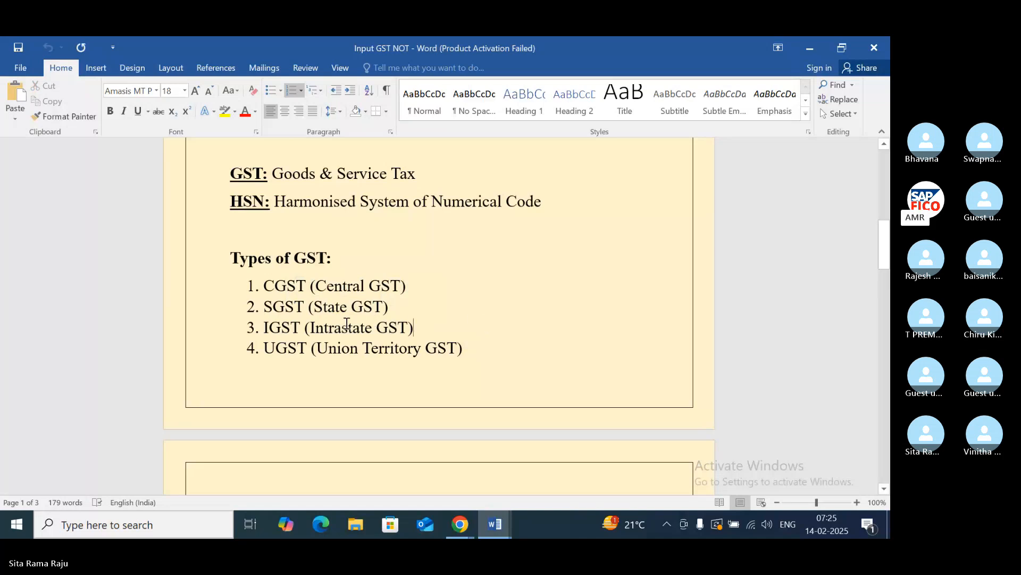
pyautogui.moveTo(305, 325); pyautogui.dragTo(264, 329)
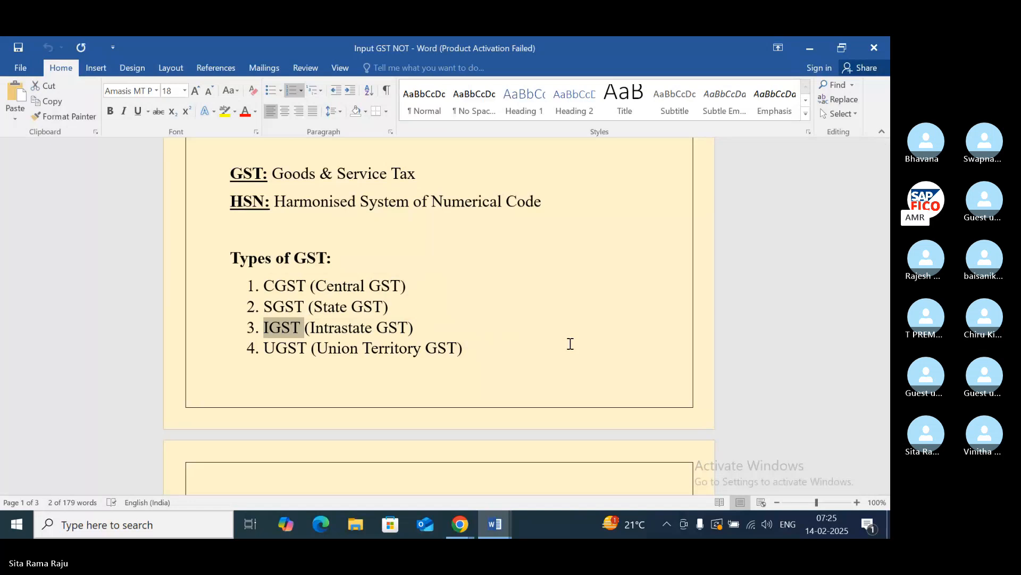
# - Examine the section on the two tax types on page 2, comparing what Input Tax and Output Tax apply to
pyautogui.scroll(-2, 571, 344)
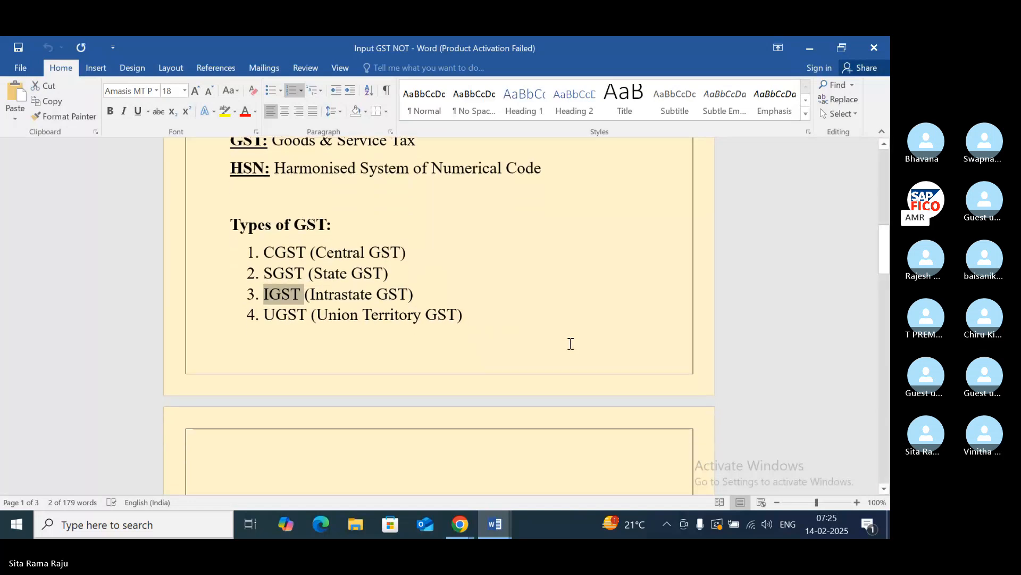
pyautogui.scroll(-6, 571, 344)
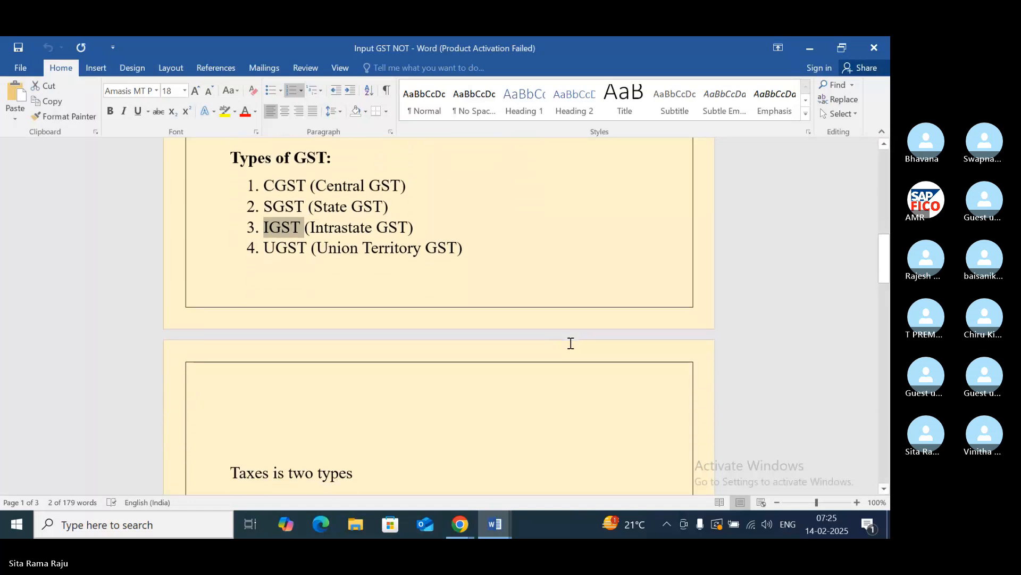
pyautogui.scroll(1, 571, 344)
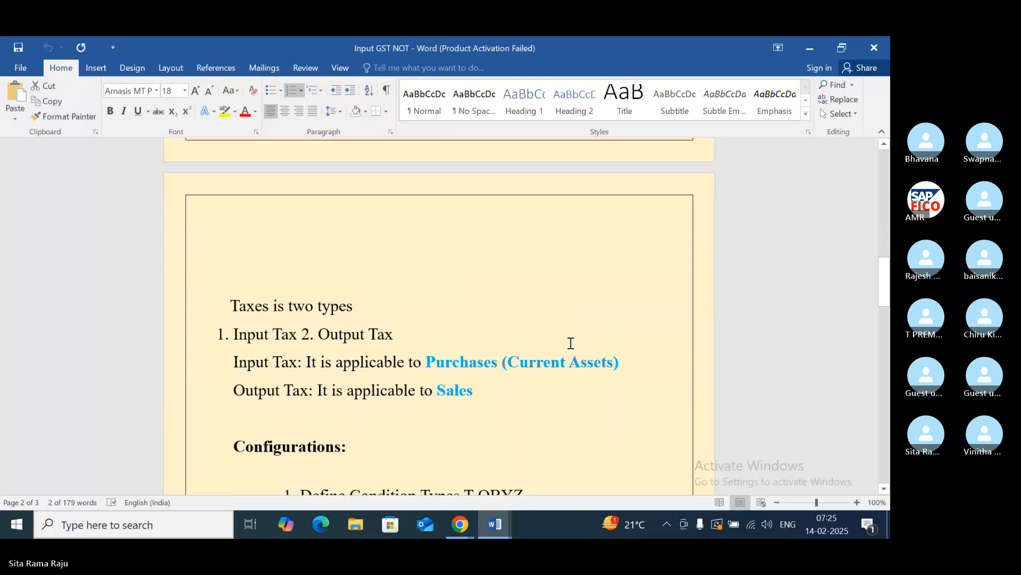
pyautogui.scroll(-2, 570, 343)
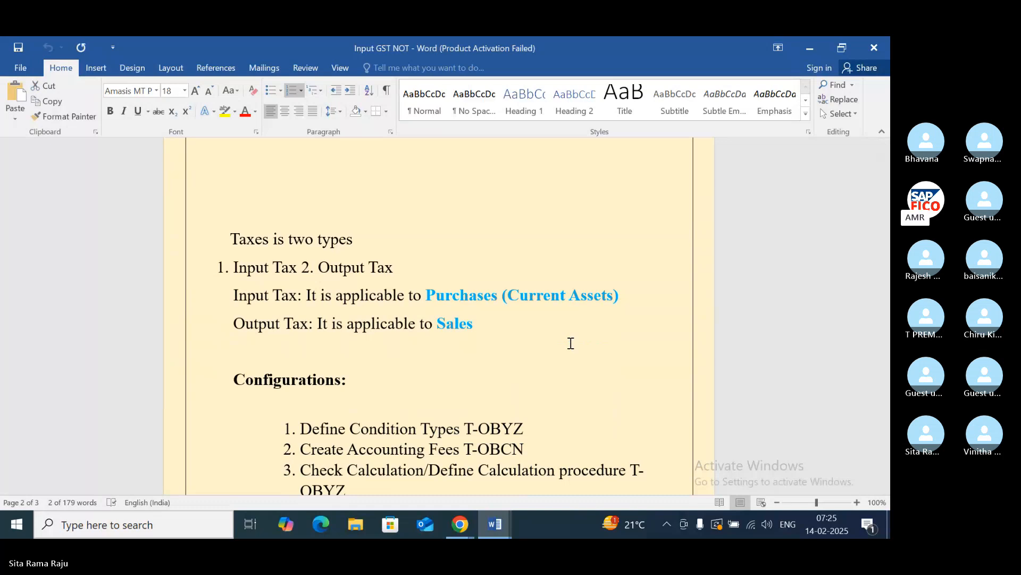
pyautogui.scroll(-1, 570, 343)
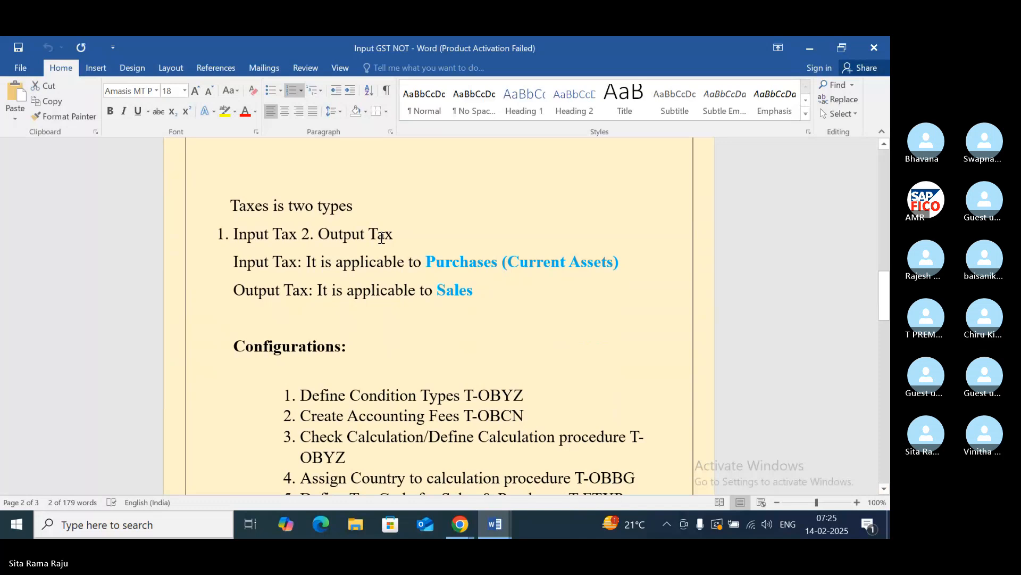
pyautogui.click(403, 235)
pyautogui.click(304, 235)
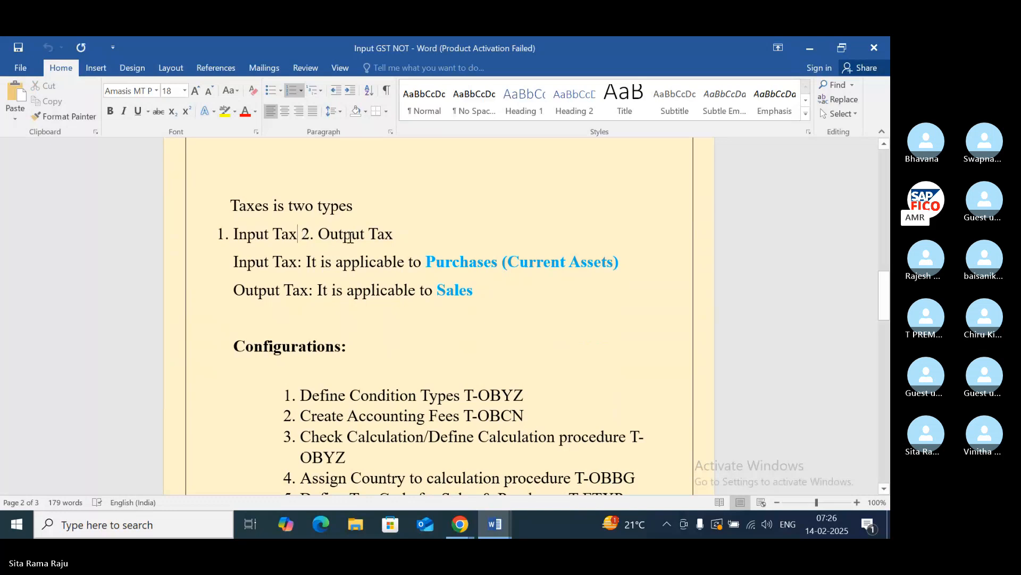
pyautogui.click(425, 237)
pyautogui.moveTo(480, 290); pyautogui.dragTo(435, 291)
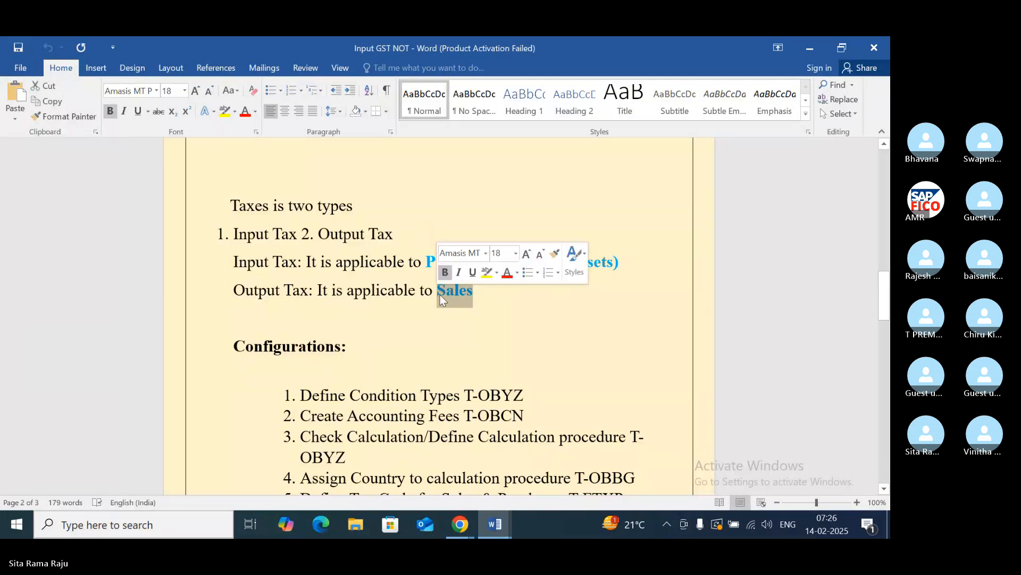
pyautogui.click(500, 306)
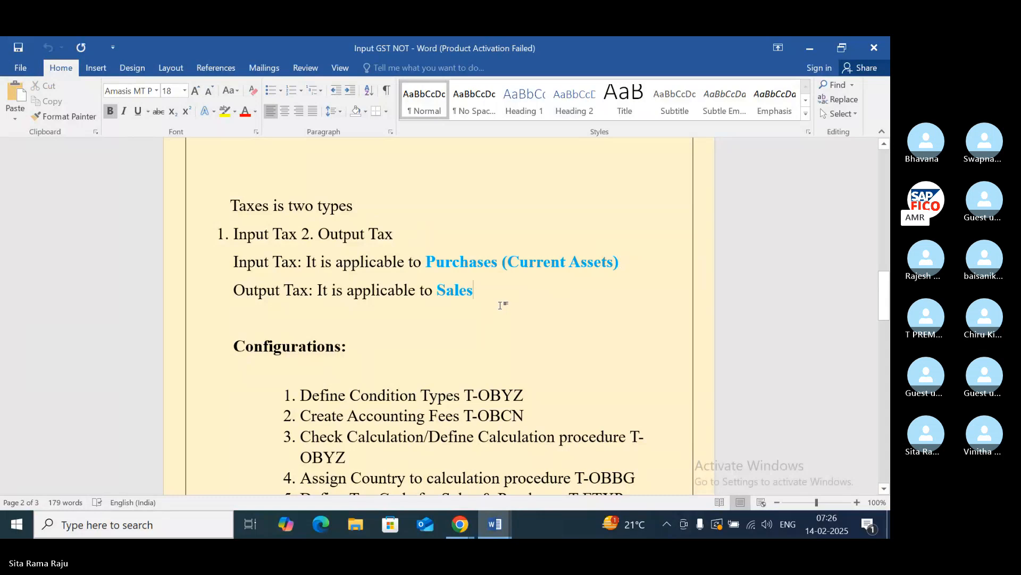
pyautogui.moveTo(496, 263); pyautogui.dragTo(426, 261)
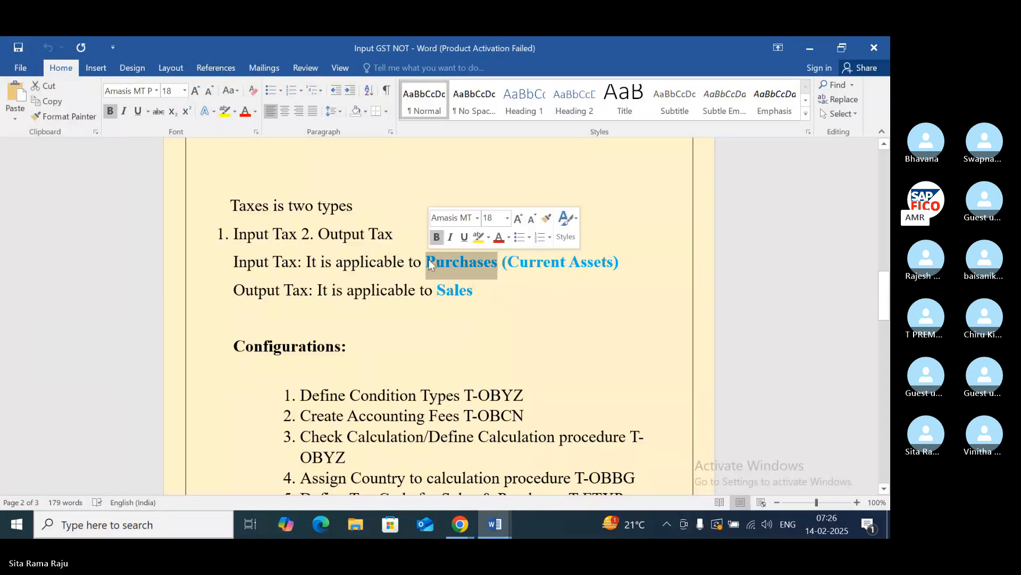
pyautogui.click(492, 295)
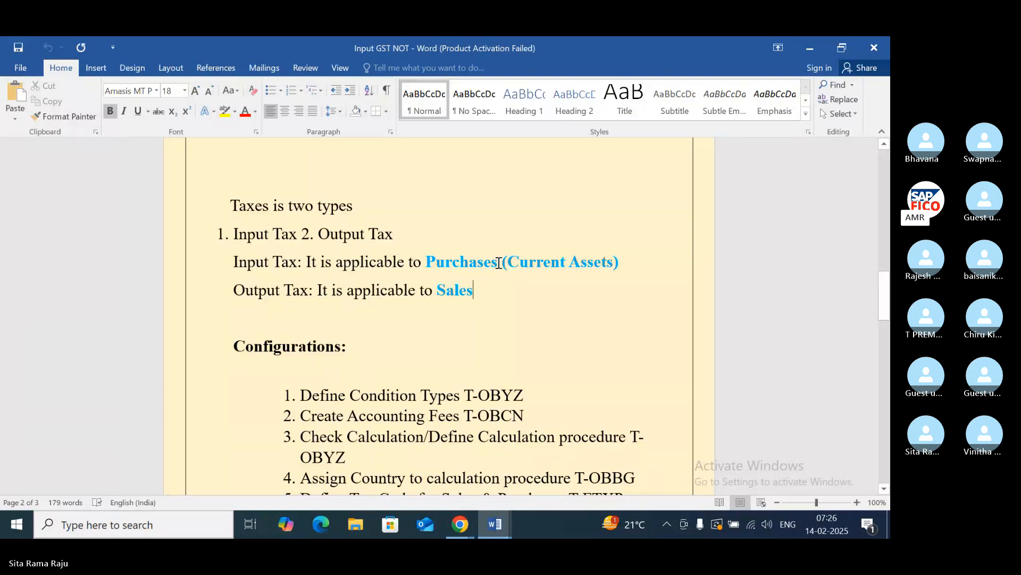
pyautogui.click(498, 262)
pyautogui.click(477, 290)
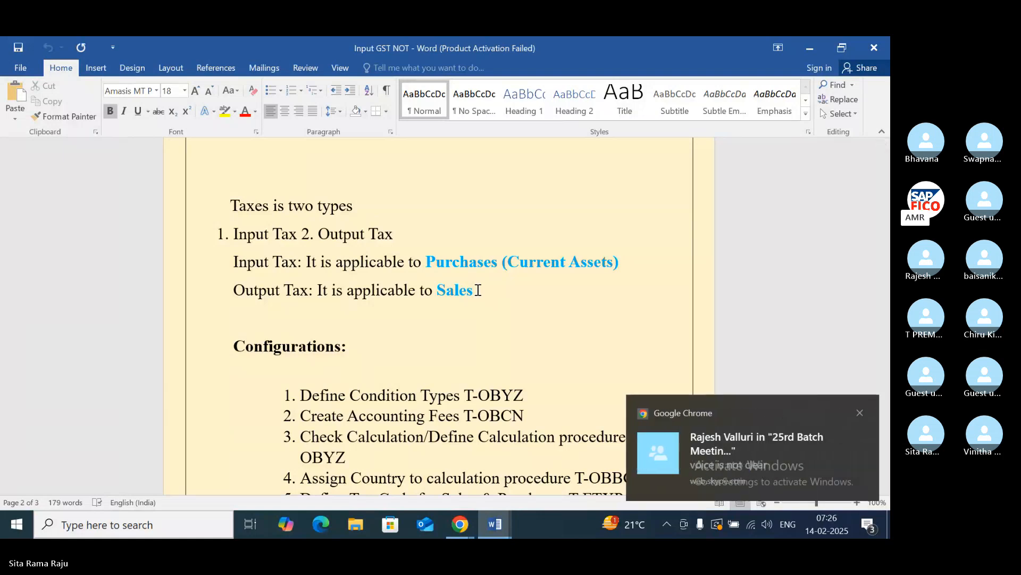
# - Dismiss the incoming chat notifications and bring the Configurations list on page 2 into view
pyautogui.click(861, 414)
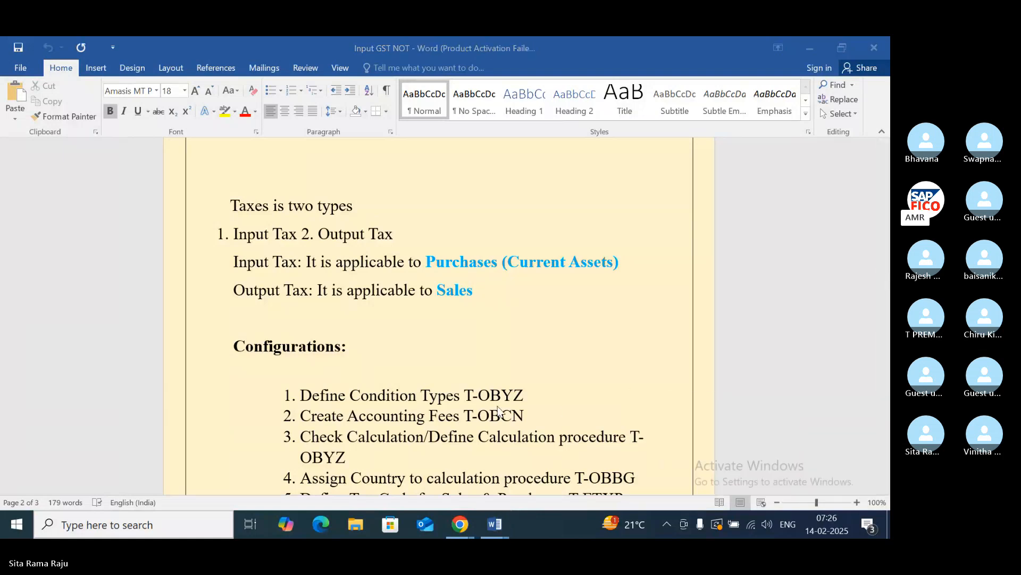
pyautogui.scroll(-2, 423, 355)
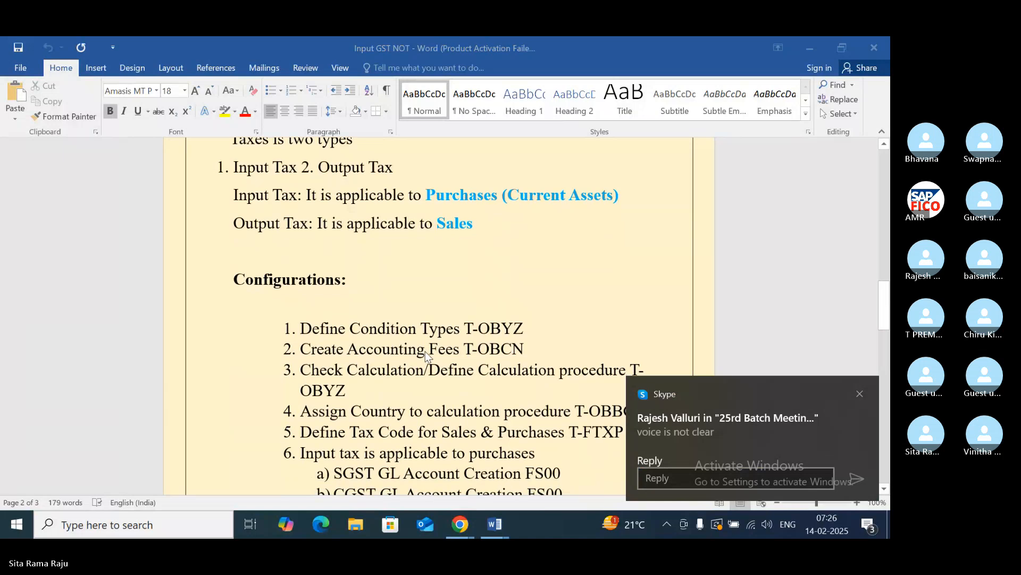
pyautogui.click(859, 392)
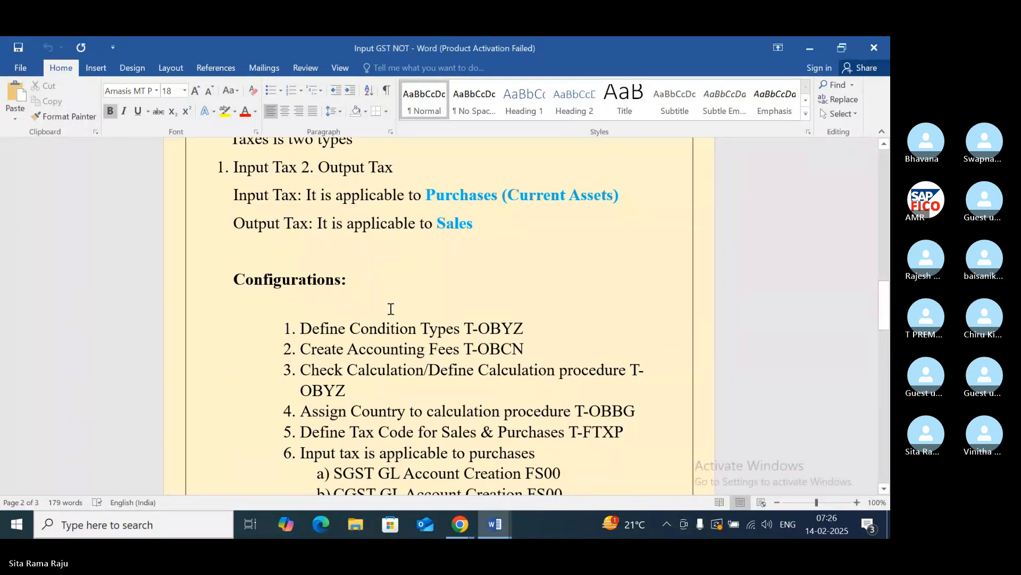
pyautogui.scroll(-2, 391, 308)
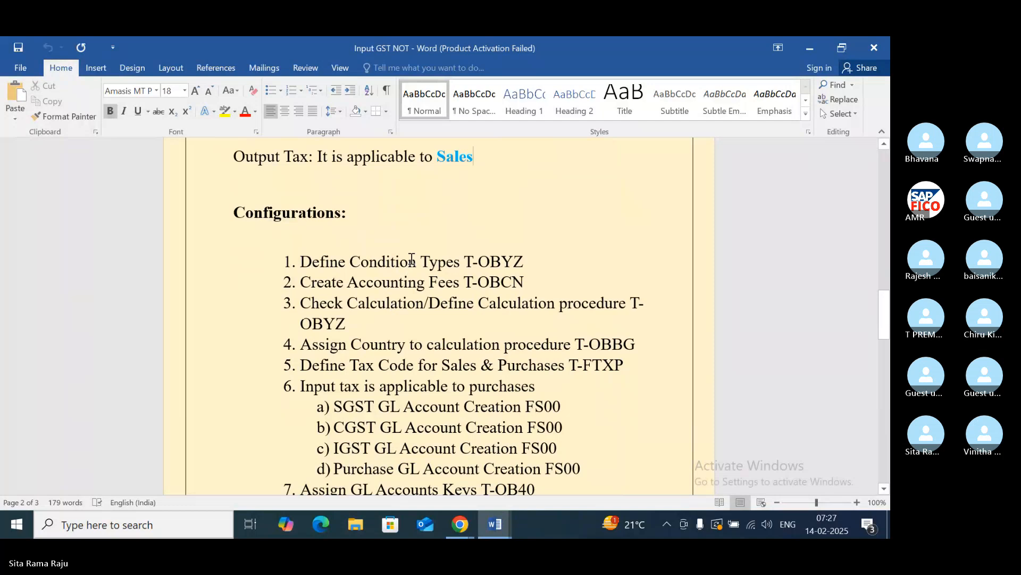
# - Minimise the open windows to reach the desktop, and open the sap connection from SAP Logon
pyautogui.click(346, 214)
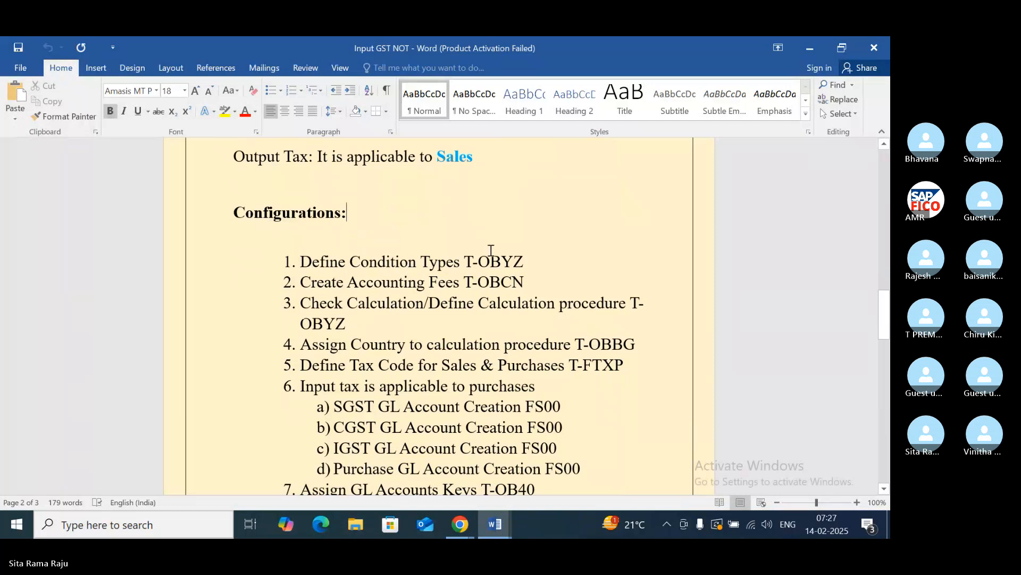
pyautogui.click(533, 263)
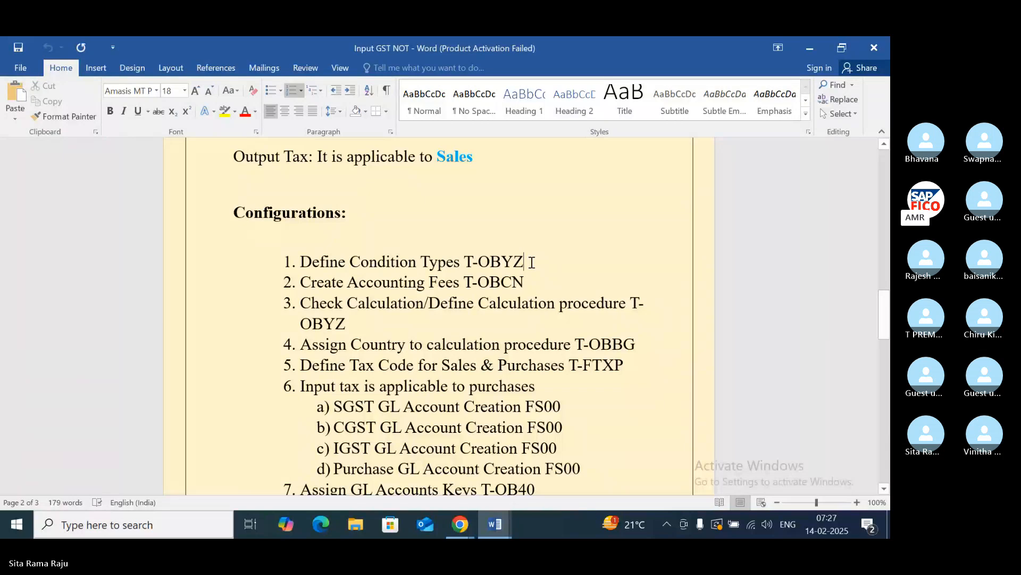
pyautogui.click(815, 45)
pyautogui.click(812, 47)
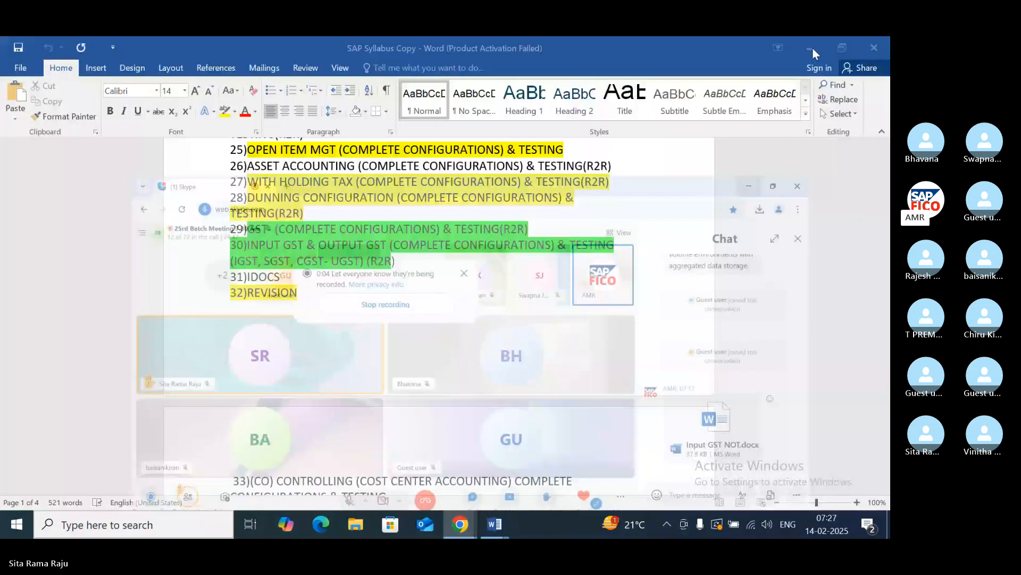
pyautogui.click(812, 48)
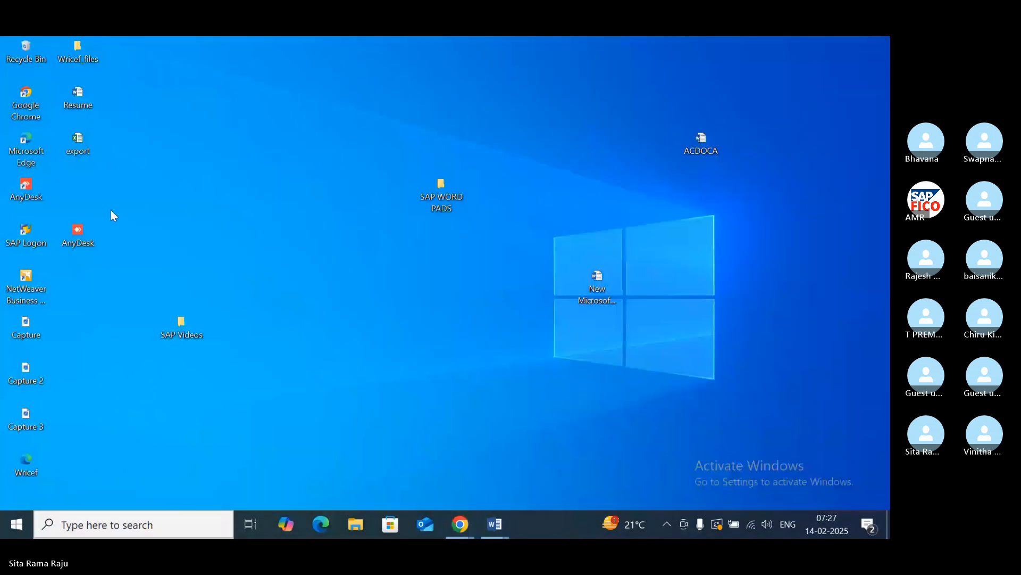
pyautogui.doubleClick(30, 231)
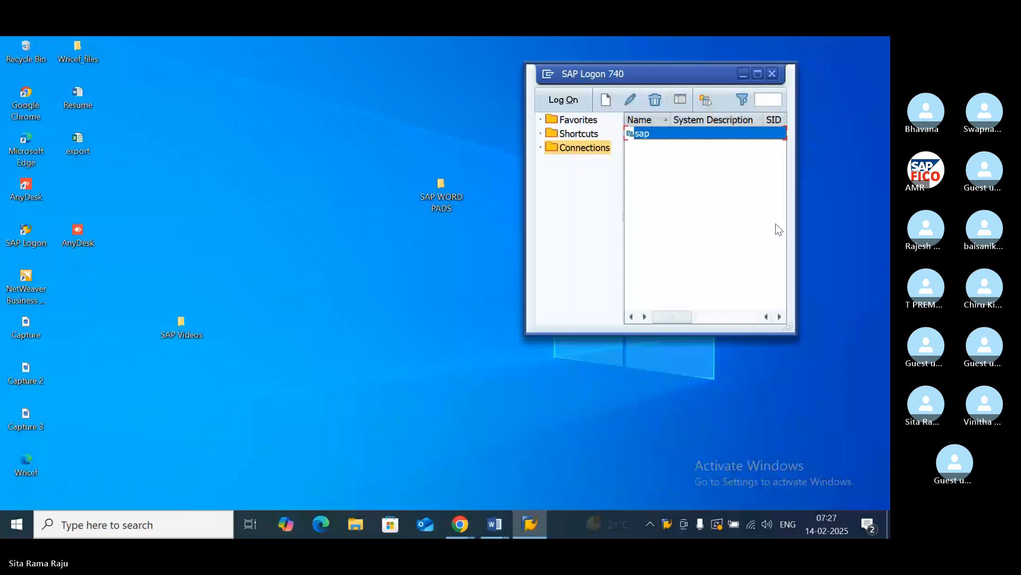
pyautogui.doubleClick(681, 138)
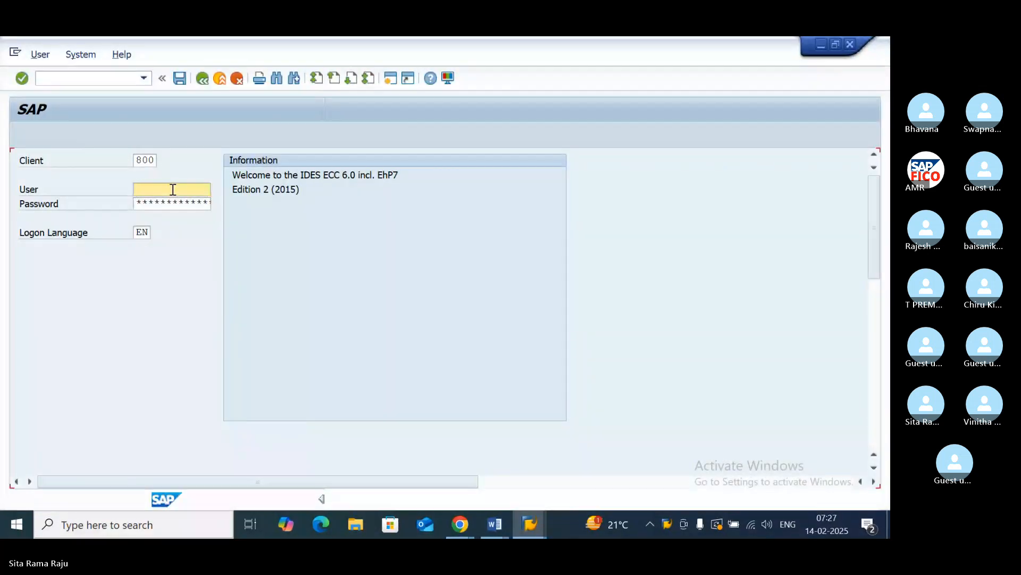
# - Enter the user ID and the account password, and log on to client 800
pyautogui.write('3')
pyautogui.click(164, 204)
pyautogui.click(159, 204)
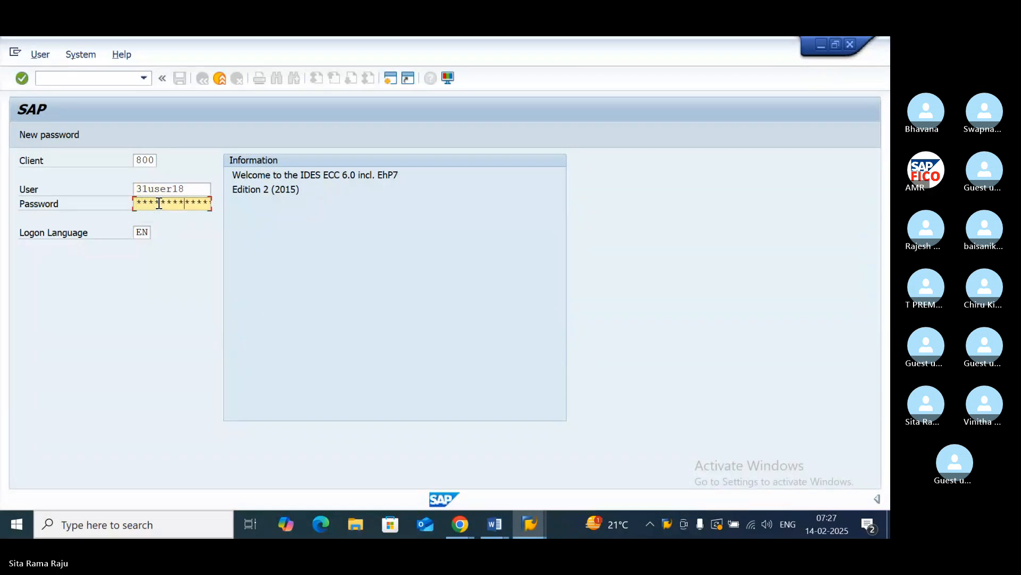
pyautogui.press('Return')
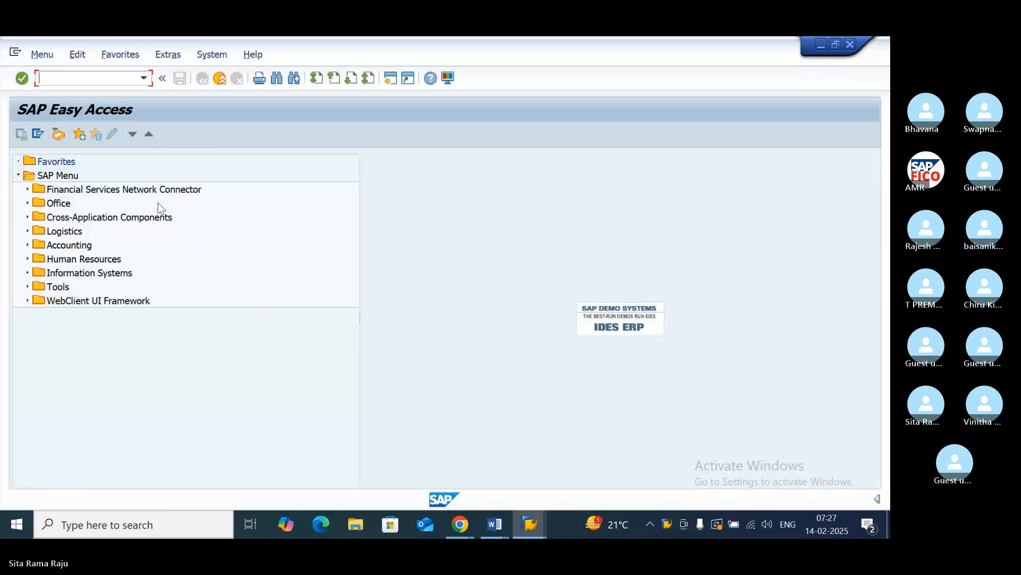
# - Check the transaction code for Define Condition Types in the Input GST notes in Word and return to SAP Easy Access
pyautogui.click(495, 524)
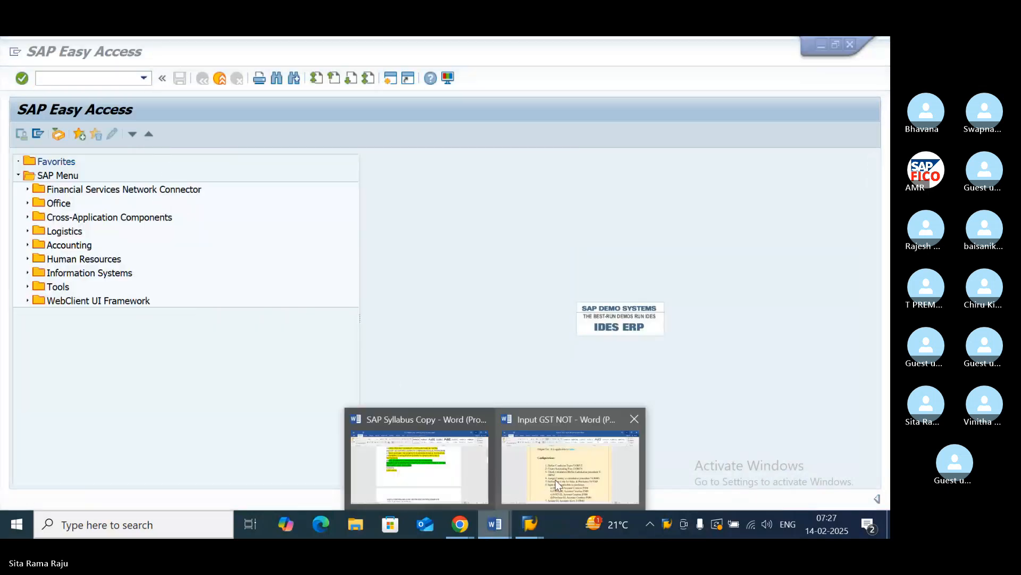
pyautogui.click(553, 478)
pyautogui.moveTo(530, 524)
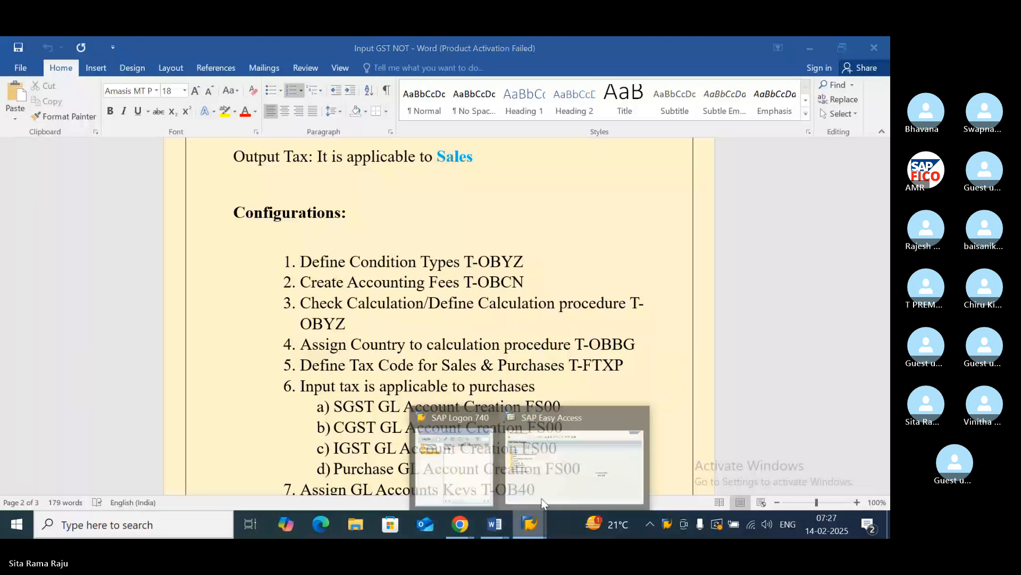
pyautogui.click(557, 415)
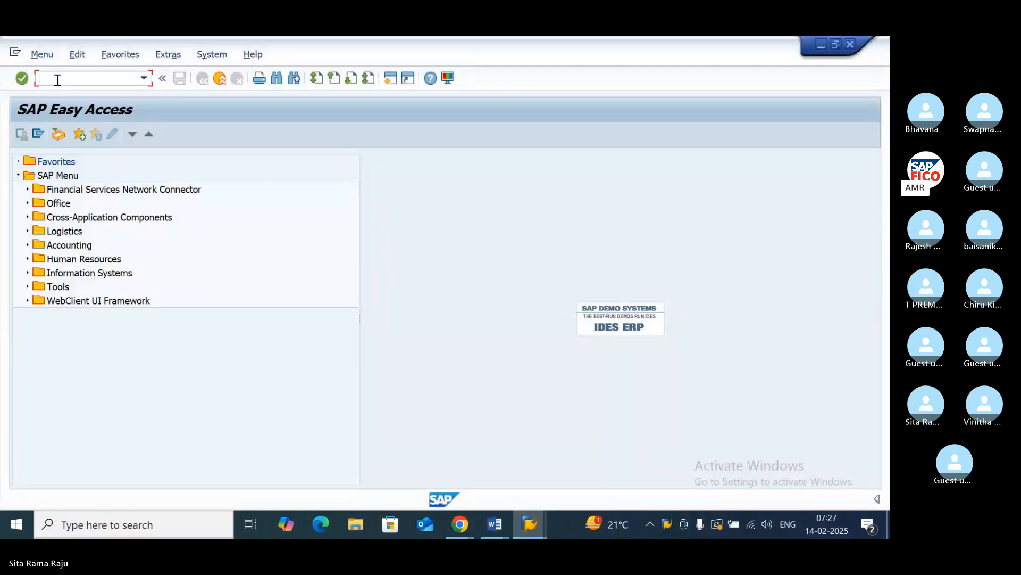
# - Run transaction /NOBYZ and open the Condition Types element for maintenance
pyautogui.write('/NO')
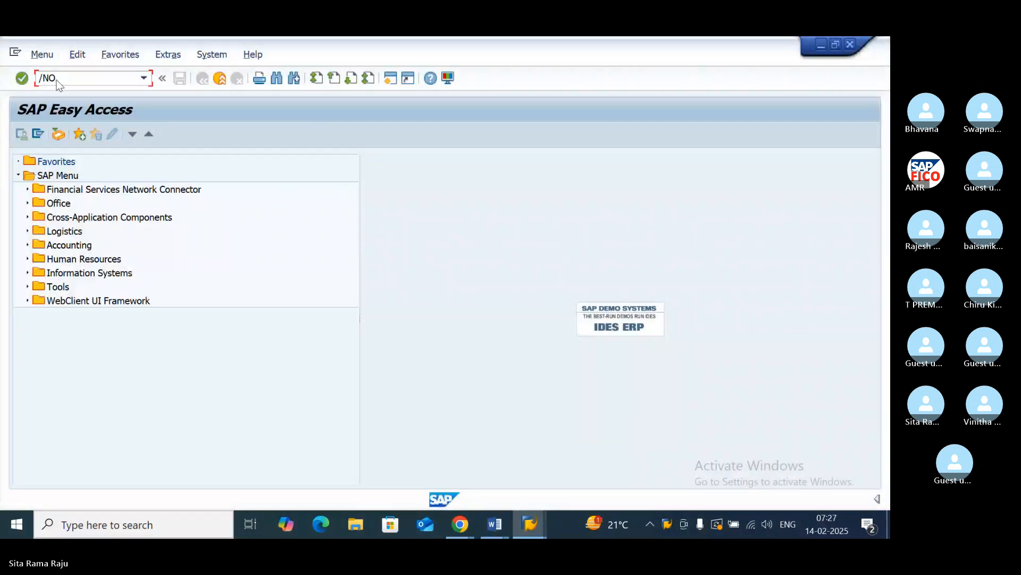
pyautogui.write('BYZ')
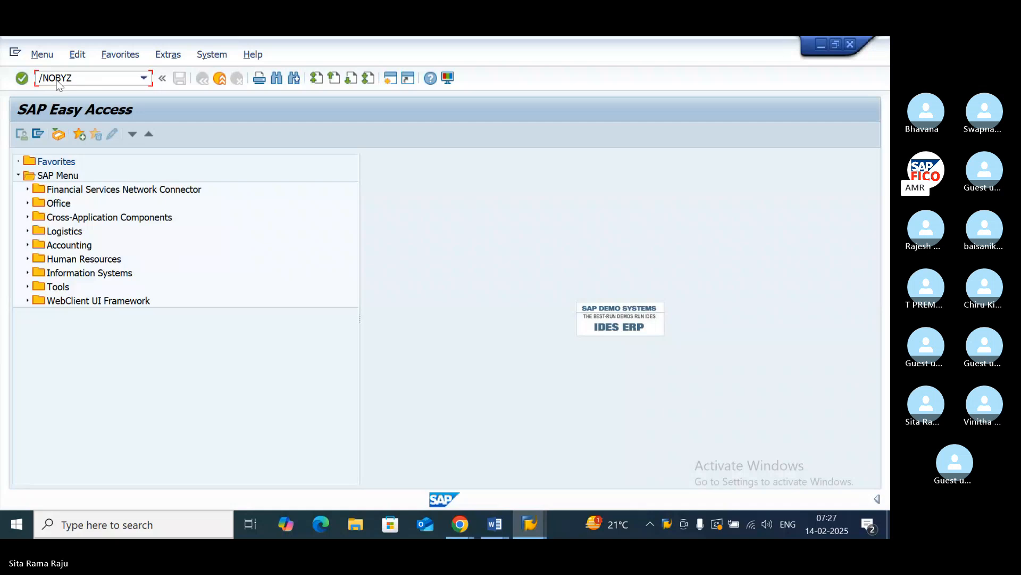
pyautogui.press('Return')
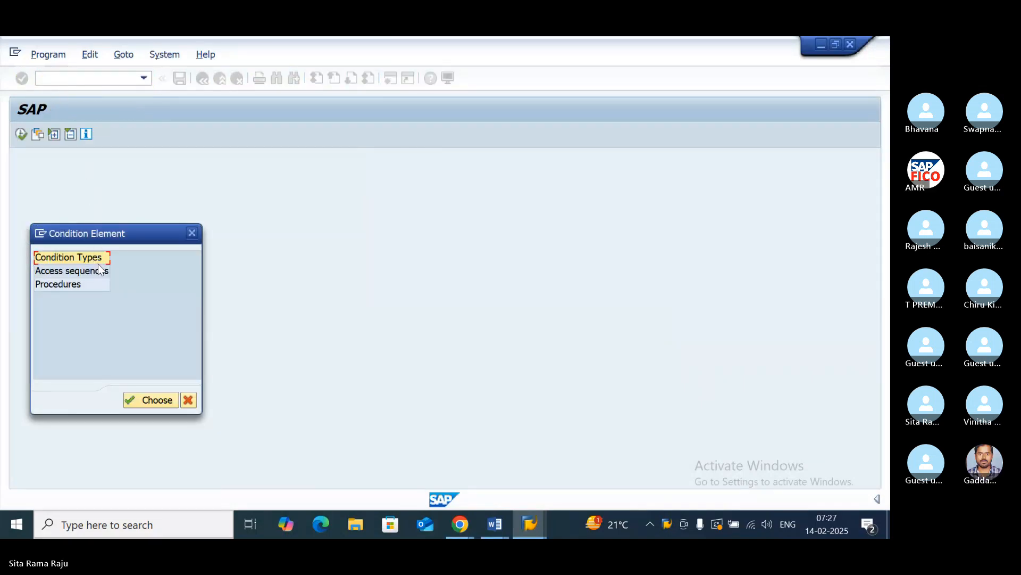
pyautogui.moveTo(135, 234); pyautogui.dragTo(230, 201)
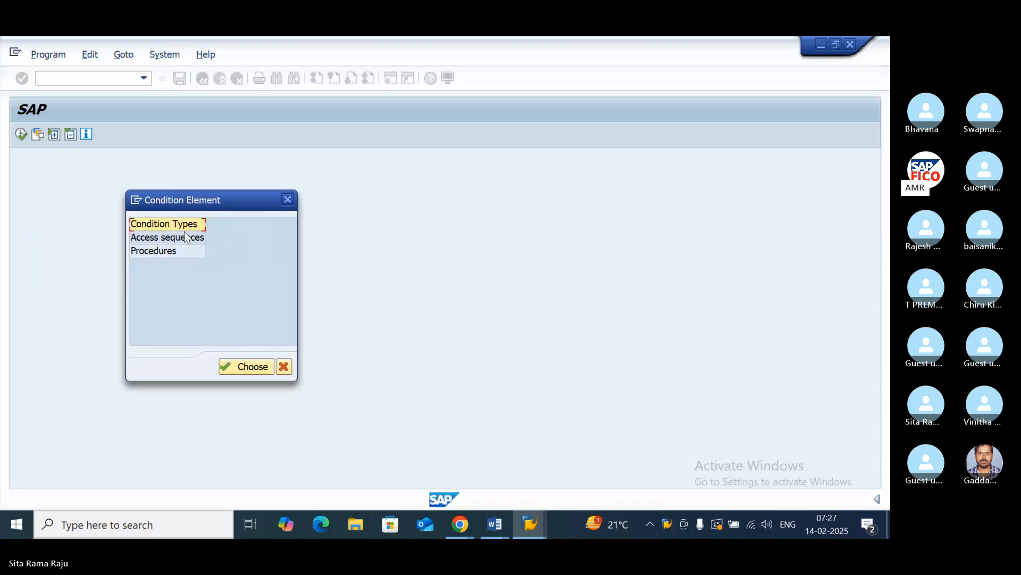
pyautogui.click(240, 366)
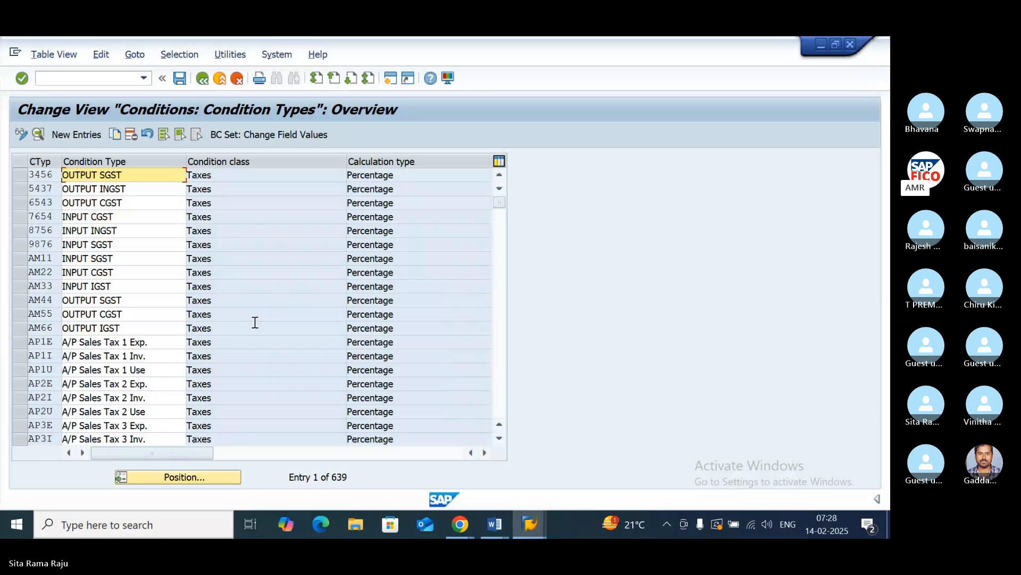
# - Start a new condition type entry with the code PO11 and the description INPUT SGST
pyautogui.click(82, 136)
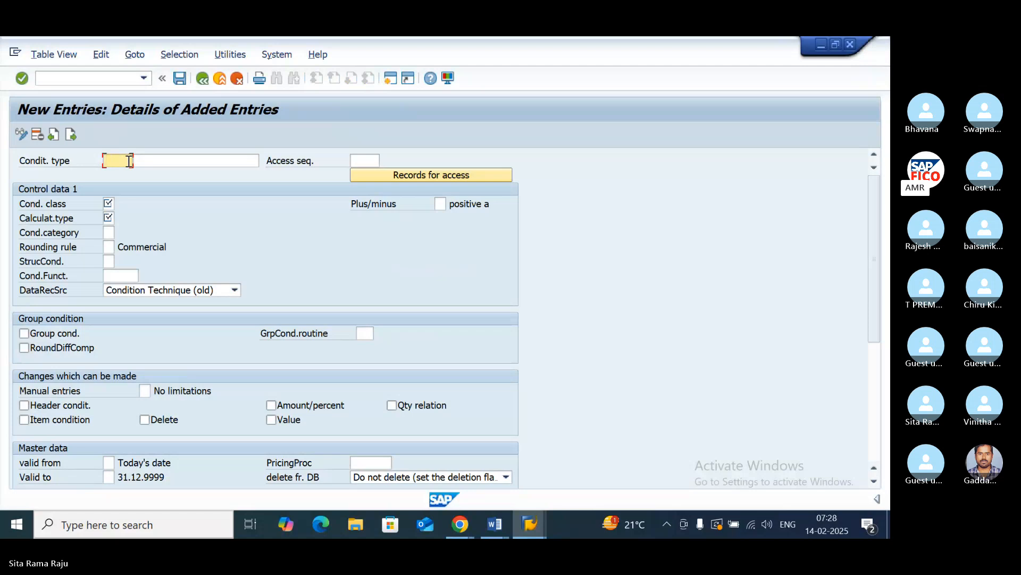
pyautogui.write('PO')
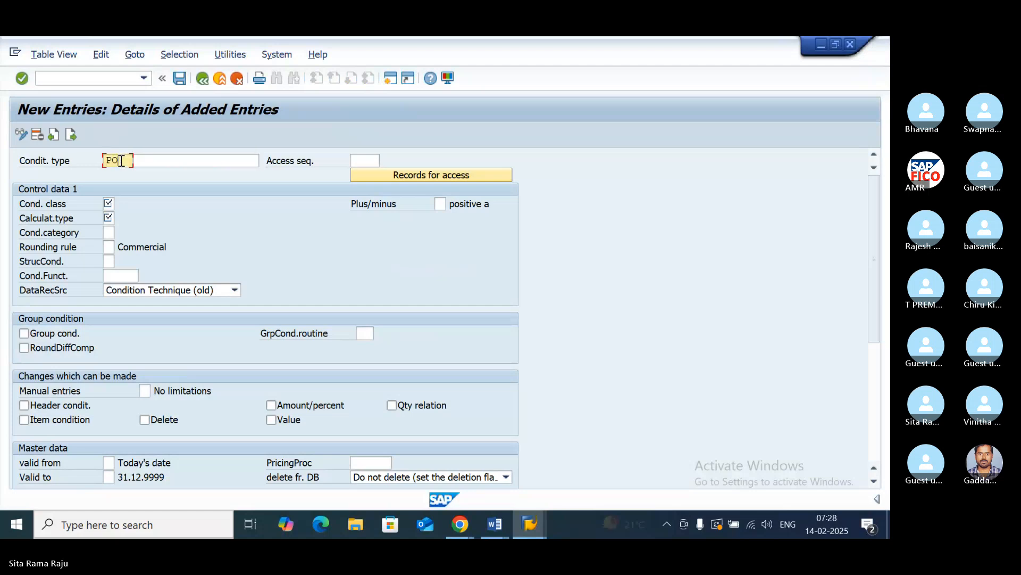
pyautogui.click(155, 161)
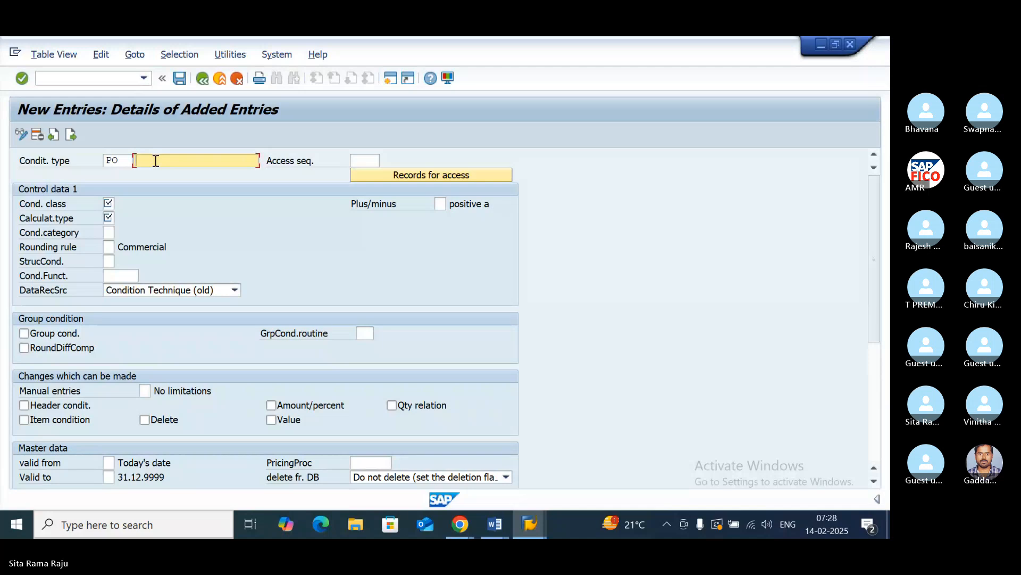
pyautogui.click(127, 161)
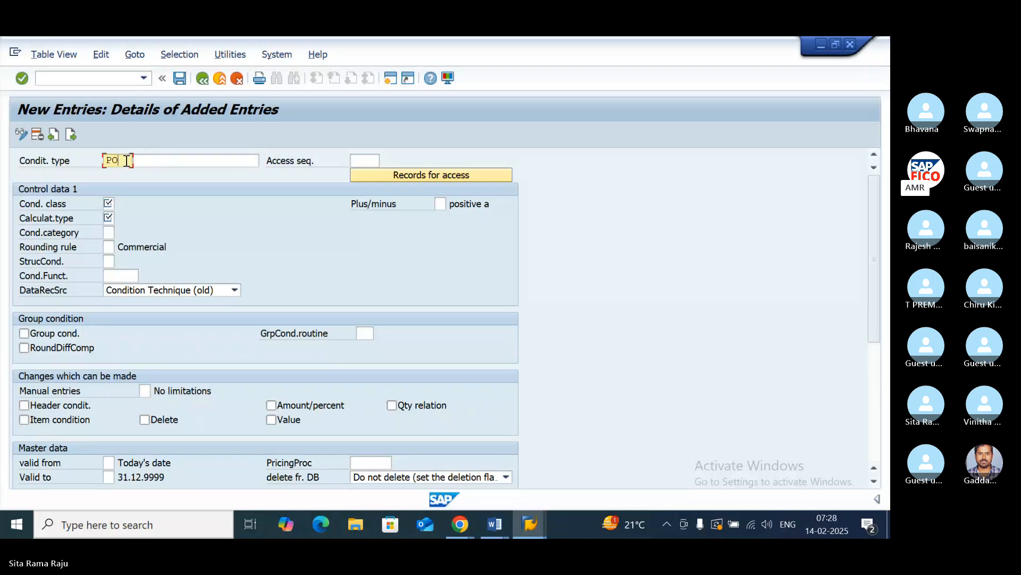
pyautogui.write('11')
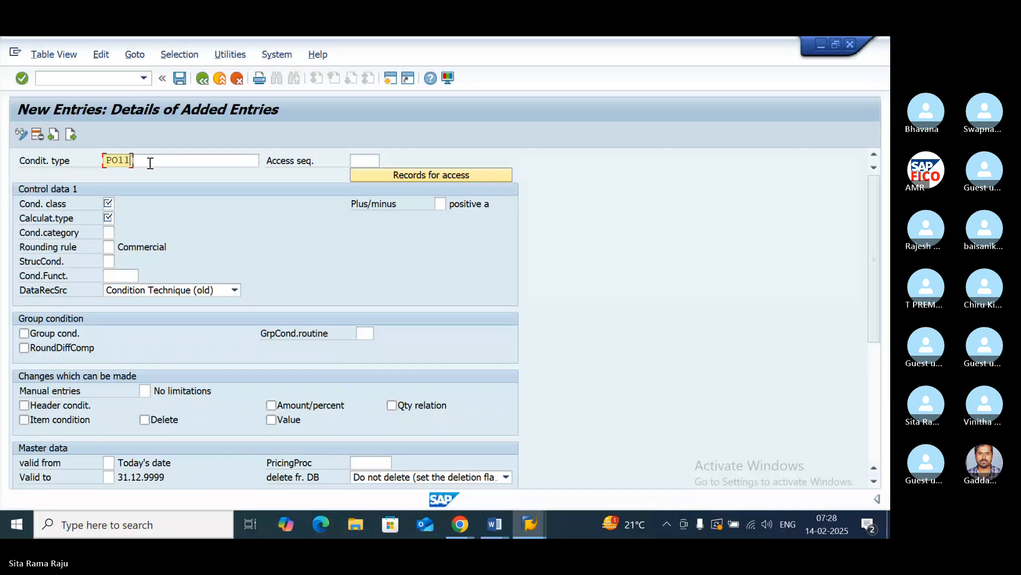
pyautogui.click(159, 164)
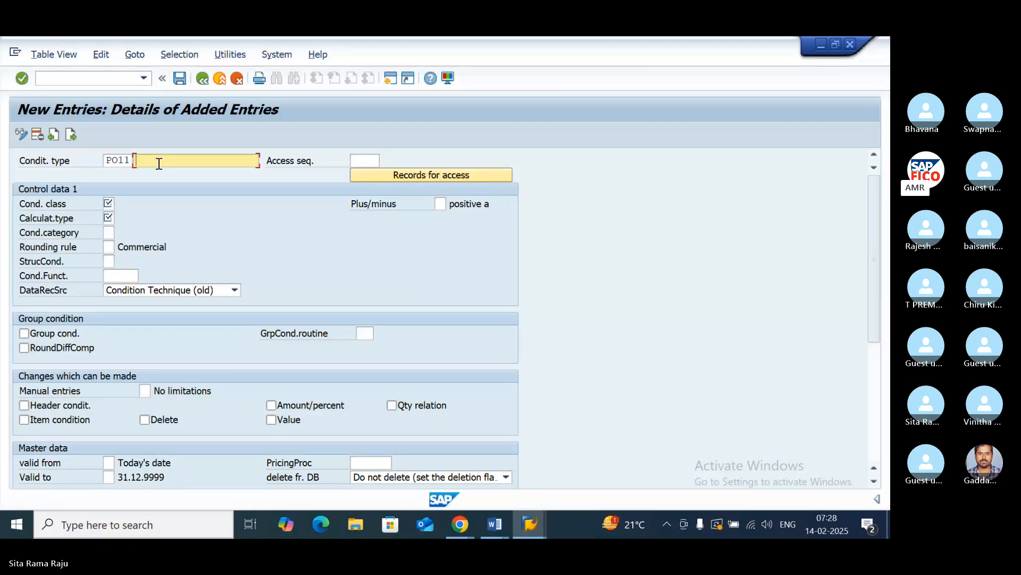
pyautogui.write('INPUT')
pyautogui.write('SGST')
# - Assign access sequence MWST (Tax Classification) to condition type PO11, looking it up among the available access sequences
pyautogui.click(366, 160)
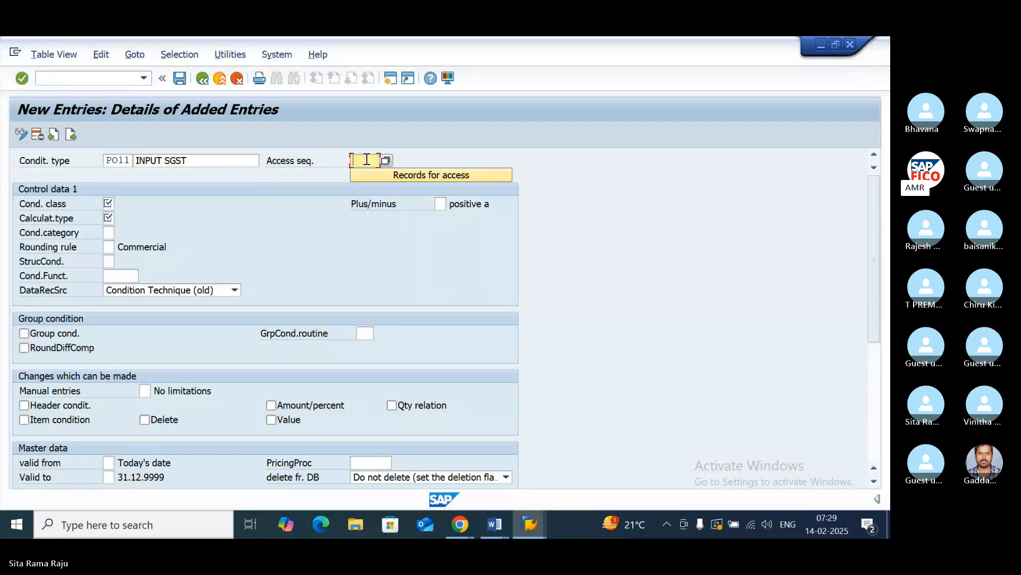
pyautogui.click(385, 161)
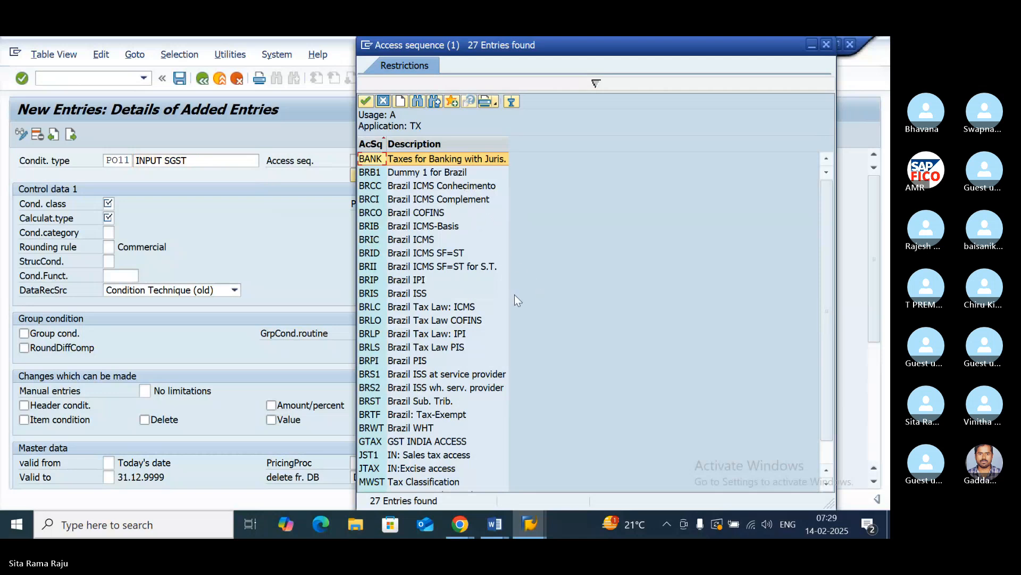
pyautogui.scroll(-1, 447, 300)
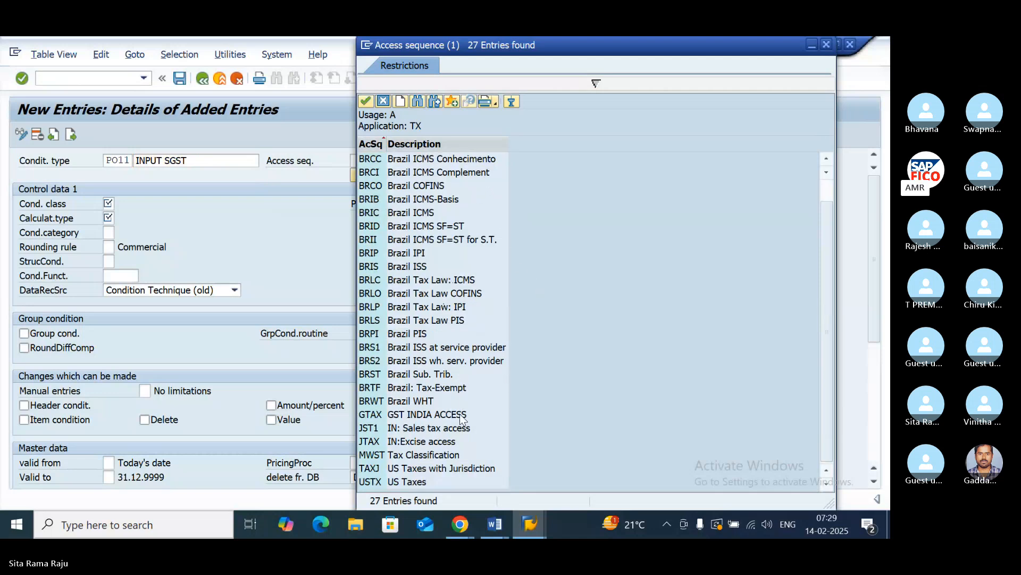
pyautogui.doubleClick(371, 457)
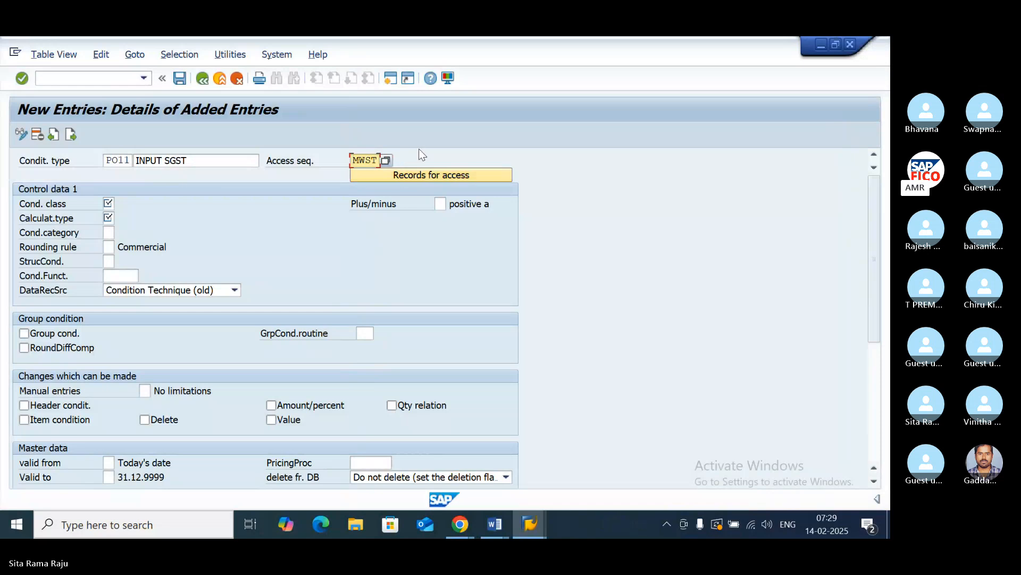
pyautogui.click(385, 161)
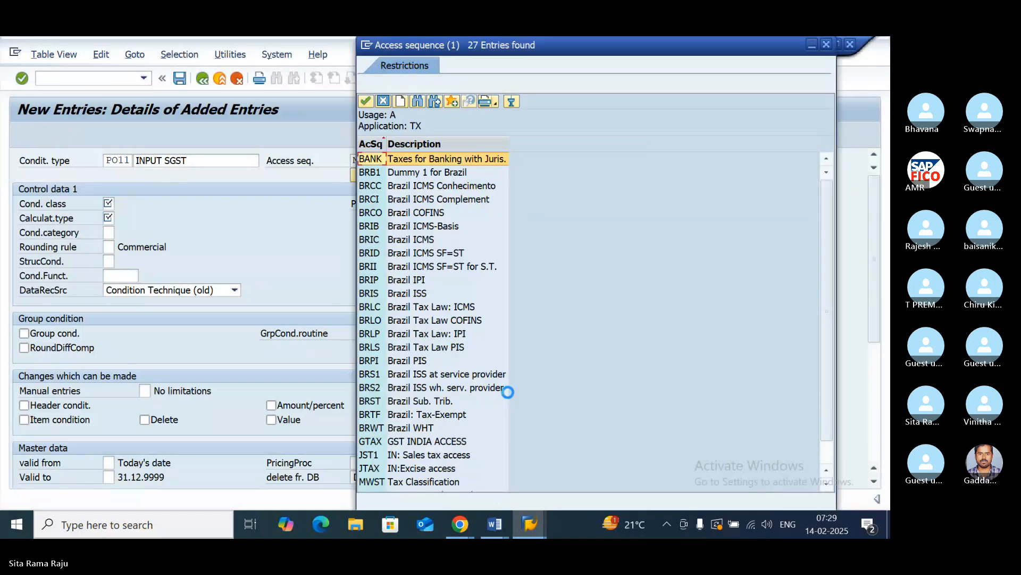
pyautogui.scroll(-2, 508, 392)
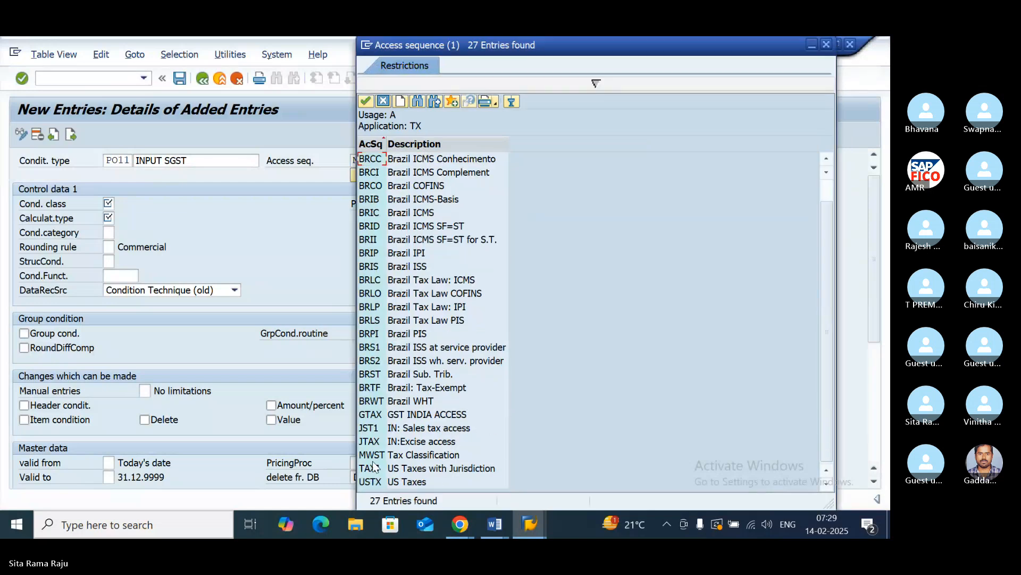
pyautogui.doubleClick(421, 455)
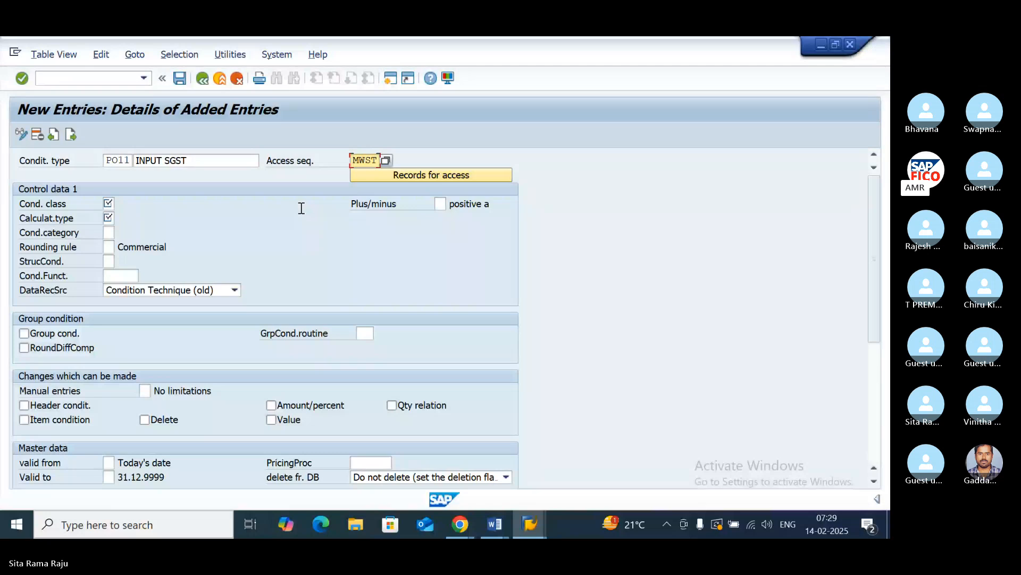
# - Set the condition class of PO11 to D (Taxes)
pyautogui.click(109, 204)
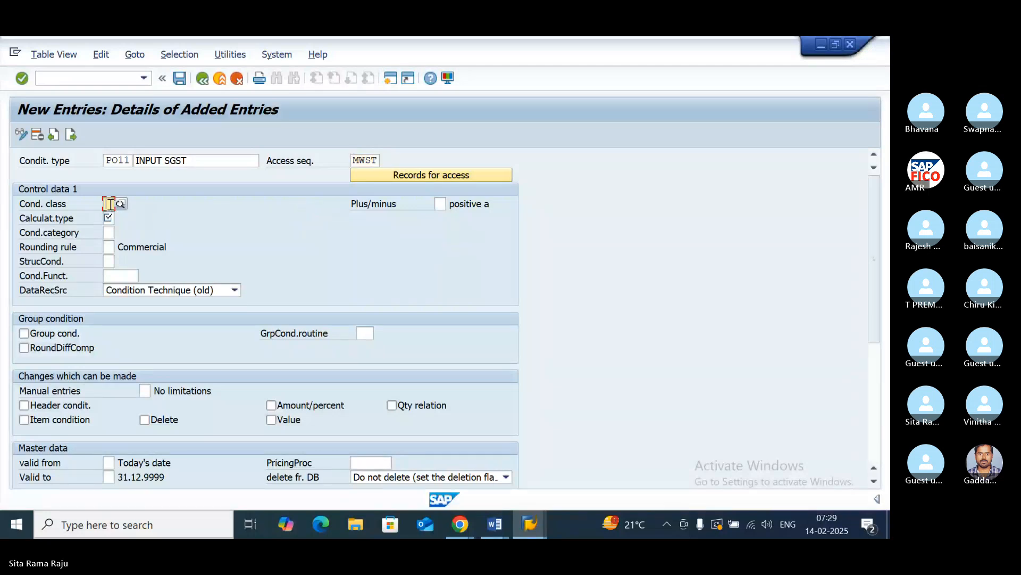
pyautogui.click(121, 204)
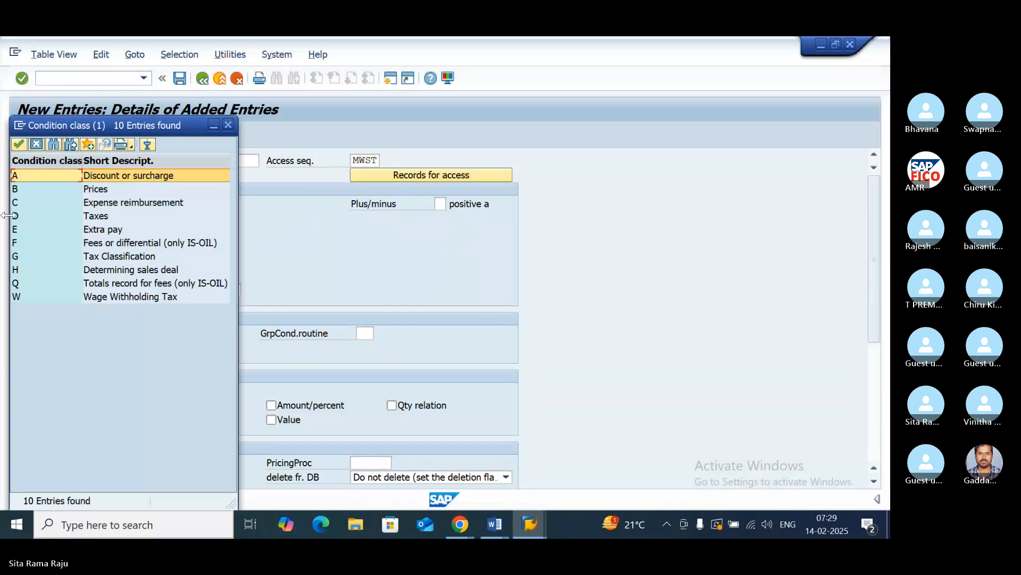
pyautogui.click(100, 217)
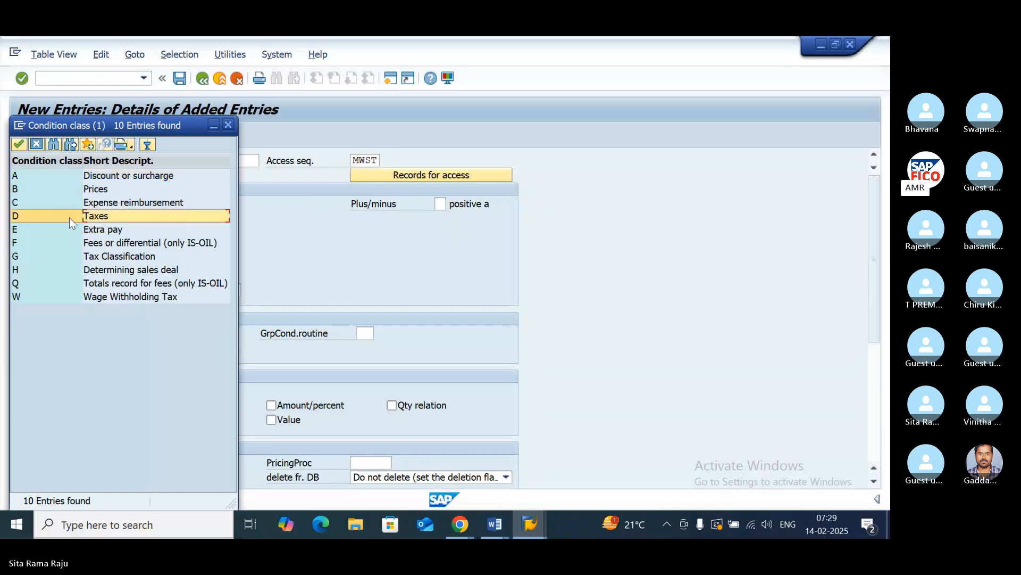
pyautogui.doubleClick(97, 216)
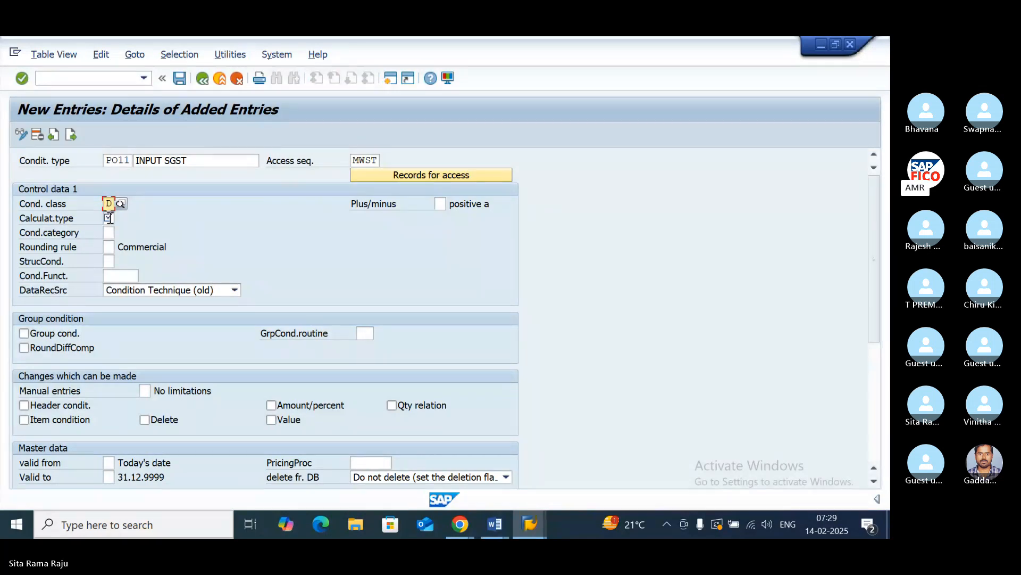
# - Set the calculation type of PO11 to A (Percentage) and bring up a blank entry for another condition type
pyautogui.click(109, 218)
pyautogui.click(120, 219)
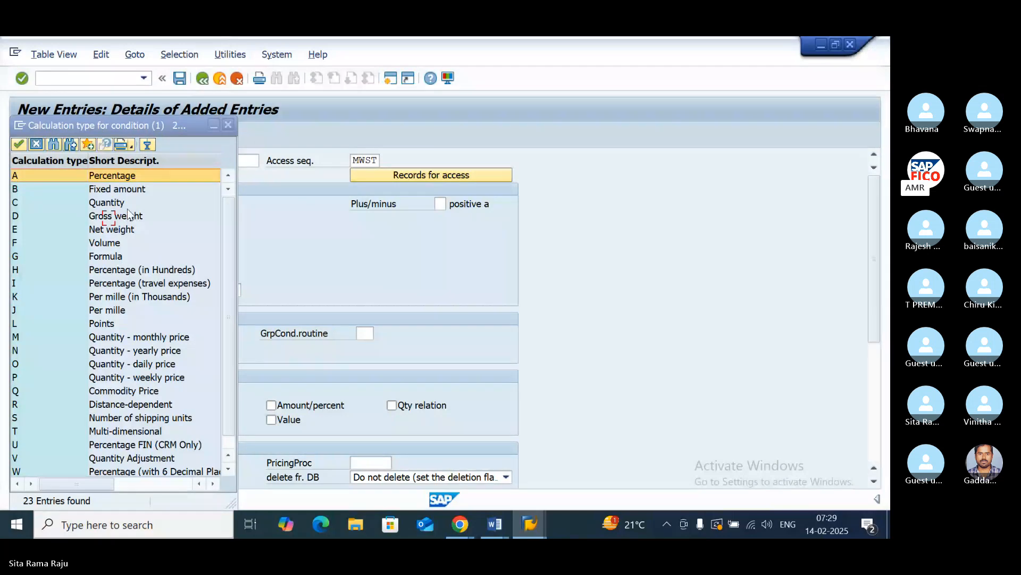
pyautogui.doubleClick(109, 176)
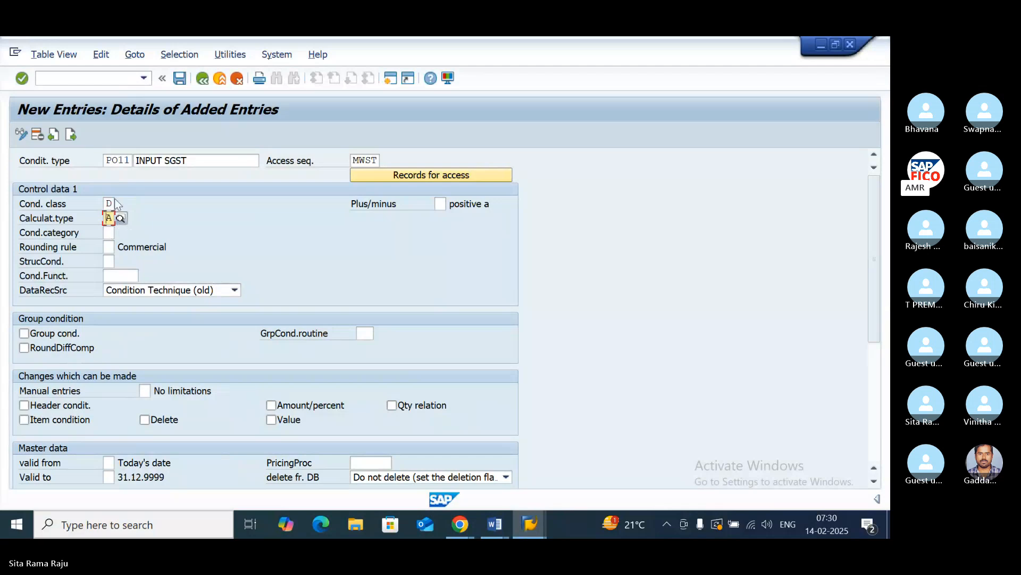
pyautogui.click(74, 136)
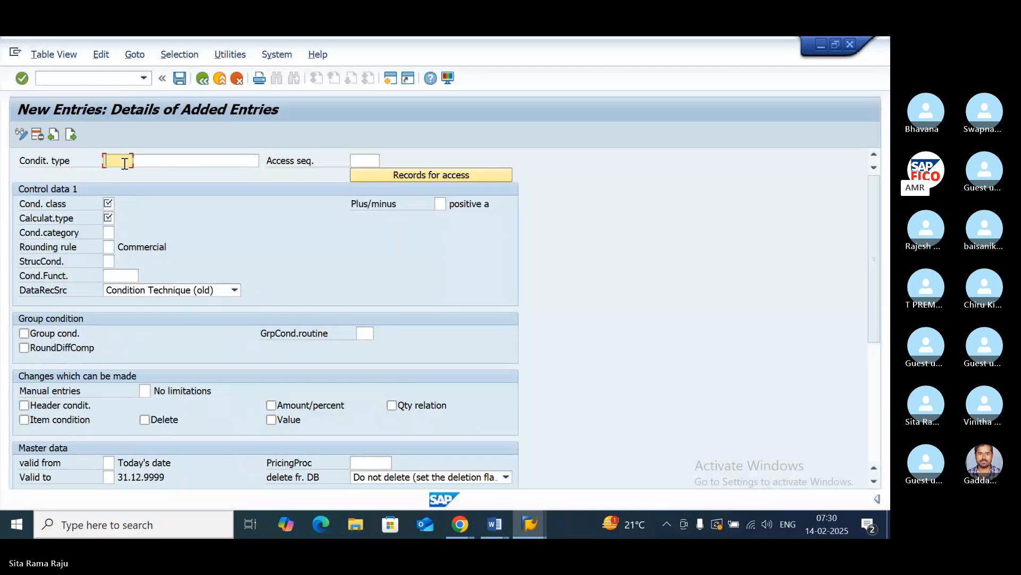
# - Enter condition type PO22 with the description INPUT CGST and assign it access sequence MWST
pyautogui.write('PO22')
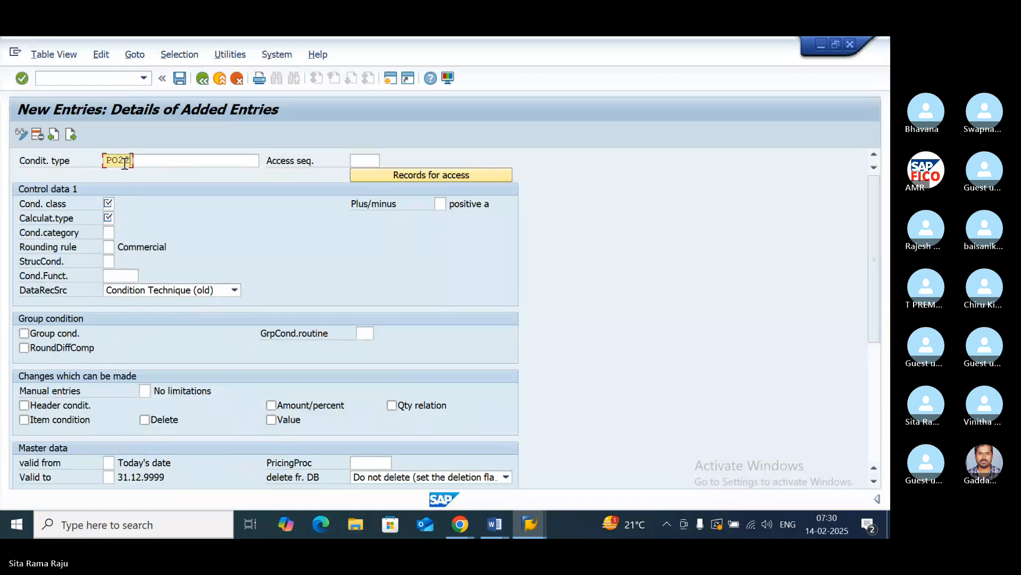
pyautogui.click(148, 160)
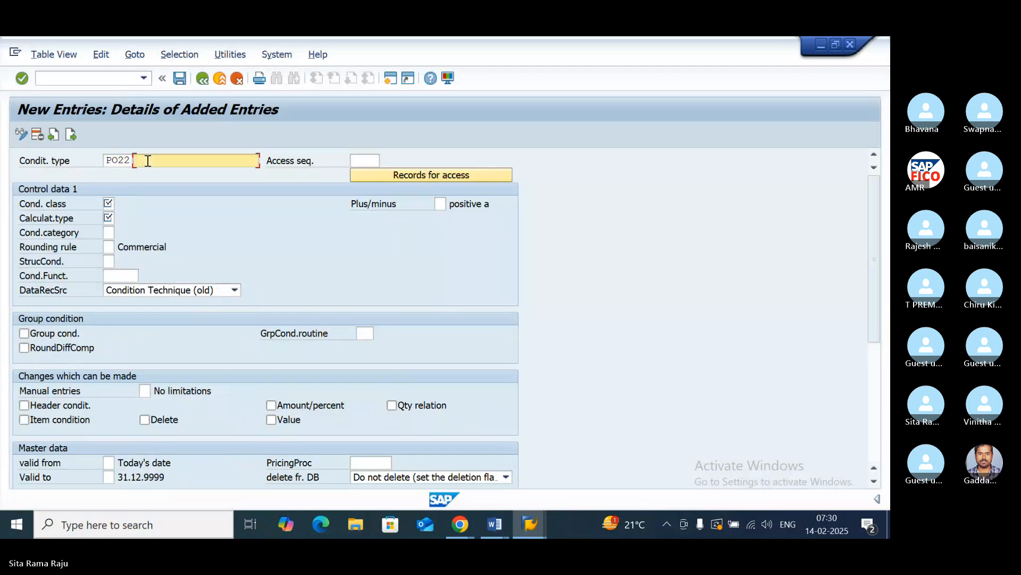
pyautogui.write('I')
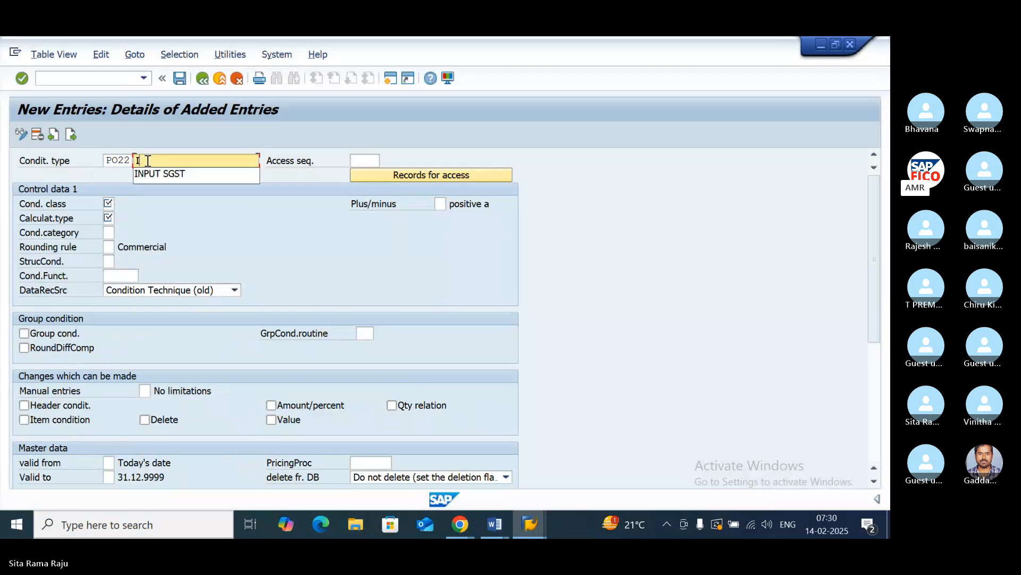
pyautogui.write('NPUT CGST')
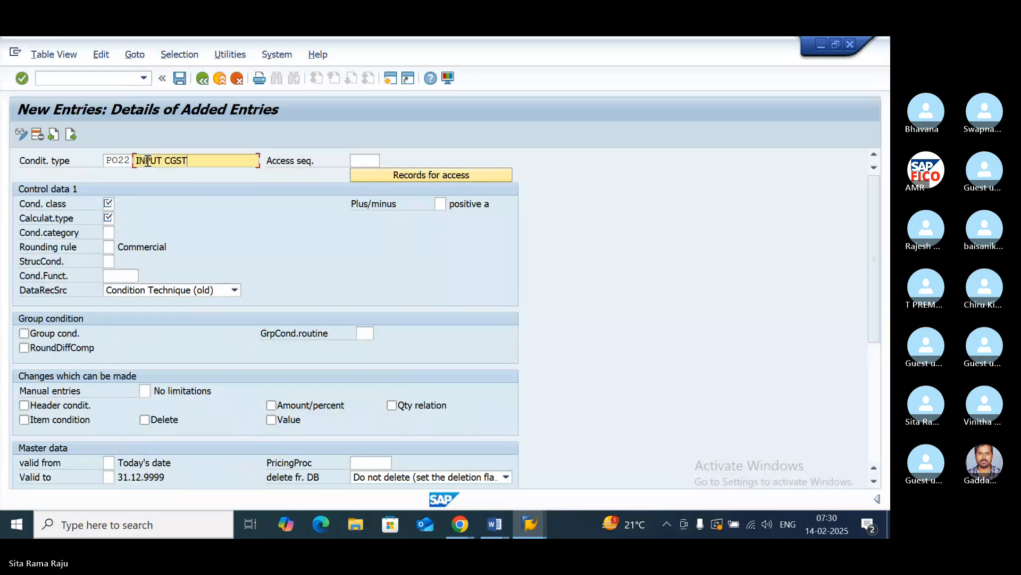
pyautogui.click(368, 158)
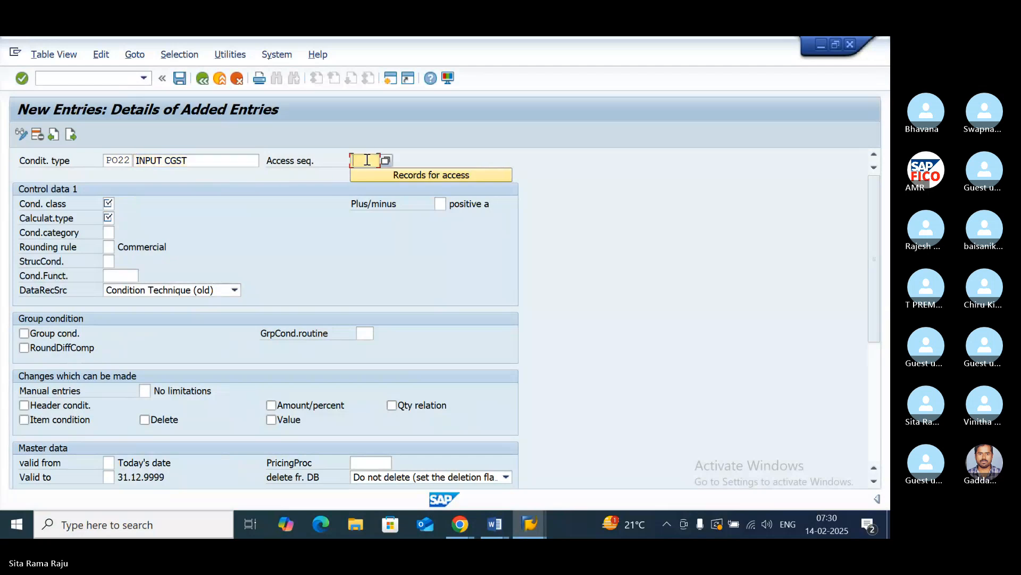
pyautogui.write('MWST')
# - Set PO22 to condition class D (Taxes) and calculation type A (Percentage), then bring up another blank entry
pyautogui.click(110, 205)
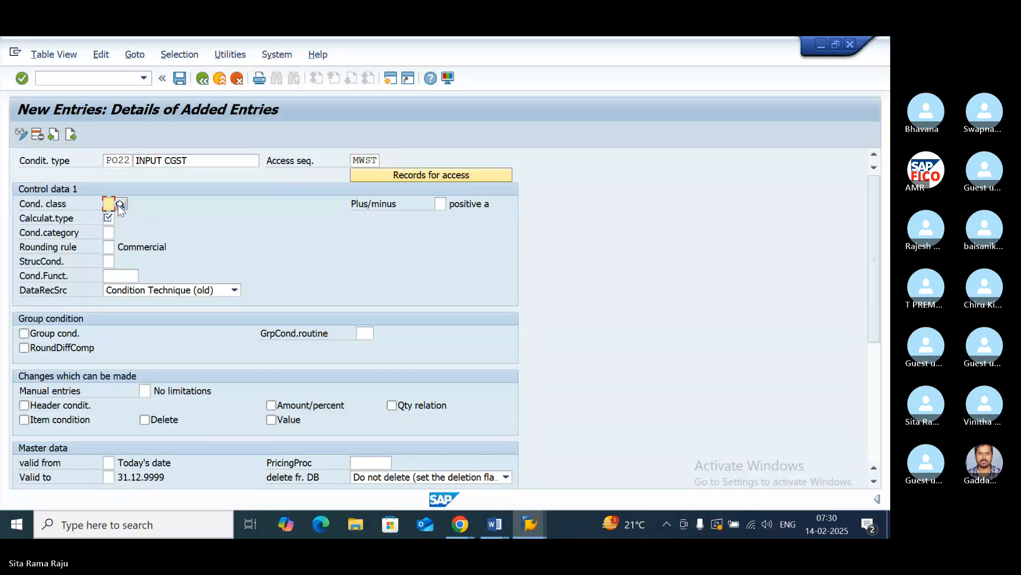
pyautogui.click(121, 204)
pyautogui.click(124, 230)
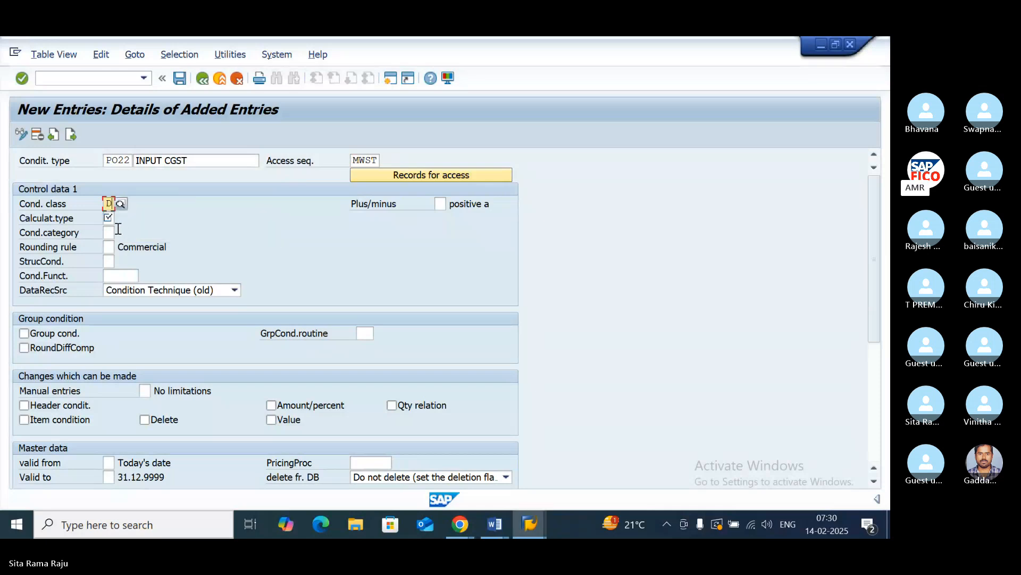
pyautogui.click(109, 218)
pyautogui.write('A')
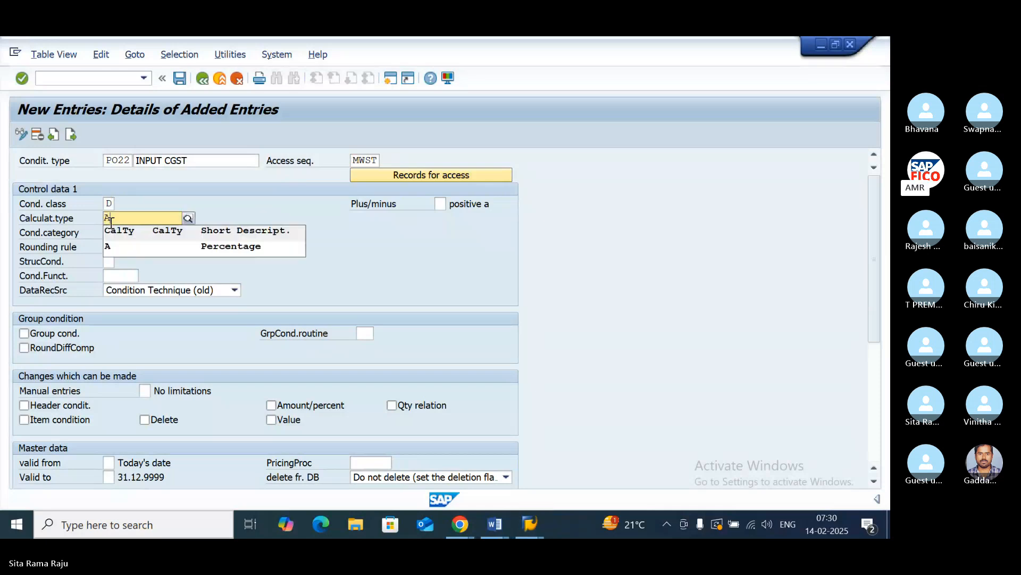
pyautogui.click(162, 249)
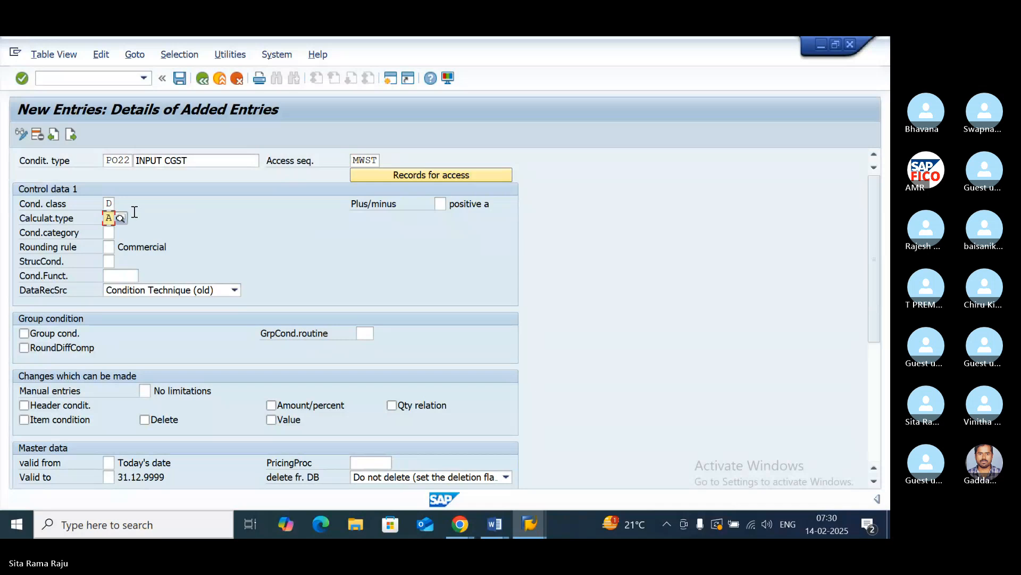
pyautogui.click(71, 134)
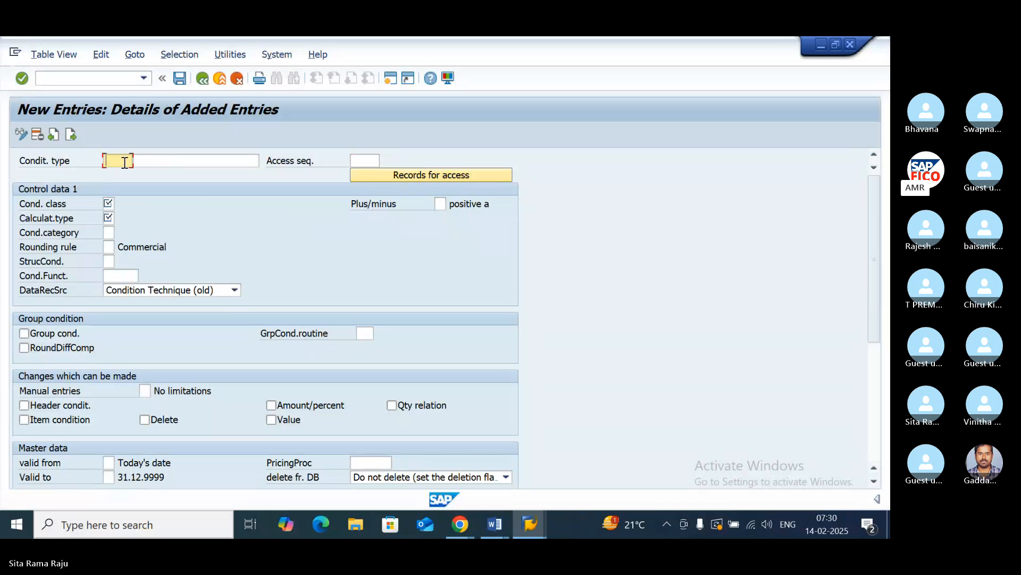
# - Enter condition type PO33 with the description INPUT IGST and assign it access sequence MWST
pyautogui.write('PO3')
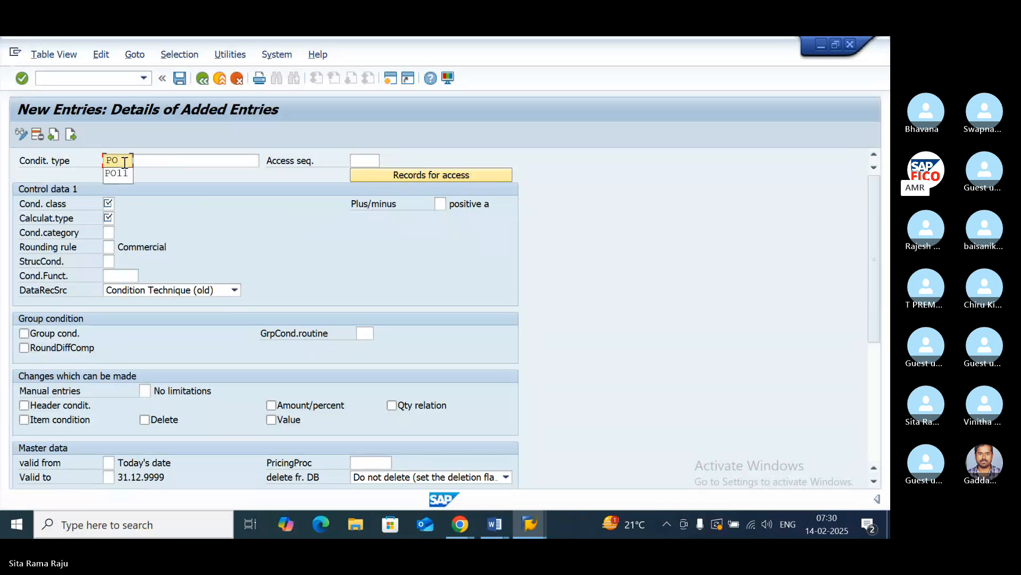
pyautogui.write('3')
pyautogui.click(156, 162)
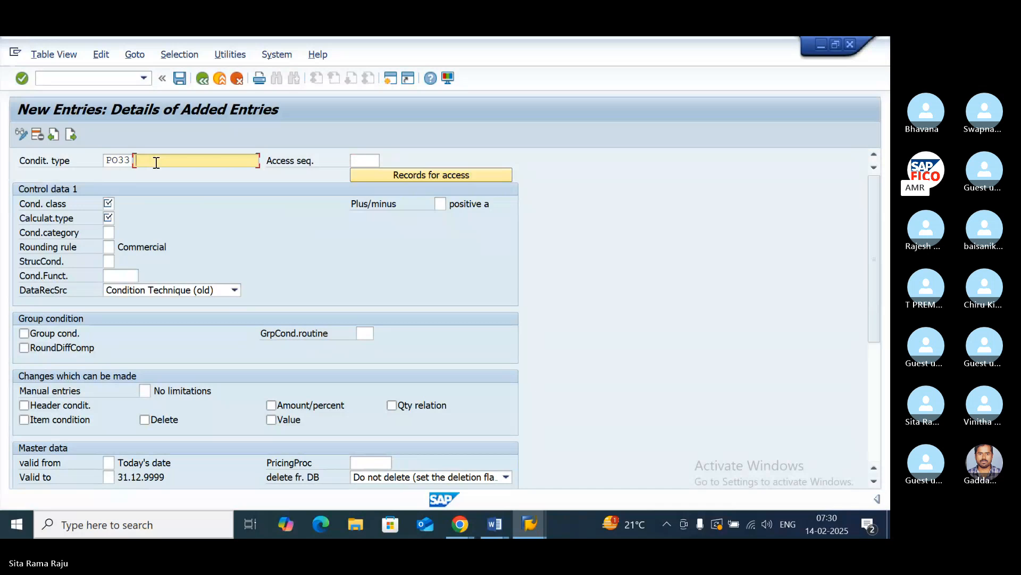
pyautogui.write('IN')
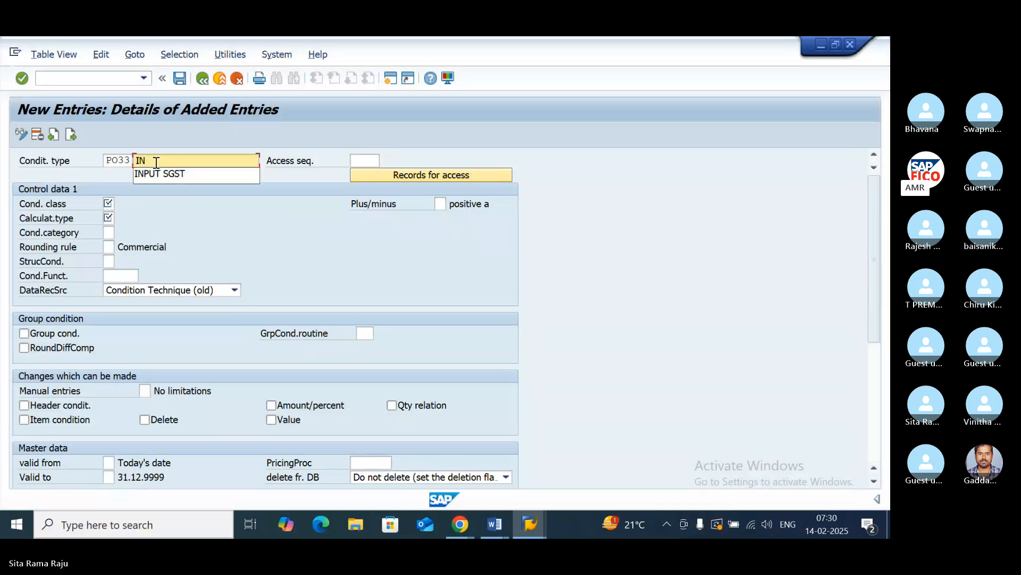
pyautogui.write('PUT IGST')
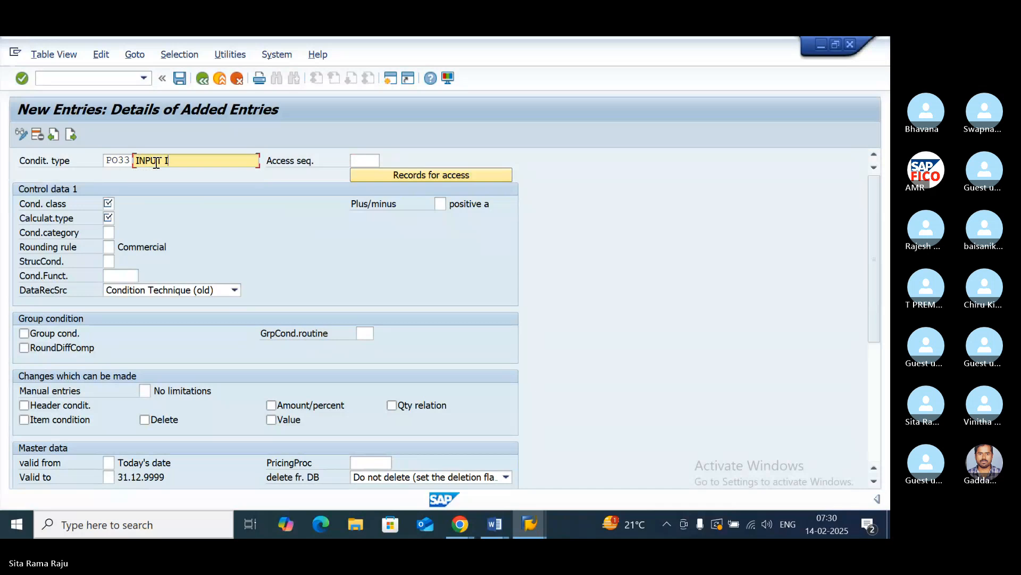
pyautogui.click(358, 159)
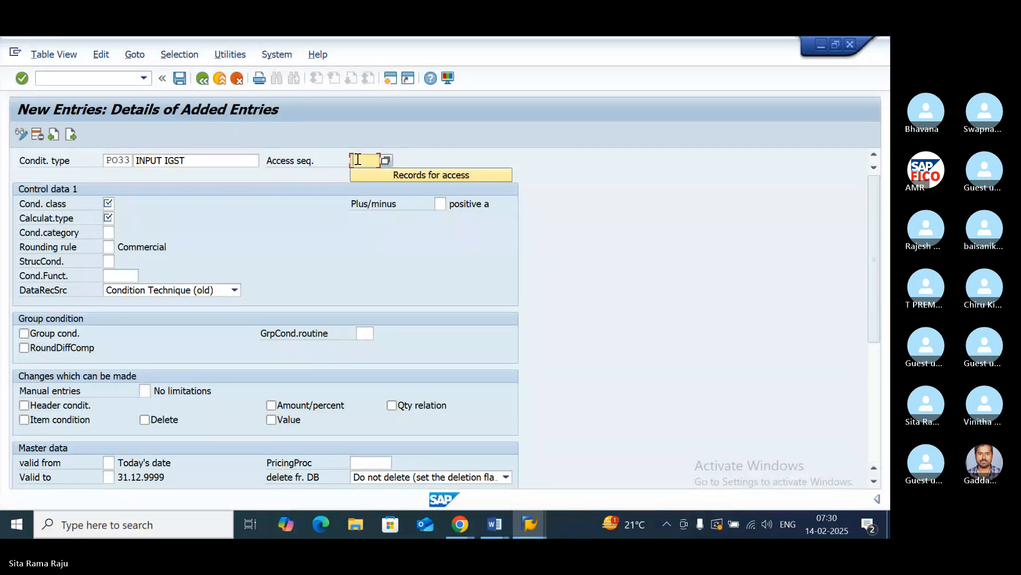
pyautogui.write('M')
pyautogui.click(359, 172)
# - Set the condition class of PO33 to D (Taxes) and its calculation type to A (Percentage)
pyautogui.click(110, 203)
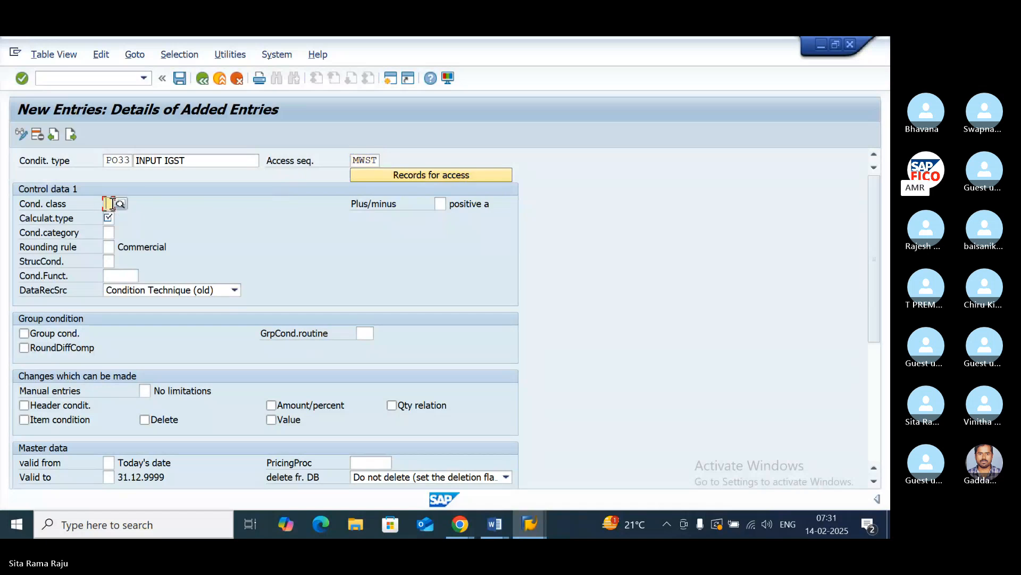
pyautogui.write('D')
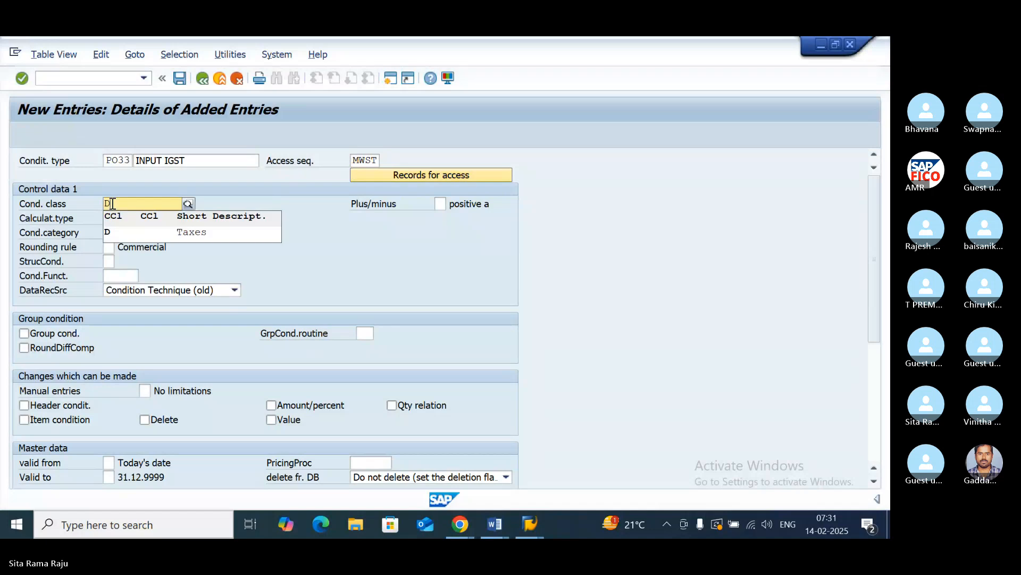
pyautogui.click(119, 230)
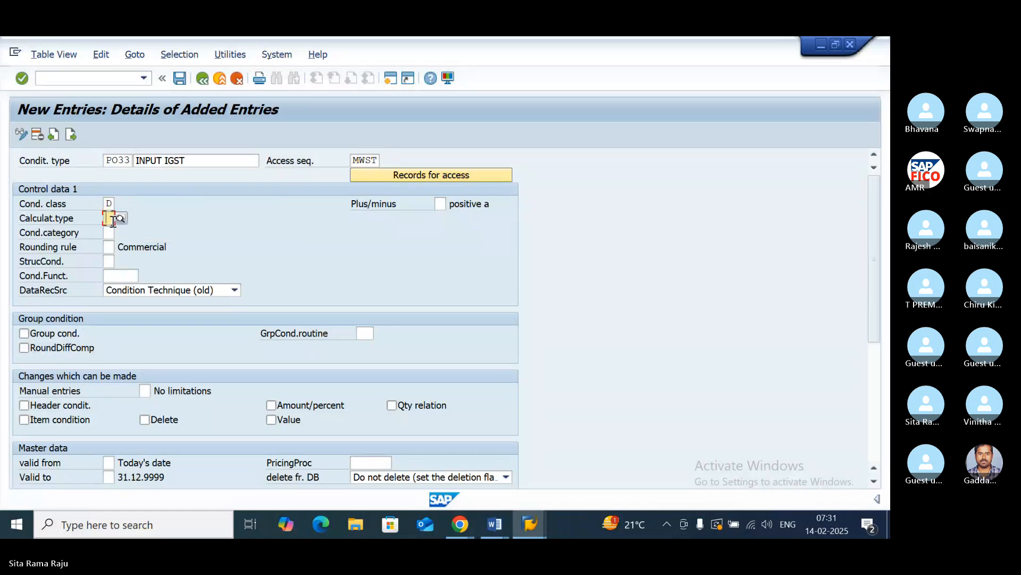
pyautogui.click(113, 219)
pyautogui.write('A')
pyautogui.click(125, 245)
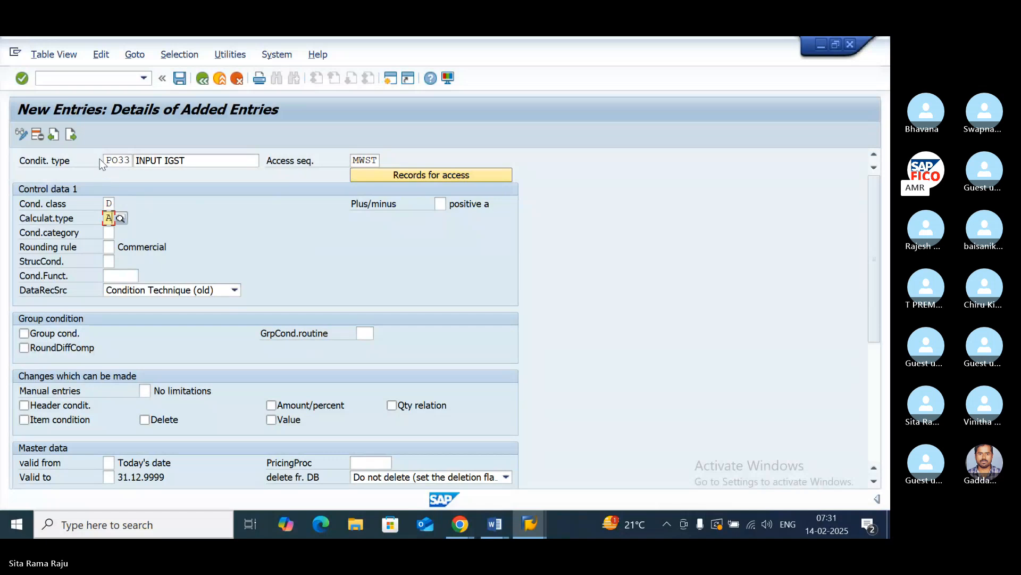
# - Save the new condition types under the proposed customizing request and return to the overview of added entries
pyautogui.click(180, 79)
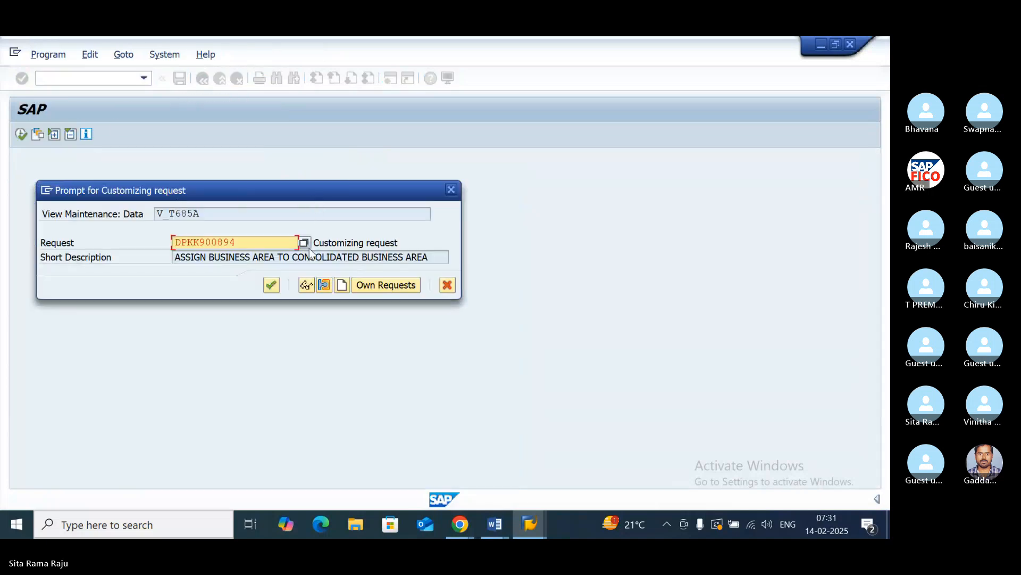
pyautogui.click(271, 286)
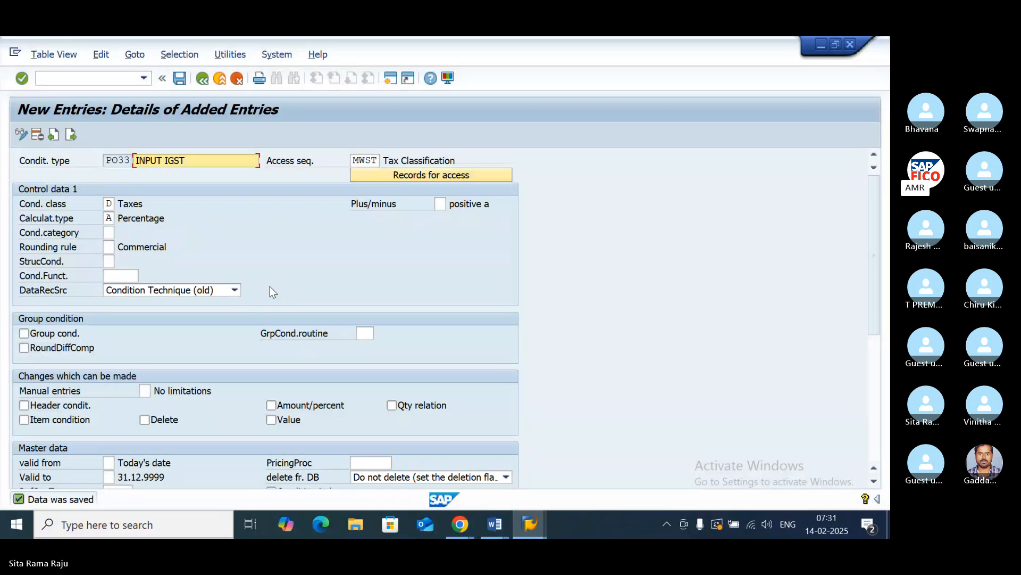
pyautogui.click(202, 83)
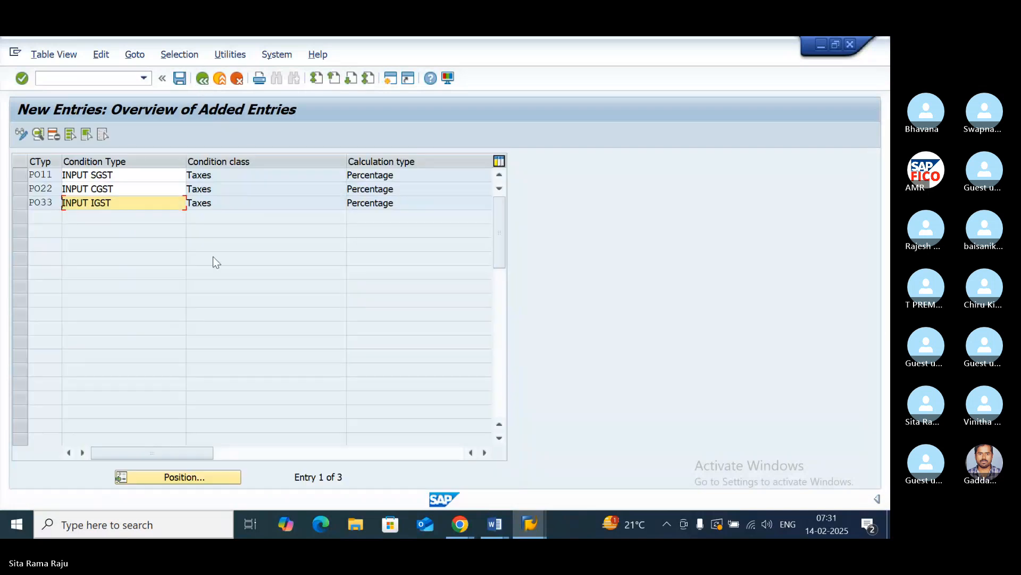
# - Review the added condition types PO11, PO22 and PO33 in the overview, marking and unmarking their rows
pyautogui.click(17, 176)
pyautogui.click(17, 189)
pyautogui.click(18, 203)
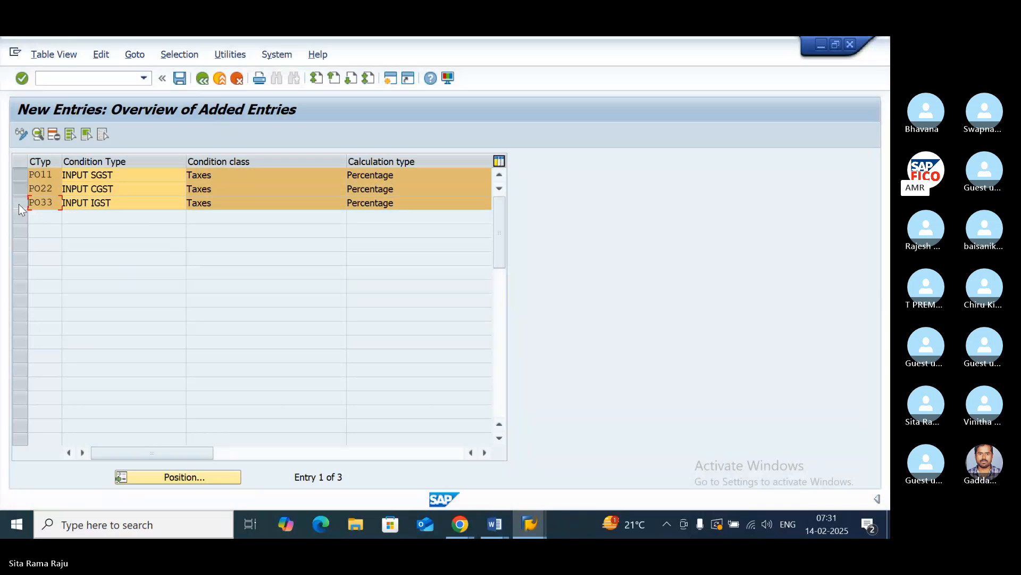
pyautogui.click(20, 175)
pyautogui.click(22, 189)
pyautogui.click(20, 204)
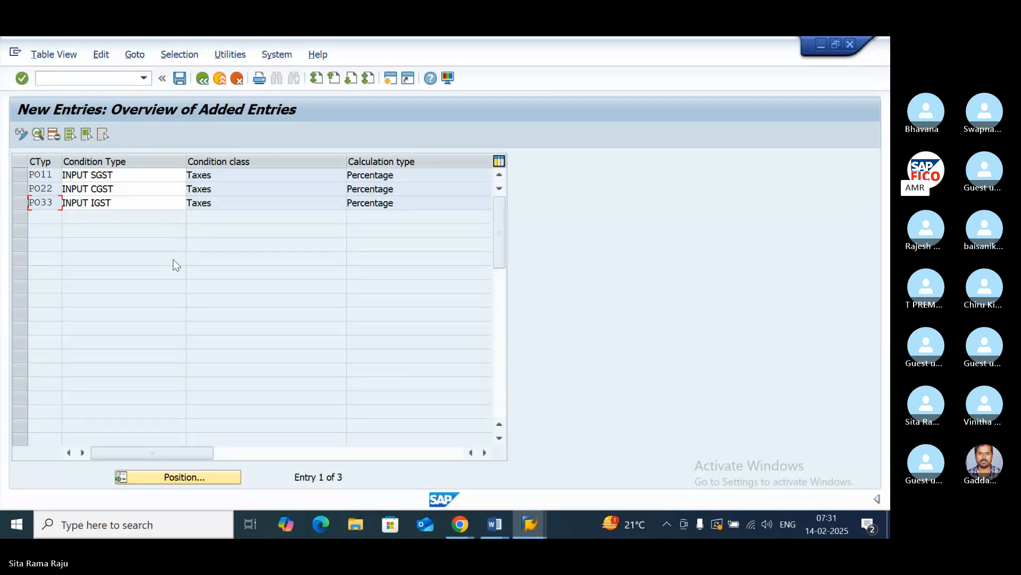
# - Switch to the Input GST notes in Word and look up the transaction code for Create Accounting Fees
pyautogui.click(495, 524)
pyautogui.click(582, 477)
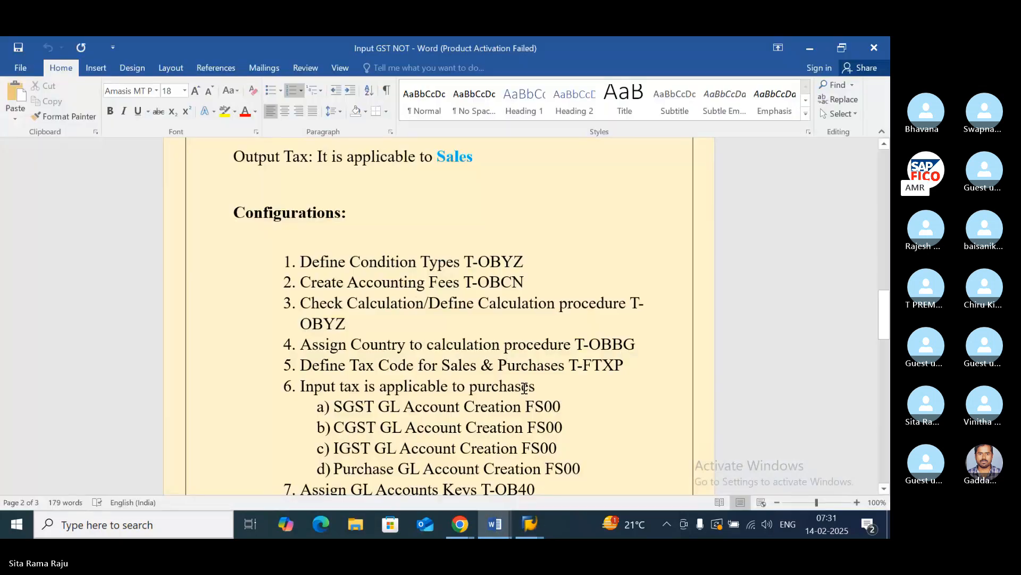
pyautogui.moveTo(525, 284); pyautogui.dragTo(464, 283)
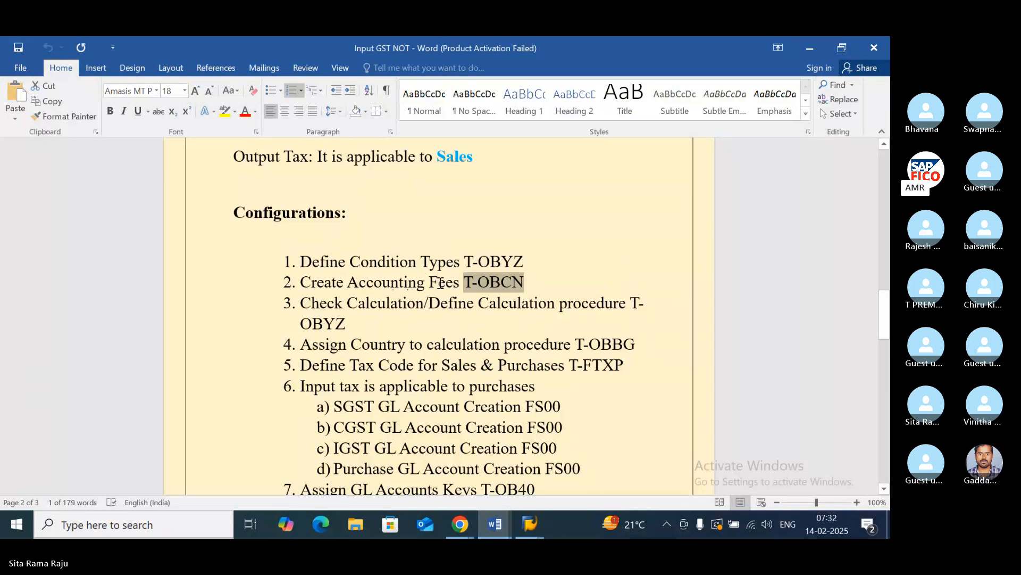
# - Switch back to SAP, leave the condition type maintenance and open transaction OBCN
pyautogui.click(530, 524)
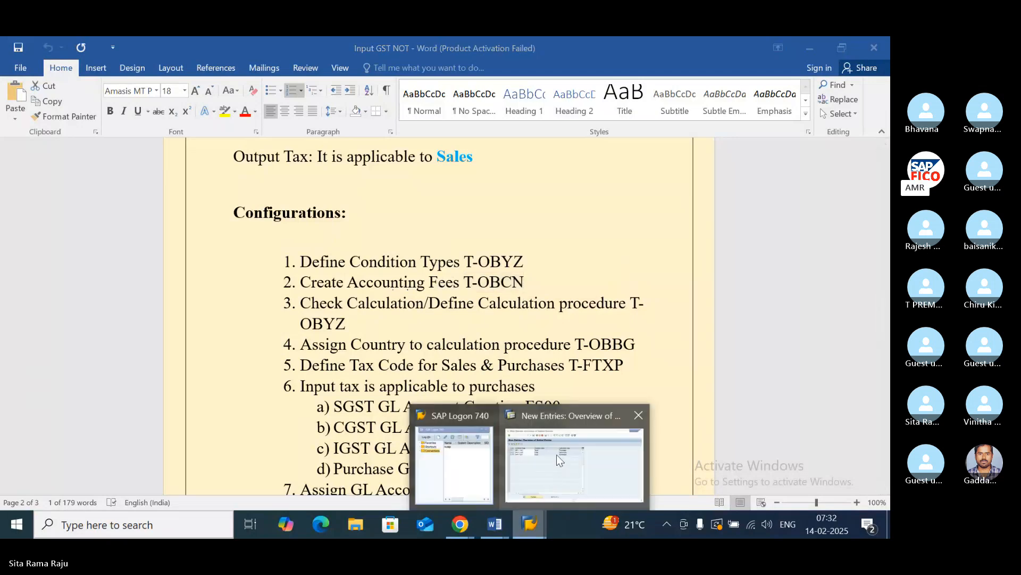
pyautogui.click(565, 424)
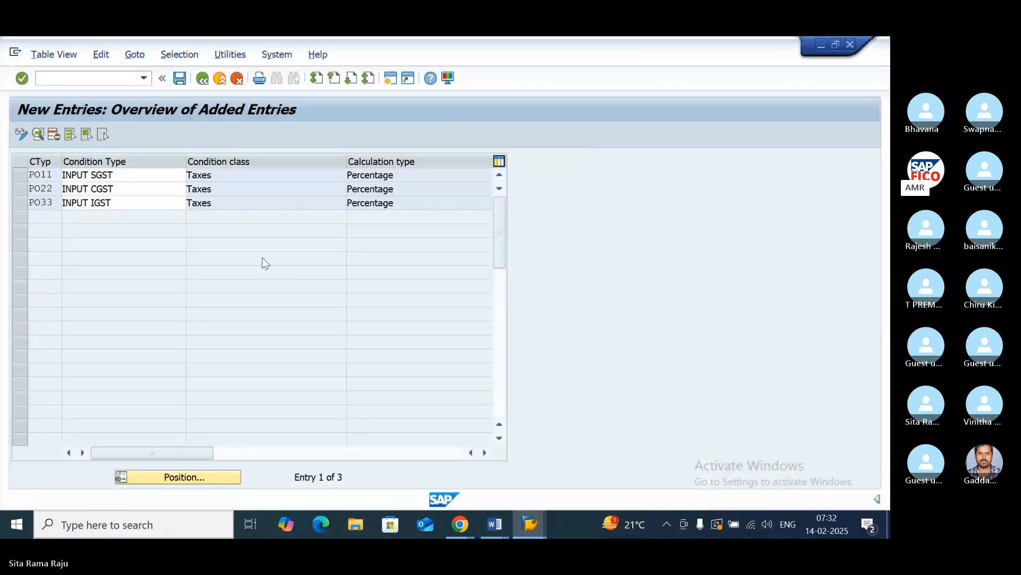
pyautogui.click(203, 78)
pyautogui.click(204, 79)
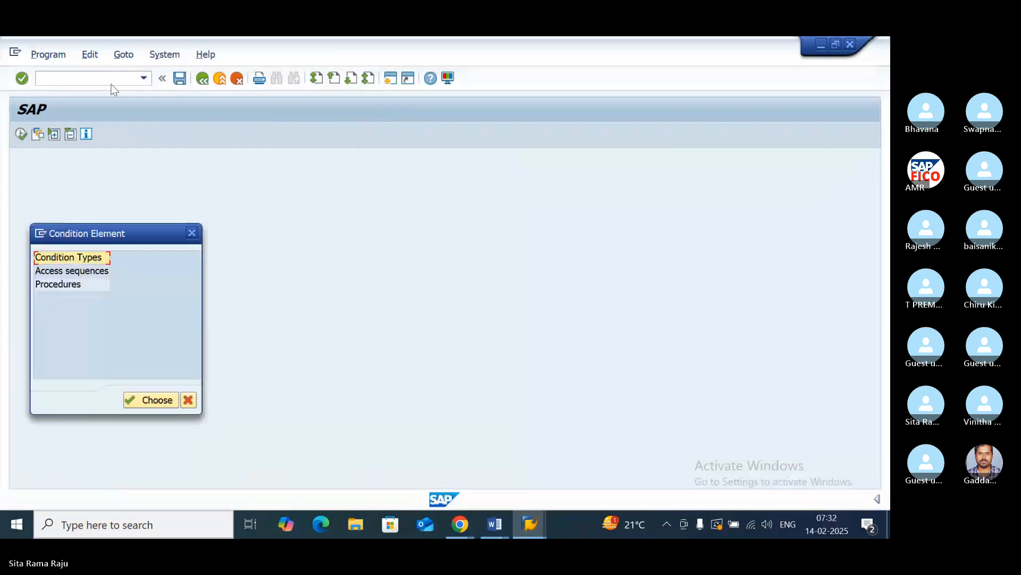
pyautogui.click(192, 233)
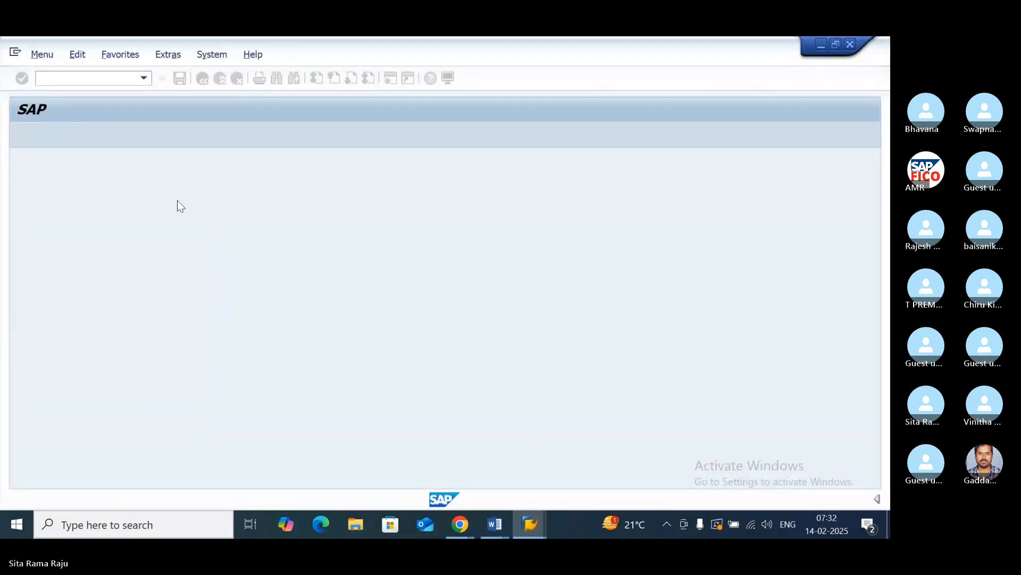
pyautogui.write('/NOBCN')
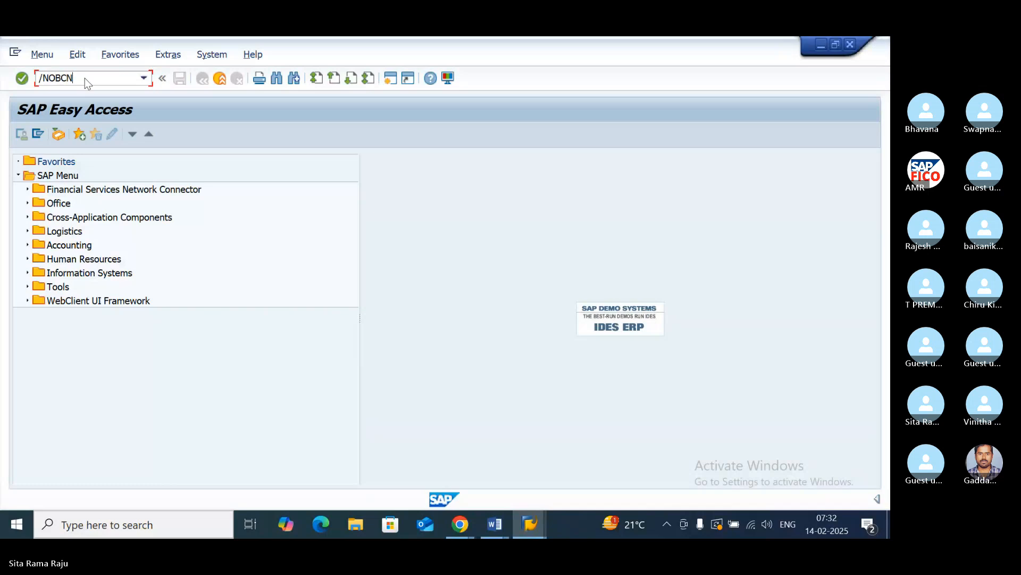
pyautogui.press('Return')
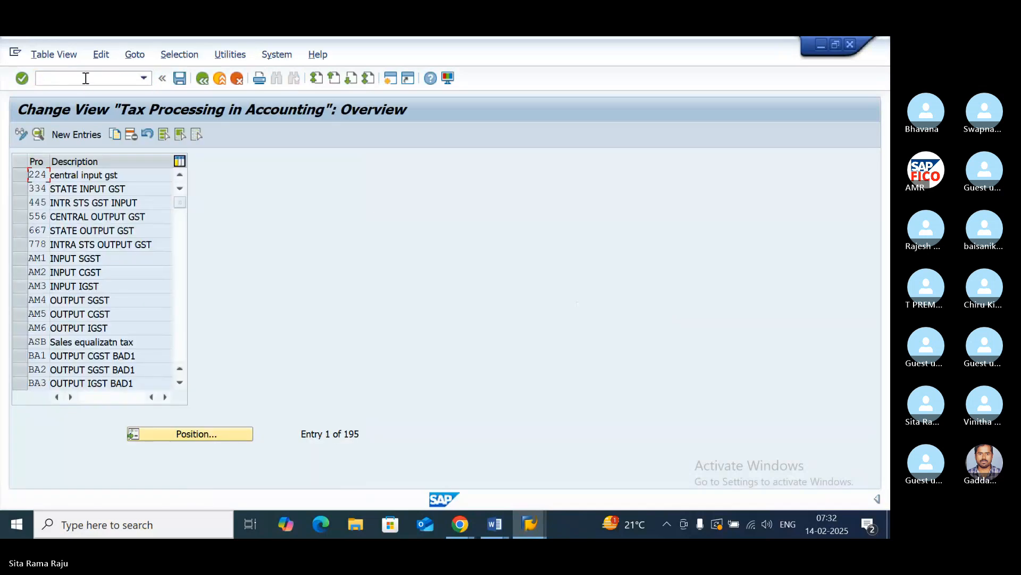
# - Start a new tax processing entry with process key PO1 and the description INPUT SGST
pyautogui.click(77, 136)
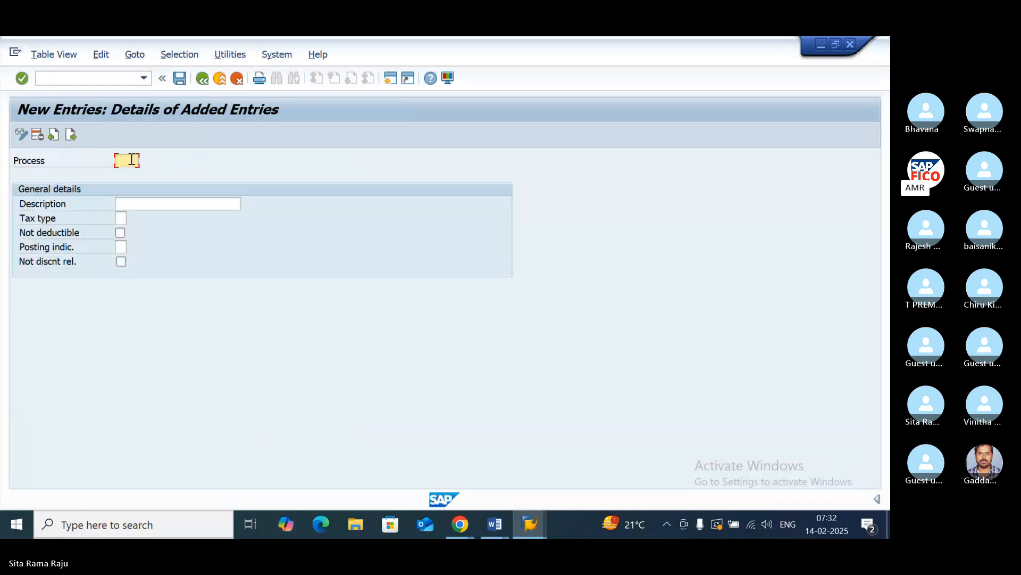
pyautogui.write('PO1')
pyautogui.click(132, 203)
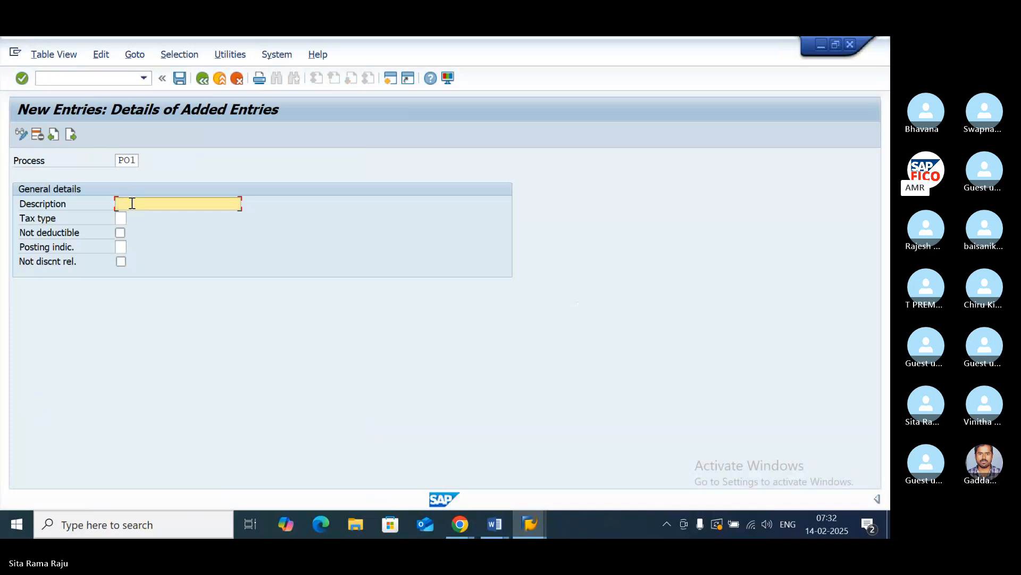
pyautogui.write('INPUT SGST')
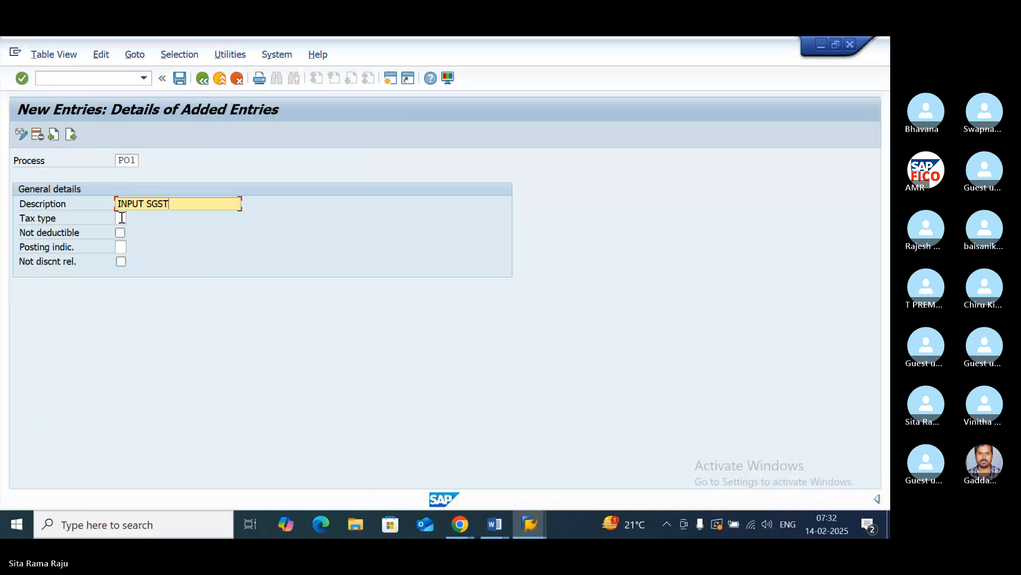
# - Set the PO1 tax processing entry to tax type 2 (Input tax) and posting indicator 2 (Separate line item)
pyautogui.click(122, 218)
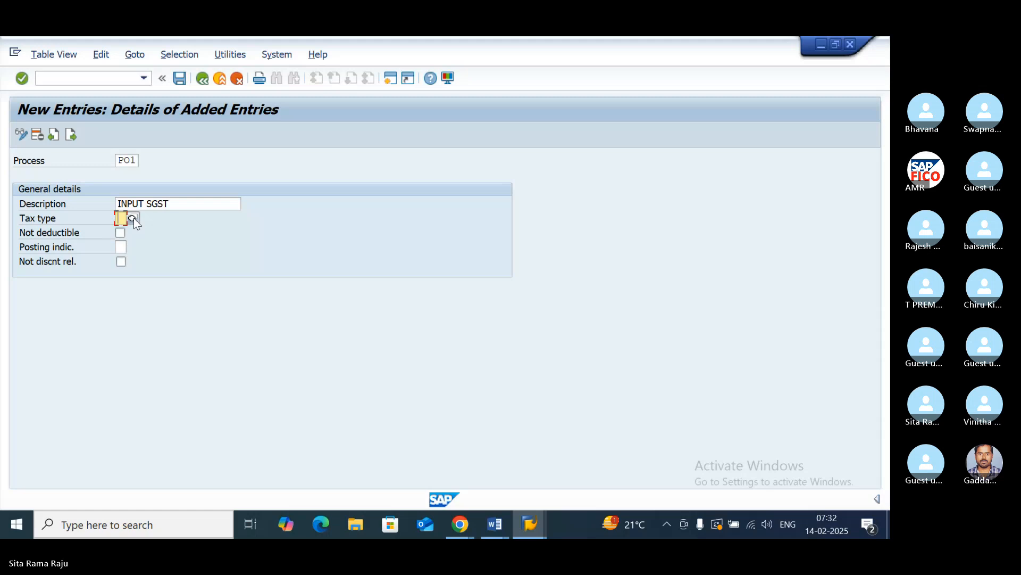
pyautogui.click(133, 218)
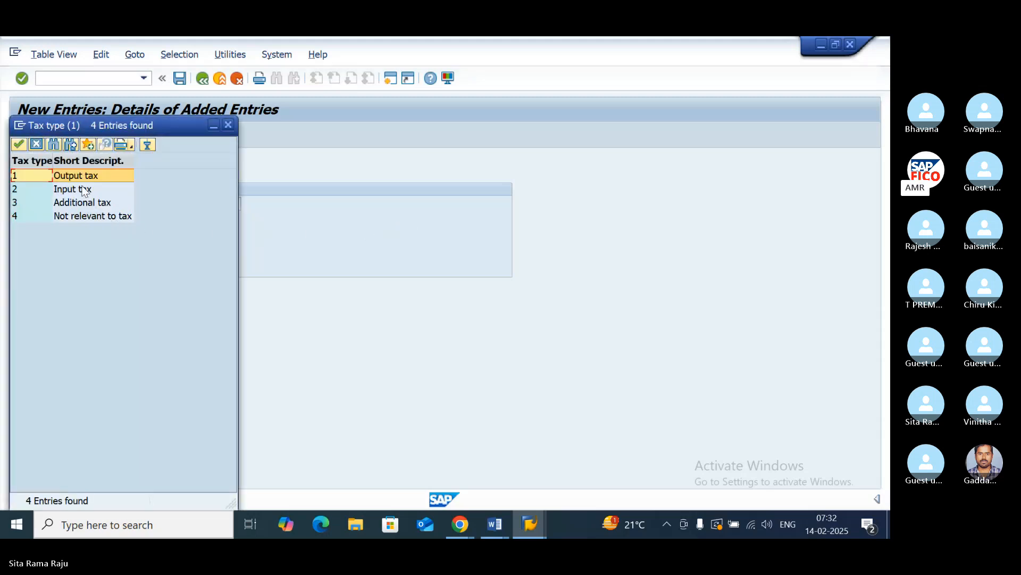
pyautogui.doubleClick(72, 189)
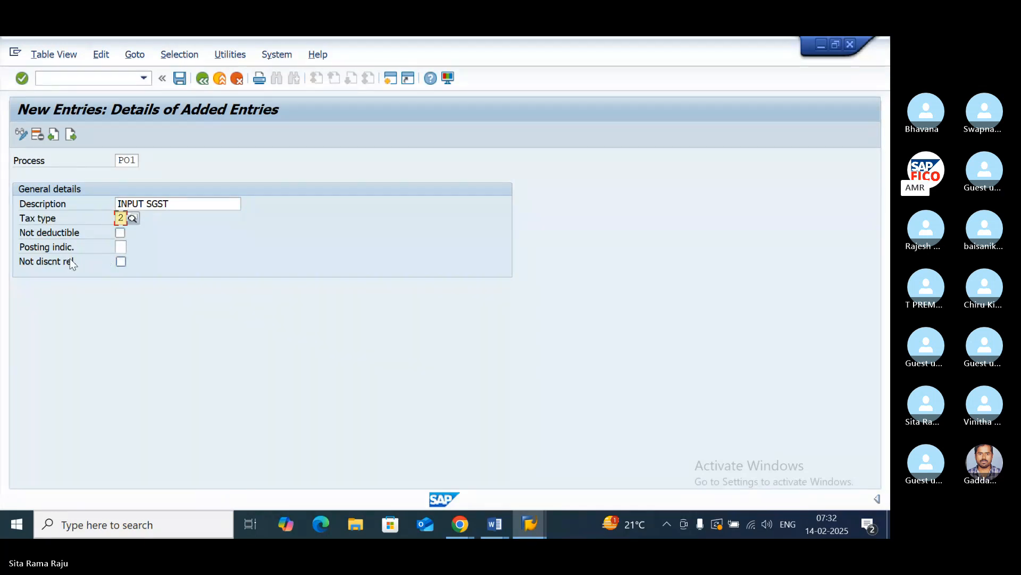
pyautogui.click(120, 246)
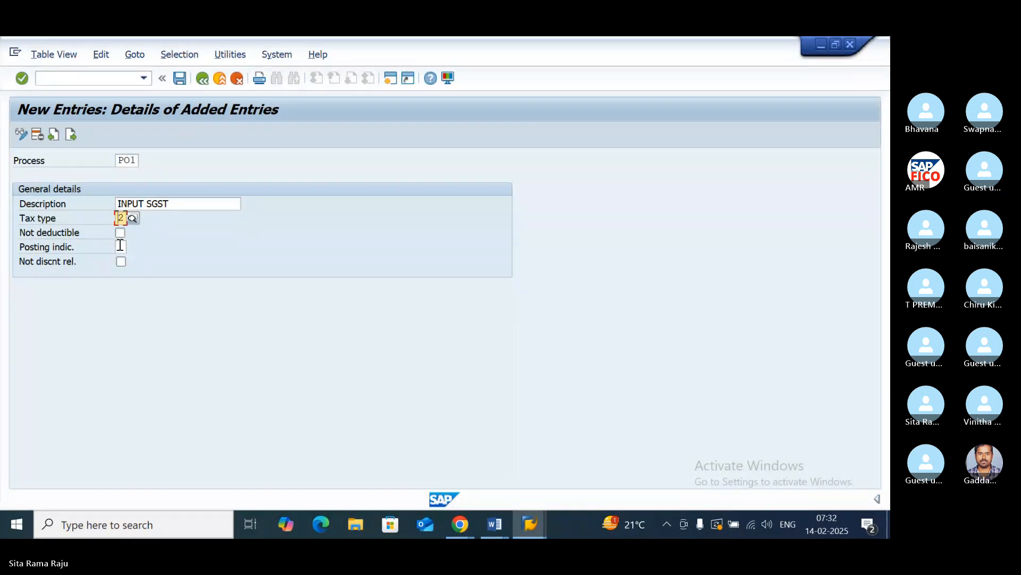
pyautogui.click(134, 245)
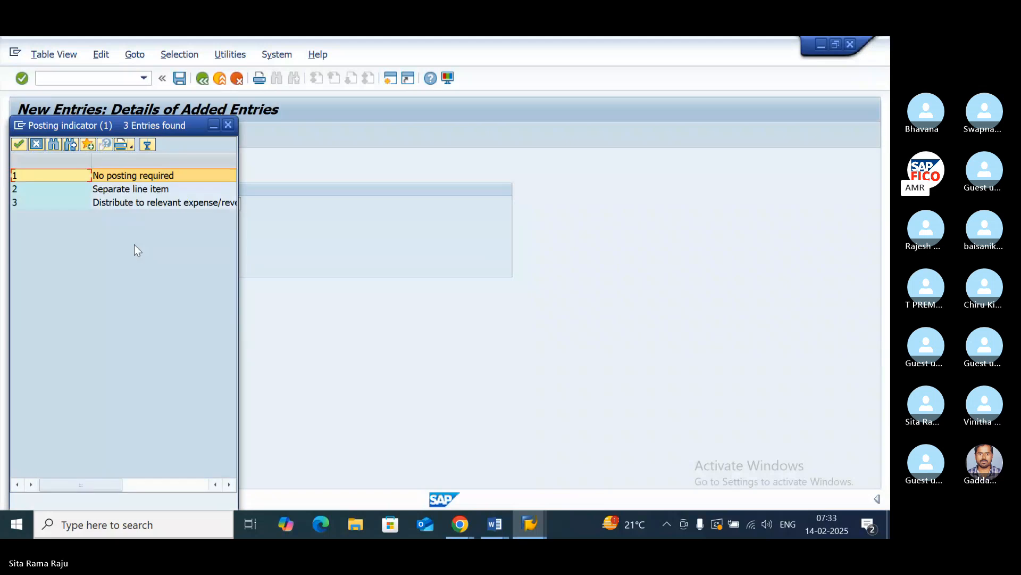
pyautogui.doubleClick(127, 189)
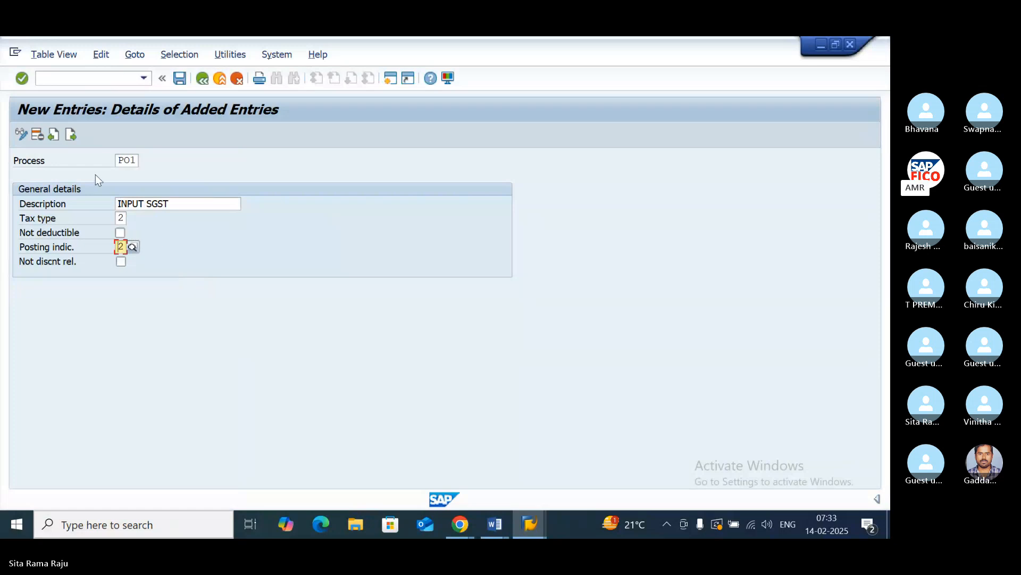
# - Add the next tax processing entry with process key PO2 and the description INPUT CGST
pyautogui.click(73, 136)
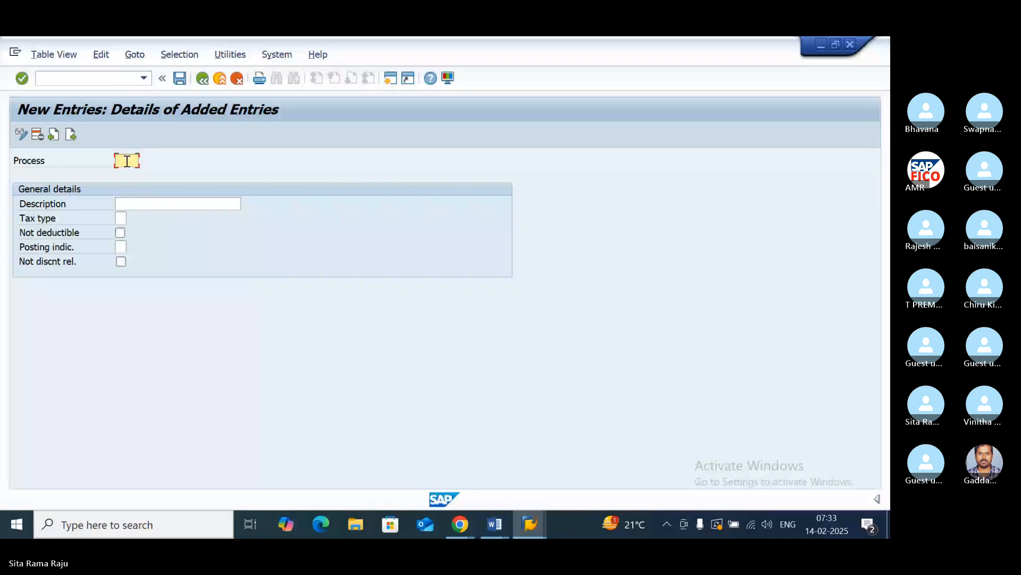
pyautogui.click(130, 203)
pyautogui.write('IN')
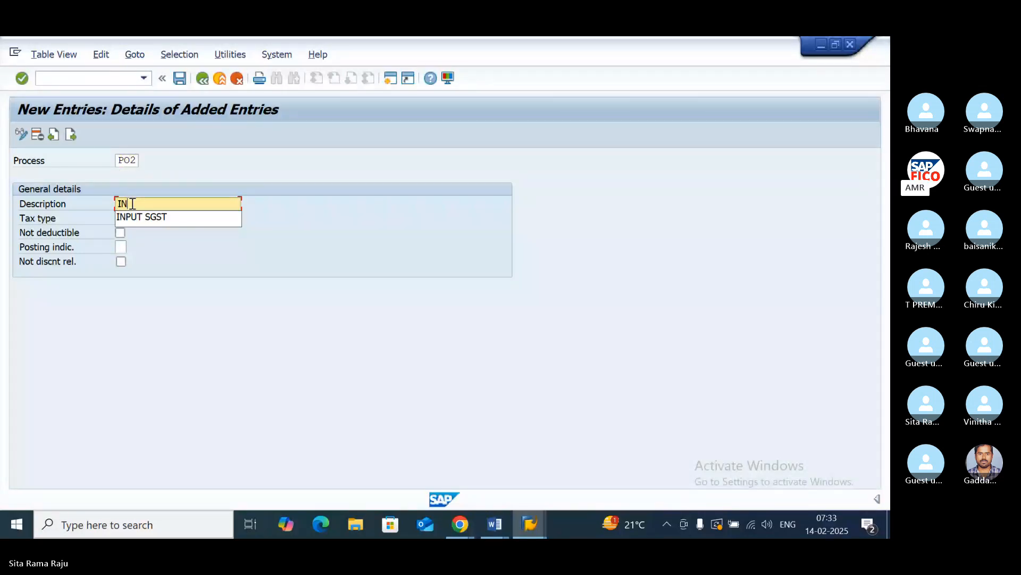
pyautogui.write('PUT C')
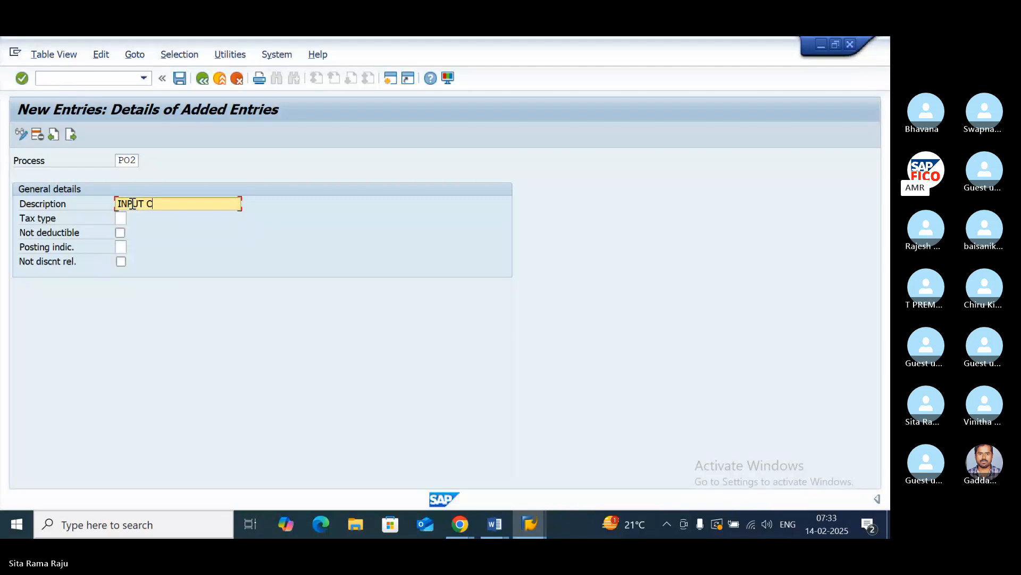
pyautogui.write('GST')
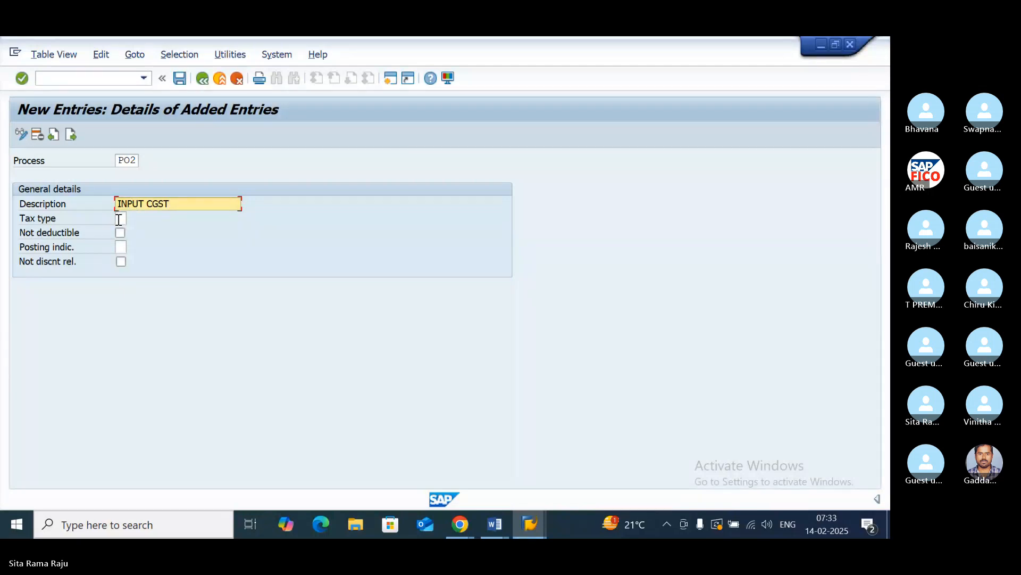
# - Assign tax type 2 (Input tax) and posting indicator 2 (Separate line item) to process key PO2
pyautogui.click(120, 218)
pyautogui.click(133, 219)
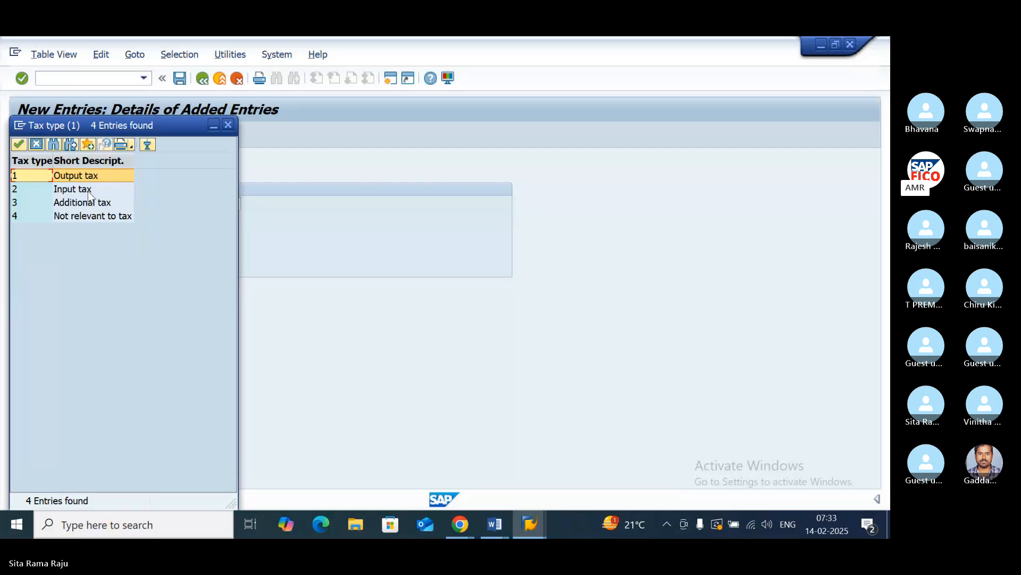
pyautogui.click(87, 193)
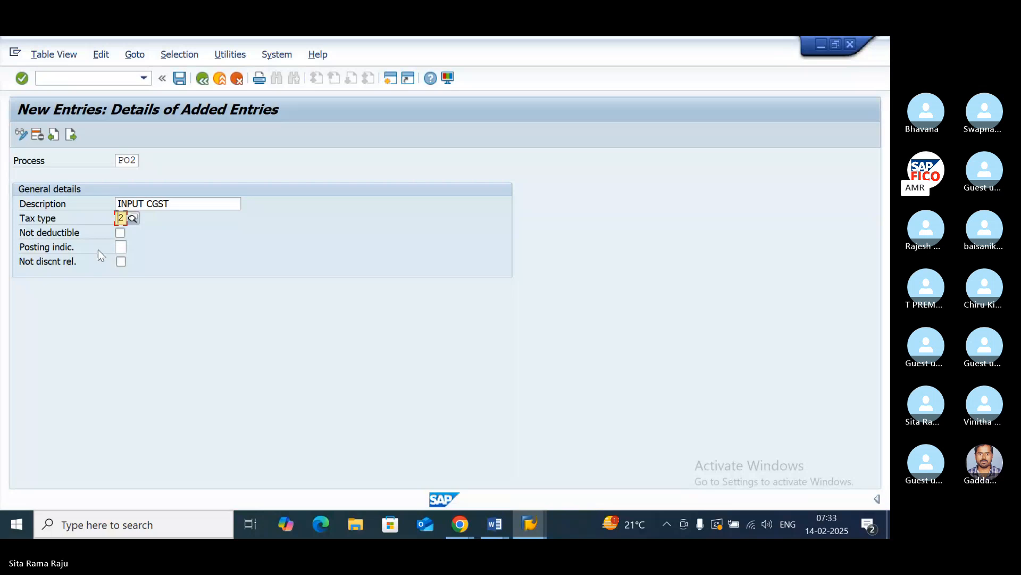
pyautogui.click(125, 249)
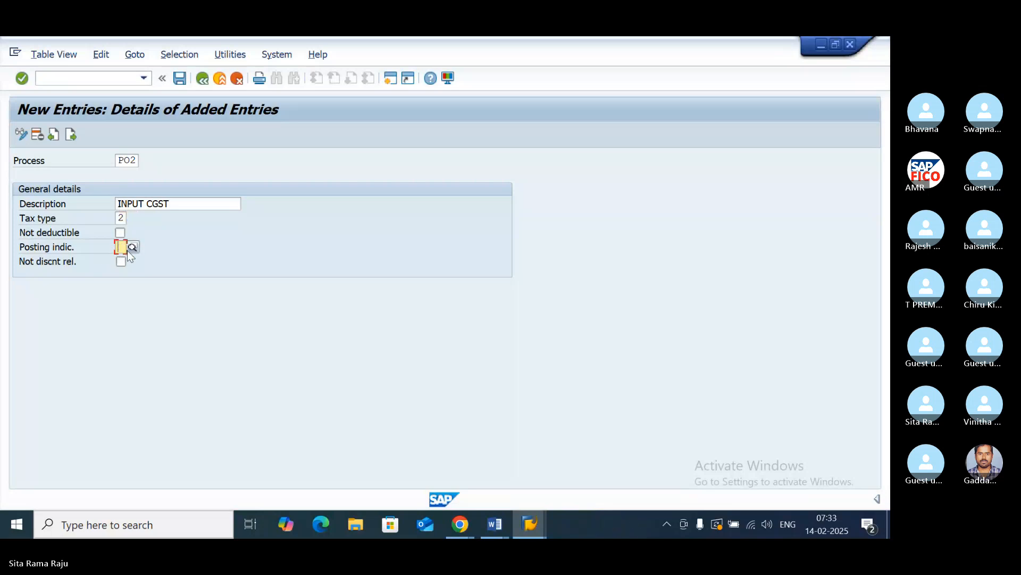
pyautogui.click(132, 248)
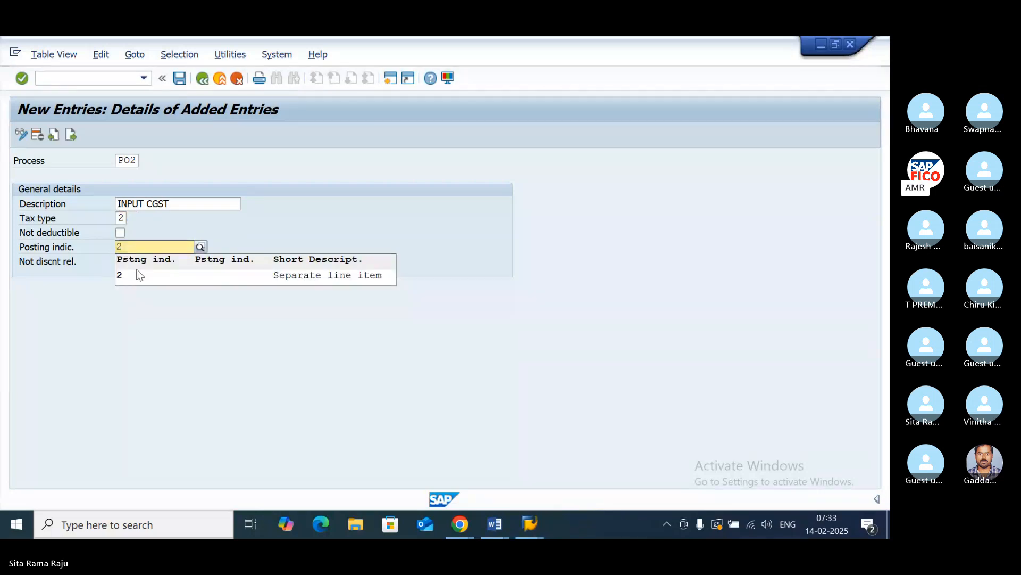
pyautogui.click(133, 275)
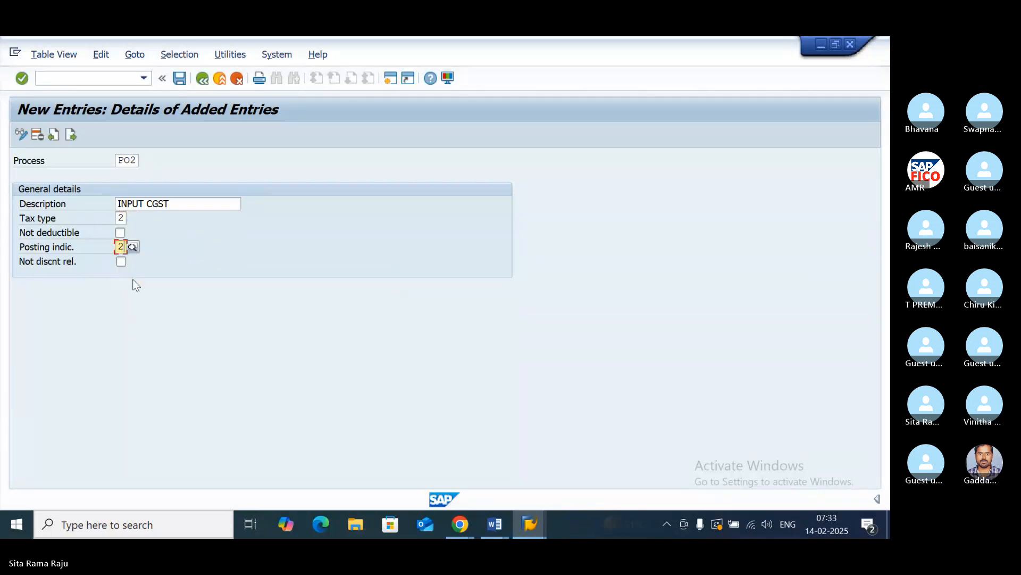
# - Add another tax processing entry with process key PO3 and the description INPUT IGST
pyautogui.click(72, 136)
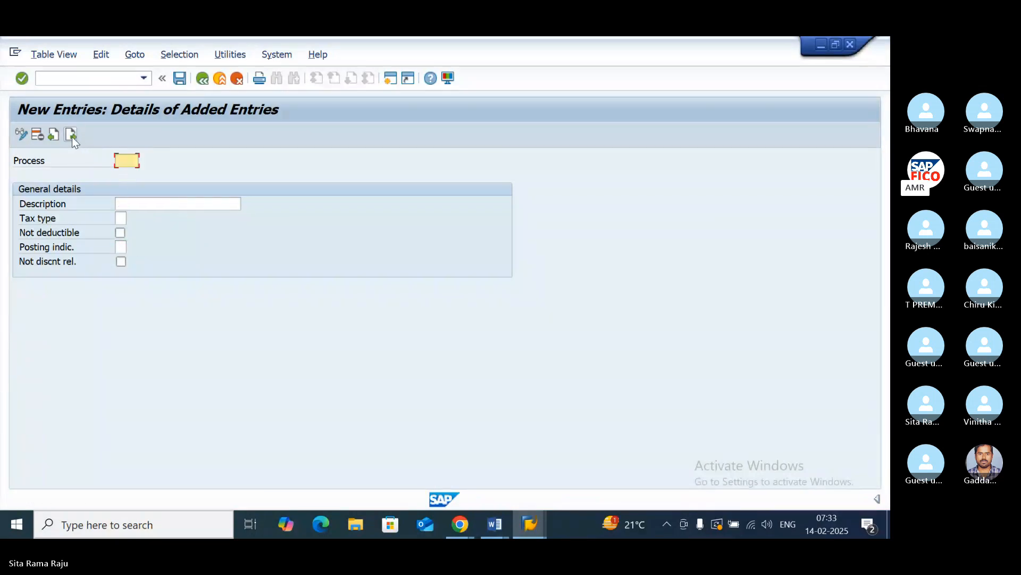
pyautogui.write('PO3')
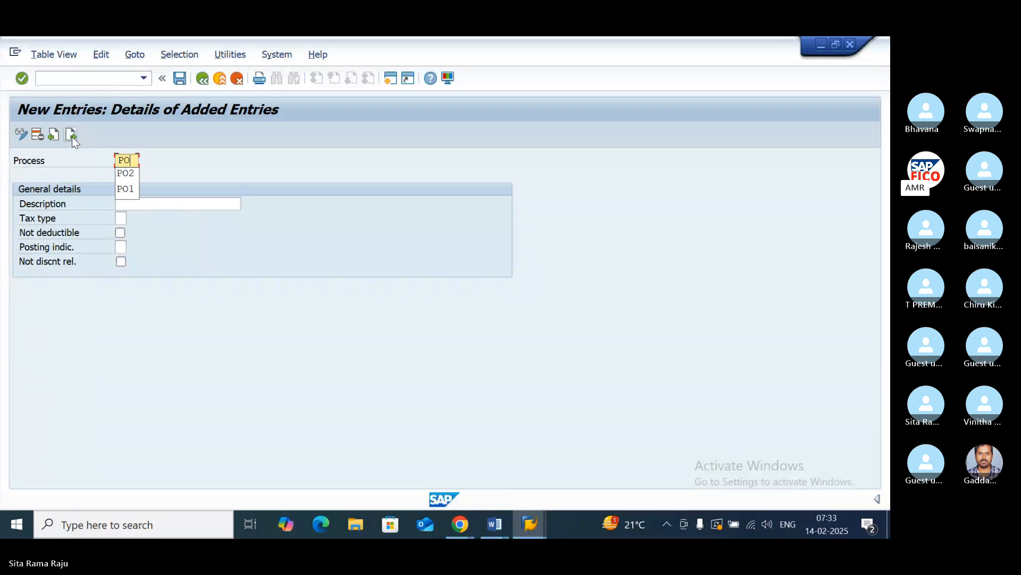
pyautogui.click(130, 203)
pyautogui.write('INP')
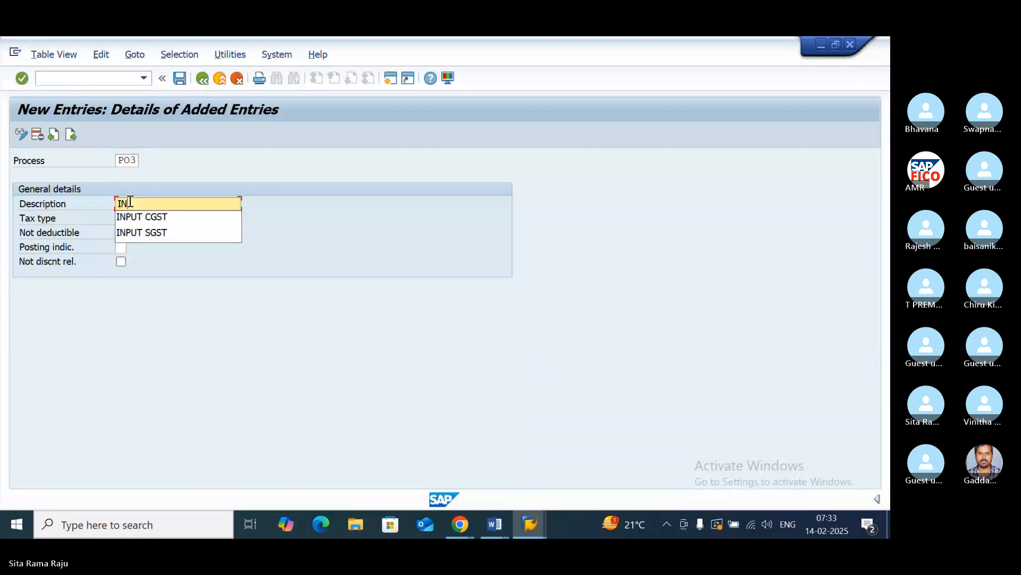
pyautogui.write('UT IG')
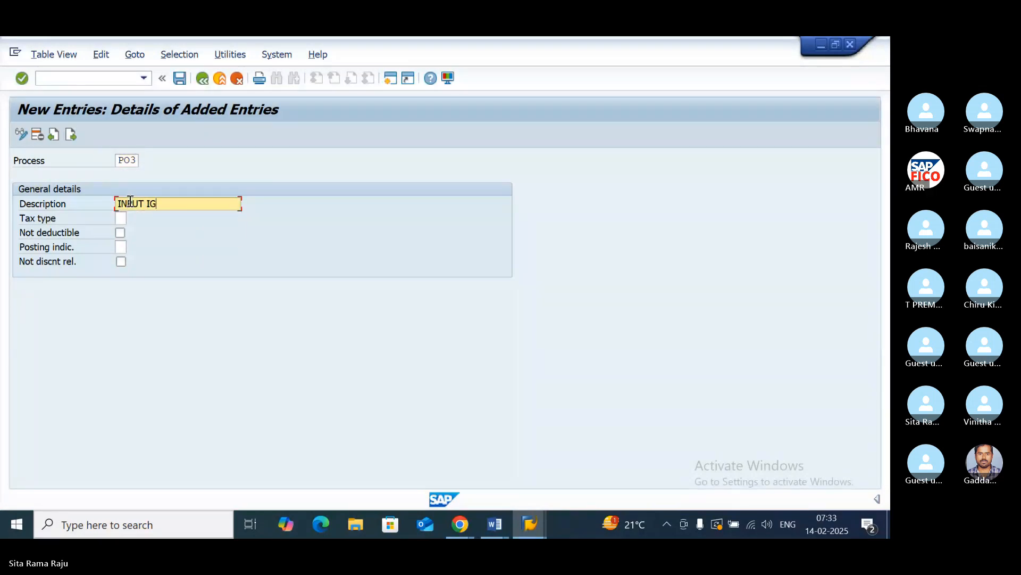
pyautogui.write('ST')
# - Give PO3 tax type 2 (Input tax) and posting indicator 2 (Separate line item), and save the entries to the proposed customizing request
pyautogui.click(127, 219)
pyautogui.click(132, 219)
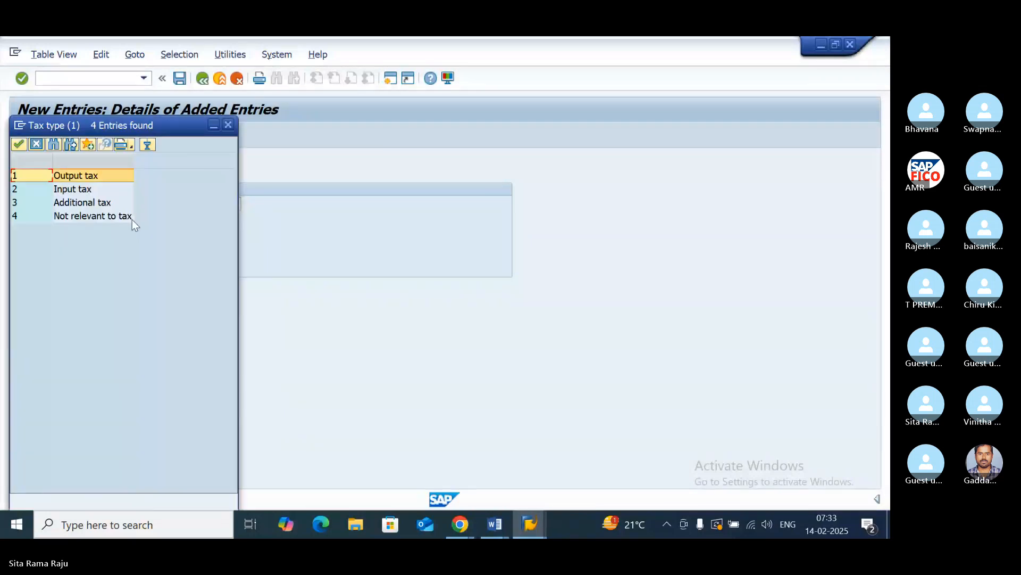
pyautogui.doubleClick(82, 190)
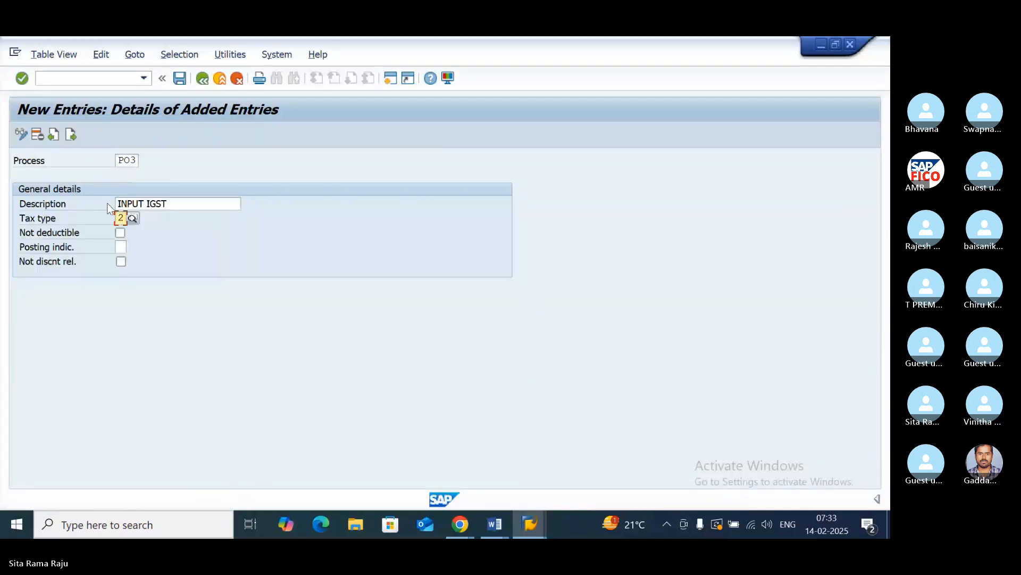
pyautogui.click(121, 246)
pyautogui.click(131, 248)
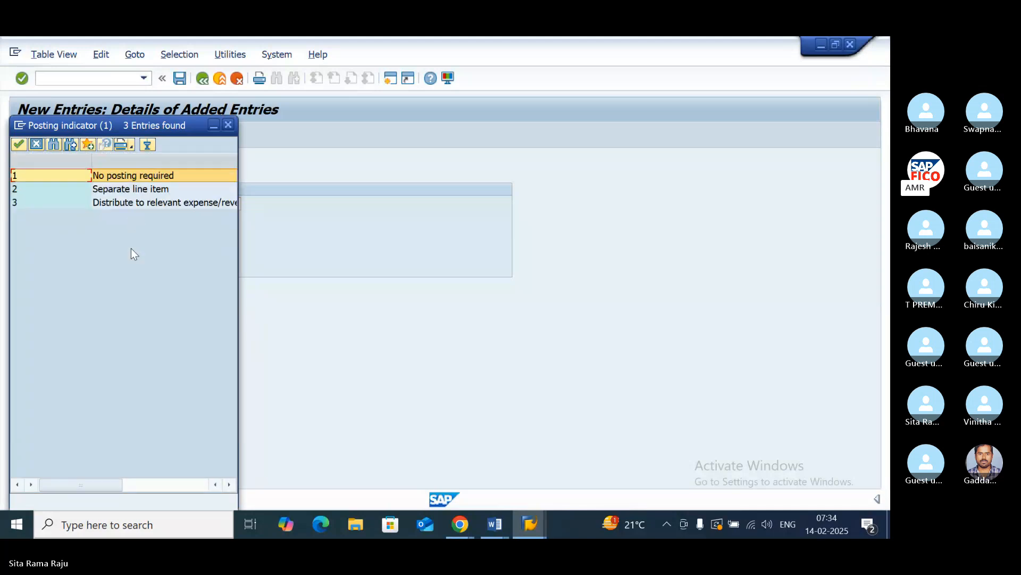
pyautogui.doubleClick(101, 190)
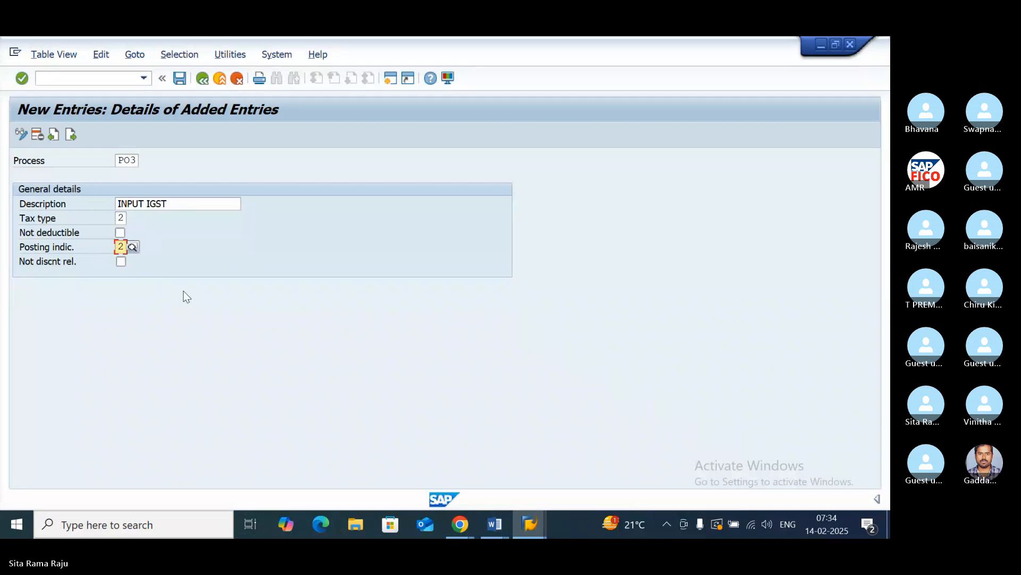
pyautogui.click(181, 79)
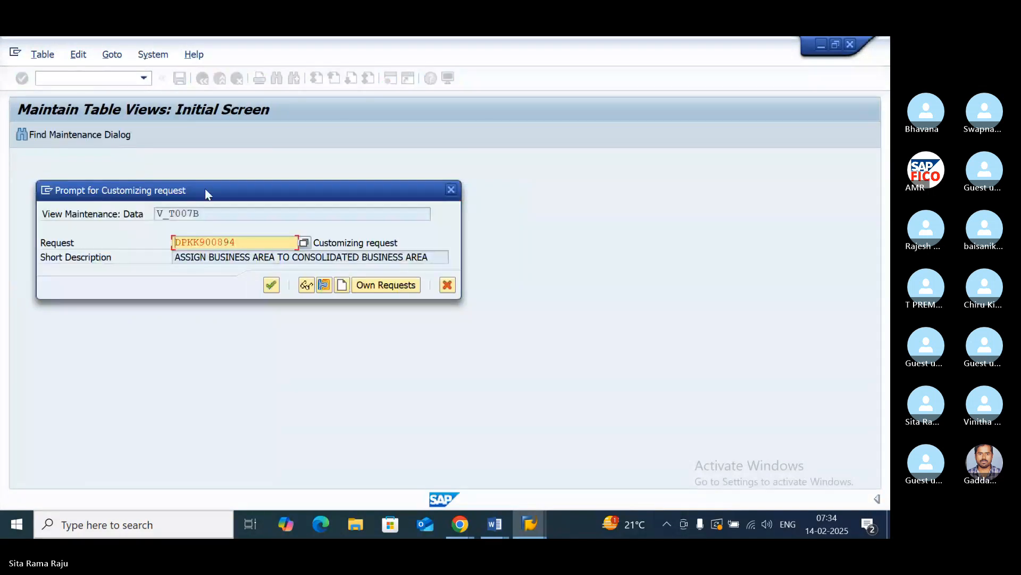
pyautogui.click(272, 285)
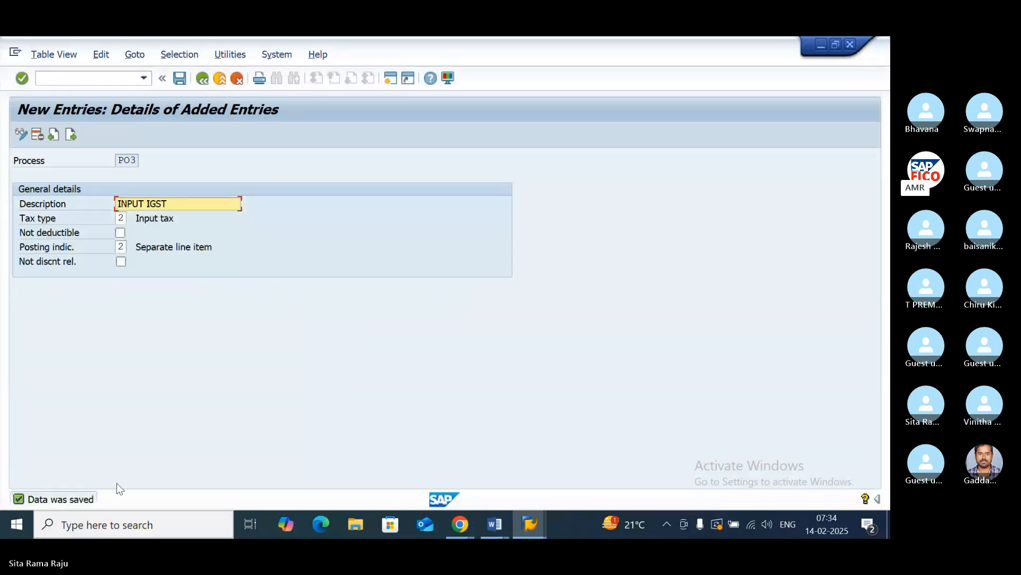
# - Switch to the Input GST notes in Word and change "Fees" to "Kees" in the Create Accounting configuration item
pyautogui.click(494, 524)
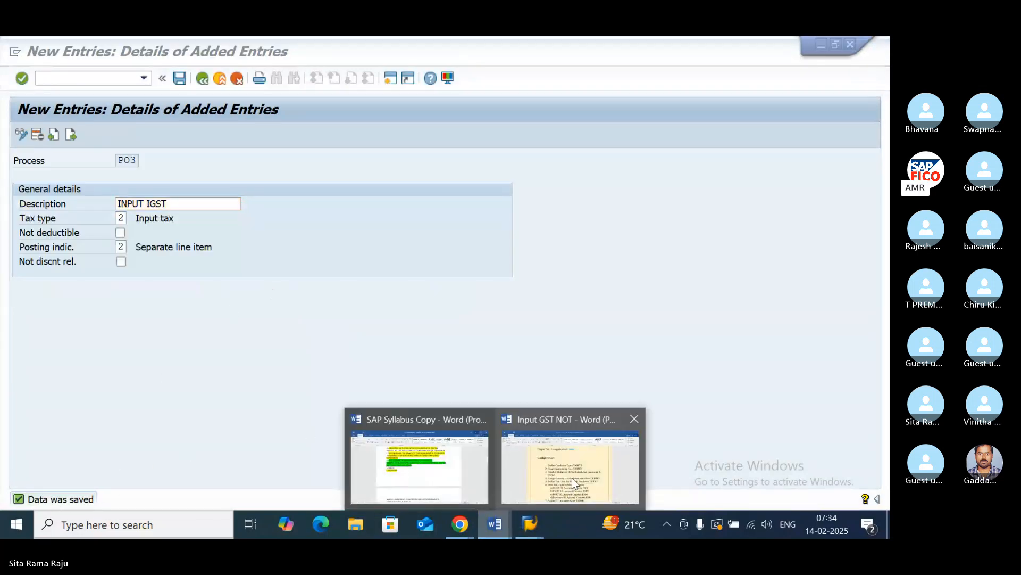
pyautogui.click(573, 477)
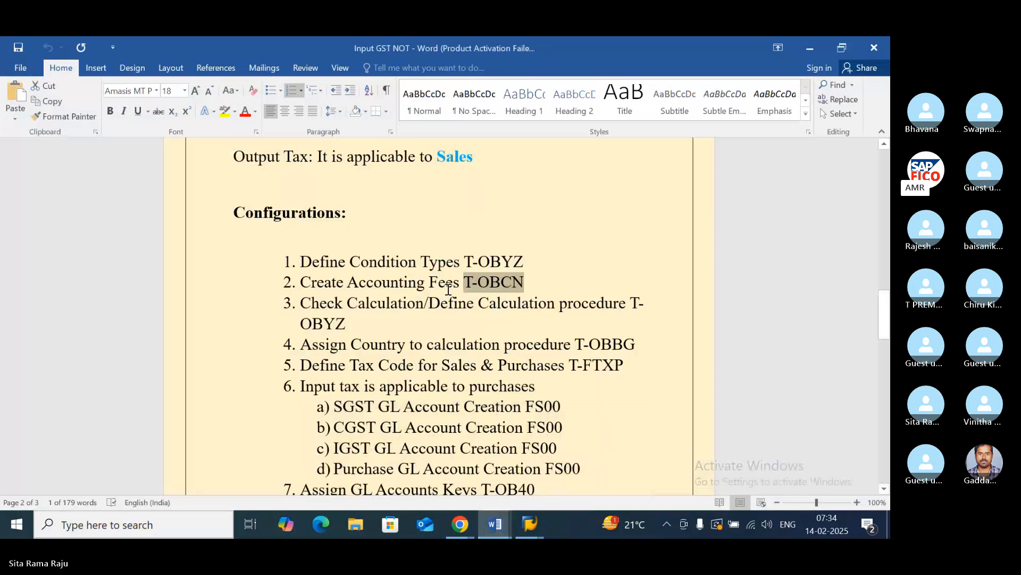
pyautogui.click(448, 289)
pyautogui.press('BackSpace')
pyautogui.press('BackSpace')
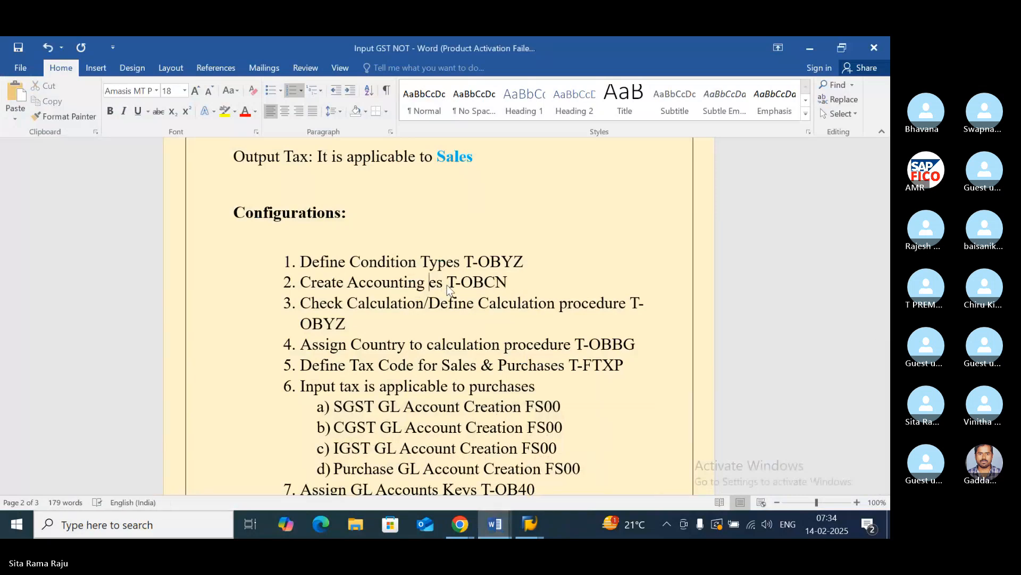
pyautogui.write('KE')
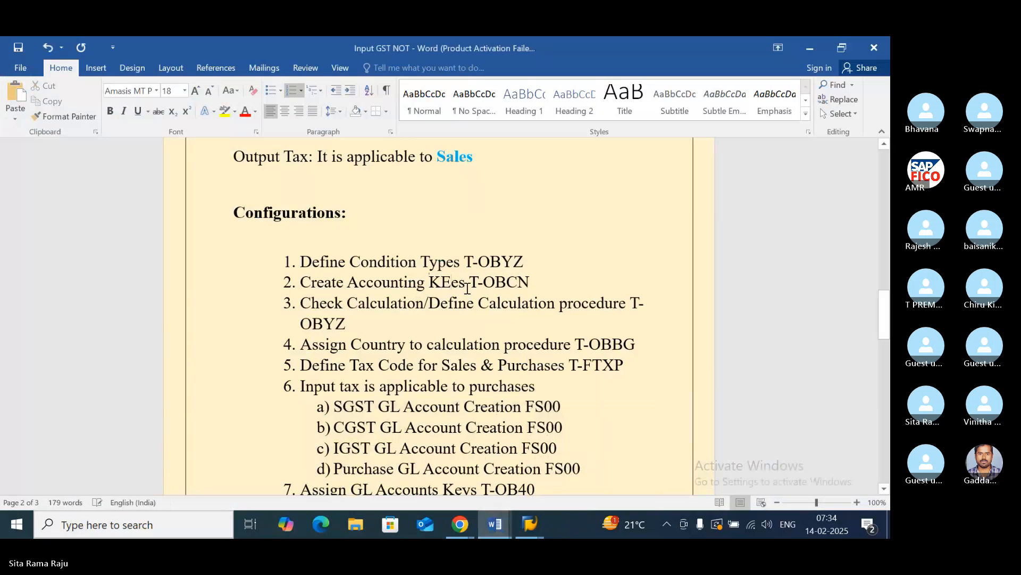
pyautogui.press('BackSpace')
pyautogui.write('e')
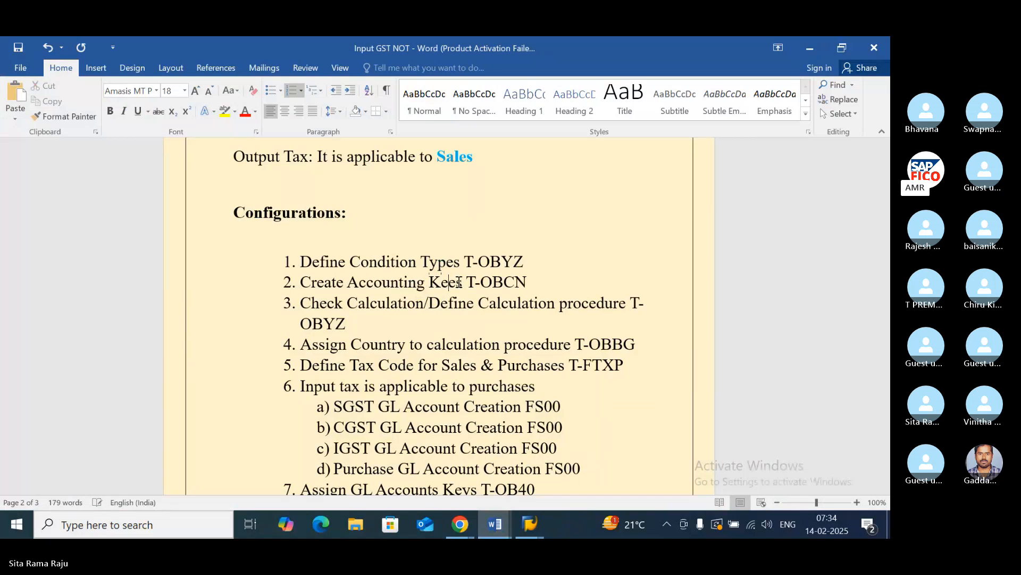
pyautogui.click(524, 318)
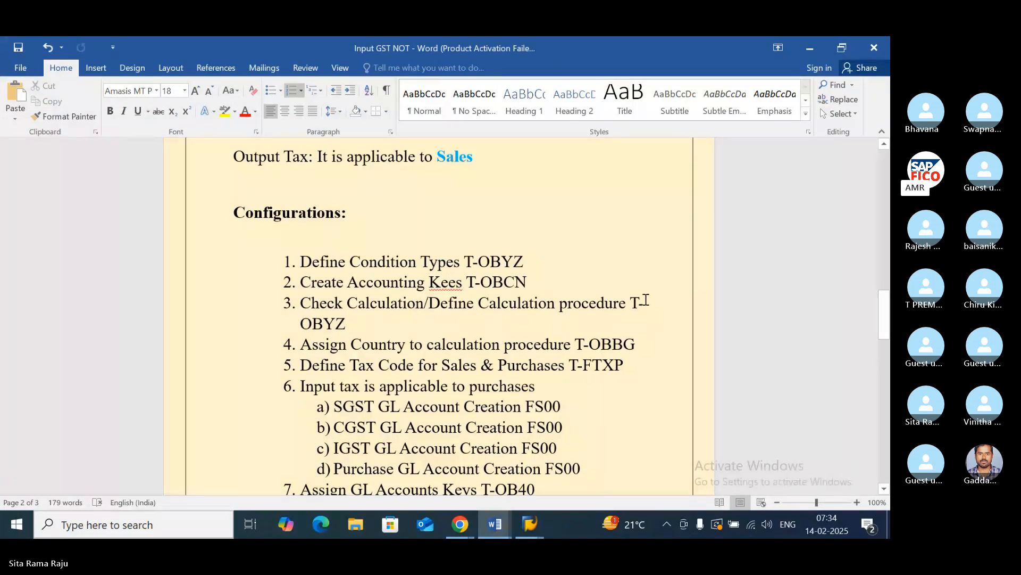
# - Mark transaction code OBYZ of the calculation procedure item, switch back to SAP and return to the Tax Processing in Accounting overview
pyautogui.moveTo(352, 325); pyautogui.dragTo(290, 323)
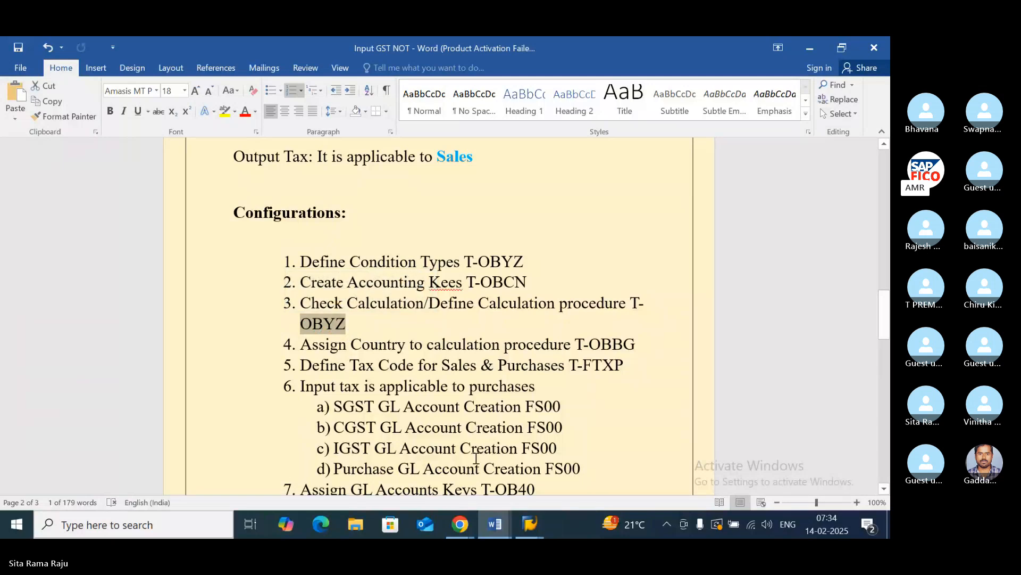
pyautogui.click(530, 524)
pyautogui.click(569, 424)
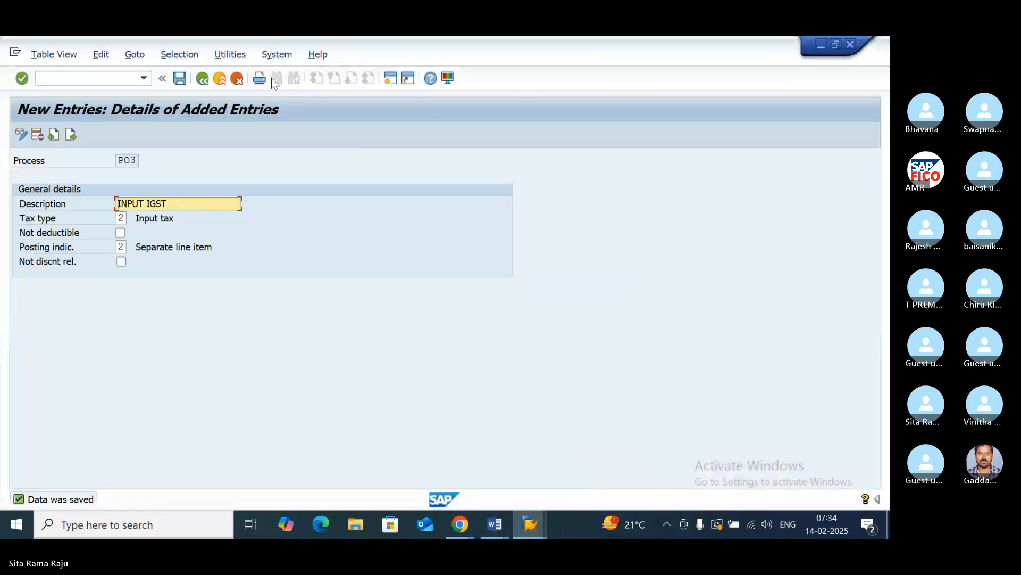
pyautogui.click(202, 83)
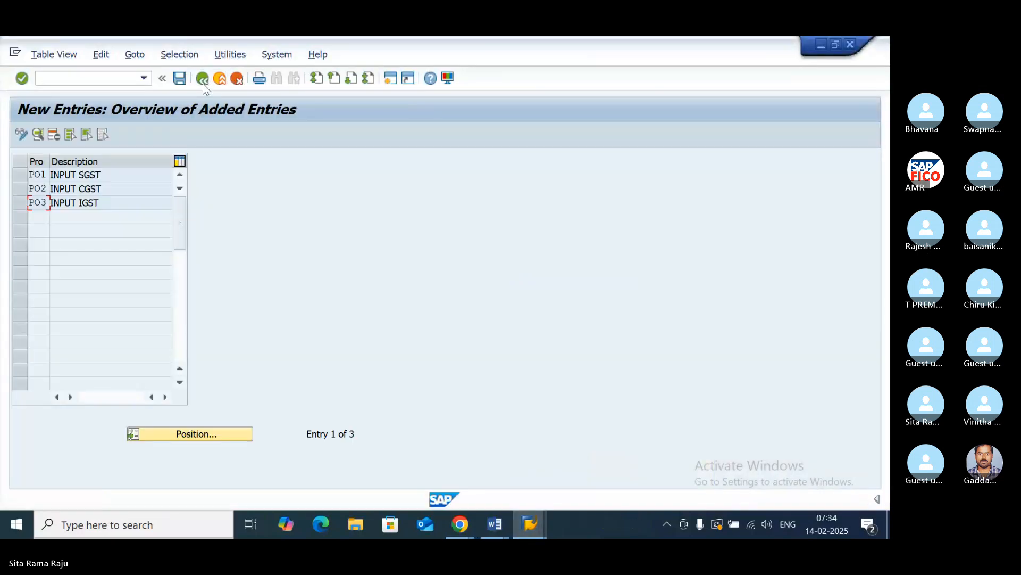
pyautogui.click(203, 83)
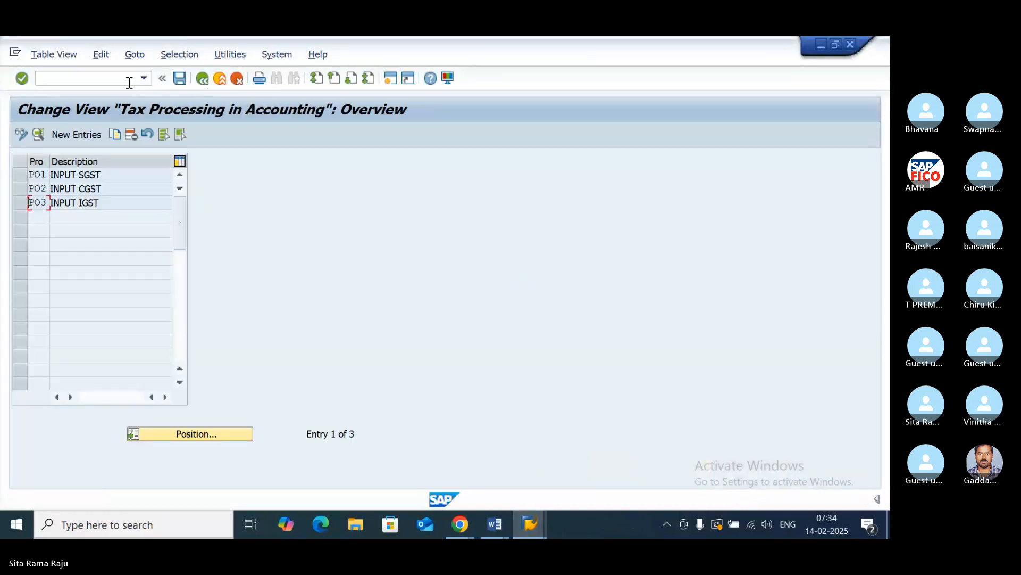
# - Leave the Tax Processing overview, run transaction OBYZ and open the Procedures condition element
pyautogui.click(199, 80)
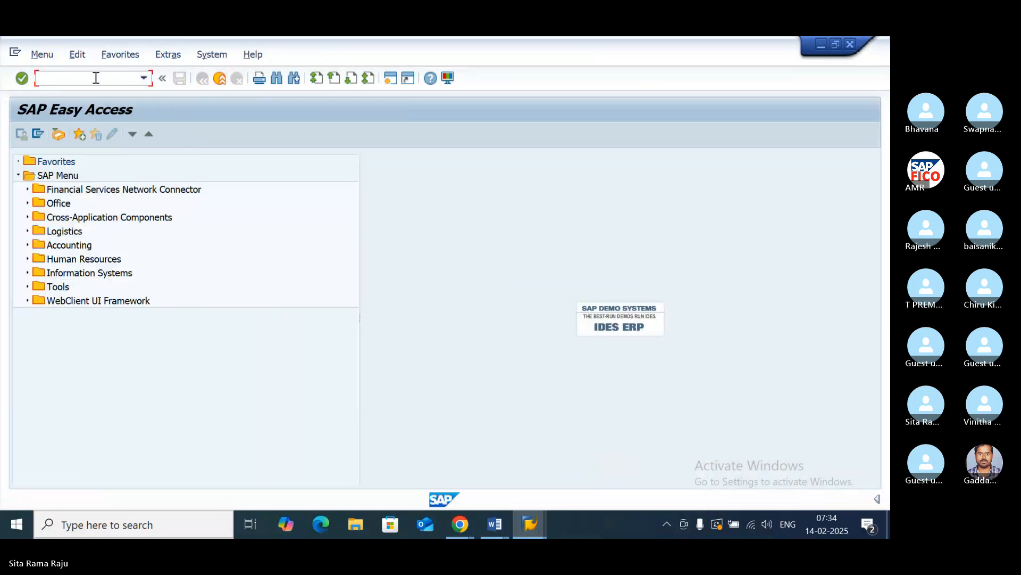
pyautogui.write('OBYZ')
pyautogui.press('Return')
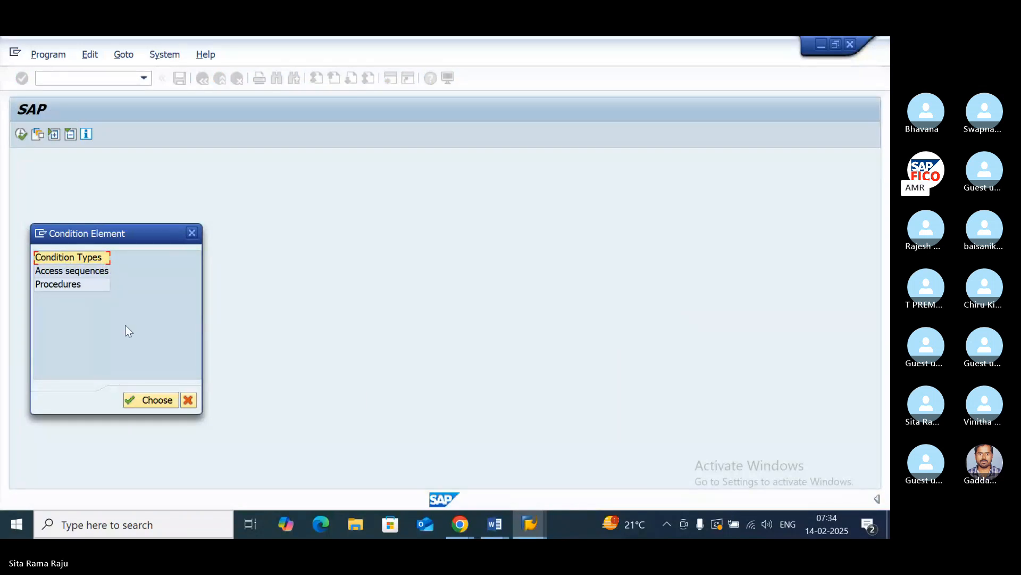
pyautogui.click(61, 283)
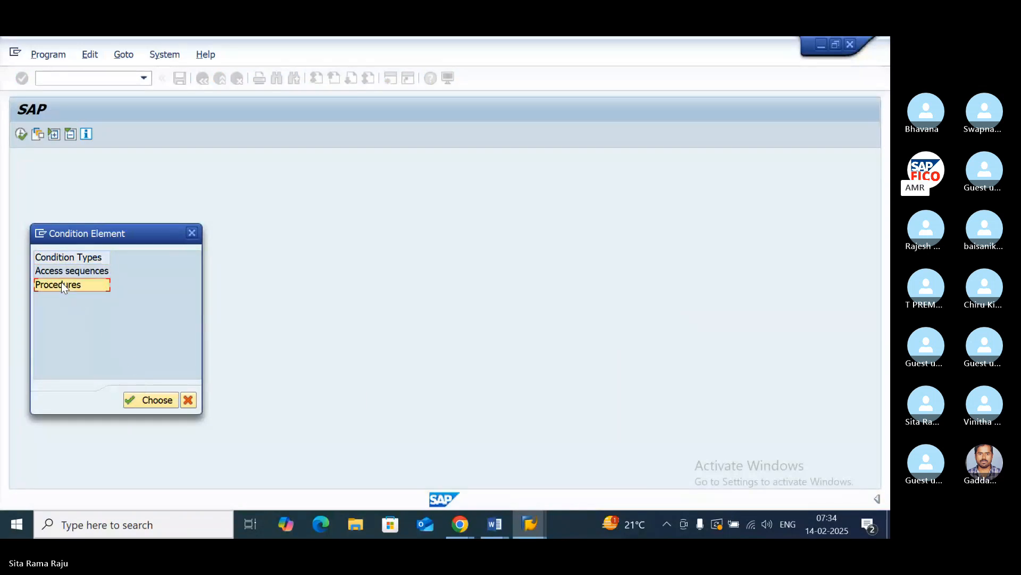
pyautogui.click(148, 400)
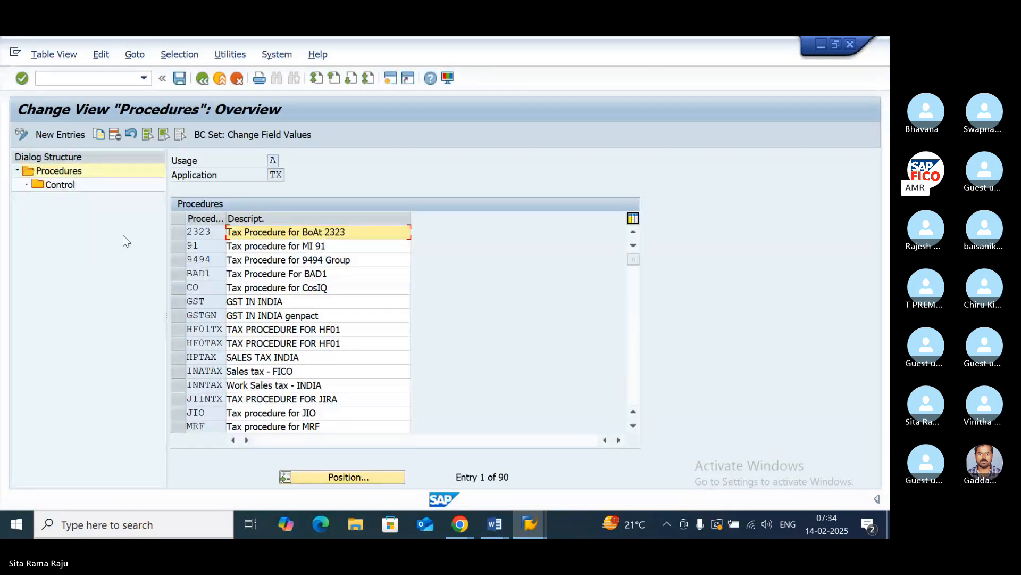
# - Add the tax procedure POINTX described as TAX PROCEDURE FOR PO11 and save it to the proposed customizing request
pyautogui.click(61, 135)
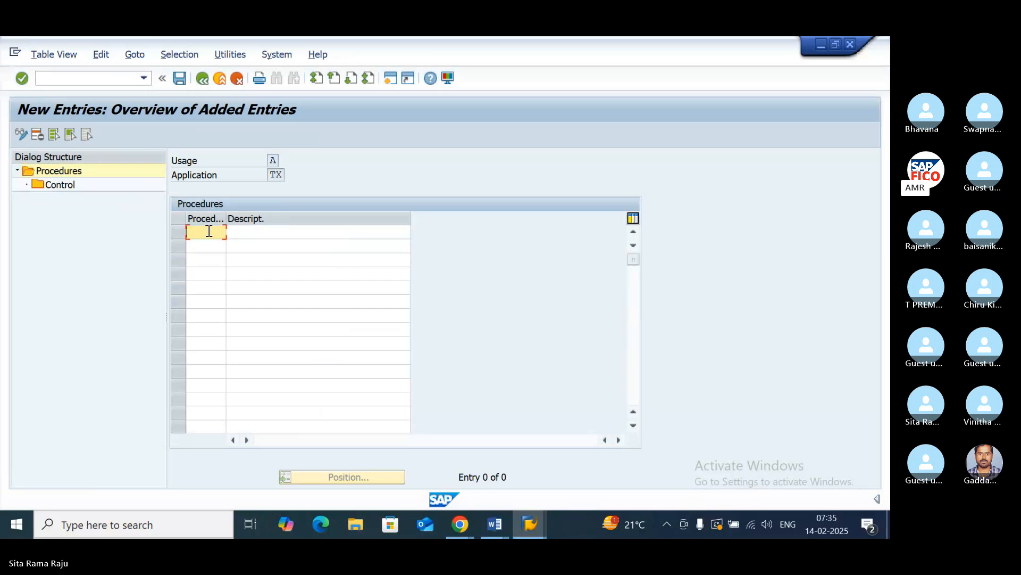
pyautogui.write('POINTX')
pyautogui.click(246, 234)
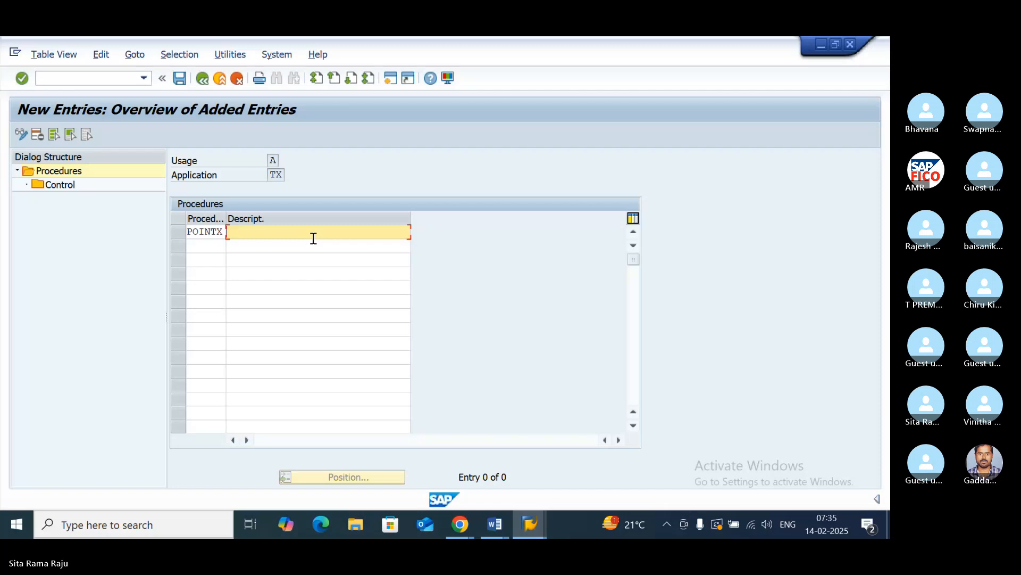
pyautogui.write('TAX PRO')
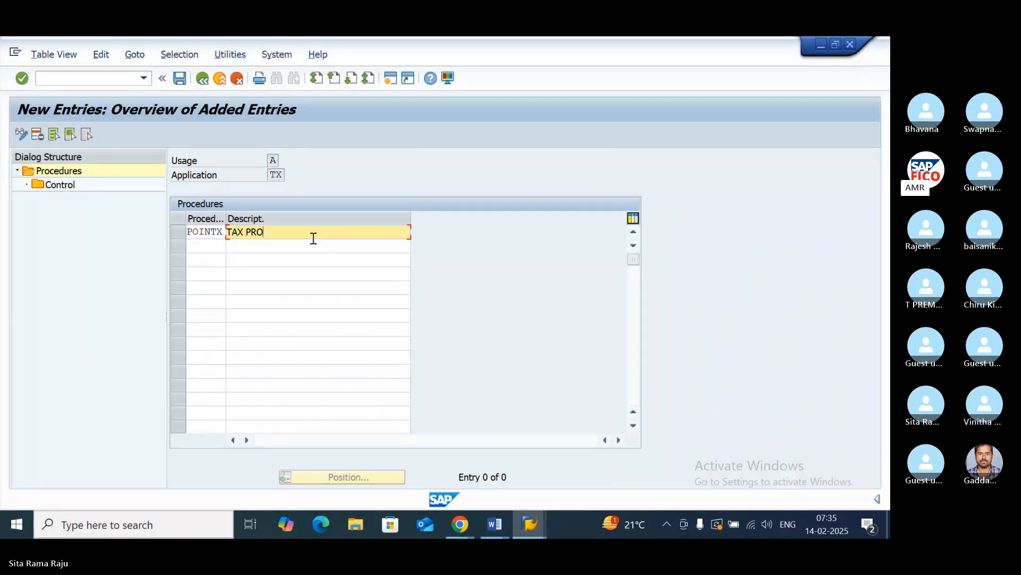
pyautogui.write('CEDURE FOR PO11')
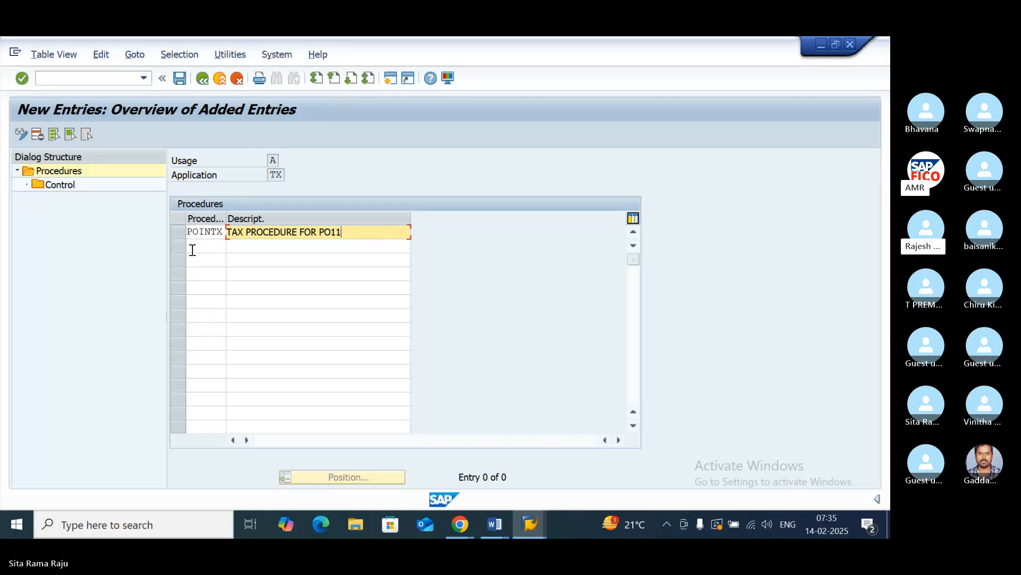
pyautogui.click(178, 80)
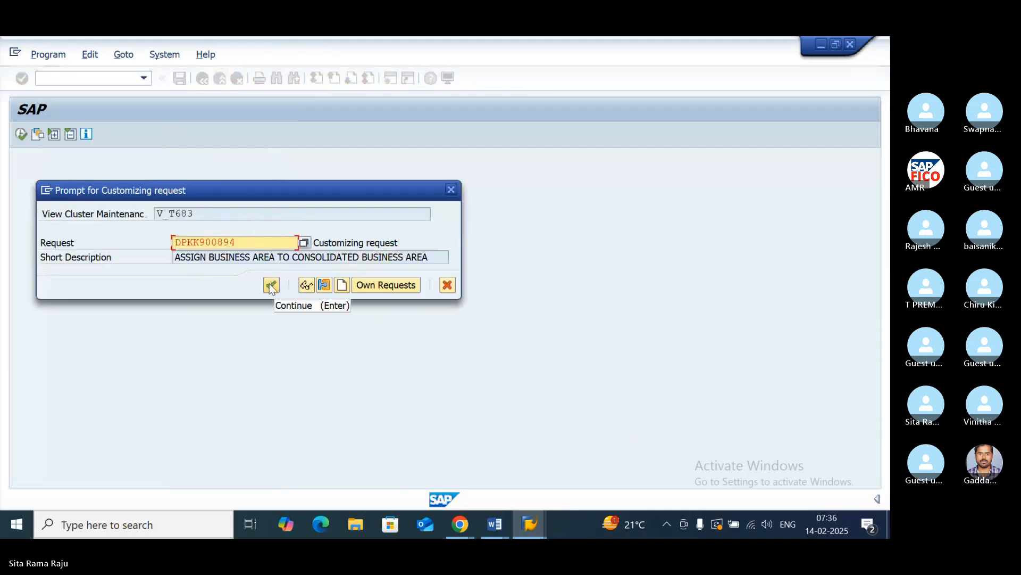
pyautogui.click(271, 285)
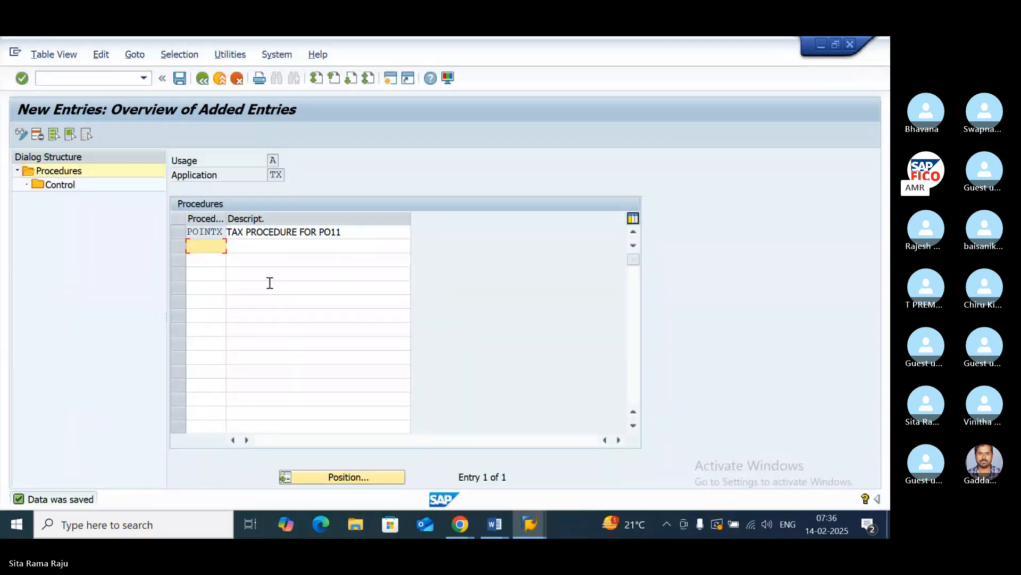
# - Select procedure POINTX and open its Control overview
pyautogui.click(38, 172)
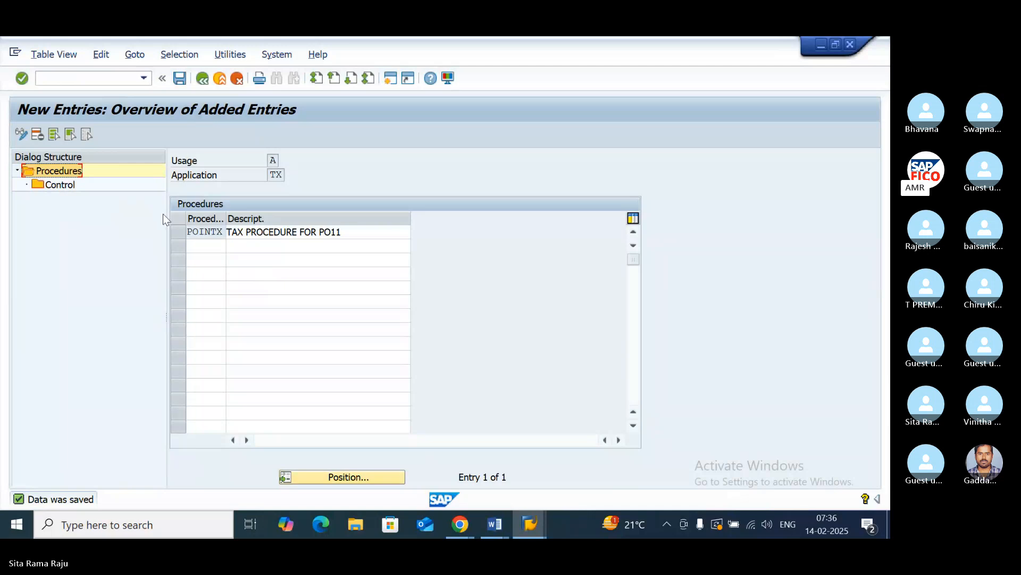
pyautogui.click(179, 233)
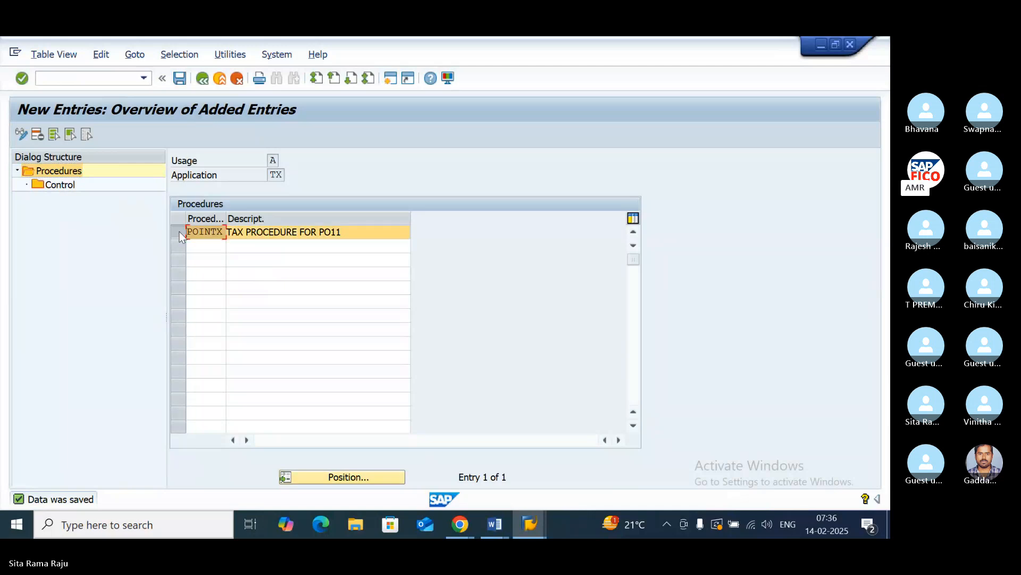
pyautogui.click(60, 185)
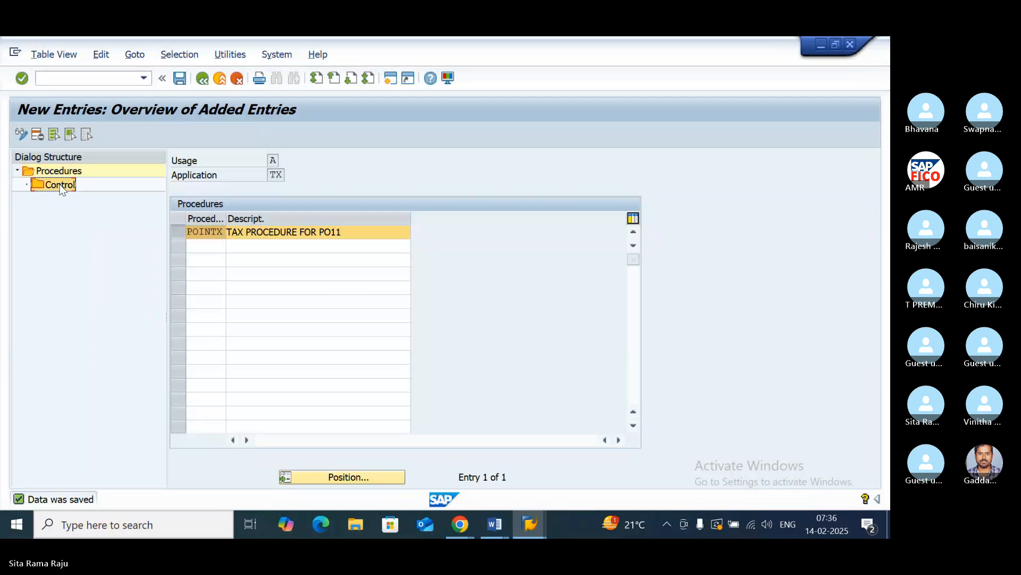
pyautogui.doubleClick(60, 186)
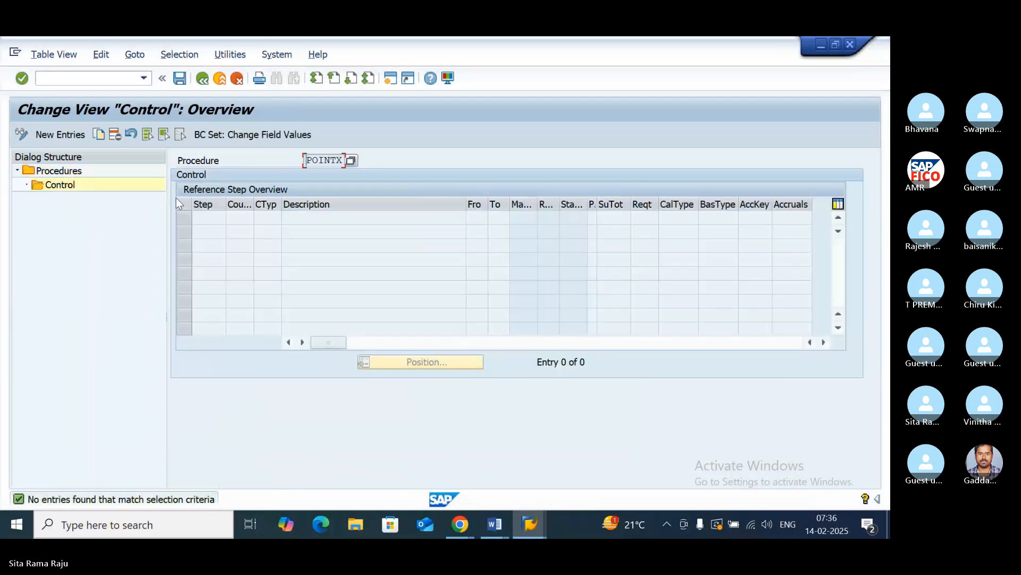
# - Start new control entries for POINTX with step numbers 10, 20, 30 and 40
pyautogui.click(70, 137)
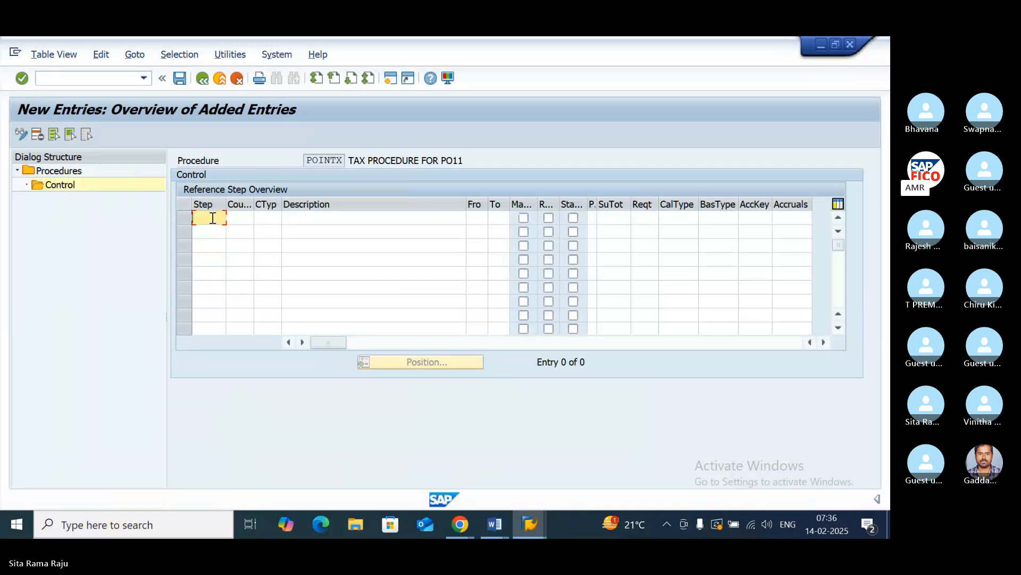
pyautogui.write('10')
pyautogui.click(204, 236)
pyautogui.write('20')
pyautogui.click(204, 247)
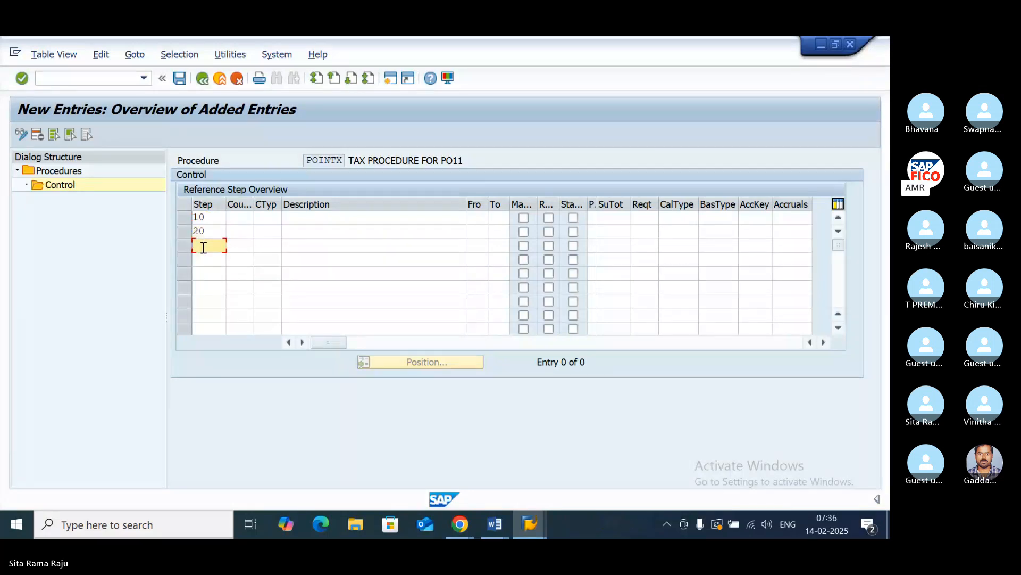
pyautogui.write('30')
pyautogui.click(205, 260)
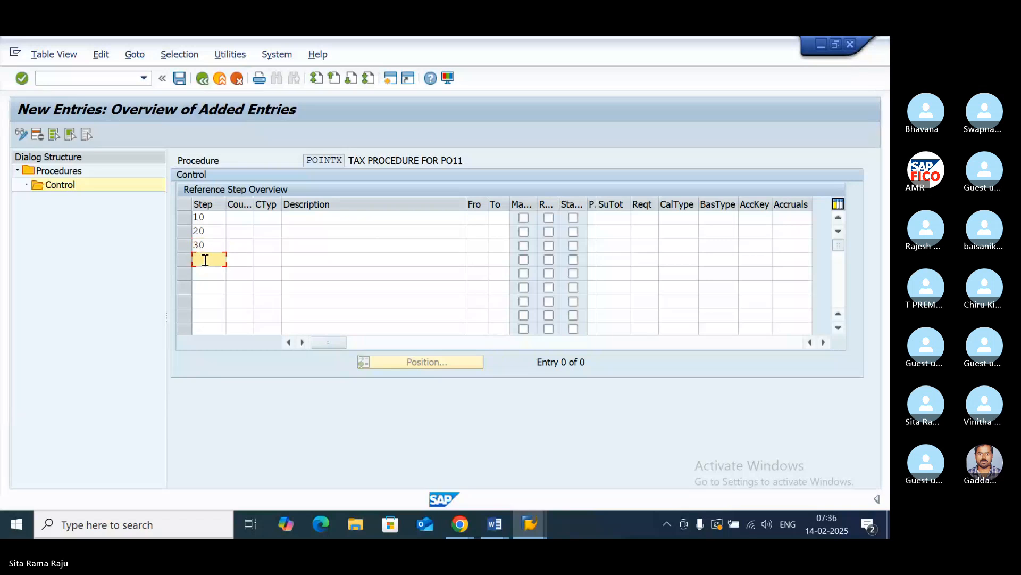
pyautogui.write('40')
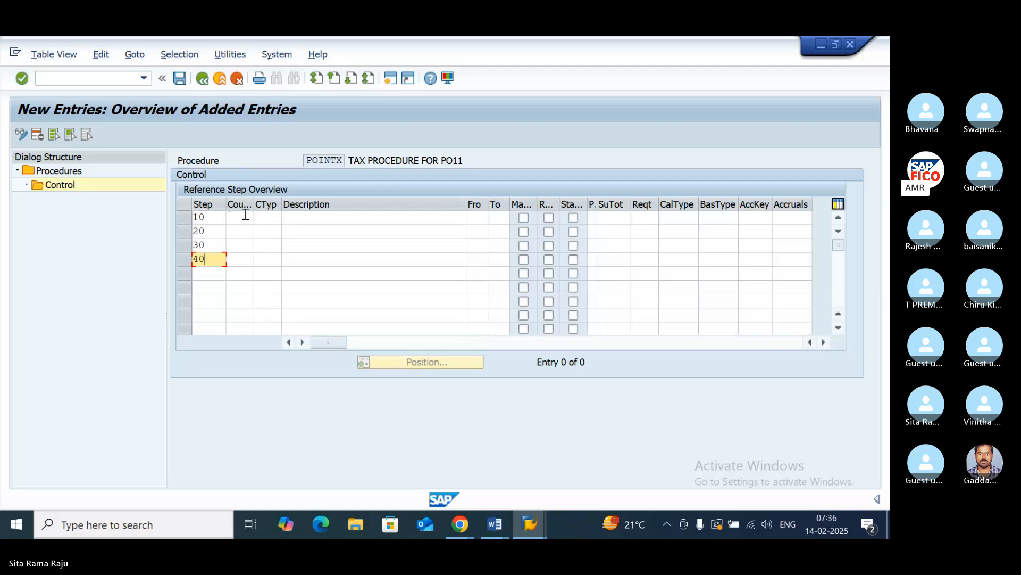
# - Assign condition type BASB (Base Amount) to step 10 from the list of possible condition types
pyautogui.click(272, 217)
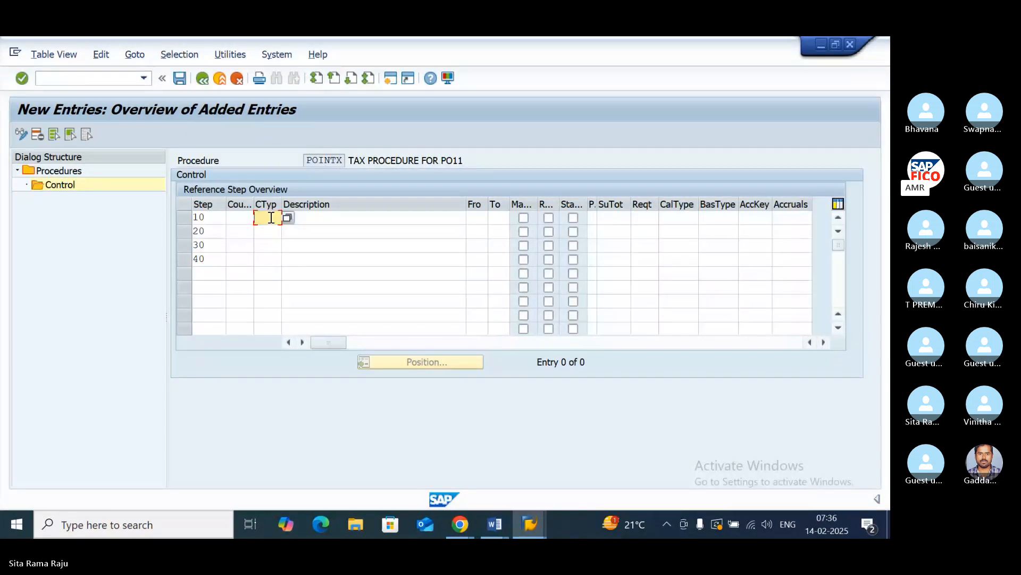
pyautogui.click(287, 217)
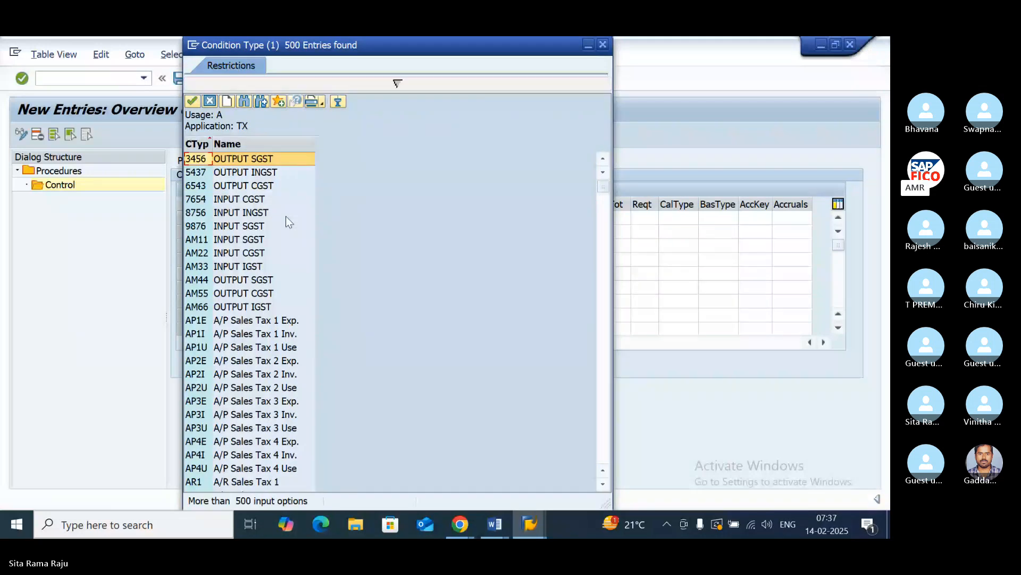
pyautogui.scroll(-3, 243, 275)
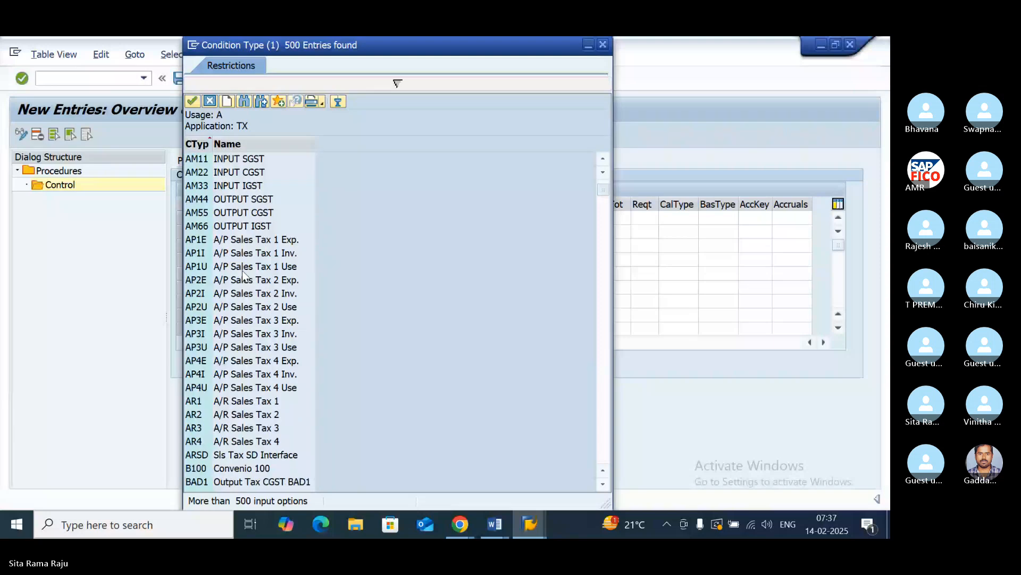
pyautogui.scroll(-1, 243, 275)
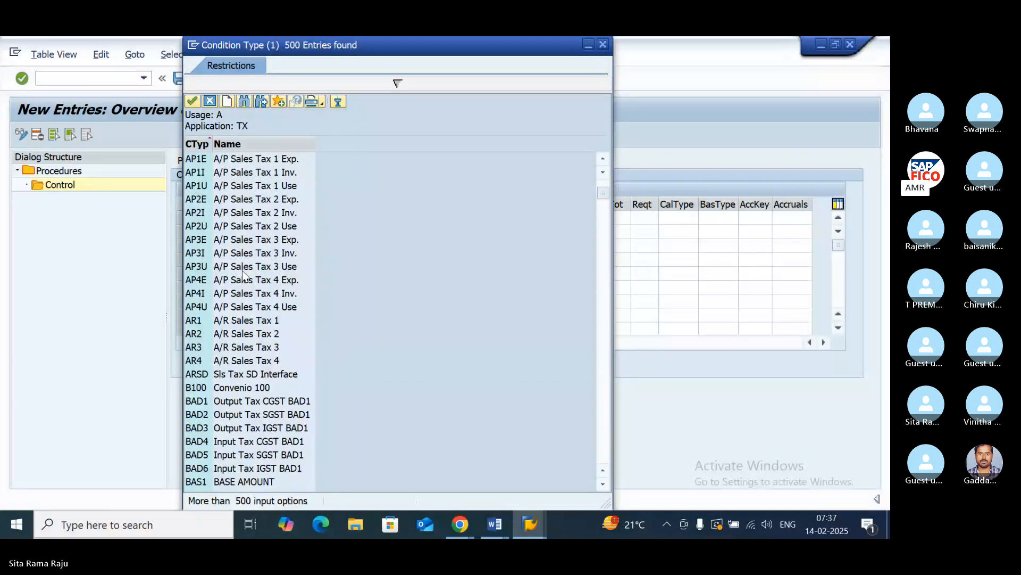
pyautogui.scroll(-2, 243, 275)
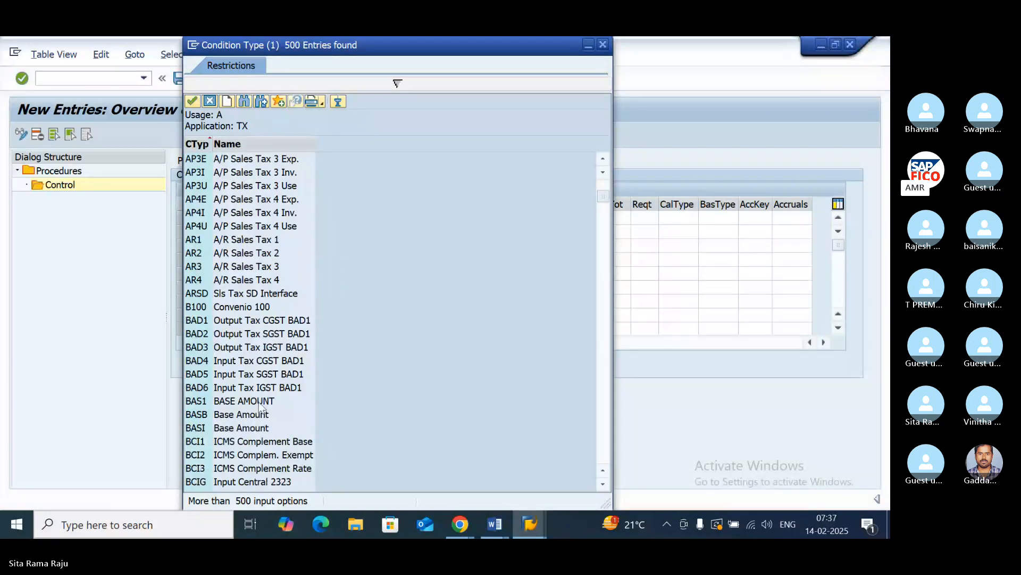
pyautogui.click(234, 414)
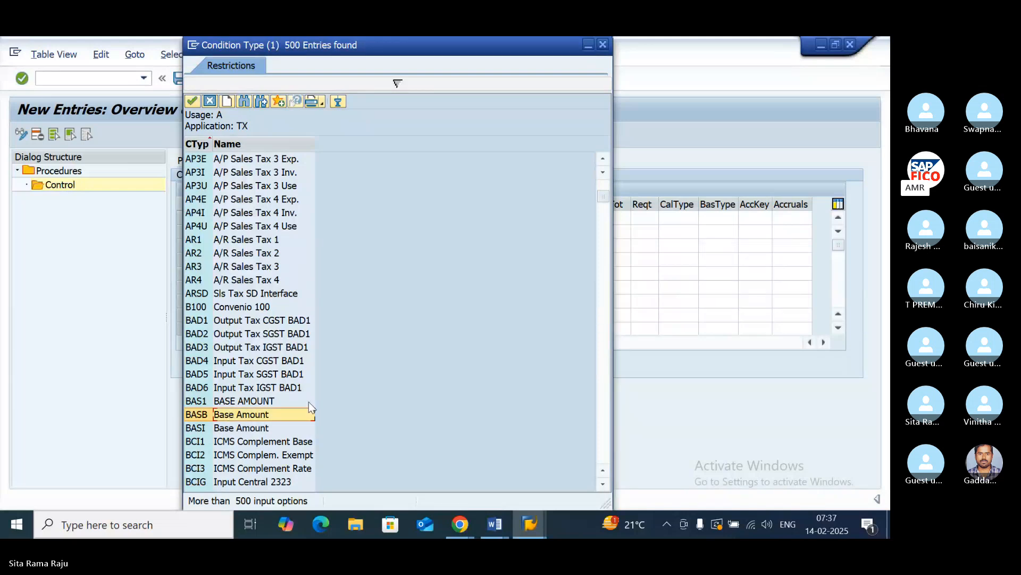
pyautogui.doubleClick(242, 414)
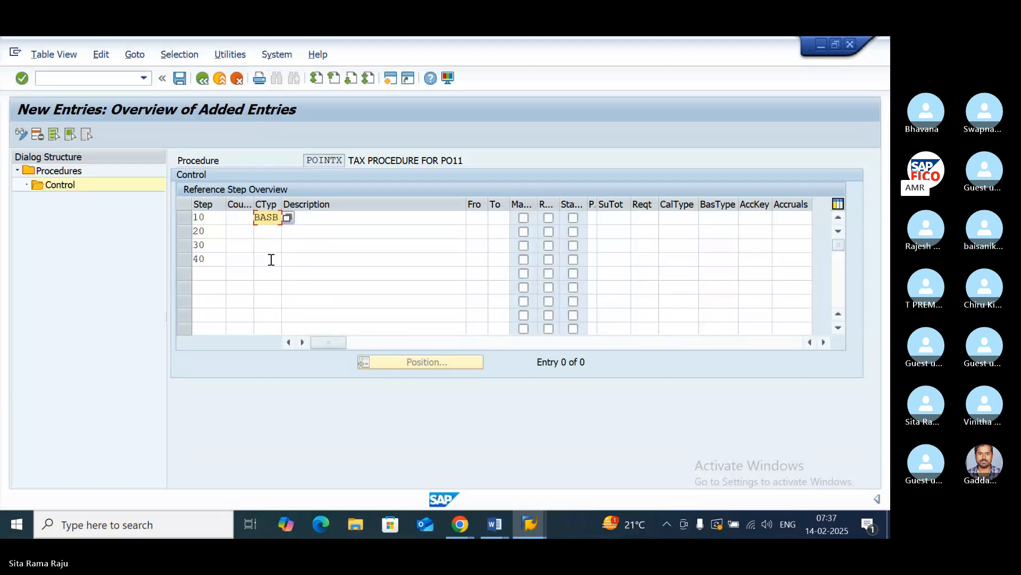
# - Search the list of possible condition types for step 20 for PO11
pyautogui.click(269, 234)
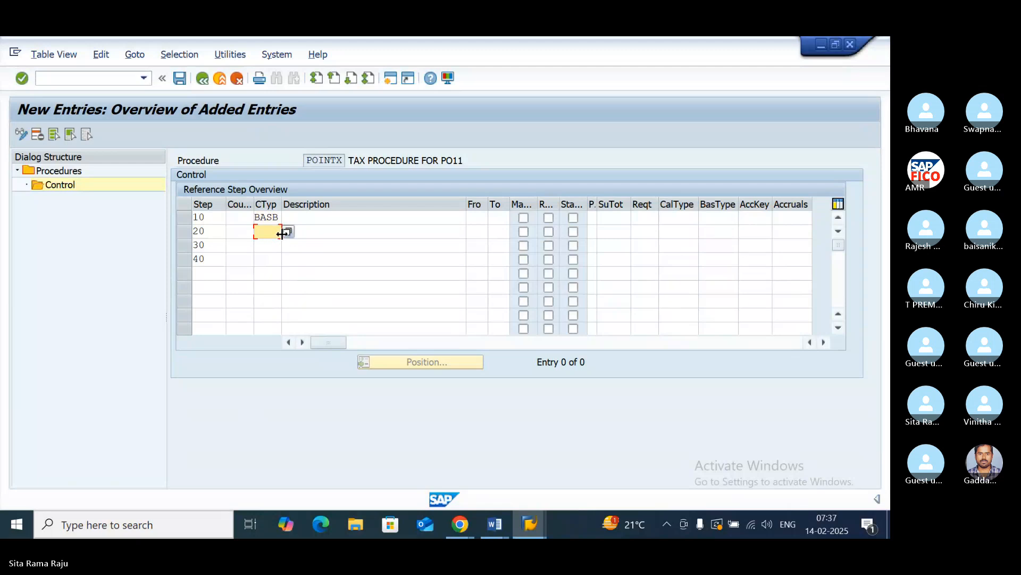
pyautogui.click(285, 232)
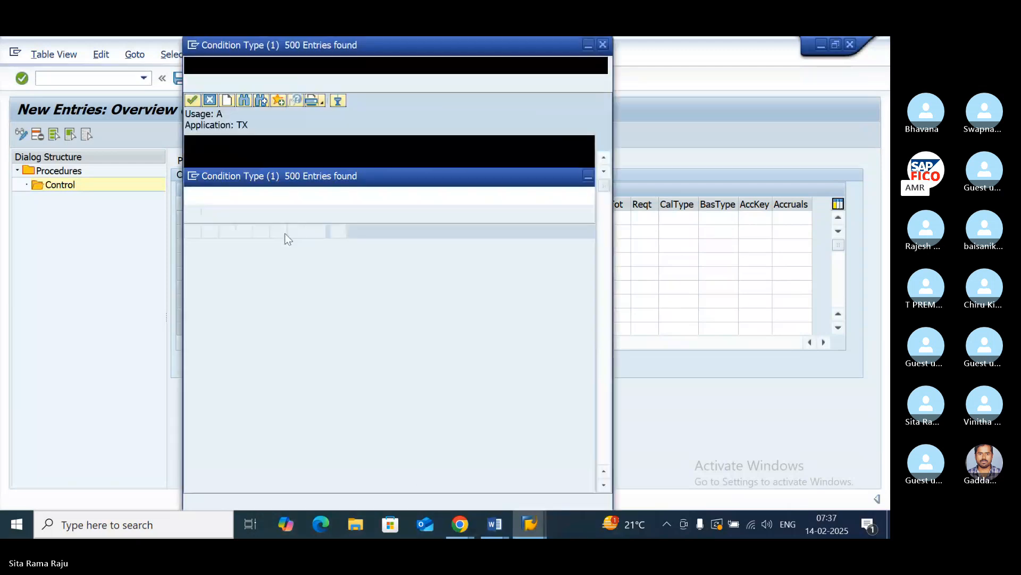
pyautogui.scroll(-10, 257, 227)
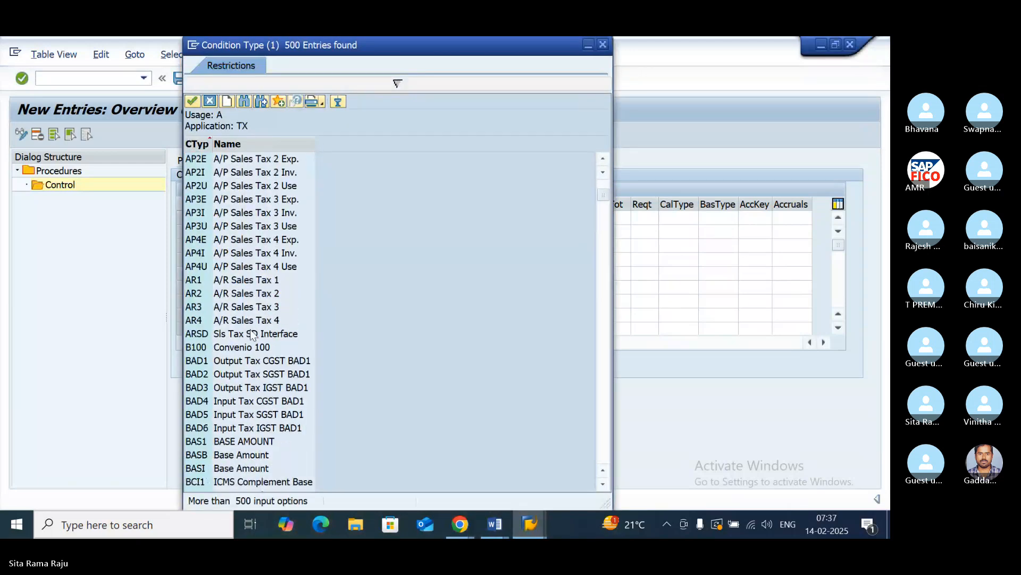
pyautogui.scroll(-9, 251, 334)
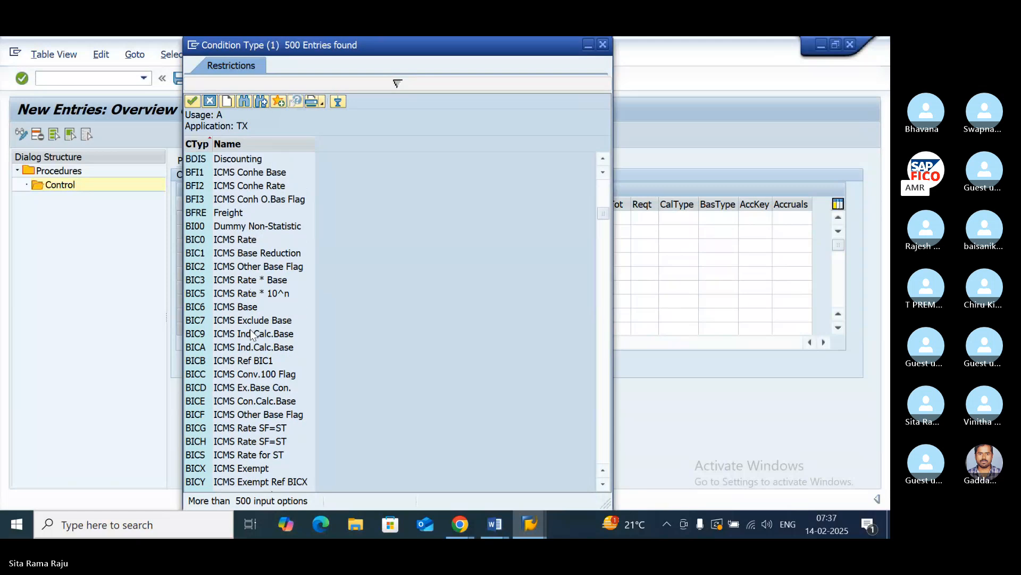
pyautogui.scroll(-5, 252, 334)
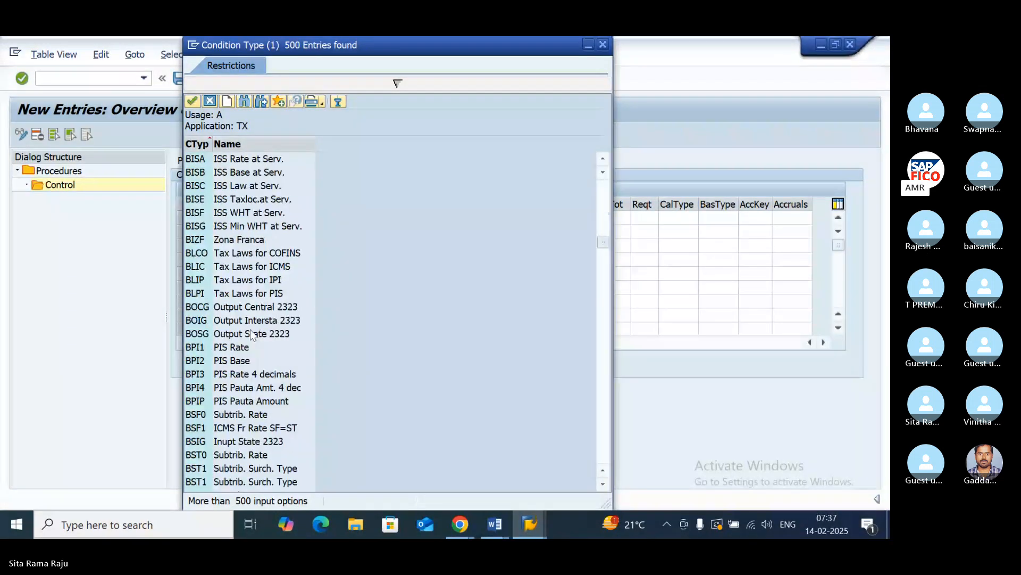
pyautogui.scroll(-15, 252, 334)
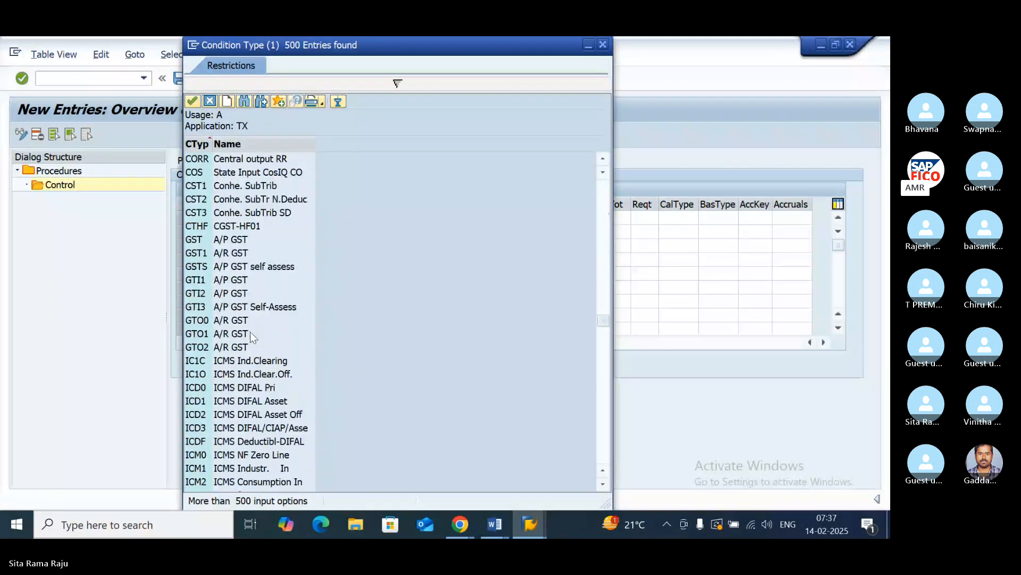
pyautogui.scroll(-20, 252, 335)
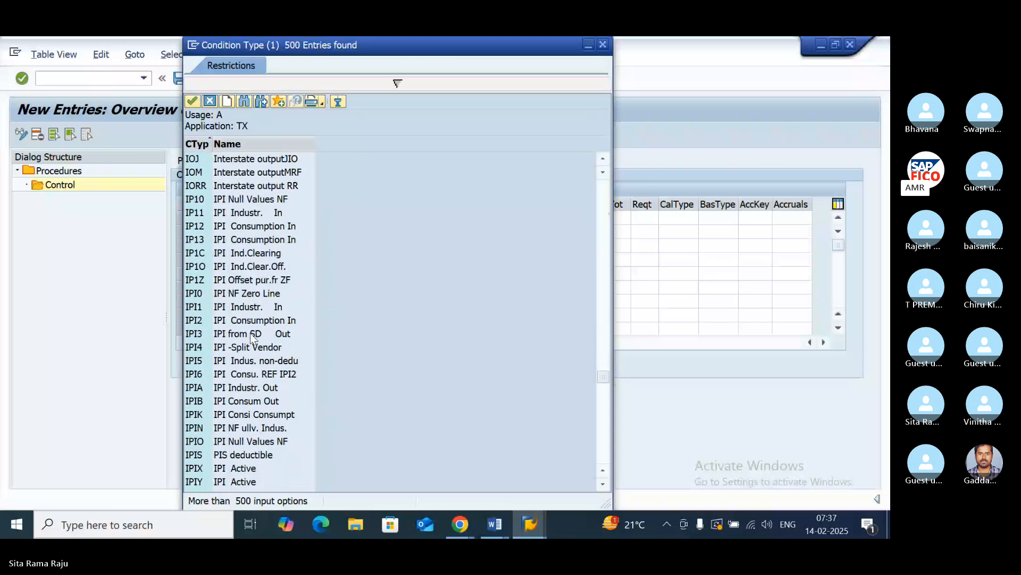
pyautogui.scroll(-20, 251, 335)
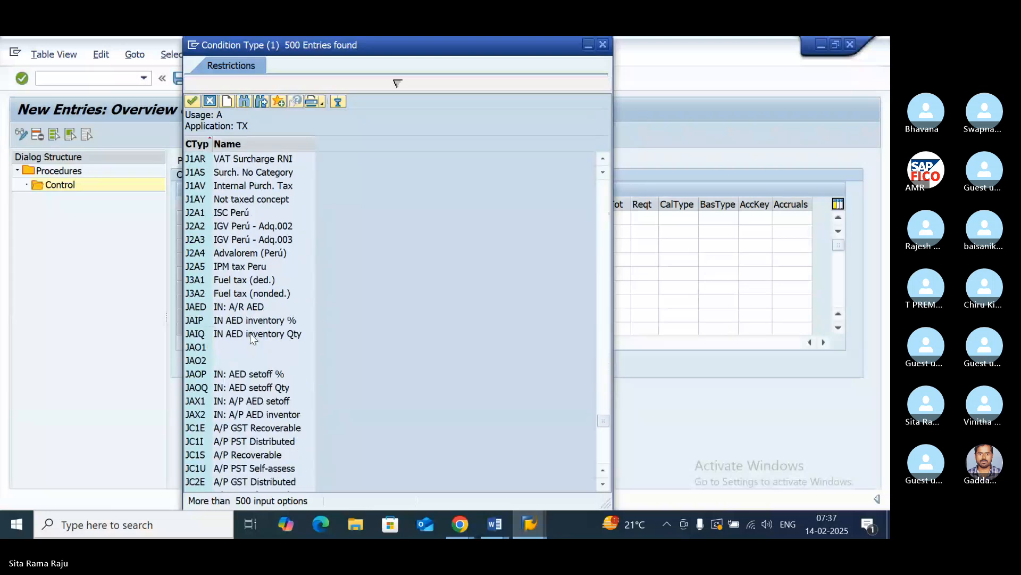
pyautogui.scroll(-20, 252, 335)
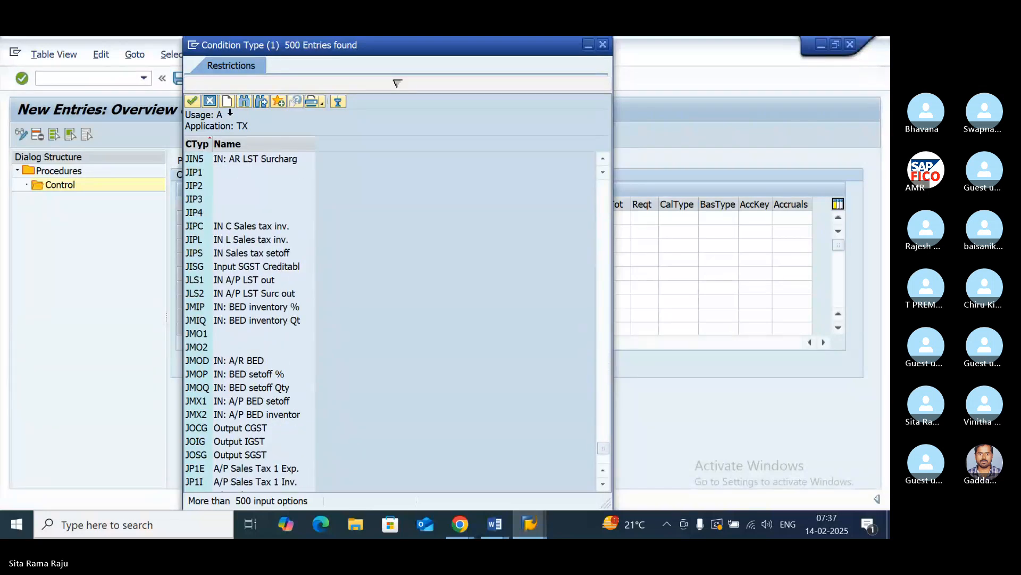
pyautogui.click(244, 101)
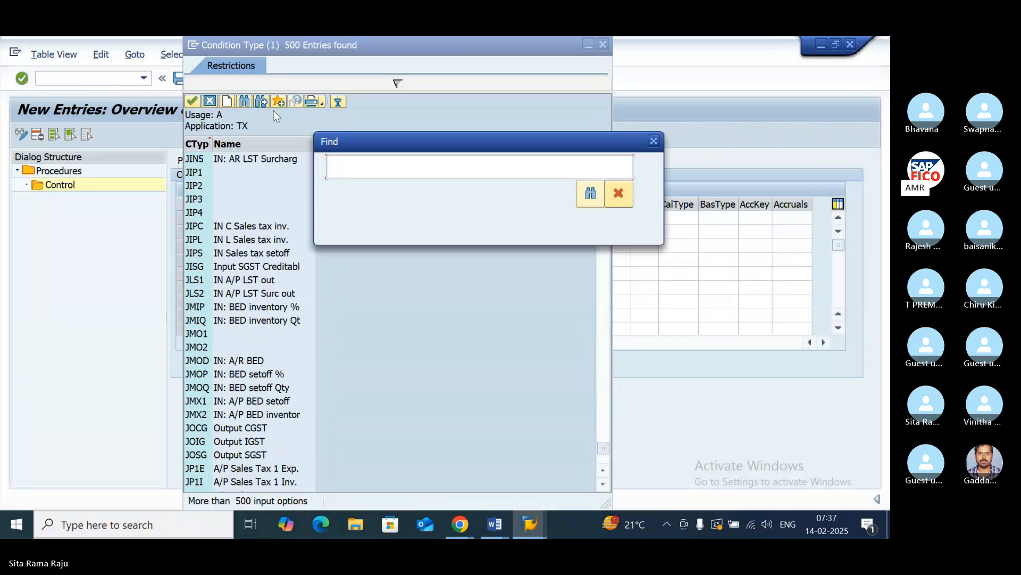
pyautogui.write('PO11')
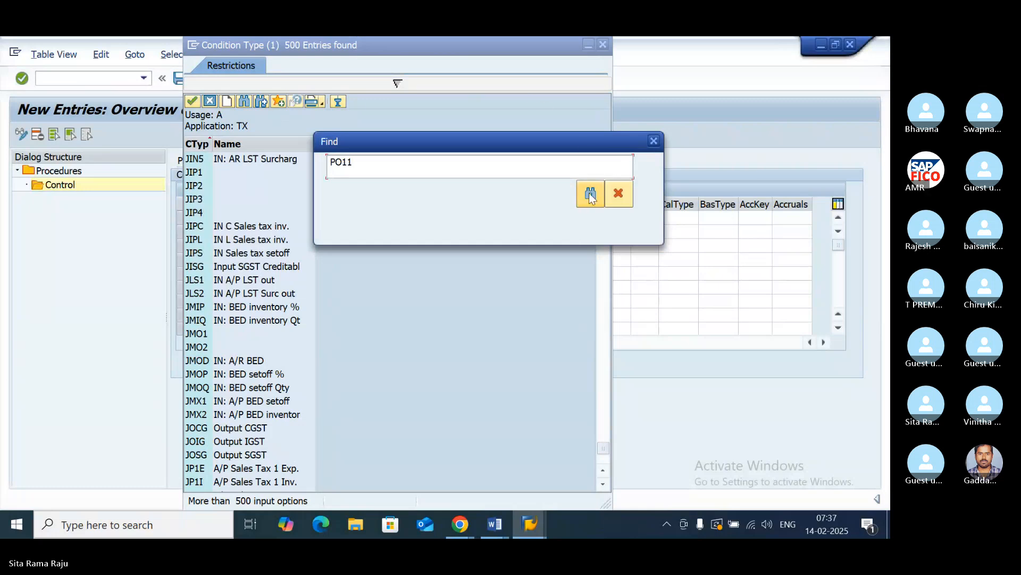
pyautogui.click(591, 194)
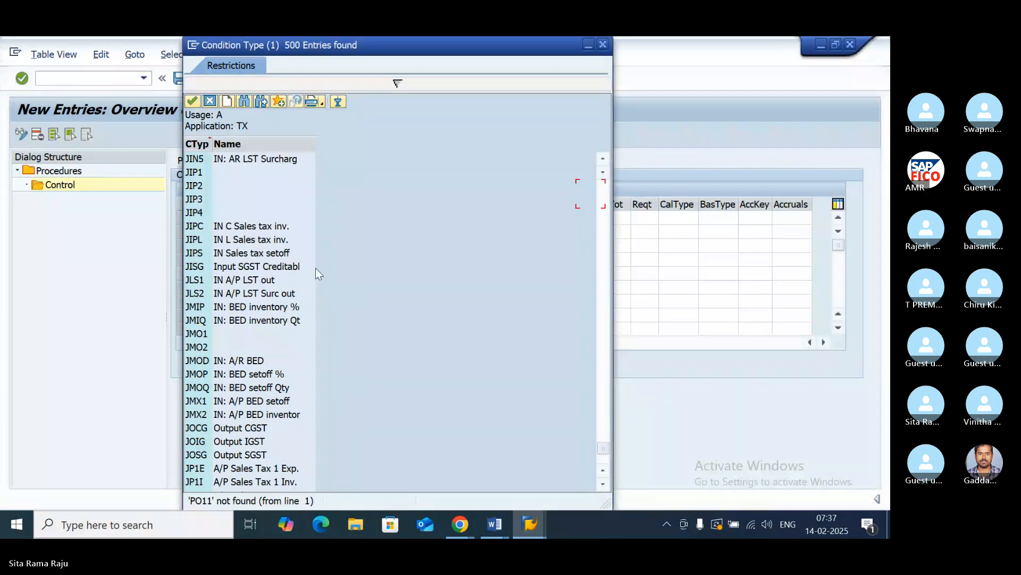
# - Look through the condition type list for the PO11 entry and close the list without choosing one
pyautogui.click(603, 484)
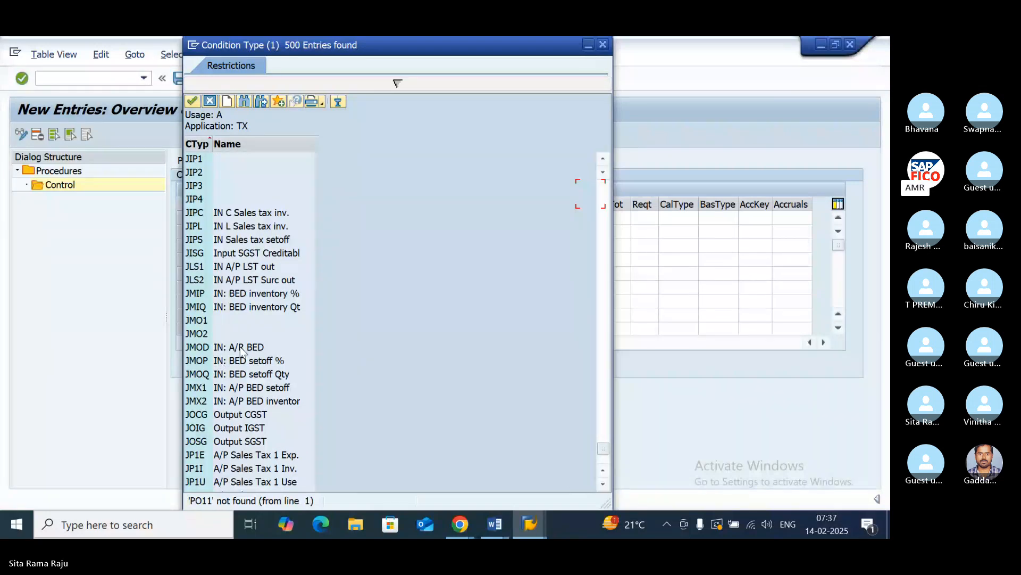
pyautogui.scroll(-4, 248, 336)
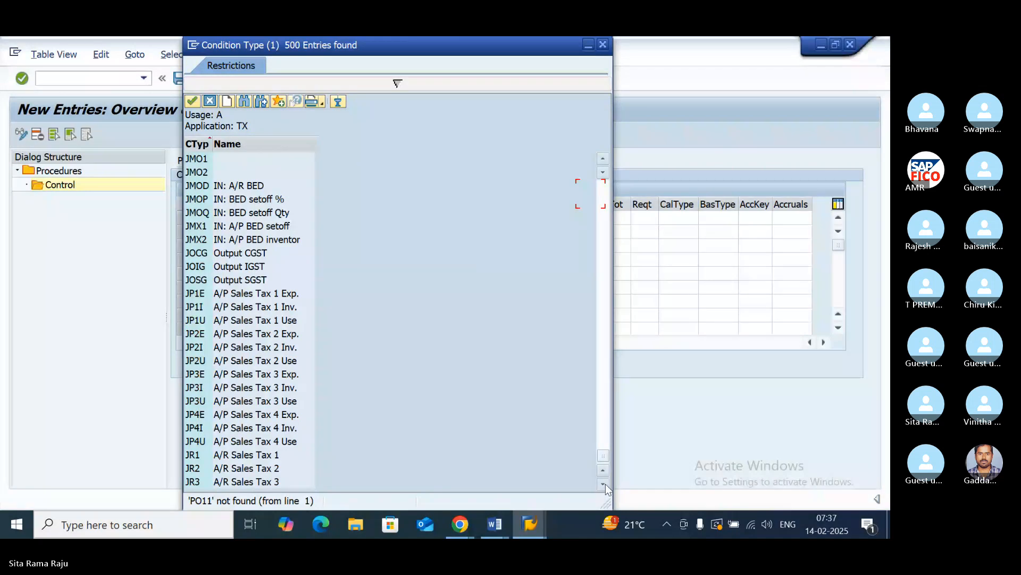
pyautogui.scroll(20, 216, 318)
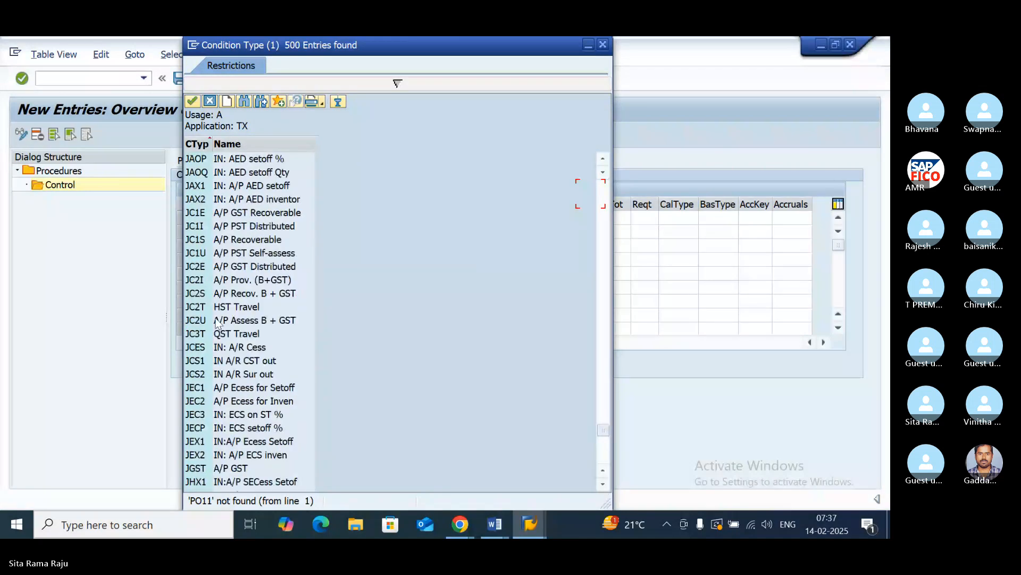
pyautogui.scroll(20, 215, 320)
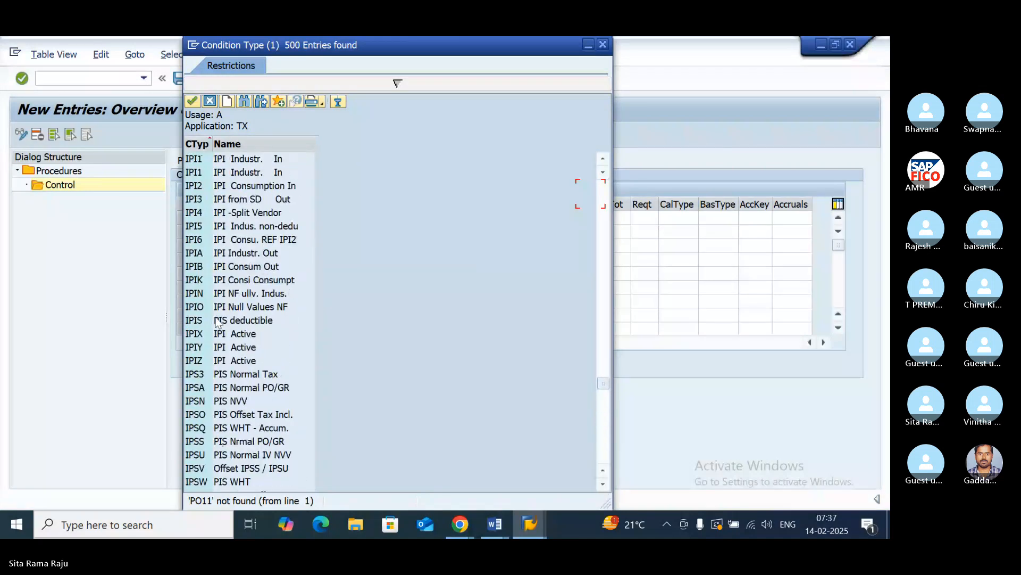
pyautogui.scroll(1, 217, 321)
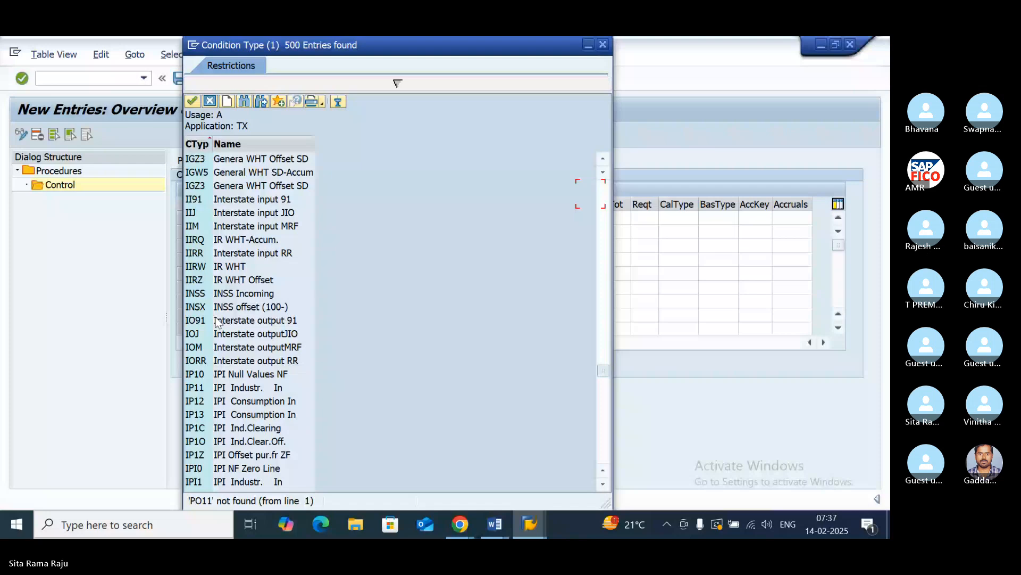
pyautogui.scroll(10, 217, 321)
pyautogui.scroll(8, 217, 321)
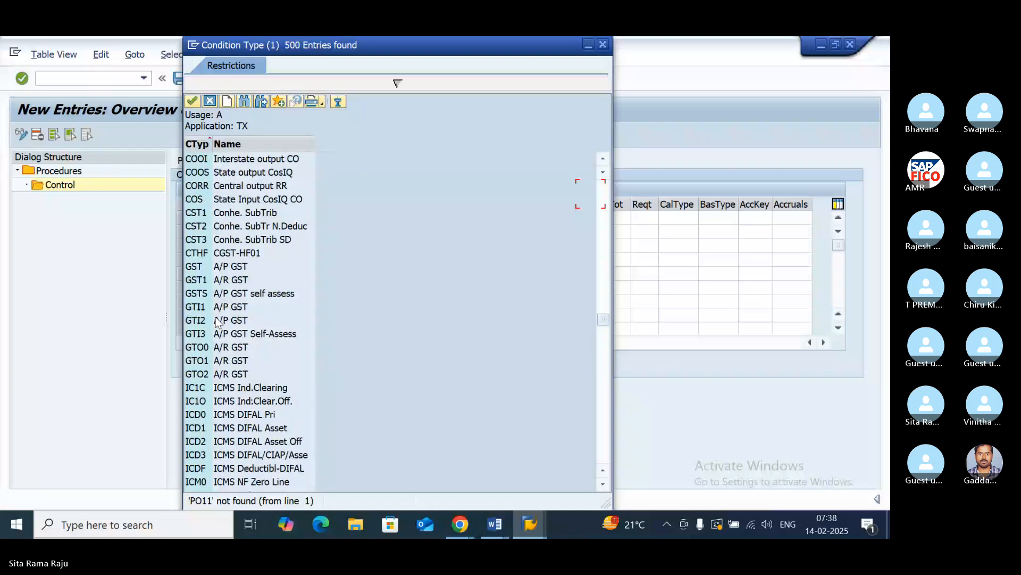
pyautogui.scroll(2, 217, 321)
pyautogui.scroll(3, 217, 321)
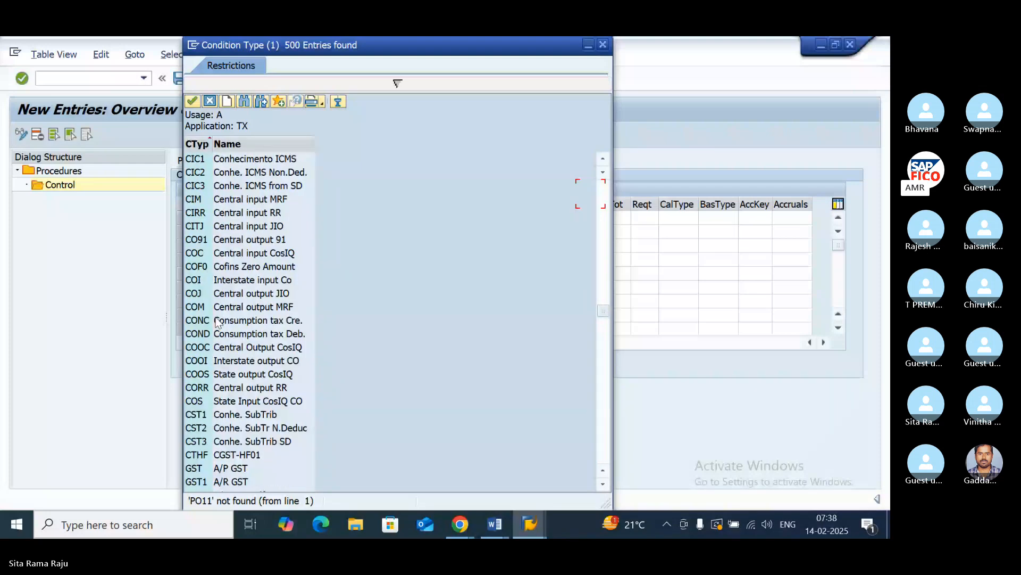
pyautogui.scroll(-20, 217, 322)
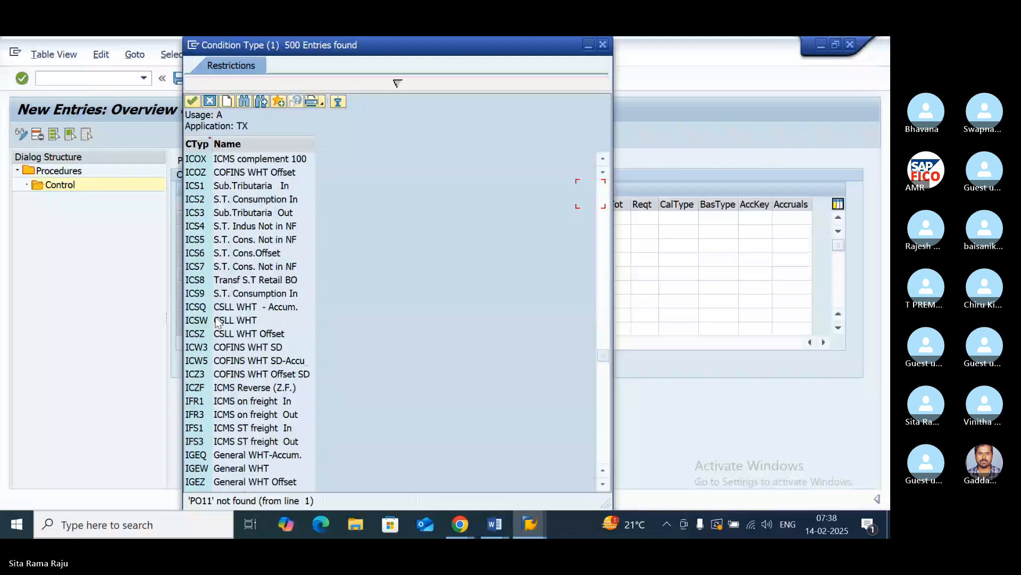
pyautogui.scroll(-20, 217, 322)
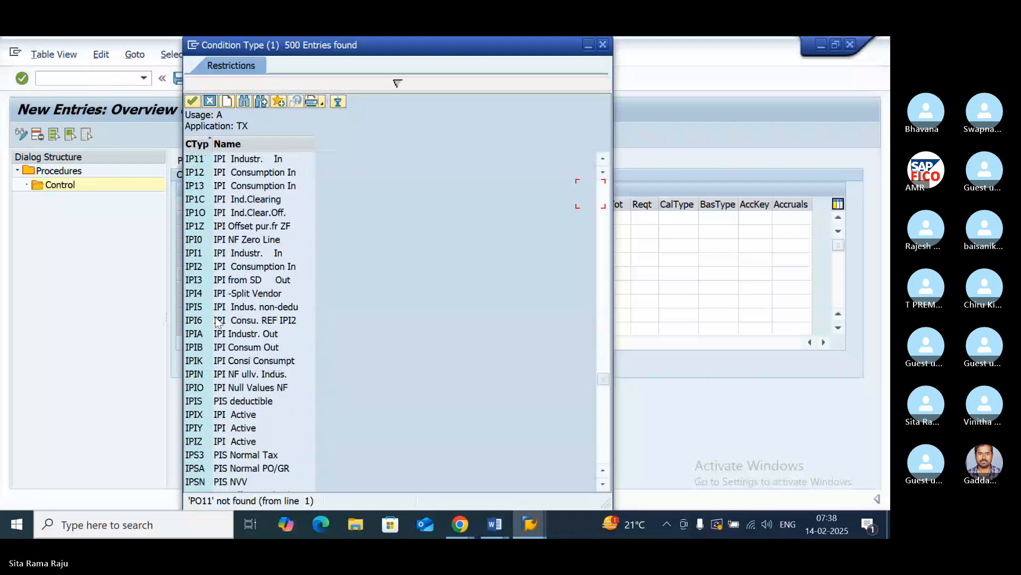
pyautogui.scroll(-7, 217, 322)
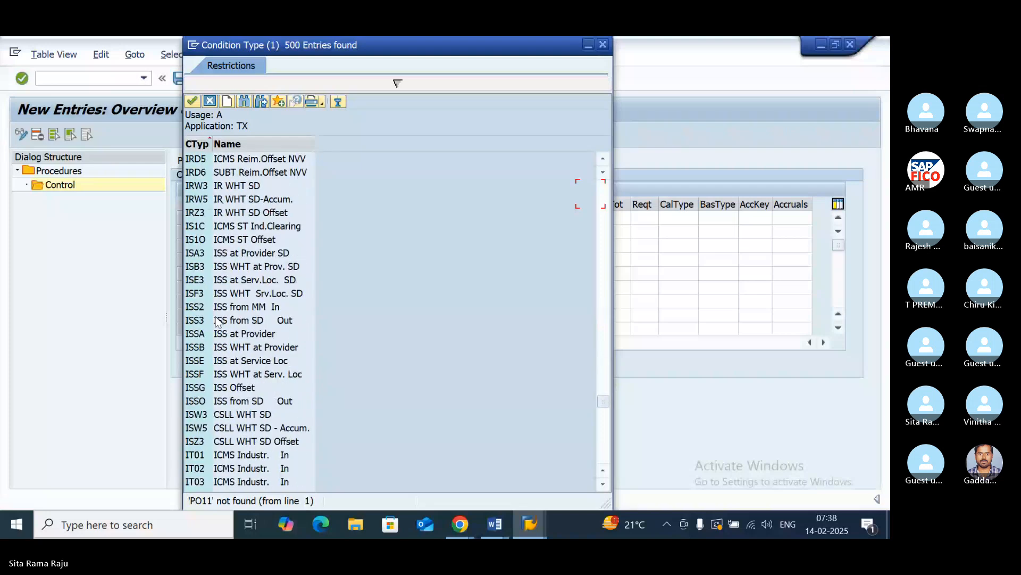
pyautogui.scroll(-2, 217, 322)
pyautogui.scroll(-20, 217, 322)
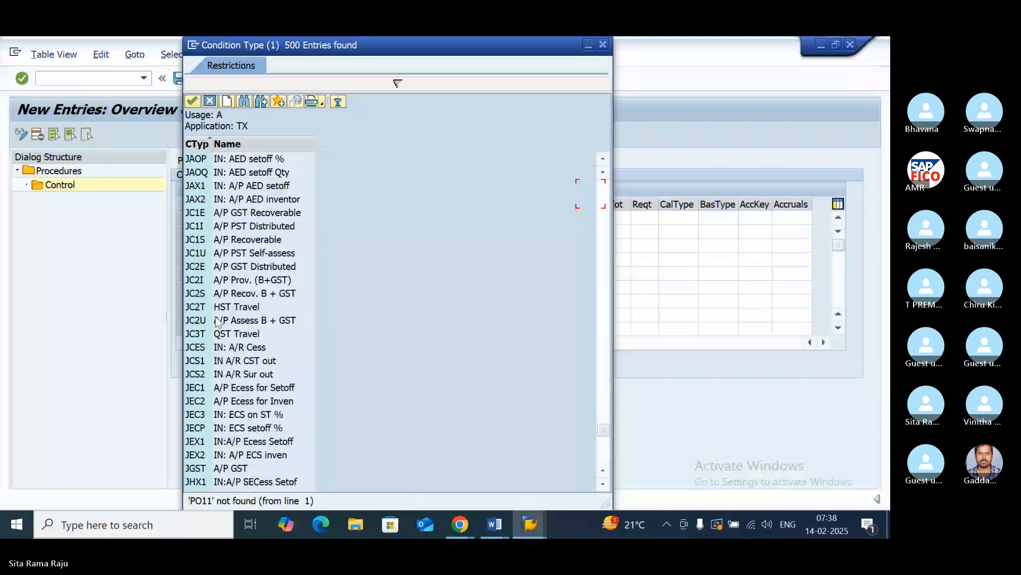
pyautogui.scroll(-8, 217, 322)
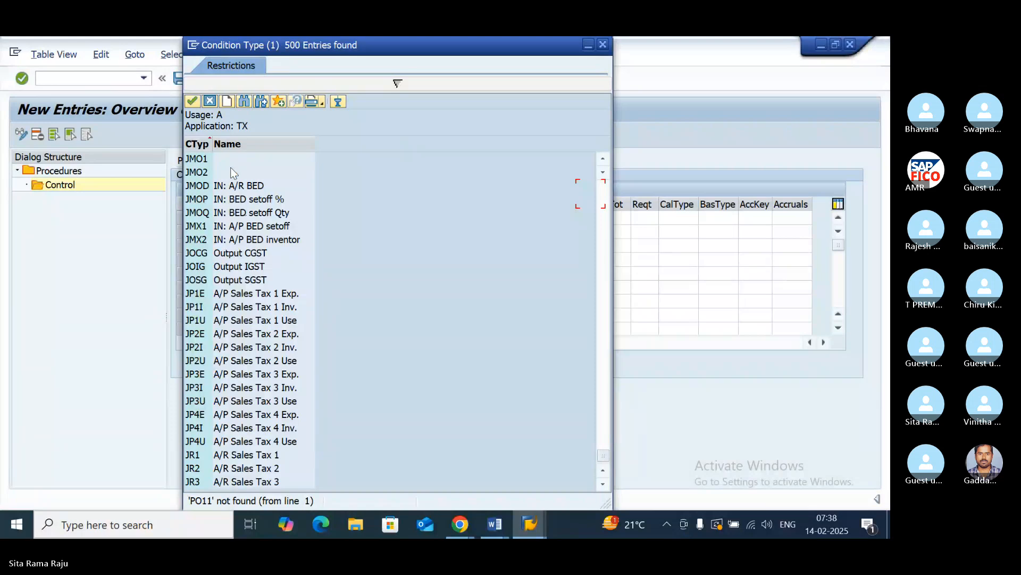
pyautogui.click(603, 44)
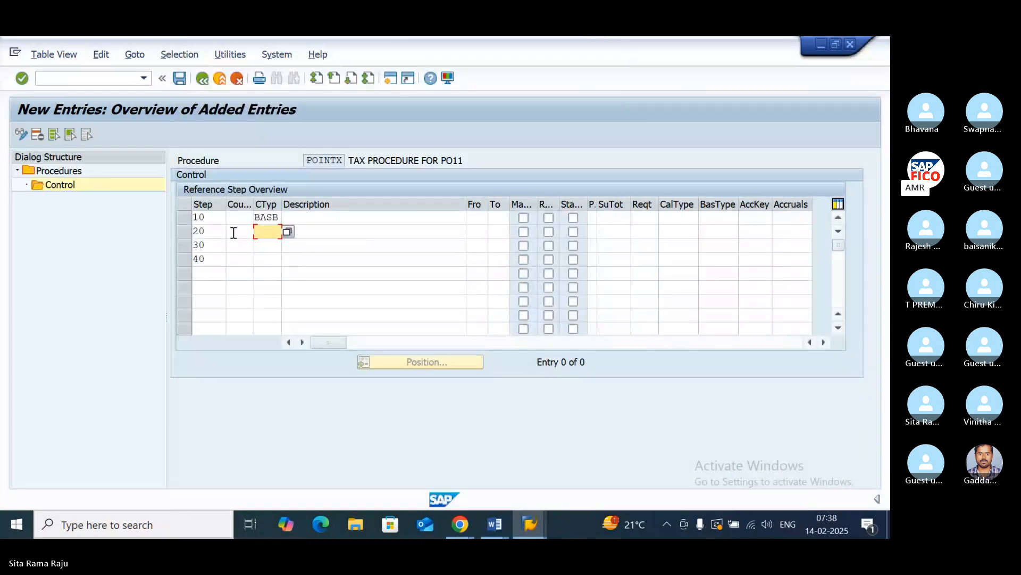
# - Assign condition types PO11, PO22 and PO33 to steps 20, 30 and 40 respectively
pyautogui.write('PO11')
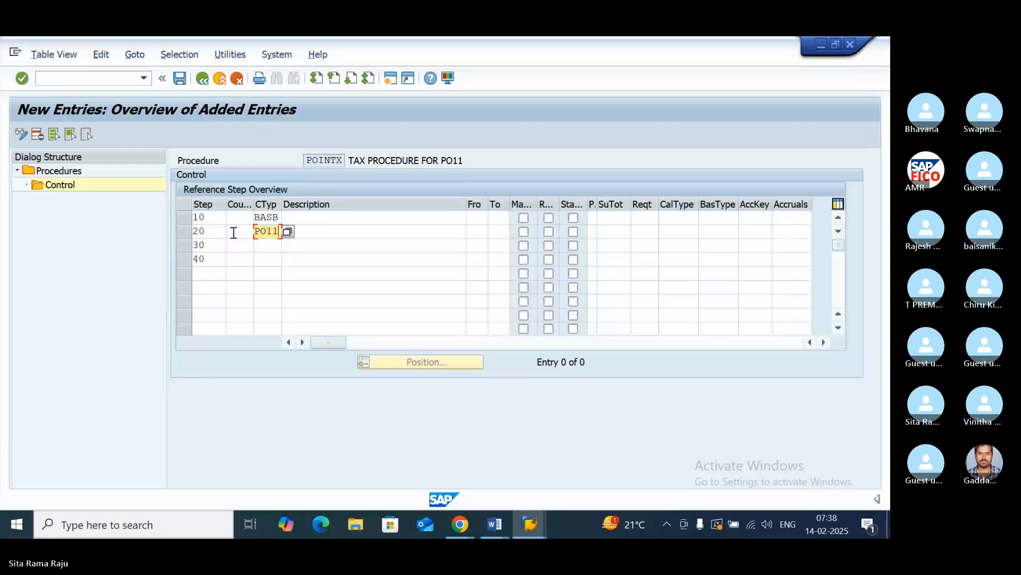
pyautogui.click(279, 244)
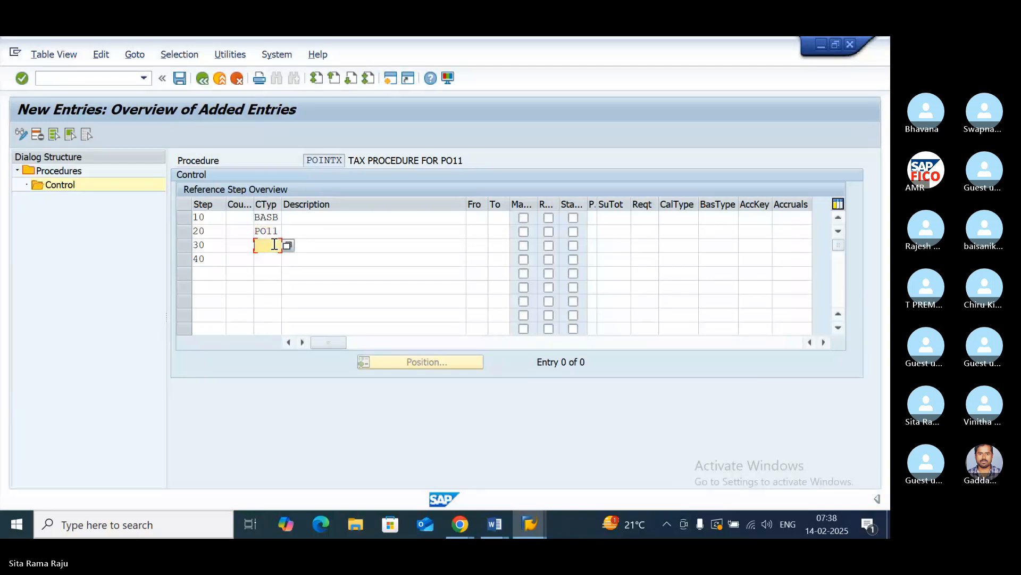
pyautogui.write('PO22')
pyautogui.click(273, 260)
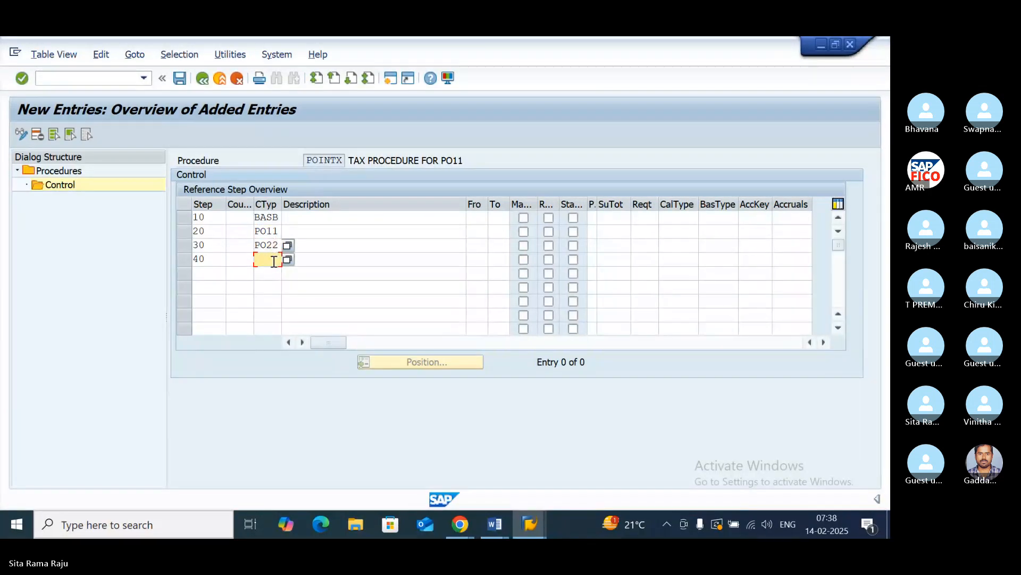
pyautogui.write('PO33')
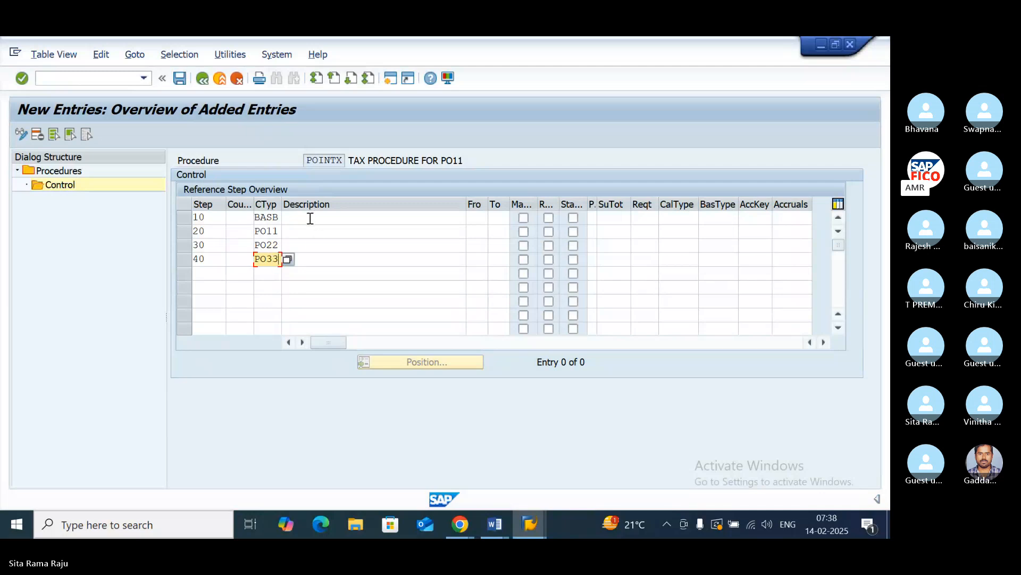
# - Set both the From and To reference steps to 10 for step 20 (PO11) and step 30 (PO22)
pyautogui.click(479, 217)
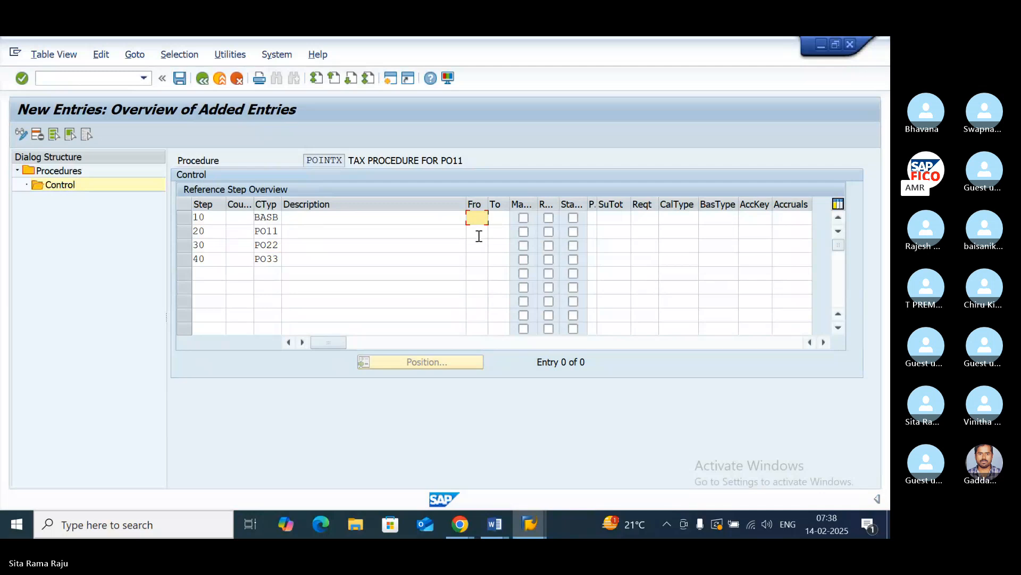
pyautogui.click(479, 232)
pyautogui.write('10')
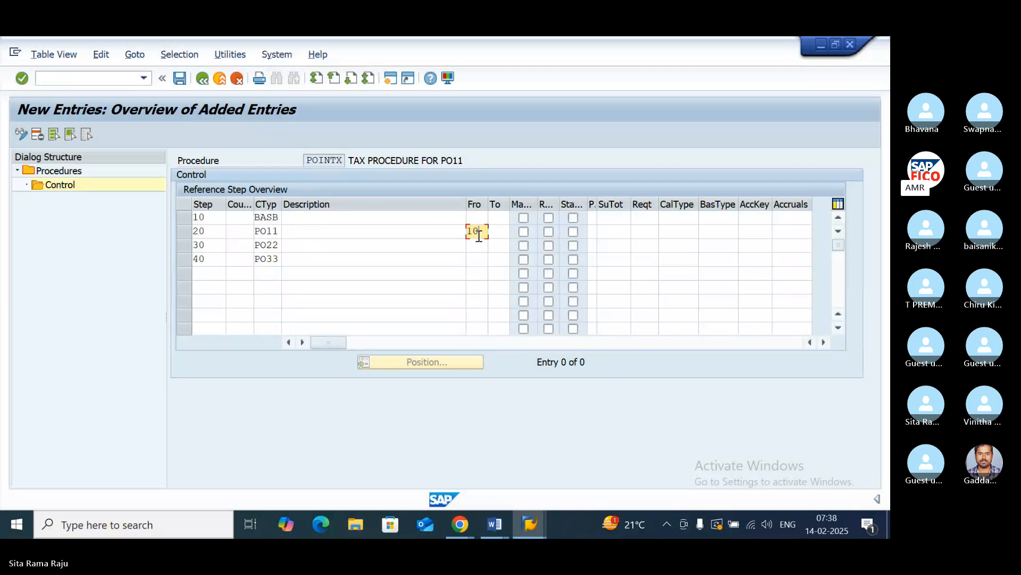
pyautogui.click(483, 247)
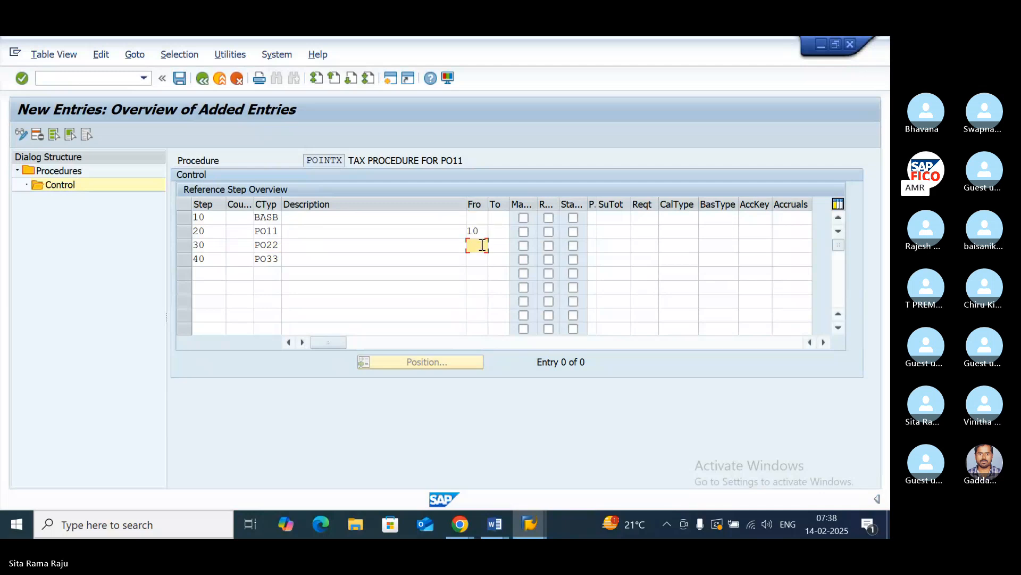
pyautogui.click(495, 231)
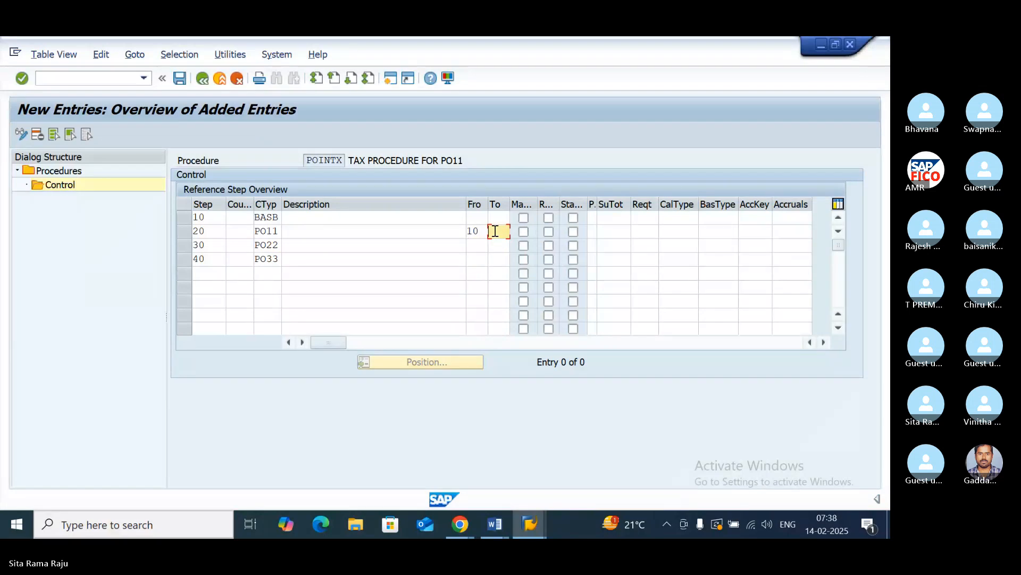
pyautogui.write('10')
pyautogui.click(477, 247)
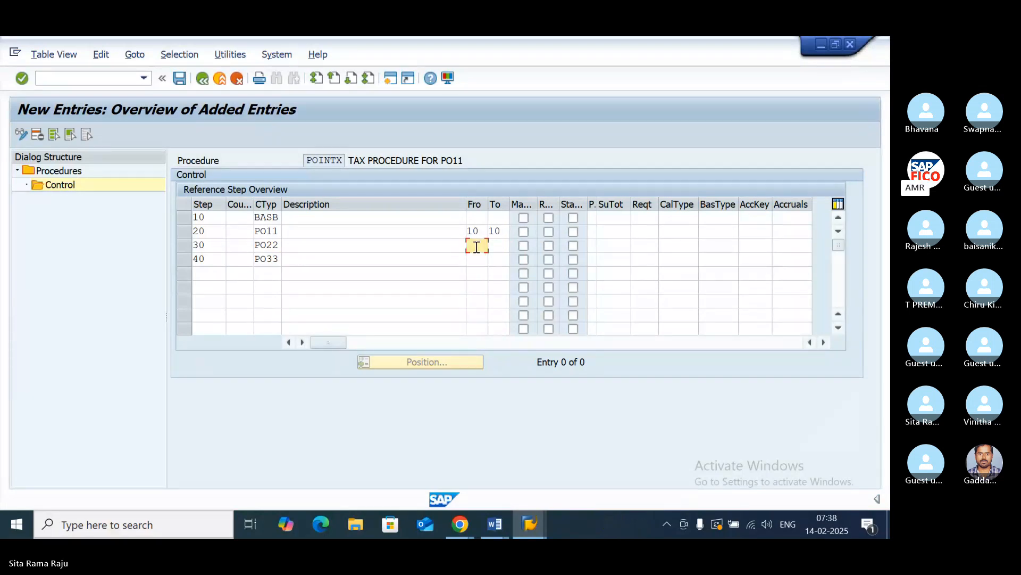
pyautogui.write('10')
pyautogui.click(495, 247)
pyautogui.write('10')
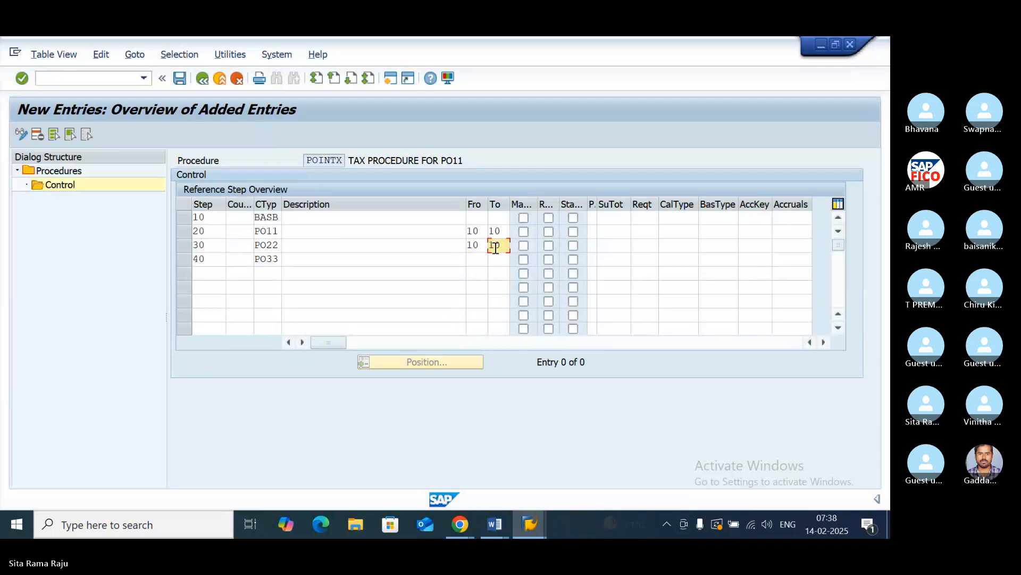
# - Set both the From and To reference steps to 10 for step 40 (PO33)
pyautogui.click(477, 257)
pyautogui.write('10')
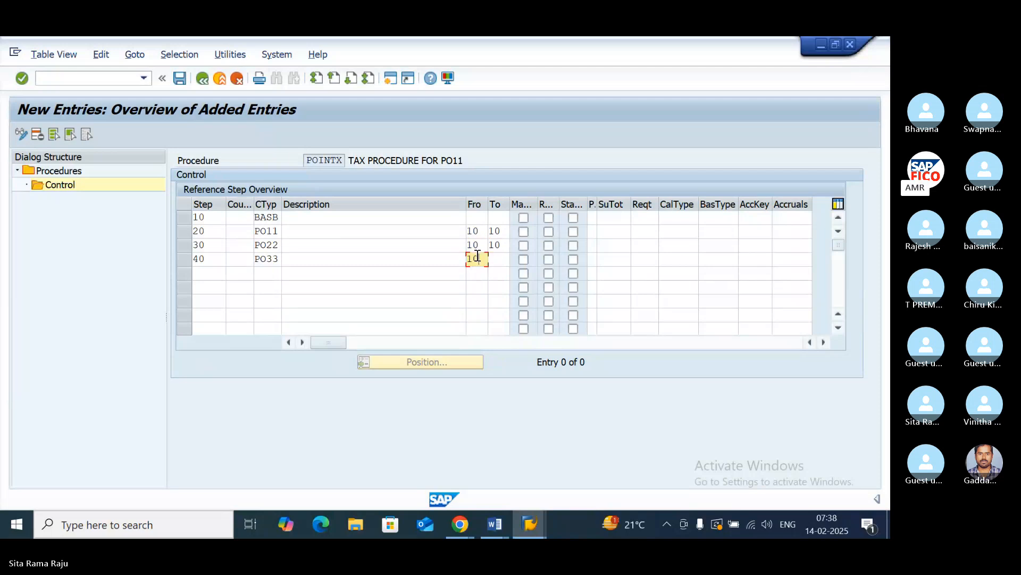
pyautogui.click(505, 261)
pyautogui.write('10')
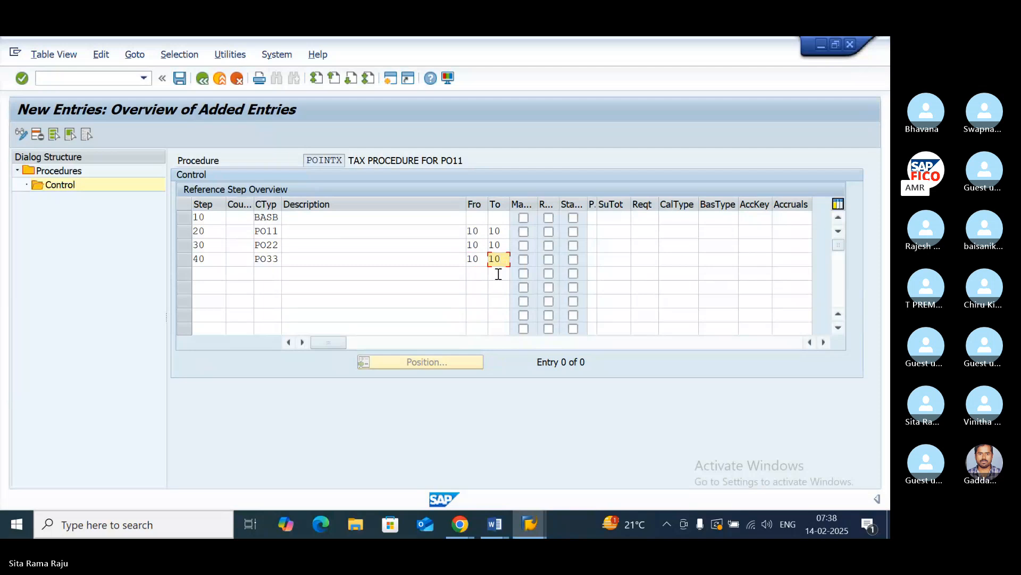
# - Assign account keys PO1, PO2 and PO3 to steps 20, 30 and 40 respectively, and save the control data
pyautogui.click(755, 218)
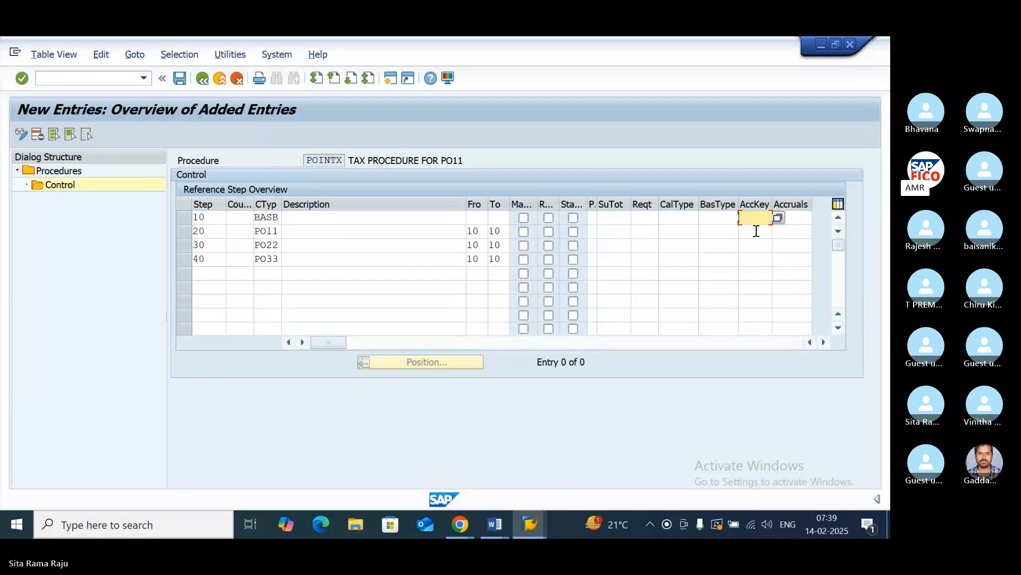
pyautogui.click(756, 231)
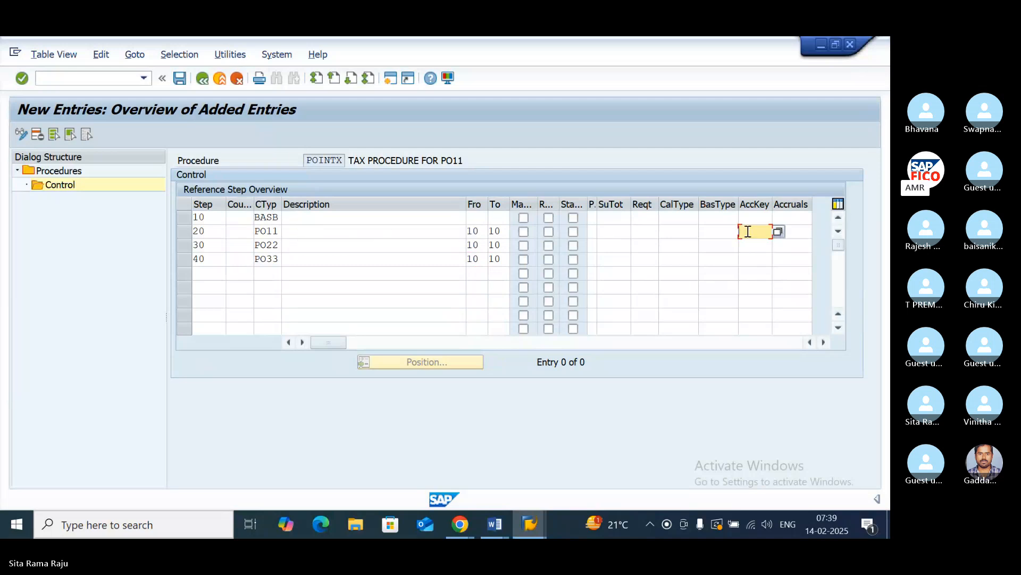
pyautogui.write('PO1')
pyautogui.click(762, 246)
pyautogui.write('PO2')
pyautogui.click(755, 259)
pyautogui.write('PO3')
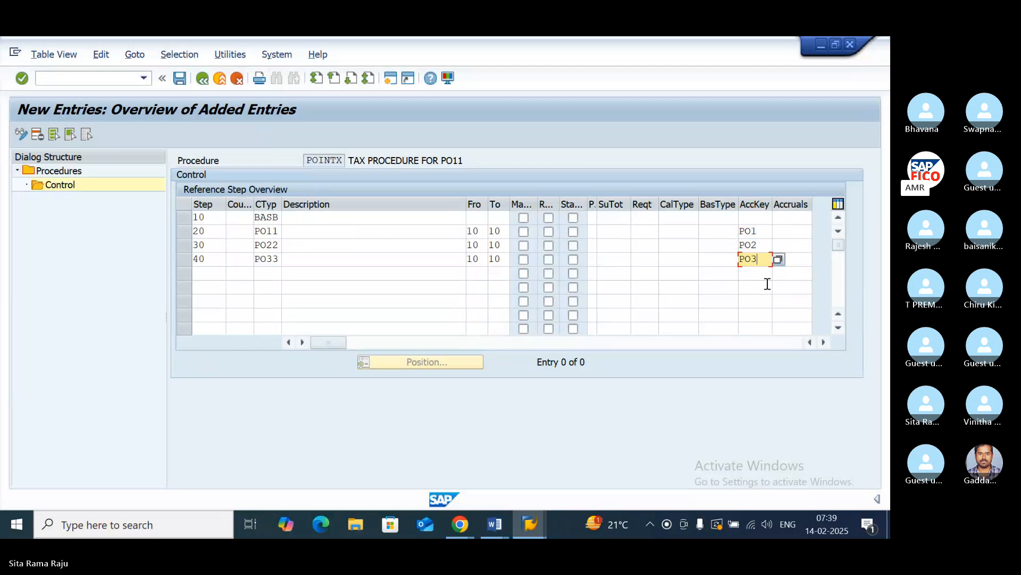
pyautogui.press('Return')
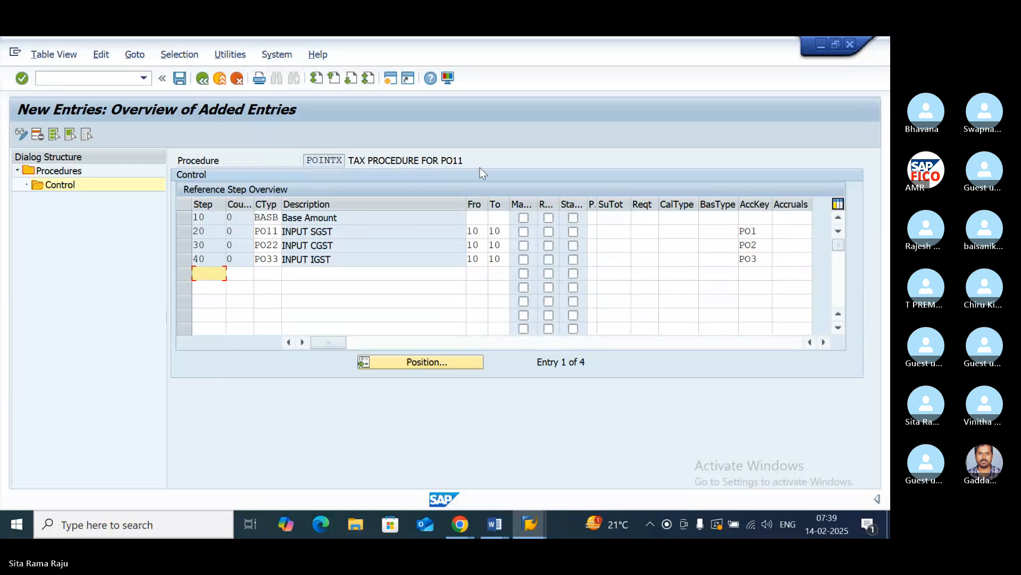
pyautogui.click(179, 79)
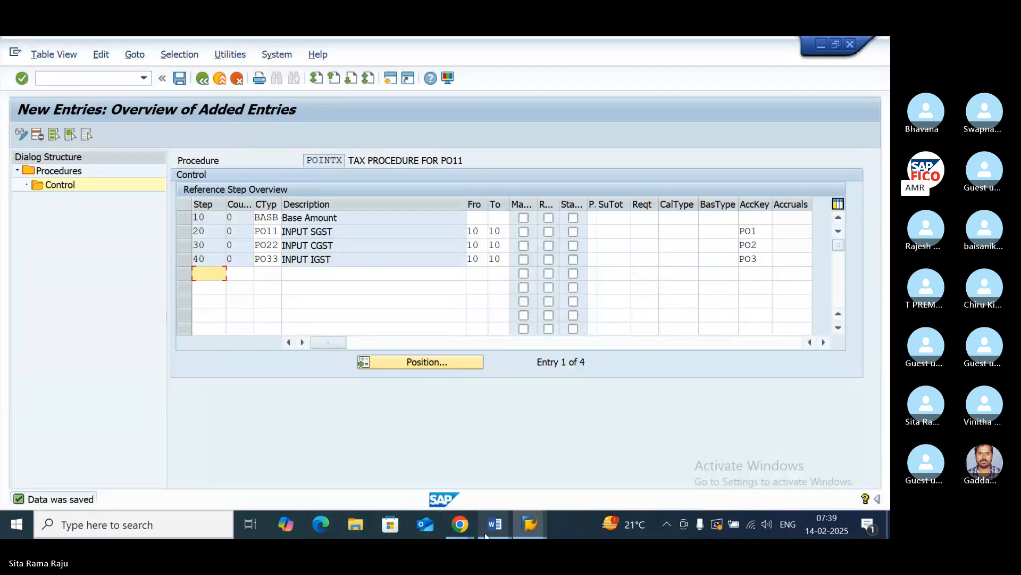
# - Switch to the Input GST notes in Word, check the transaction for assigning the country to the calculation procedure, and return to SAP
pyautogui.moveTo(490, 532)
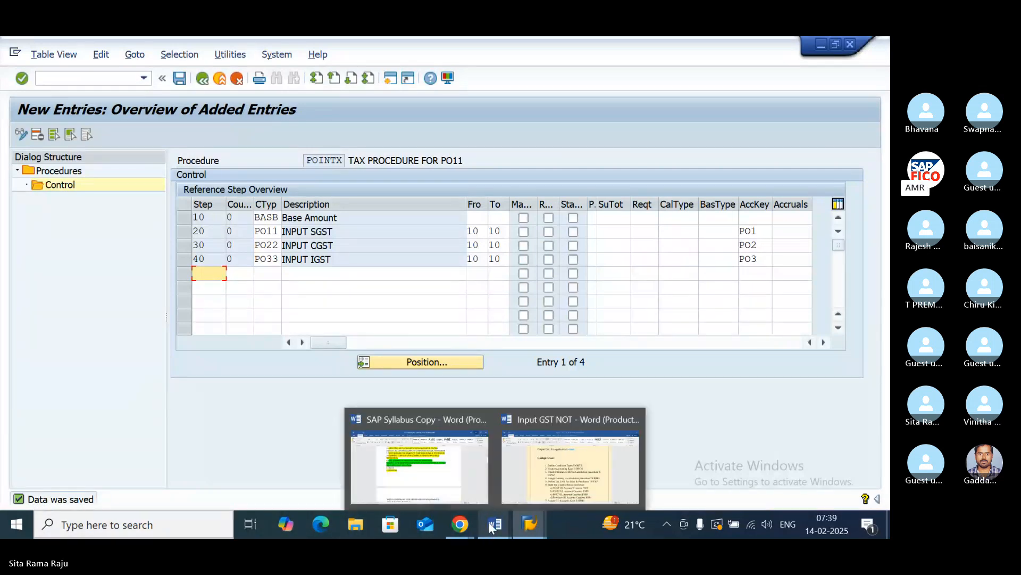
pyautogui.click(554, 452)
pyautogui.scroll(-1, 475, 282)
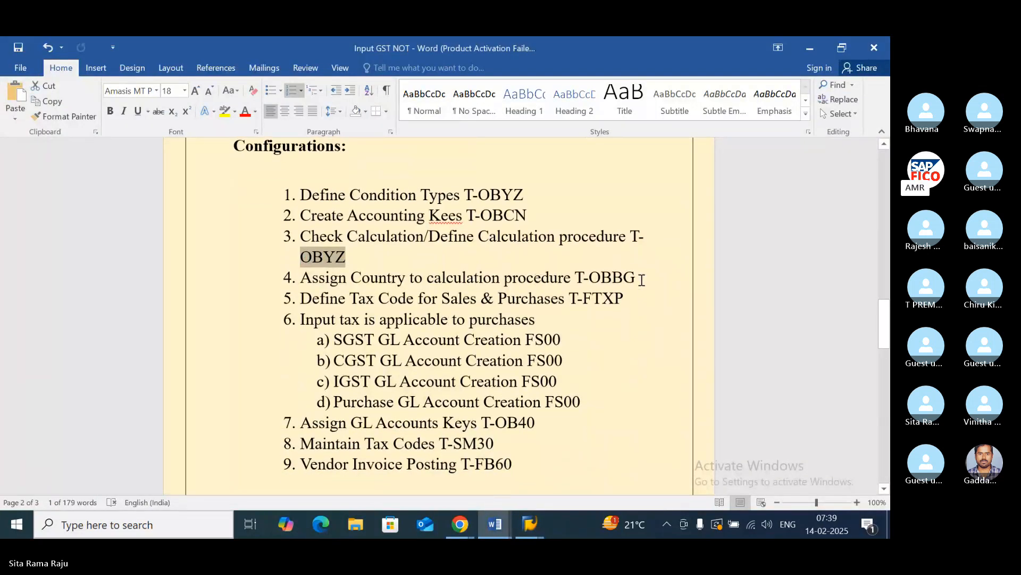
pyautogui.moveTo(634, 279); pyautogui.dragTo(568, 278)
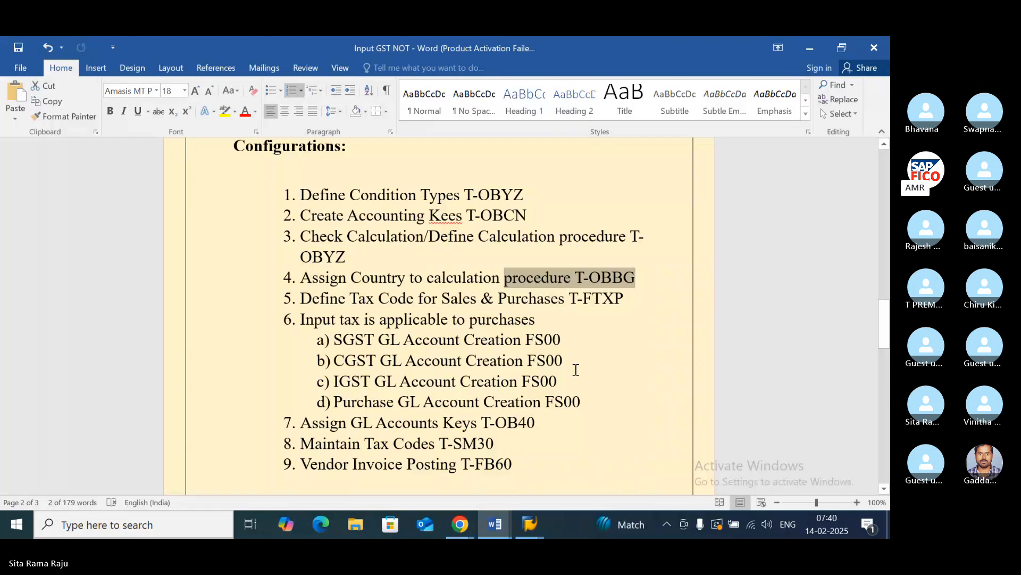
pyautogui.click(529, 525)
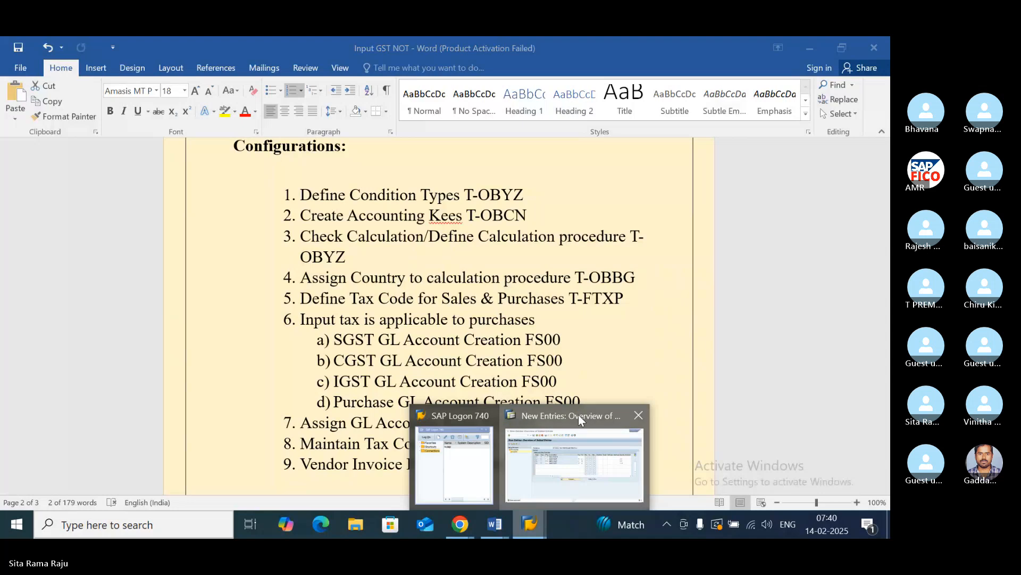
pyautogui.click(579, 421)
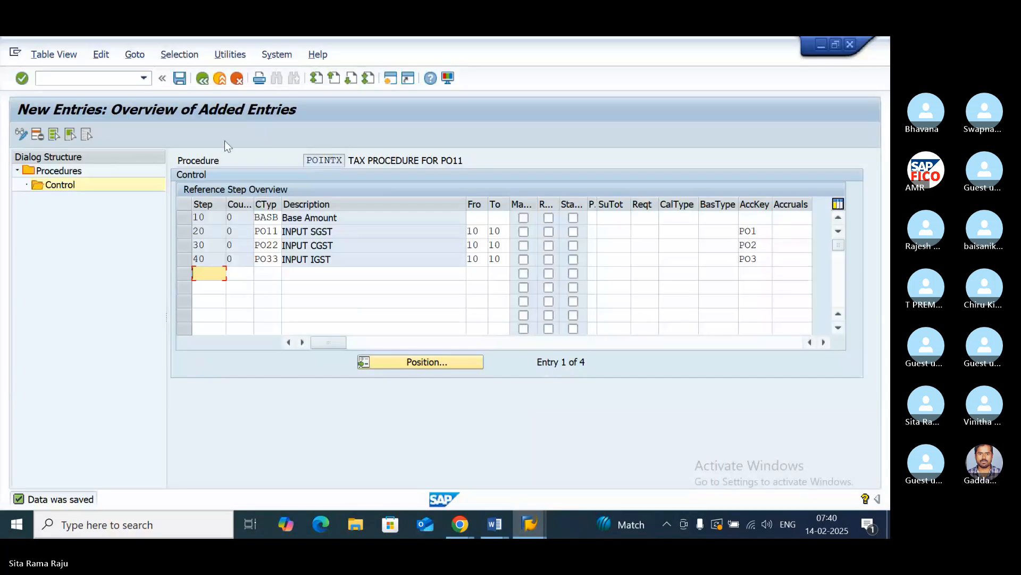
# - Leave the tax procedure maintenance back to SAP Easy Access and open transaction OBBG
pyautogui.click(202, 79)
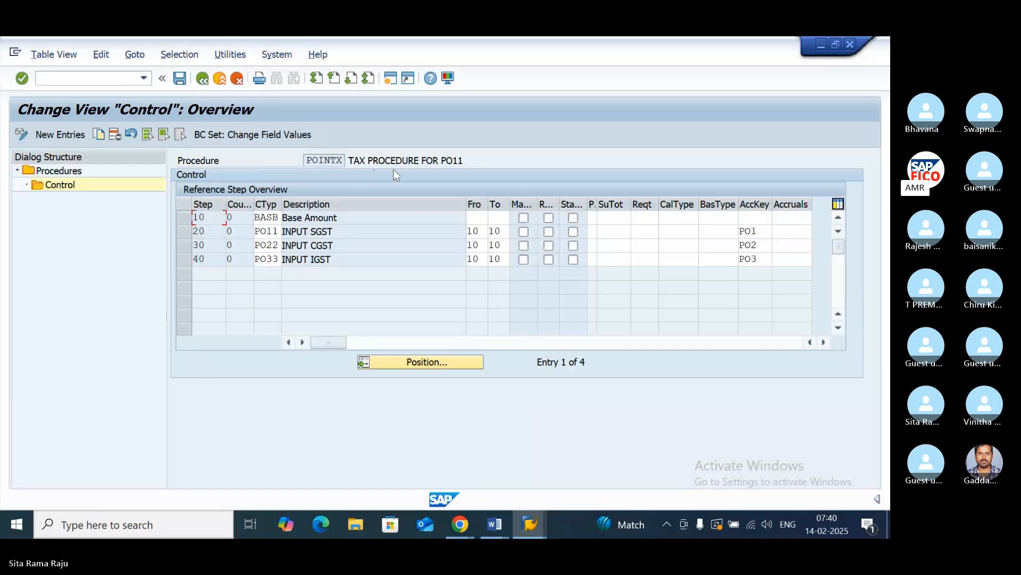
pyautogui.click(204, 83)
pyautogui.click(203, 84)
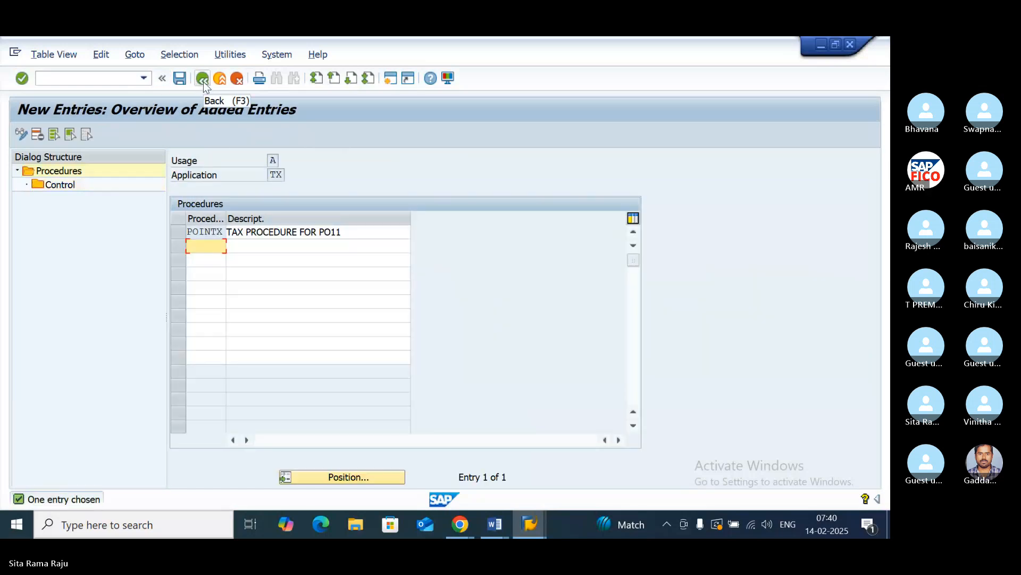
pyautogui.click(203, 84)
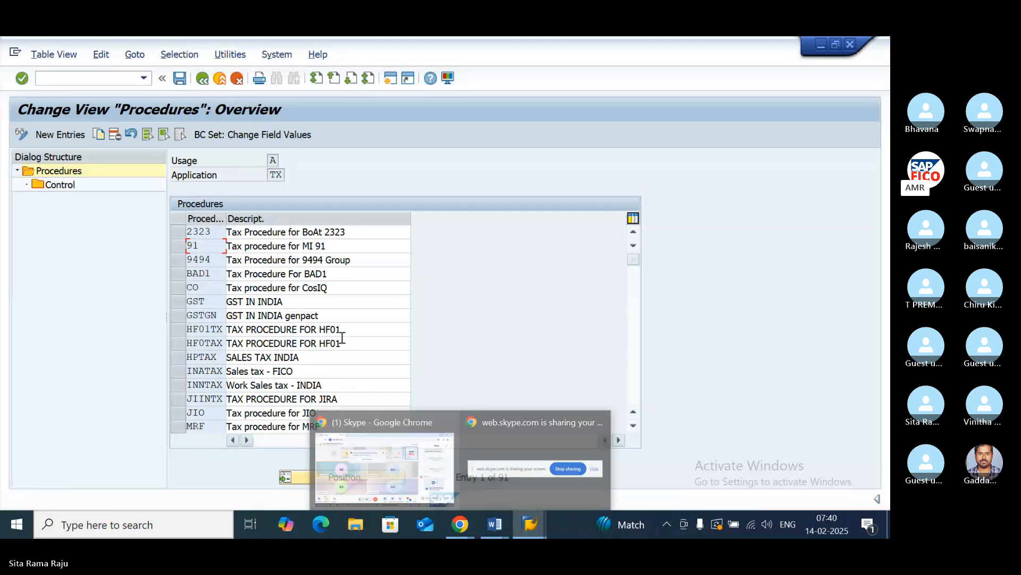
pyautogui.click(202, 81)
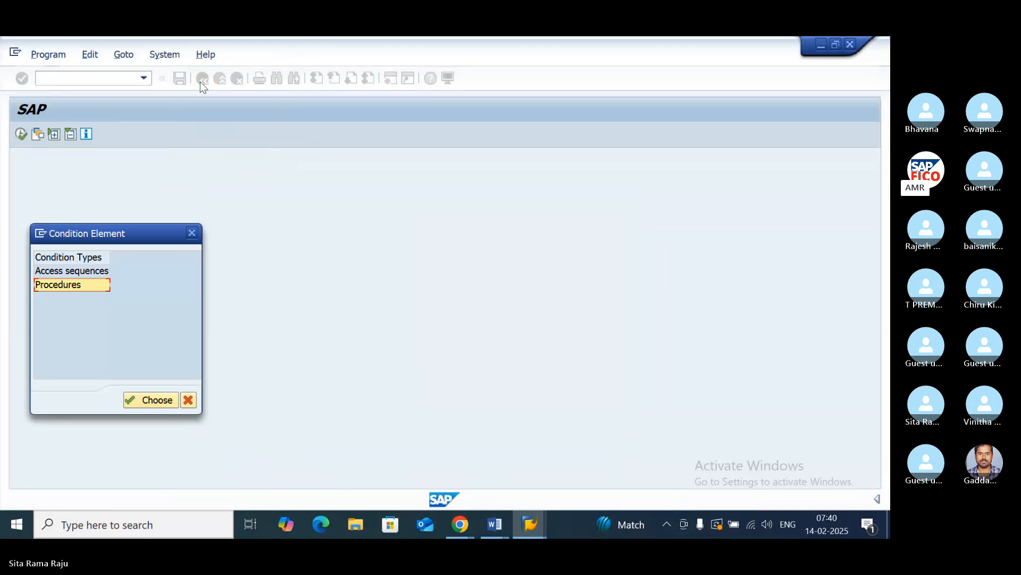
pyautogui.click(192, 231)
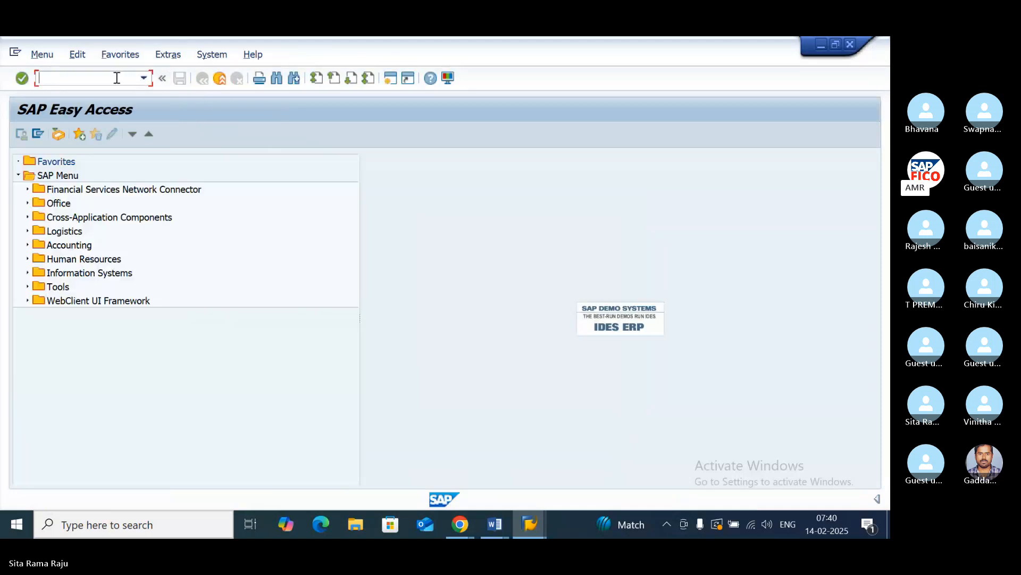
pyautogui.write('OBBG')
pyautogui.press('Return')
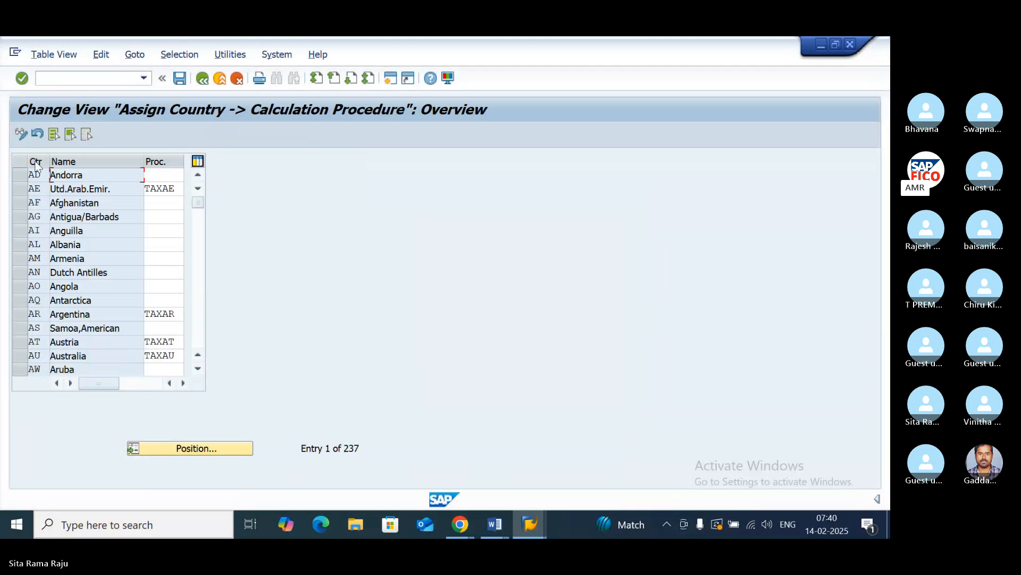
# - Try to position the country list at entry PO
pyautogui.click(178, 449)
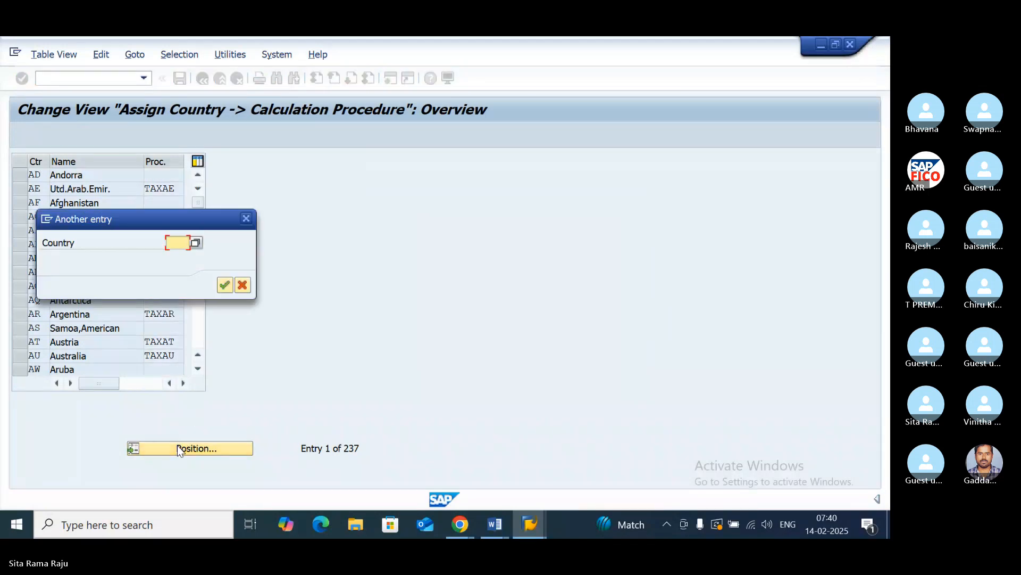
pyautogui.write('PO')
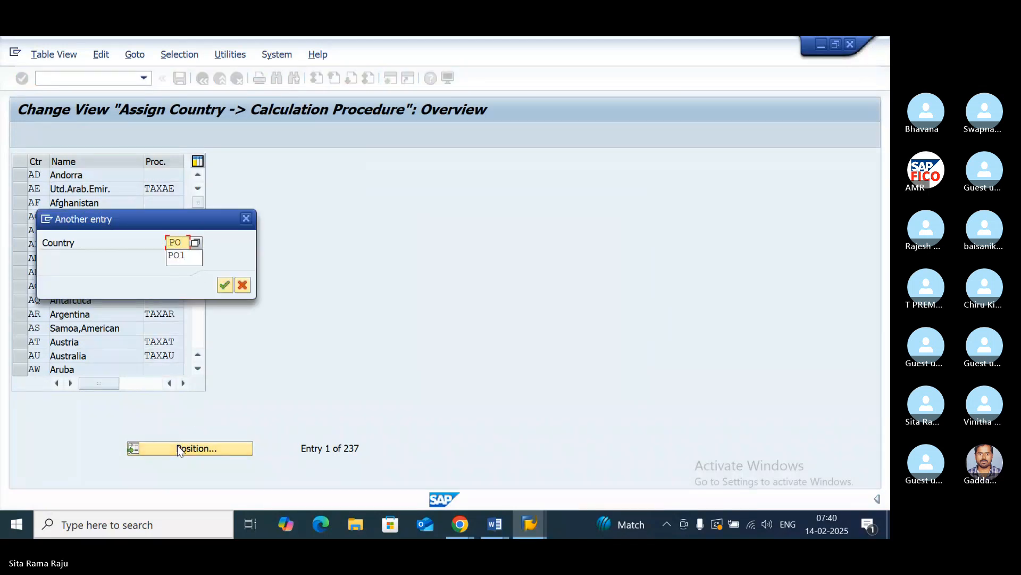
pyautogui.click(226, 284)
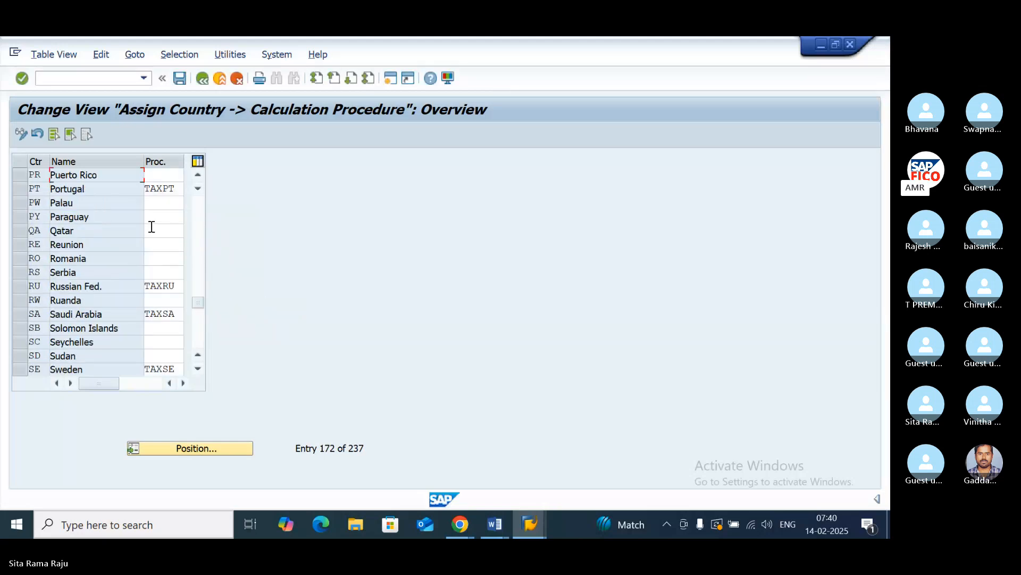
# - Position the country list at IN and assign calculation procedure POINTX to India
pyautogui.click(171, 449)
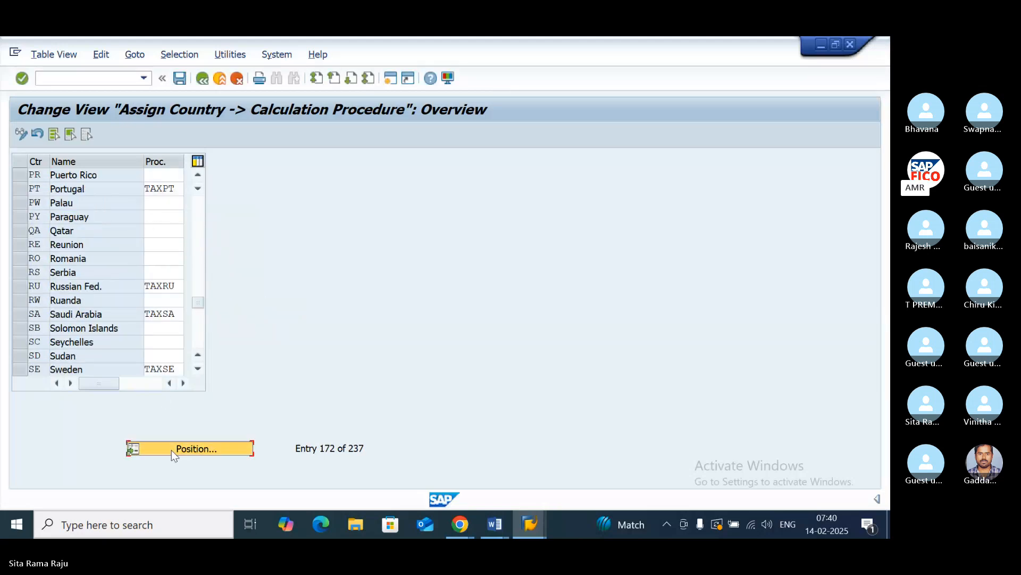
pyautogui.write('IN')
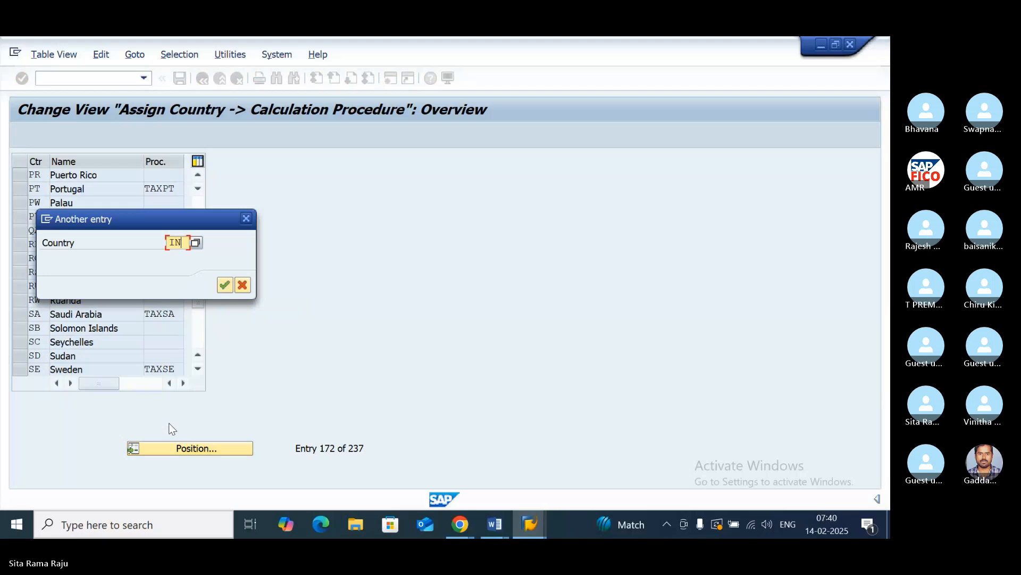
pyautogui.click(223, 284)
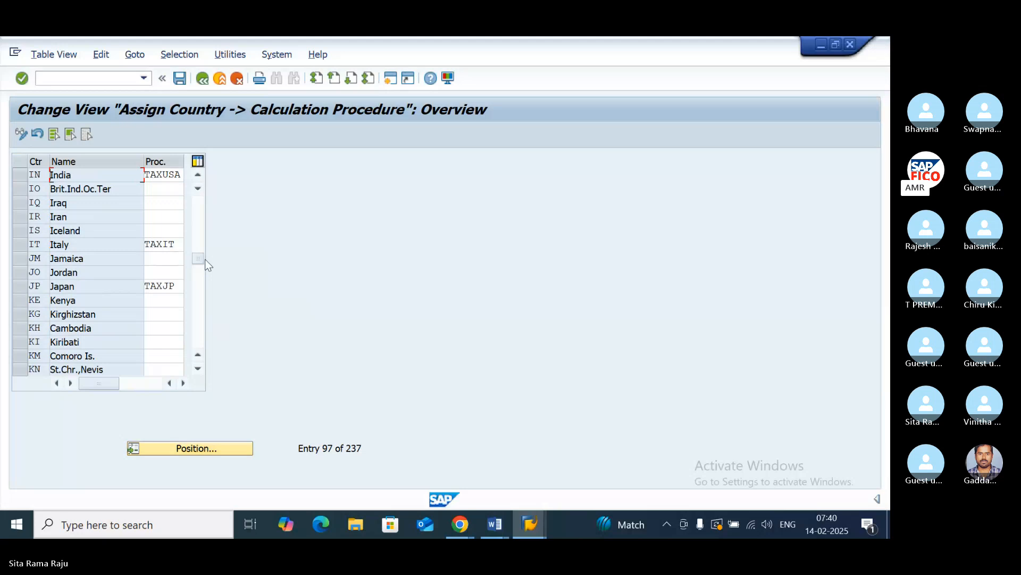
pyautogui.click(180, 174)
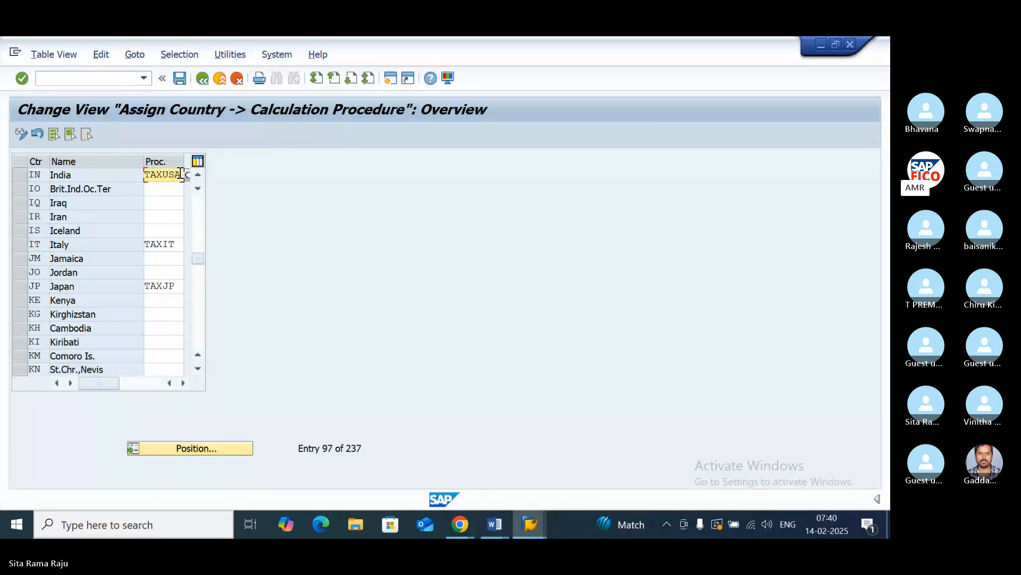
pyautogui.press('BackSpace')
pyautogui.press('BackSpace')
pyautogui.press('BackSpace')
pyautogui.press('BackSpace')
pyautogui.press('BackSpace')
pyautogui.press('BackSpace')
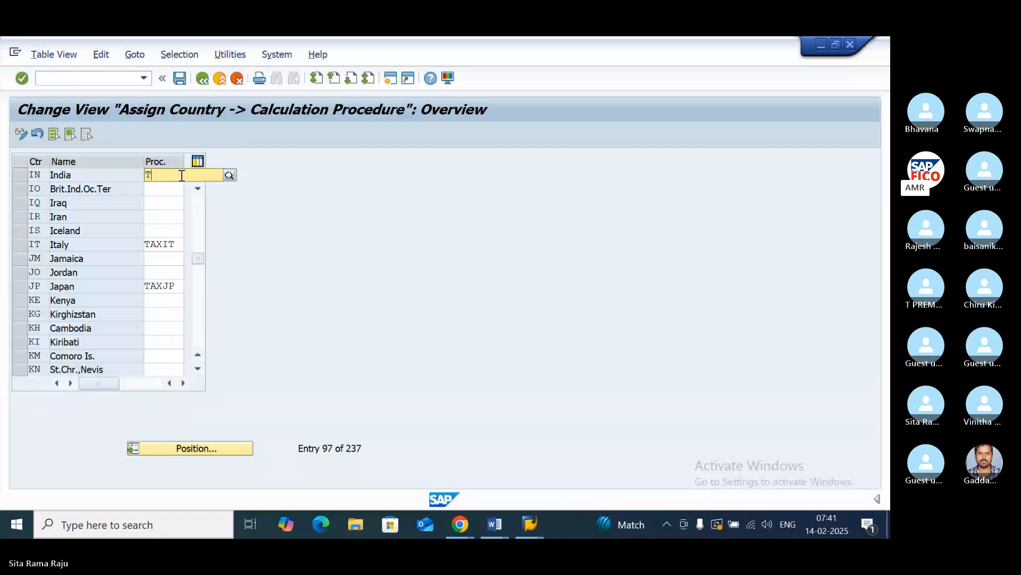
pyautogui.write('POINT')
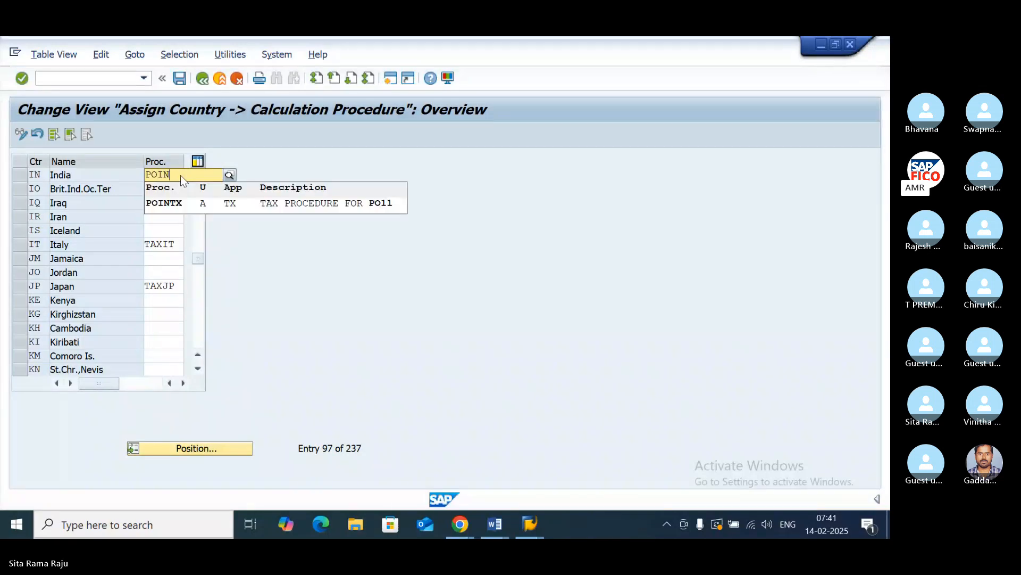
pyautogui.click(201, 206)
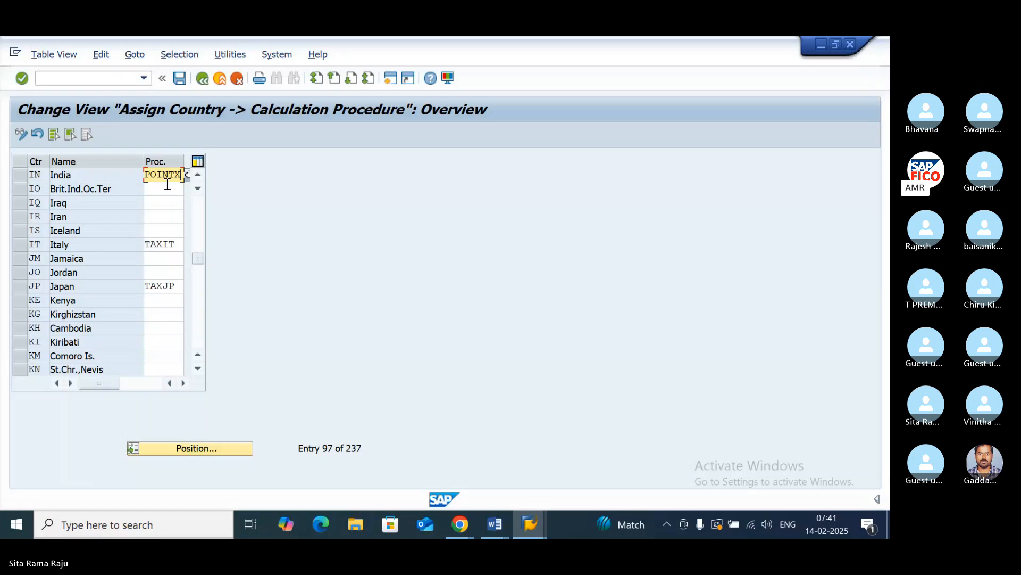
# - Save India's calculation procedure assignment under customizing request DPKK900894
pyautogui.click(180, 79)
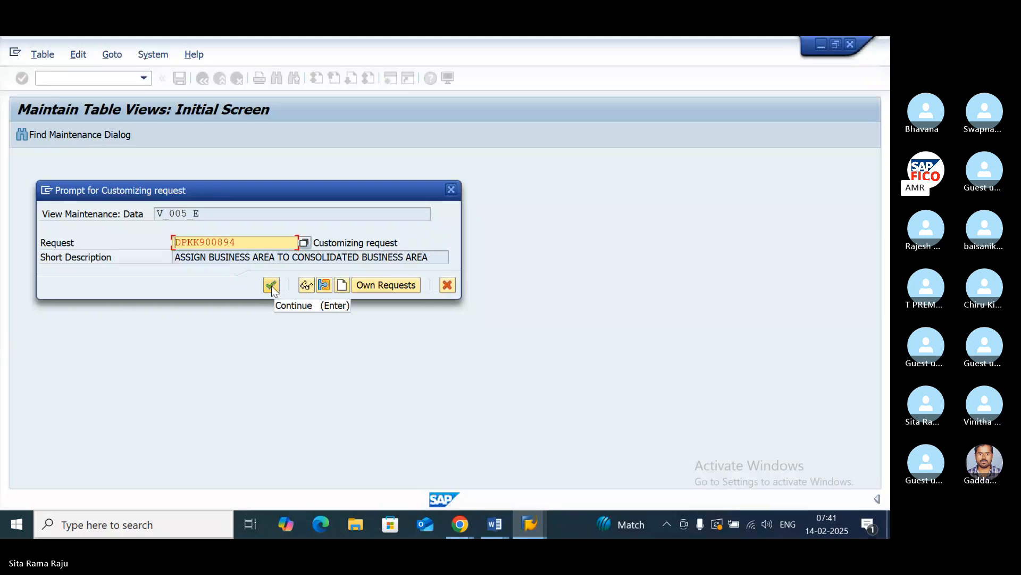
pyautogui.click(272, 286)
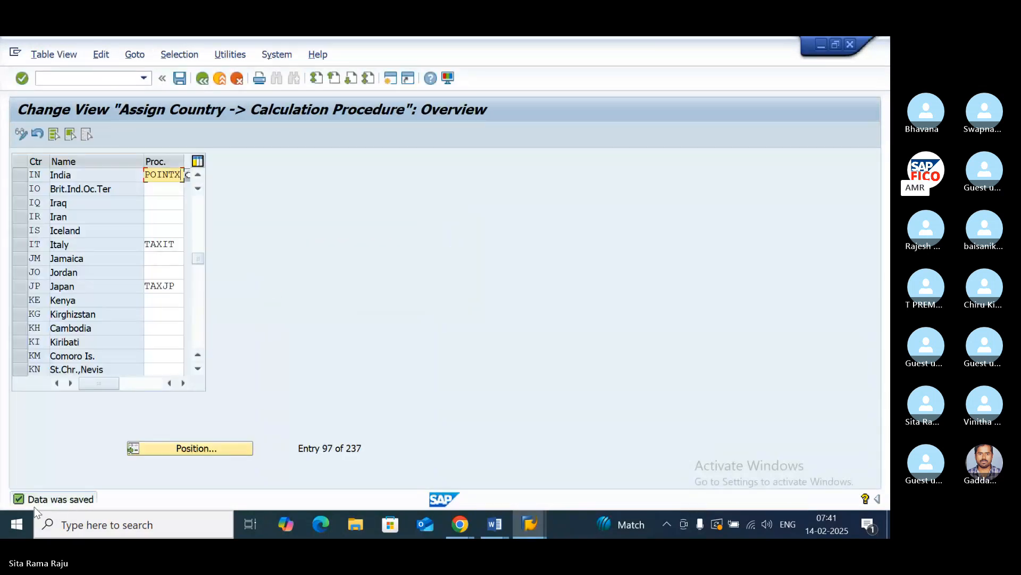
# - Switch to the Input GST notes in Word, check the transaction for defining sales and purchase tax codes, and return to SAP
pyautogui.click(494, 524)
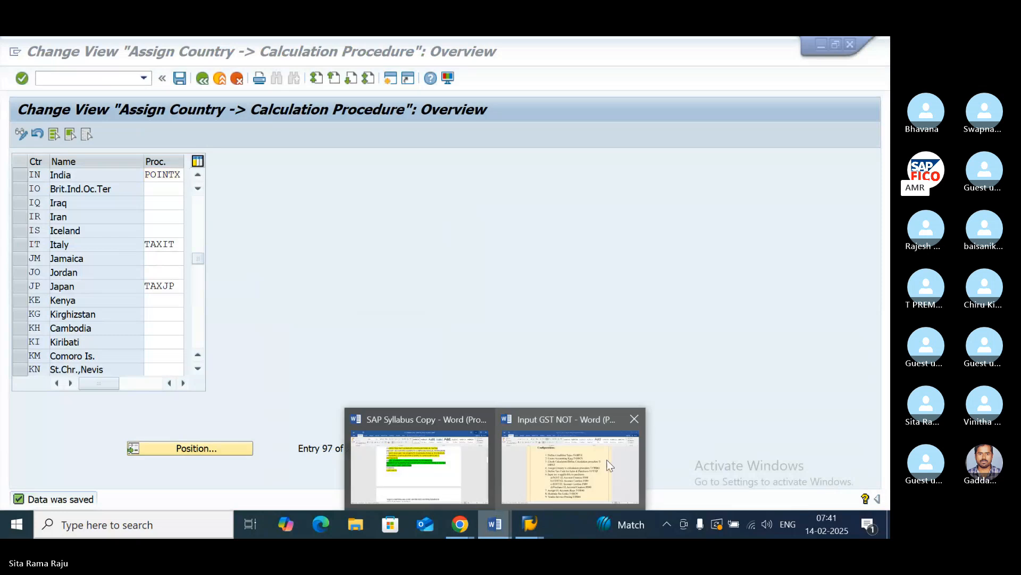
pyautogui.click(602, 460)
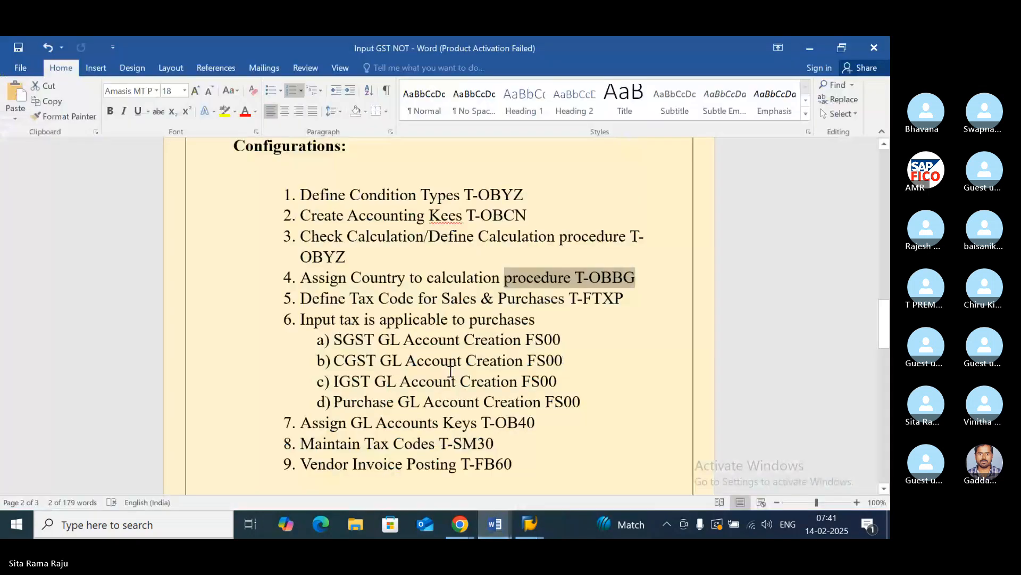
pyautogui.click(623, 299)
pyautogui.moveTo(623, 299); pyautogui.dragTo(572, 301)
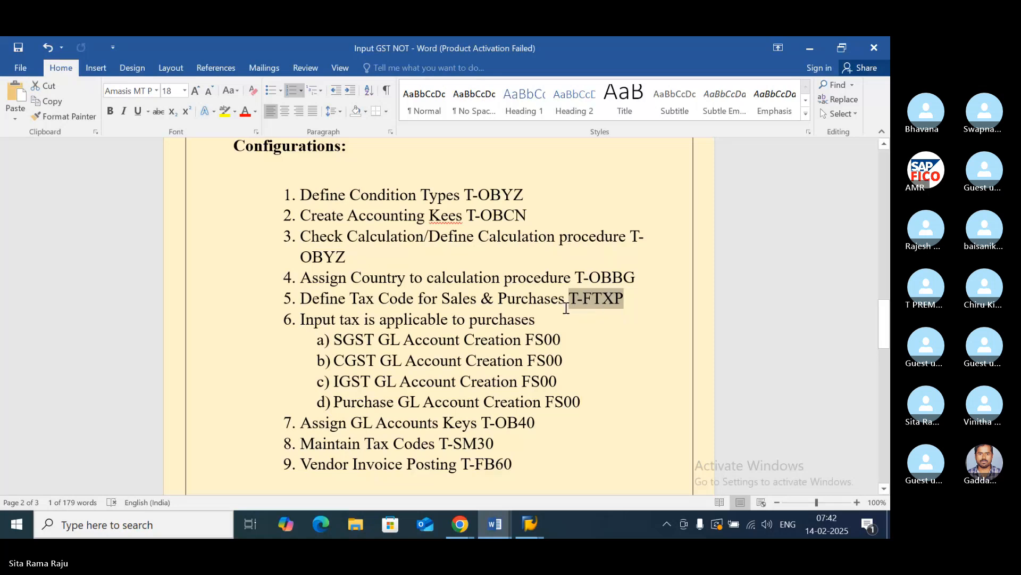
pyautogui.click(528, 524)
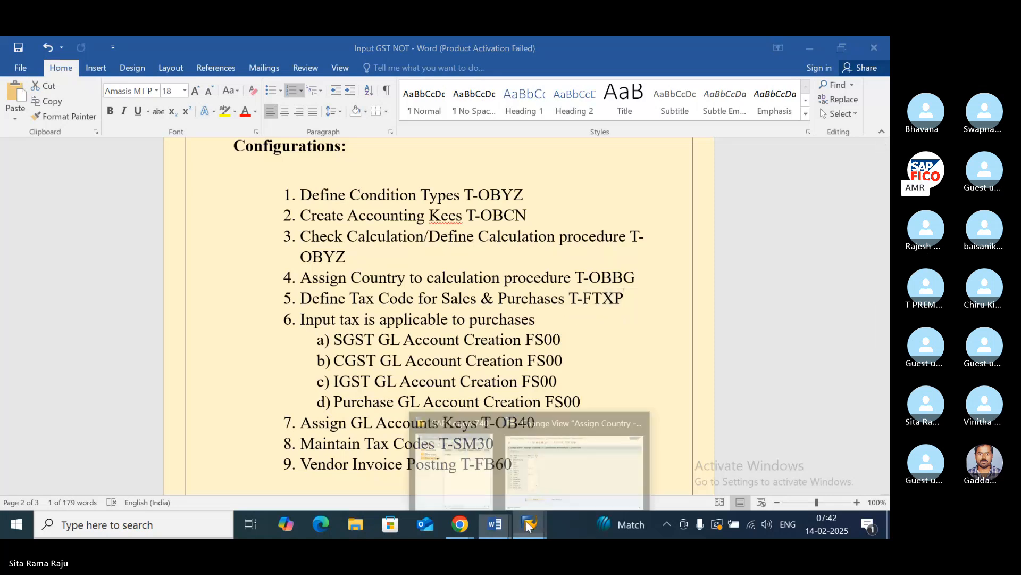
pyautogui.click(575, 469)
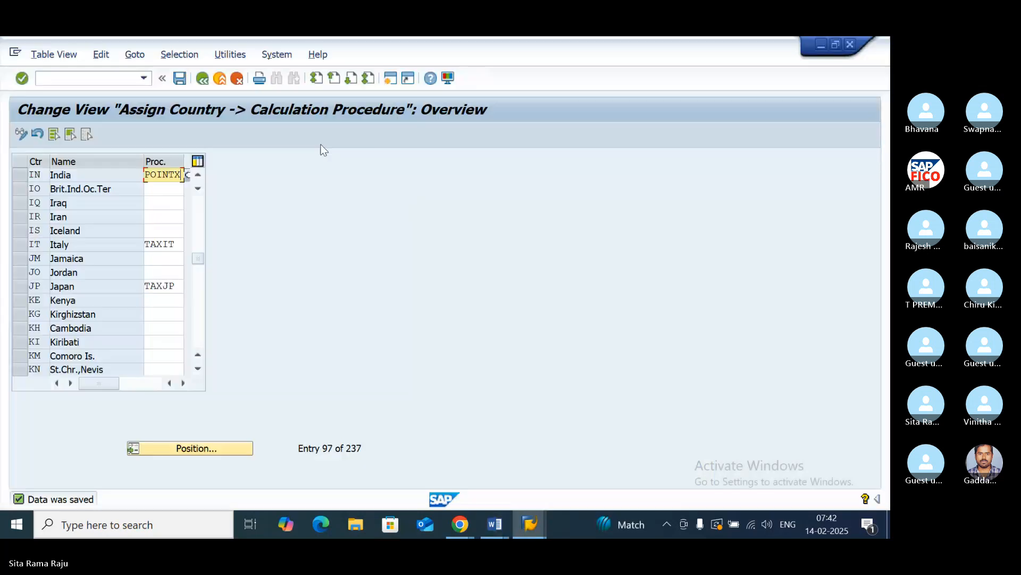
# - Leave the country assignment view back to SAP Easy Access and open transaction FTXP for country IN
pyautogui.click(205, 81)
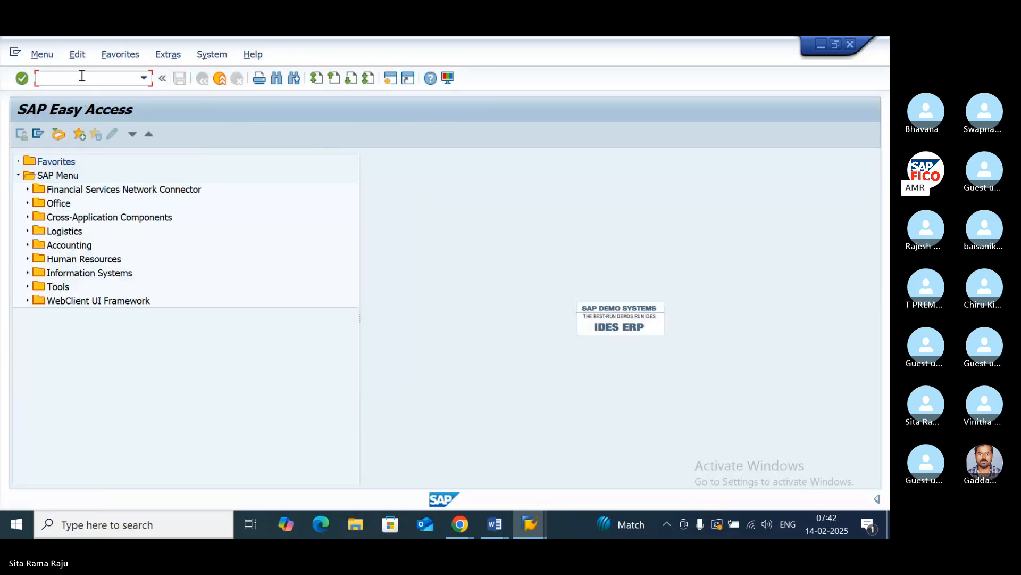
pyautogui.write('FTXP')
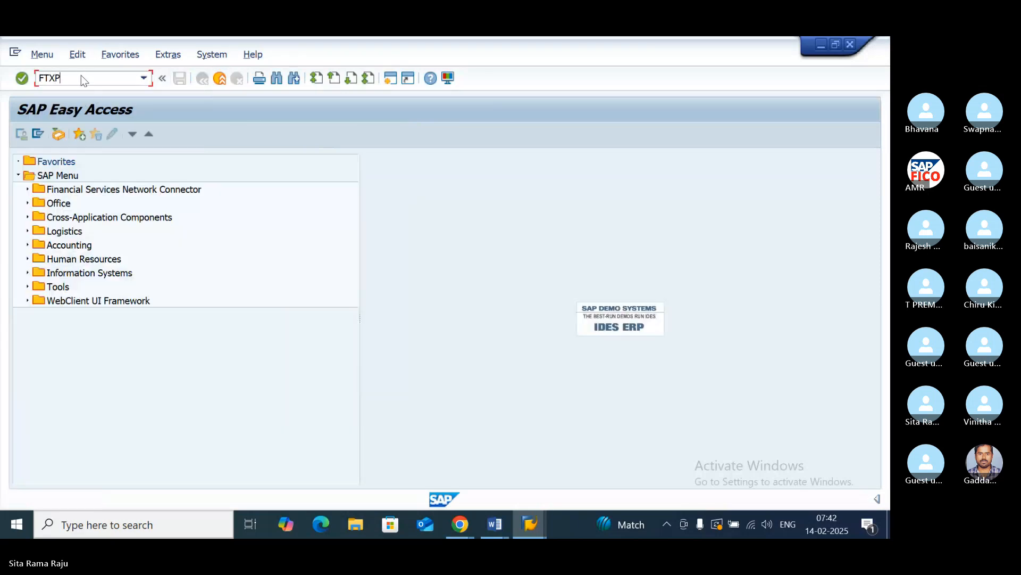
pyautogui.press('Return')
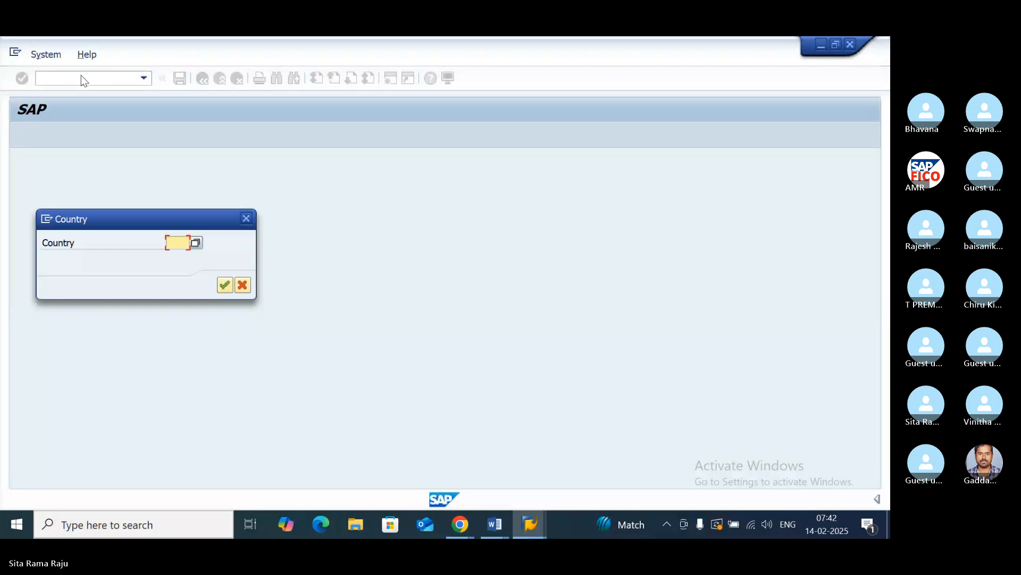
pyautogui.write('IN')
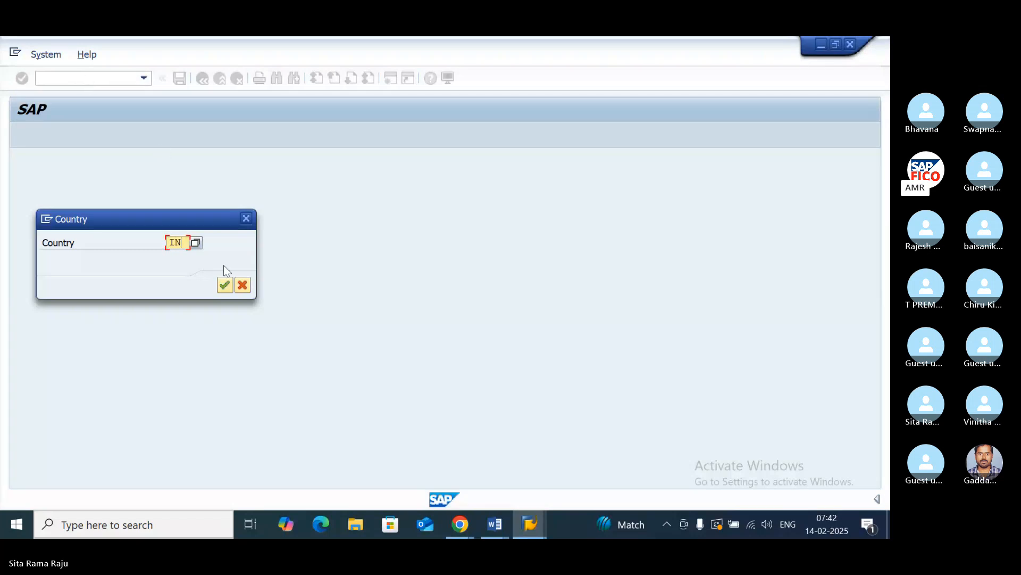
pyautogui.click(220, 285)
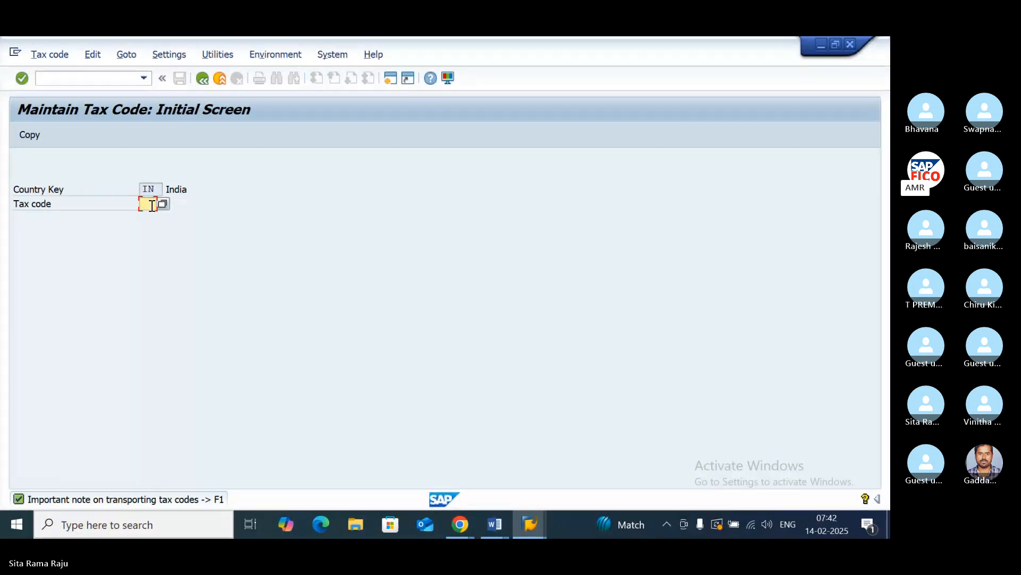
# - Start a new tax code P1 for India and describe it as "SGST+CGST PO11"
pyautogui.write('P1')
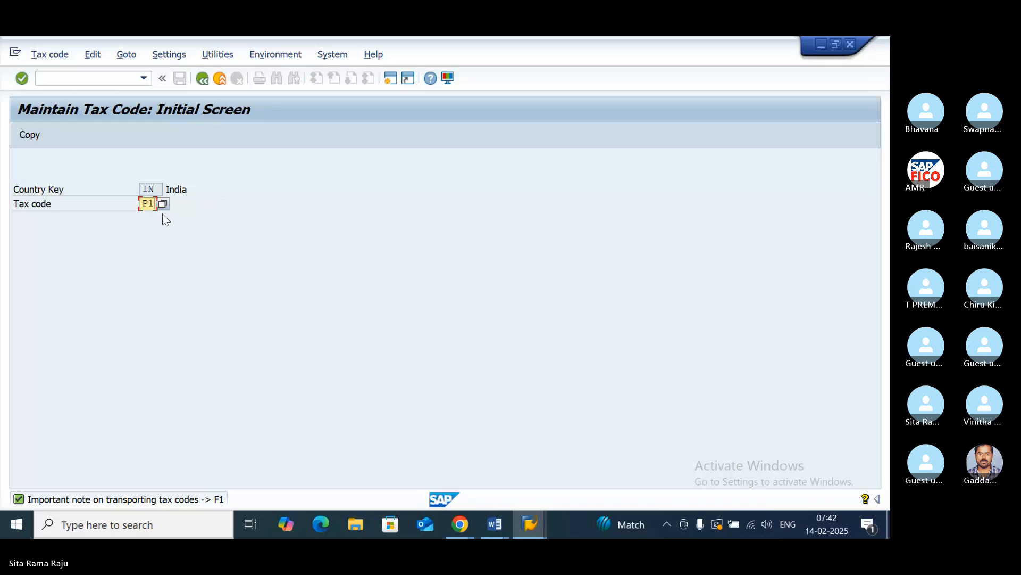
pyautogui.press('Return')
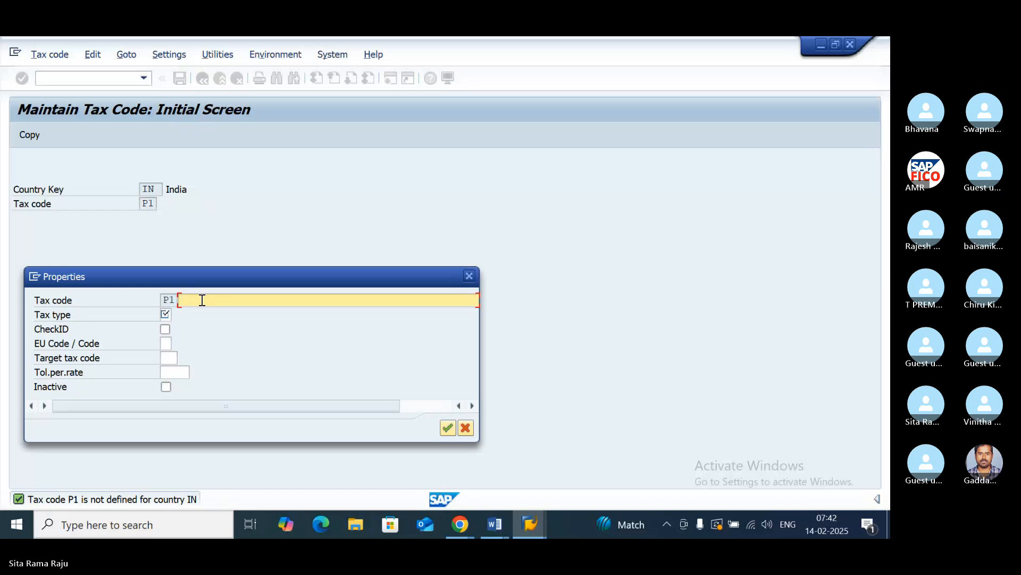
pyautogui.write('SGST+')
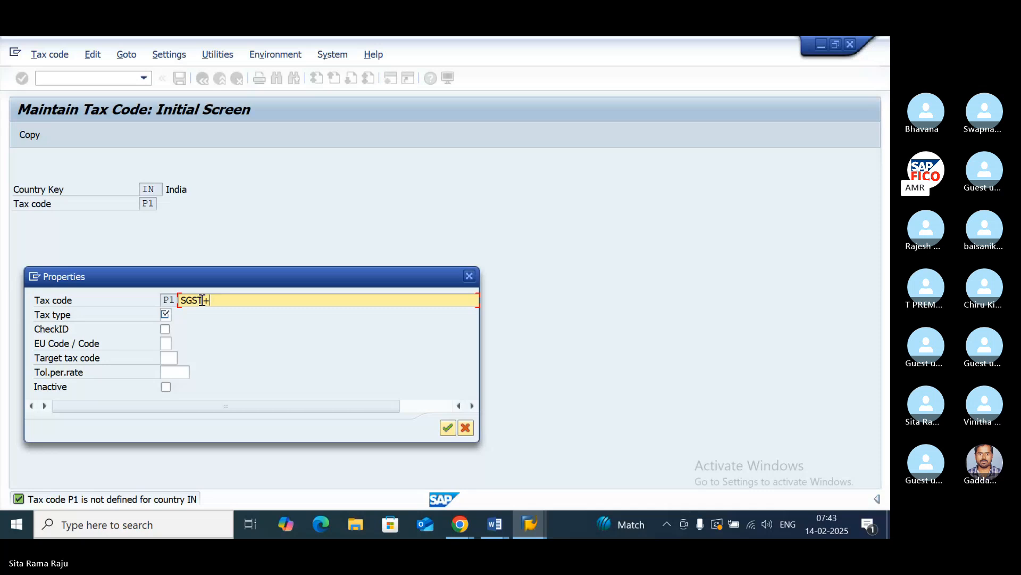
pyautogui.write('CGST')
pyautogui.write('PO11')
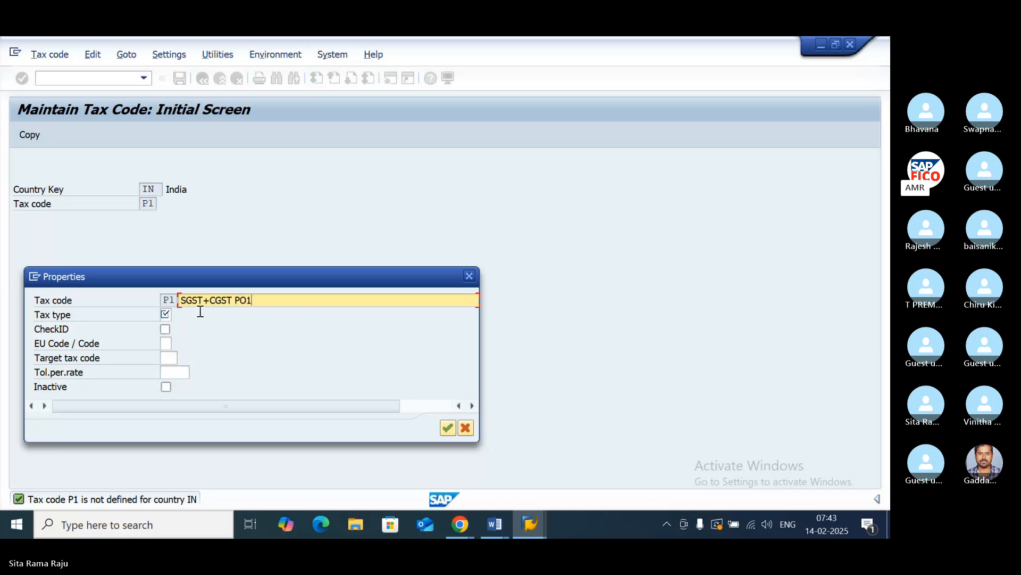
# - Set the tax type of tax code P1 to V (Input tax) and accept its properties
pyautogui.click(166, 314)
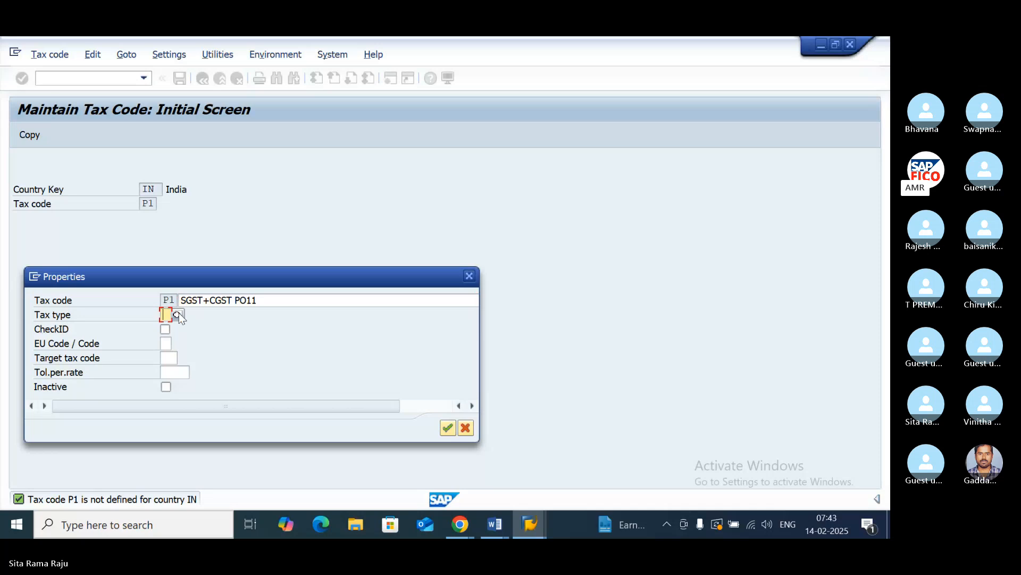
pyautogui.click(180, 314)
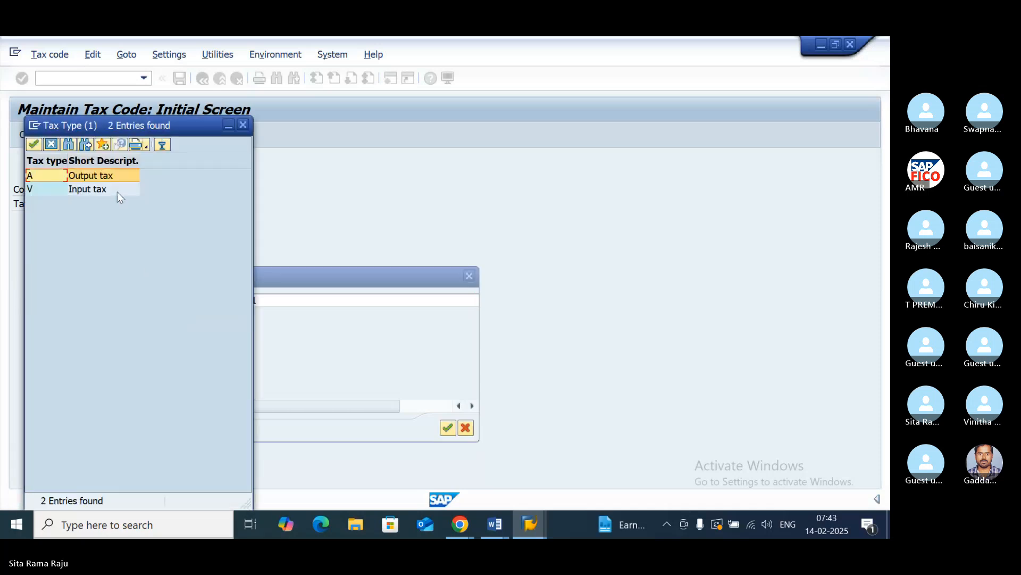
pyautogui.doubleClick(86, 191)
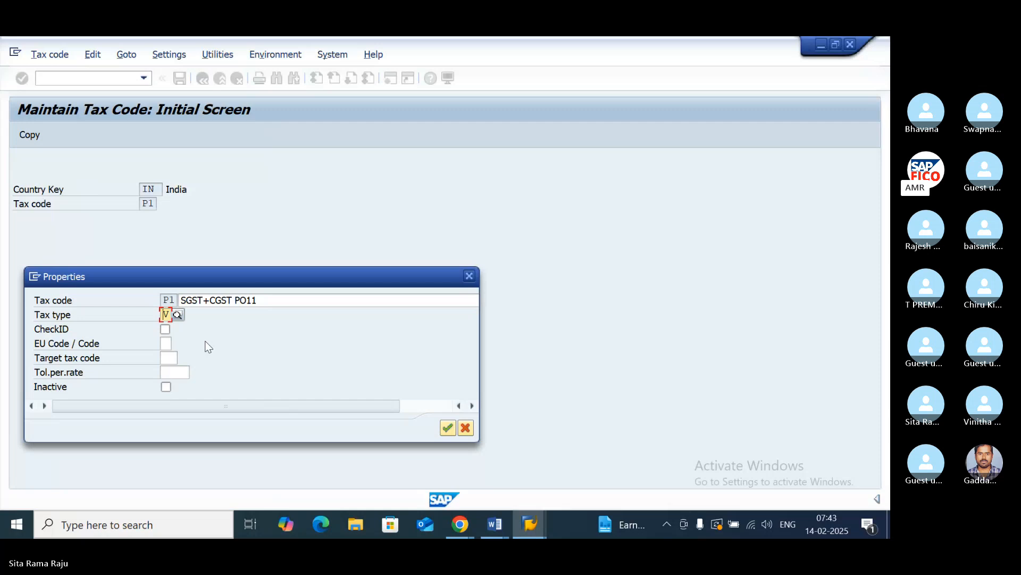
pyautogui.press('Return')
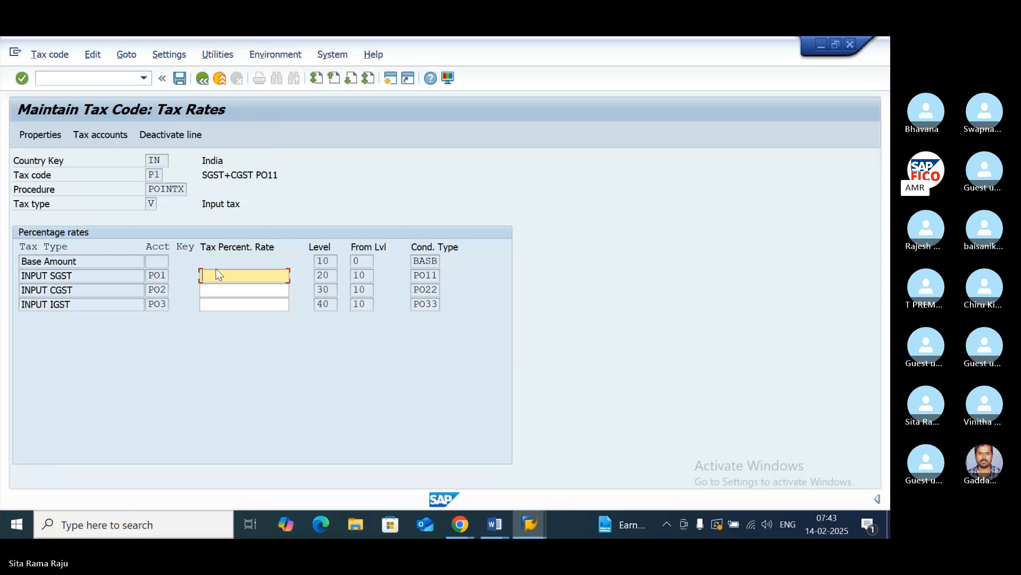
# - Enter a tax rate of 6 percent for both INPUT SGST and INPUT CGST and save tax code P1
pyautogui.write('6')
pyautogui.click(218, 289)
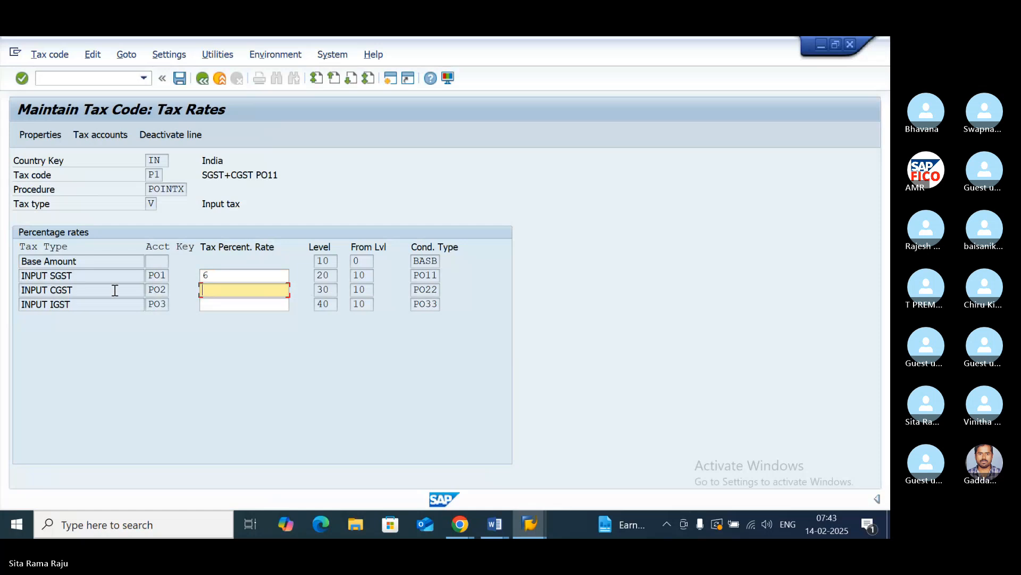
pyautogui.write('6')
pyautogui.press('Return')
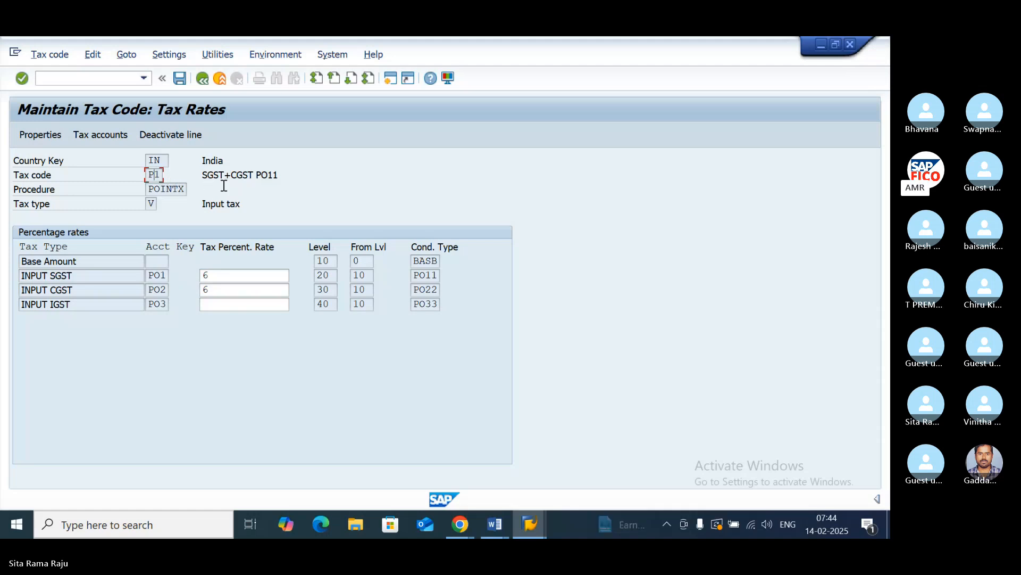
pyautogui.click(248, 179)
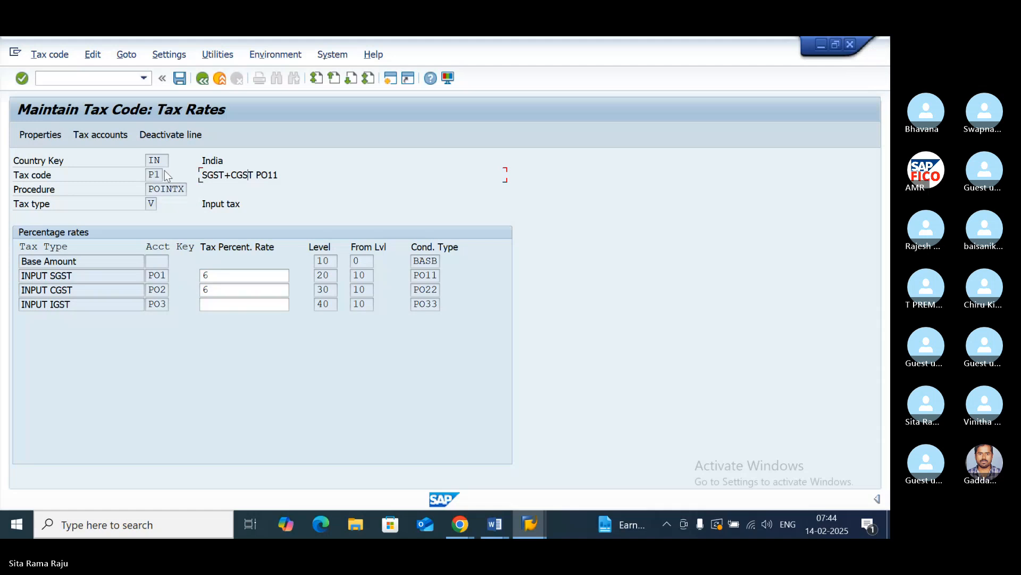
pyautogui.click(179, 78)
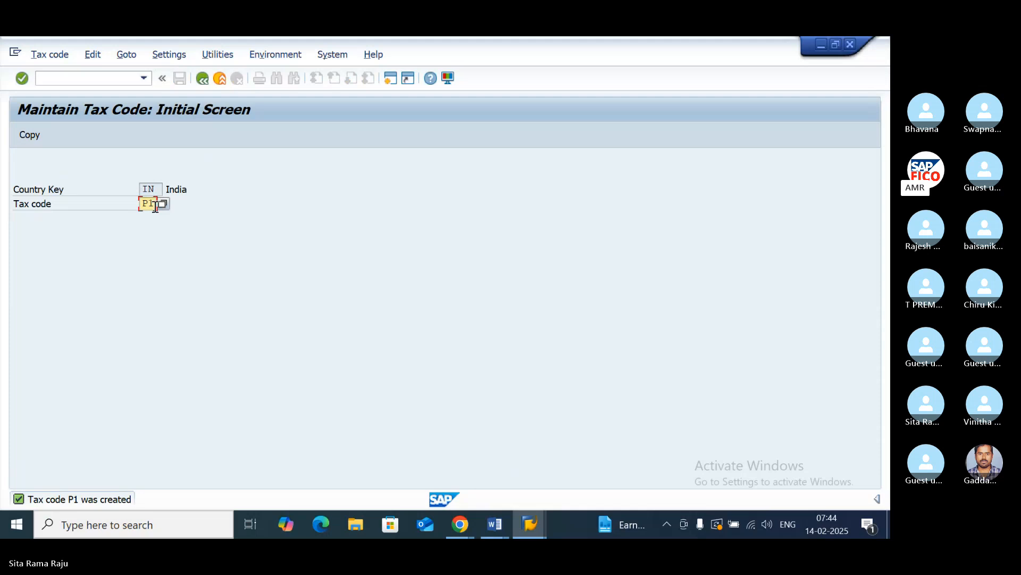
# - Start tax code P2 for India with the description "INPUT IGST PO11" and tax type V (Input tax)
pyautogui.press('BackSpace')
pyautogui.write('2')
pyautogui.press('Return')
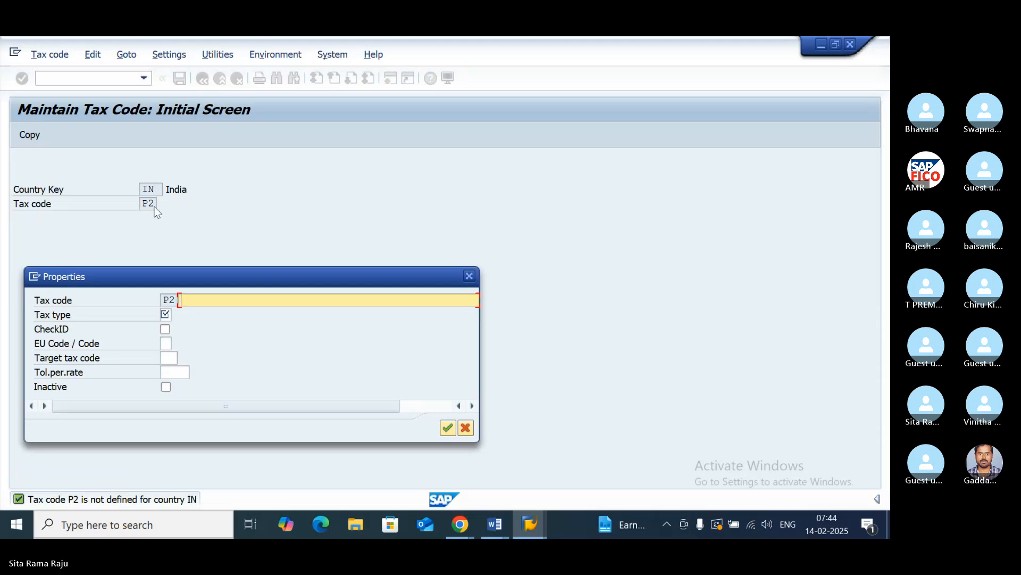
pyautogui.write('NPUT')
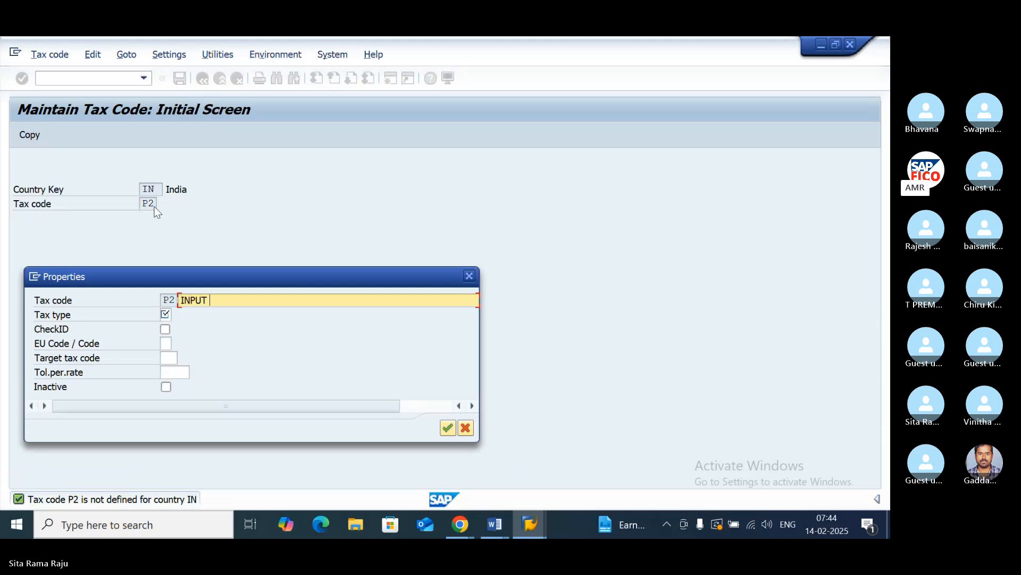
pyautogui.write(' IGST P')
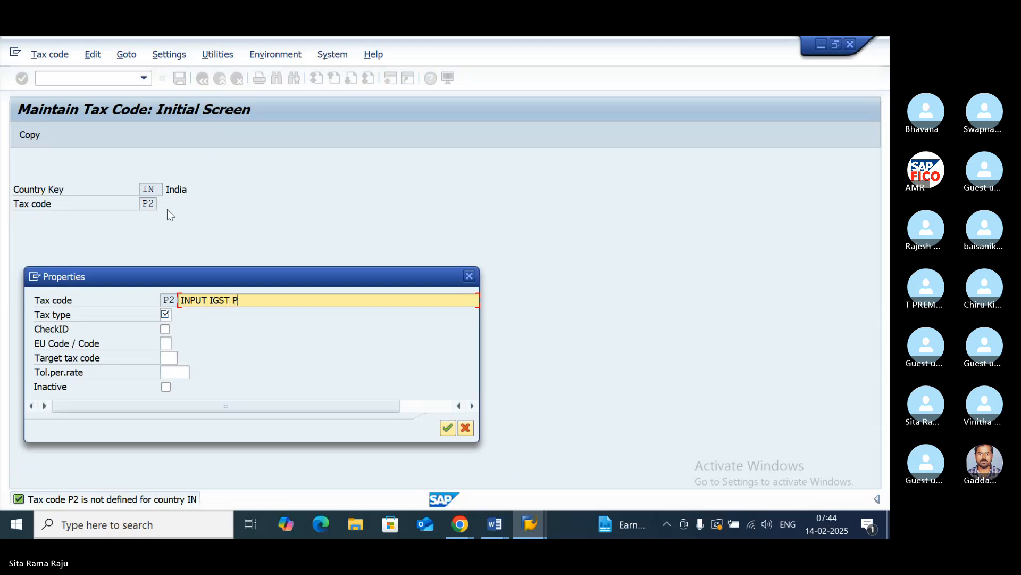
pyautogui.write('O11')
pyautogui.click(169, 316)
pyautogui.click(175, 315)
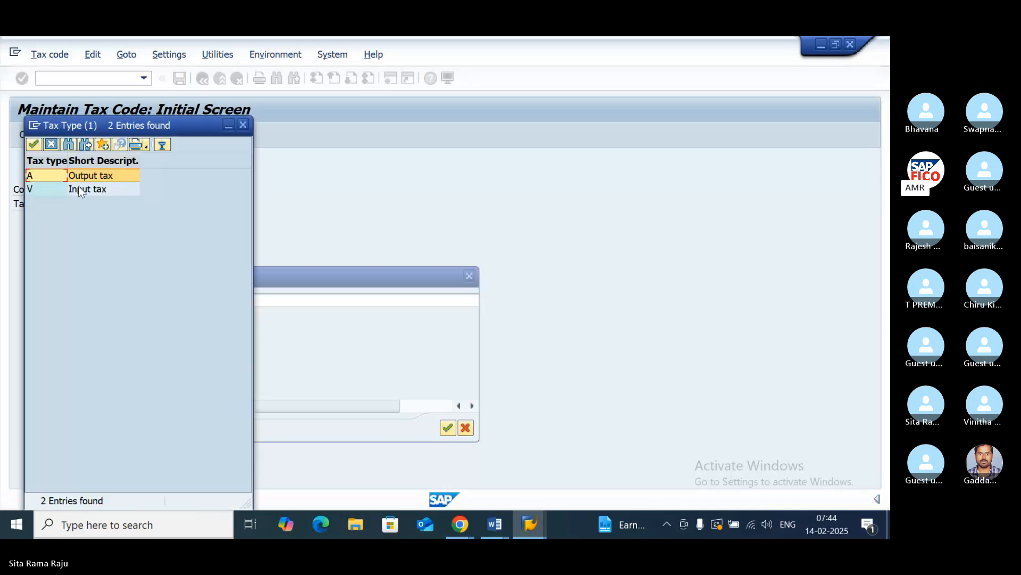
pyautogui.doubleClick(80, 191)
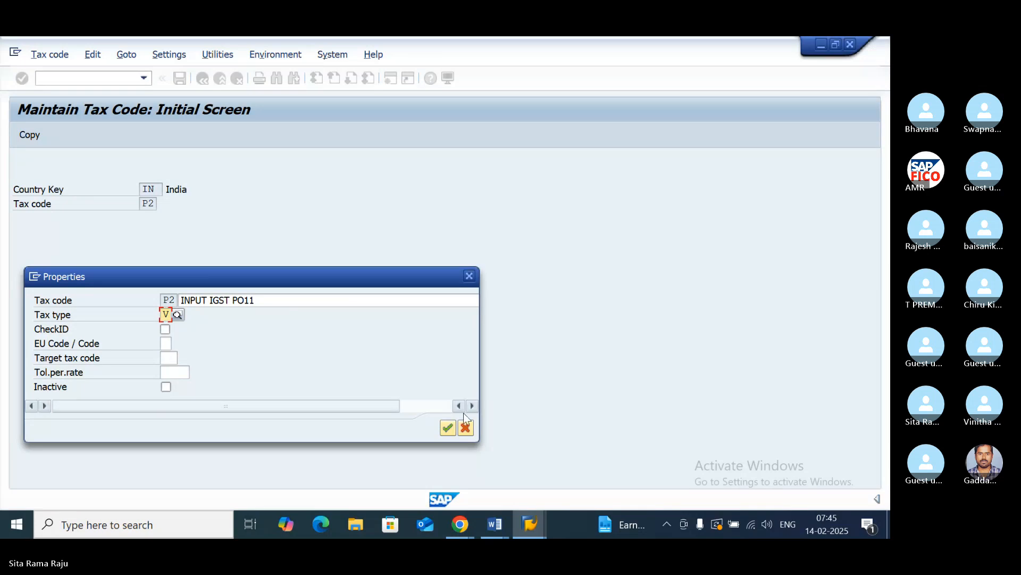
pyautogui.click(449, 428)
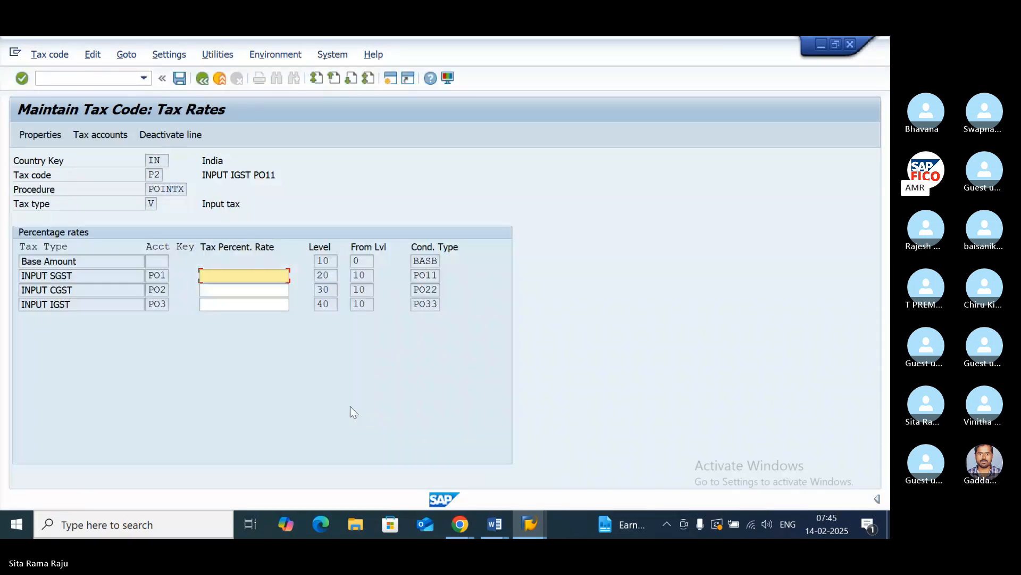
# - Enter a tax rate of 12 percent for INPUT IGST and save tax code P2
pyautogui.click(160, 176)
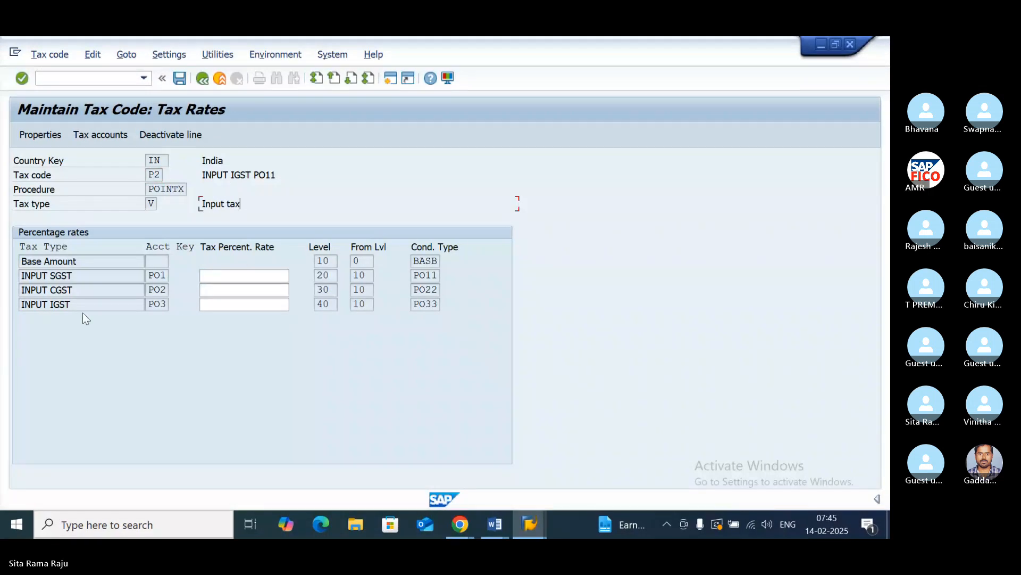
pyautogui.click(227, 302)
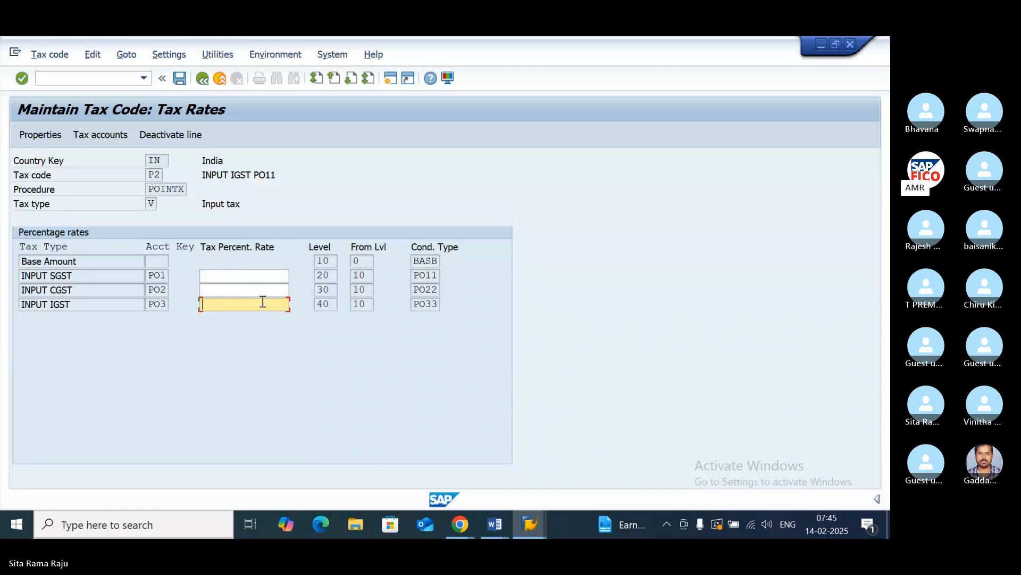
pyautogui.write('12')
pyautogui.click(179, 79)
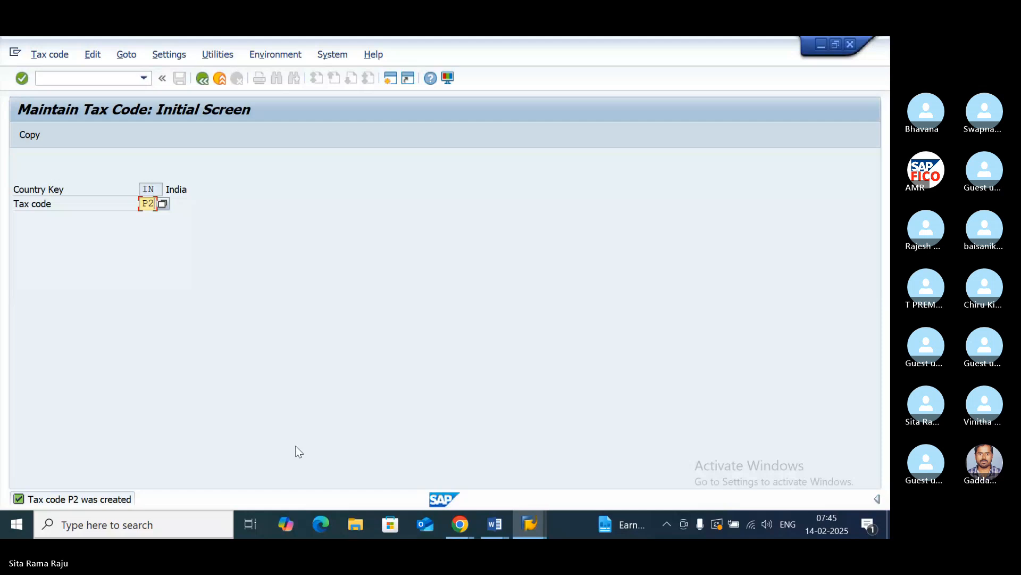
# - Switch to the Input GST notes in Word to check the configuration item after the FTXP tax codes
pyautogui.click(495, 524)
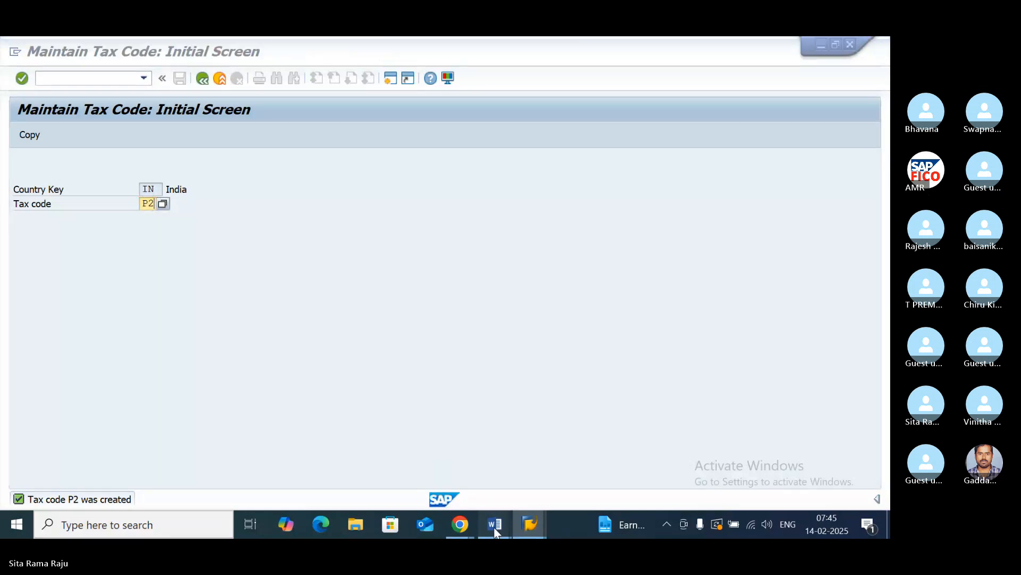
pyautogui.click(583, 451)
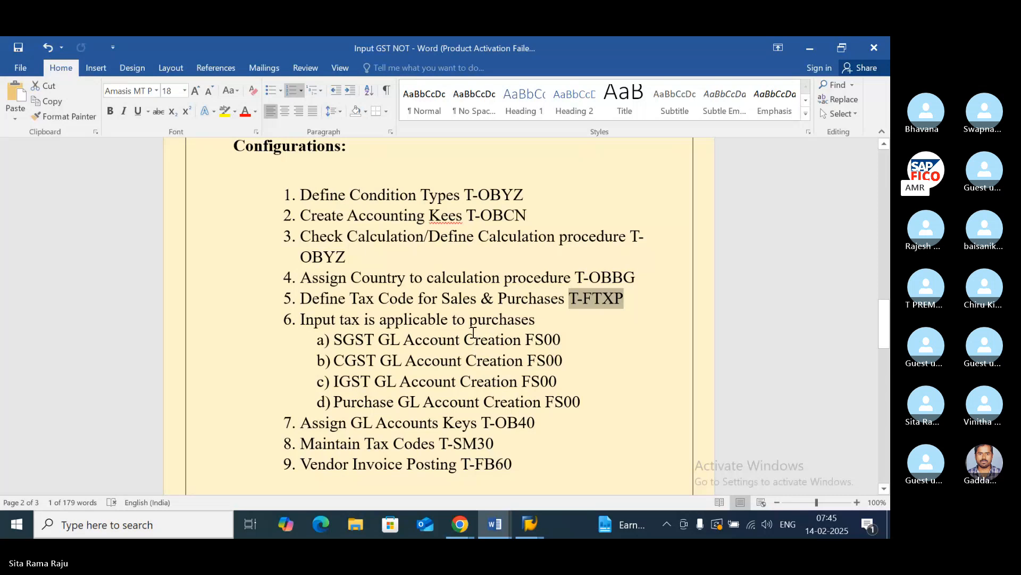
# - Review the items in the Word notes for creating SGST, CGST, IGST and purchase GL accounts with FS00
pyautogui.click(530, 524)
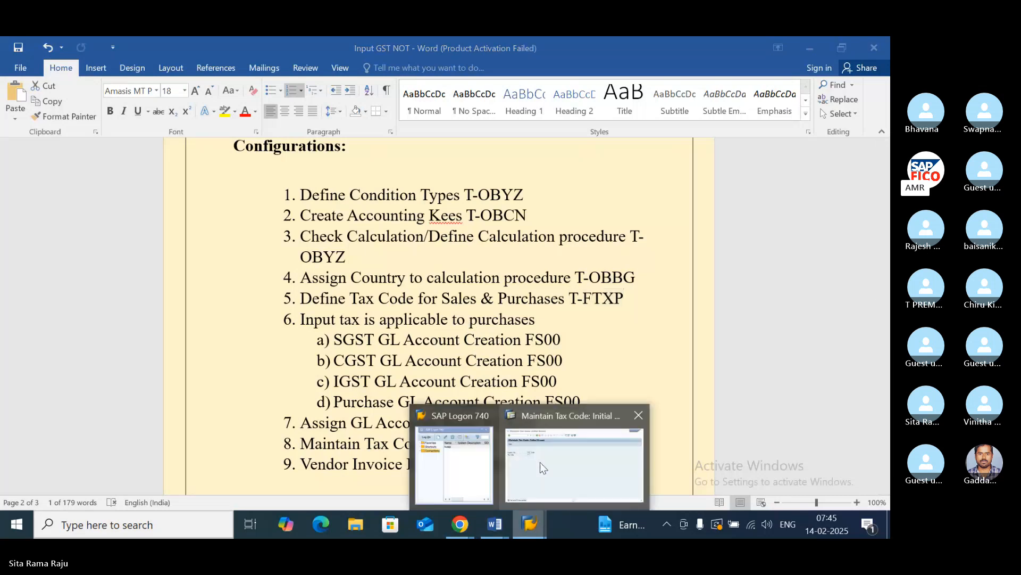
pyautogui.click(541, 421)
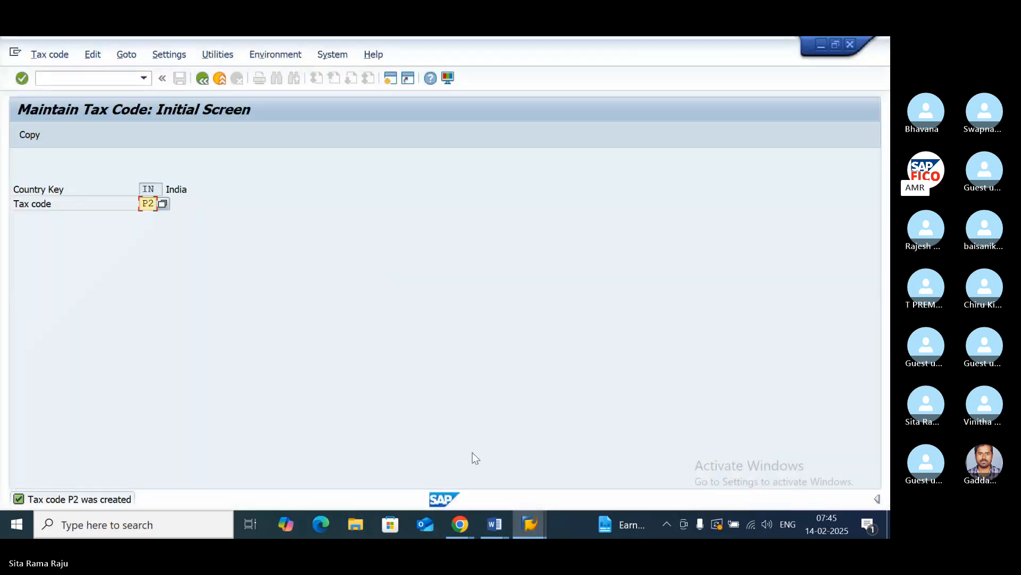
pyautogui.click(504, 532)
pyautogui.click(559, 448)
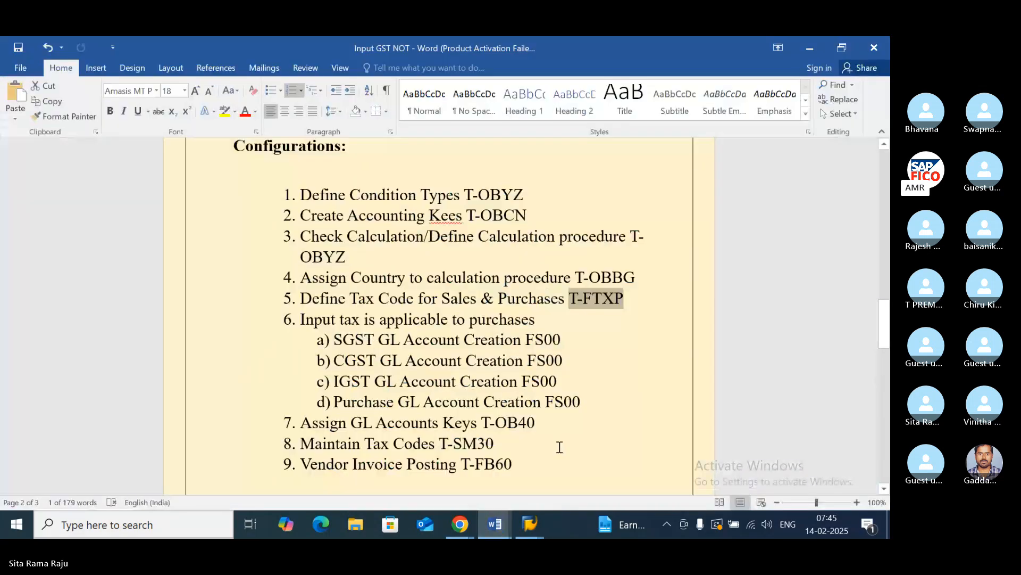
pyautogui.moveTo(334, 339); pyautogui.dragTo(391, 341)
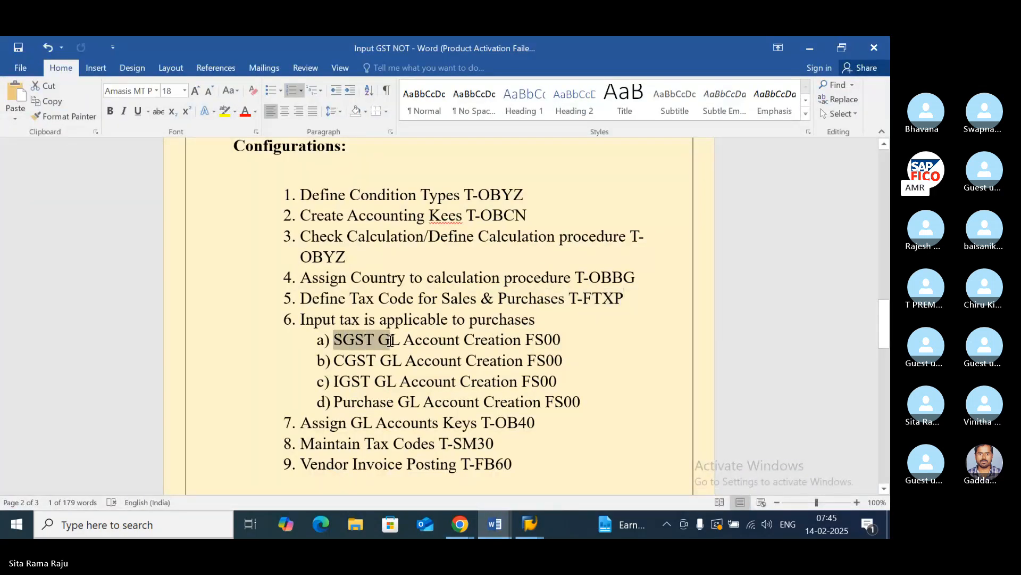
pyautogui.moveTo(334, 381); pyautogui.dragTo(384, 383)
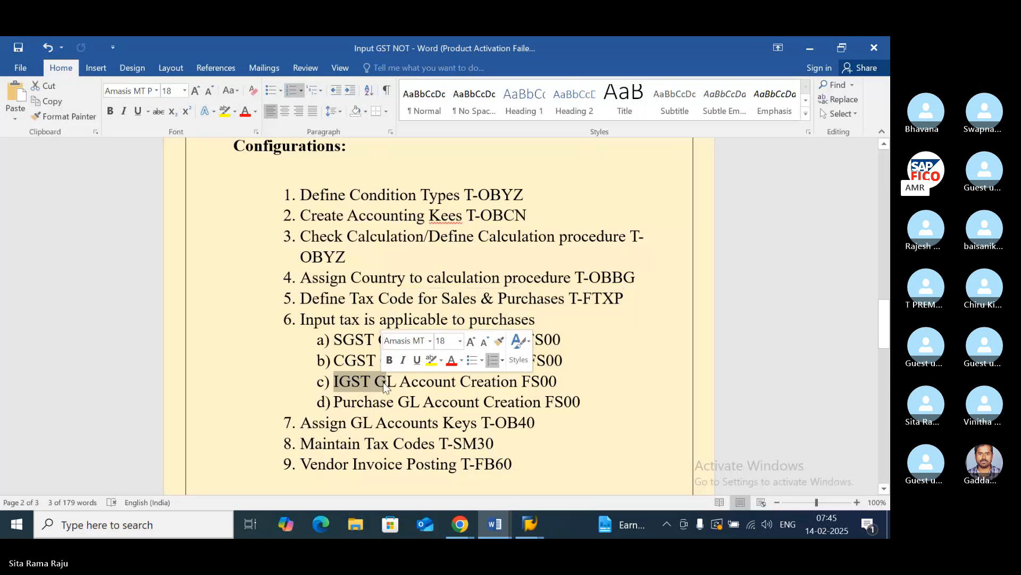
pyautogui.click(587, 338)
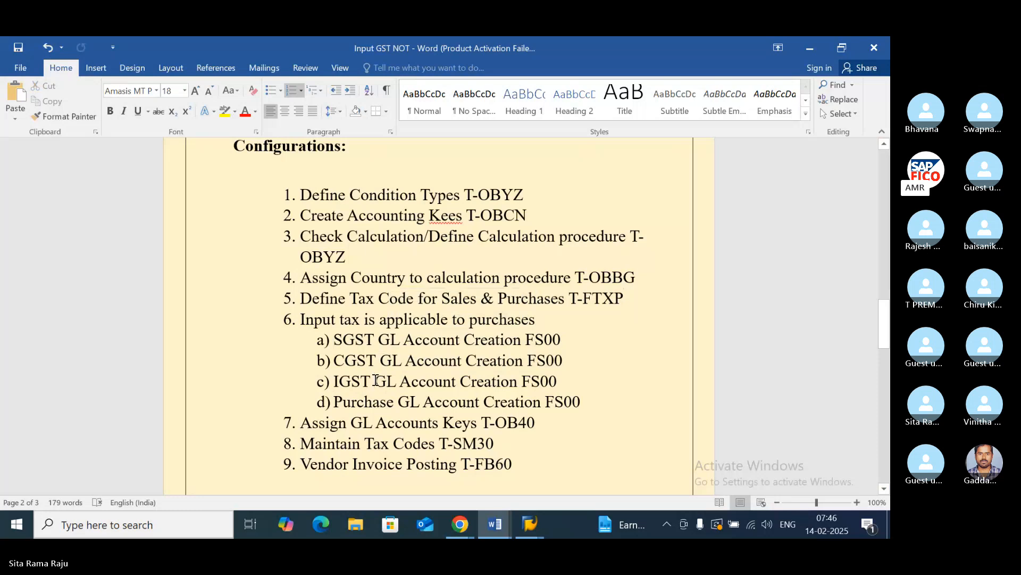
# - Switch to SAP, leave the tax code maintenance screen and open transaction FS00 for G/L accounts
pyautogui.click(527, 526)
pyautogui.click(554, 457)
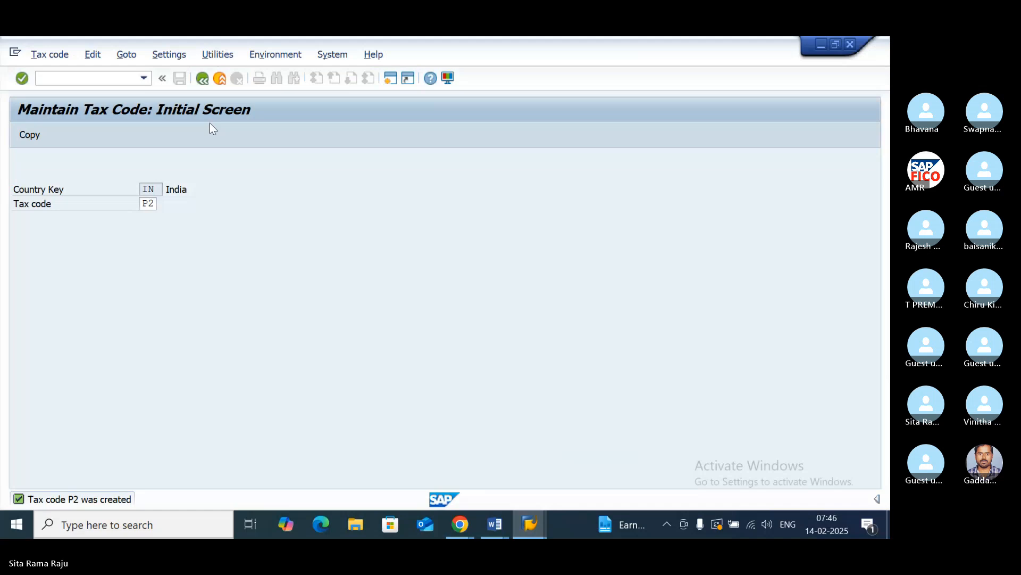
pyautogui.click(204, 78)
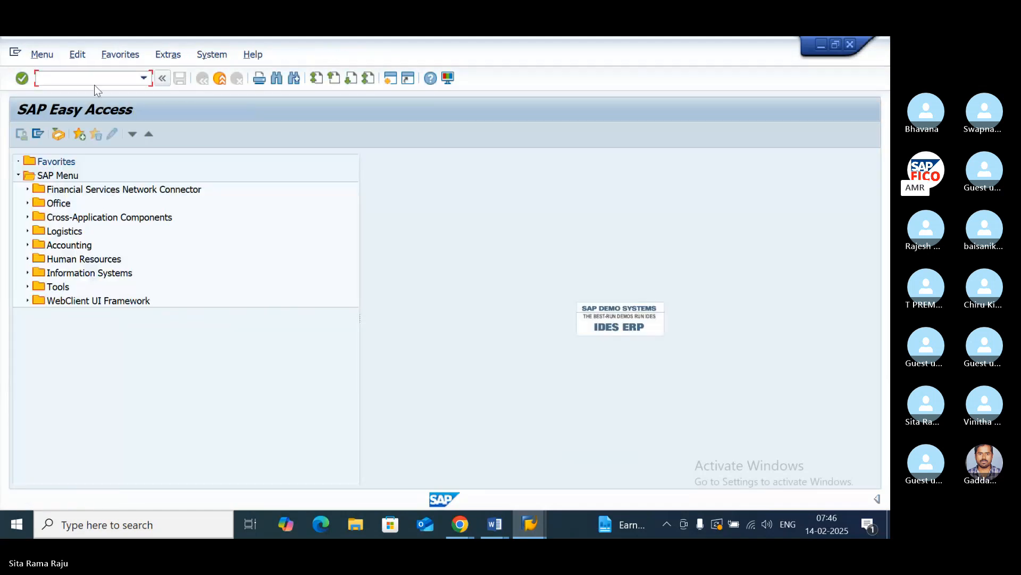
pyautogui.click(80, 79)
pyautogui.write('/NFS00')
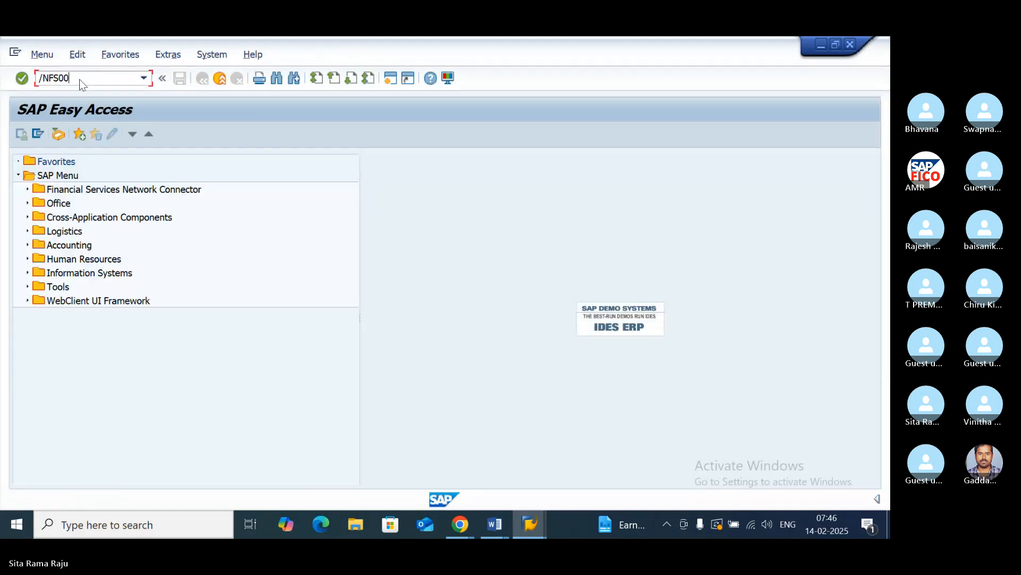
pyautogui.press('Return')
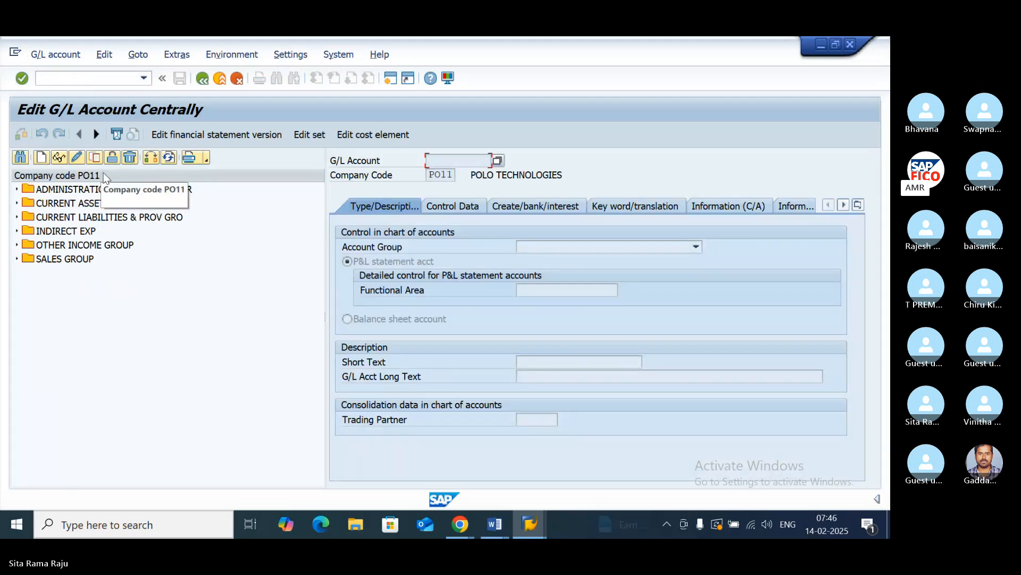
# - Start G/L account 200117 in company code PO11 as a balance sheet account in group CURRENT ASSETS, LOANS & ADV
pyautogui.click(17, 205)
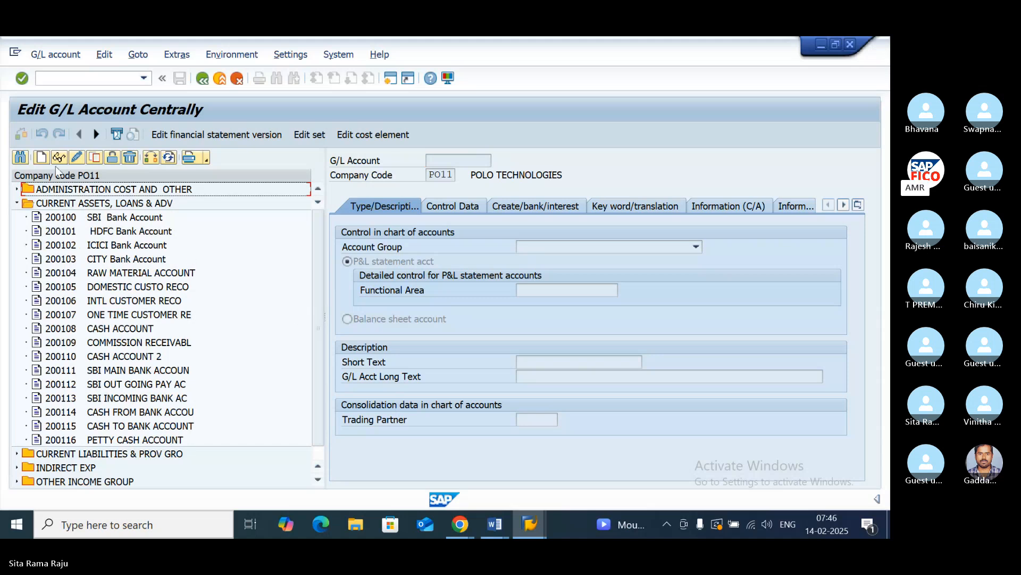
pyautogui.click(41, 157)
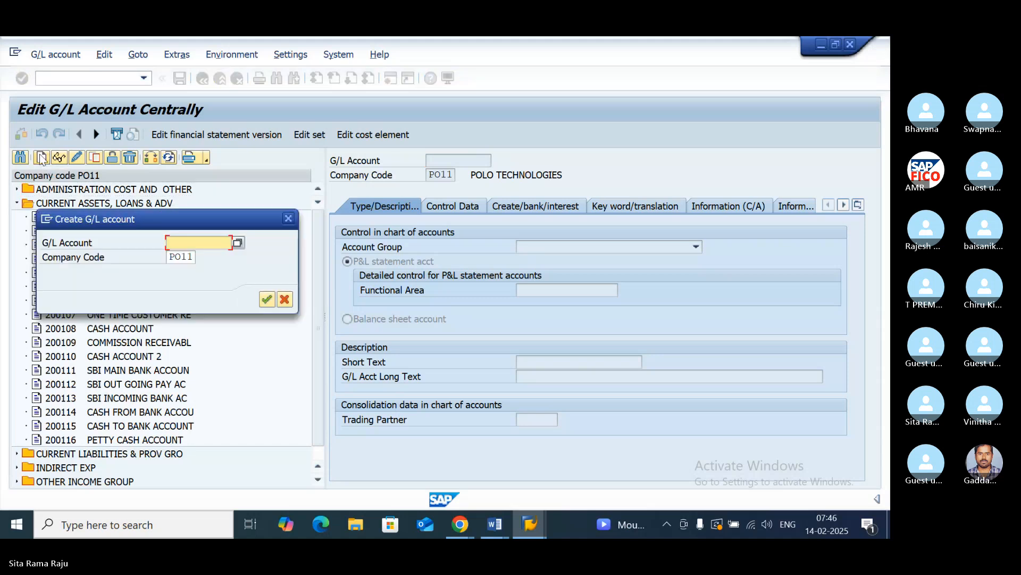
pyautogui.write('200117')
pyautogui.click(265, 300)
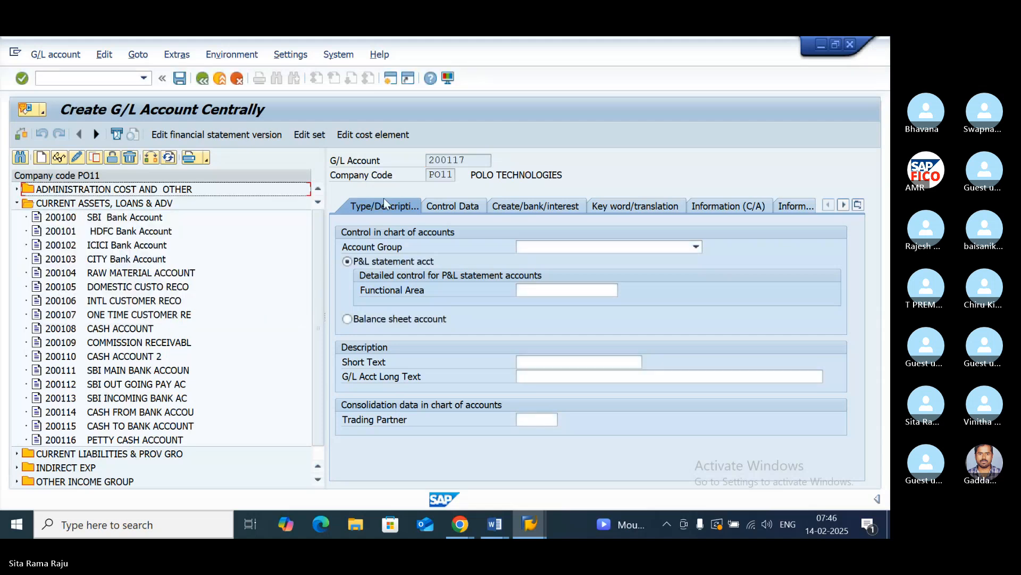
pyautogui.click(694, 246)
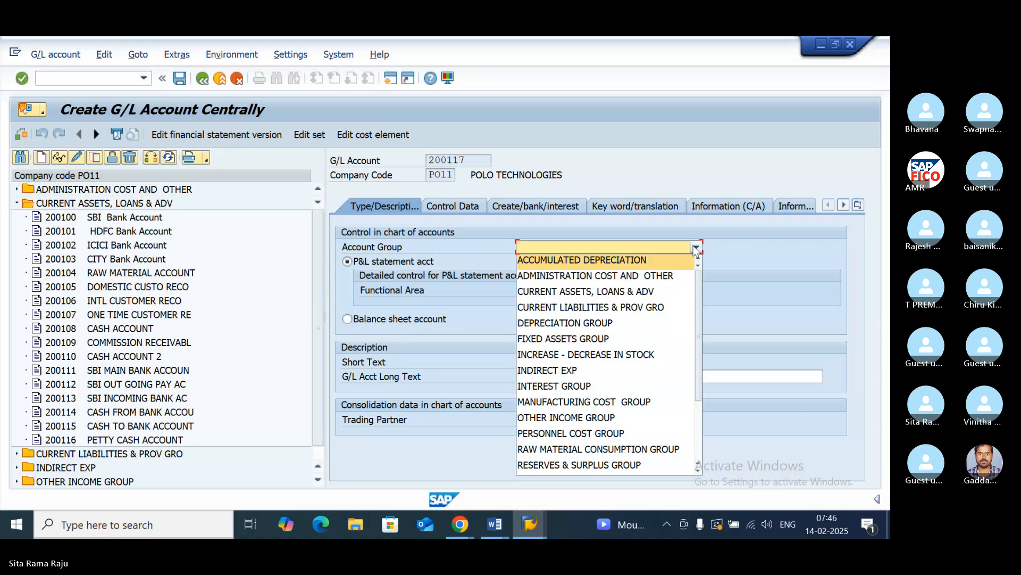
pyautogui.click(662, 290)
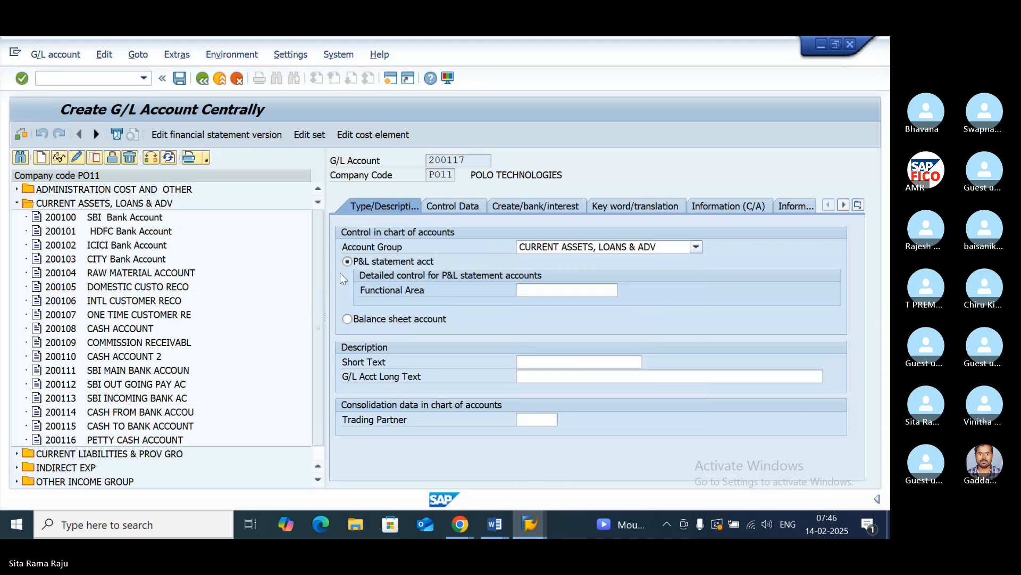
pyautogui.click(347, 319)
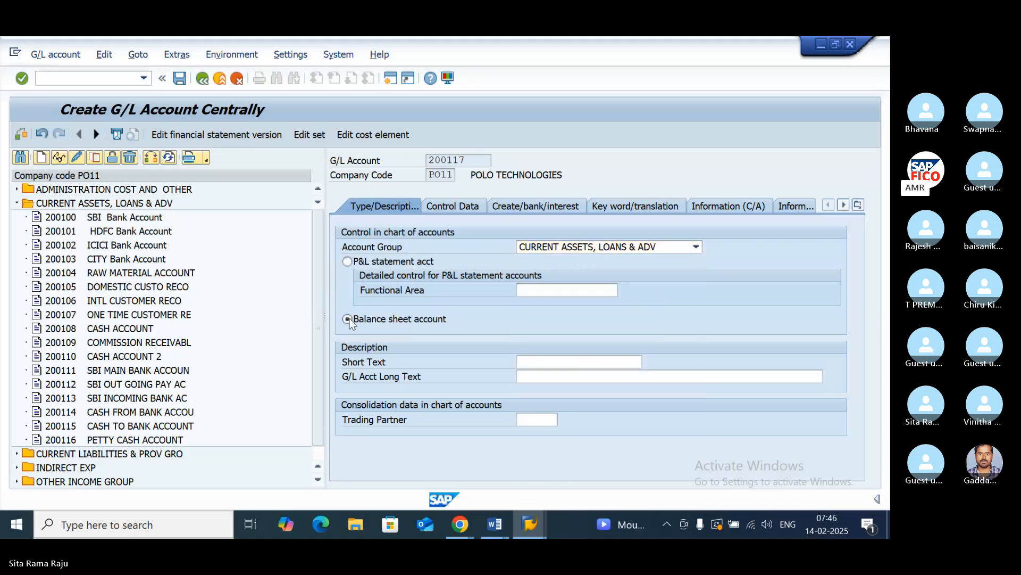
# - Enter "INPUT SGST" as both the short text and the long text of G/L account 200117
pyautogui.click(563, 362)
pyautogui.write('INP')
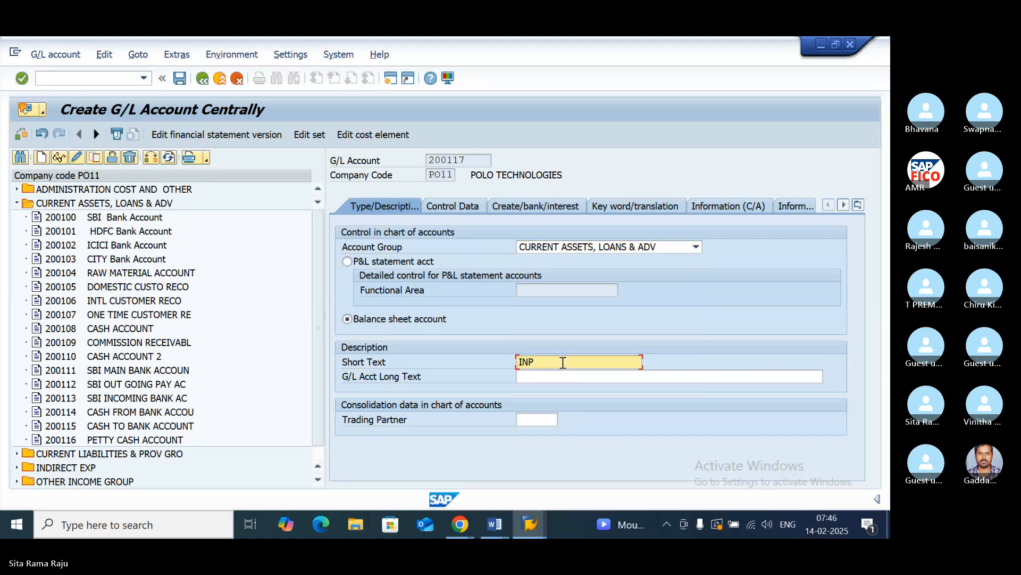
pyautogui.write('UT SGST')
pyautogui.click(544, 376)
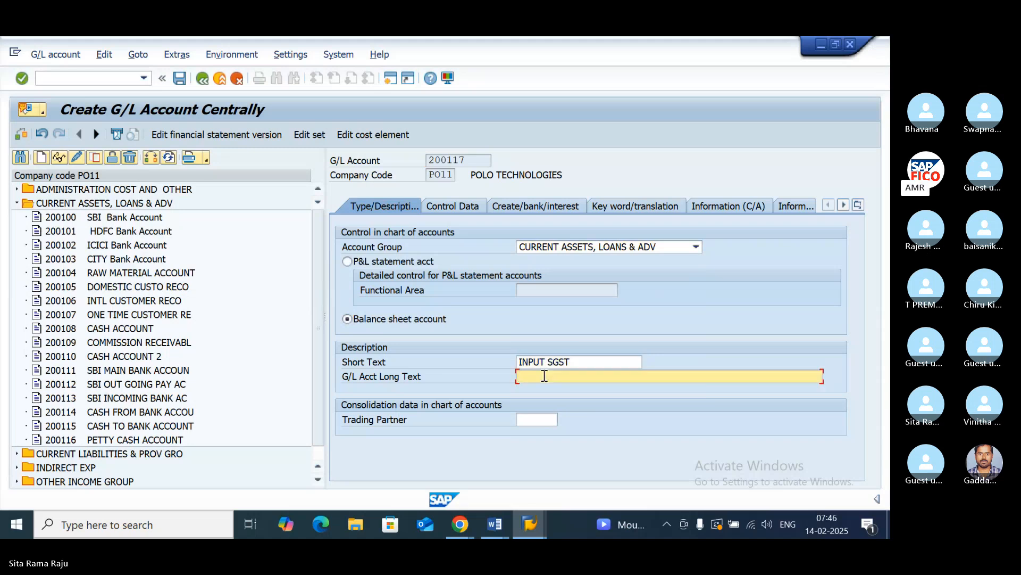
pyautogui.write('INPUT SGST')
# - In the account's control data, assign tax category P1, enable line item display and set sort key 001
pyautogui.click(445, 208)
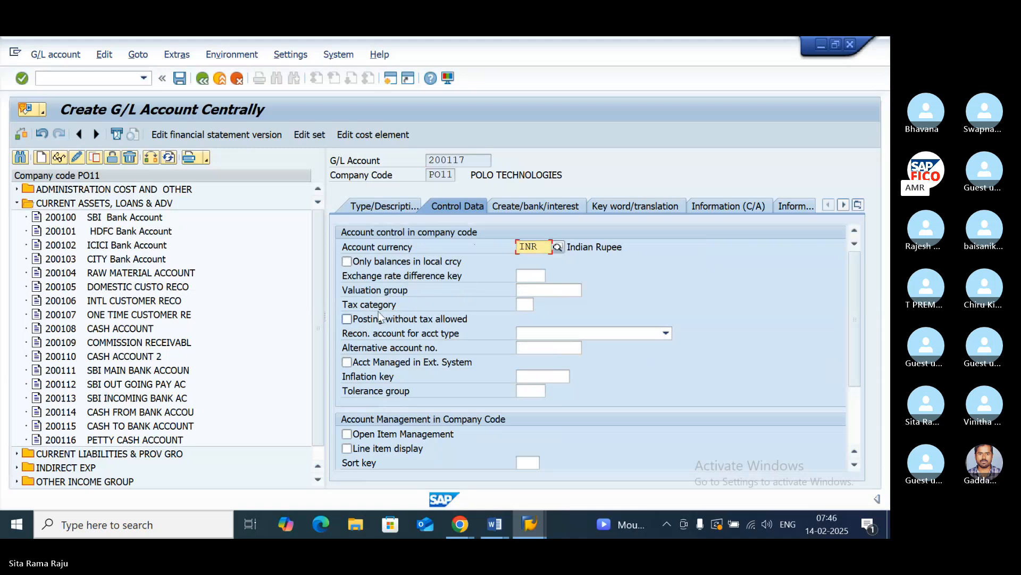
pyautogui.click(526, 304)
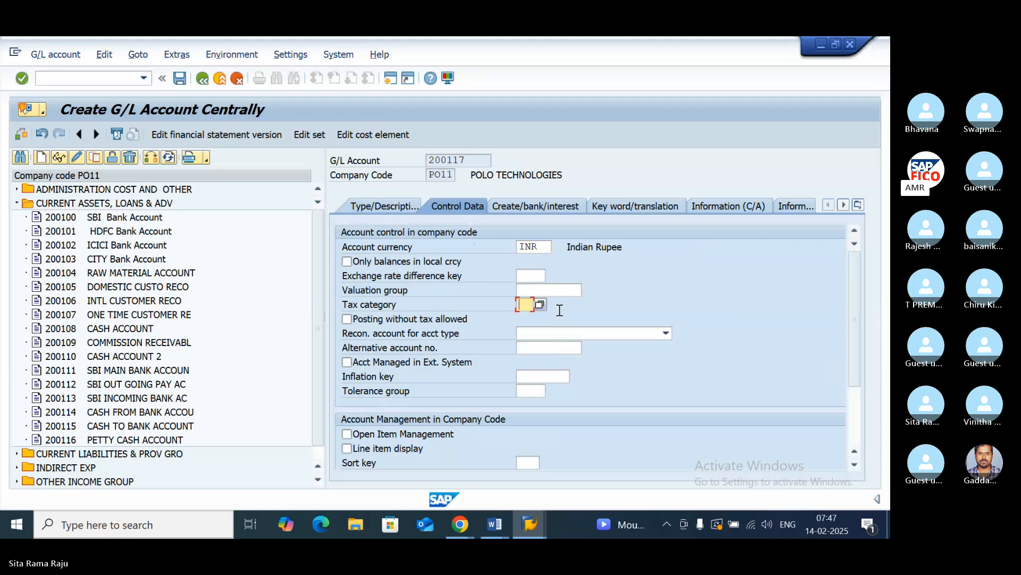
pyautogui.click(539, 303)
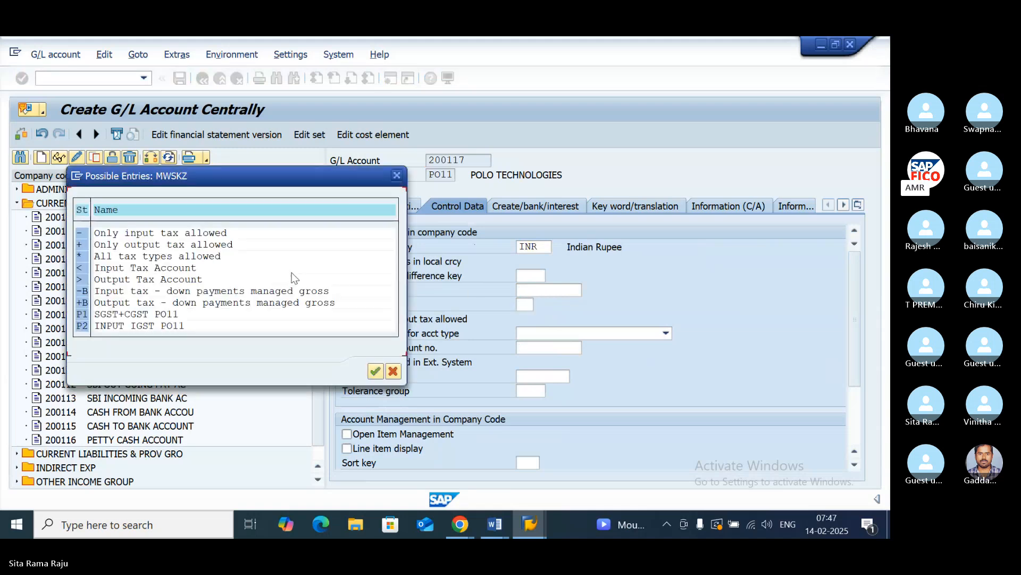
pyautogui.doubleClick(81, 315)
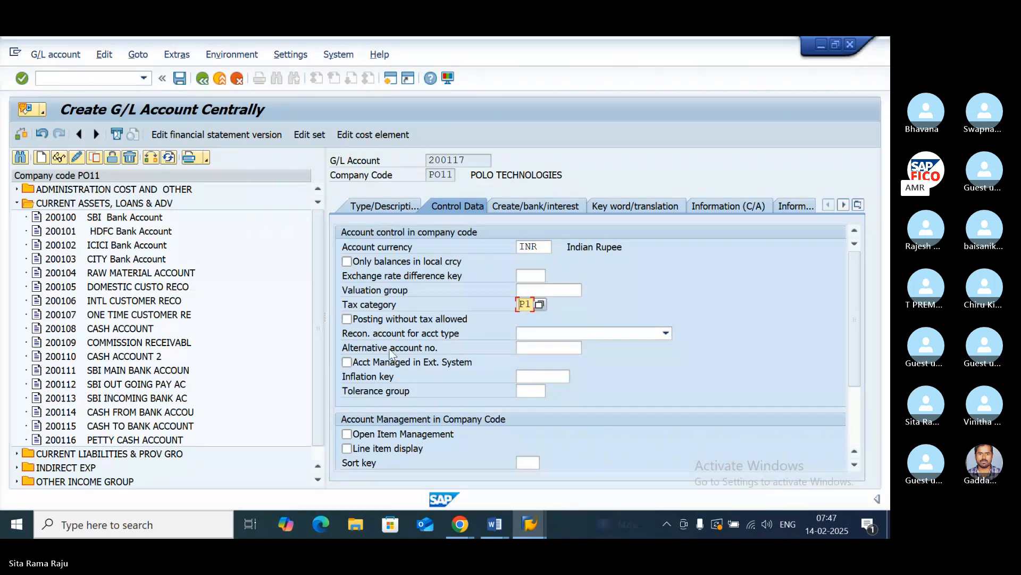
pyautogui.click(347, 448)
pyautogui.click(536, 464)
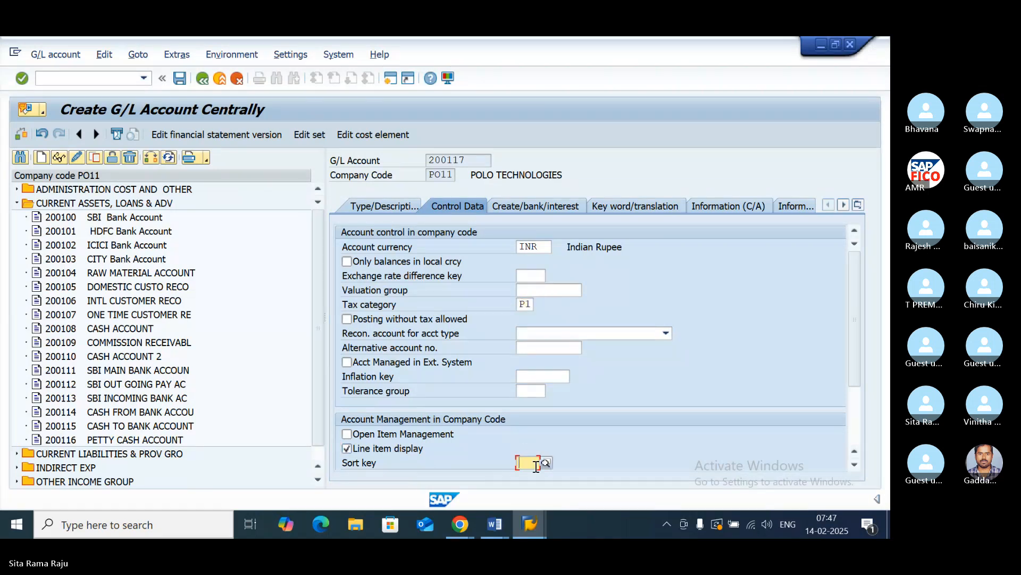
pyautogui.write('001')
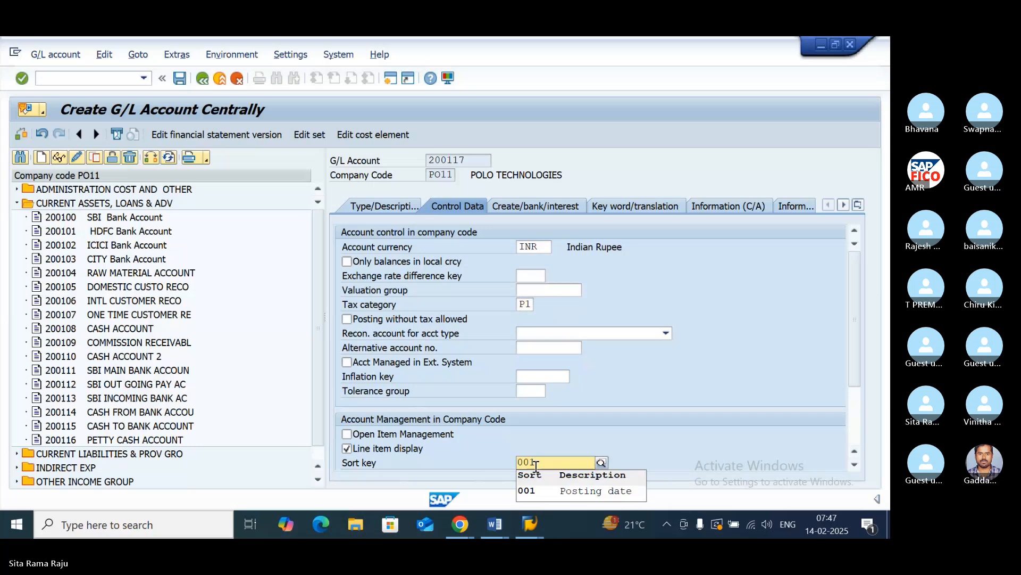
pyautogui.click(564, 491)
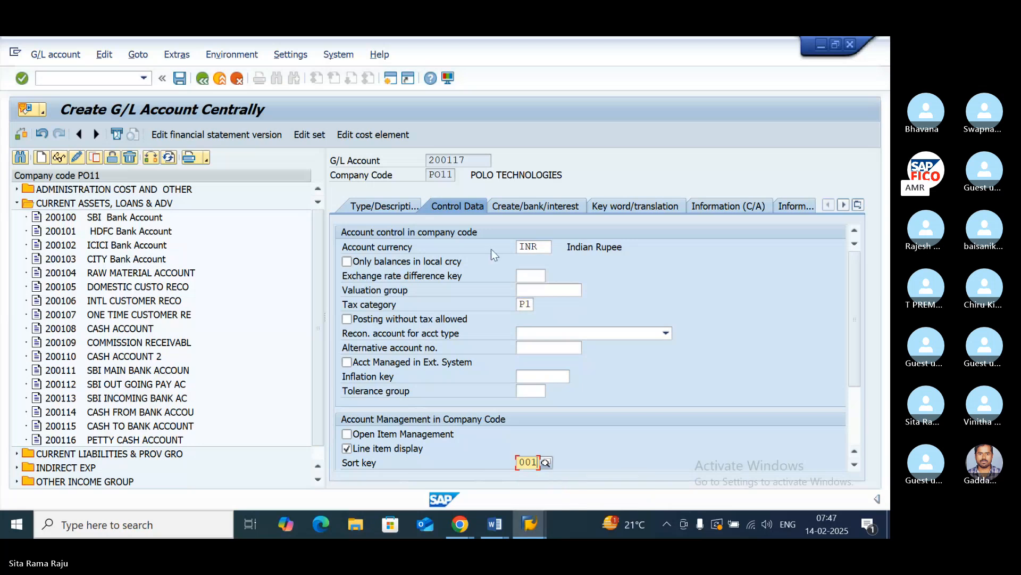
# - Assign field status group G001, enable Post automatically only, and save G/L account 200117 despite any warnings
pyautogui.click(519, 208)
pyautogui.write('G001')
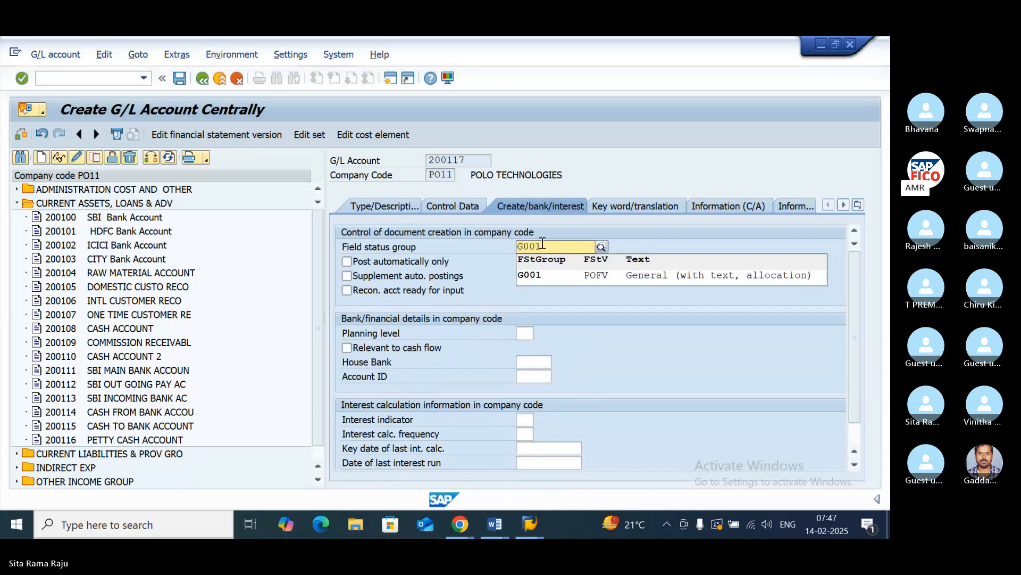
pyautogui.click(531, 274)
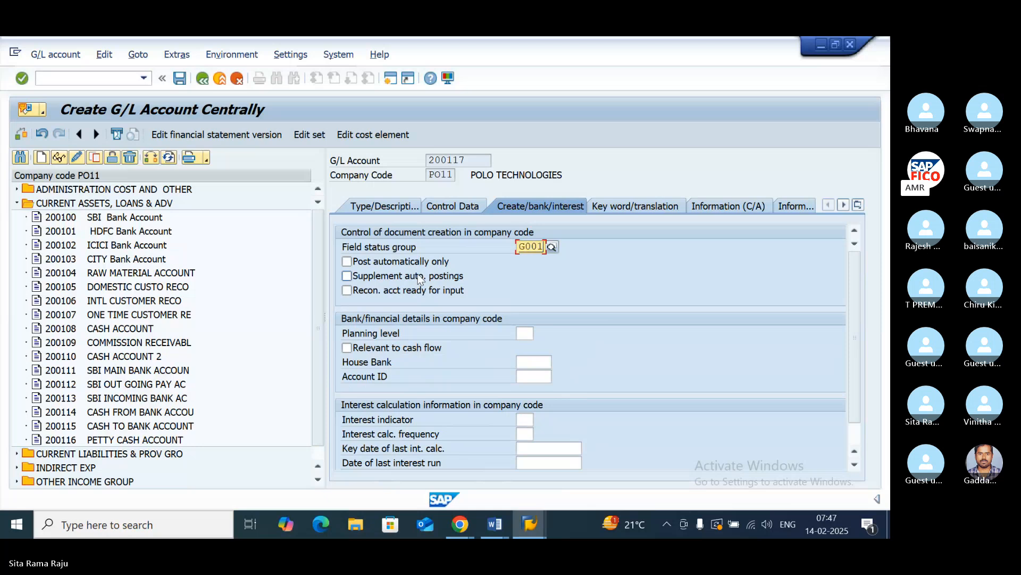
pyautogui.click(347, 261)
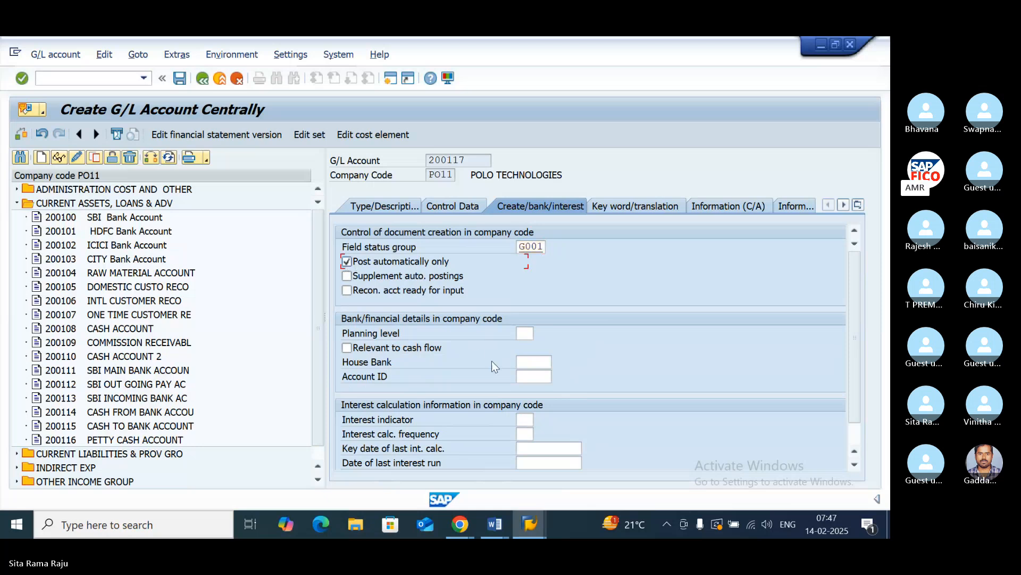
pyautogui.click(181, 80)
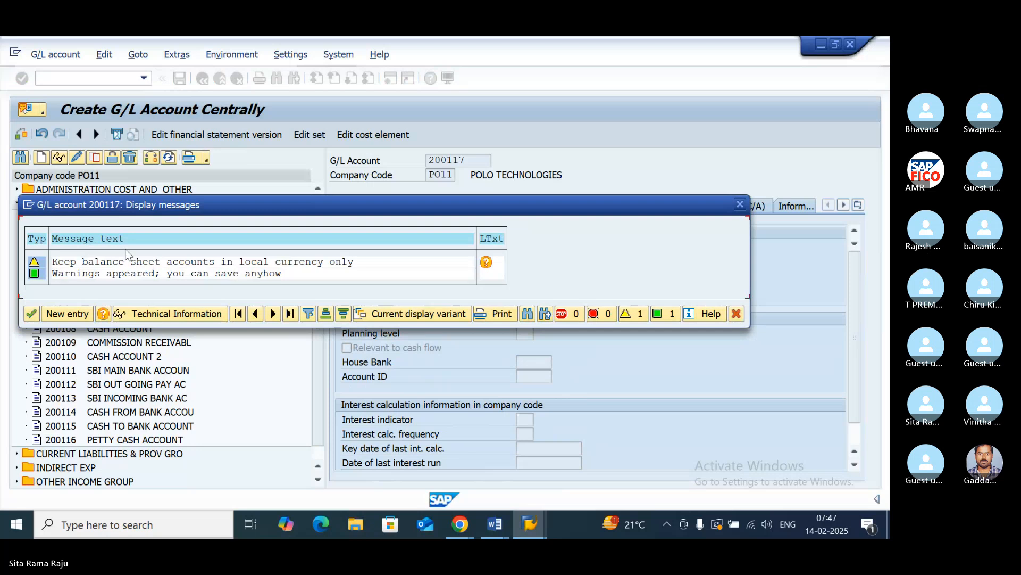
pyautogui.click(33, 314)
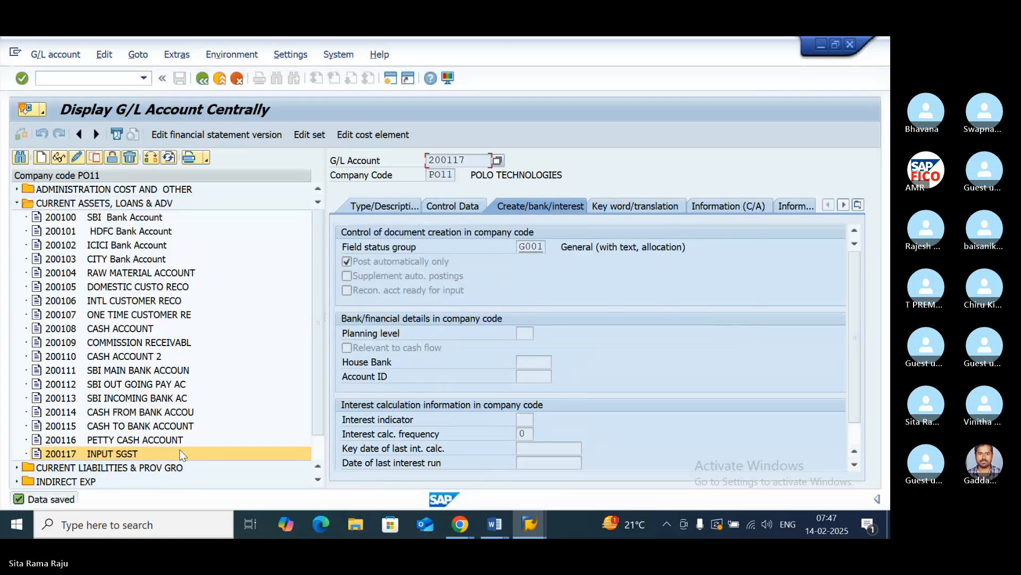
# - Start G/L account 200118 in company code PO11 as a balance sheet account in group CURRENT ASSETS, LOANS & ADV
pyautogui.click(41, 157)
pyautogui.write('2')
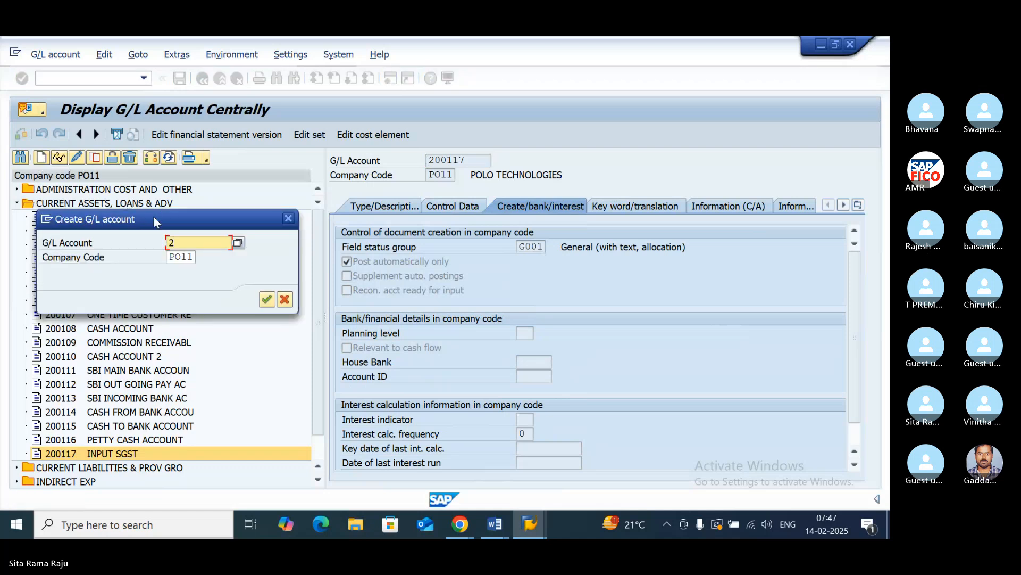
pyautogui.write('00118')
pyautogui.click(267, 300)
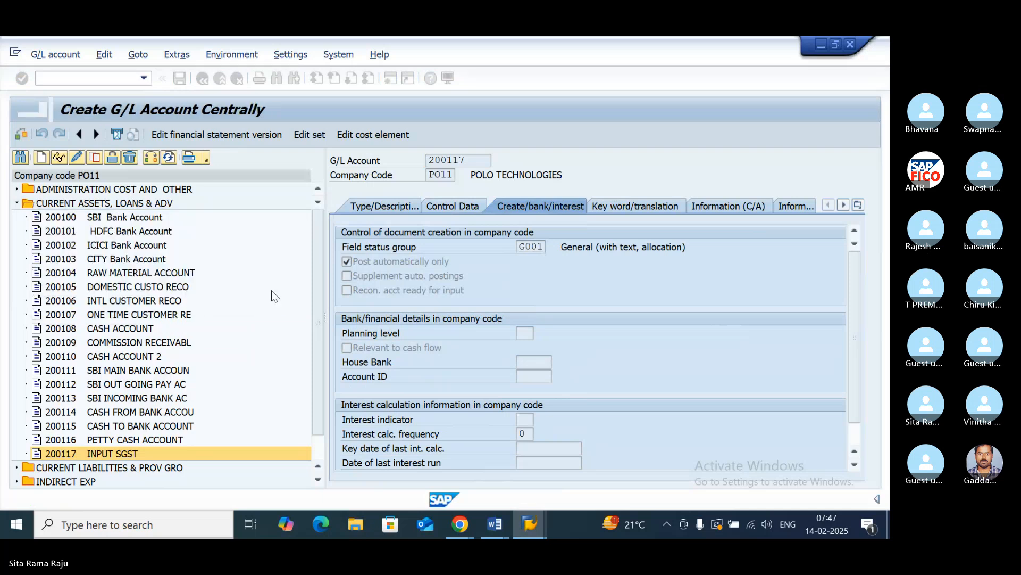
pyautogui.click(386, 205)
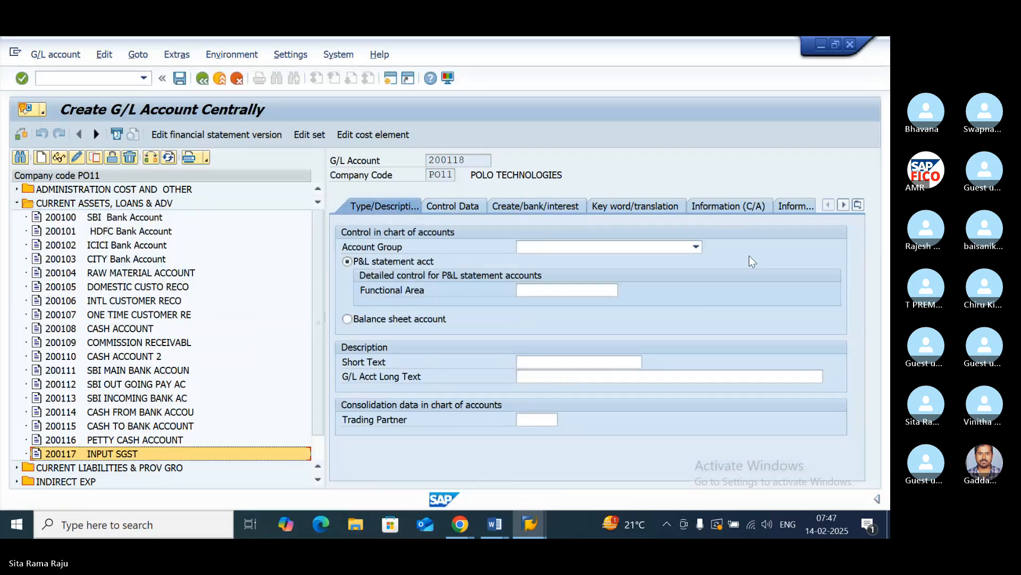
pyautogui.click(695, 247)
pyautogui.click(669, 292)
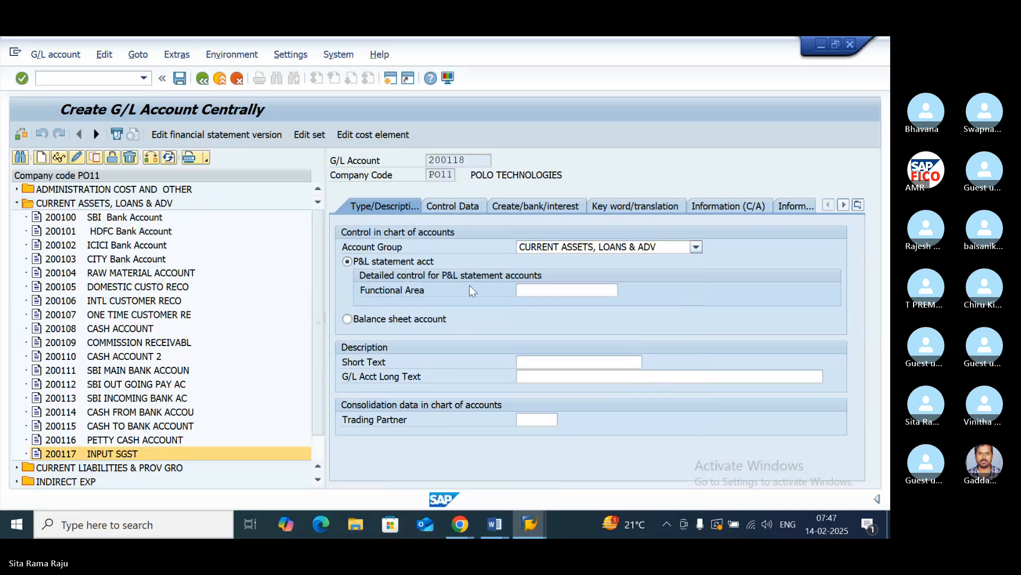
pyautogui.click(347, 319)
pyautogui.click(552, 362)
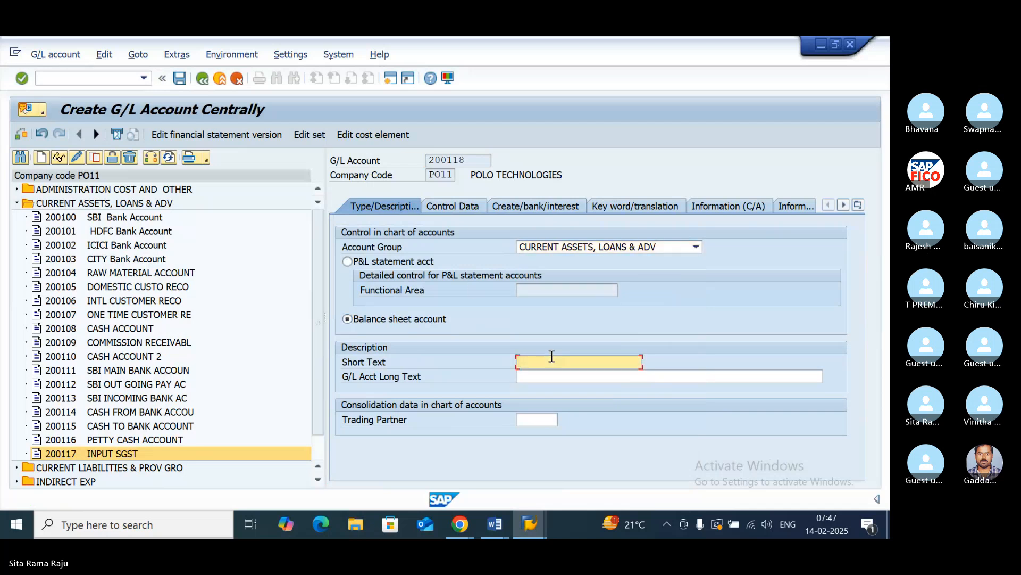
# - Enter "INPUT CGST" as both the short text and the long text of G/L account 200118
pyautogui.write('INPUT CGST')
pyautogui.click(569, 382)
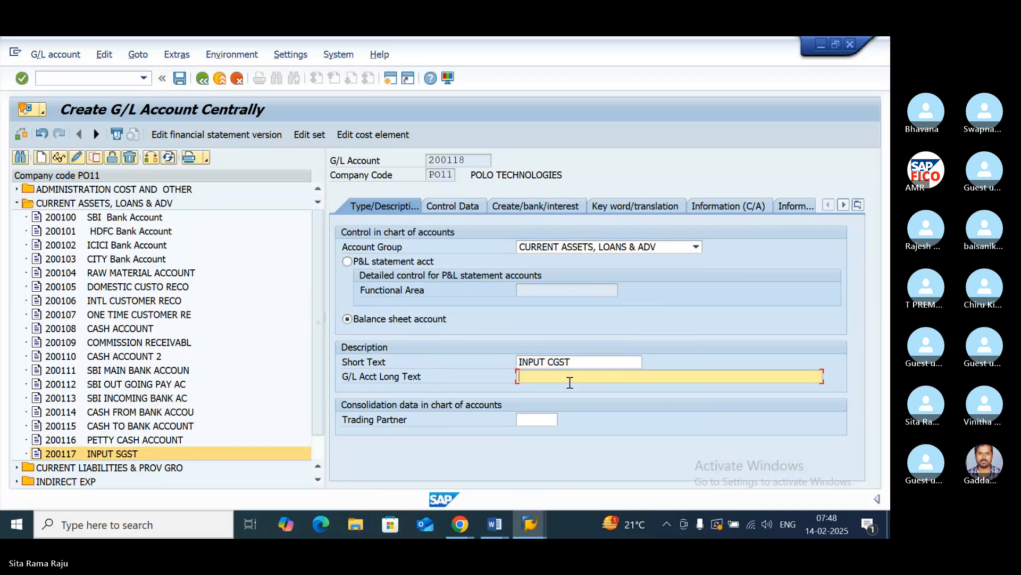
pyautogui.write('INPUT')
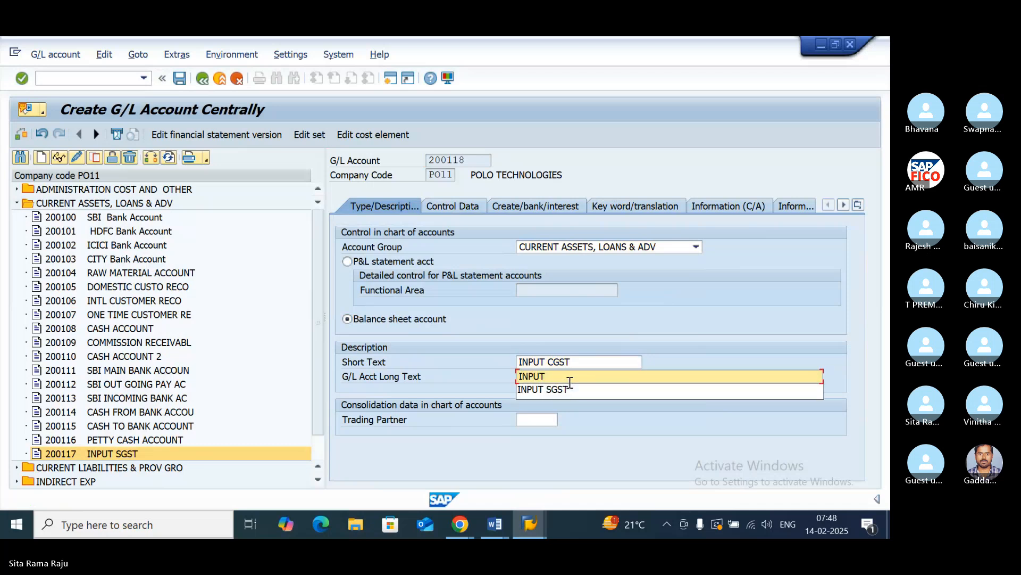
pyautogui.write(' CGST')
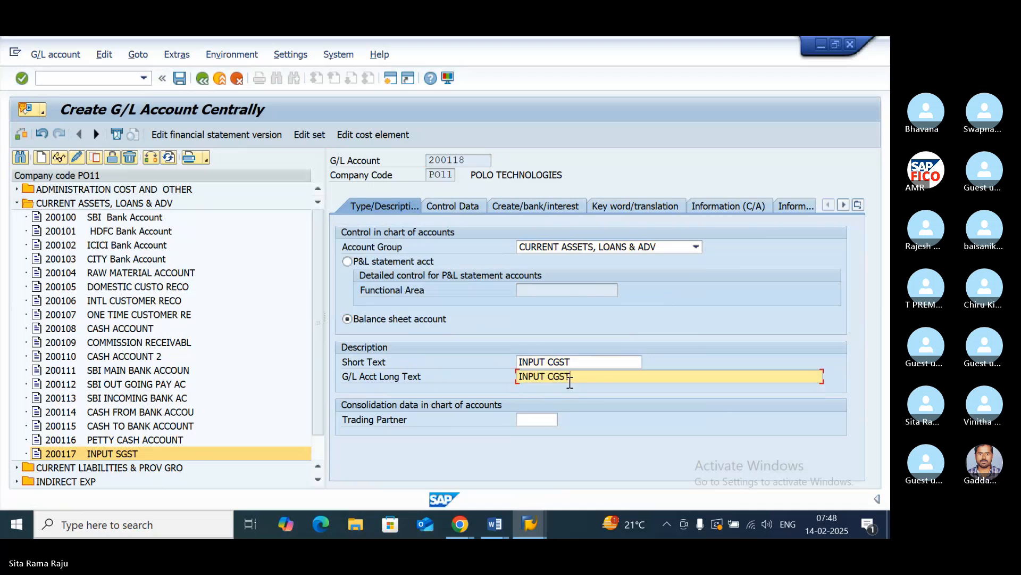
# - In the control data of G/L account 200118, assign tax category P1, enable line item display and set sort key 001
pyautogui.click(455, 208)
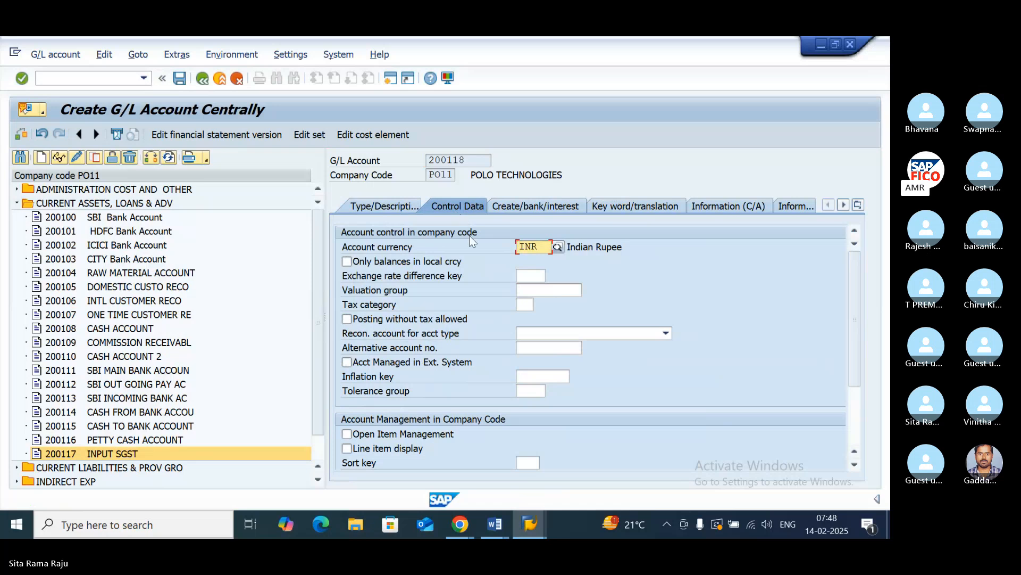
pyautogui.click(525, 304)
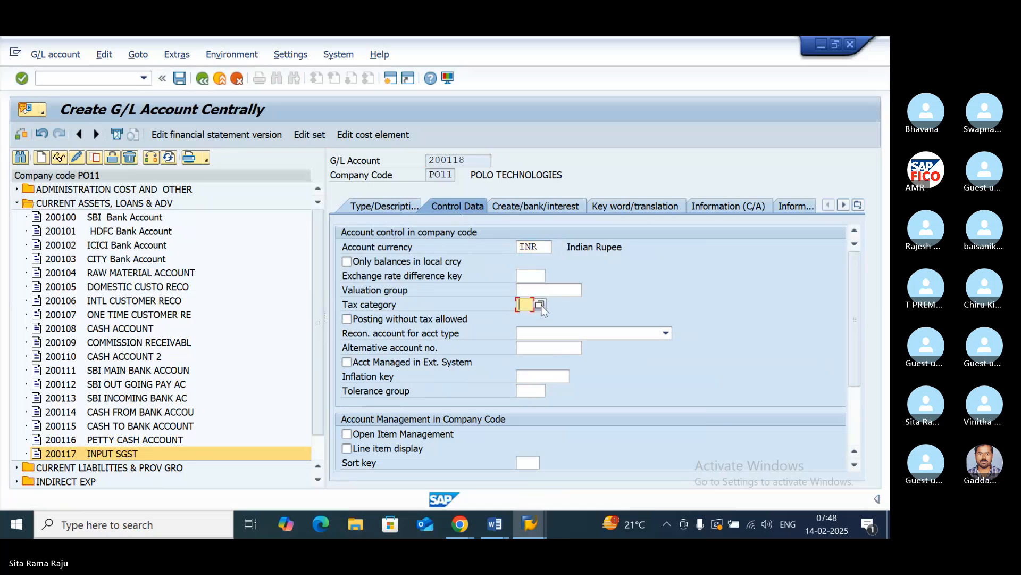
pyautogui.click(541, 305)
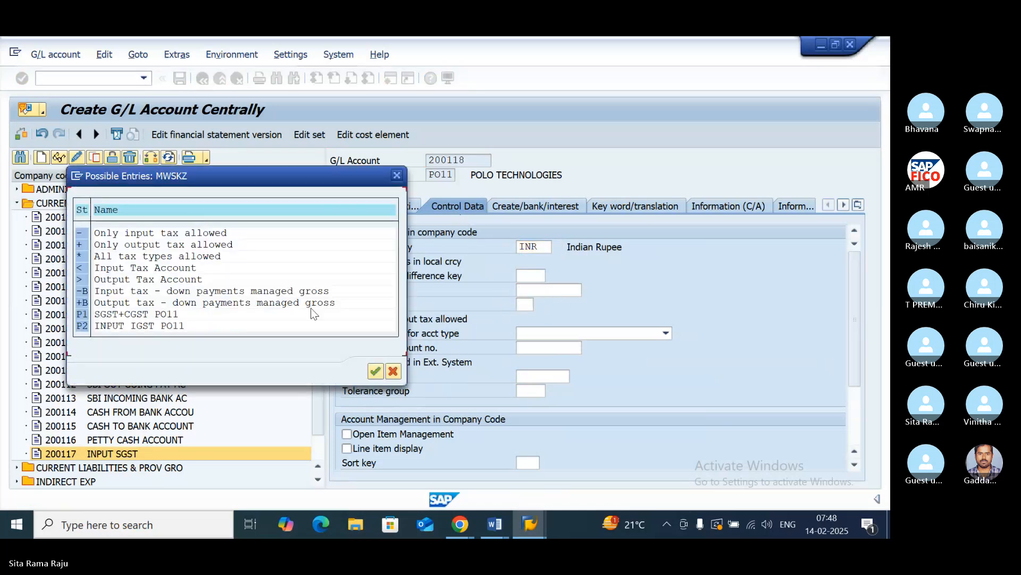
pyautogui.doubleClick(83, 316)
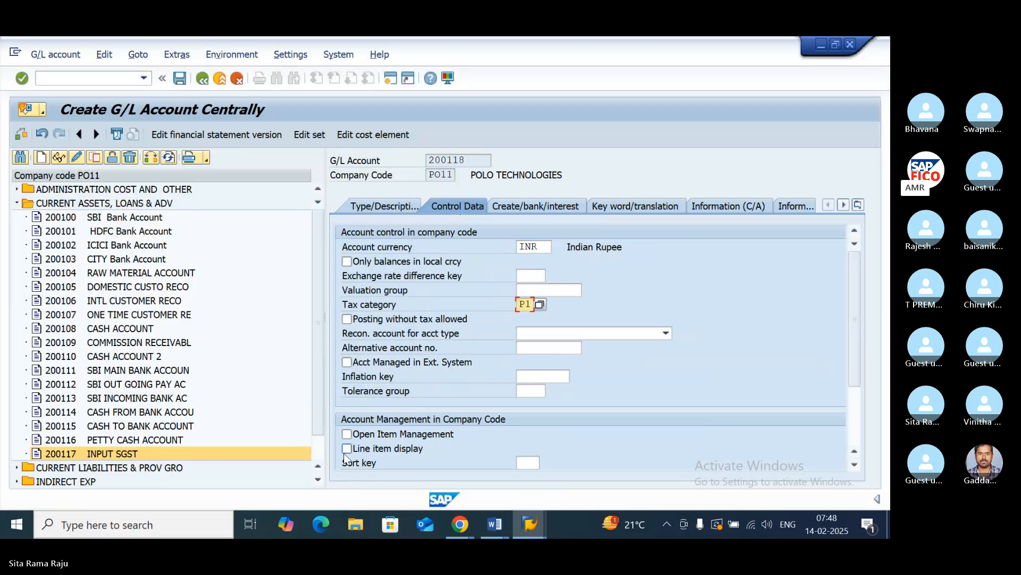
pyautogui.click(347, 449)
pyautogui.click(528, 462)
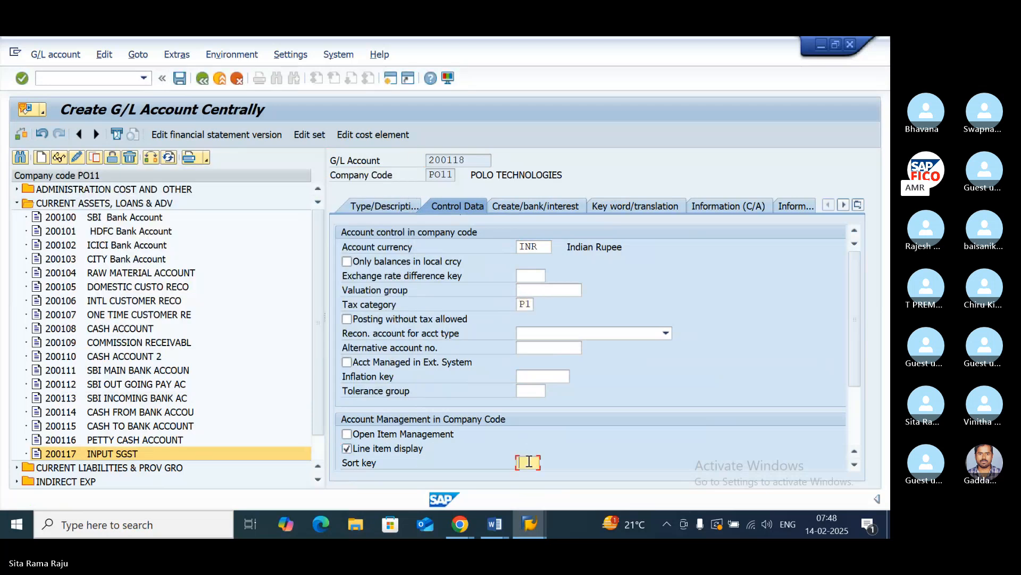
pyautogui.write('001')
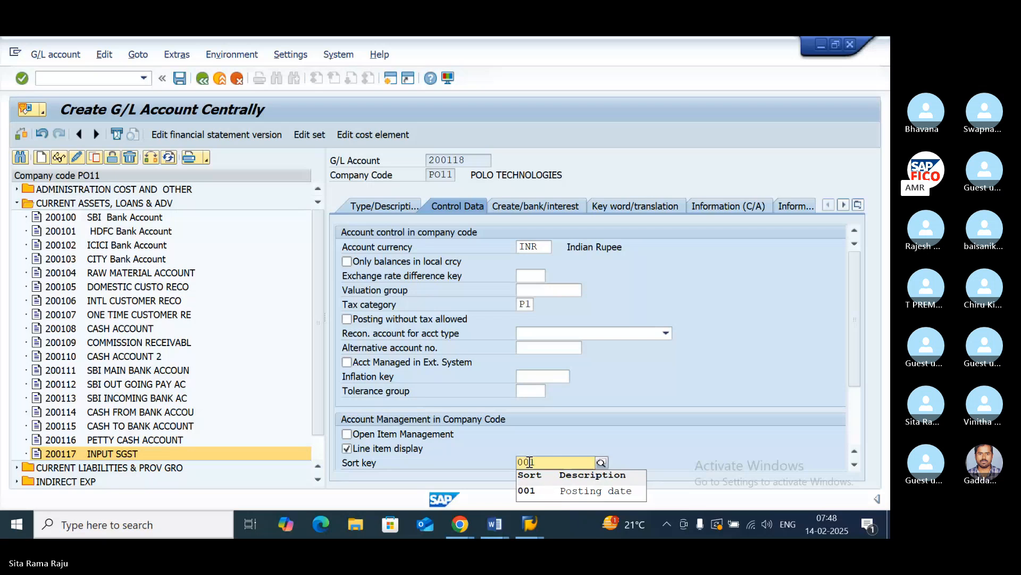
# - Assign field status group G001, enable Post automatically only, and save G/L account 200118 despite any warnings
pyautogui.click(526, 205)
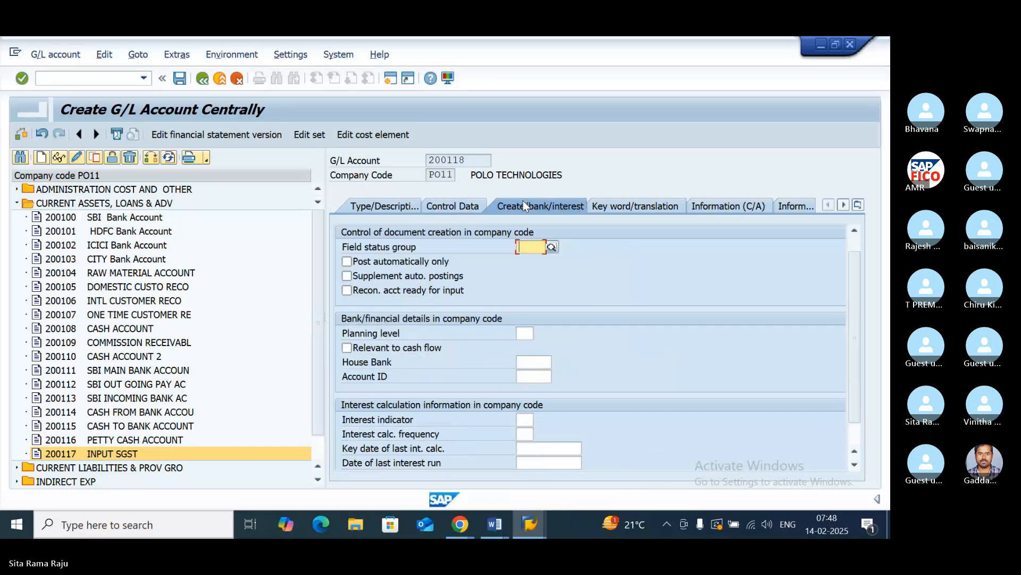
pyautogui.write('G001')
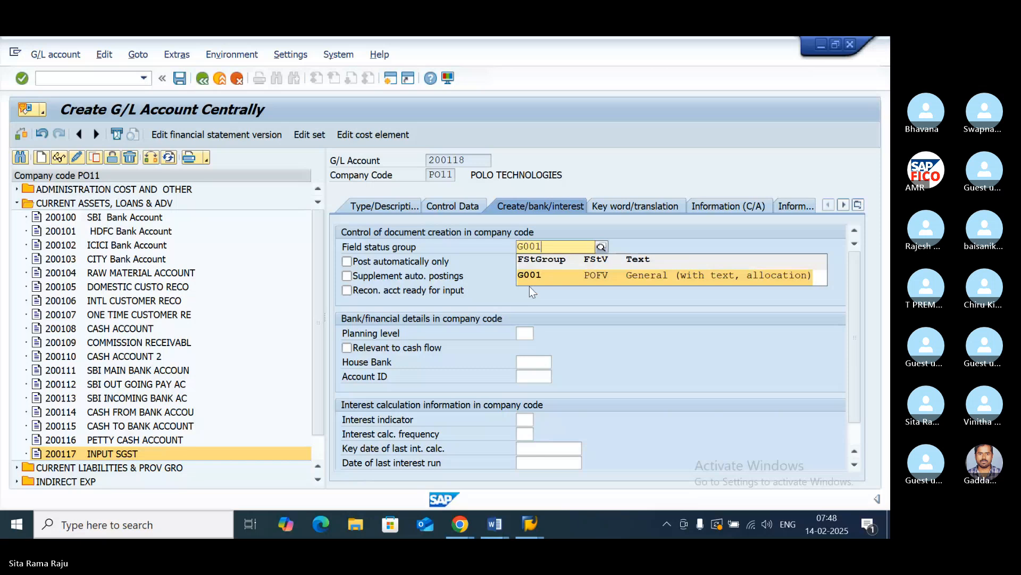
pyautogui.press('Return')
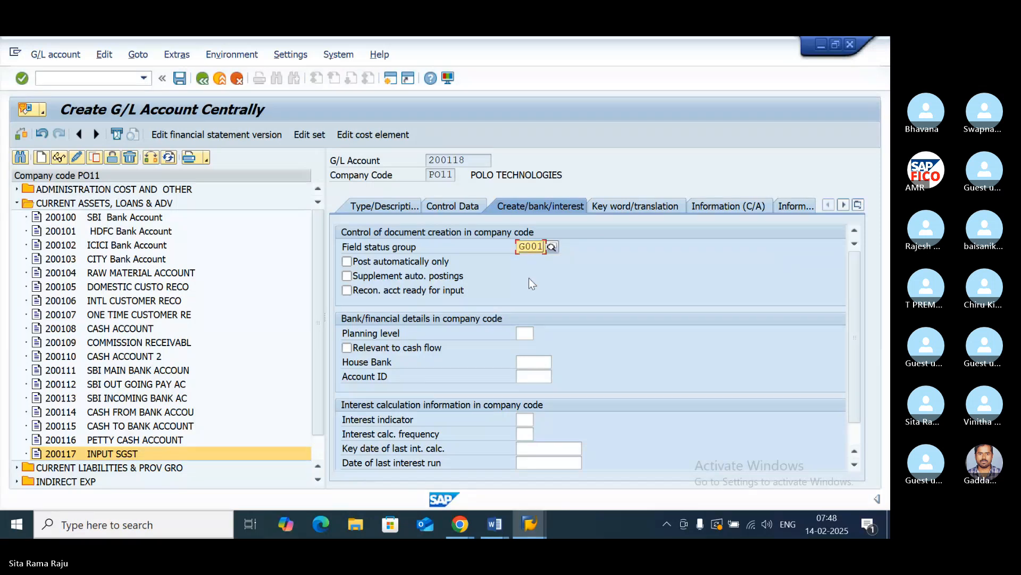
pyautogui.click(345, 263)
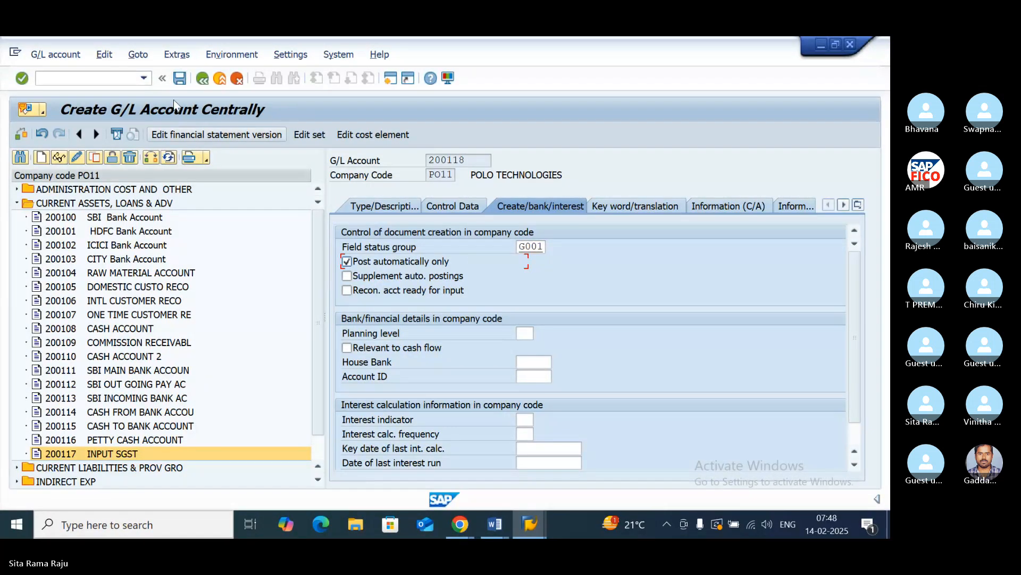
pyautogui.click(180, 78)
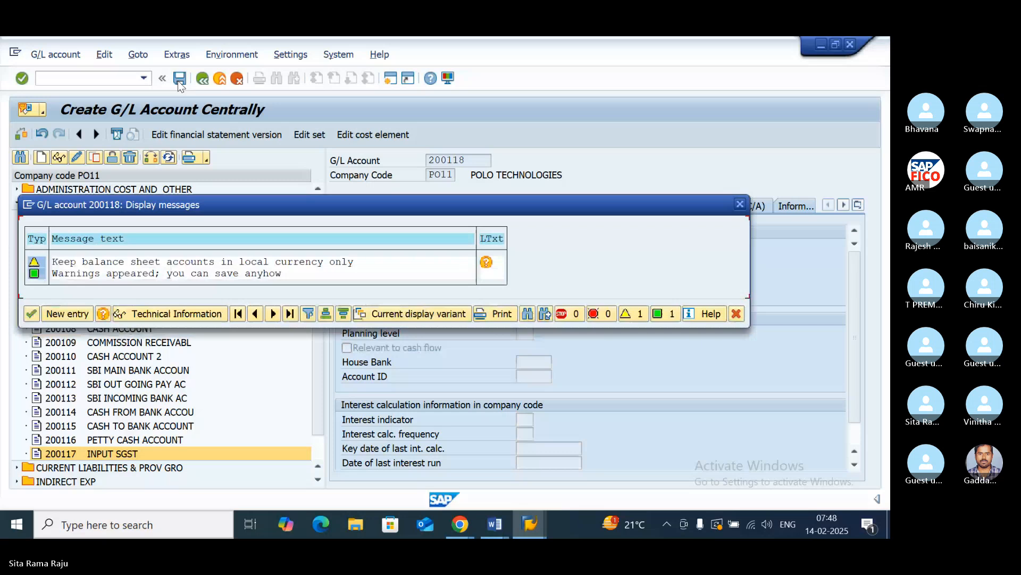
pyautogui.click(32, 315)
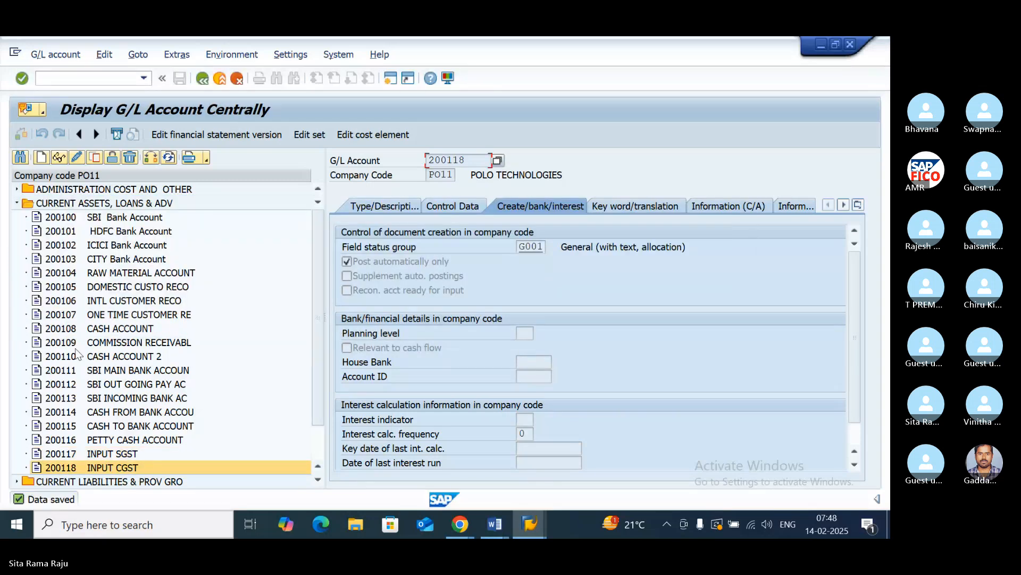
# - Start G/L account 200119 in company code PO11 as a balance sheet account in group CURRENT ASSETS, LOANS & ADV
pyautogui.click(42, 160)
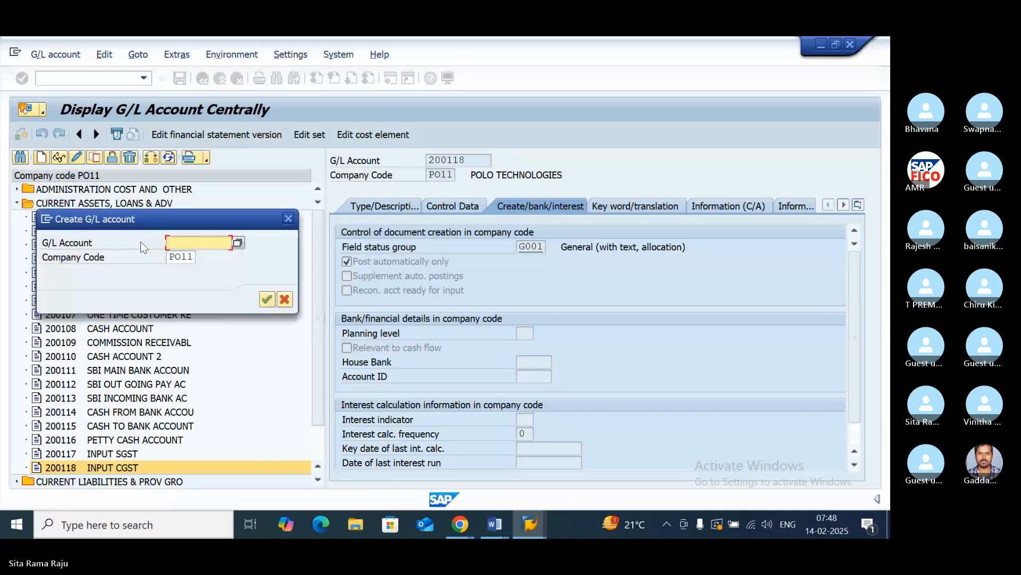
pyautogui.write('200')
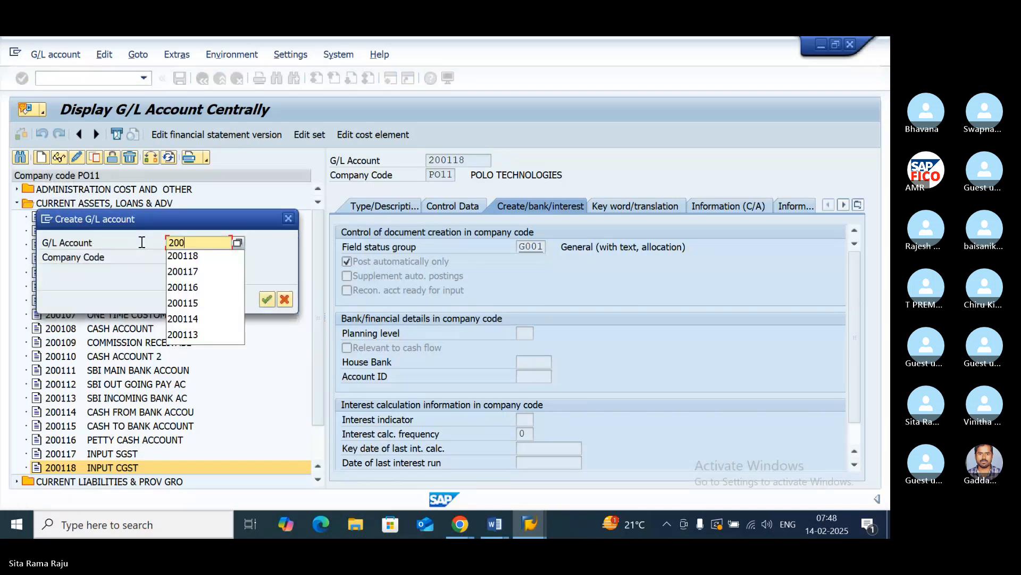
pyautogui.write('119')
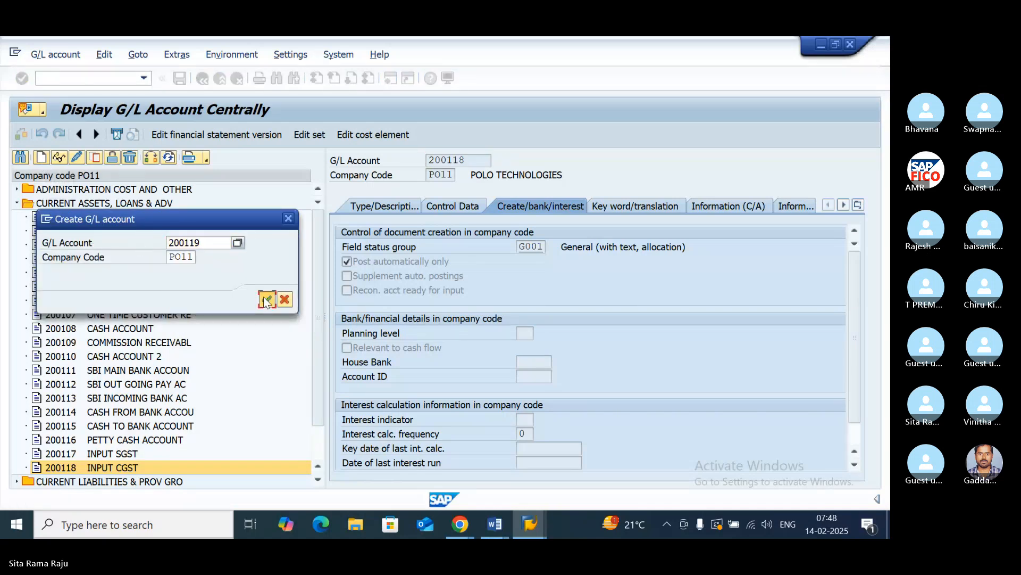
pyautogui.click(266, 300)
pyautogui.click(375, 207)
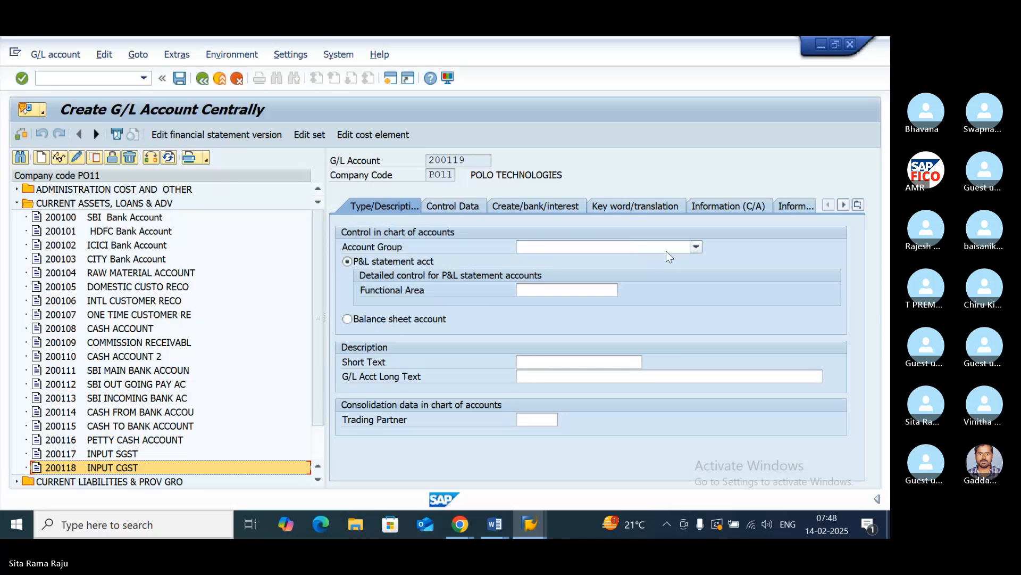
pyautogui.click(666, 251)
pyautogui.click(538, 292)
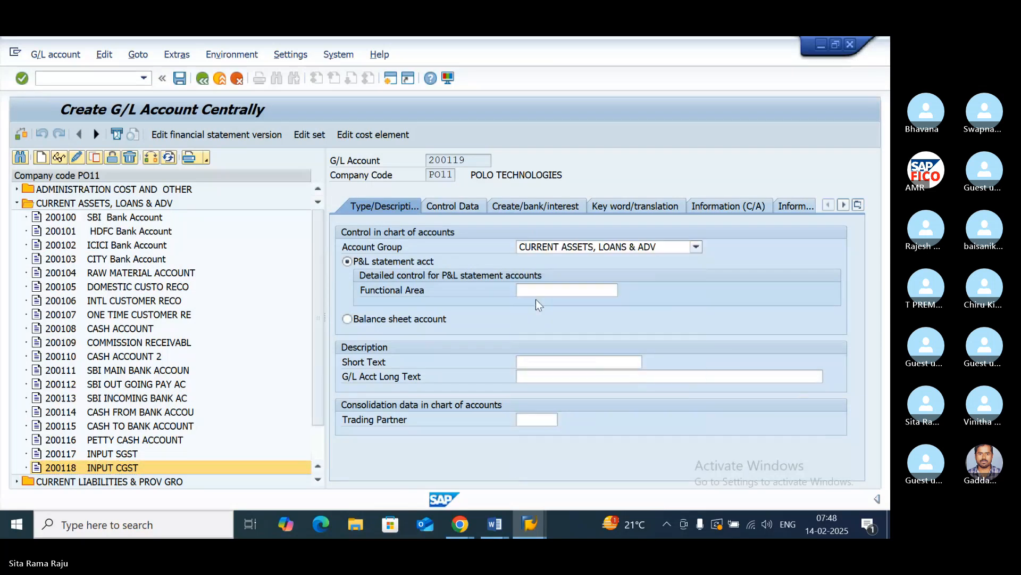
pyautogui.click(347, 319)
# - Enter "INPUT IGST" as both the short text and the long text of G/L account 200119
pyautogui.click(547, 362)
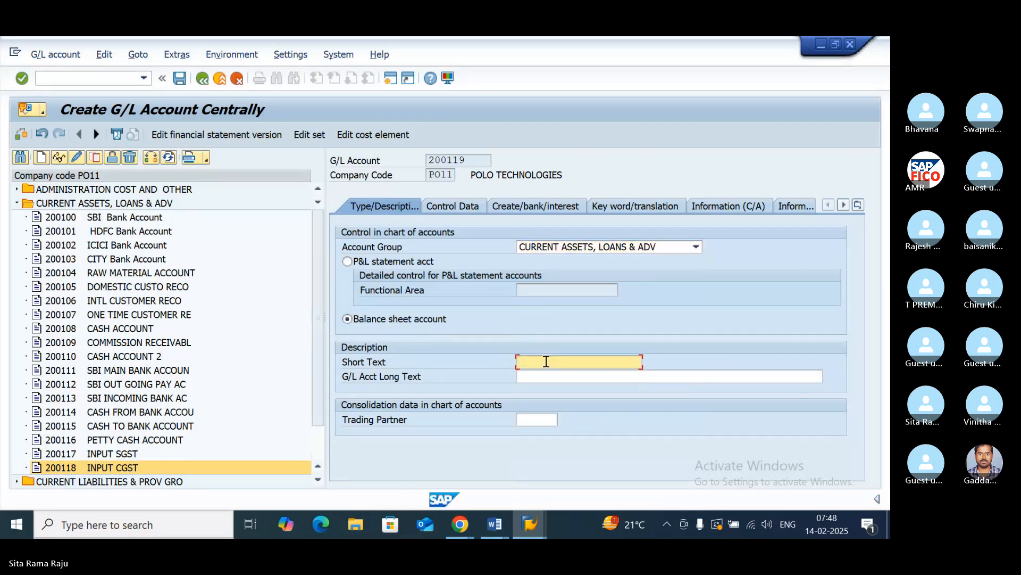
pyautogui.write('INPUT IGST')
pyautogui.click(559, 378)
pyautogui.write('INPUT IGST')
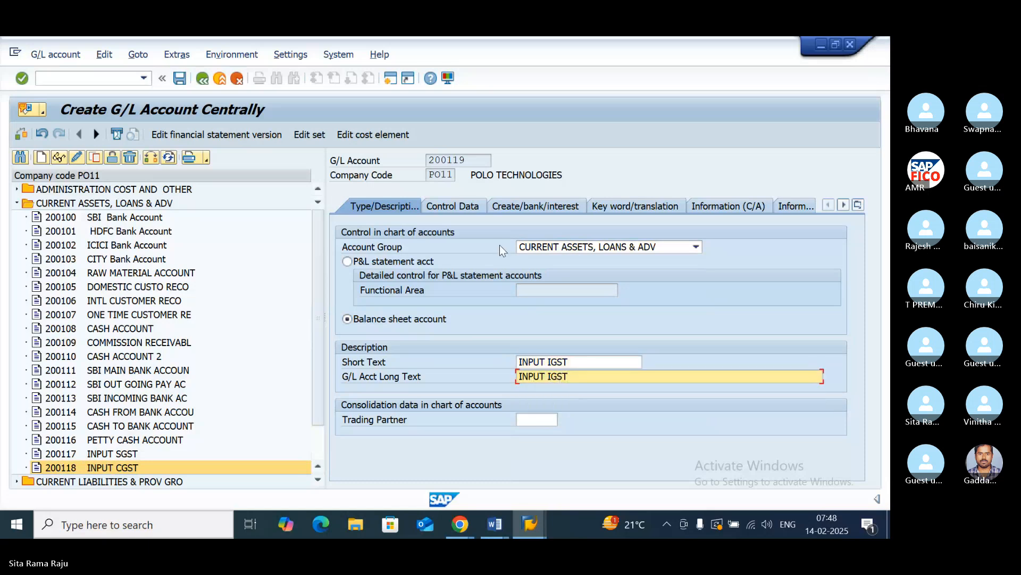
# - In the control data of G/L account 200119, assign tax category P2, enable line item display and set sort key 001
pyautogui.click(453, 206)
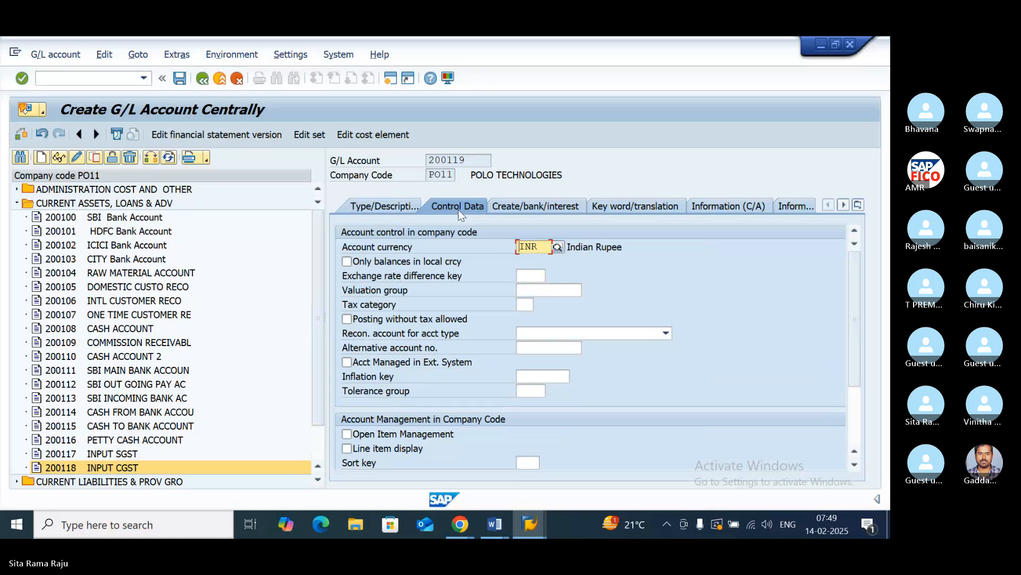
pyautogui.click(526, 304)
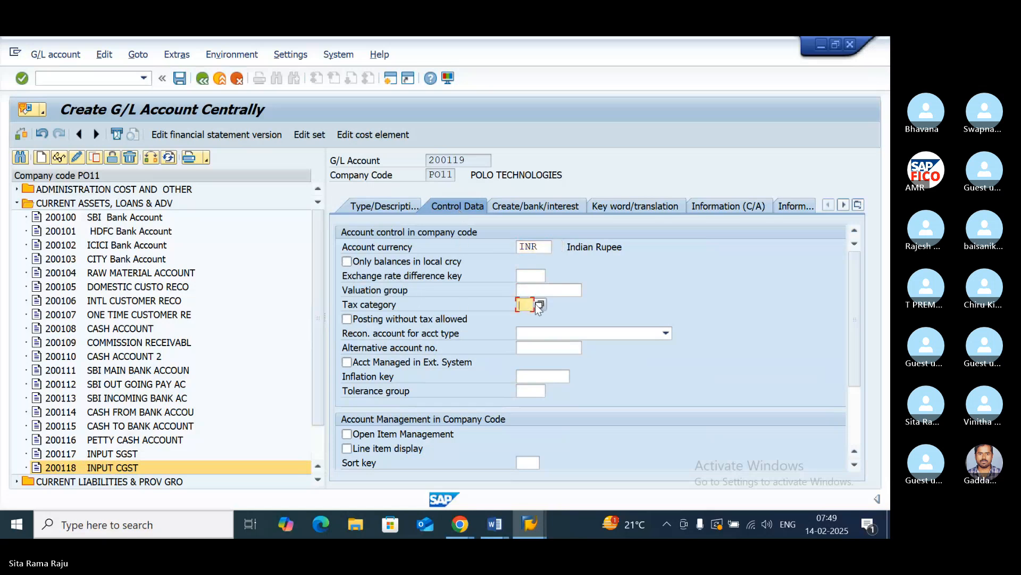
pyautogui.click(539, 304)
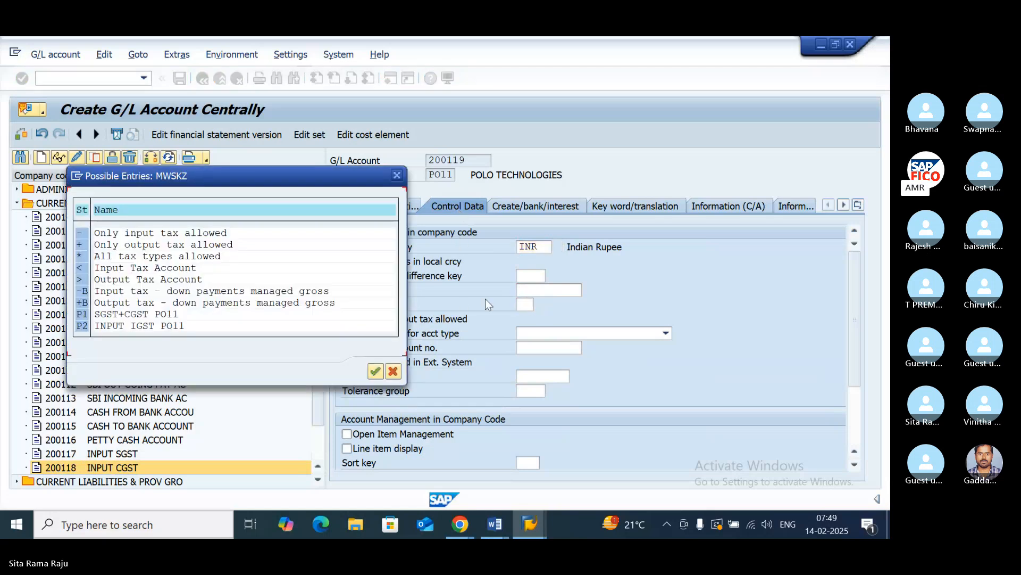
pyautogui.doubleClick(84, 324)
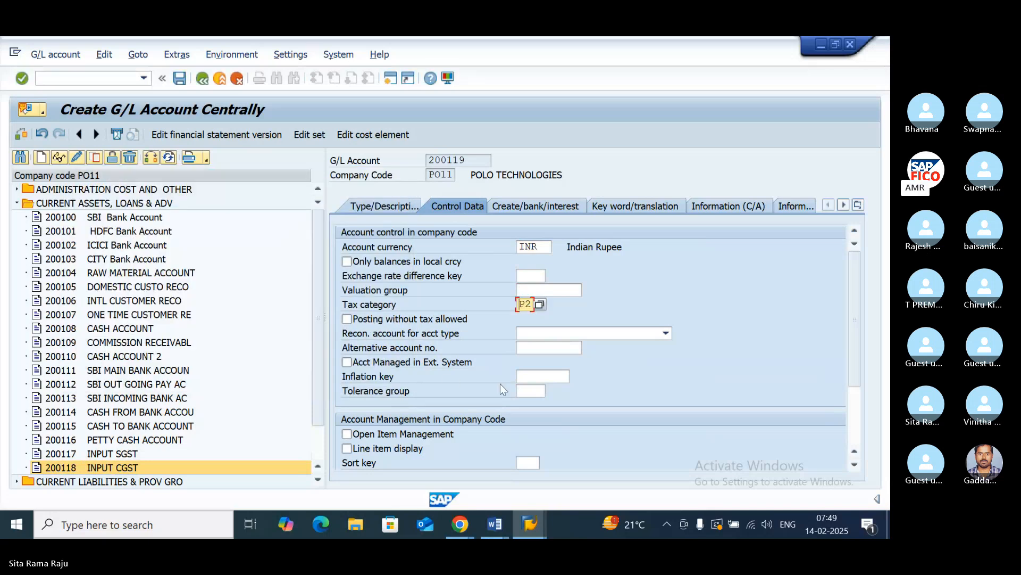
pyautogui.click(348, 447)
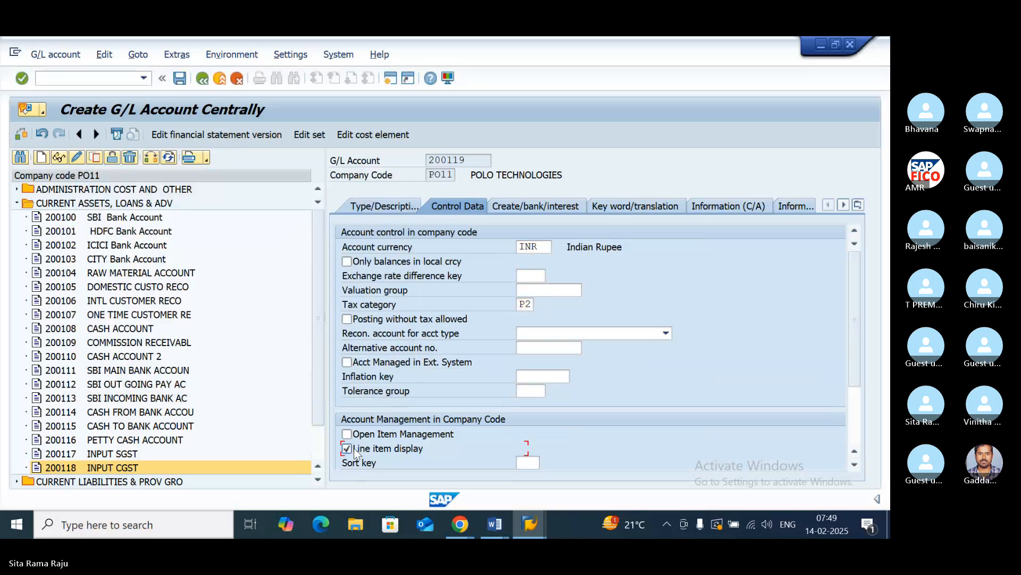
pyautogui.click(532, 463)
pyautogui.write('00')
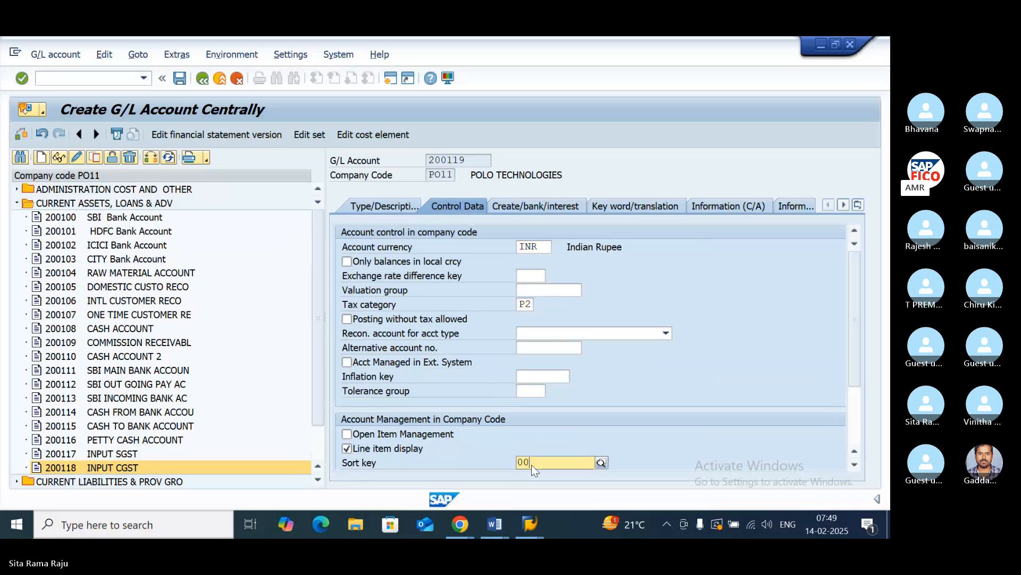
pyautogui.write('1')
pyautogui.press('Return')
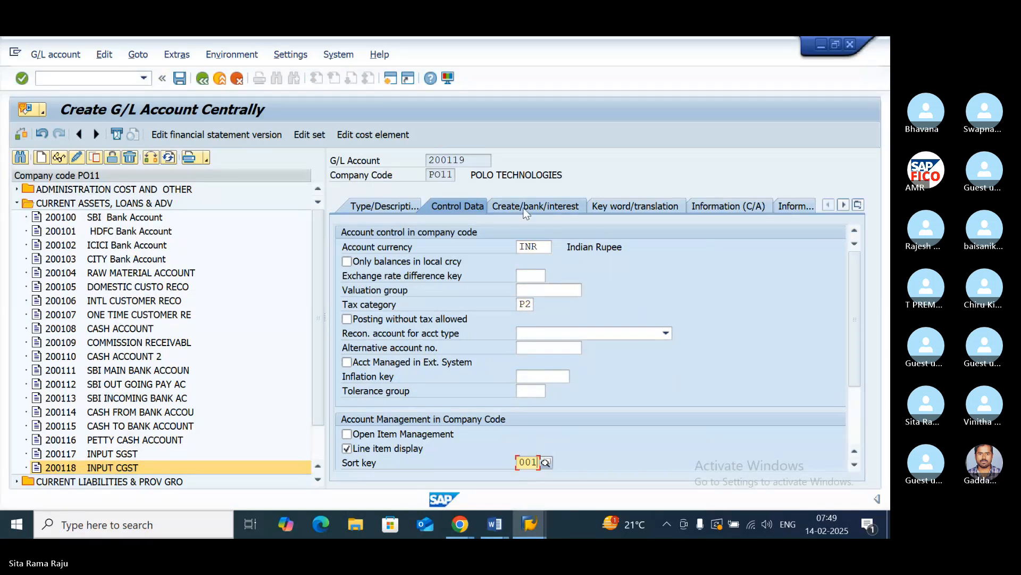
# - Assign field status group G001, enable Post automatically only, and save G/L account 200119 despite any warnings
pyautogui.click(526, 212)
pyautogui.write('G001')
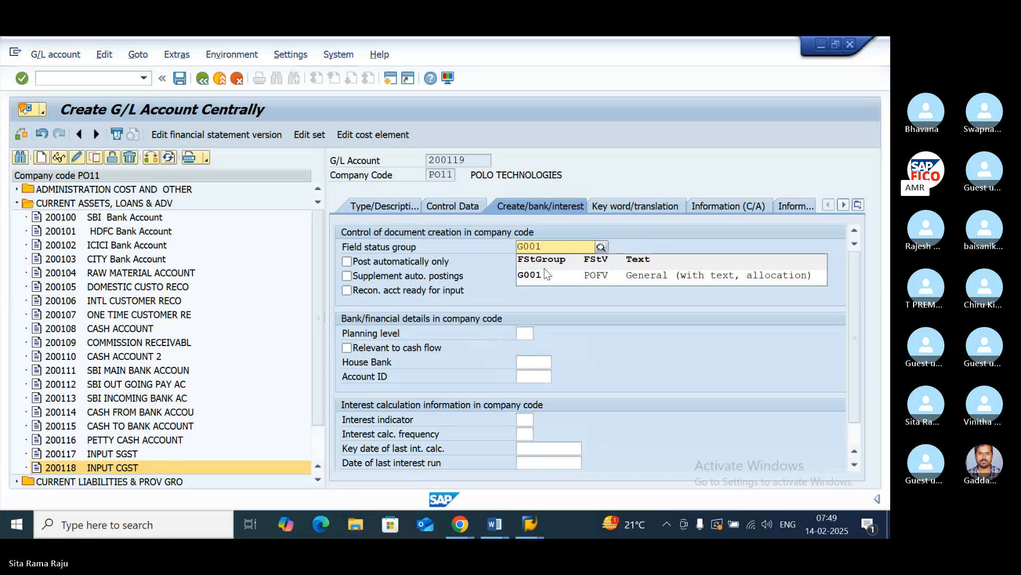
pyautogui.click(544, 270)
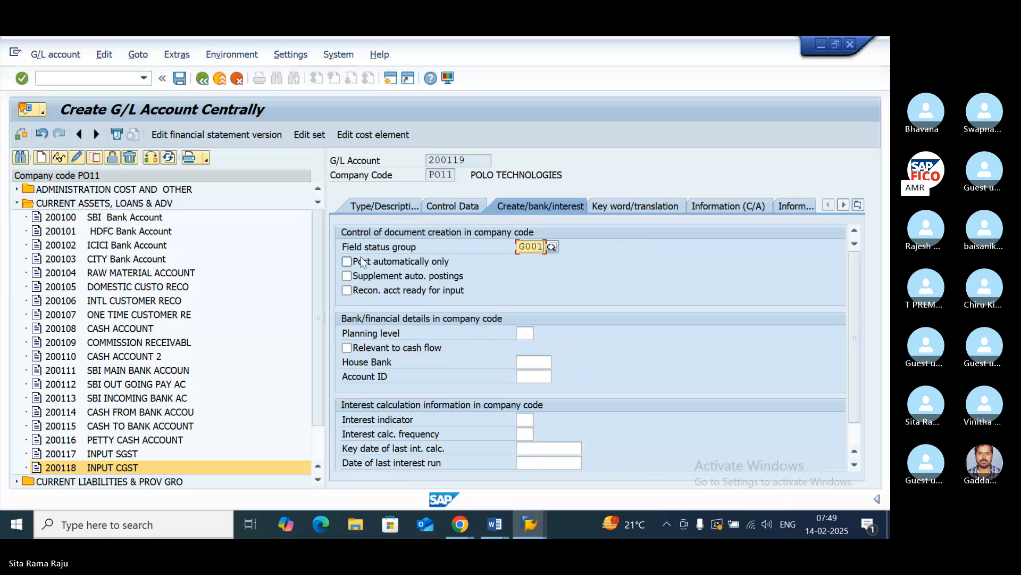
pyautogui.click(346, 261)
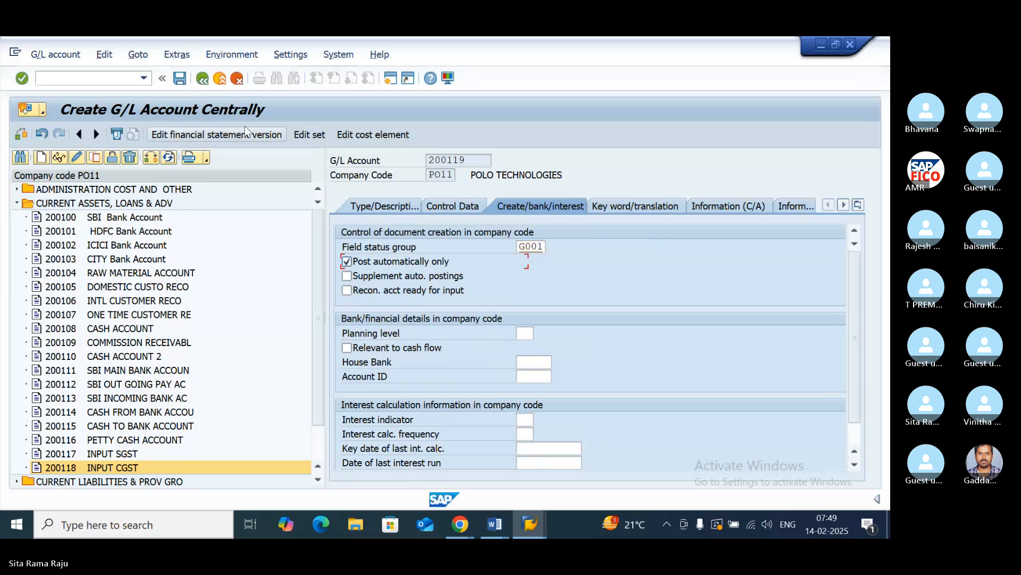
pyautogui.click(183, 80)
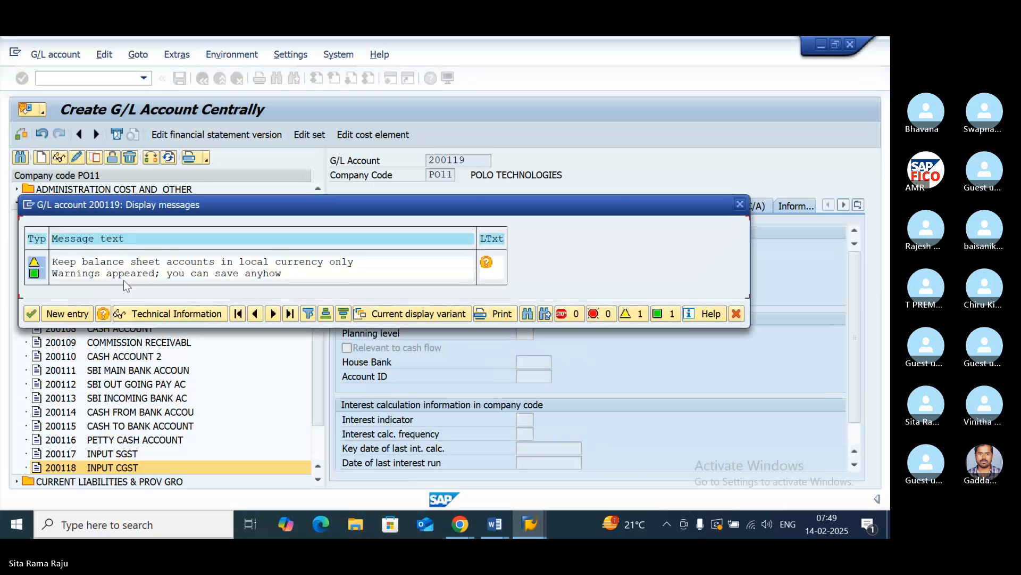
pyautogui.click(31, 313)
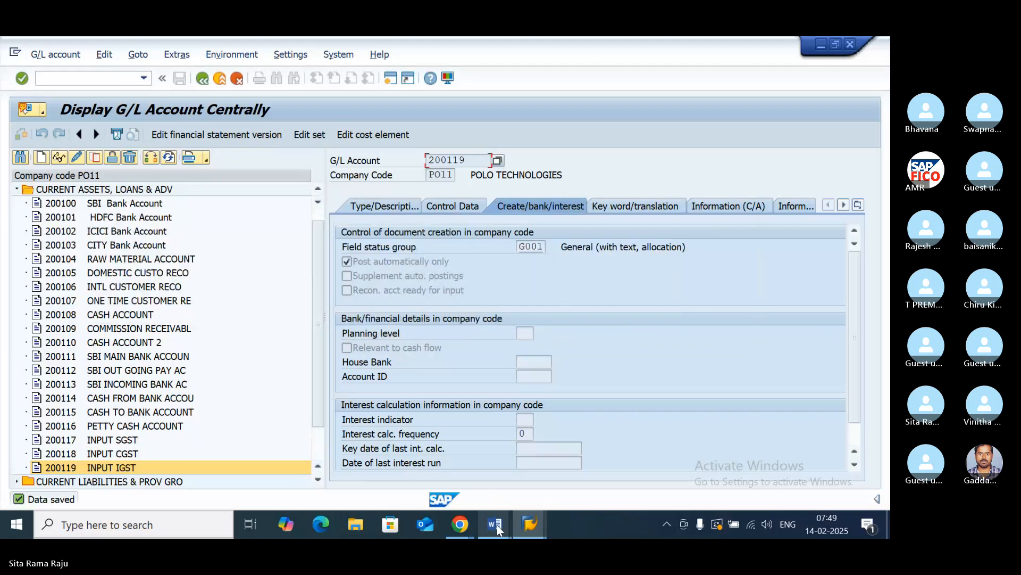
# - Switch to the Input GST notes in Word and check the configuration list for the next G/L account to create
pyautogui.moveTo(500, 525)
pyautogui.click(553, 479)
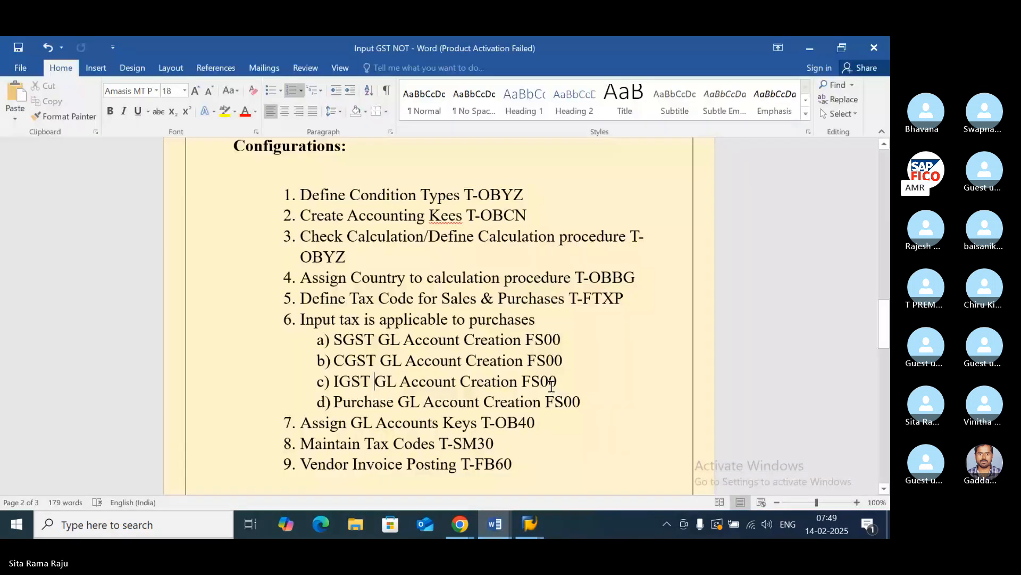
pyautogui.scroll(-2, 551, 385)
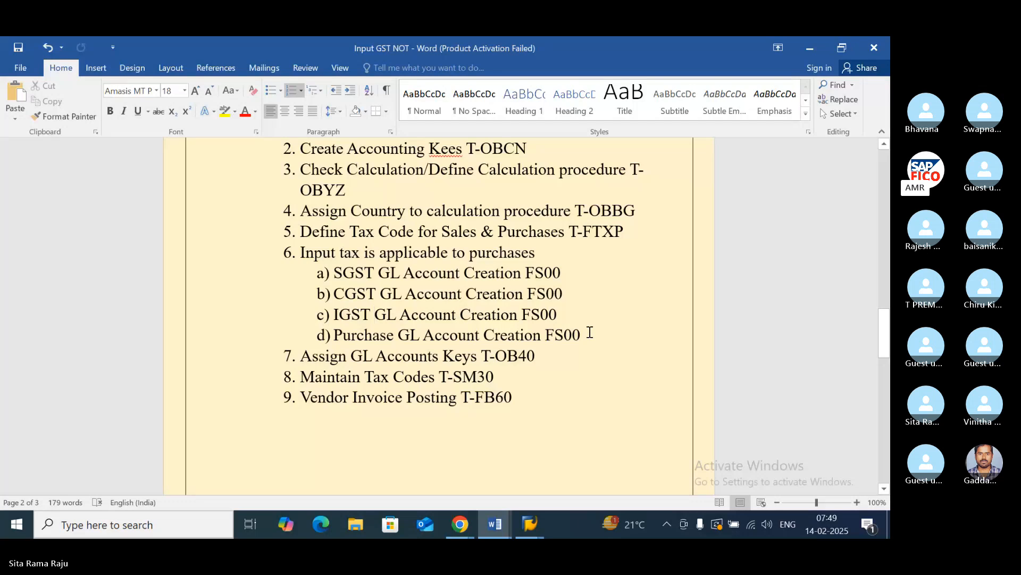
# - Switch back to the SAP G/L account display, collapse the current assets group and expand the ADMINISTRATION COST AND OTHER account group
pyautogui.click(590, 333)
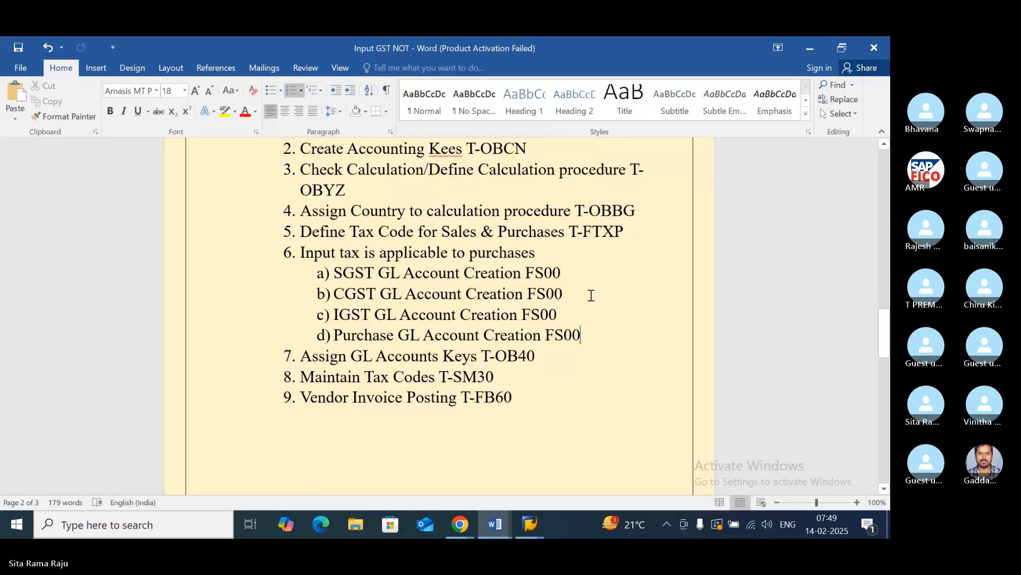
pyautogui.moveTo(530, 524)
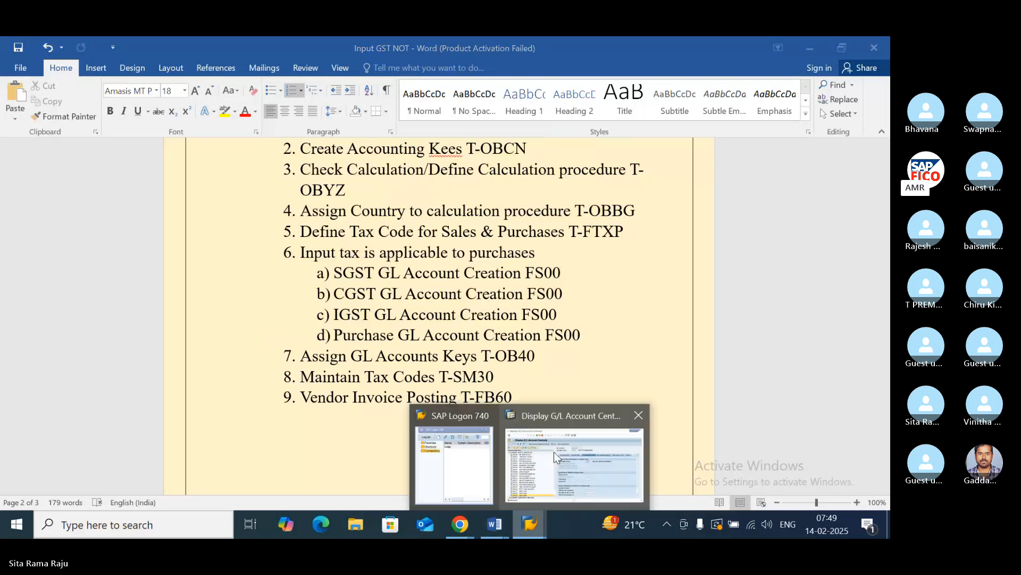
pyautogui.click(554, 420)
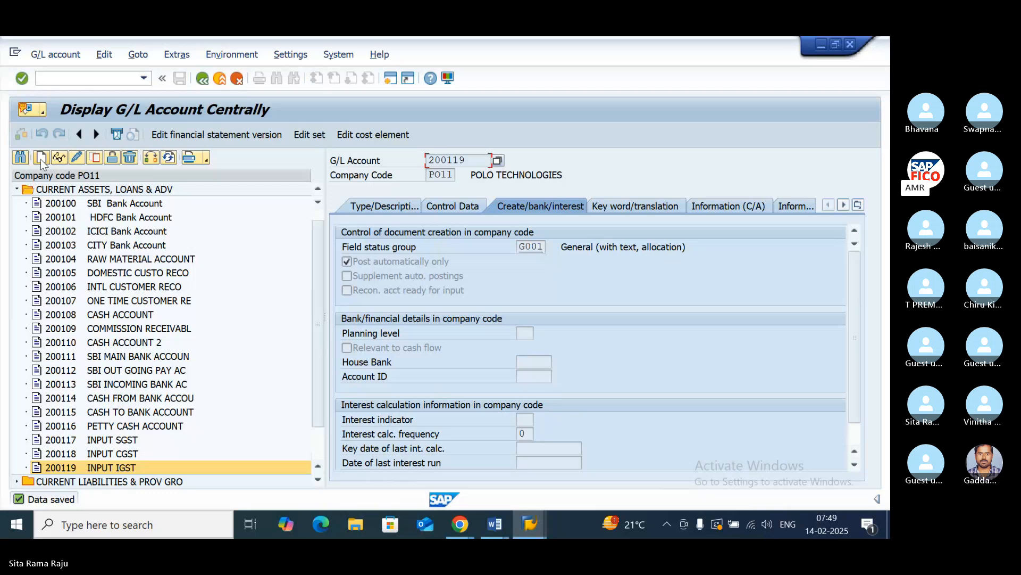
pyautogui.click(17, 190)
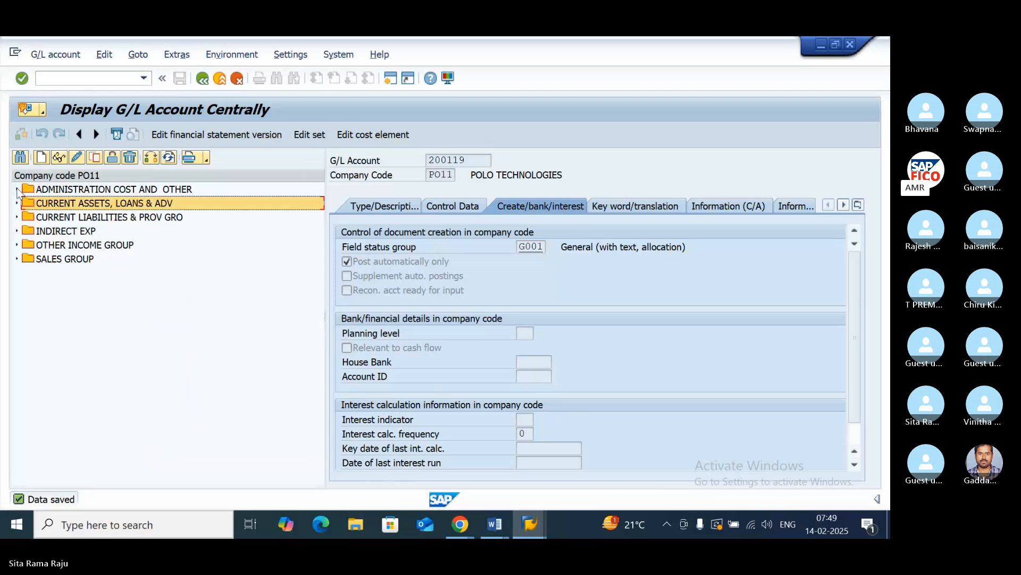
pyautogui.click(17, 189)
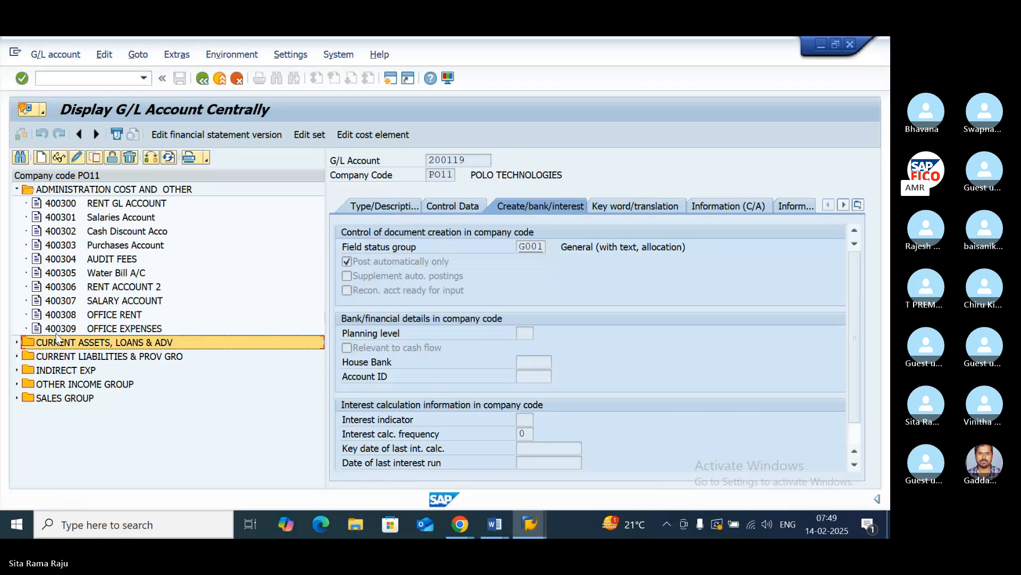
# - Start a new G/L account numbered 400310 in company code PO11
pyautogui.click(41, 158)
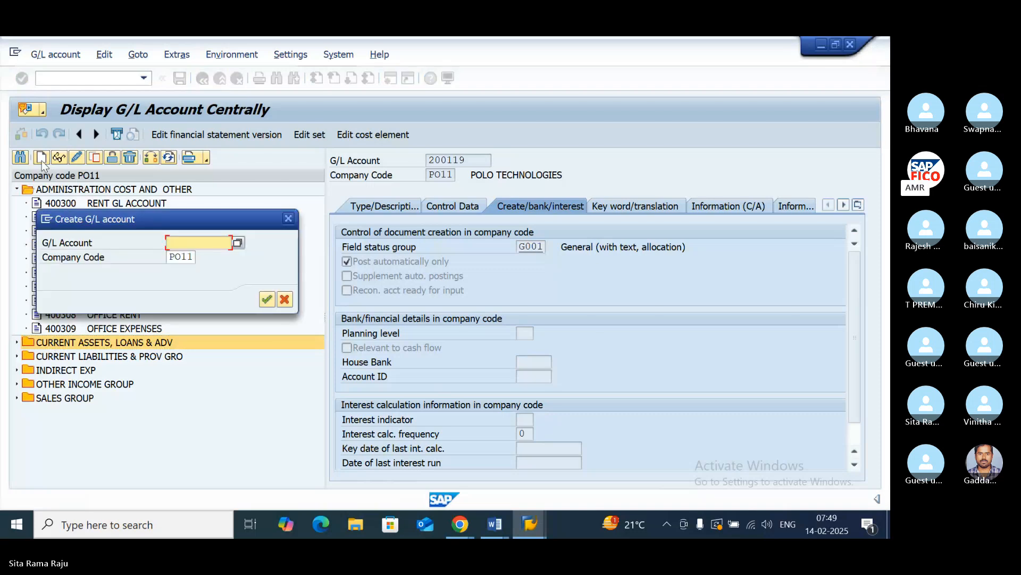
pyautogui.write('400')
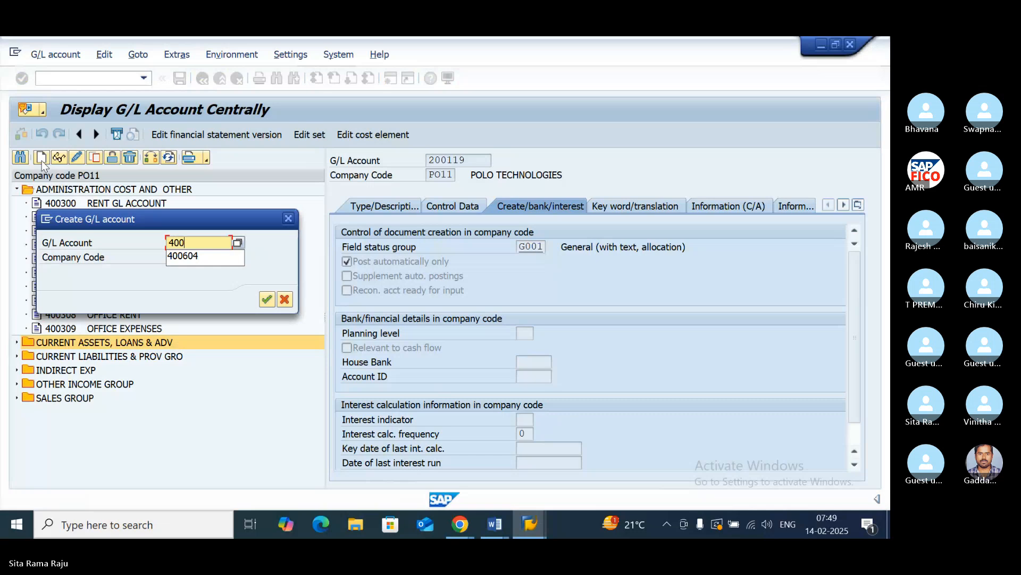
pyautogui.write('310')
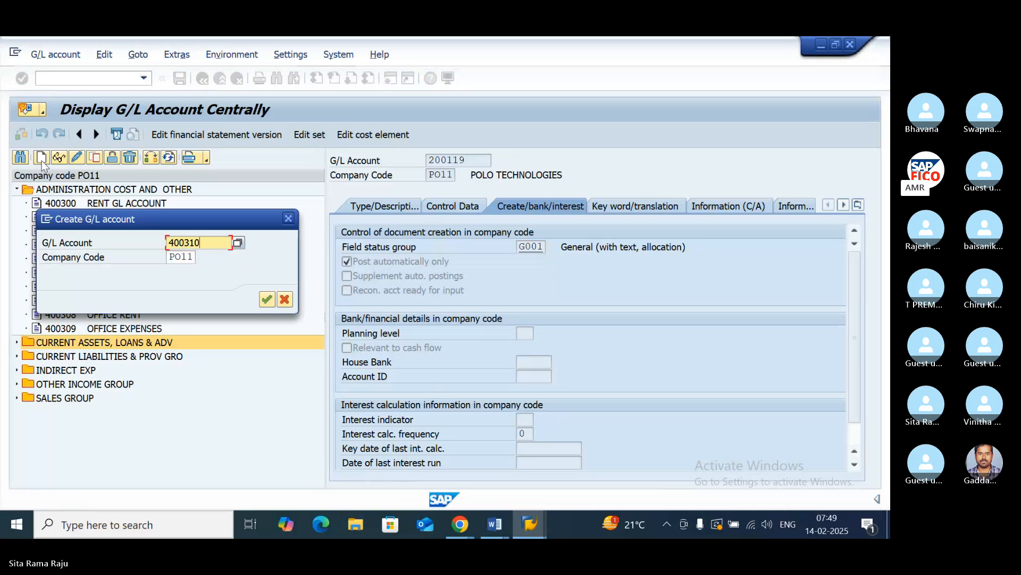
pyautogui.click(266, 299)
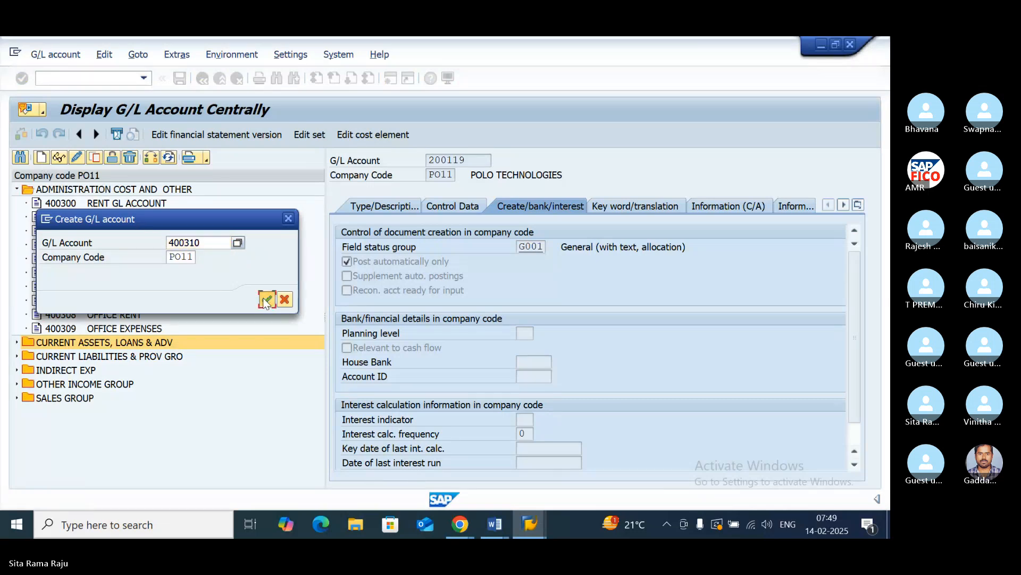
# - Assign G/L account 400310 to account group ADMINISTRATION COST AND OTHER and classify it as a P&L statement account
pyautogui.click(372, 205)
pyautogui.click(696, 248)
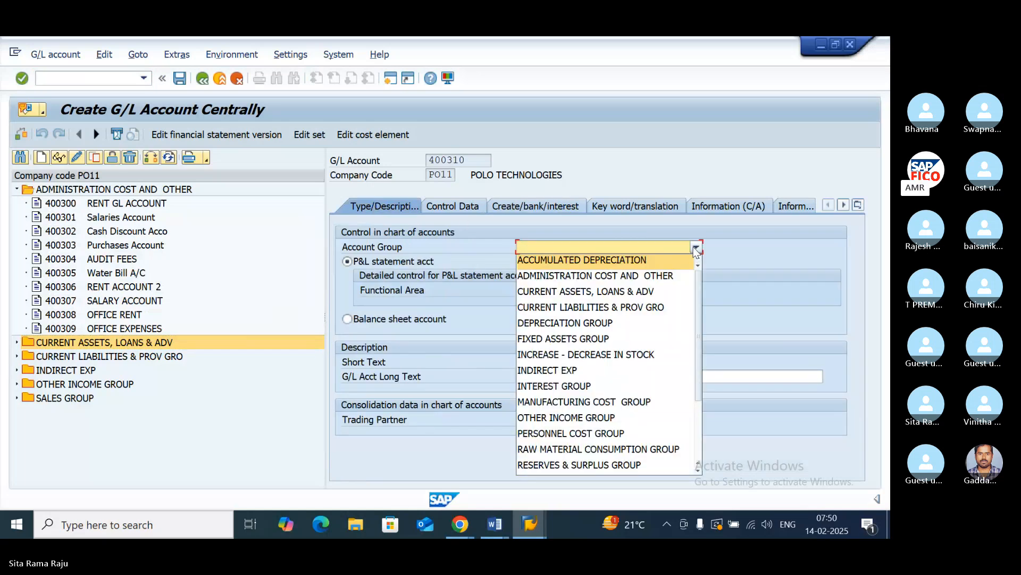
pyautogui.click(635, 275)
pyautogui.click(347, 318)
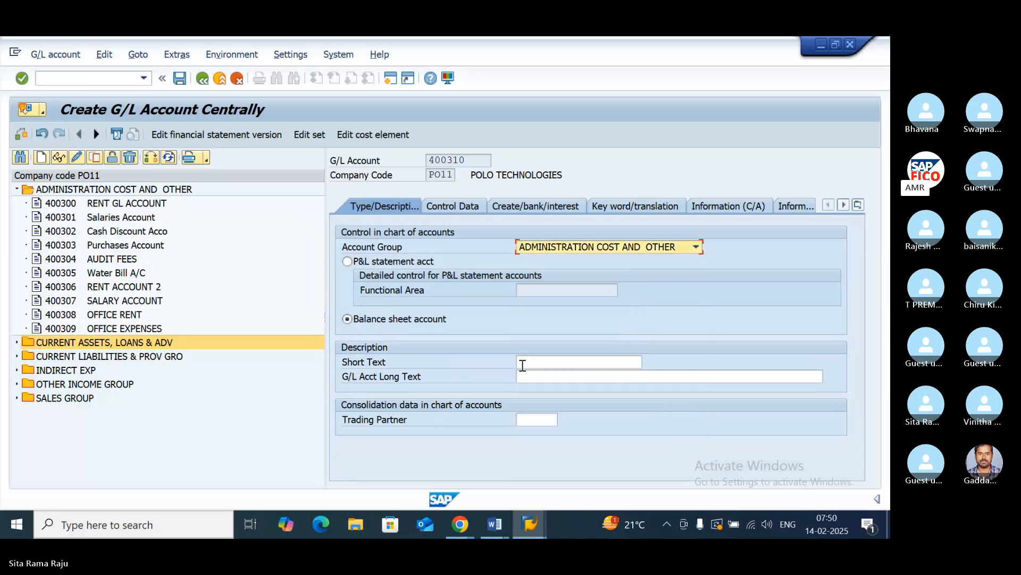
pyautogui.click(542, 362)
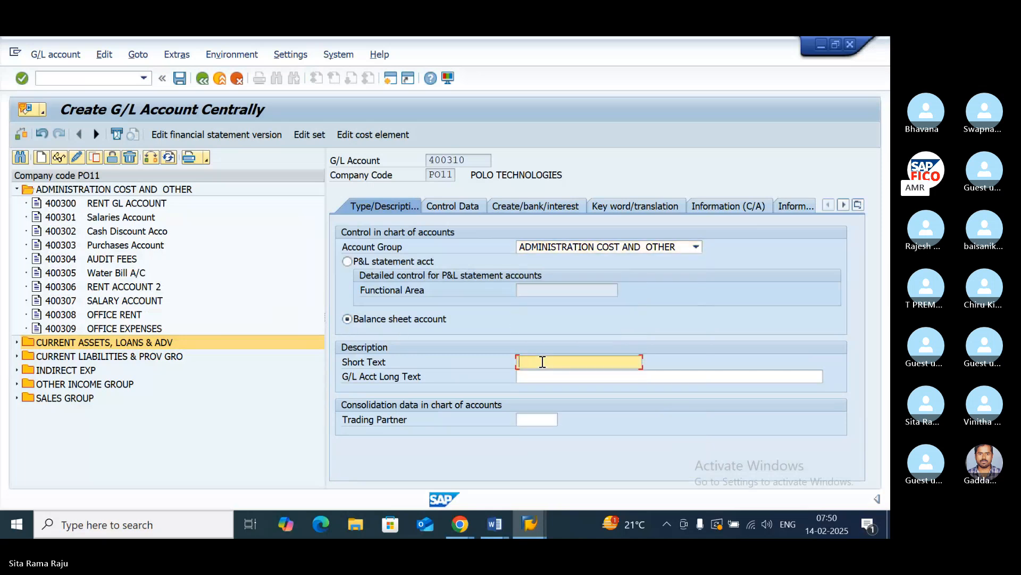
pyautogui.write('P')
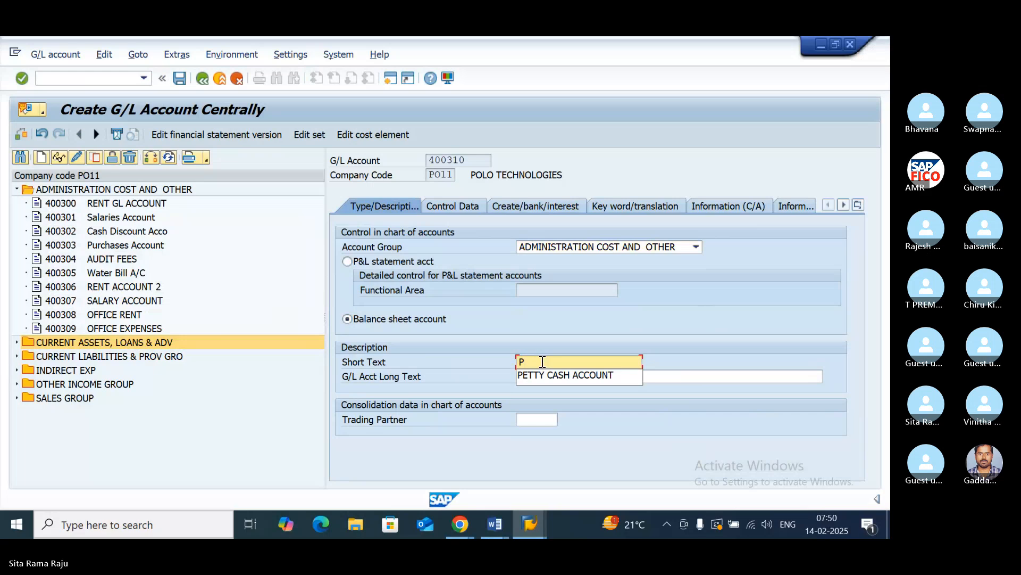
pyautogui.click(347, 261)
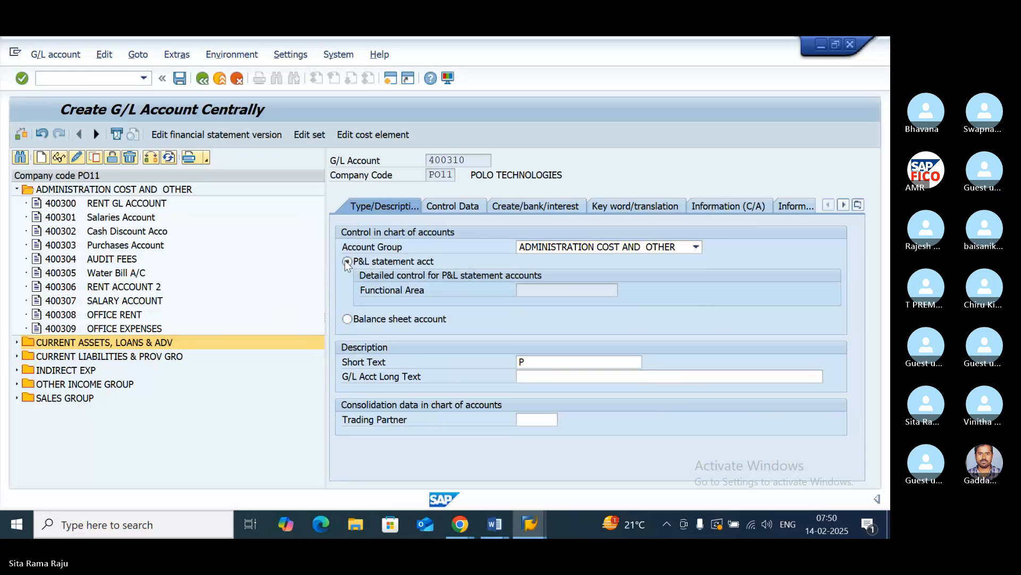
# - Enter "PURCHASES ACCOUNT" as both the short text and the long text of G/L account 400310
pyautogui.click(545, 365)
pyautogui.write('PU')
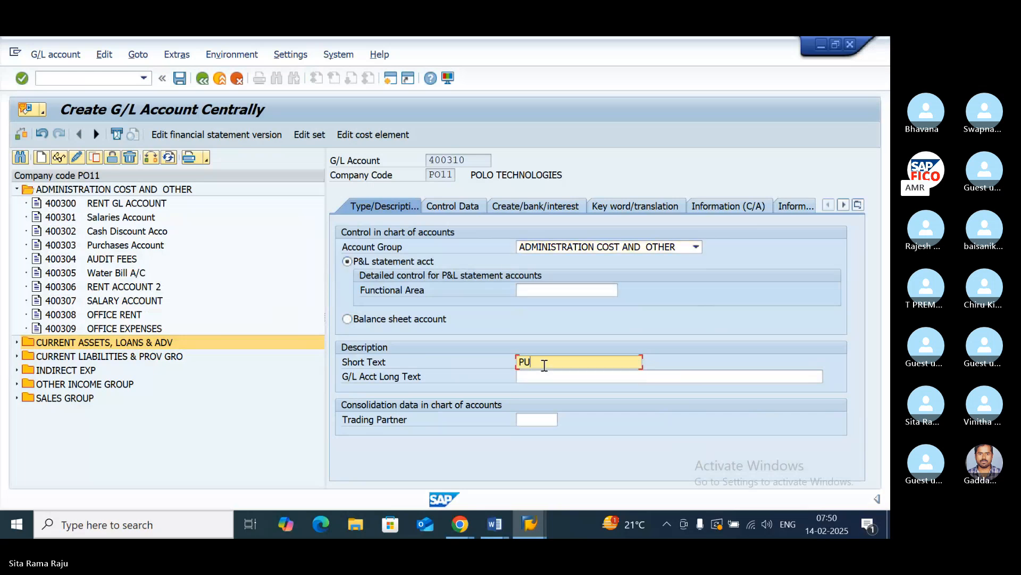
pyautogui.write('RCHASES')
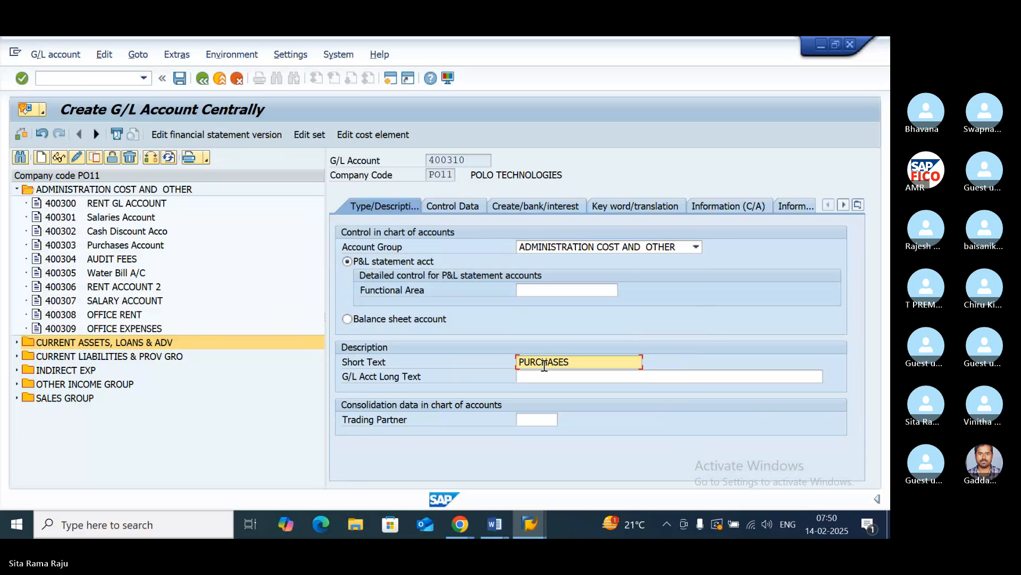
pyautogui.write(' ACCOUNT')
pyautogui.click(549, 377)
pyautogui.write('PUR')
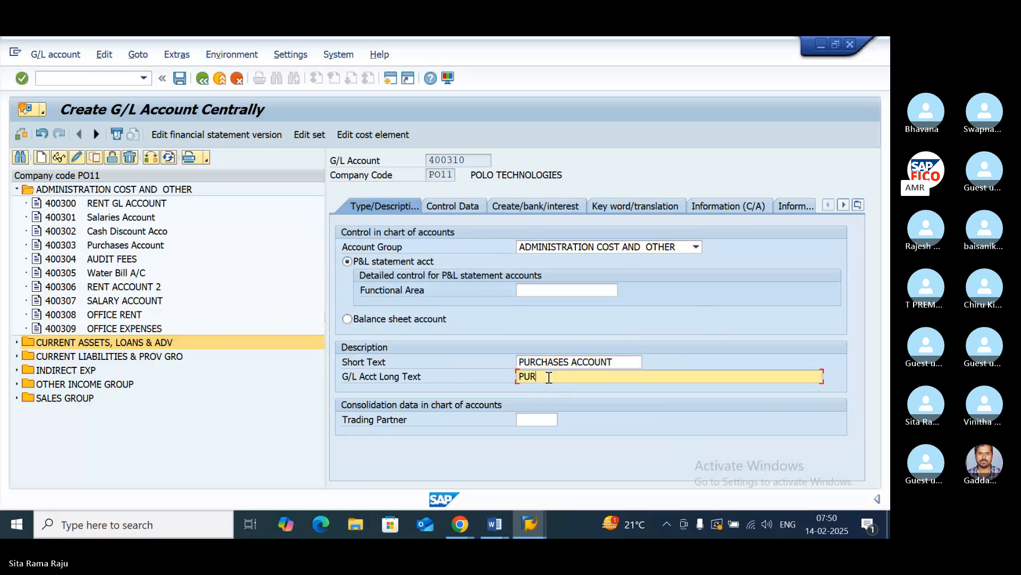
pyautogui.write('CHASES ACCOUNT')
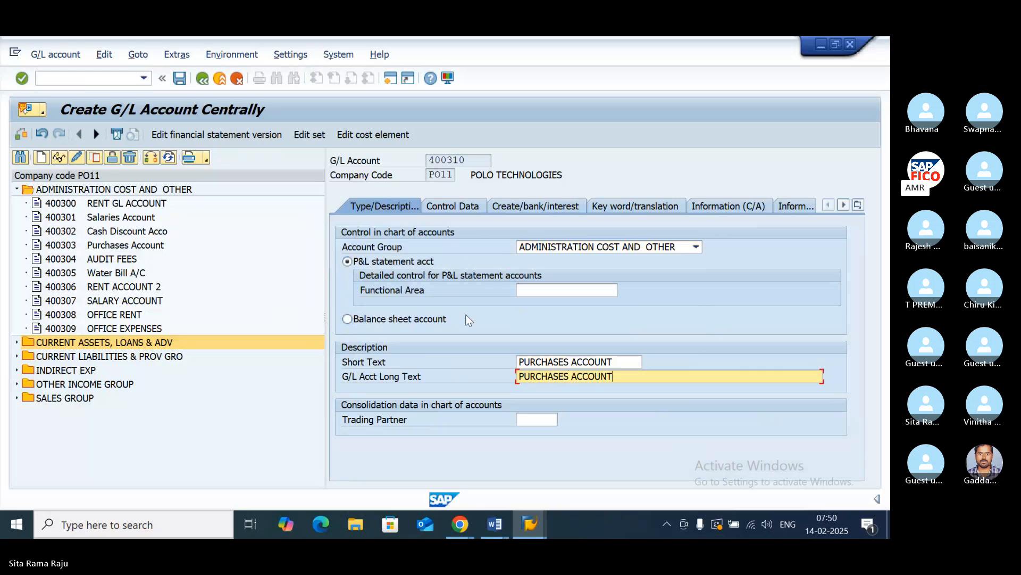
# - In the control data of G/L account 400310, choose tax category * (All tax types allowed) from the possible entries
pyautogui.click(446, 207)
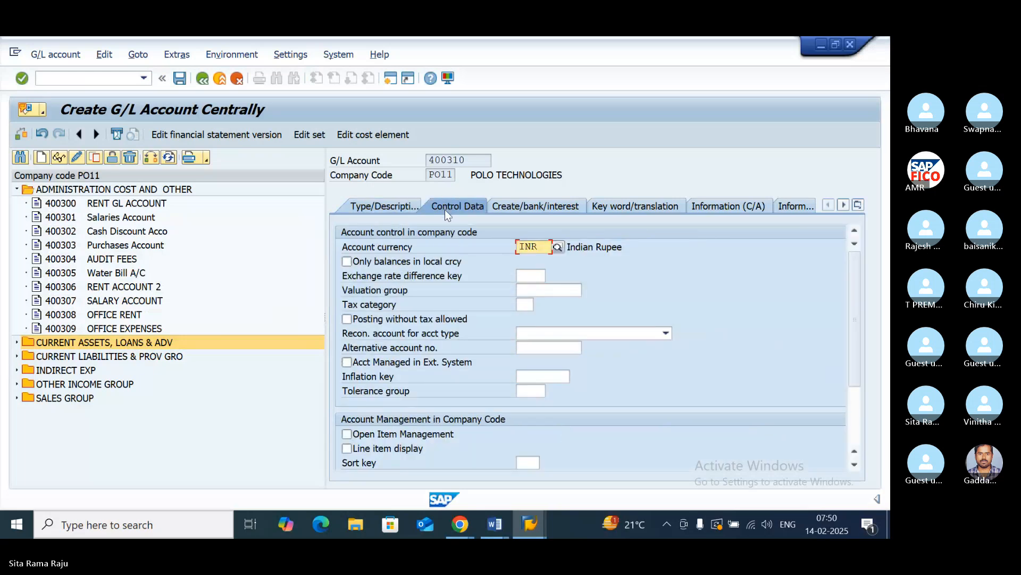
pyautogui.click(525, 304)
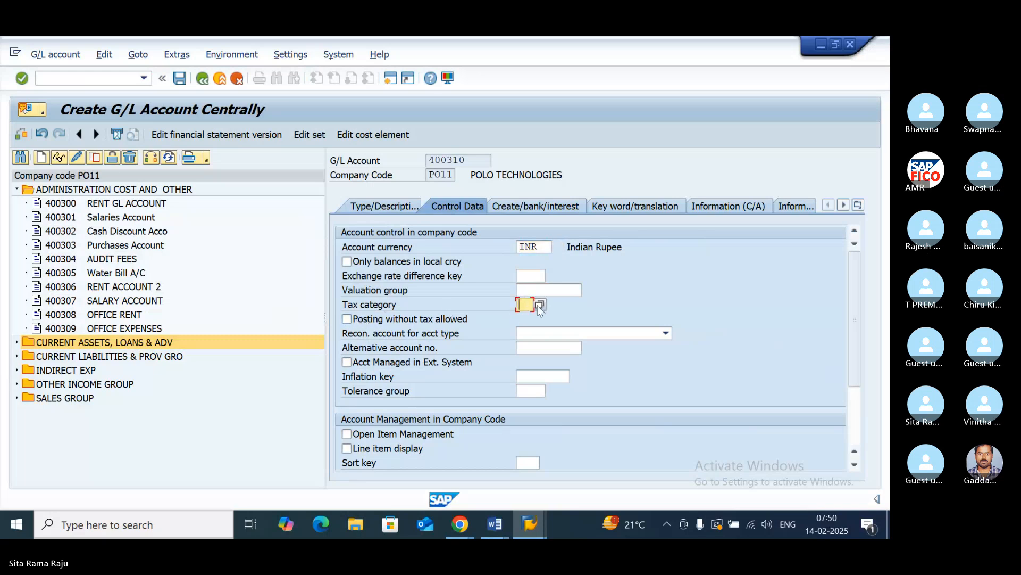
pyautogui.click(540, 305)
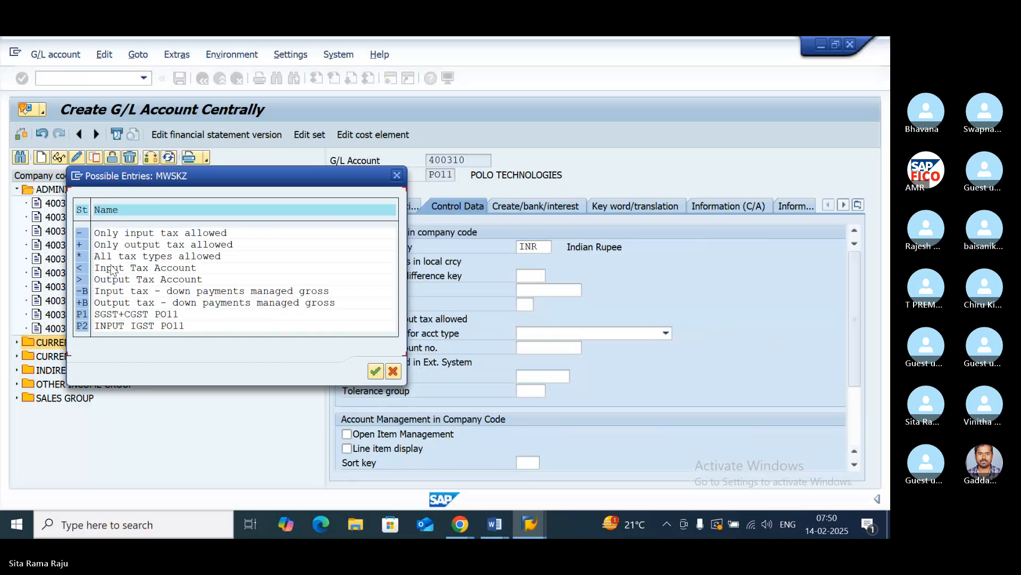
pyautogui.click(87, 257)
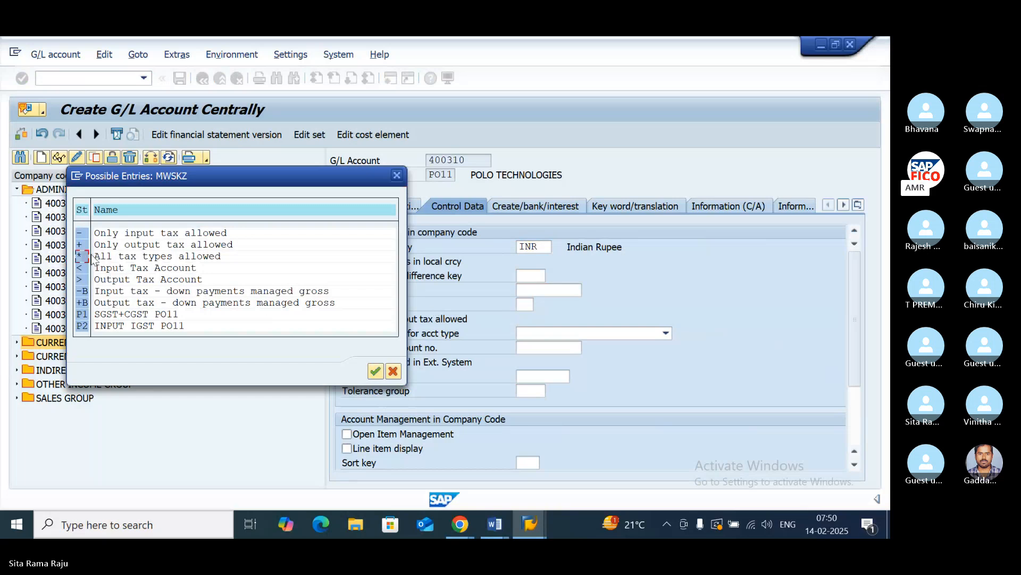
pyautogui.click(128, 257)
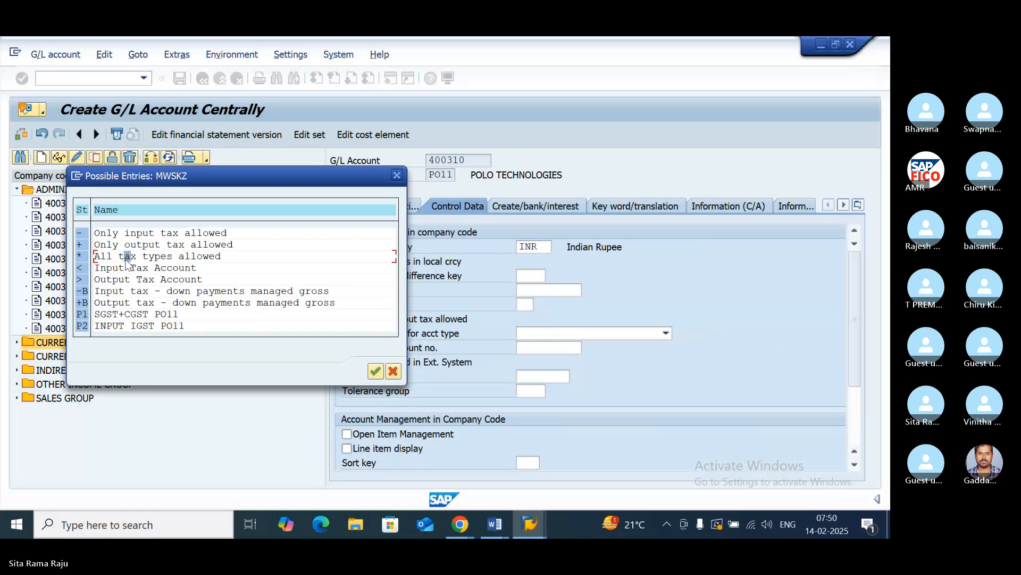
pyautogui.doubleClick(83, 257)
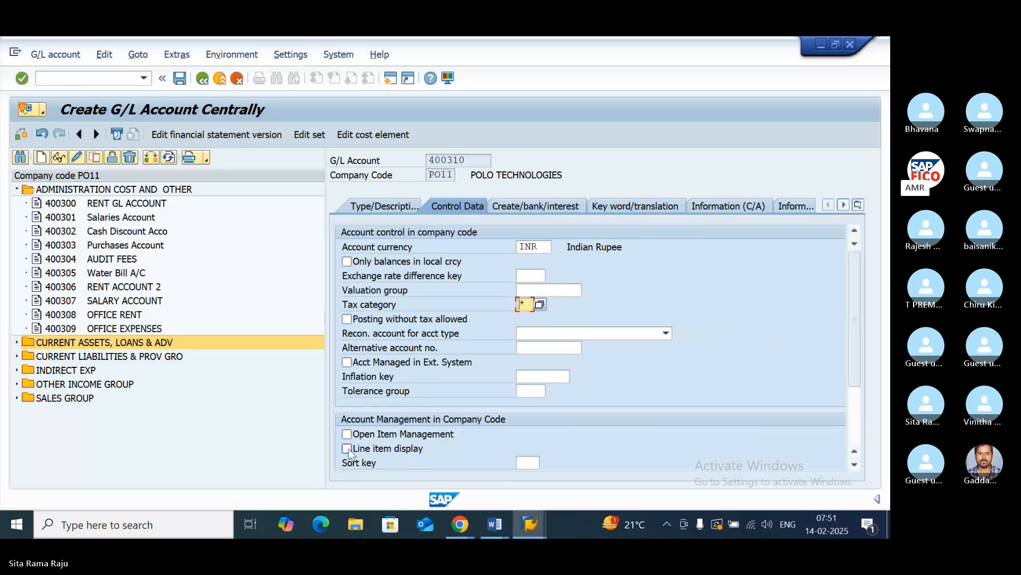
# - Allow posting without tax, enable line item display and set sort key 001 for G/L account 400310
pyautogui.click(346, 319)
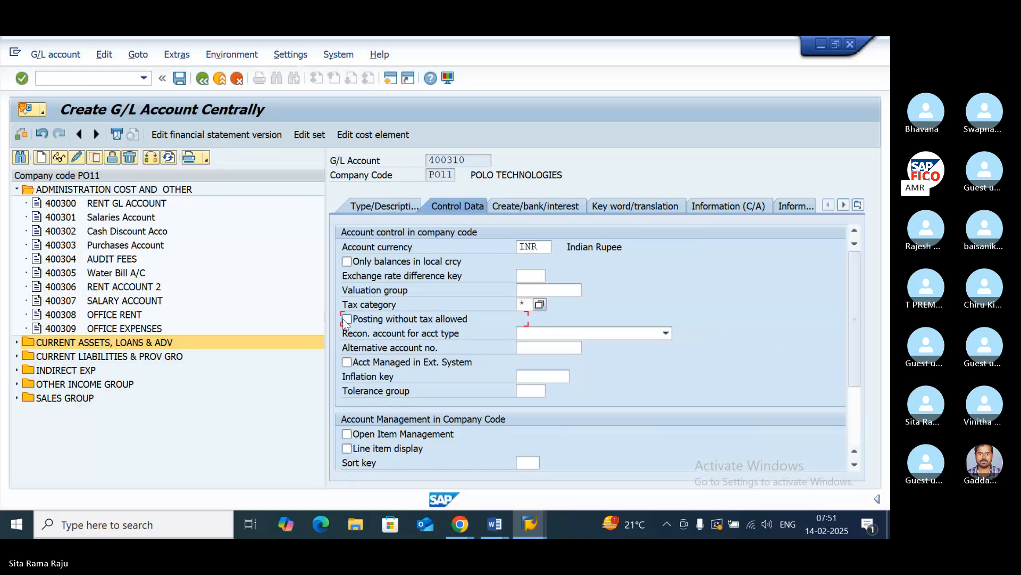
pyautogui.click(346, 319)
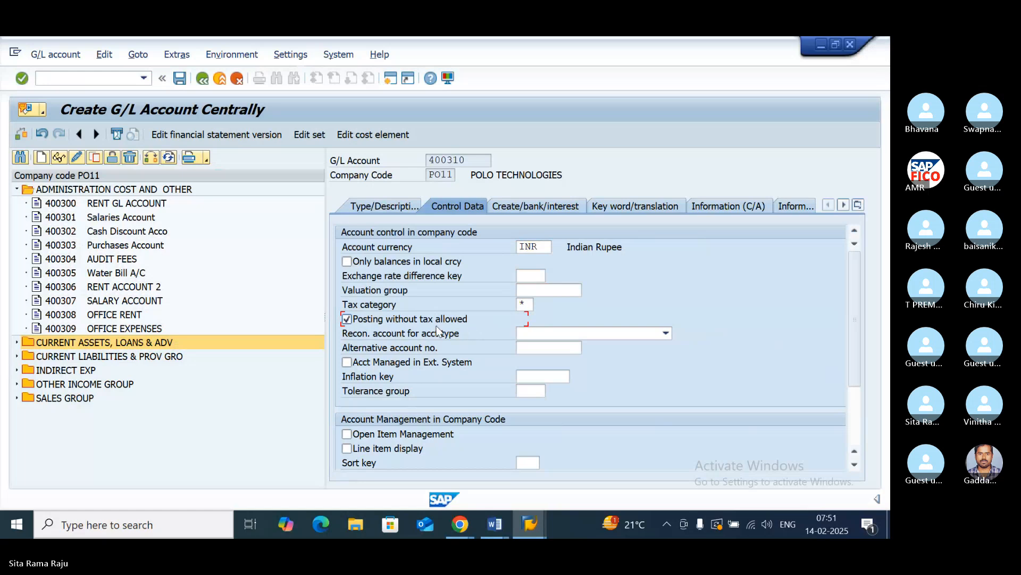
pyautogui.click(347, 448)
pyautogui.click(532, 463)
pyautogui.write('001')
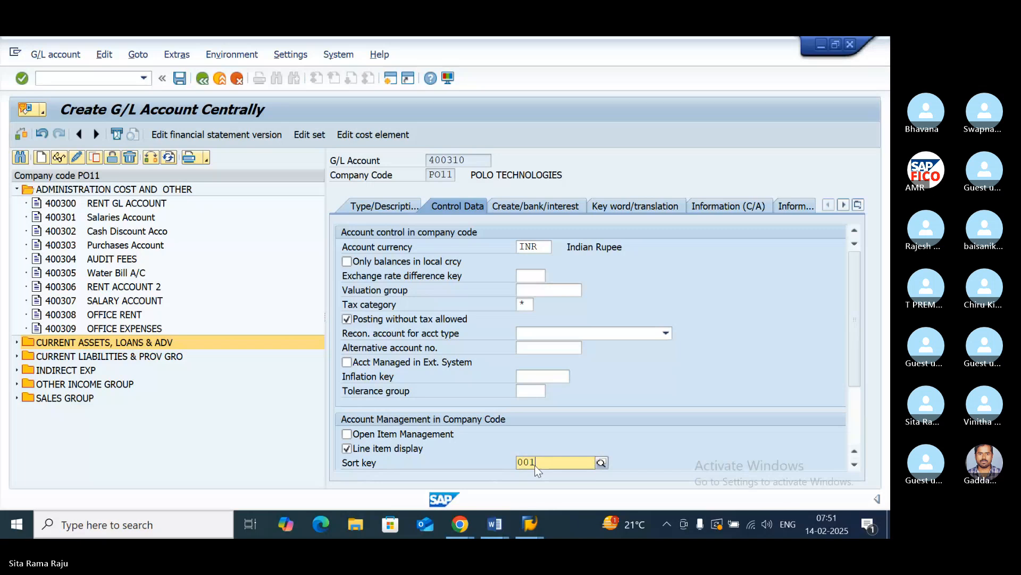
pyautogui.click(605, 494)
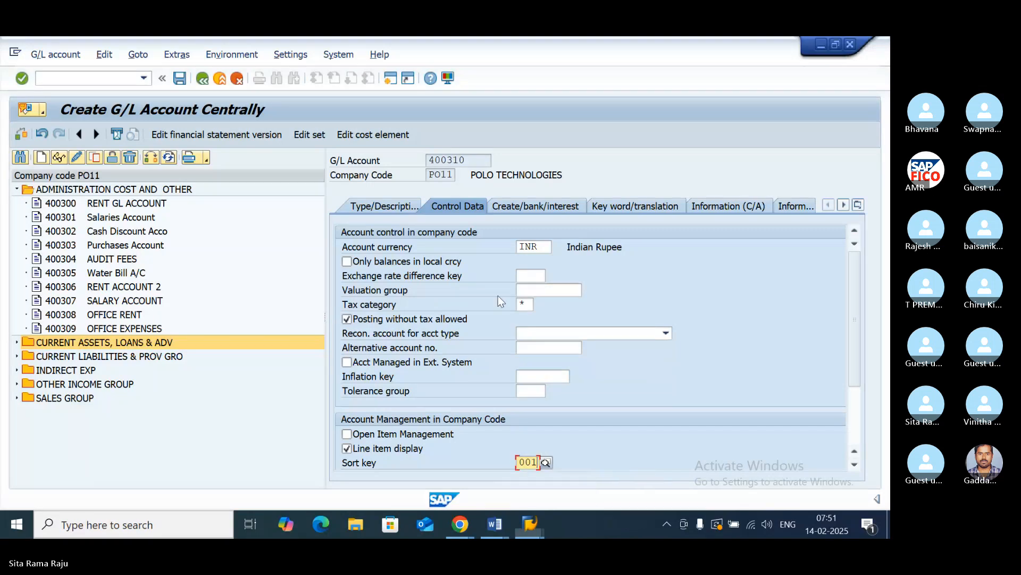
# - Assign field status group G001 to G/L account 400310 and save the account
pyautogui.click(534, 208)
pyautogui.write('G')
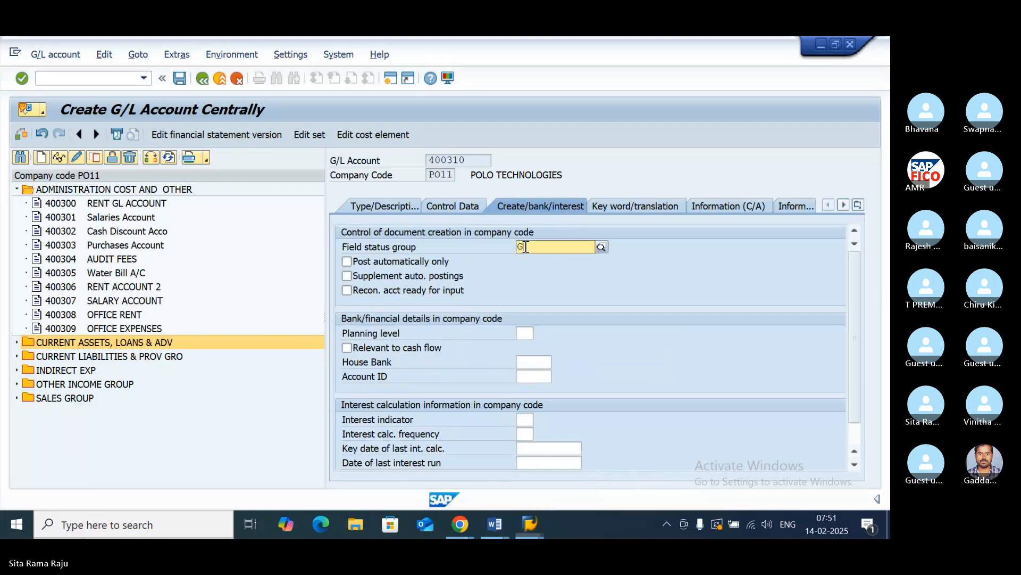
pyautogui.write('001')
pyautogui.click(570, 273)
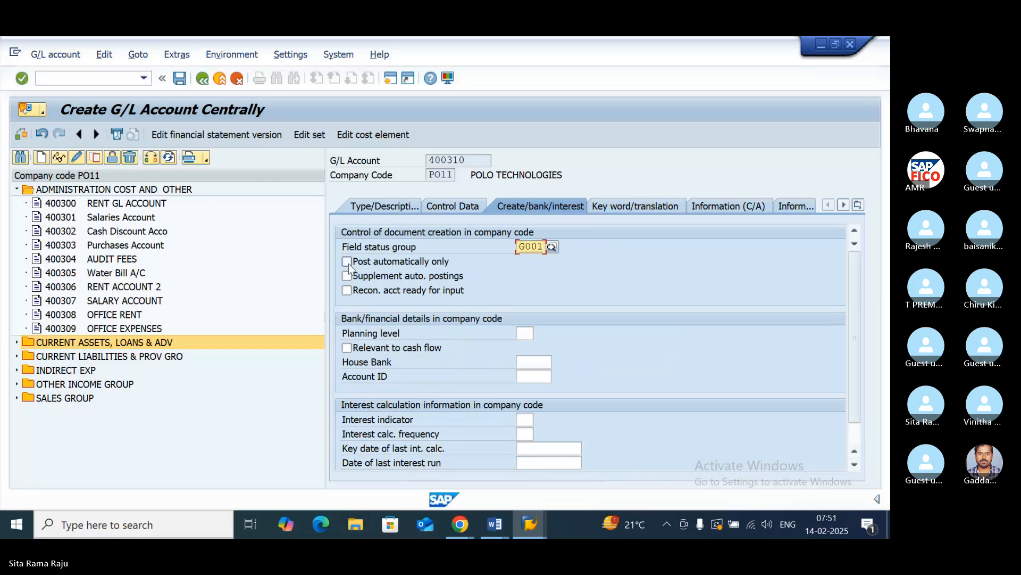
pyautogui.click(180, 79)
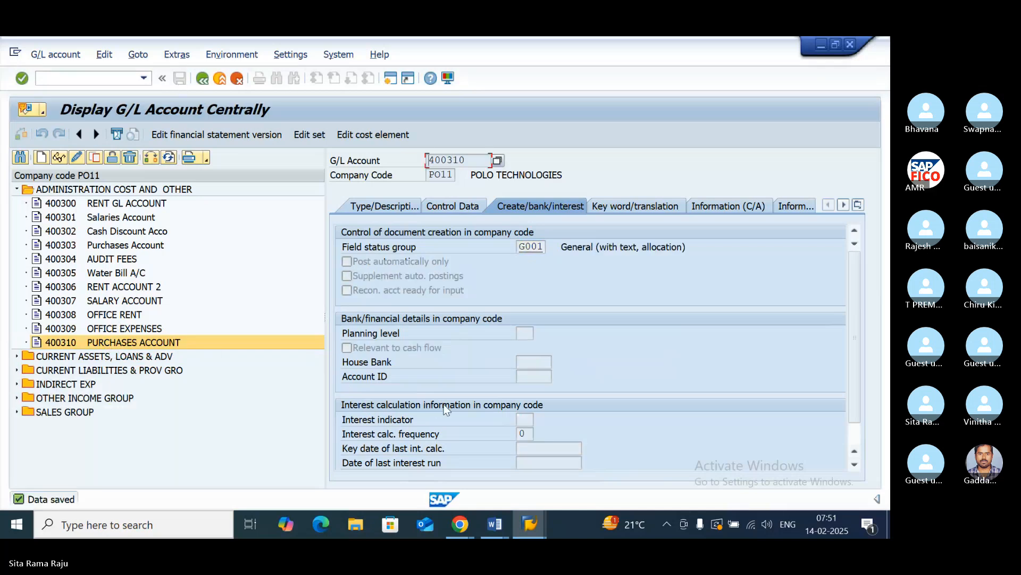
# - Switch to the Input GST NOT document in Word and check the transaction code for assigning GL account keys
pyautogui.click(495, 524)
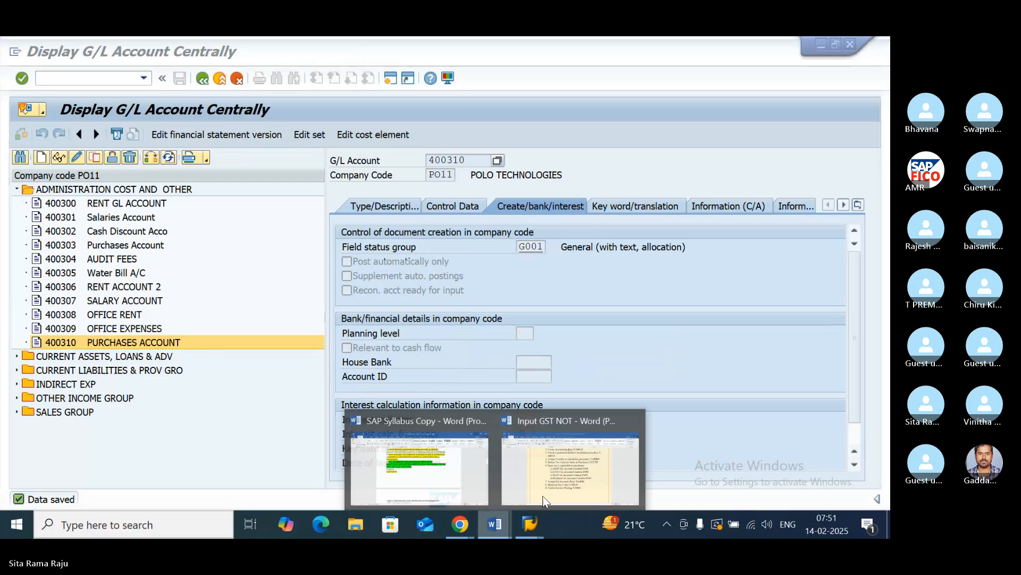
pyautogui.click(604, 471)
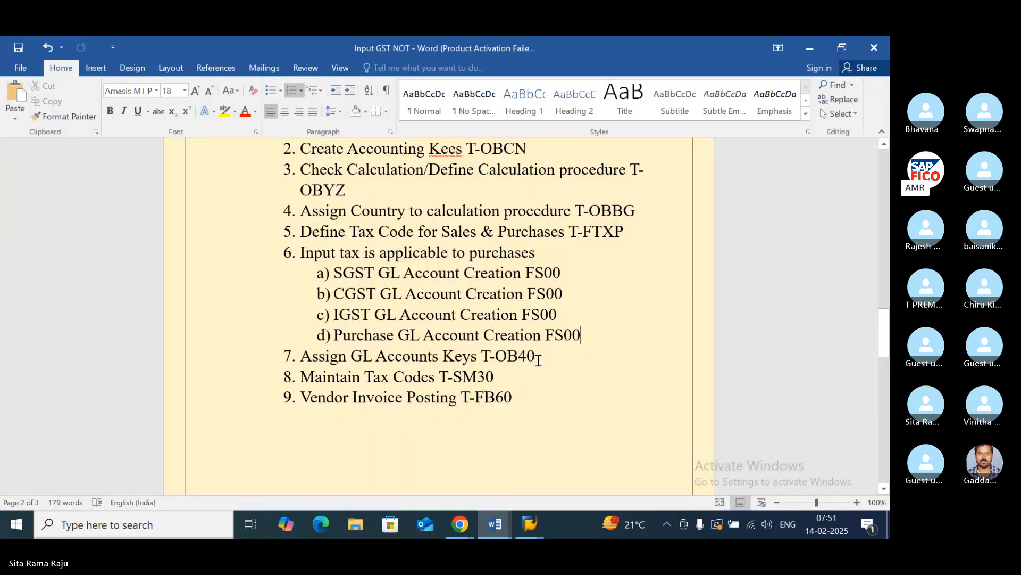
pyautogui.moveTo(536, 359); pyautogui.dragTo(496, 357)
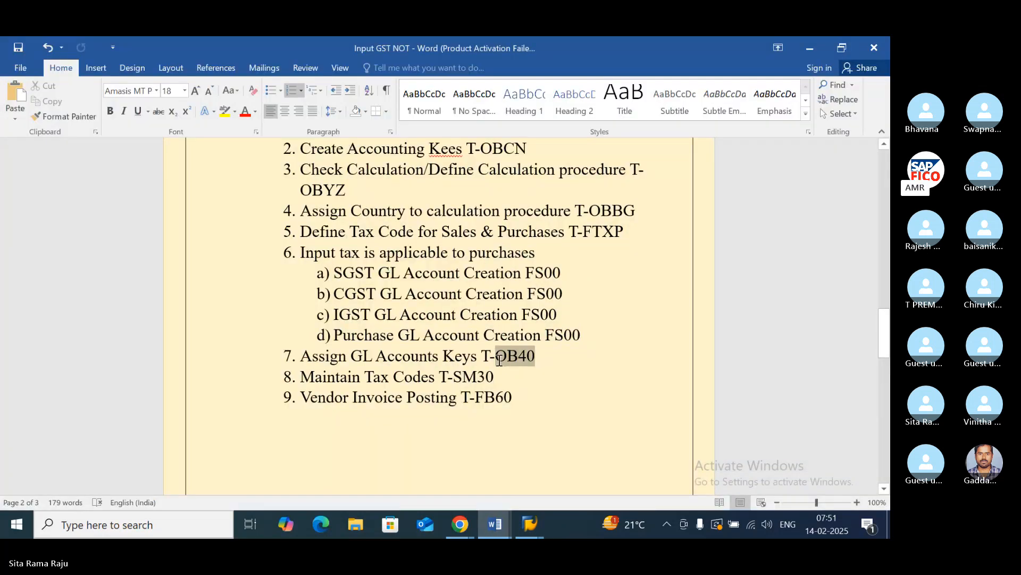
pyautogui.click(540, 389)
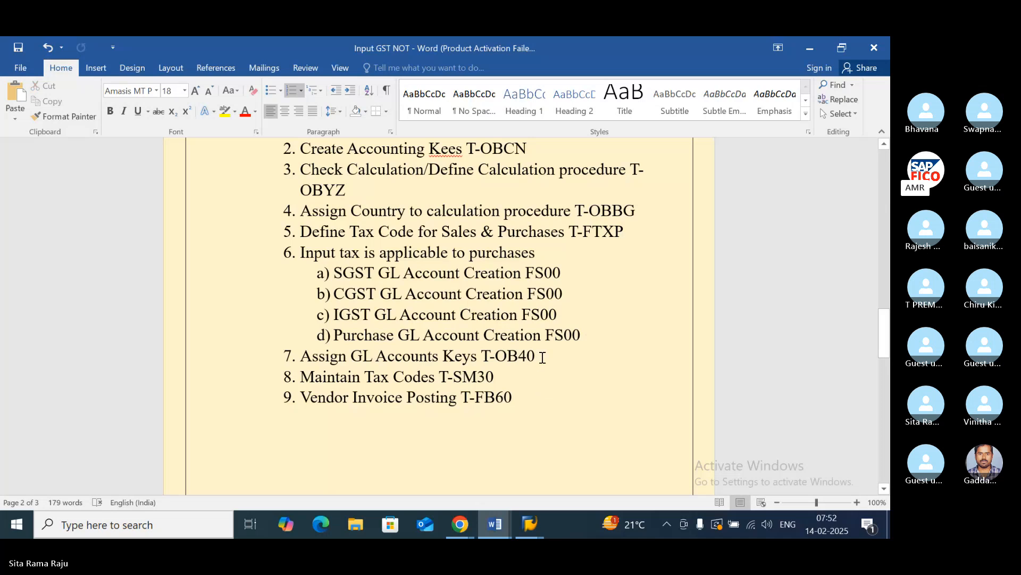
# - Return to SAP, leave the G/L account display and open transaction OB40
pyautogui.click(519, 524)
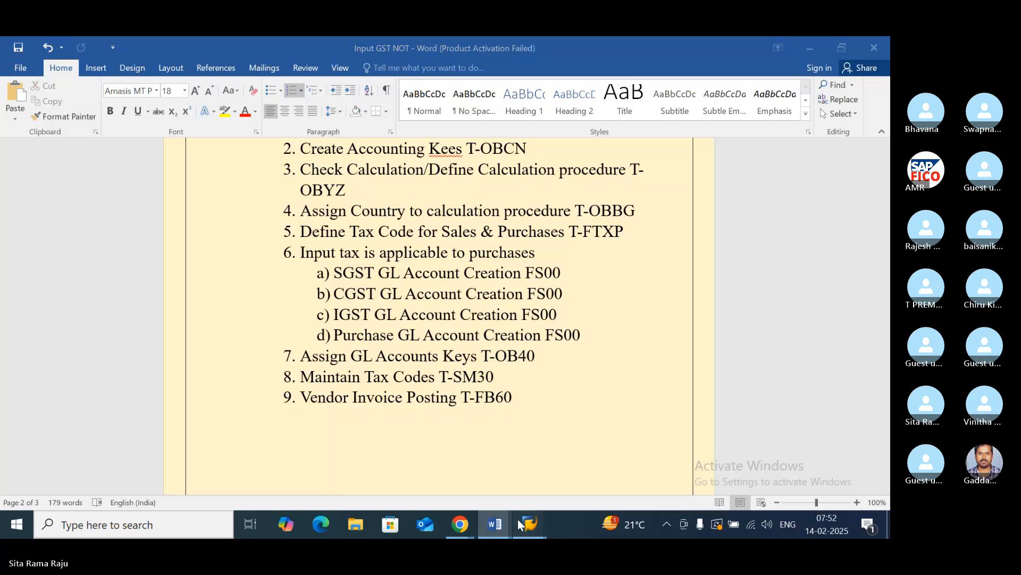
pyautogui.click(556, 422)
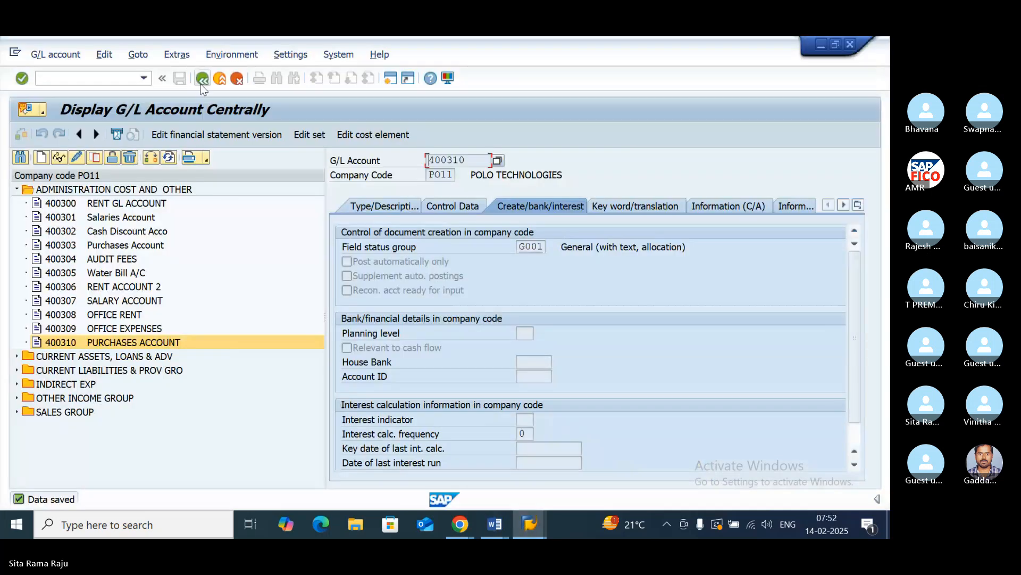
pyautogui.click(201, 79)
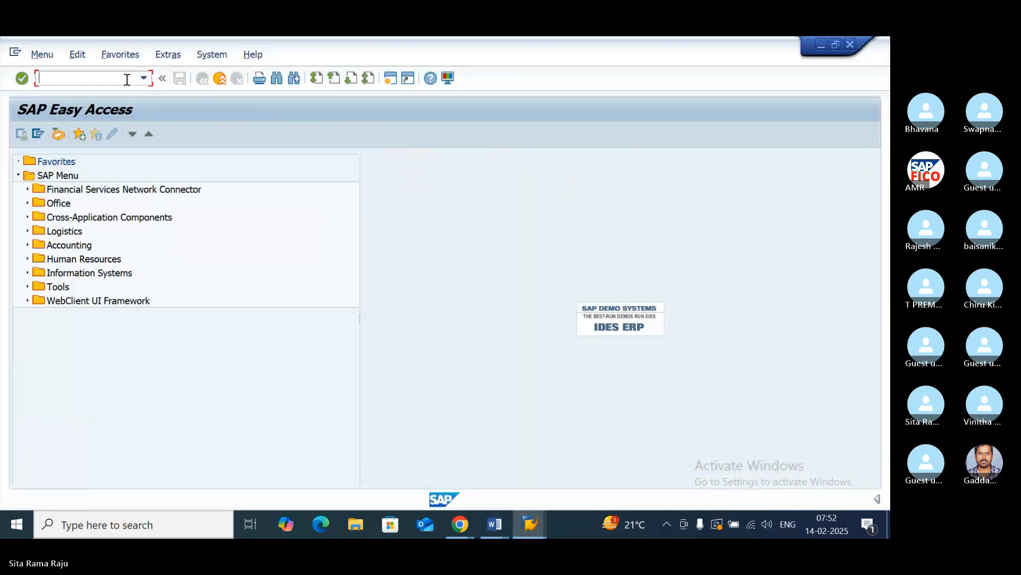
pyautogui.write('OB40')
pyautogui.press('Return')
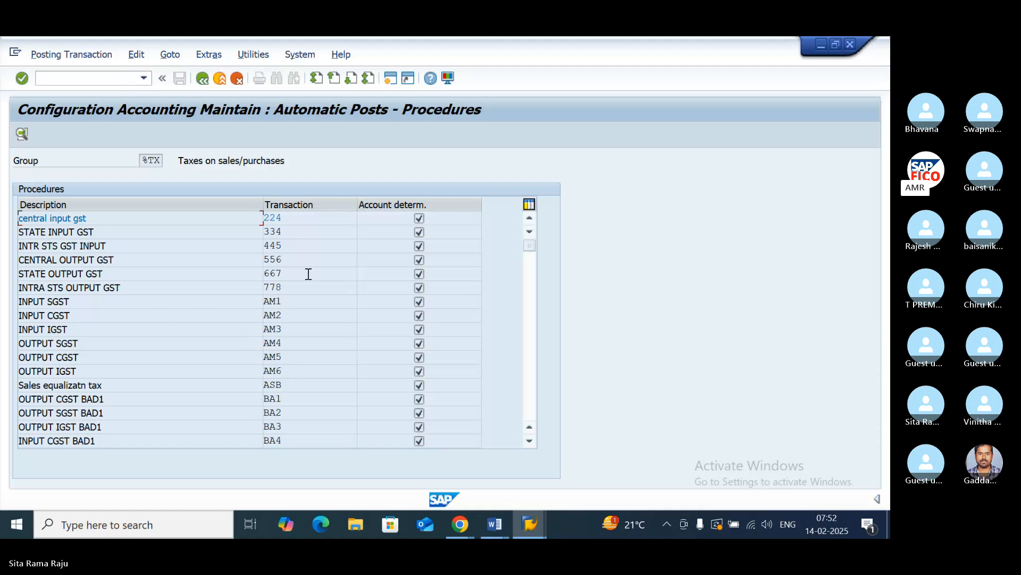
# - Look through the tax procedures for the input SGST, CGST and IGST account keys PO1, PO2 and PO3
pyautogui.scroll(-4, 296, 290)
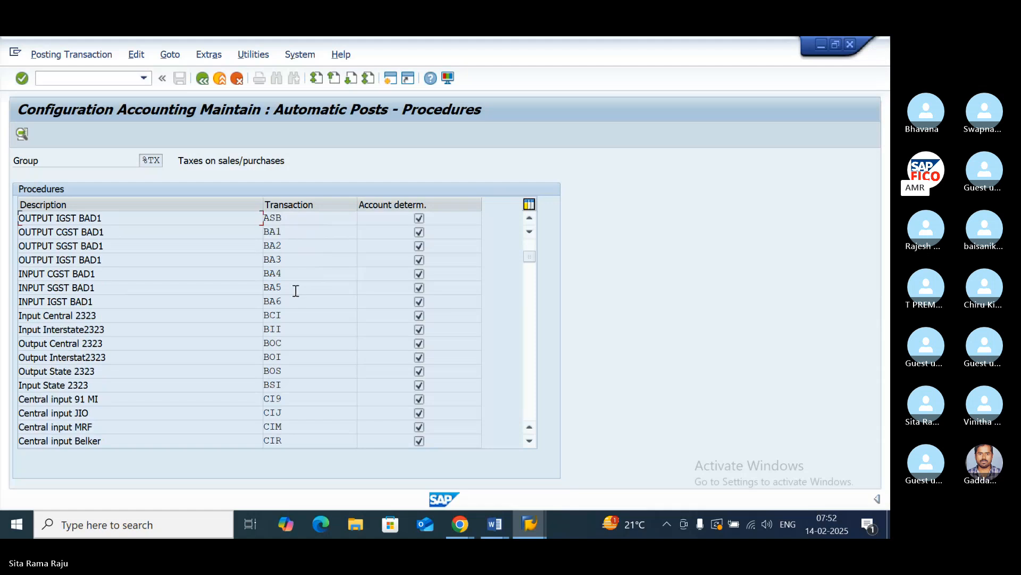
pyautogui.scroll(-3, 295, 290)
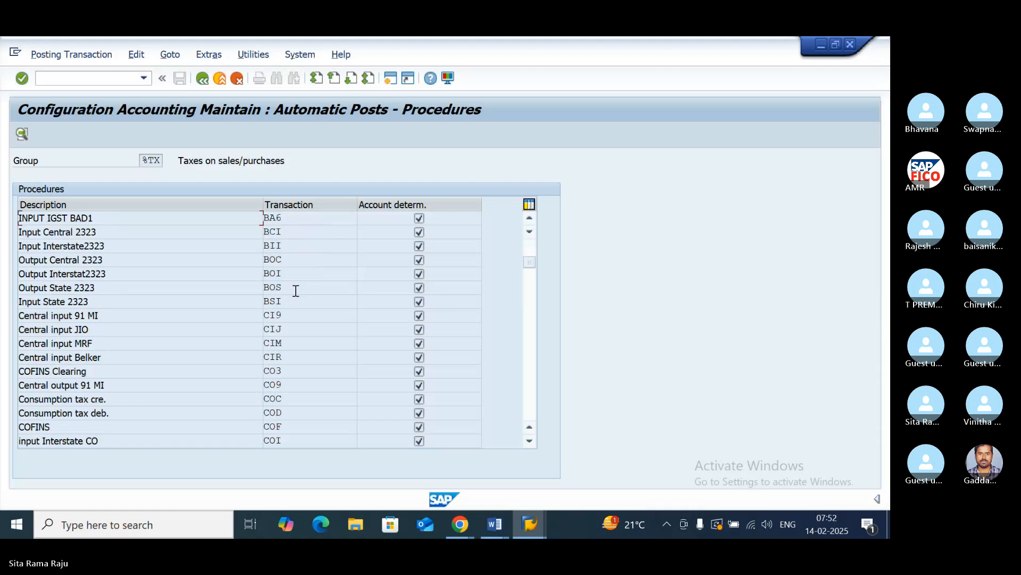
pyautogui.scroll(-5, 296, 291)
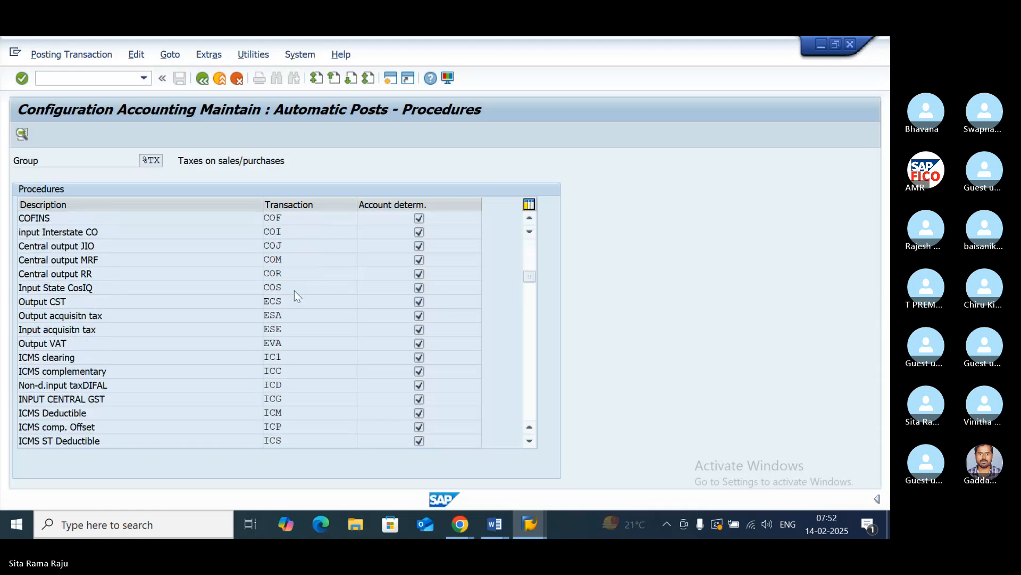
pyautogui.scroll(-8, 296, 293)
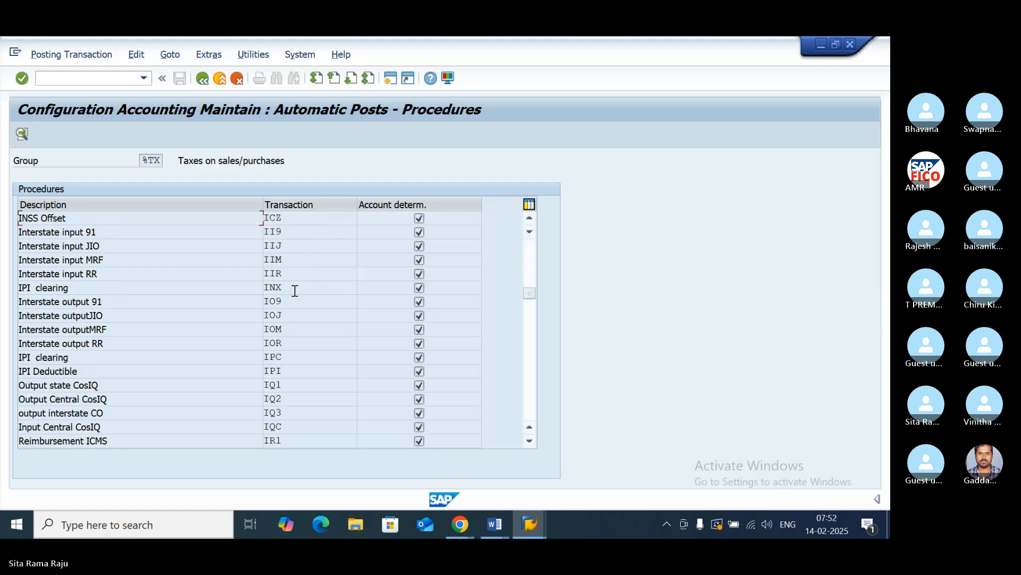
pyautogui.scroll(-6, 295, 290)
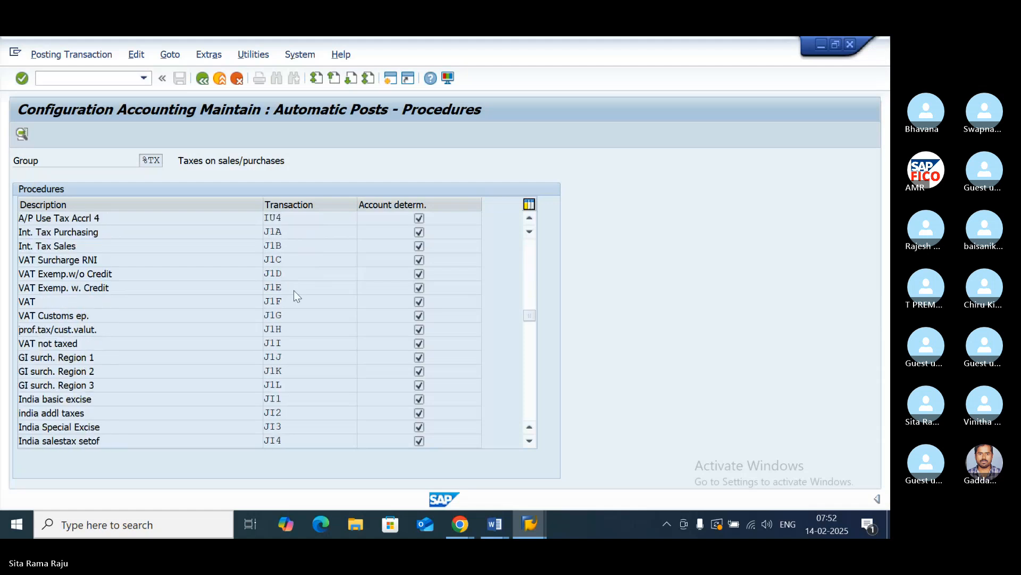
pyautogui.scroll(-6, 295, 290)
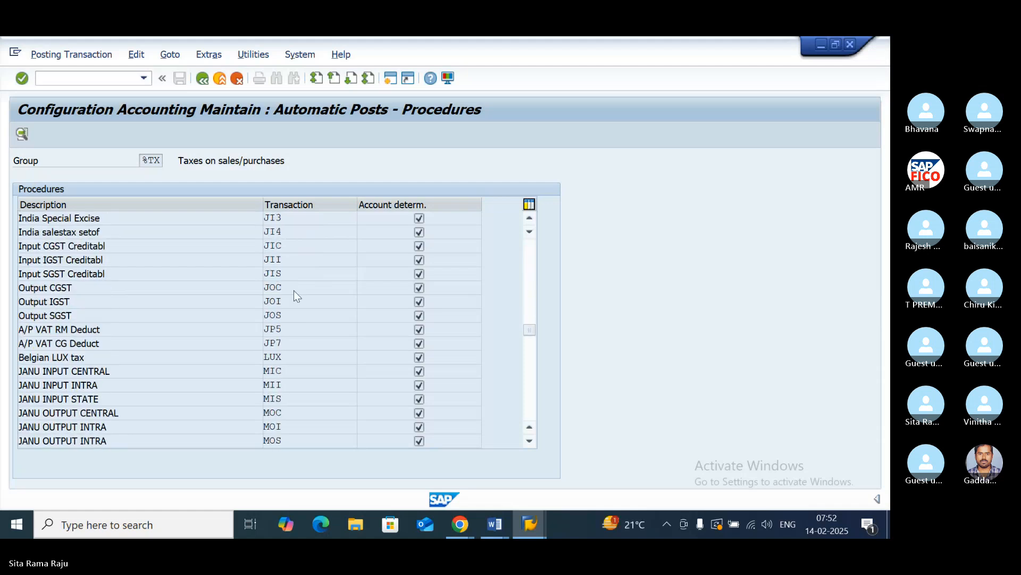
pyautogui.scroll(-5, 294, 289)
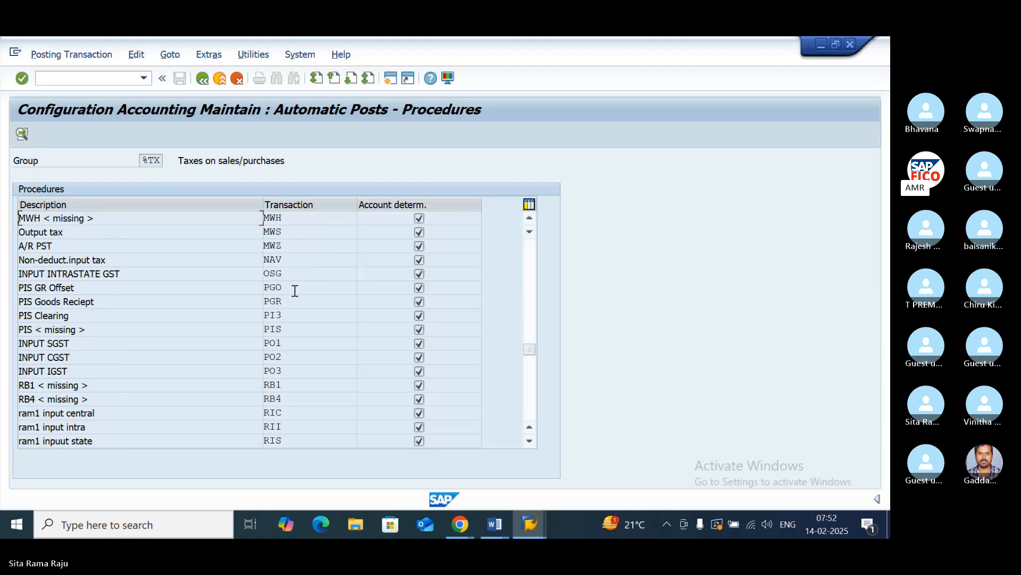
pyautogui.click(285, 343)
pyautogui.click(287, 370)
pyautogui.click(285, 356)
pyautogui.click(288, 369)
pyautogui.click(294, 342)
pyautogui.click(82, 344)
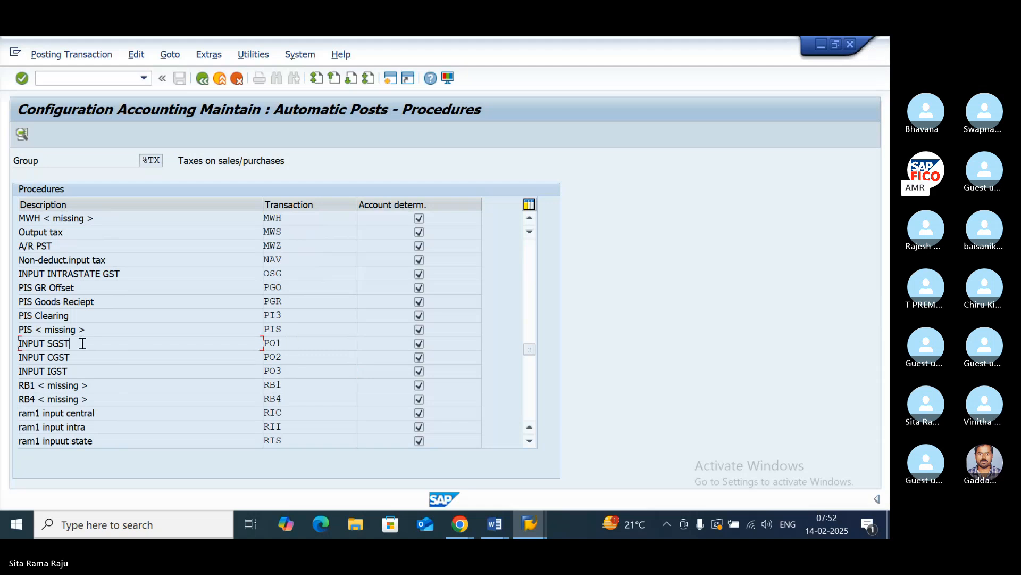
pyautogui.click(71, 369)
# - Open the INPUT SGST procedure PO1 for chart of accounts POOC and save its account determination rules
pyautogui.doubleClick(276, 341)
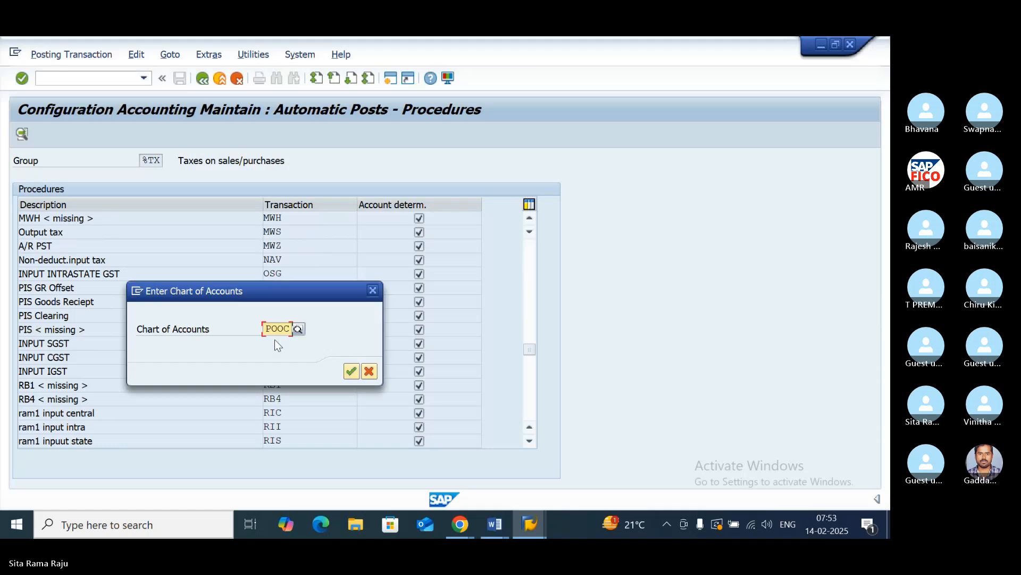
pyautogui.click(351, 371)
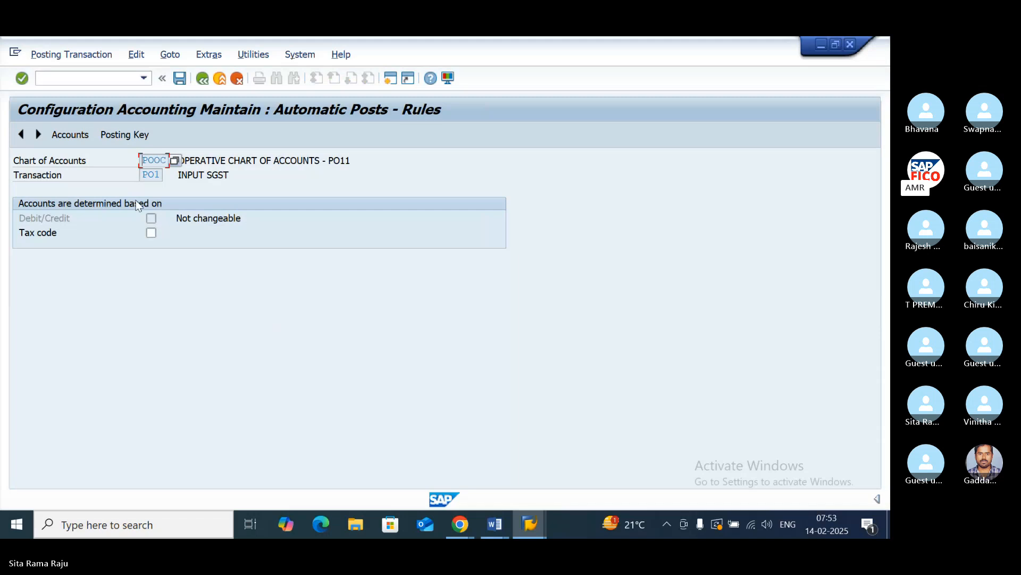
pyautogui.click(124, 133)
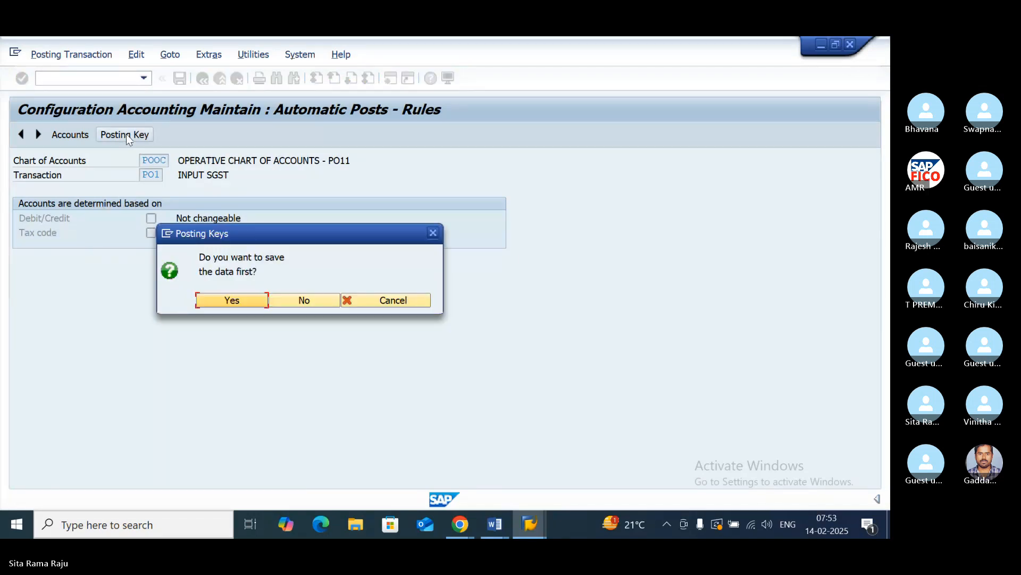
pyautogui.click(238, 301)
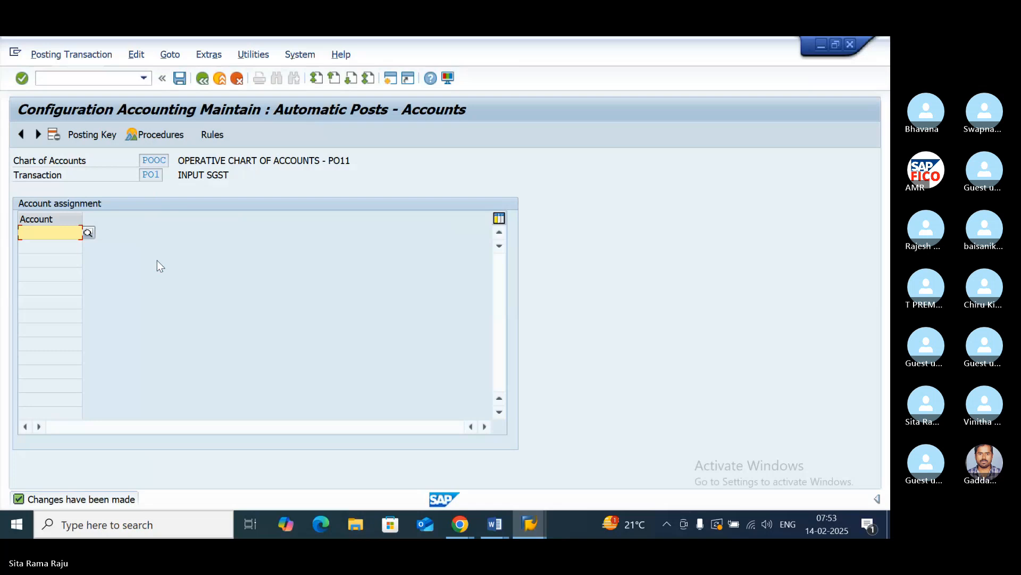
# - Set the posting keys of PO1 to debit 40 and credit 50, and save them in customizing request DPKK900894
pyautogui.click(87, 136)
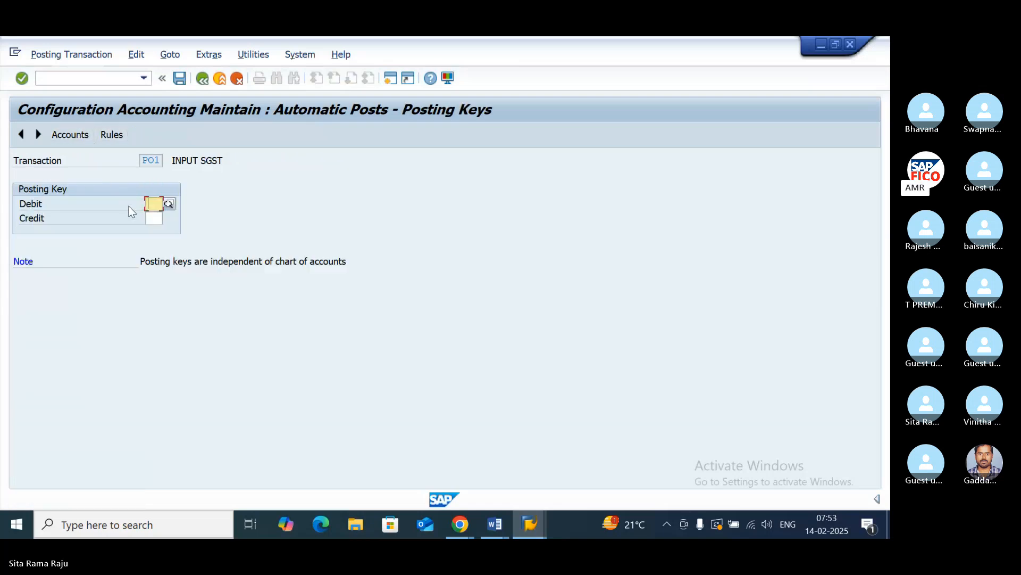
pyautogui.write('40')
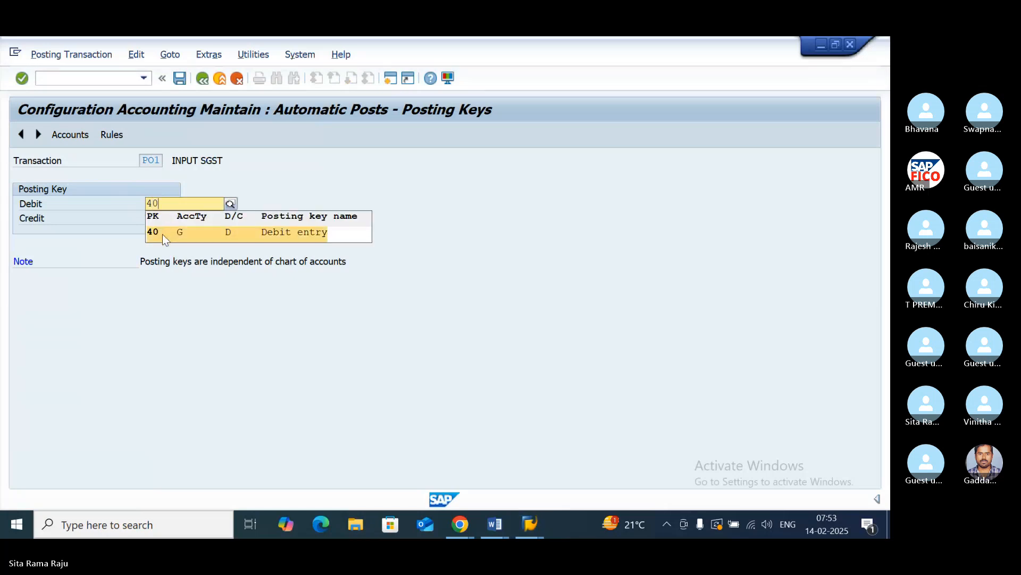
pyautogui.click(158, 218)
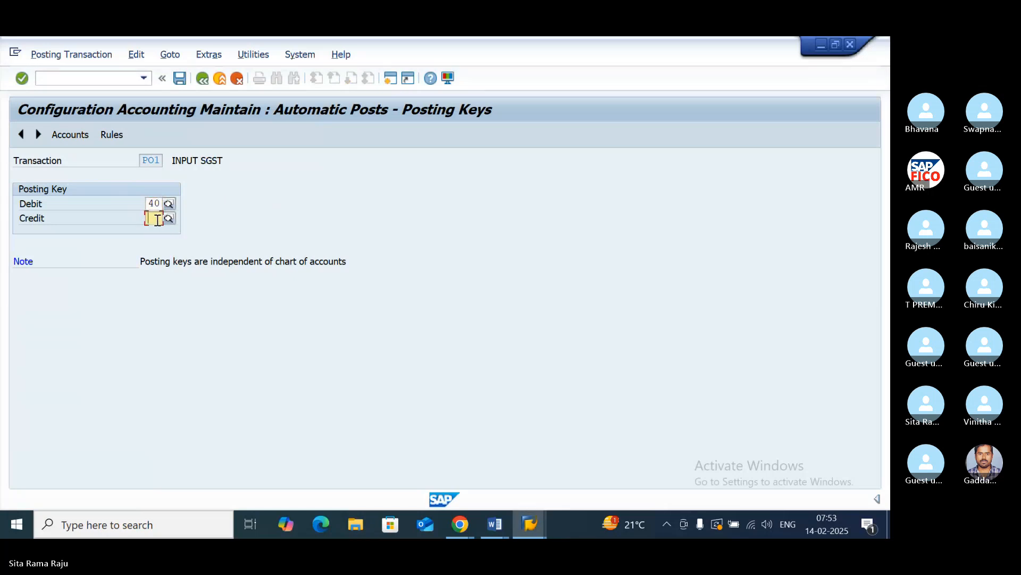
pyautogui.write('50')
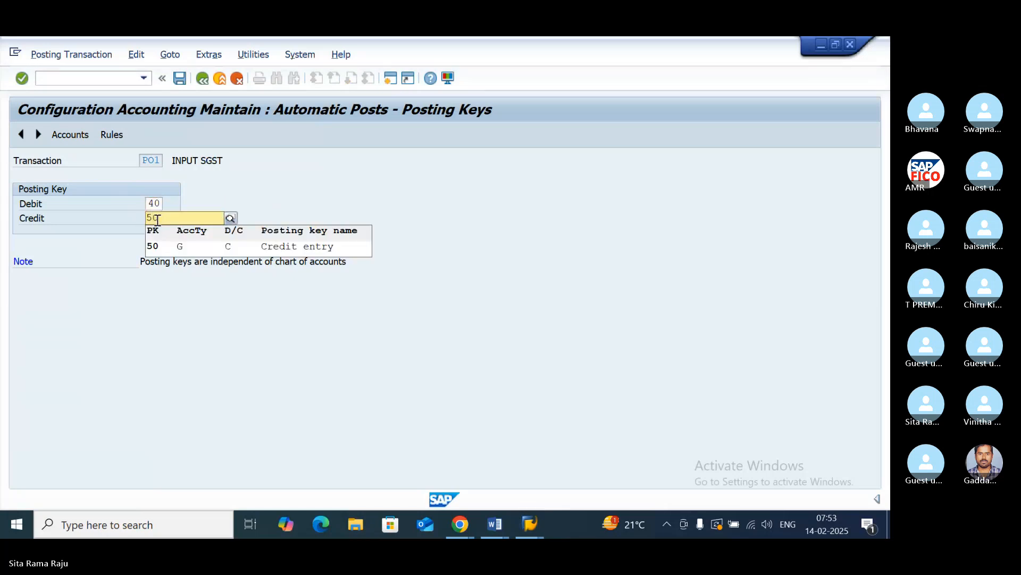
pyautogui.click(162, 244)
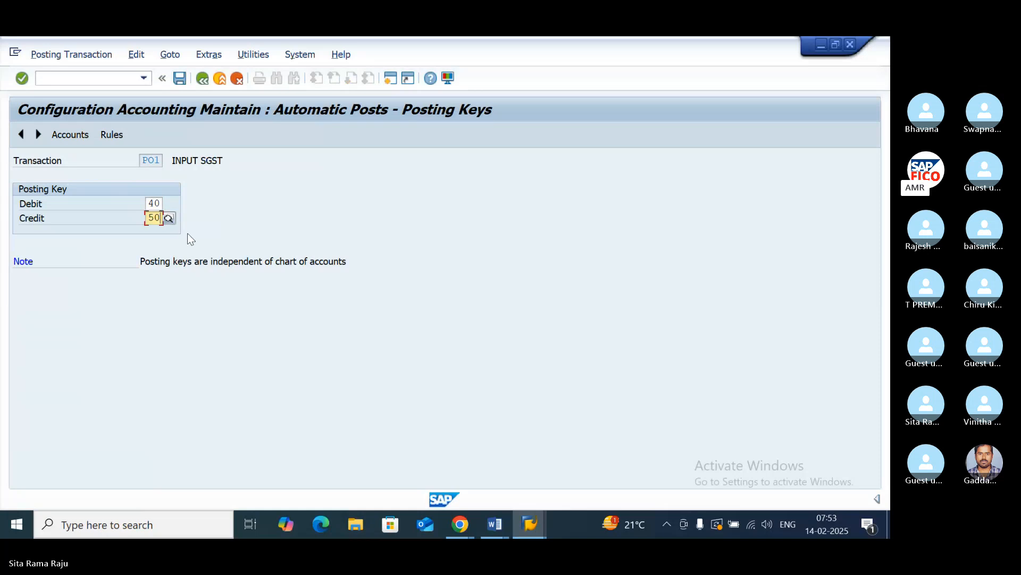
pyautogui.click(70, 135)
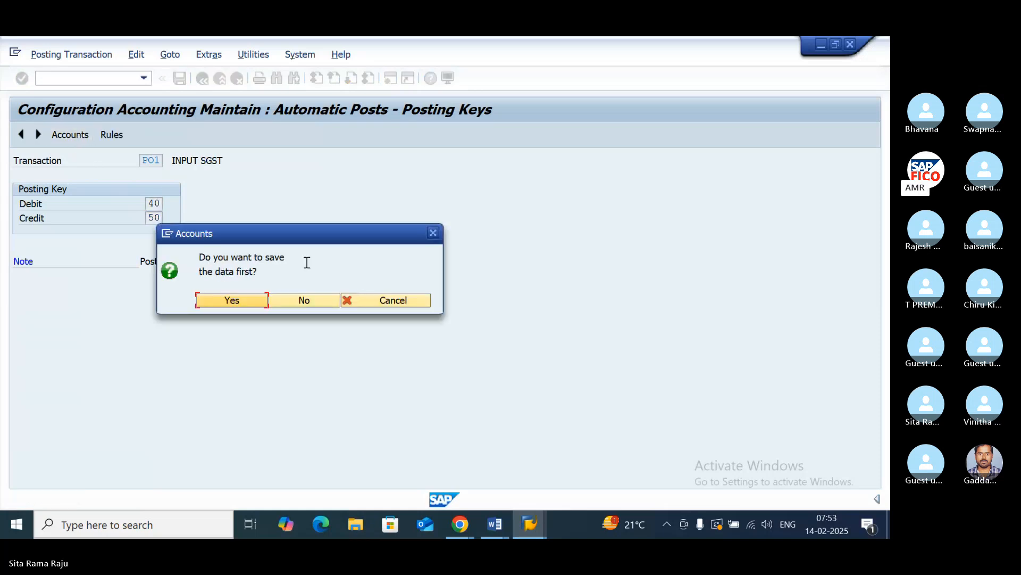
pyautogui.click(223, 300)
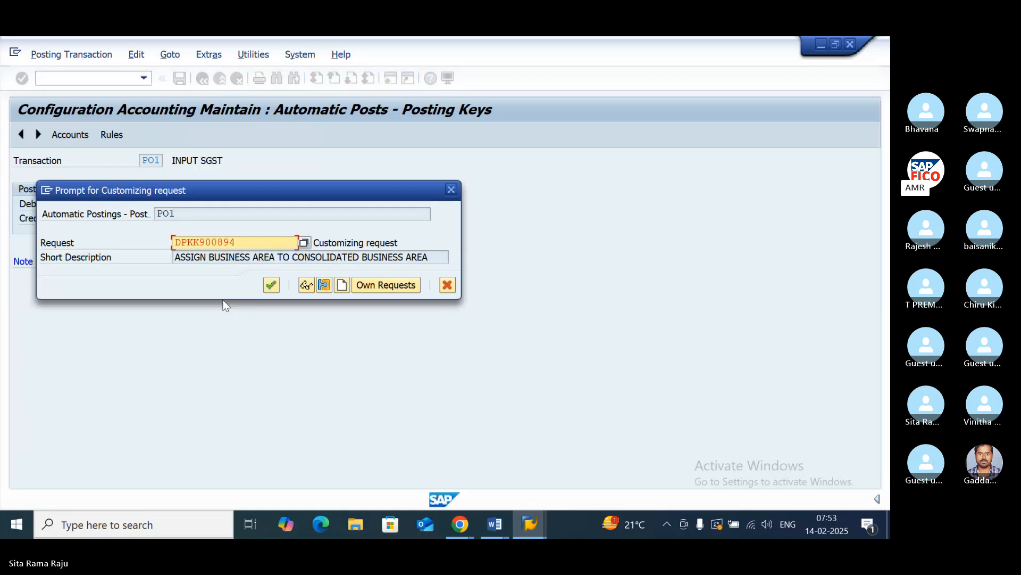
pyautogui.click(271, 286)
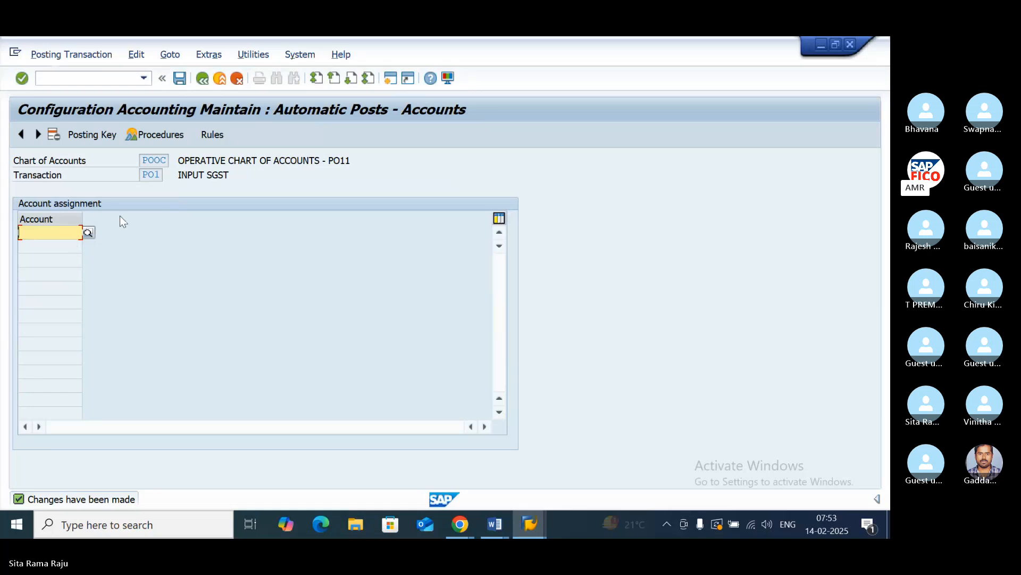
# - Assign the INPUT SGST account 200117 to transaction PO1 and save it in customizing request DPKK900894
pyautogui.click(88, 233)
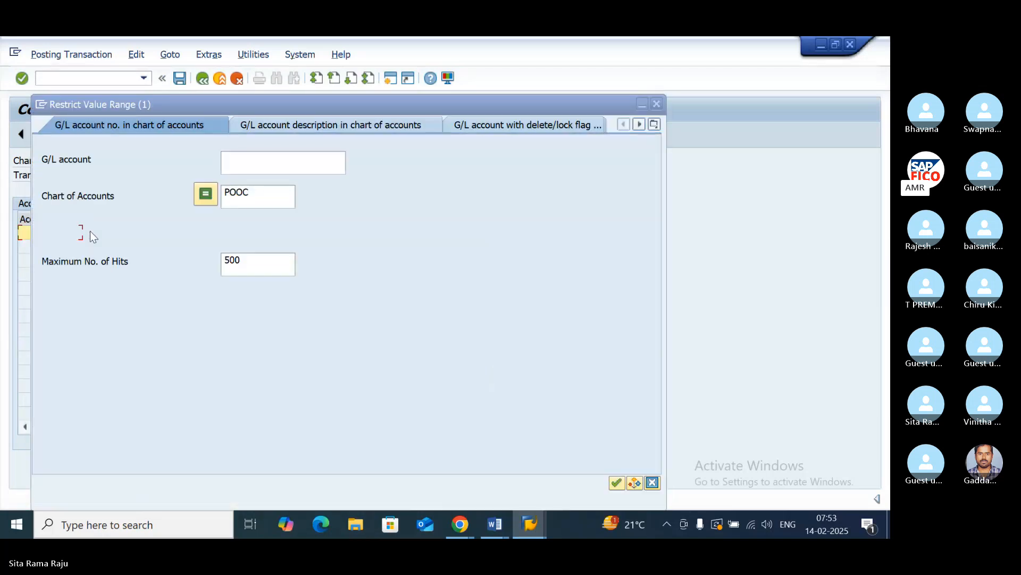
pyautogui.click(617, 482)
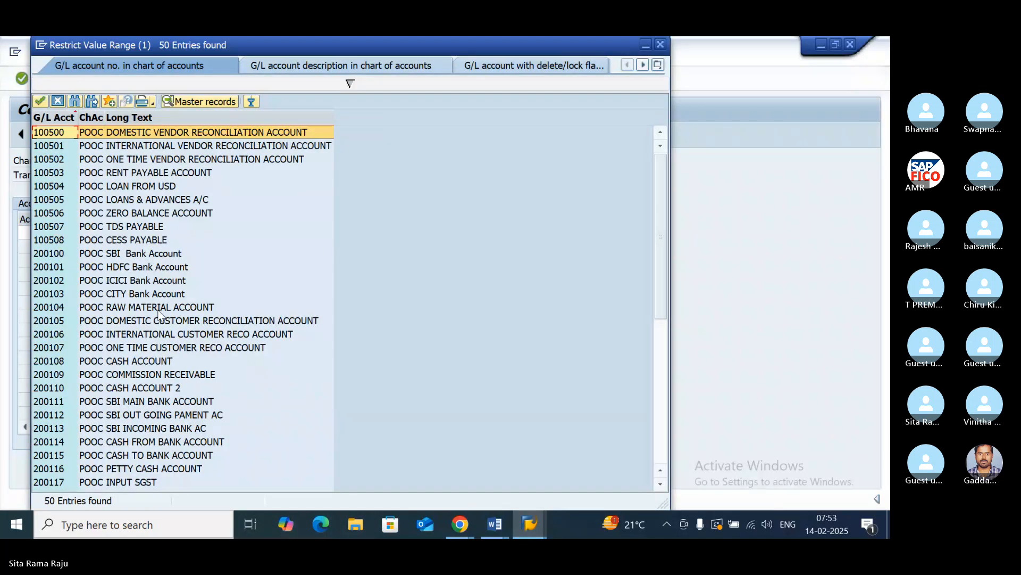
pyautogui.scroll(-2, 240, 393)
pyautogui.click(140, 402)
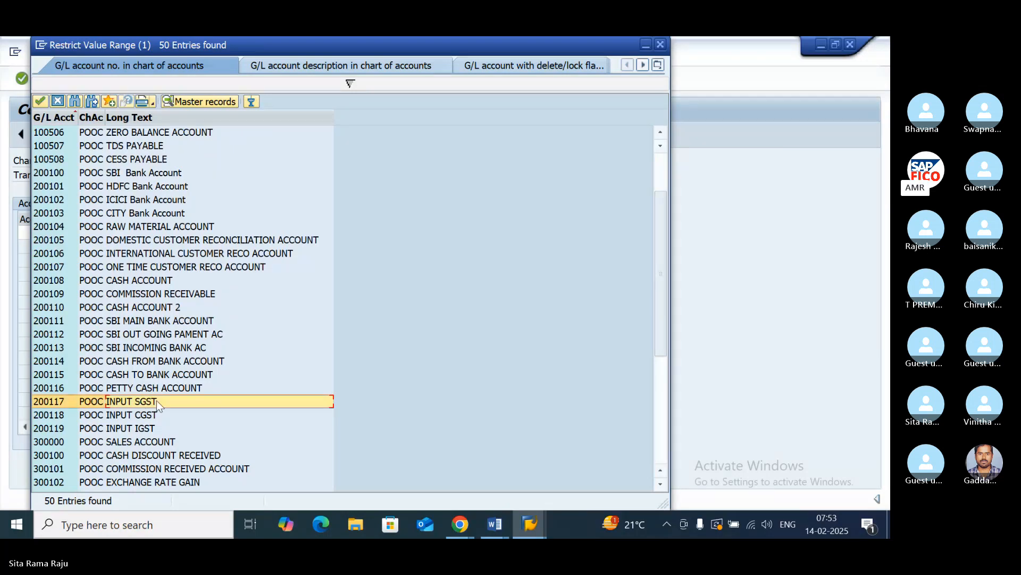
pyautogui.doubleClick(156, 401)
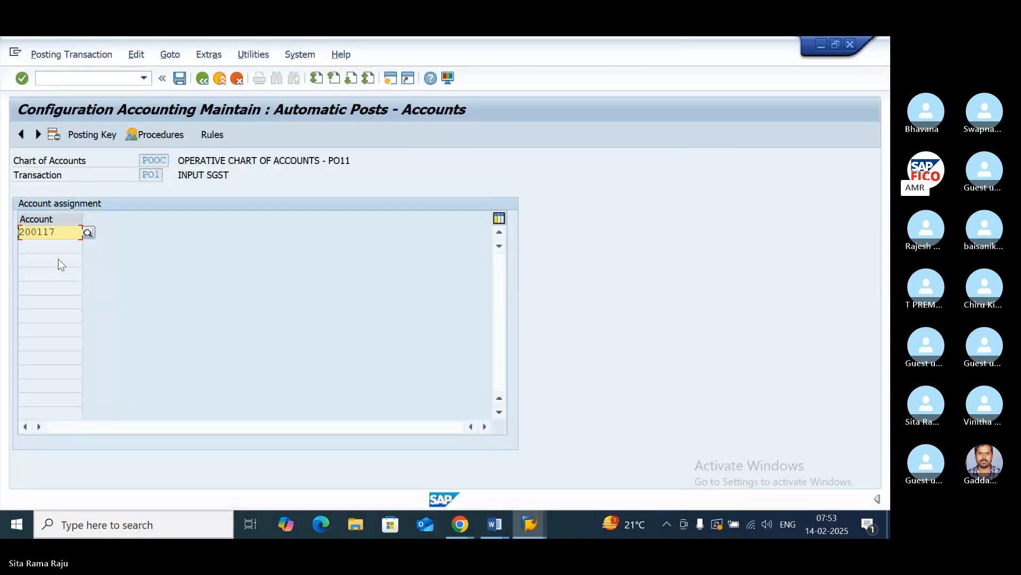
pyautogui.click(179, 78)
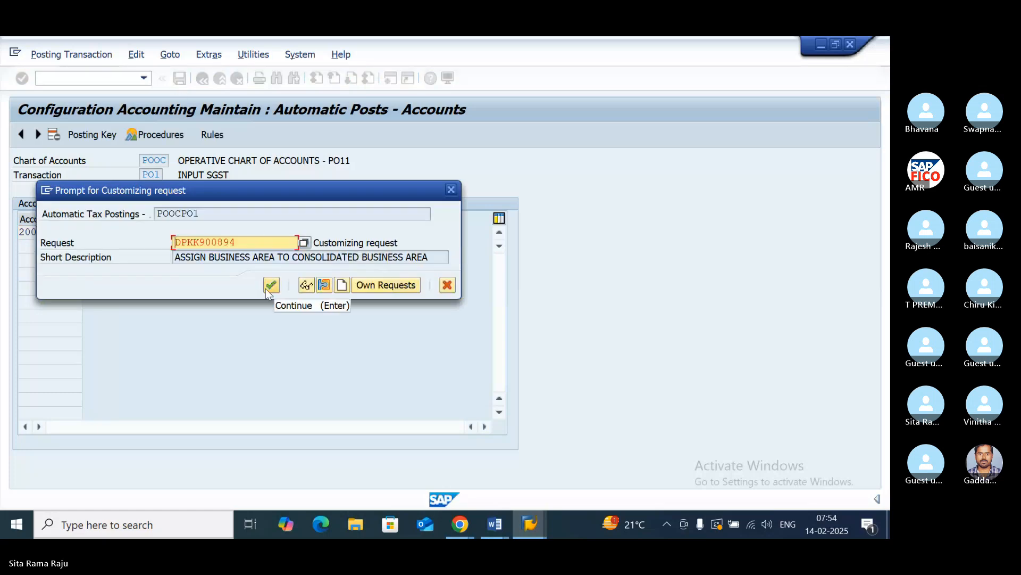
pyautogui.click(270, 286)
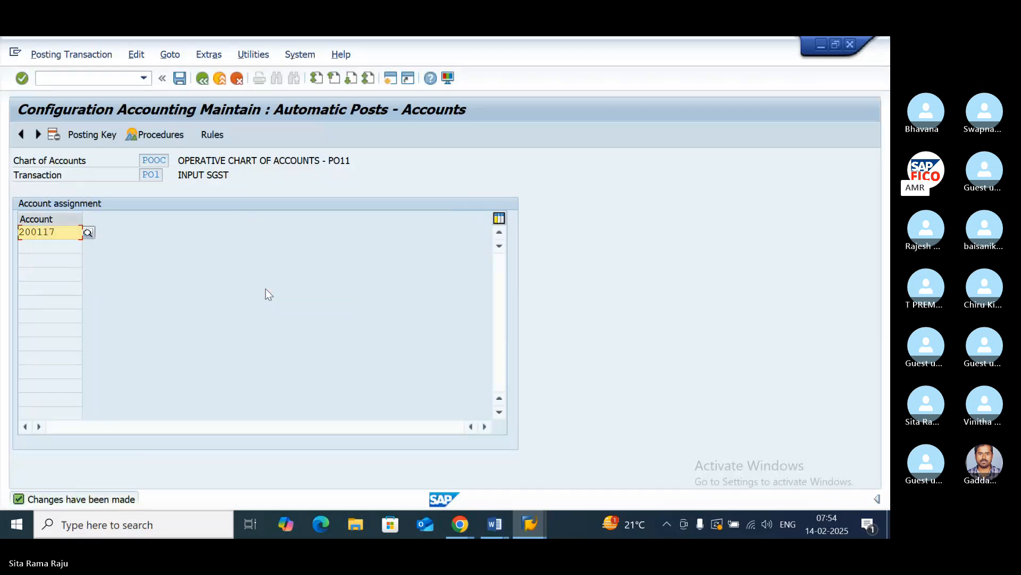
# - Return to the tax procedures, open the INPUT CGST procedure PO2 and save its account determination rules
pyautogui.click(205, 83)
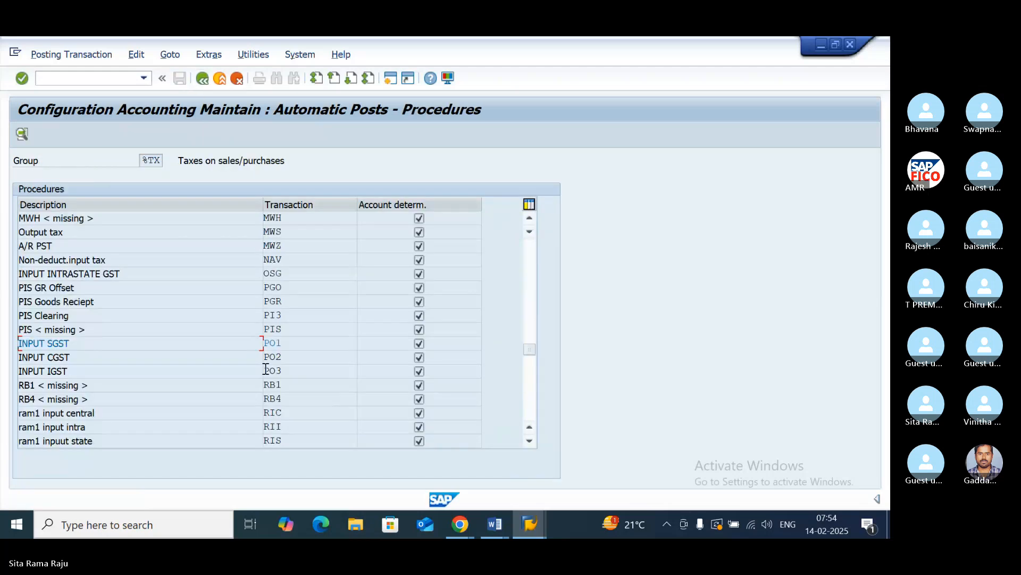
pyautogui.doubleClick(279, 356)
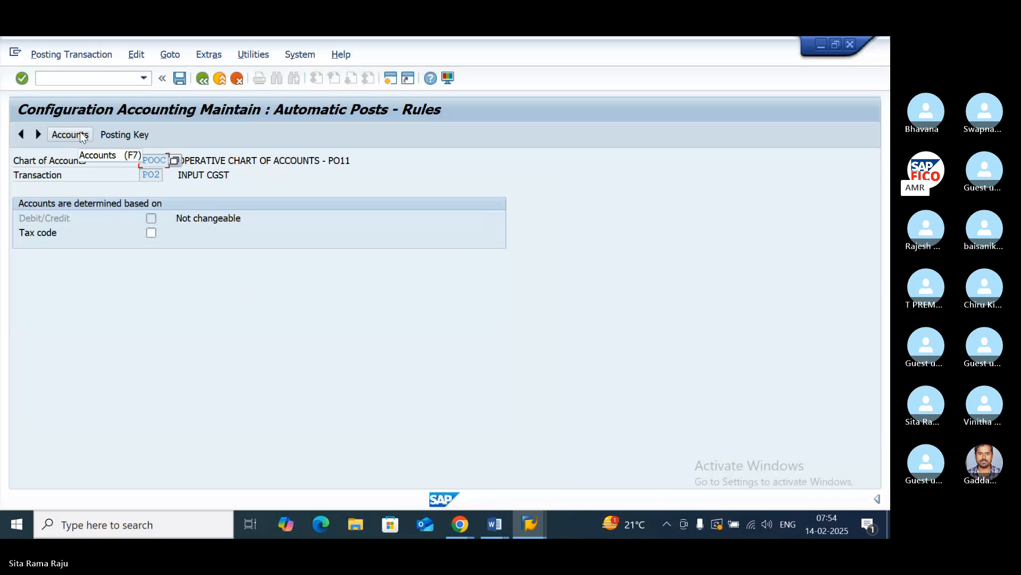
pyautogui.click(127, 137)
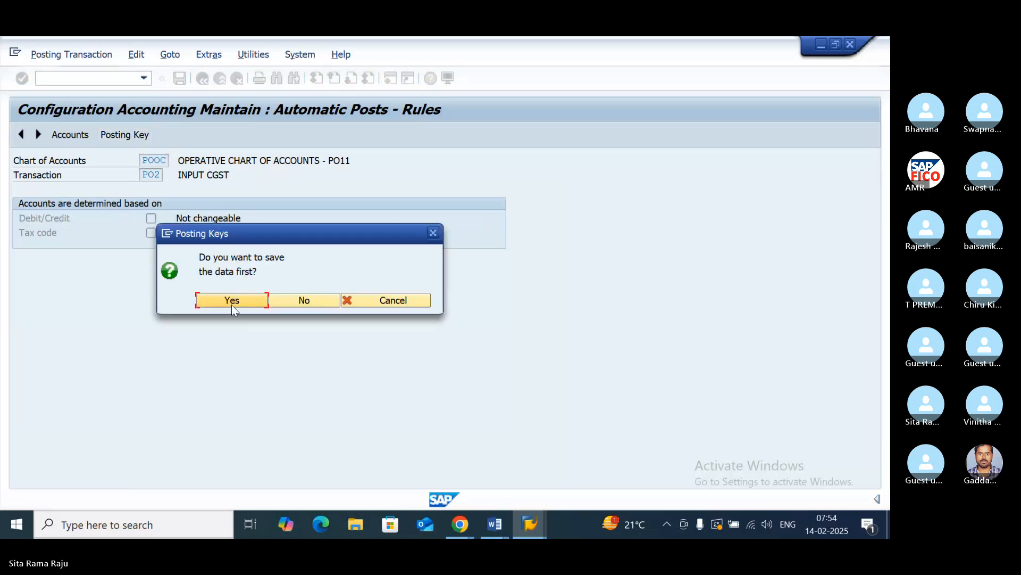
pyautogui.click(234, 301)
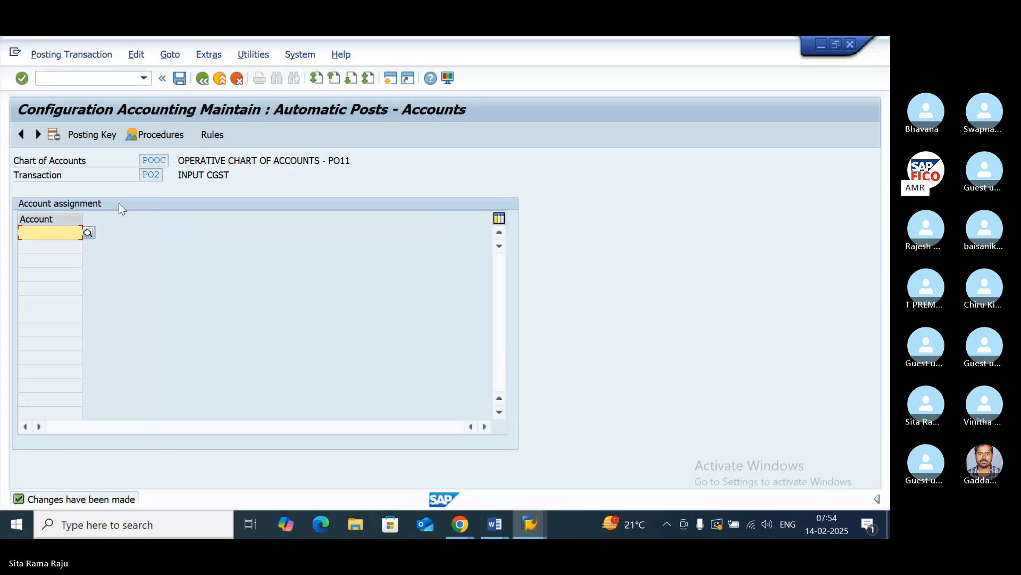
# - Set the posting keys of PO2 to debit 40 and credit 50, and save them in customizing request DPKK900894
pyautogui.click(88, 136)
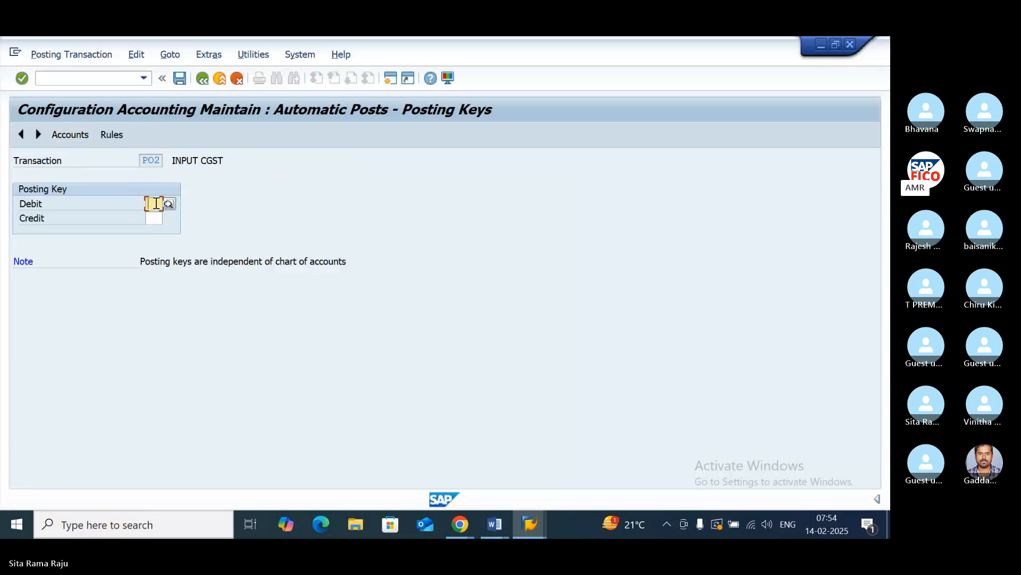
pyautogui.click(155, 203)
pyautogui.write('40')
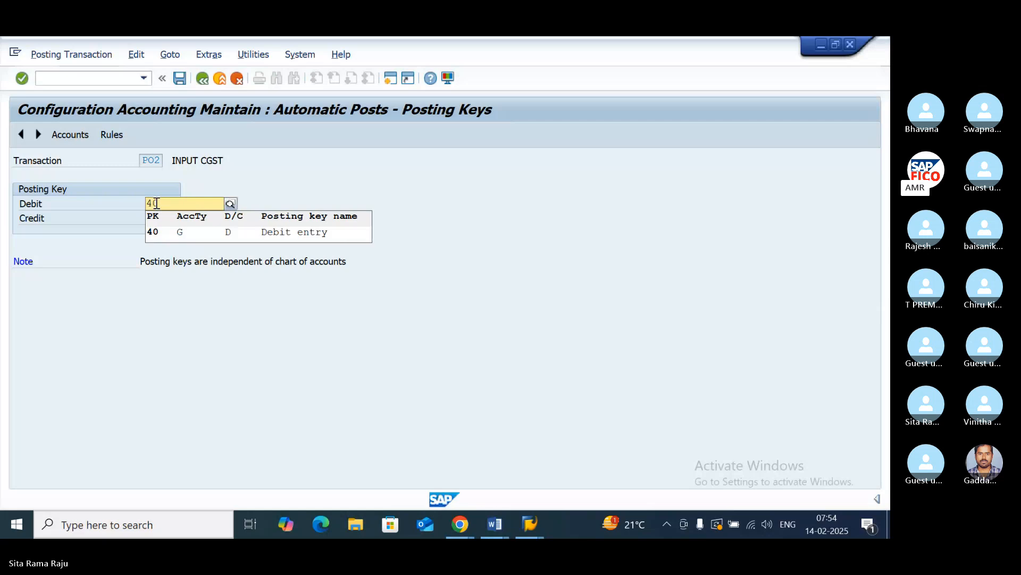
pyautogui.click(167, 232)
pyautogui.click(155, 218)
pyautogui.write('5')
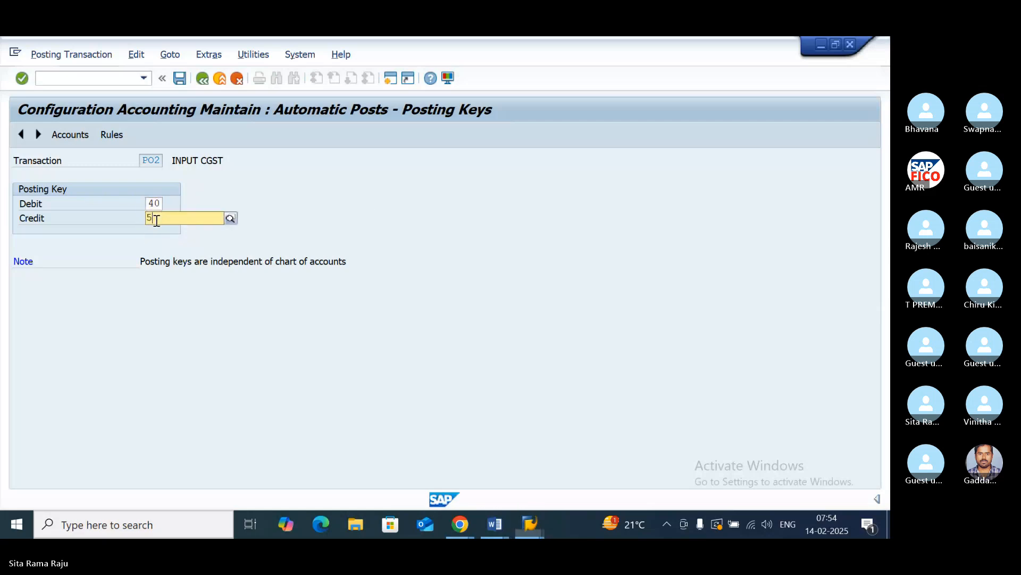
pyautogui.write('0')
pyautogui.click(176, 245)
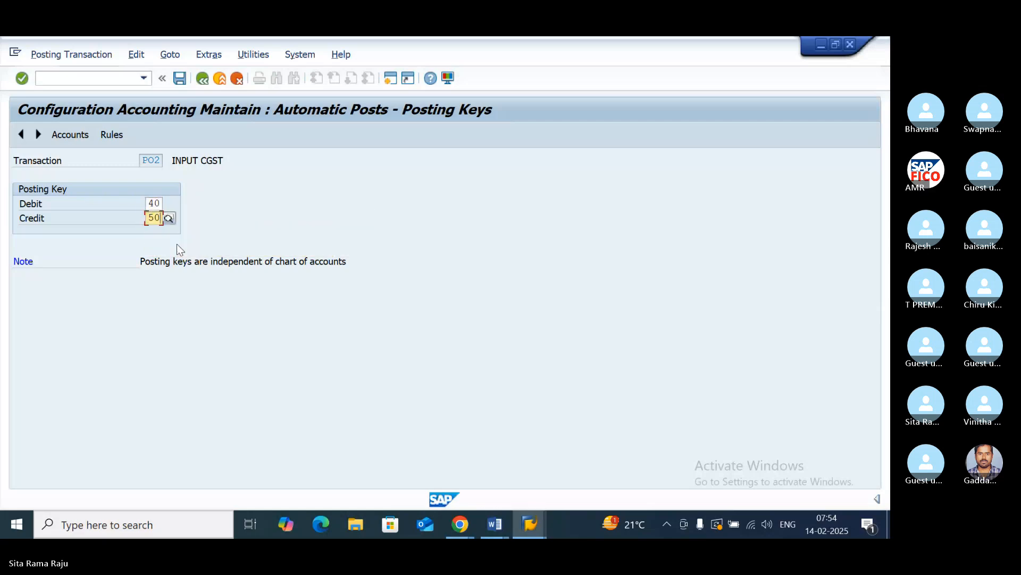
pyautogui.click(76, 136)
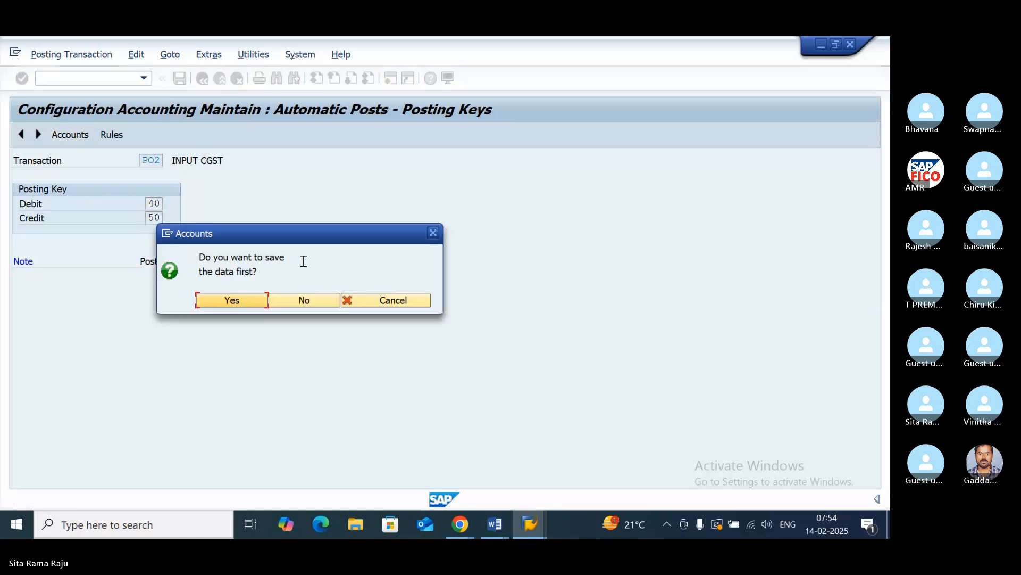
pyautogui.click(247, 296)
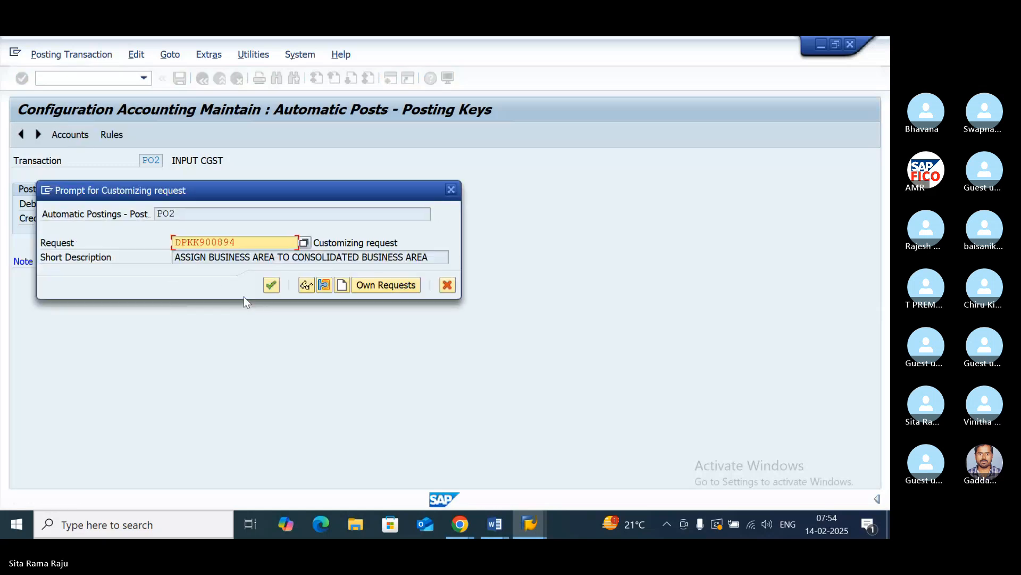
pyautogui.click(271, 285)
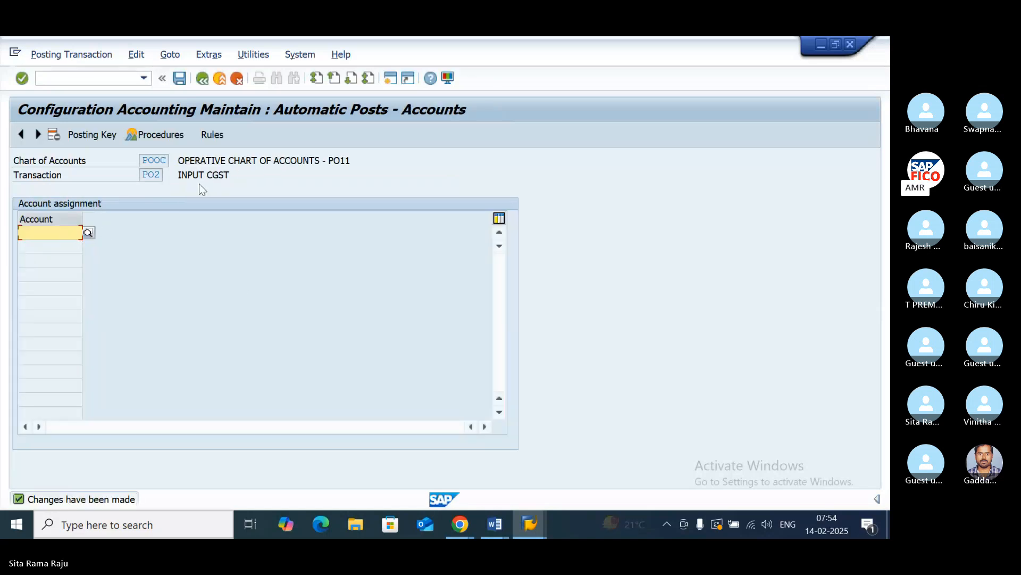
# - Assign the INPUT CGST account 200118 to transaction PO2 and save it in the customizing request
pyautogui.click(88, 233)
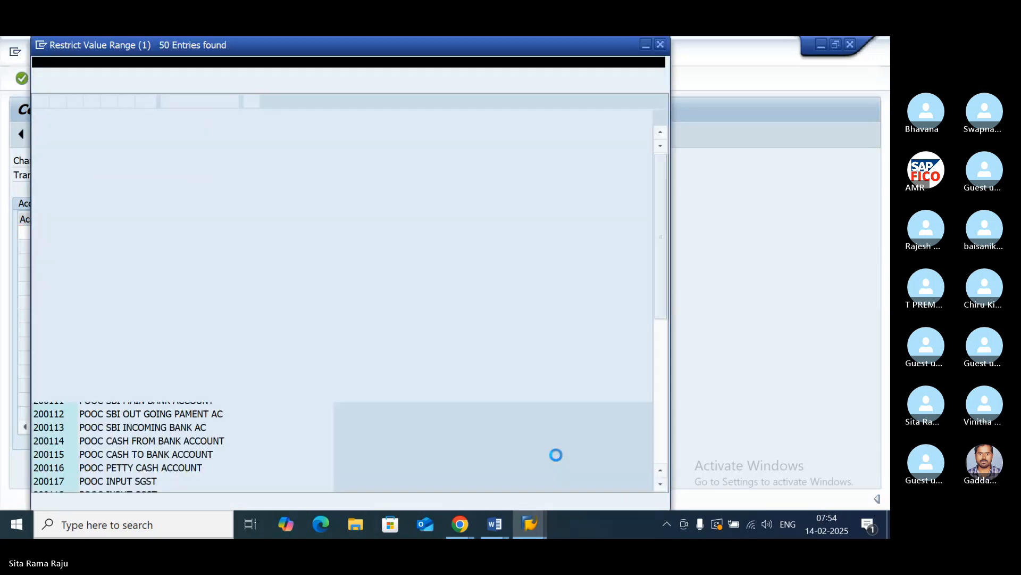
pyautogui.scroll(-1, 208, 400)
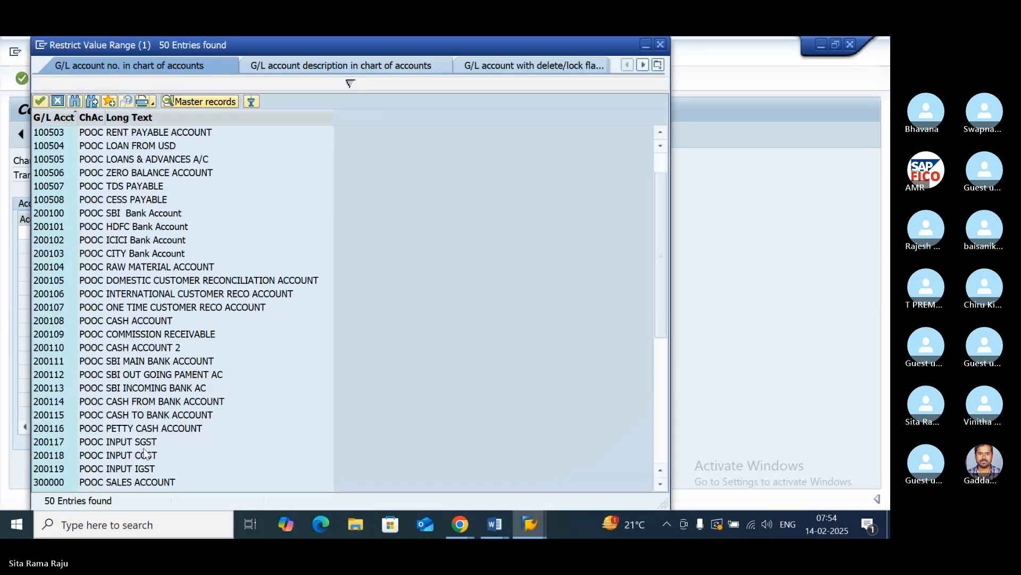
pyautogui.click(126, 456)
pyautogui.doubleClick(136, 456)
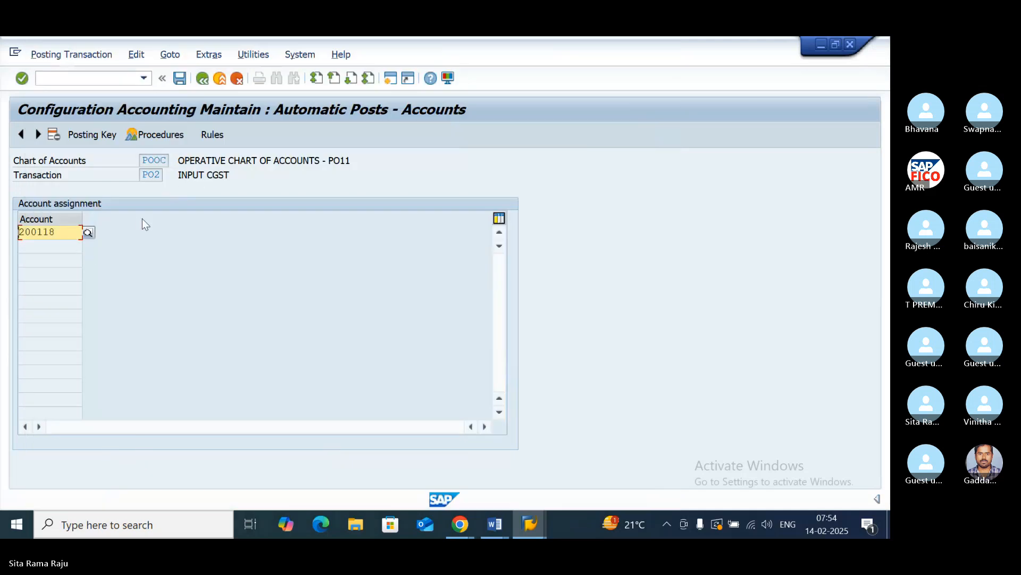
pyautogui.click(180, 79)
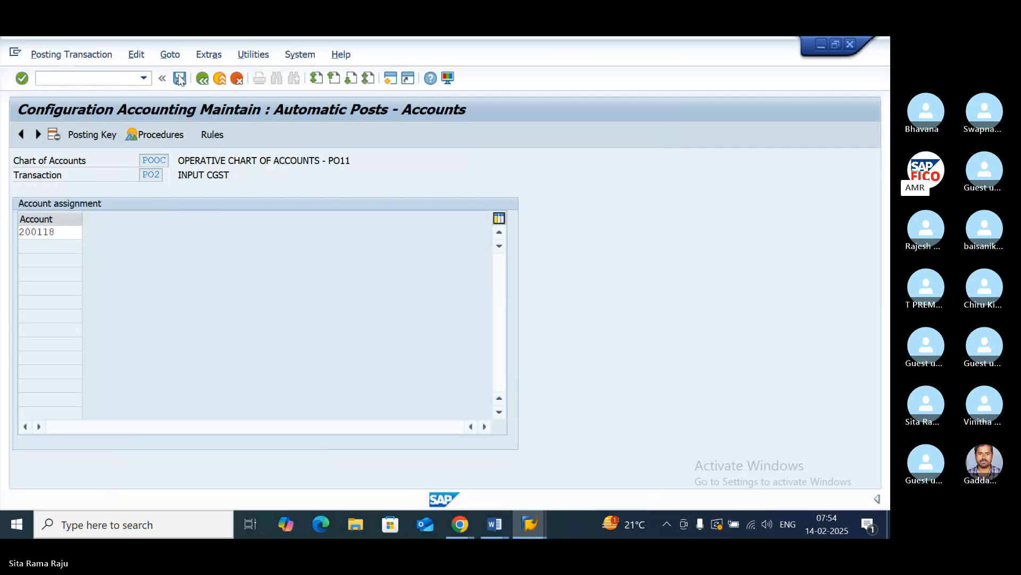
pyautogui.click(271, 286)
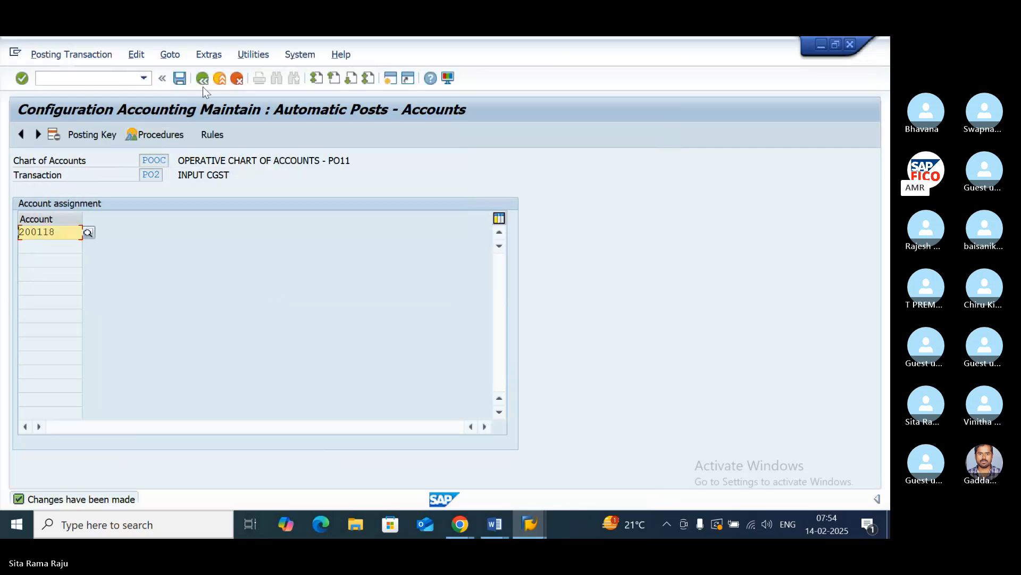
# - Go back to the tax procedures, open the INPUT IGST procedure PO3 and save its account determination rules
pyautogui.click(200, 79)
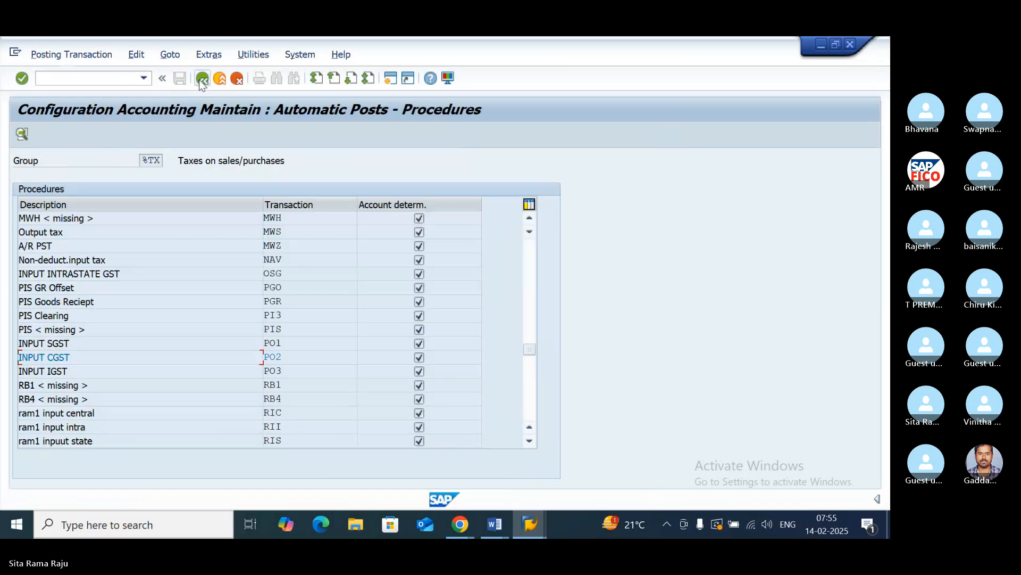
pyautogui.click(277, 371)
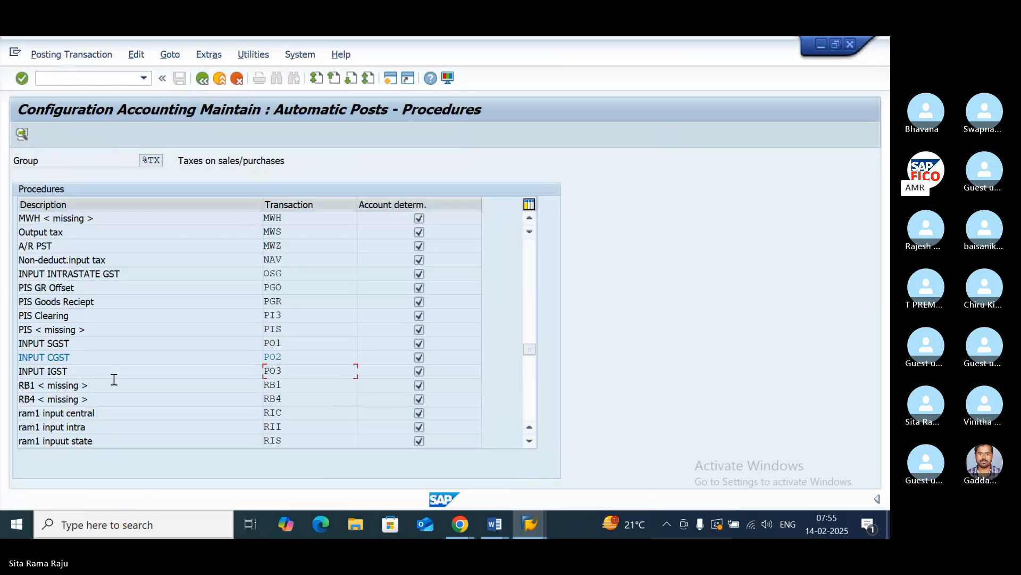
pyautogui.doubleClick(286, 372)
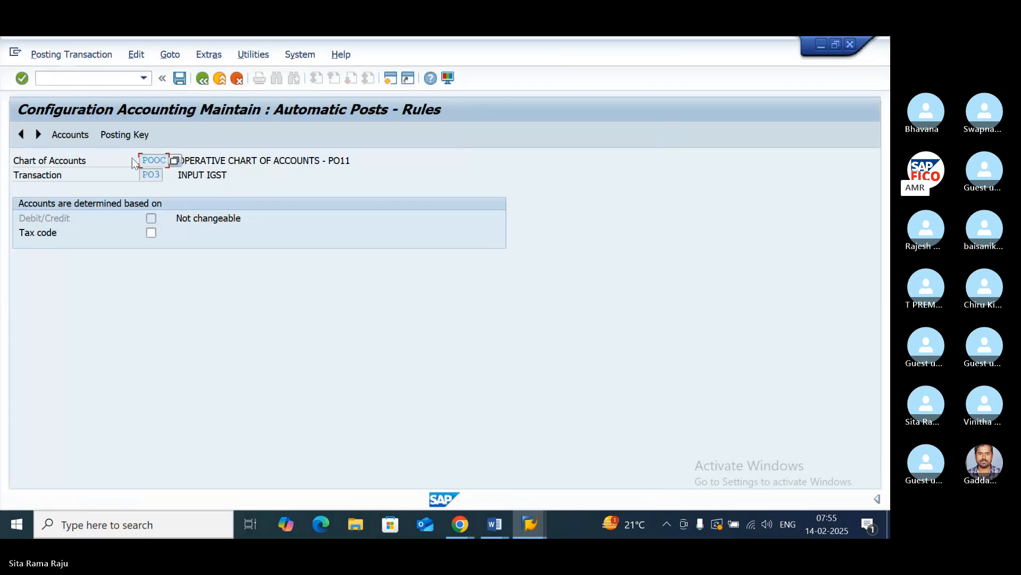
pyautogui.click(126, 134)
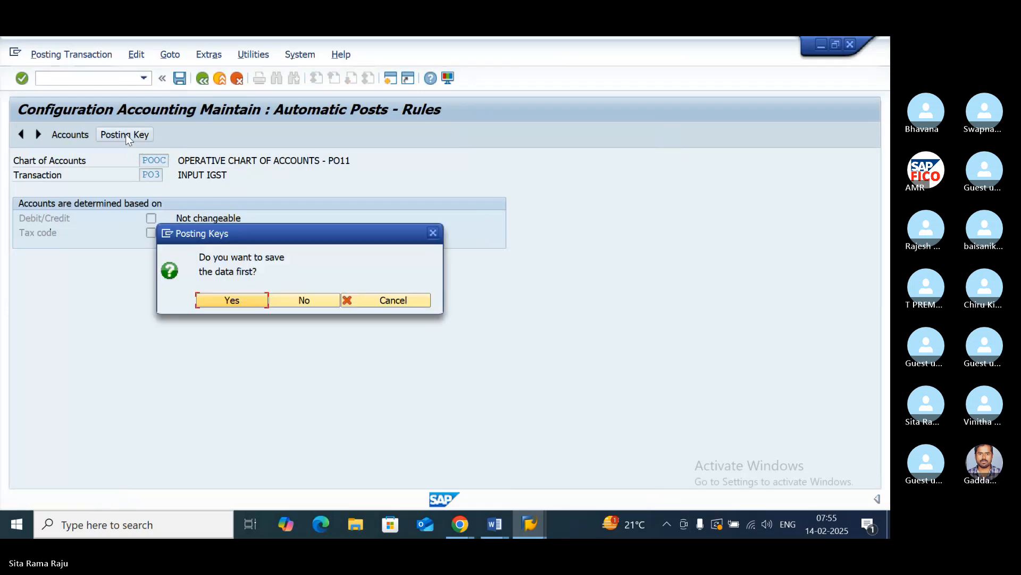
pyautogui.click(243, 300)
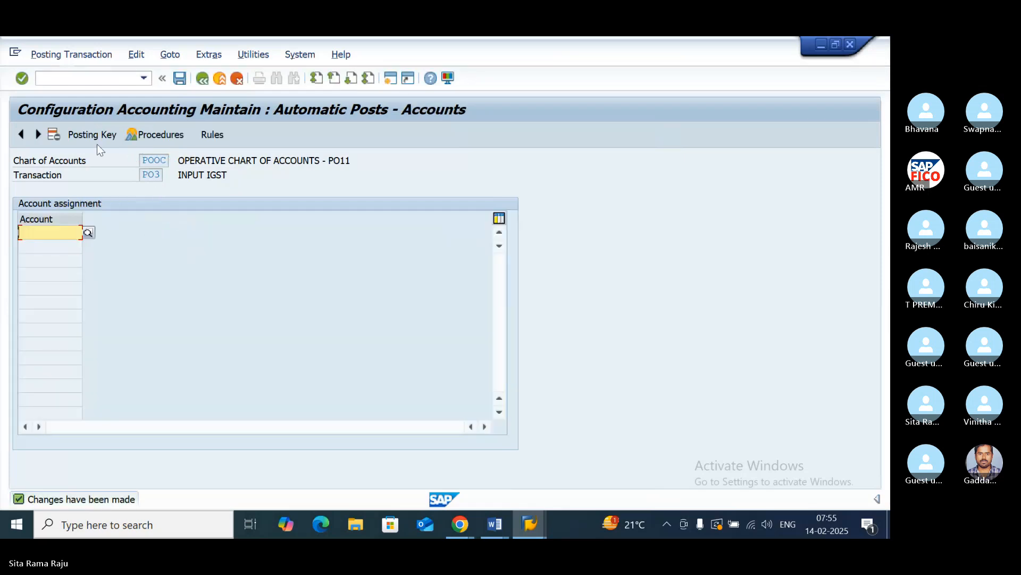
# - Set the posting keys of PO3 to debit 40 and credit 50, and save them in customizing request DPKK900894
pyautogui.click(93, 134)
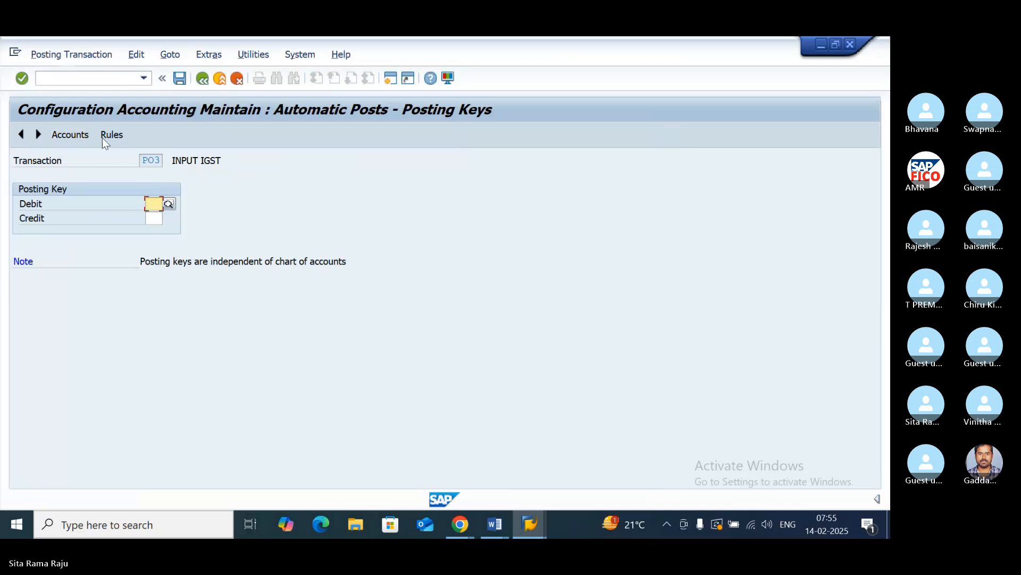
pyautogui.write('40')
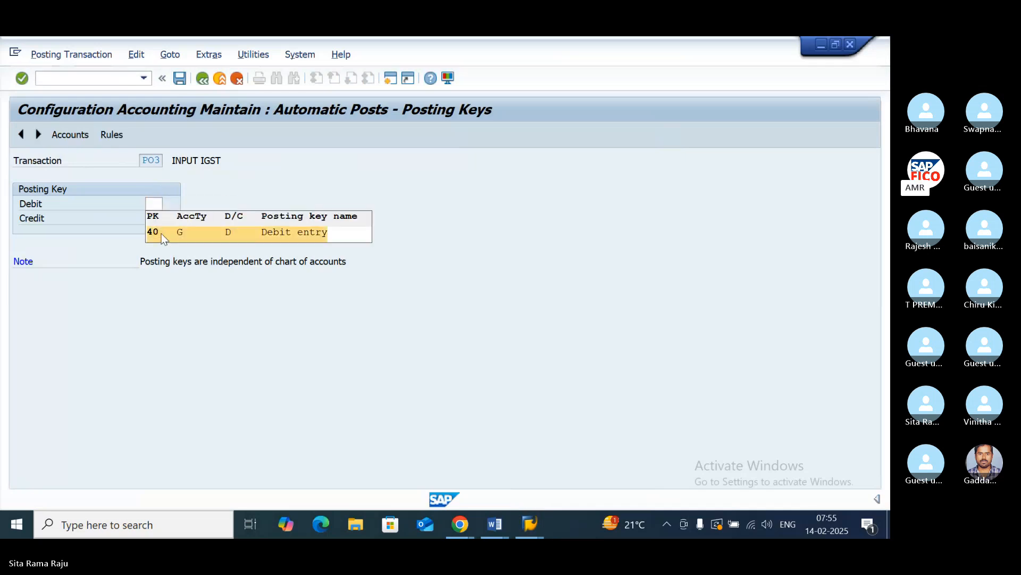
pyautogui.click(151, 218)
pyautogui.write('50')
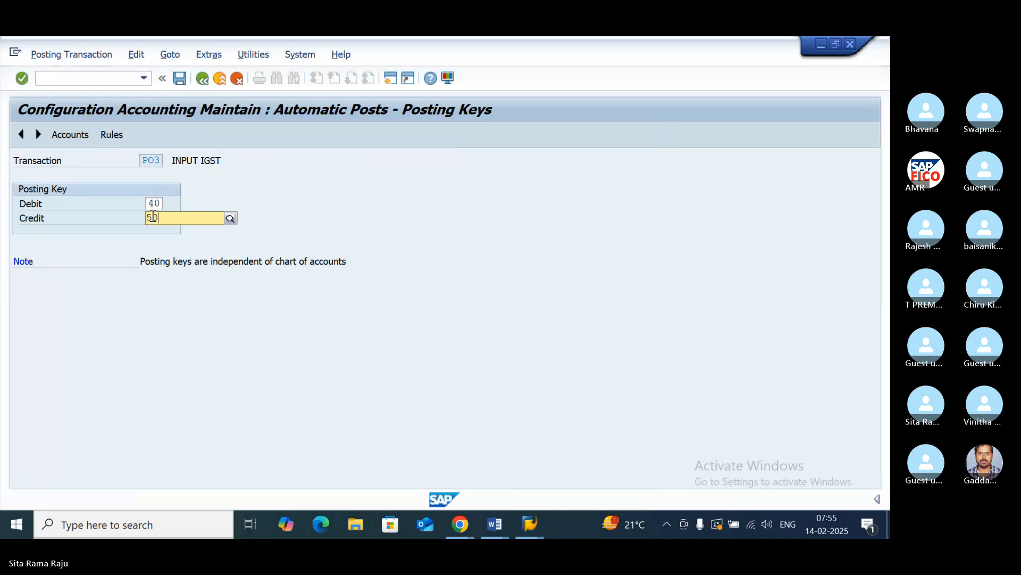
pyautogui.click(181, 245)
pyautogui.click(75, 134)
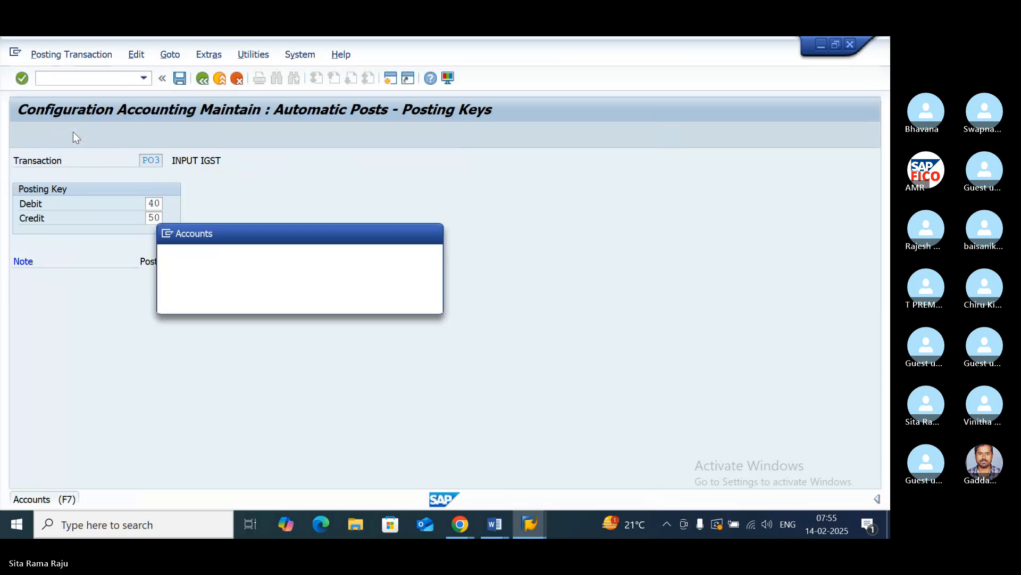
pyautogui.click(243, 300)
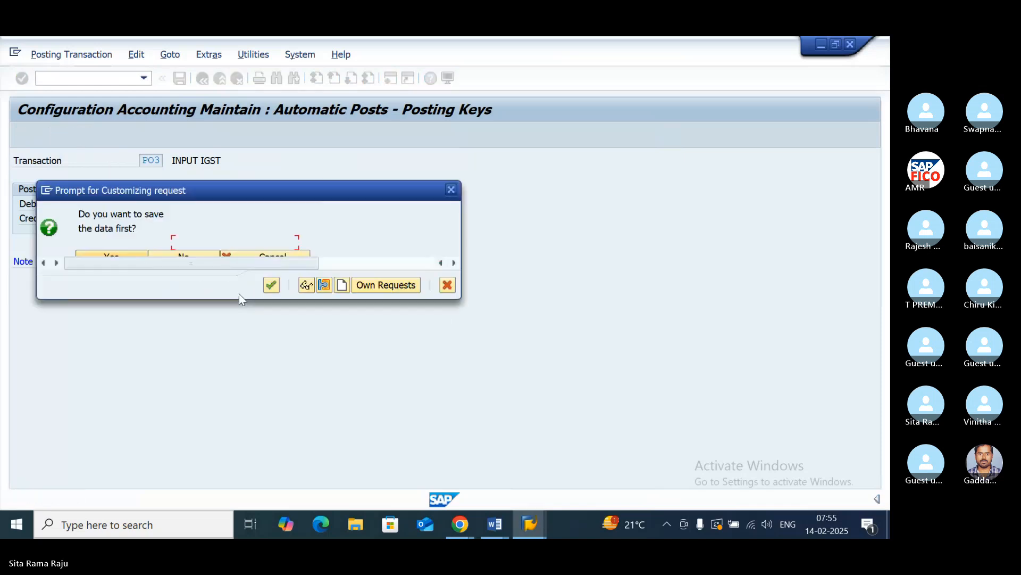
pyautogui.click(271, 285)
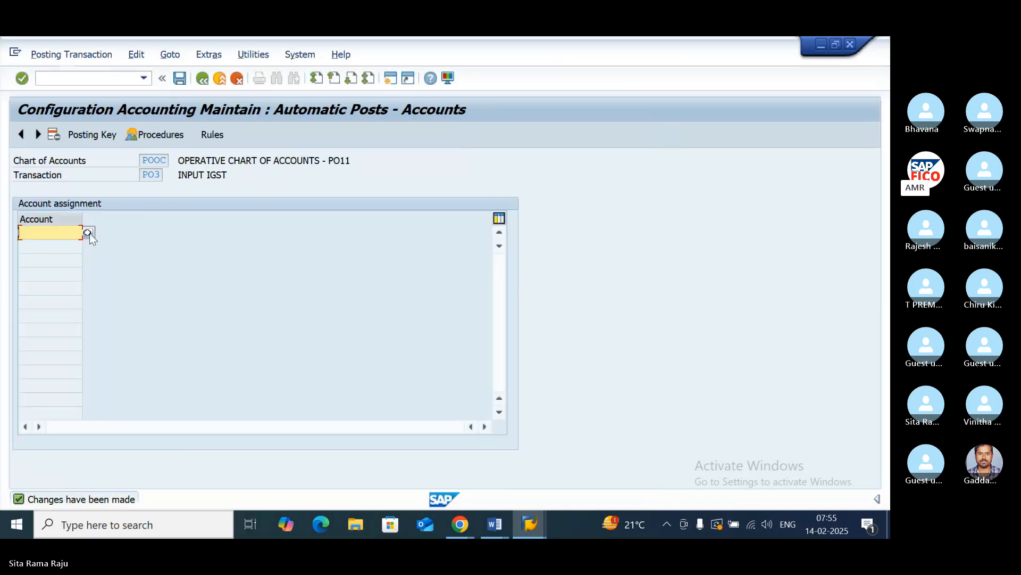
# - Assign the INPUT IGST account 200119 to transaction PO3 and save it in the customizing request
pyautogui.click(88, 233)
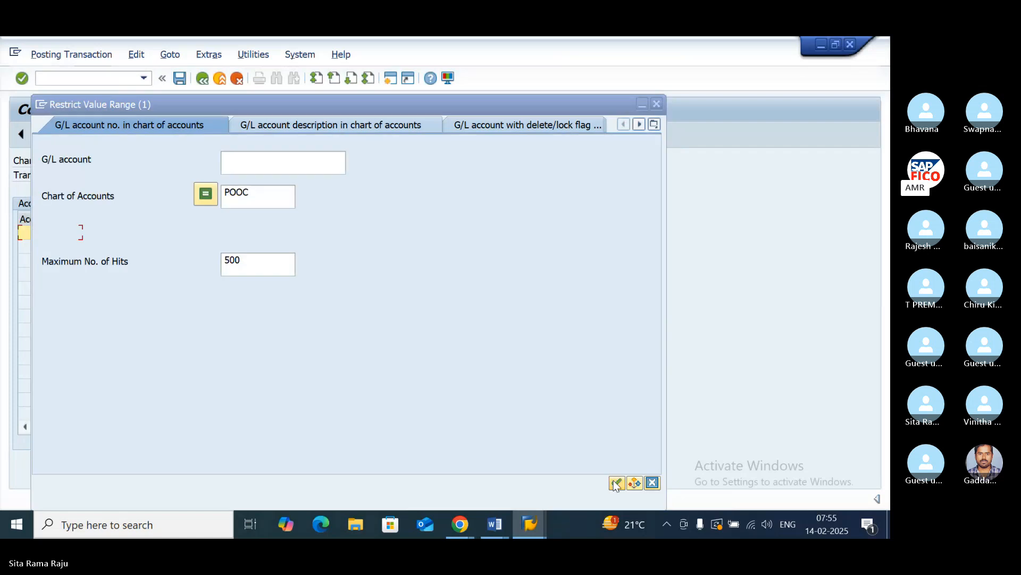
pyautogui.click(614, 482)
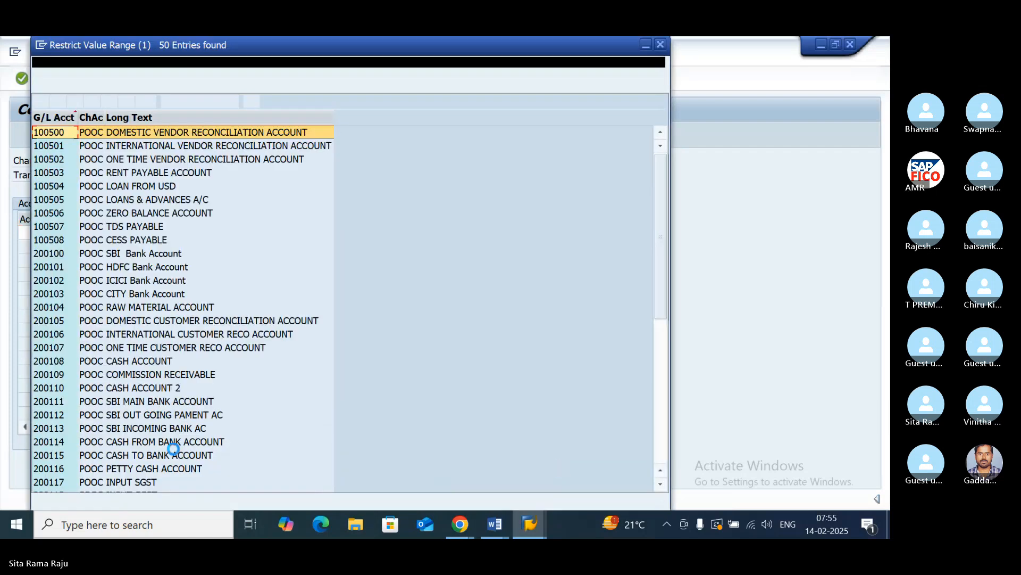
pyautogui.scroll(-2, 172, 422)
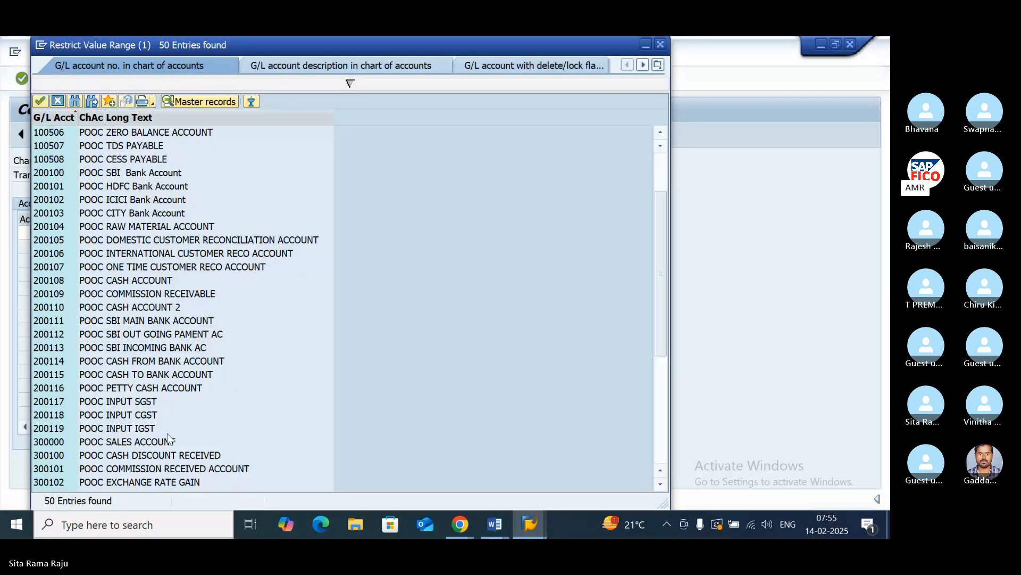
pyautogui.click(154, 429)
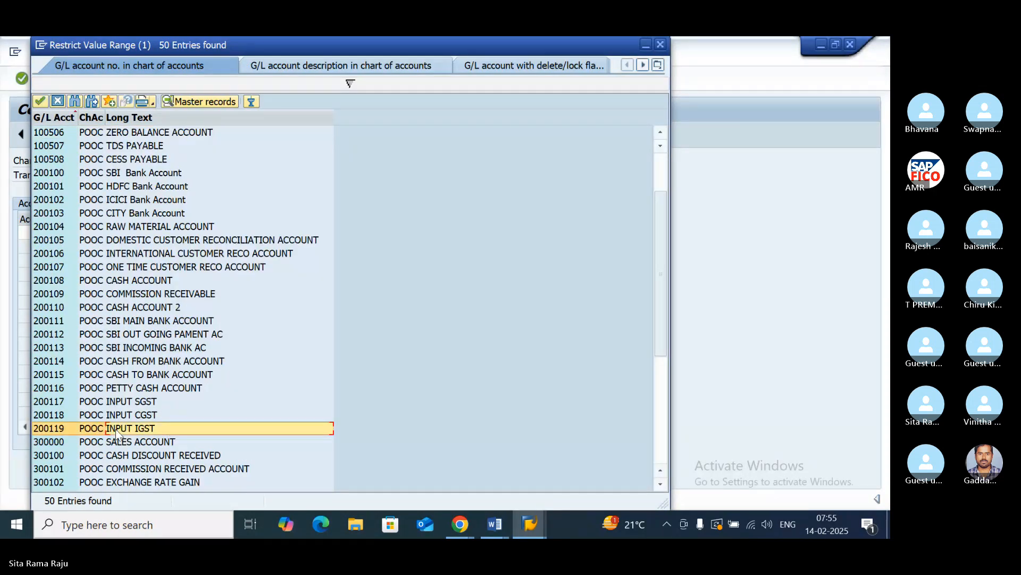
pyautogui.doubleClick(154, 429)
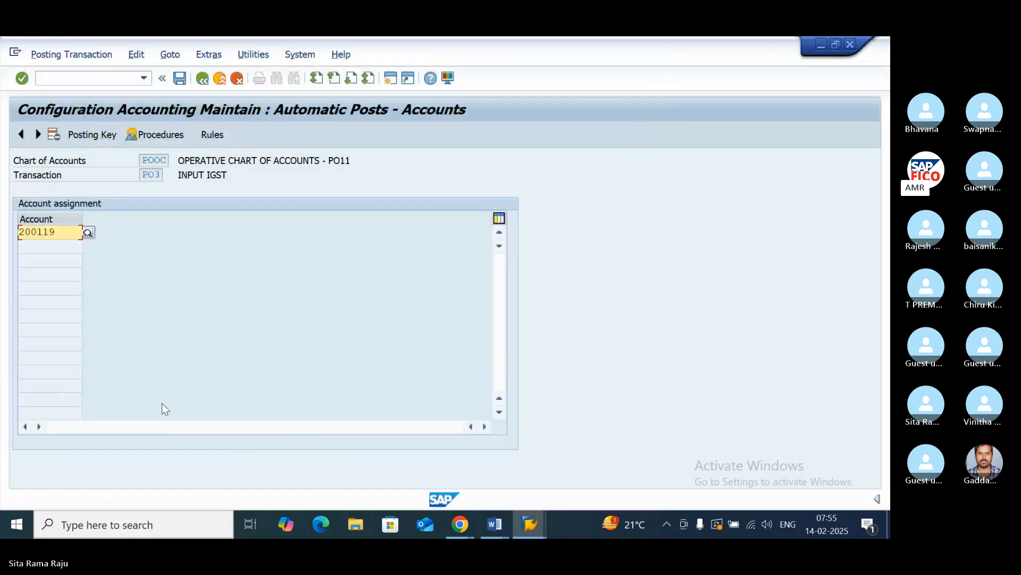
pyautogui.click(179, 81)
pyautogui.click(271, 285)
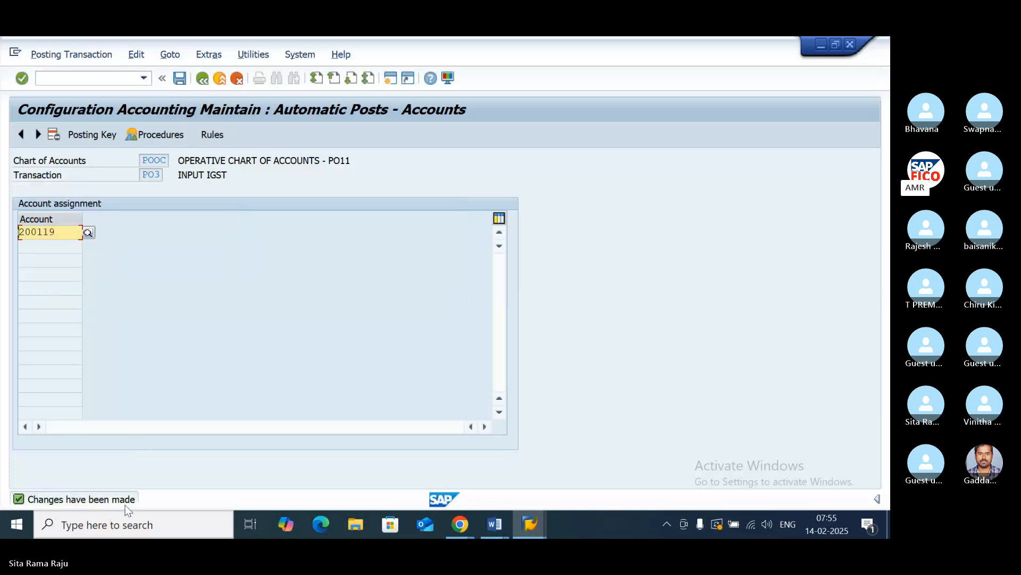
# - Switch to the Input GST notes in Word and select the transaction code T-SM30 in the Maintain Tax Codes item
pyautogui.click(494, 524)
pyautogui.click(552, 474)
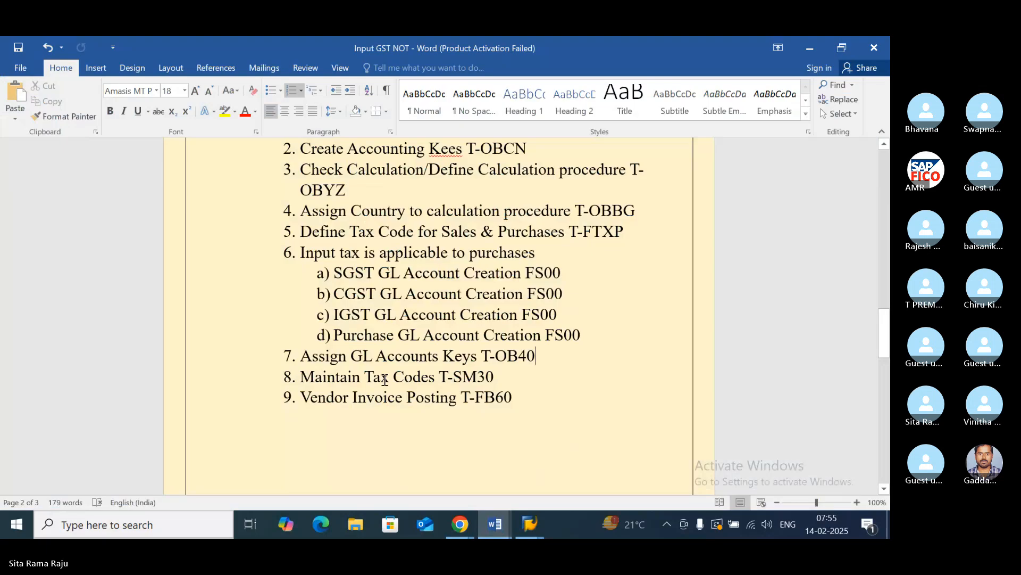
pyautogui.moveTo(495, 376); pyautogui.dragTo(438, 376)
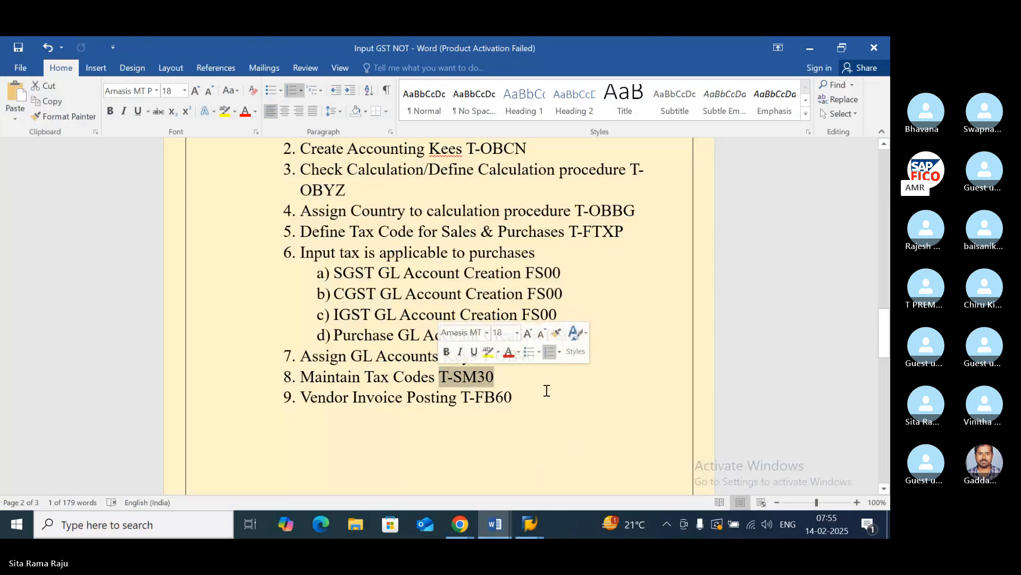
# - Switch back to SAP, leave the automatic posting configuration and open transaction SM30
pyautogui.moveTo(538, 519)
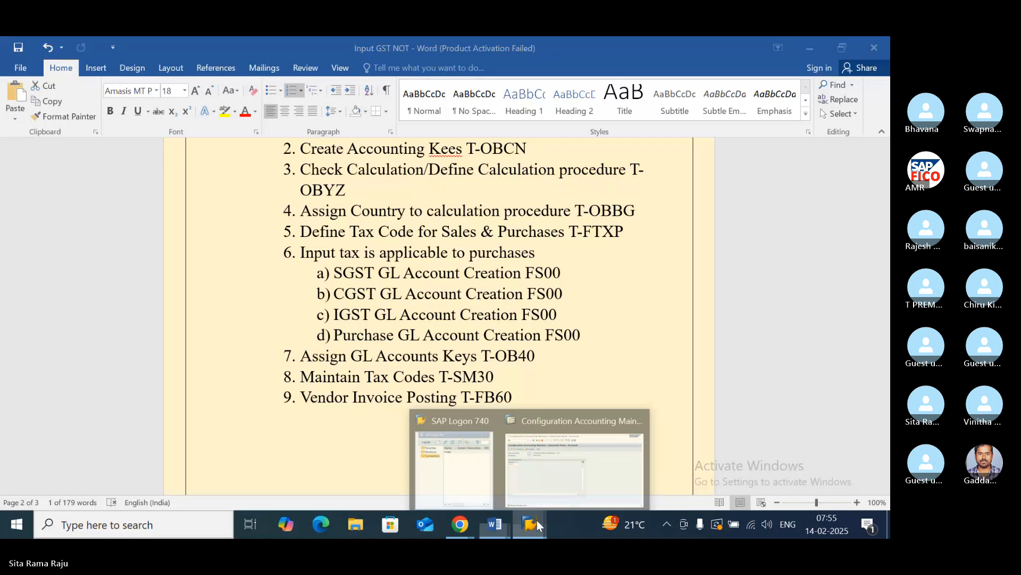
pyautogui.click(552, 412)
pyautogui.click(203, 79)
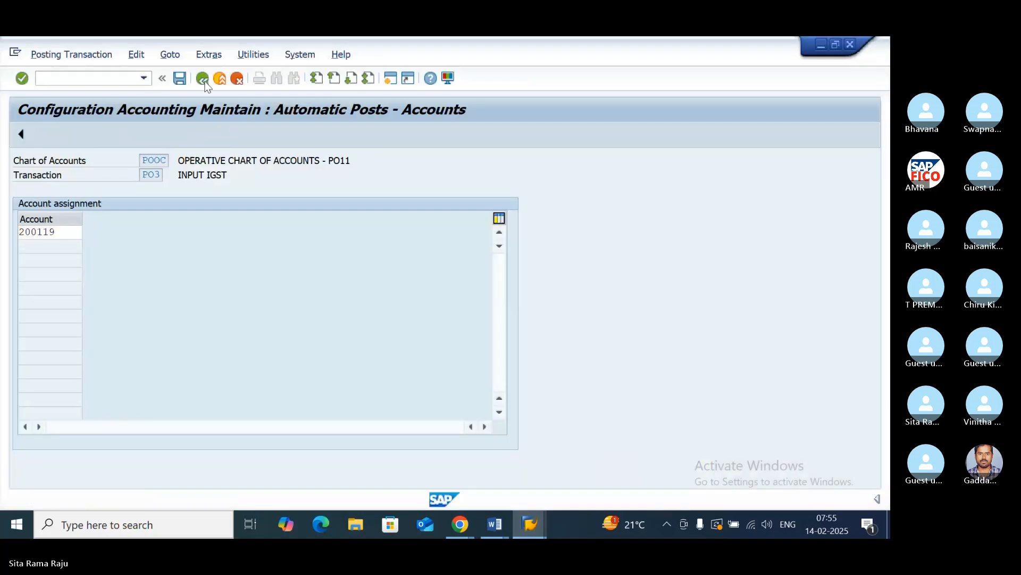
pyautogui.click(202, 79)
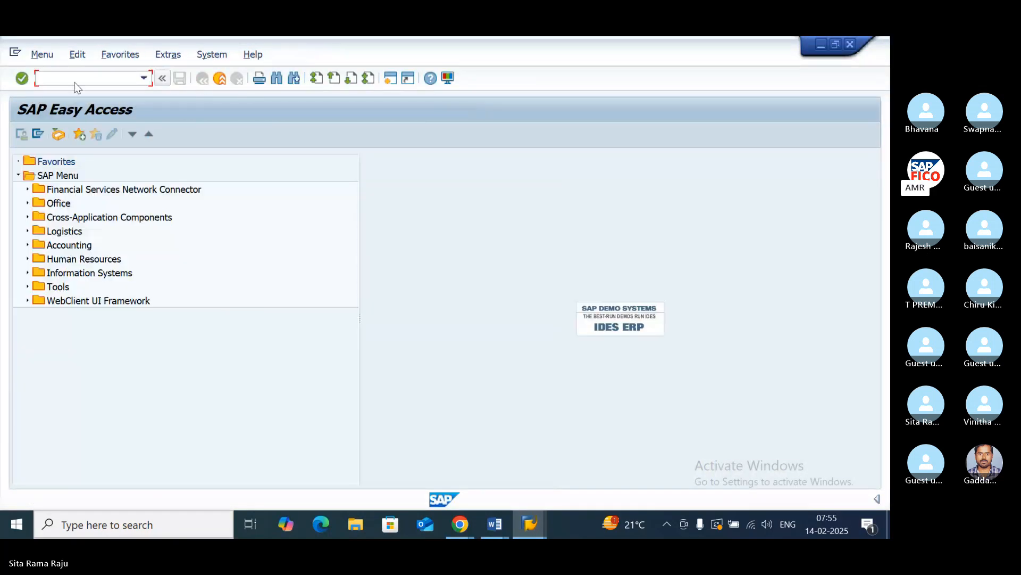
pyautogui.write('SM30')
pyautogui.press('Return')
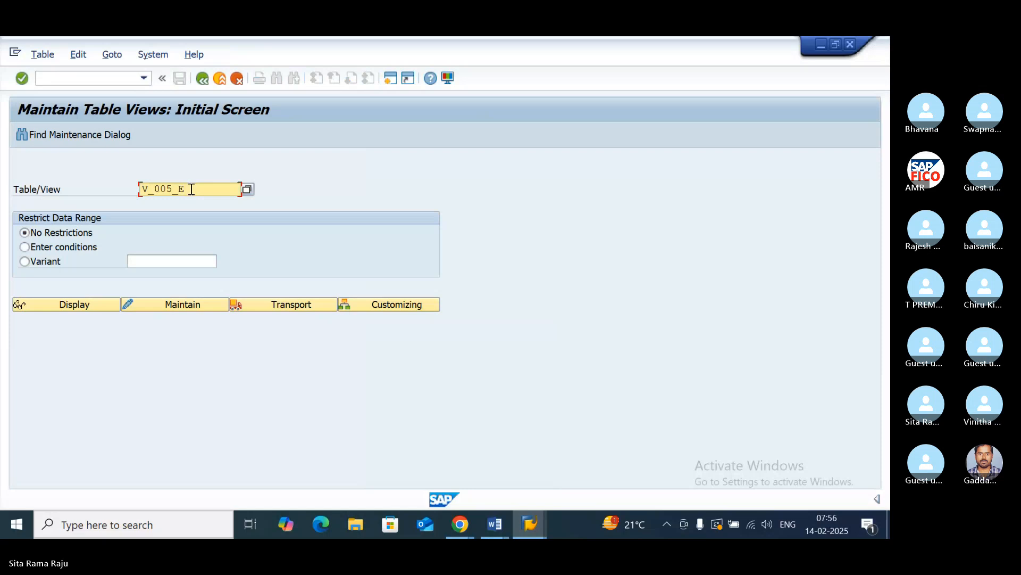
# - Enter J_1ICONDTAX as the table/view and open it for maintenance
pyautogui.press('BackSpace')
pyautogui.press('BackSpace')
pyautogui.press('BackSpace')
pyautogui.press('BackSpace')
pyautogui.press('BackSpace')
pyautogui.press('BackSpace')
pyautogui.write('J')
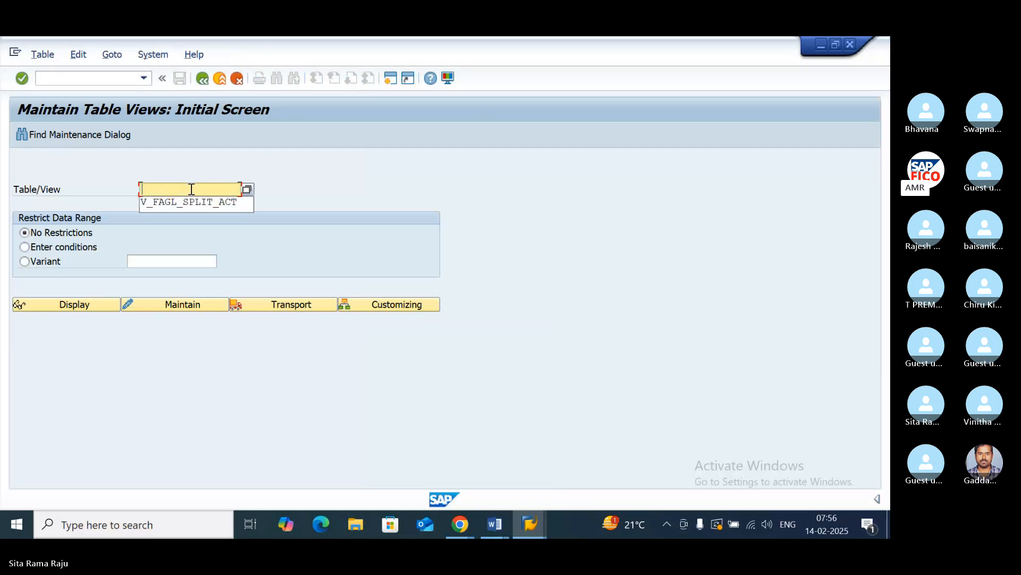
pyautogui.write('_')
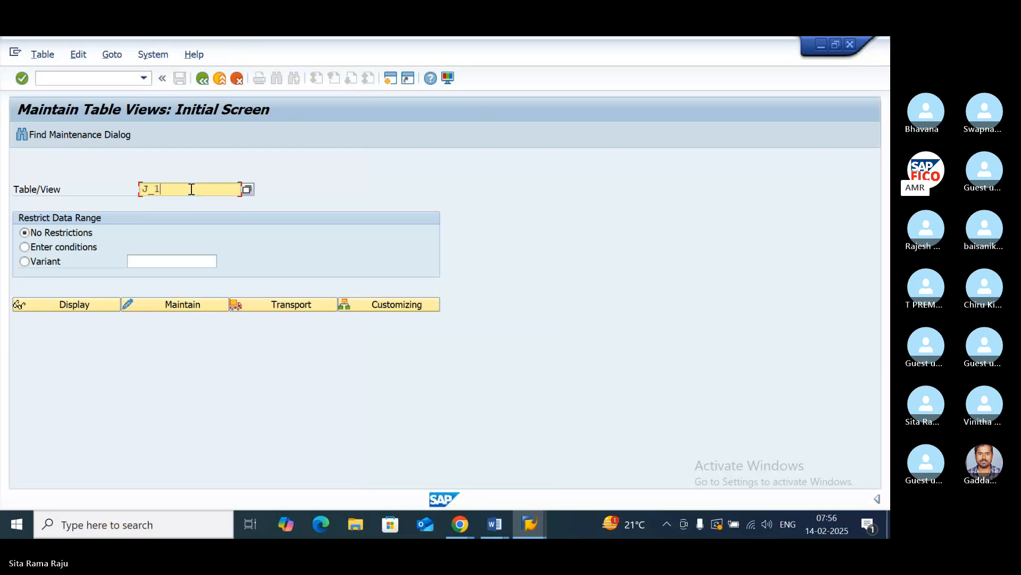
pyautogui.write('1CON')
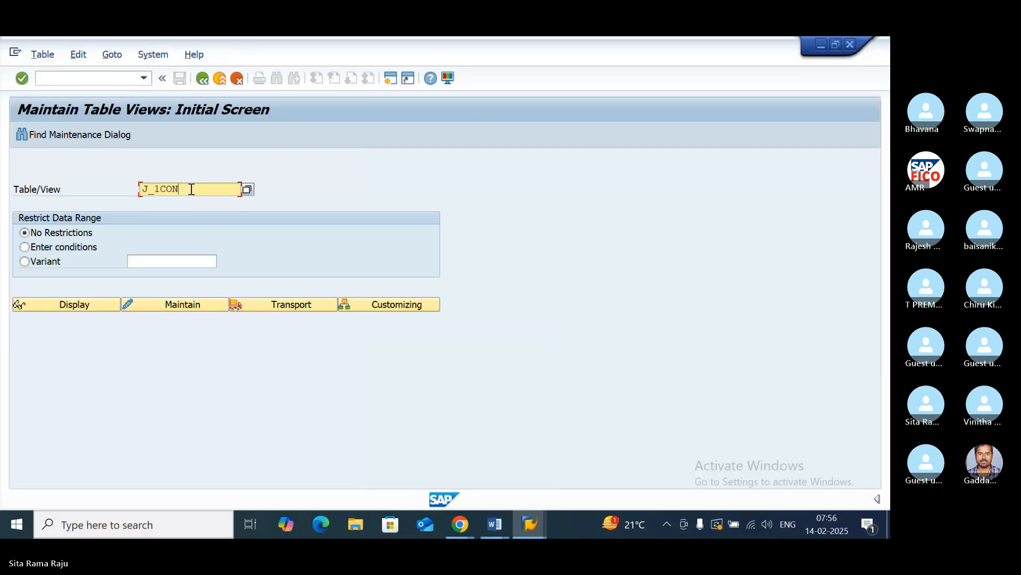
pyautogui.press('BackSpace')
pyautogui.press('BackSpace')
pyautogui.press('BackSpace')
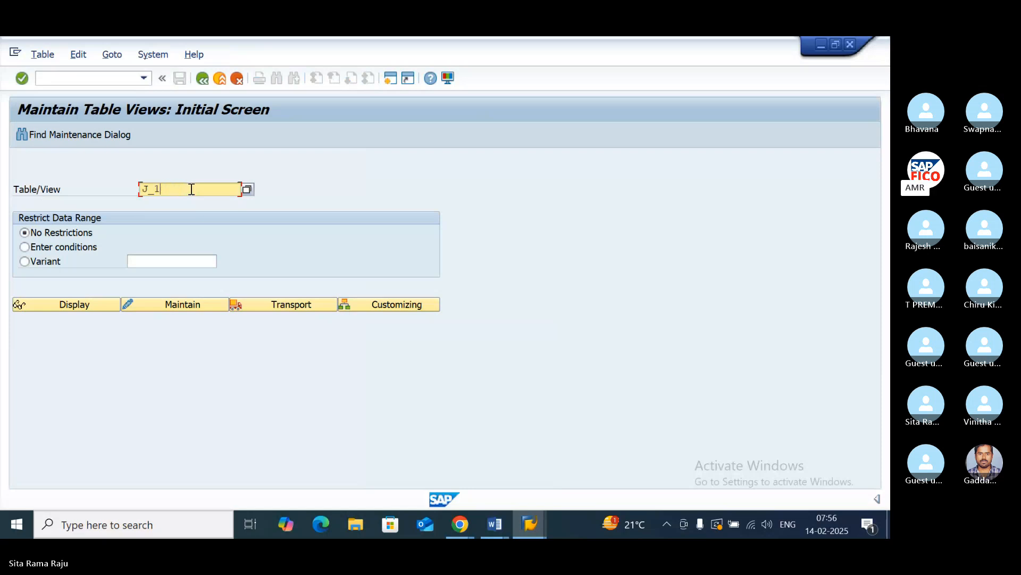
pyautogui.write('ICONDTAX')
pyautogui.click(178, 306)
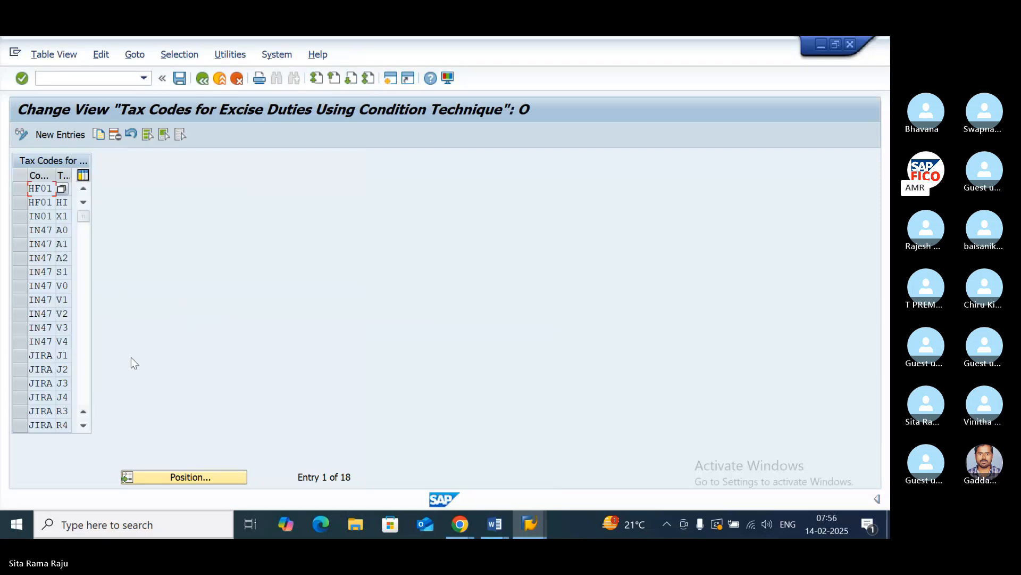
# - Create a new entry assigning tax code P1 to company code PO11
pyautogui.click(54, 132)
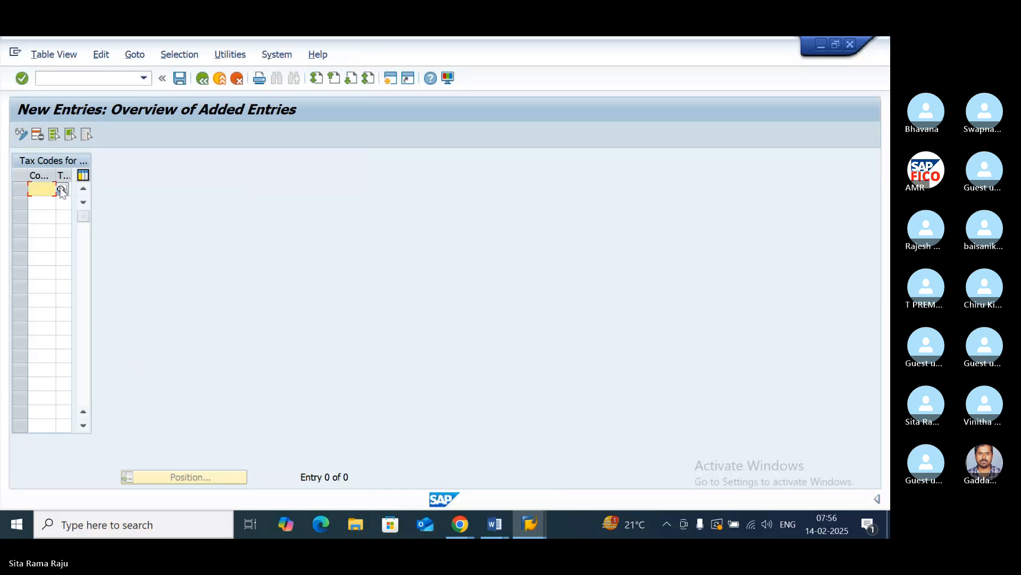
pyautogui.write('PO')
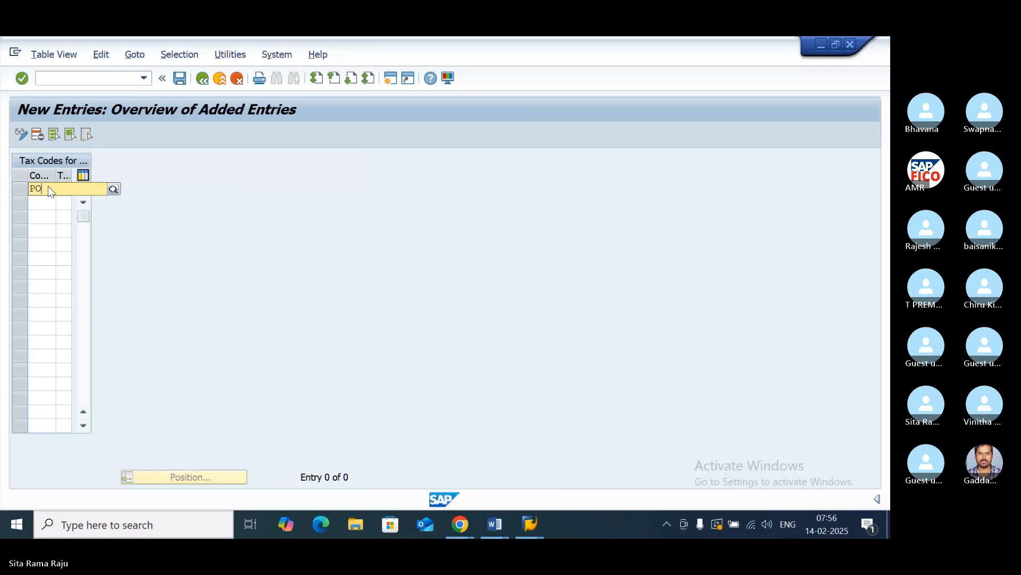
pyautogui.write('11')
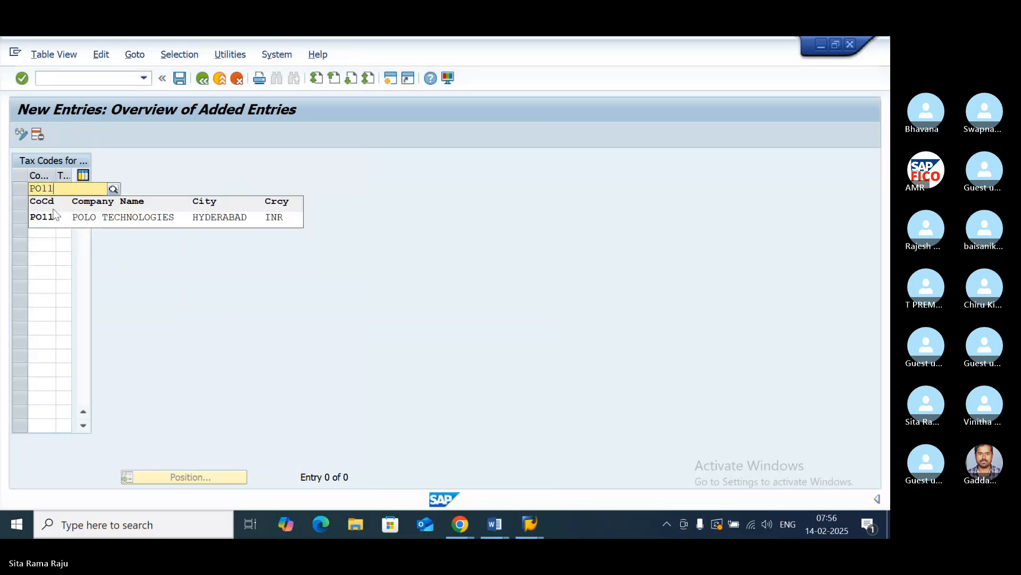
pyautogui.click(52, 216)
pyautogui.click(64, 189)
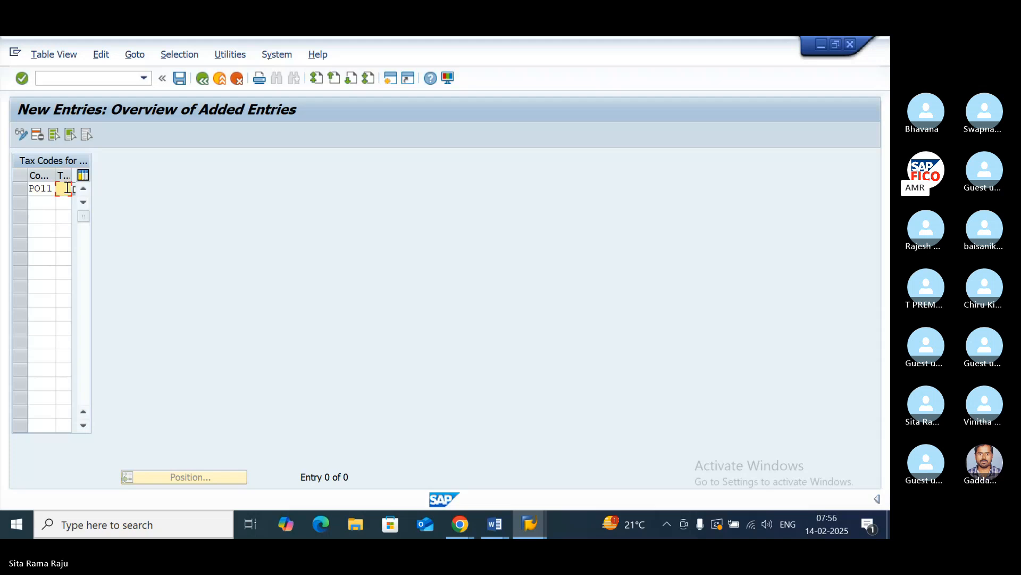
pyautogui.click(74, 189)
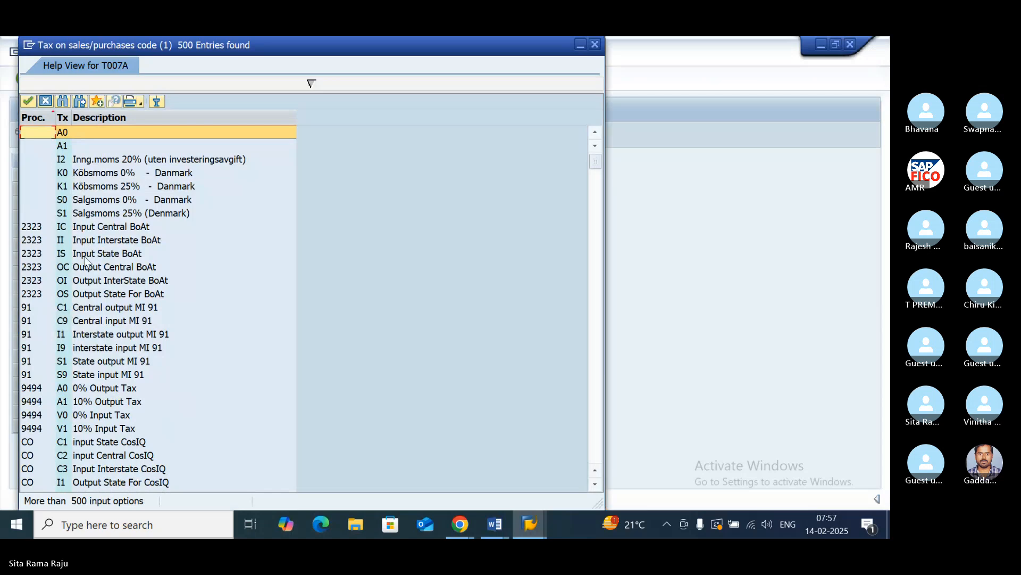
pyautogui.scroll(-2, 96, 322)
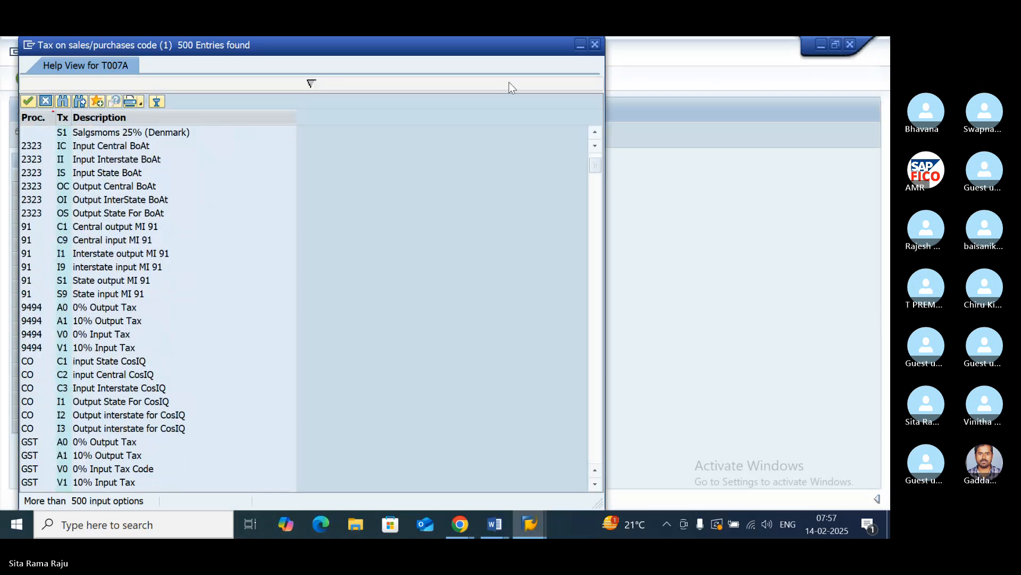
pyautogui.click(594, 45)
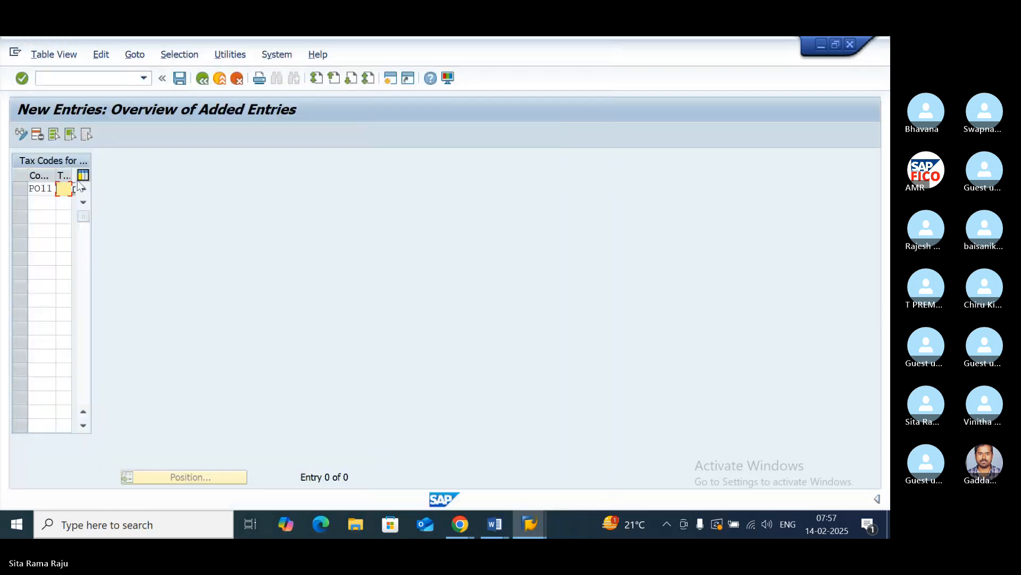
pyautogui.write('P1')
# - Add a second entry with company code PO11 and tax code P2, and save both in customizing request DPKK900894
pyautogui.click(46, 200)
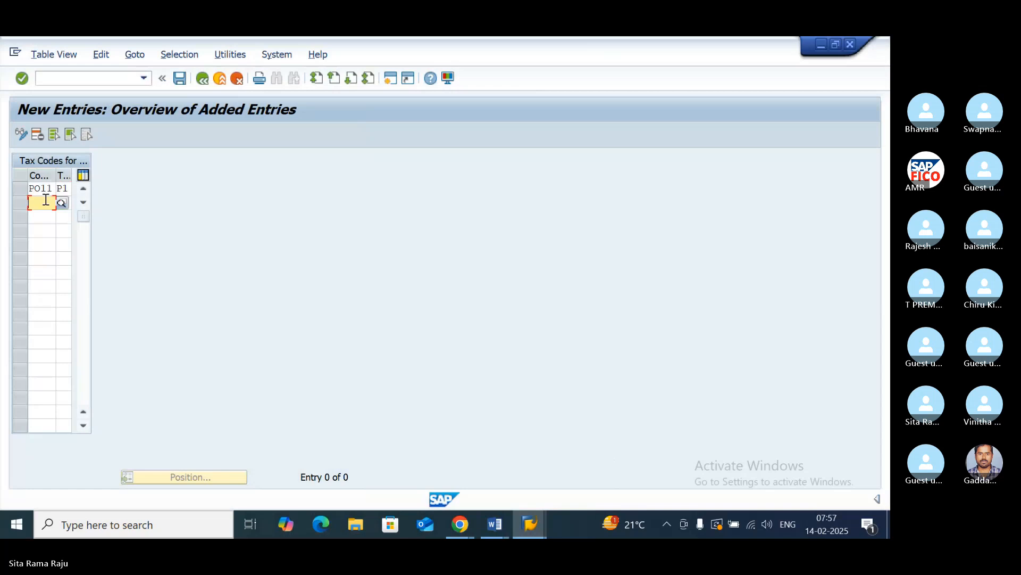
pyautogui.write('PO11')
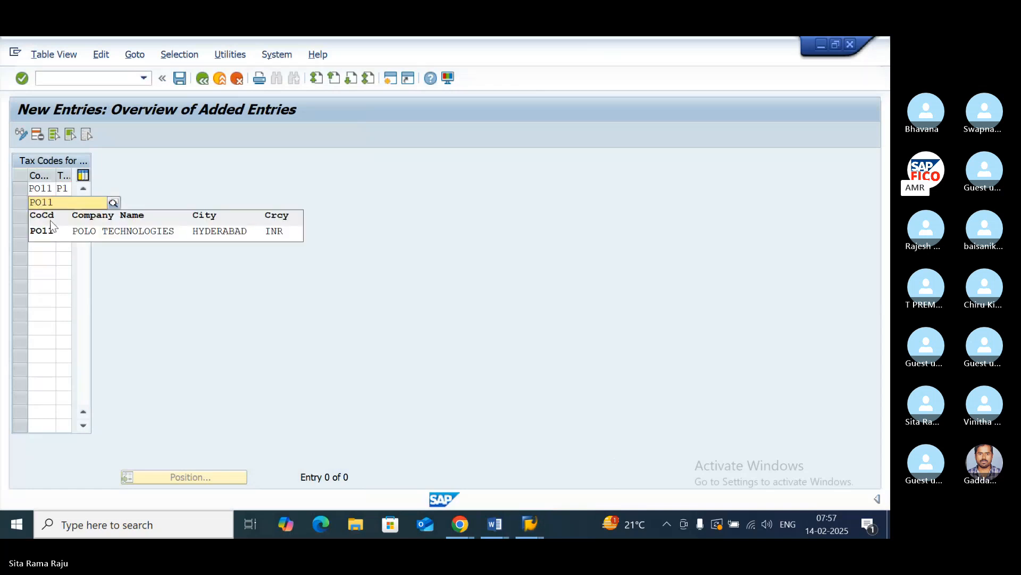
pyautogui.click(55, 234)
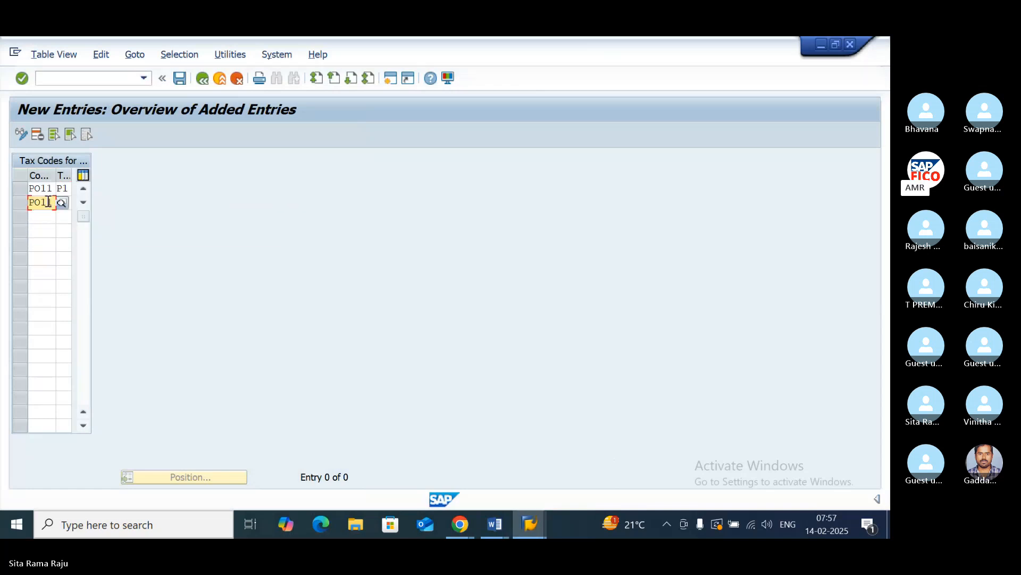
pyautogui.click(62, 204)
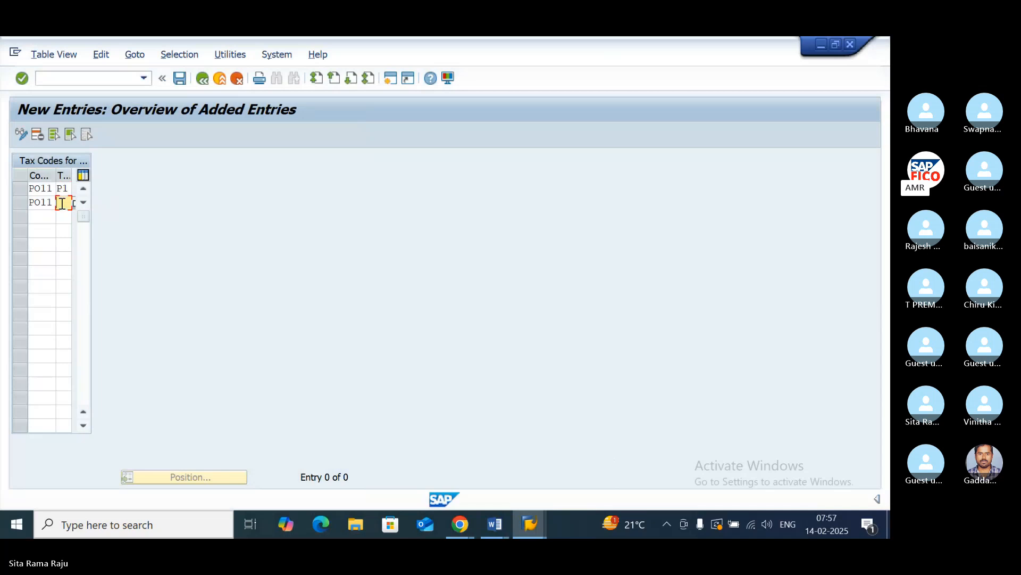
pyautogui.write('P2')
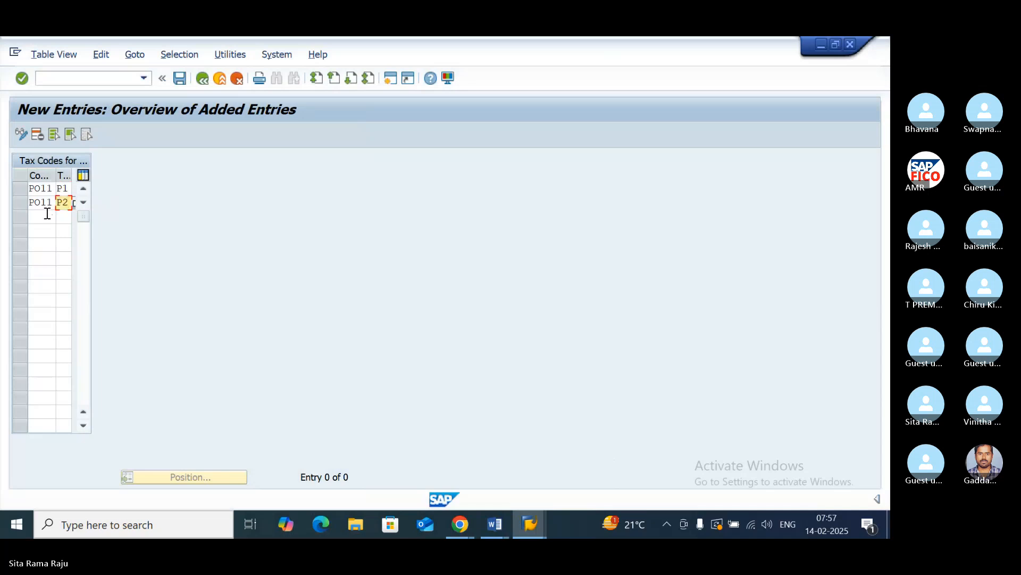
pyautogui.click(46, 214)
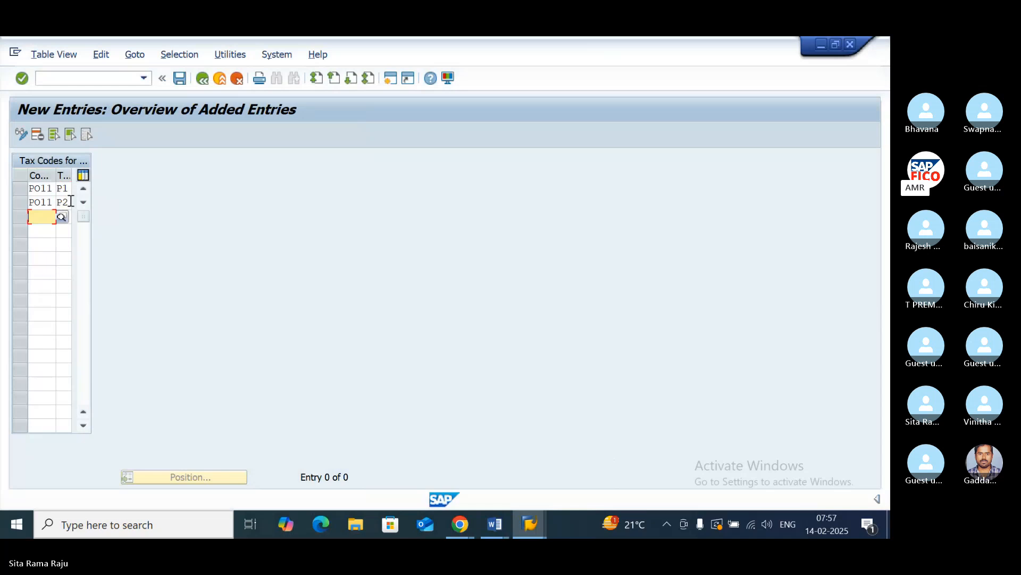
pyautogui.click(64, 204)
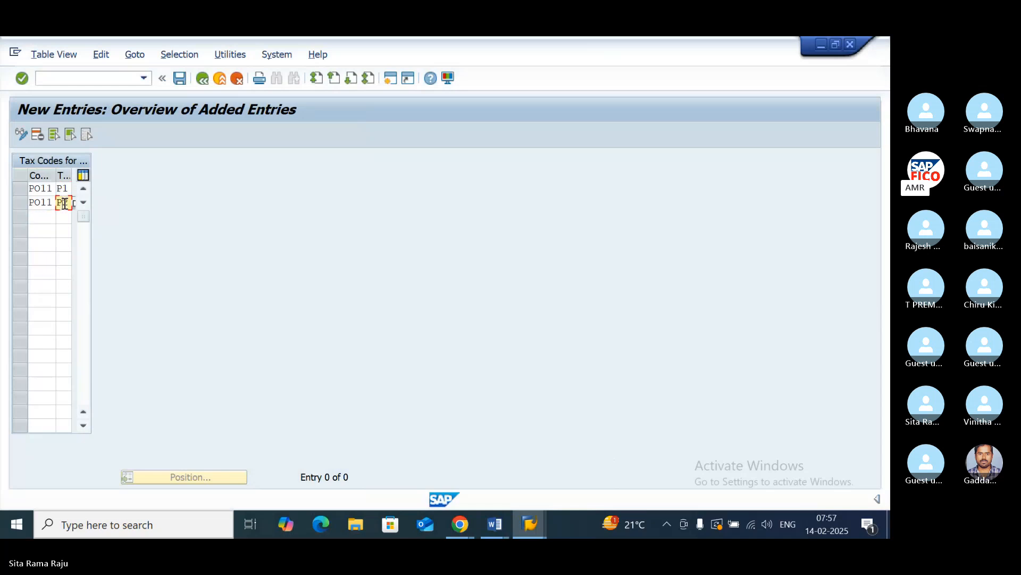
pyautogui.click(180, 78)
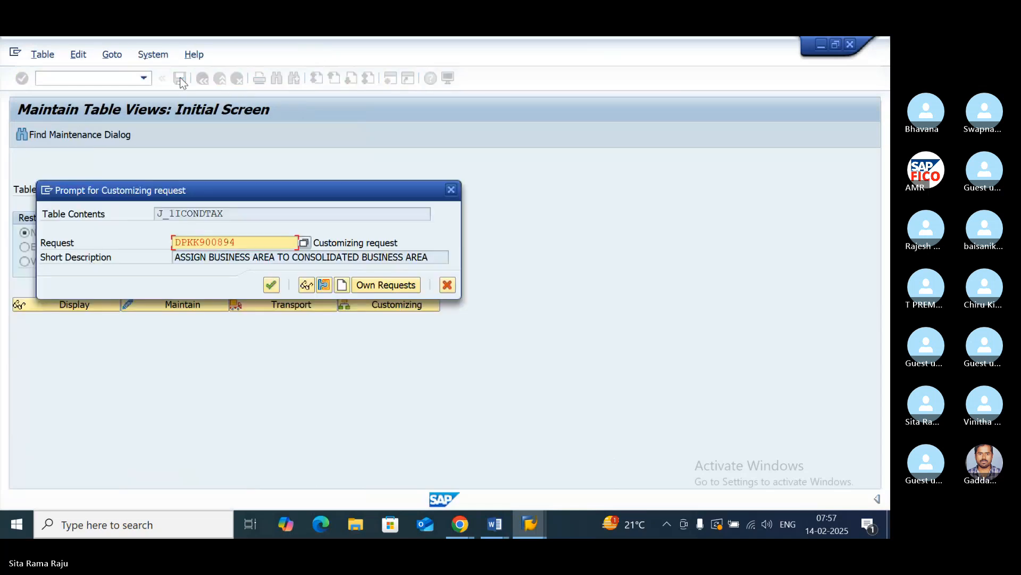
pyautogui.click(271, 285)
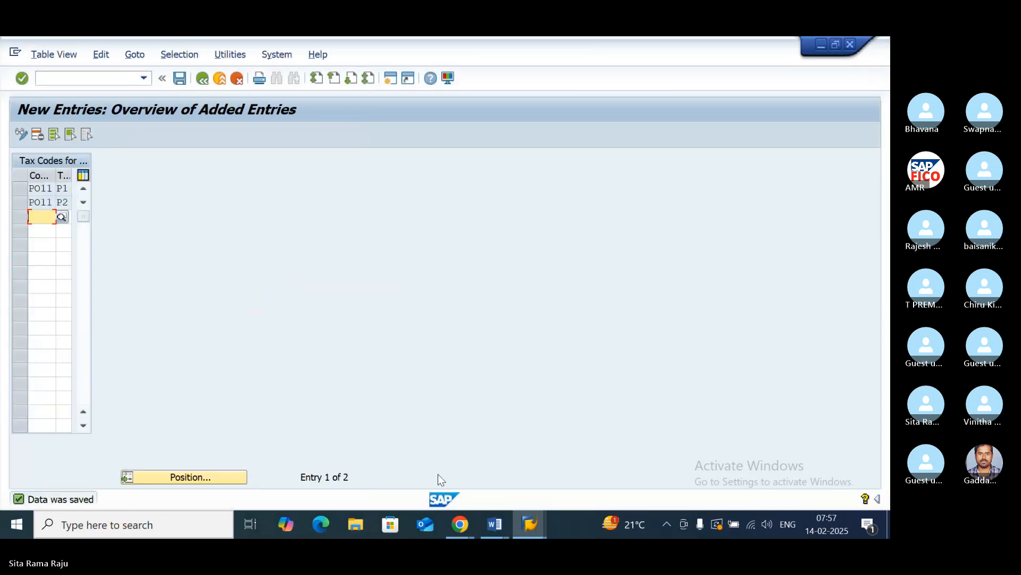
# - Leave the table maintenance and open the vendor invoice transaction FB60
pyautogui.click(526, 525)
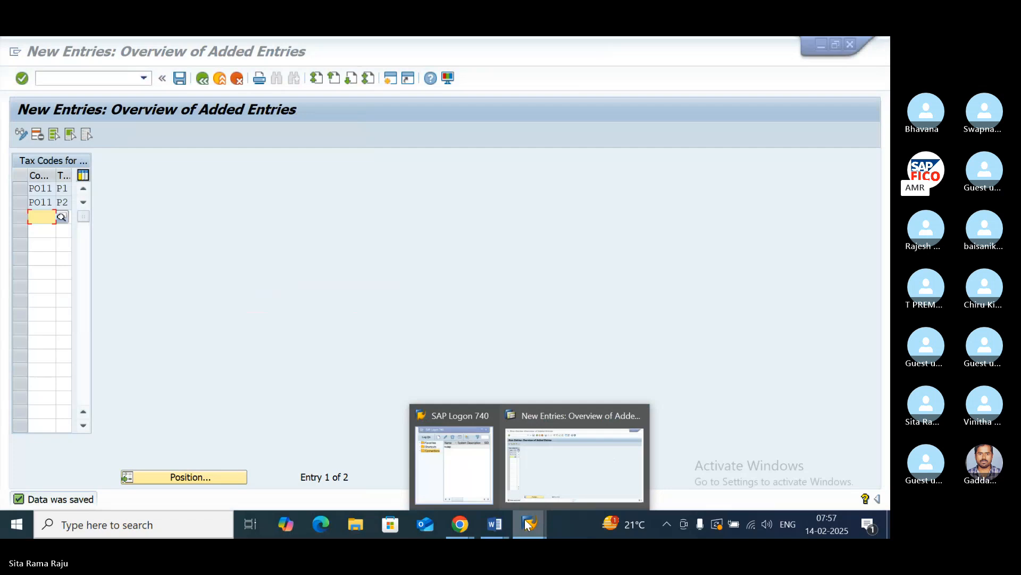
pyautogui.click(548, 415)
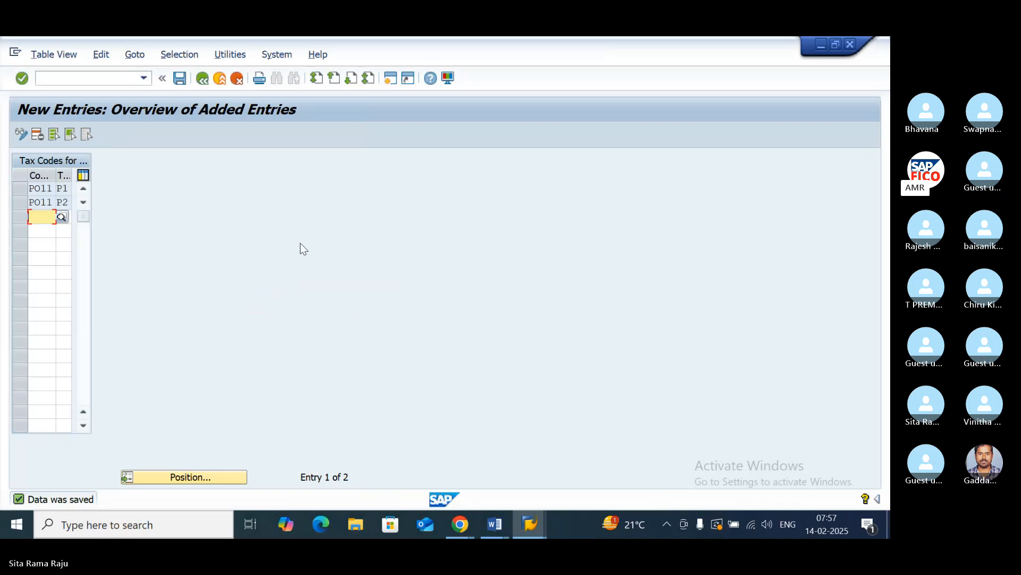
pyautogui.click(203, 79)
pyautogui.click(203, 80)
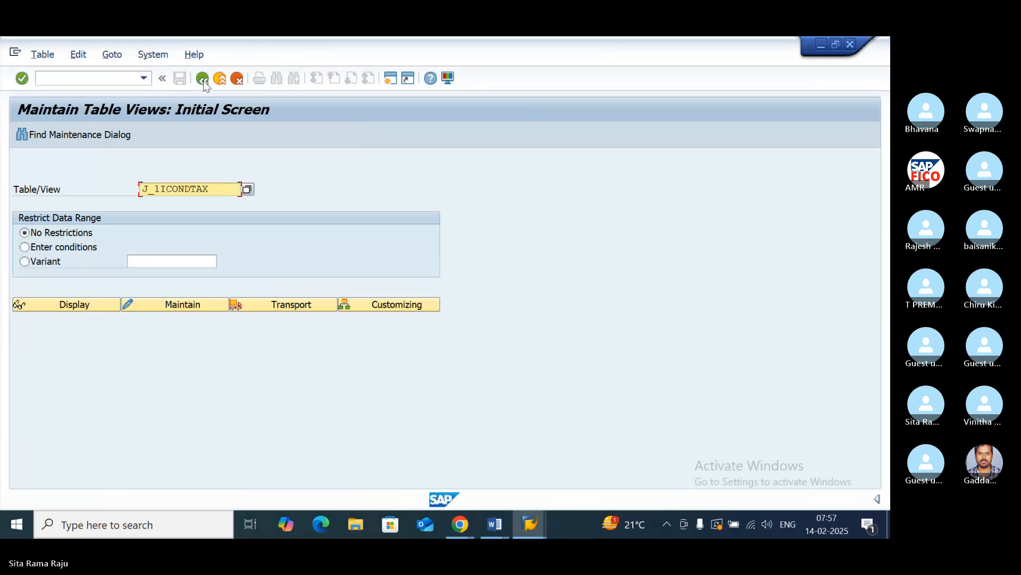
pyautogui.click(203, 80)
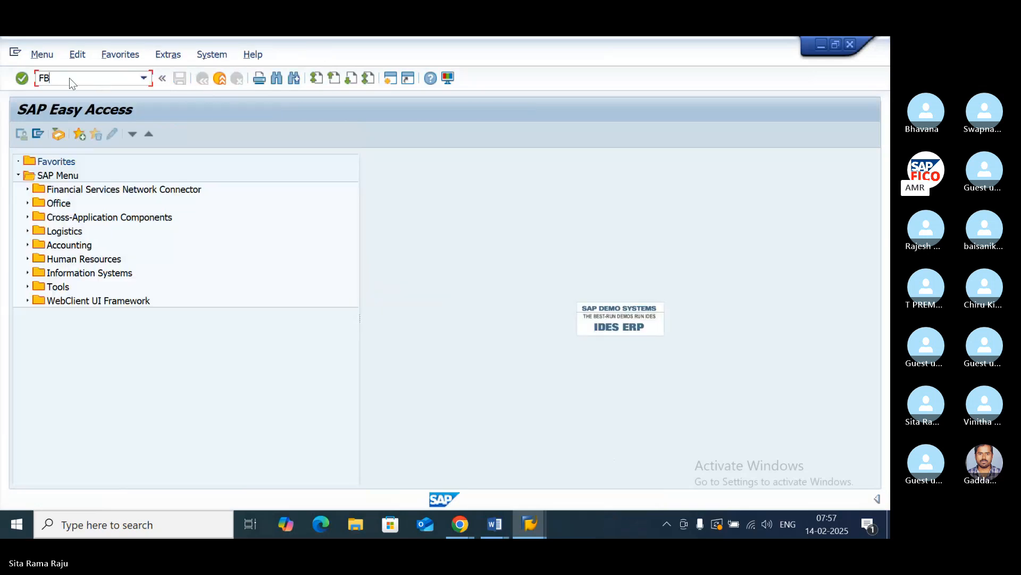
pyautogui.write('0')
pyautogui.press('Return')
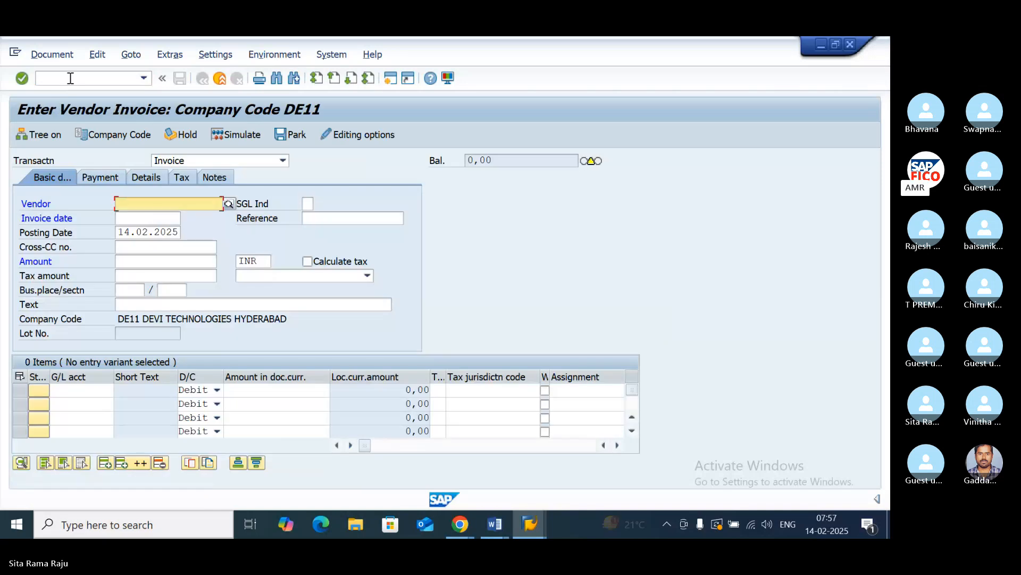
# - Change the vendor invoice's company code to PO11
pyautogui.click(127, 136)
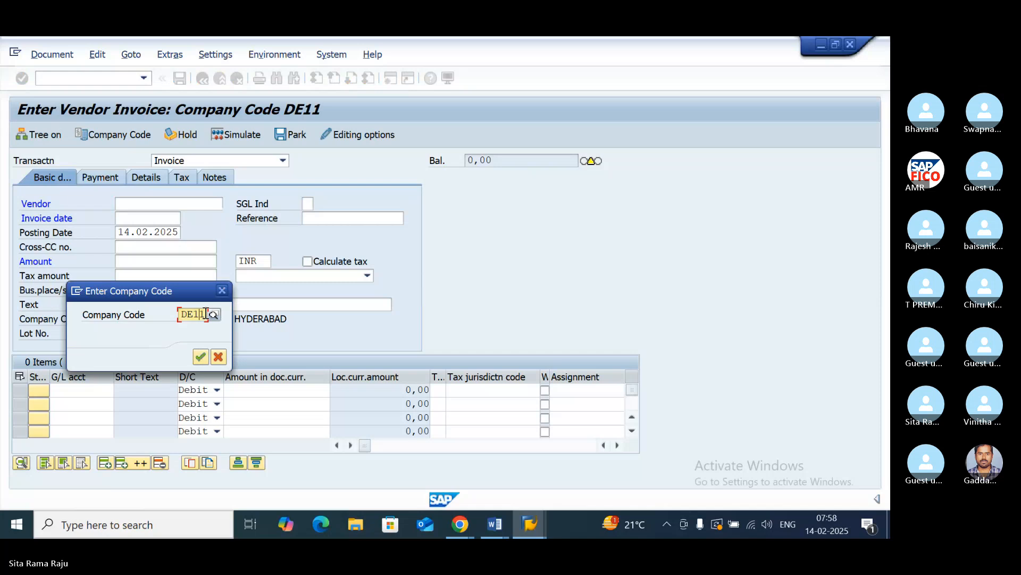
pyautogui.press('BackSpace')
pyautogui.press('BackSpace')
pyautogui.press('BackSpace')
pyautogui.press('BackSpace')
pyautogui.write('P')
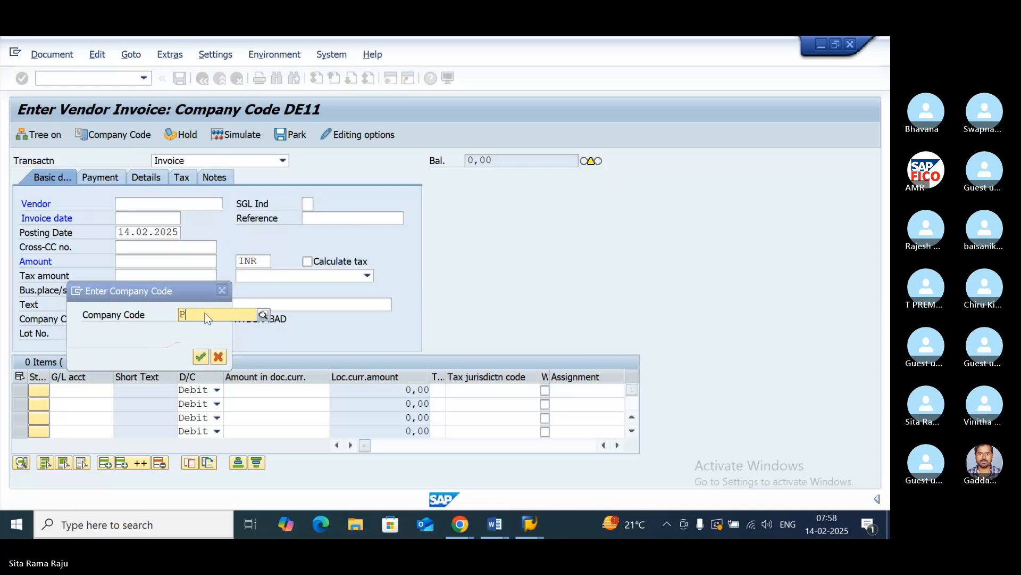
pyautogui.write('O11')
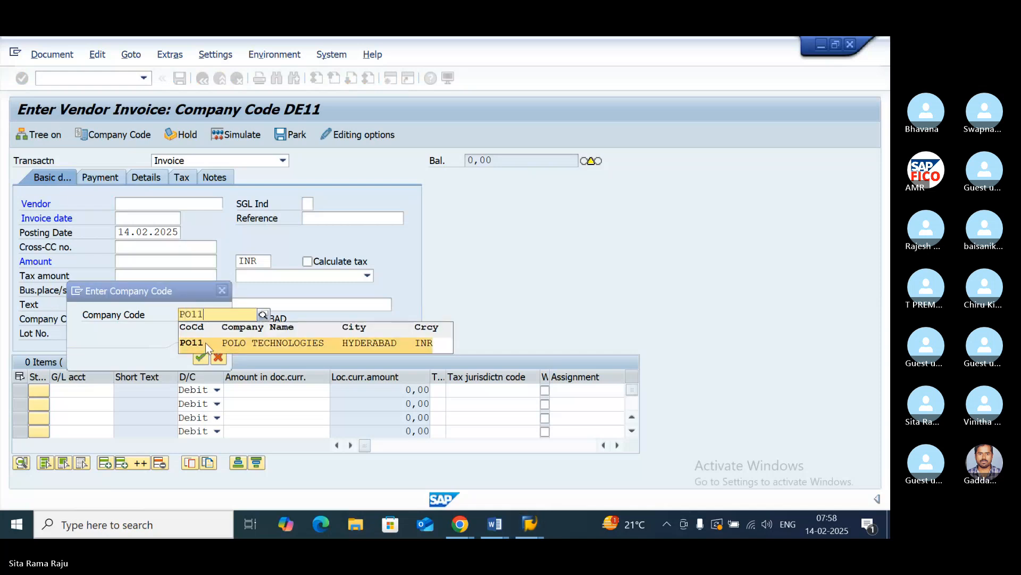
pyautogui.click(206, 343)
pyautogui.click(200, 355)
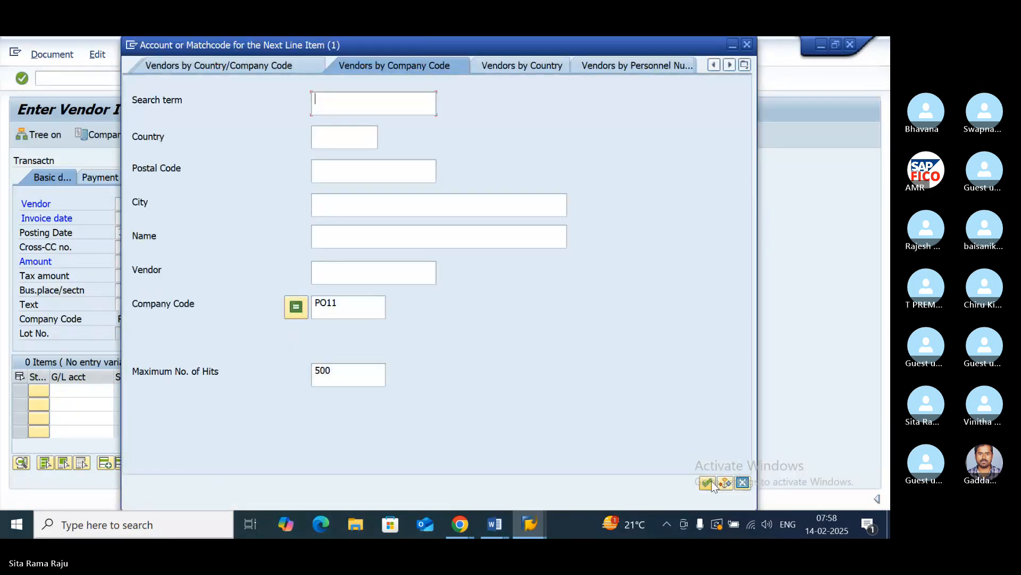
# - Choose vendor AMR TECHNOLOGIES from the company code PO11 vendor search and set the invoice date to 14.02.2025
pyautogui.click(708, 483)
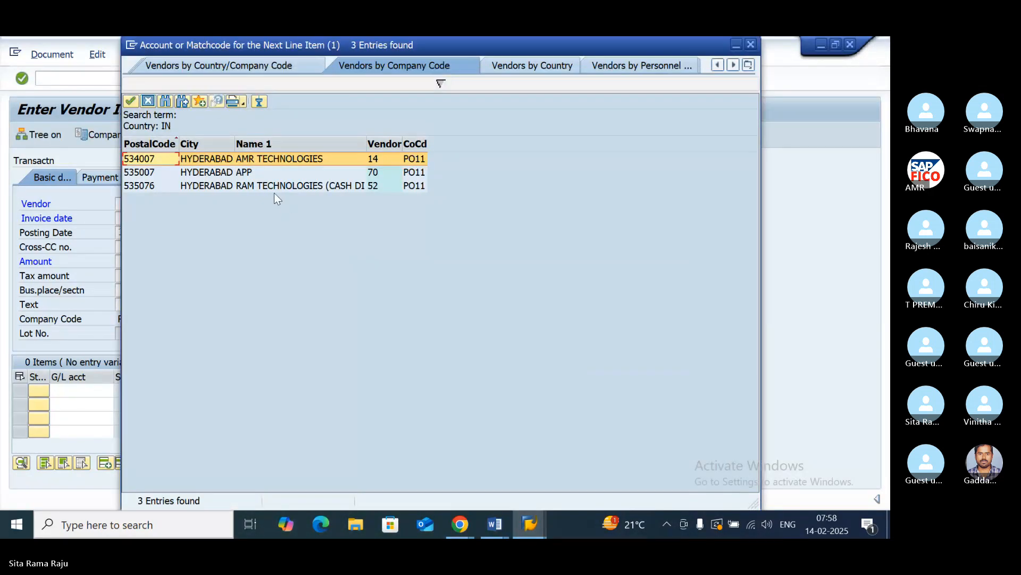
pyautogui.click(256, 160)
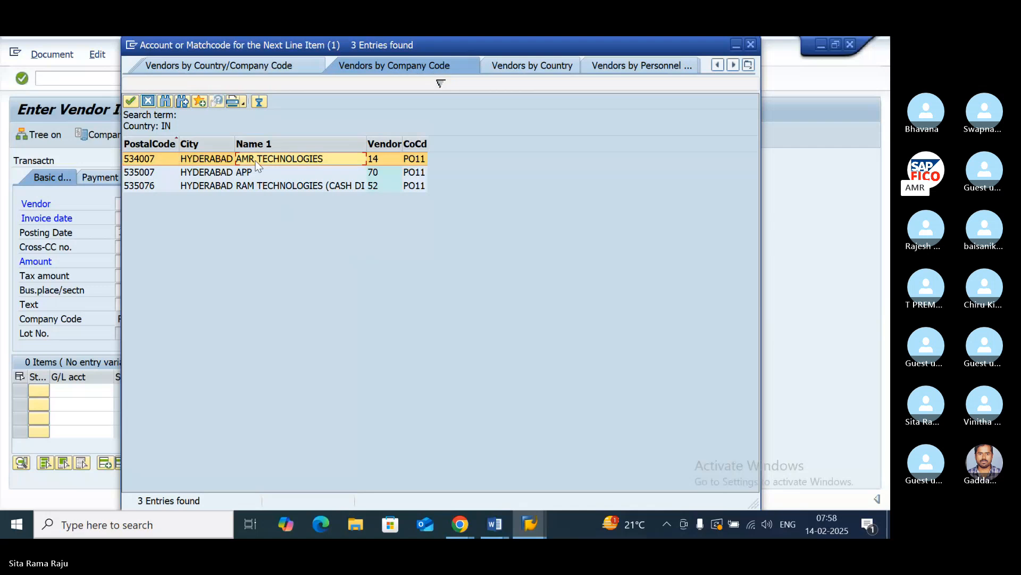
pyautogui.doubleClick(256, 160)
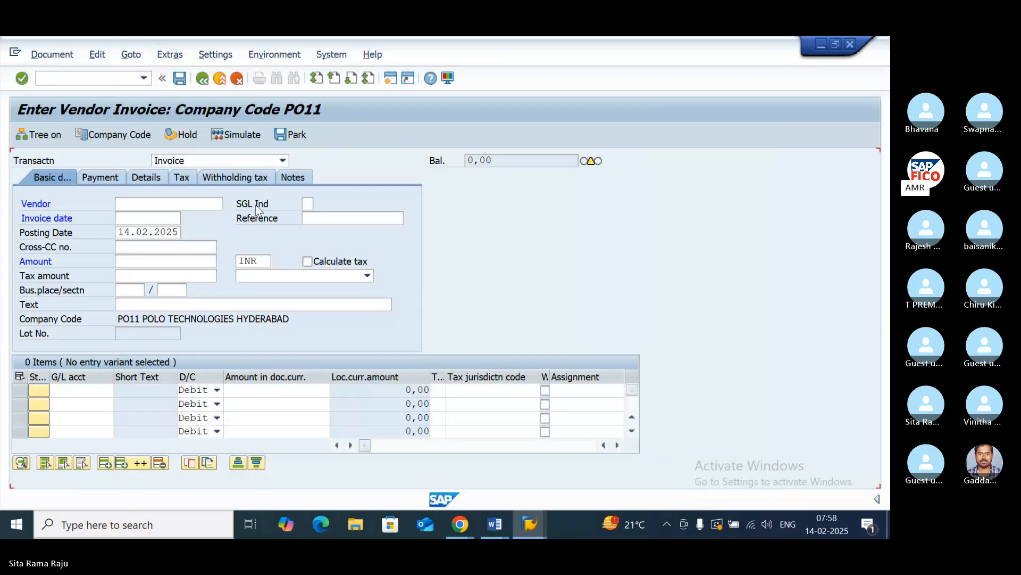
pyautogui.click(138, 217)
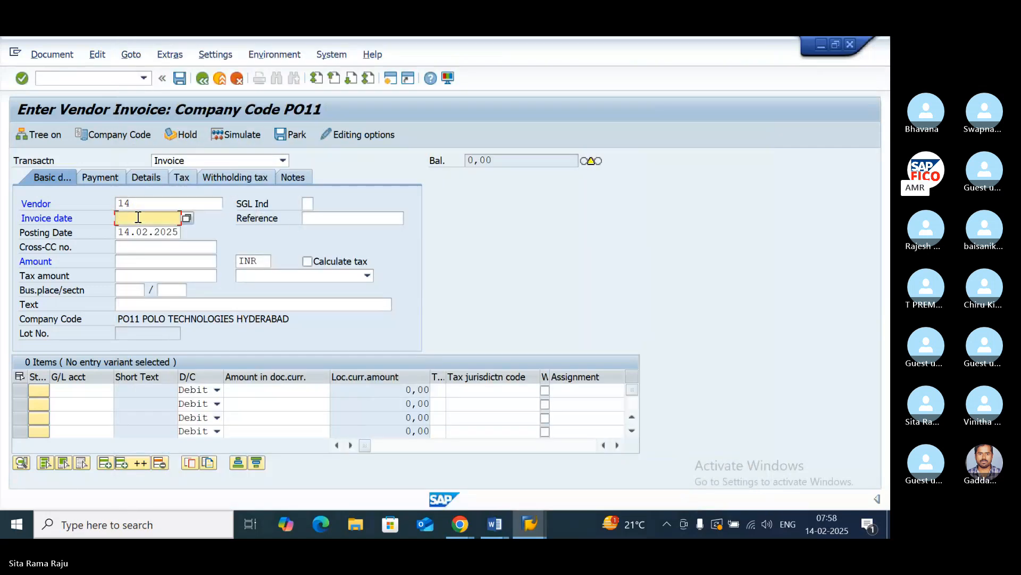
pyautogui.write('14.02.2025')
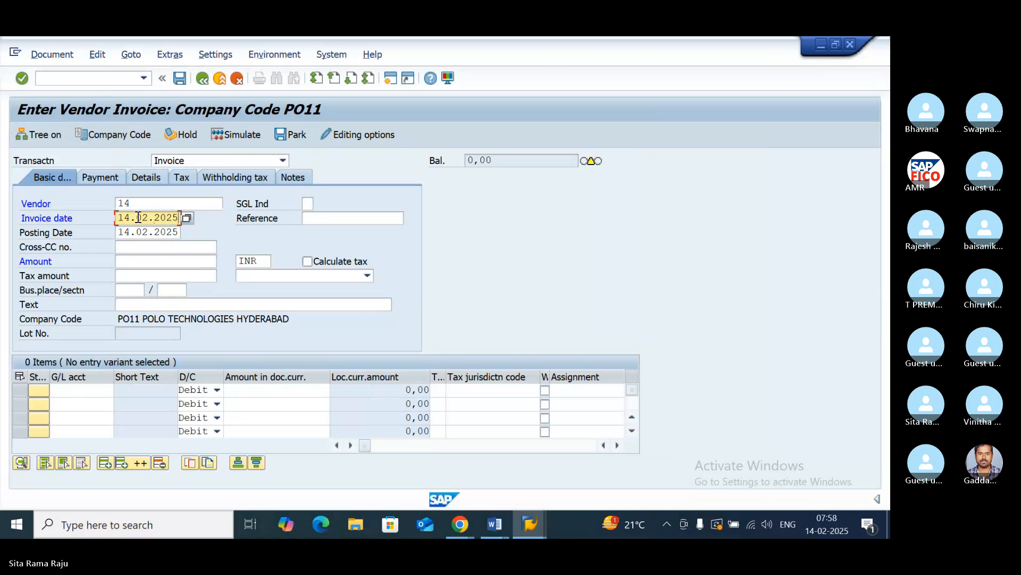
# - Set the invoice amount to 100000 INR
pyautogui.click(190, 248)
pyautogui.click(136, 263)
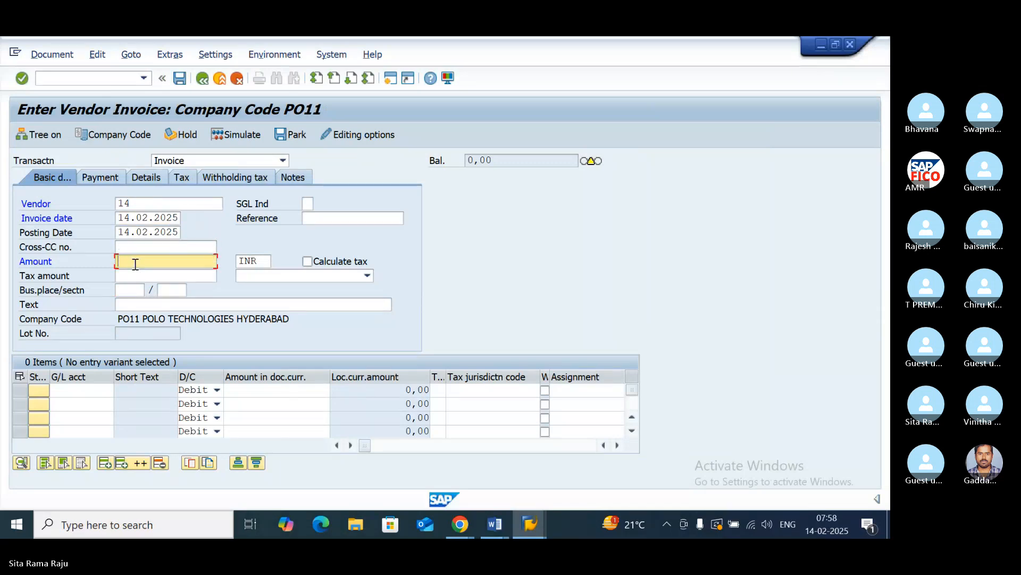
pyautogui.write('10000')
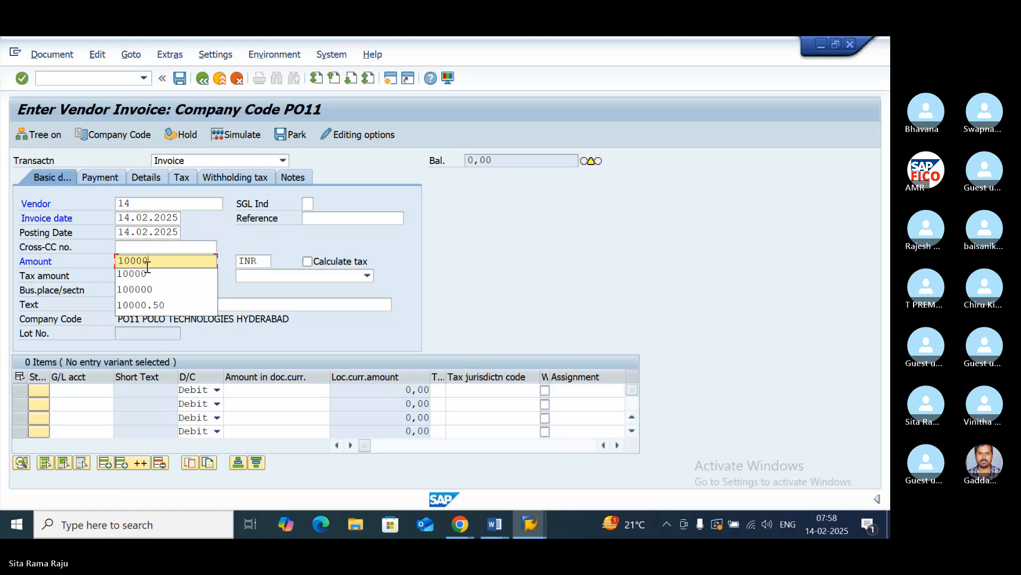
pyautogui.click(198, 273)
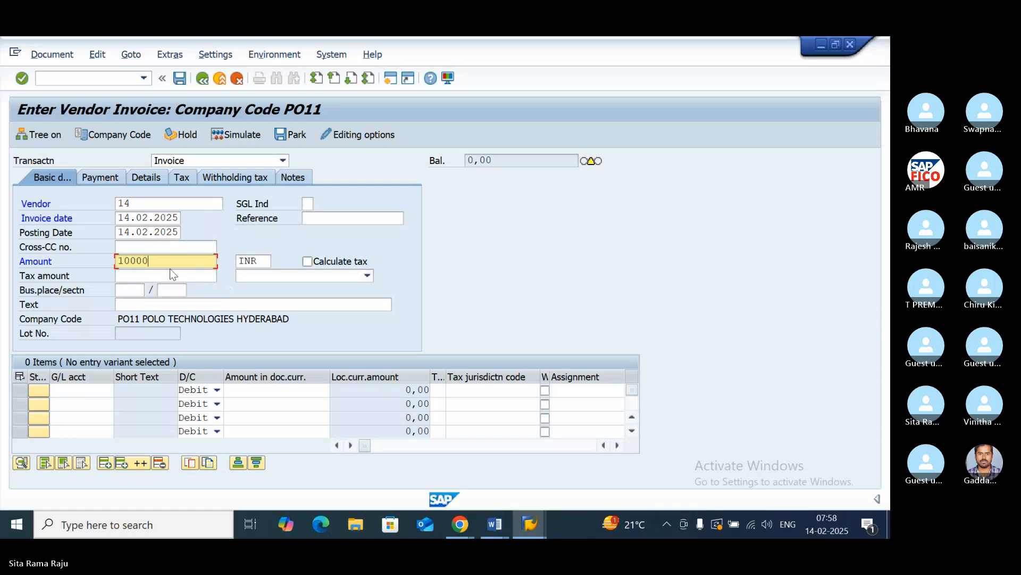
pyautogui.write('0')
# - Enter VENDOR INVOICE CREATION WITH INPUT GST as the invoice text
pyautogui.click(146, 303)
pyautogui.write('V')
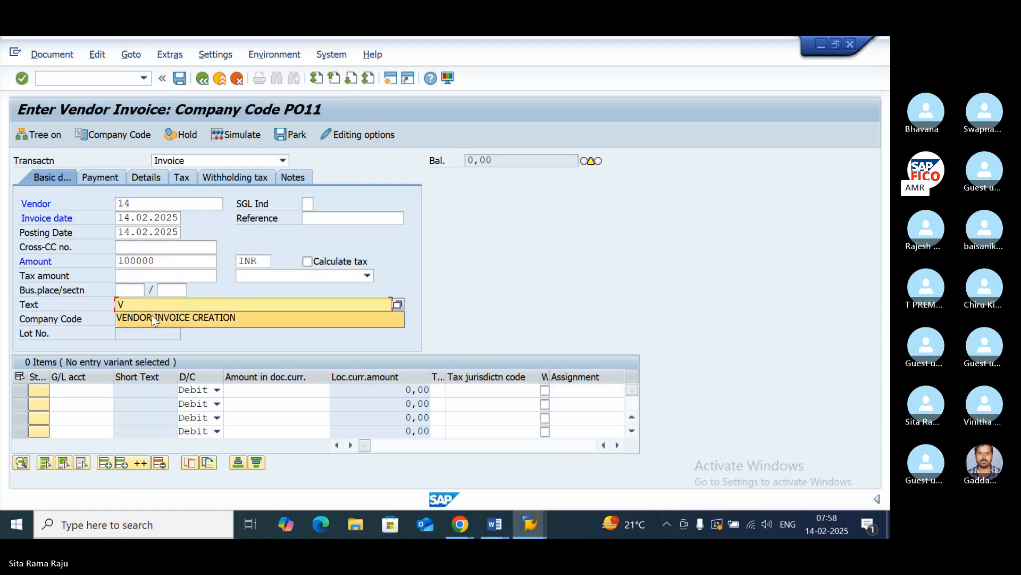
pyautogui.click(152, 317)
pyautogui.write('WITH ')
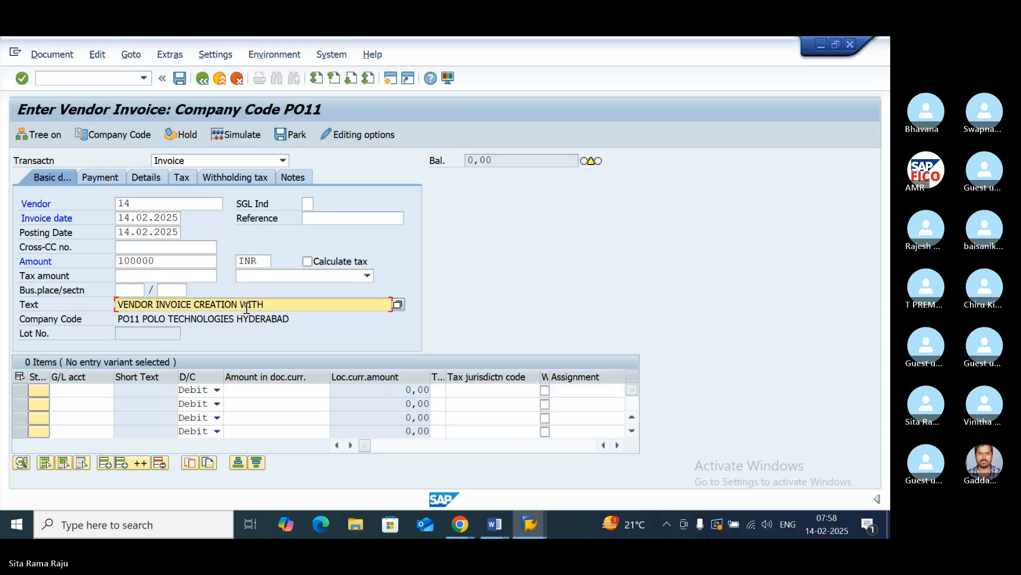
pyautogui.write('INPUT GST')
pyautogui.click(72, 390)
pyautogui.click(119, 391)
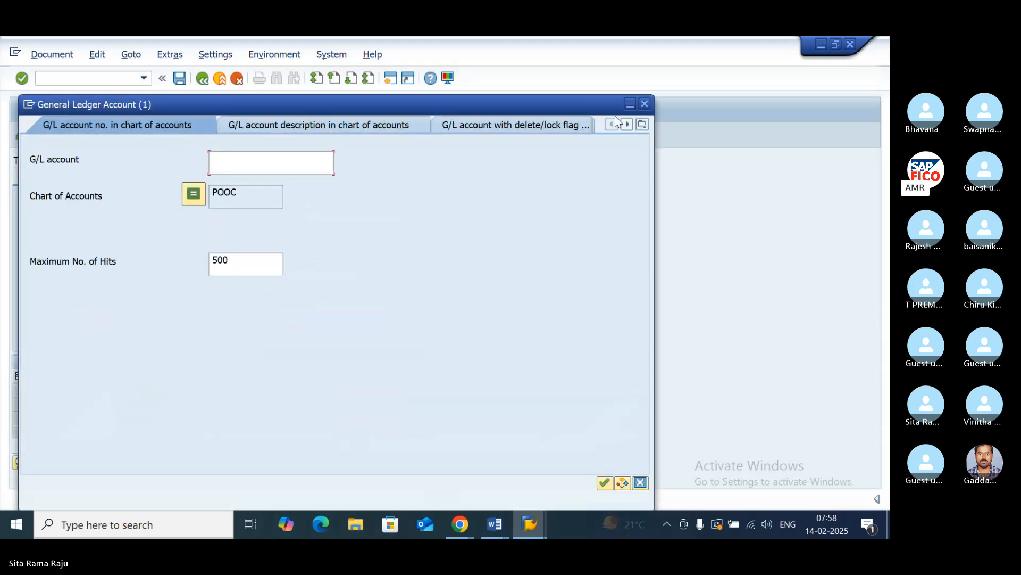
pyautogui.click(644, 105)
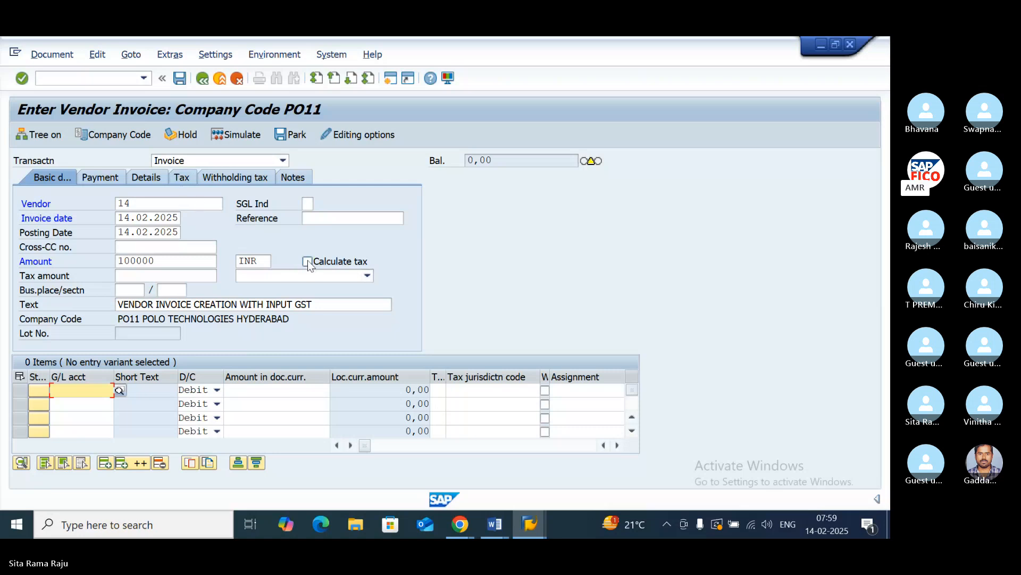
# - Turn on automatic tax calculation for the invoice and choose tax code P1 (SGST+CGST PO11)
pyautogui.click(333, 263)
pyautogui.press('Return')
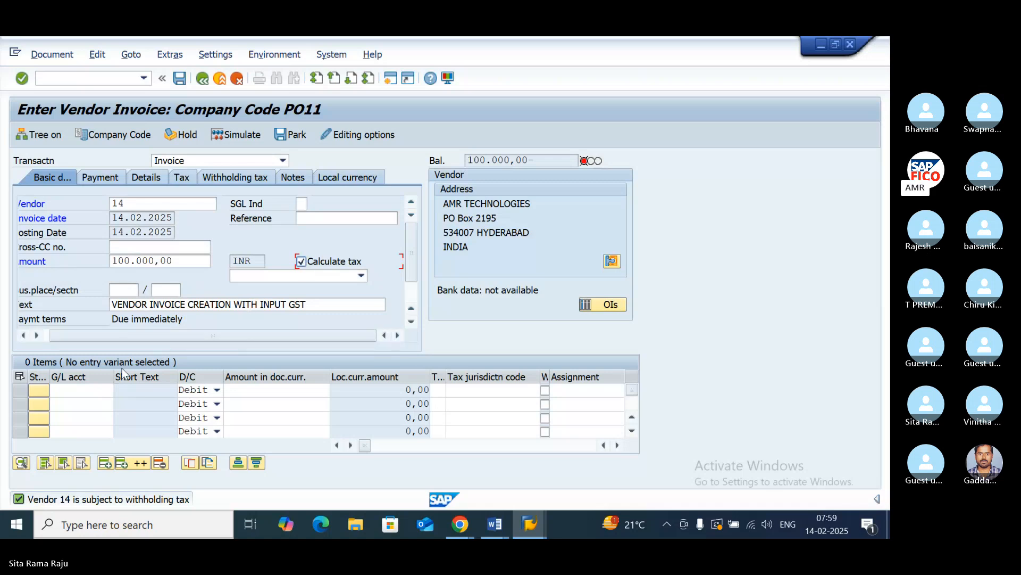
pyautogui.click(361, 278)
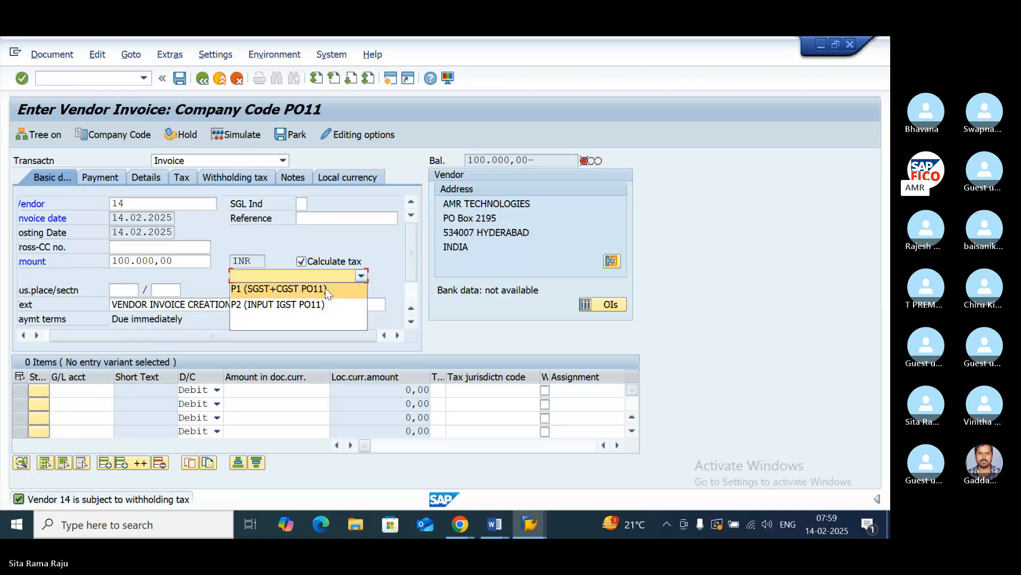
pyautogui.click(297, 290)
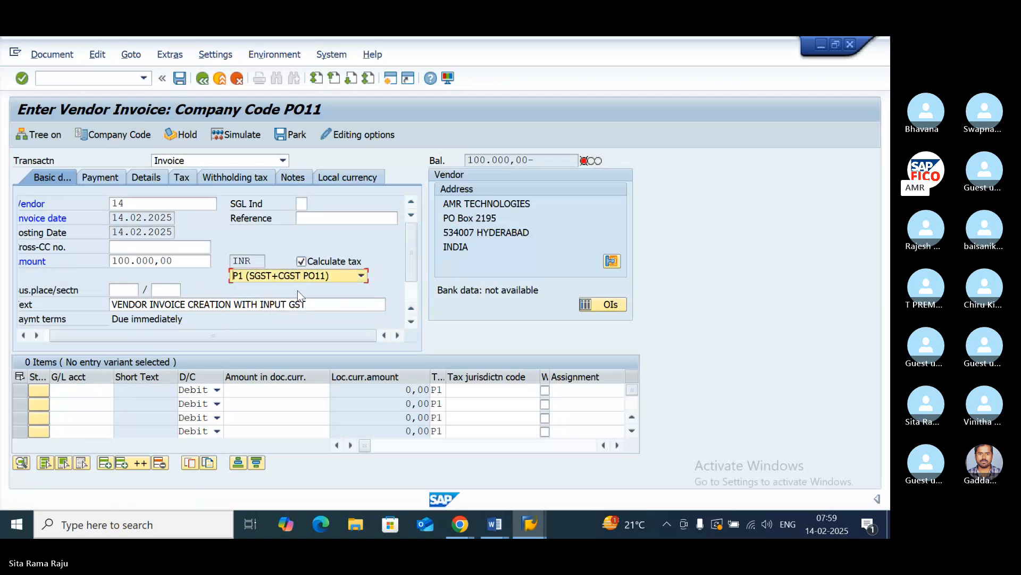
# - Look up the G/L accounts for the first line item and choose 400310, PURCHASES ACCOUNT
pyautogui.click(76, 389)
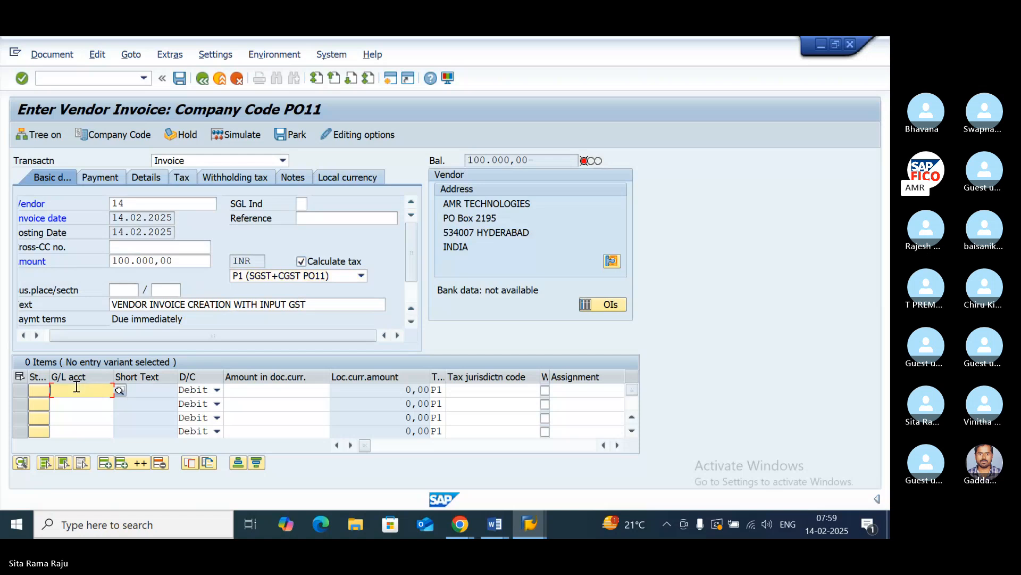
pyautogui.click(119, 391)
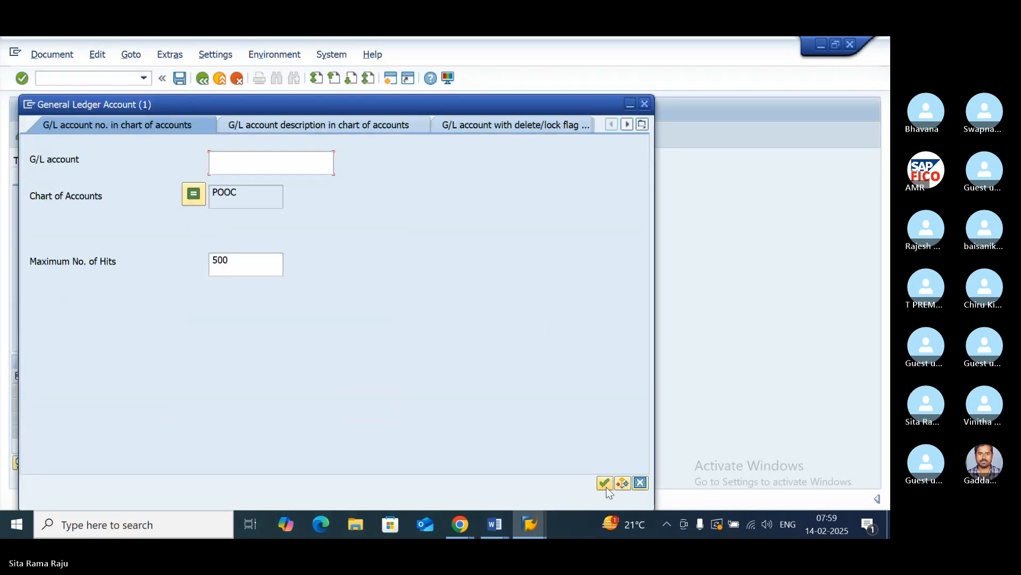
pyautogui.click(605, 483)
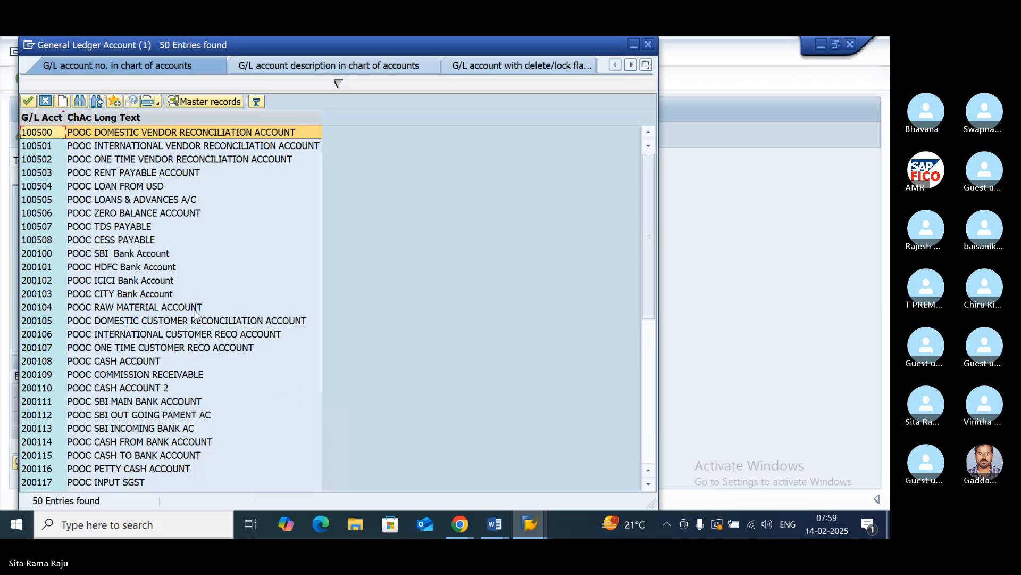
pyautogui.scroll(-3, 195, 314)
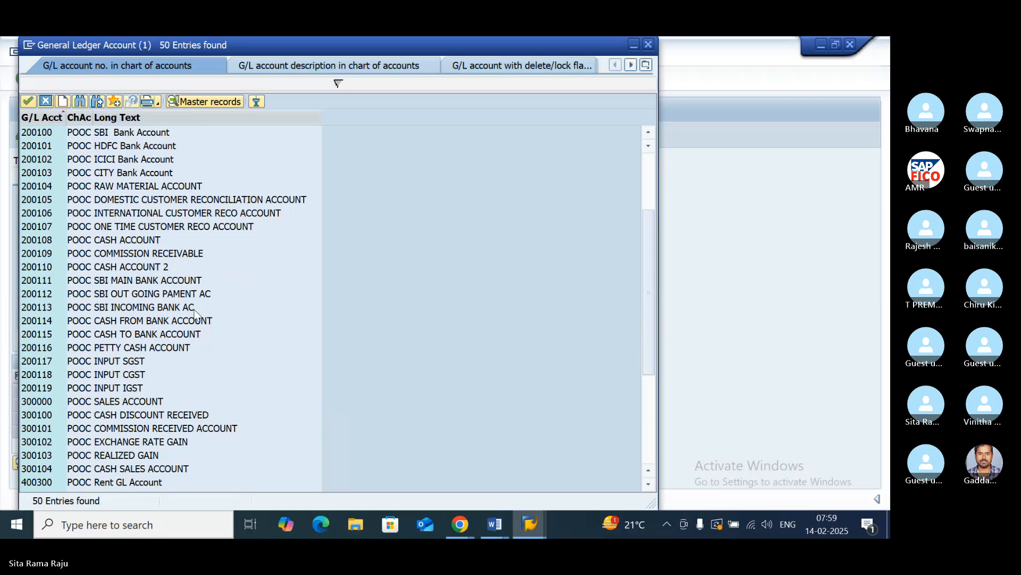
pyautogui.scroll(-4, 195, 314)
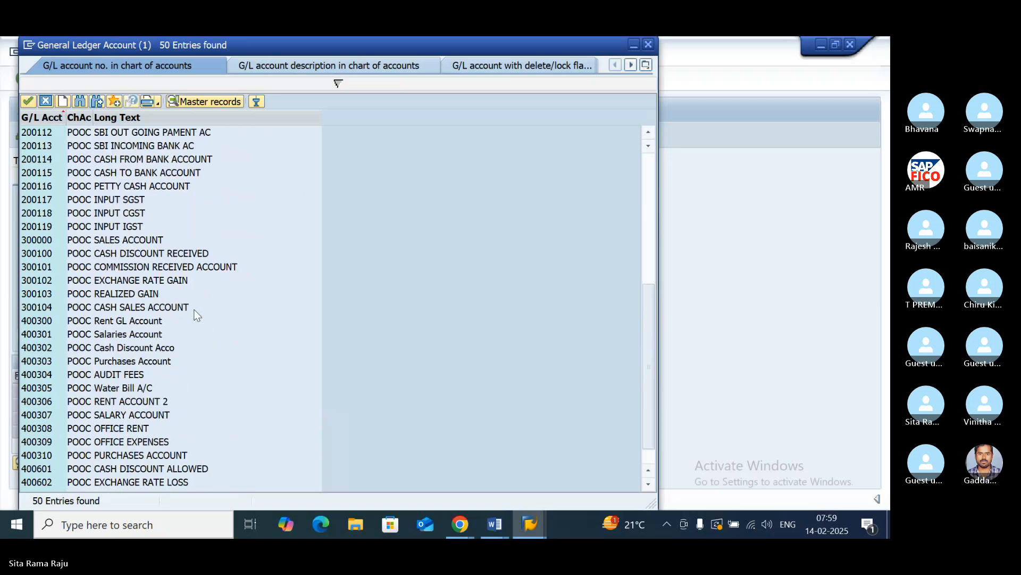
pyautogui.doubleClick(178, 460)
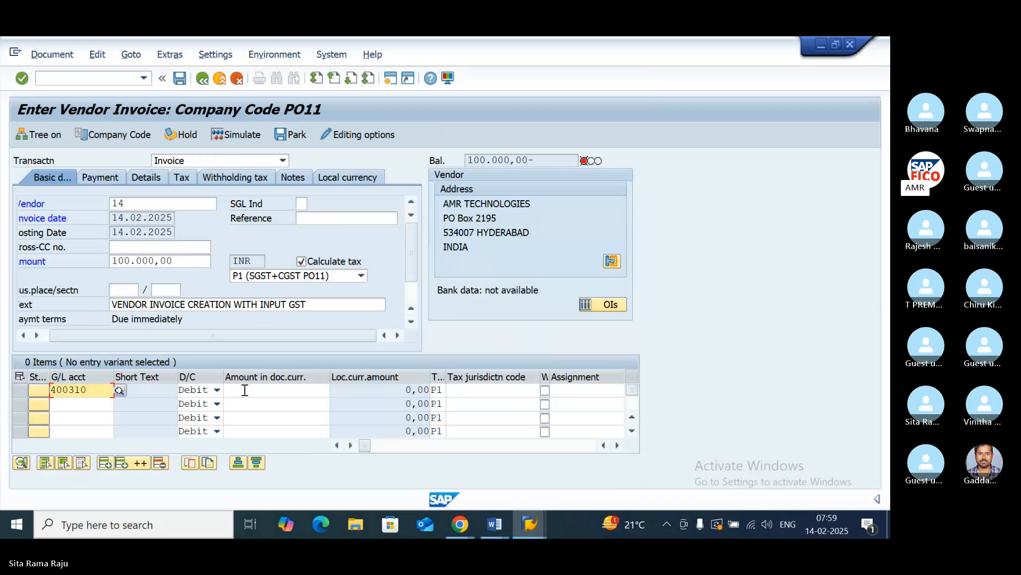
# - Enter 100000 as the debit amount of the purchases line and simulate the invoice, acknowledging the withholding tax message
pyautogui.click(245, 390)
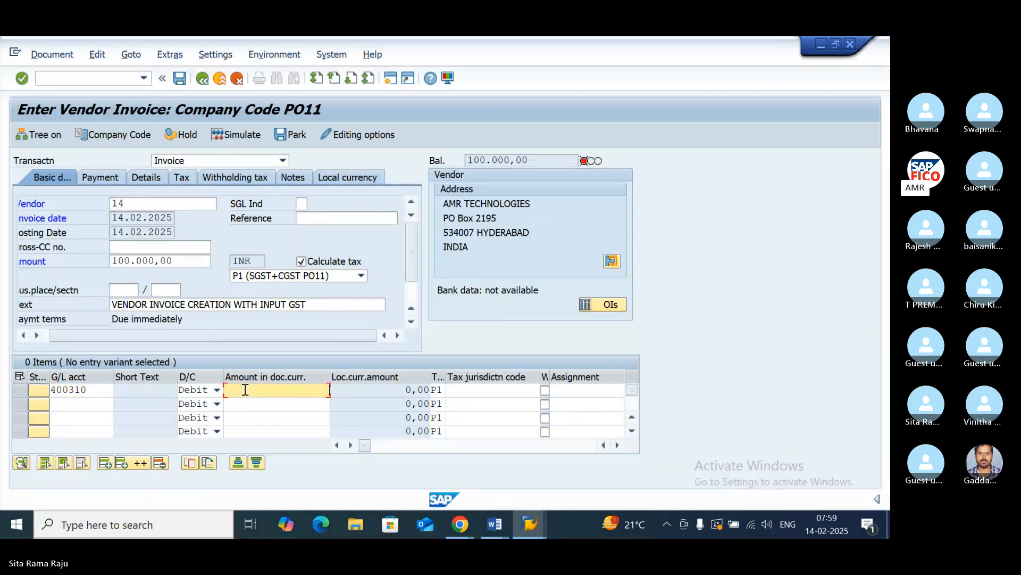
pyautogui.write('100000')
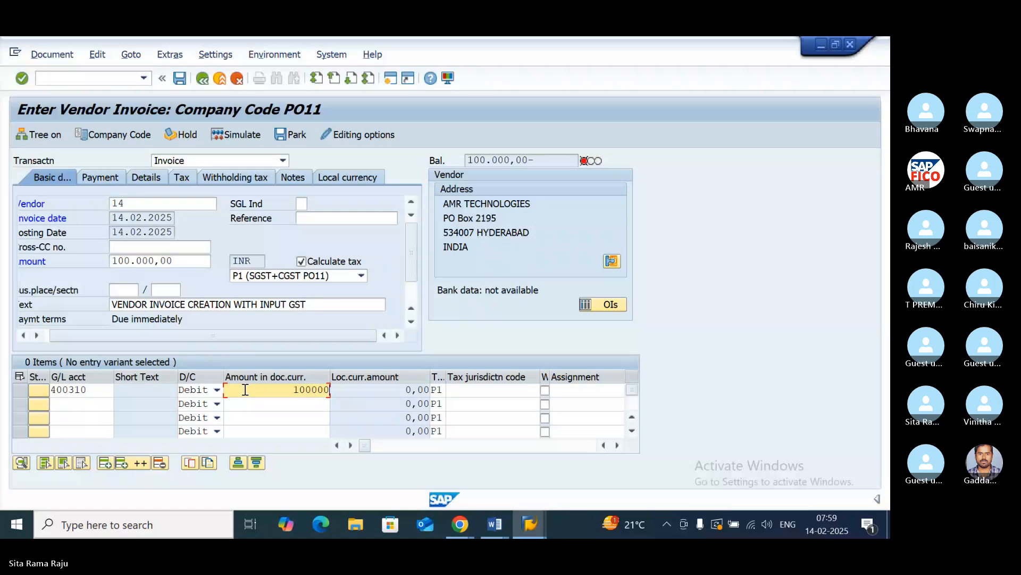
pyautogui.press('Return')
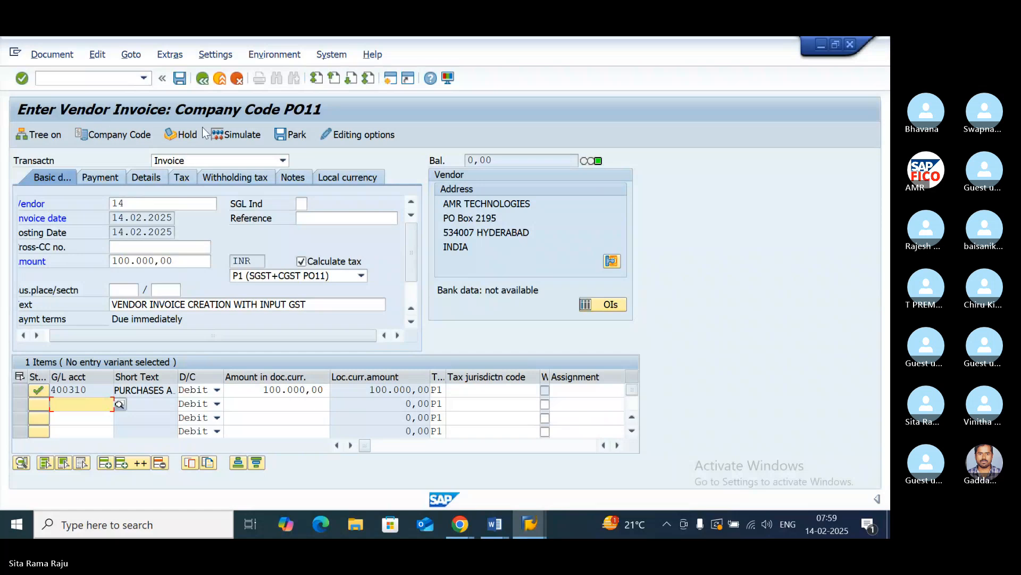
pyautogui.click(236, 138)
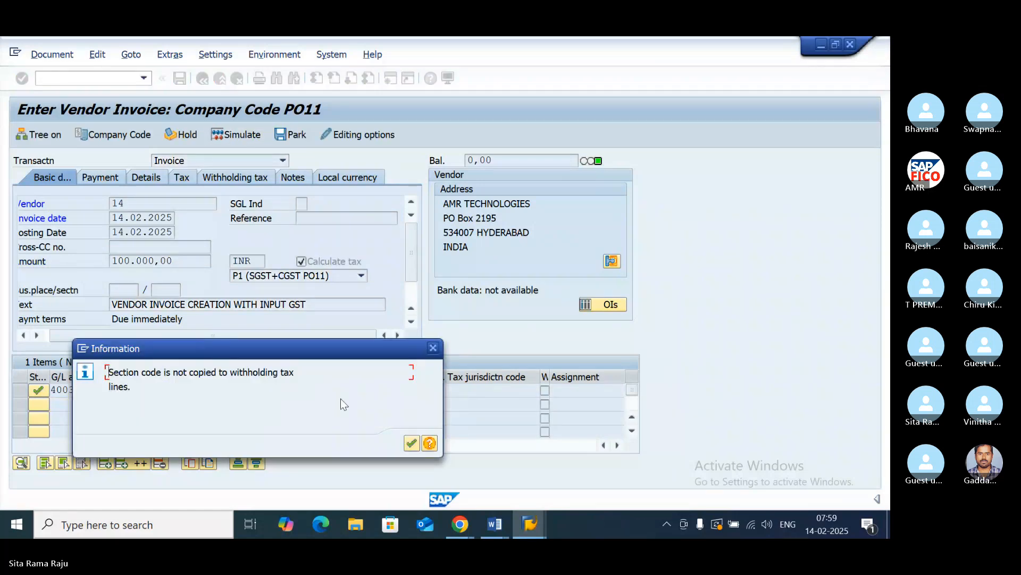
pyautogui.click(411, 443)
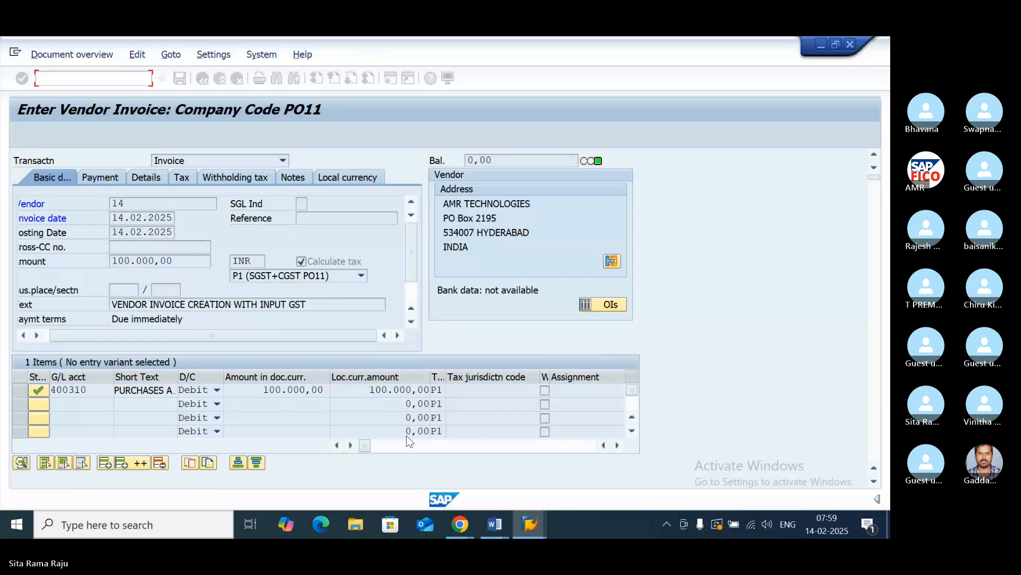
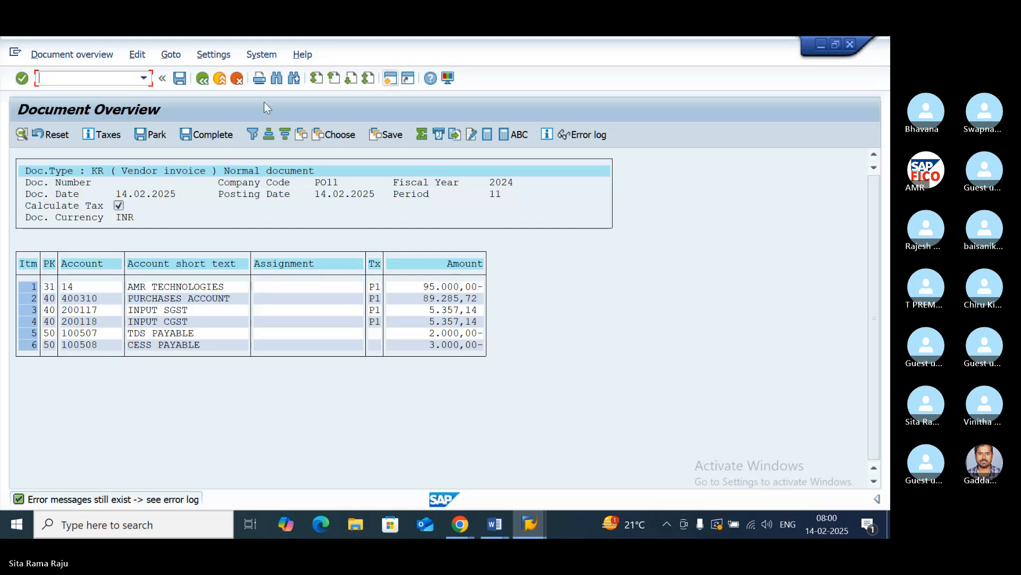
# - Return from the simulation to the invoice entry and try to post the AMR TECHNOLOGIES invoice, acknowledging the withholding tax message
pyautogui.click(200, 80)
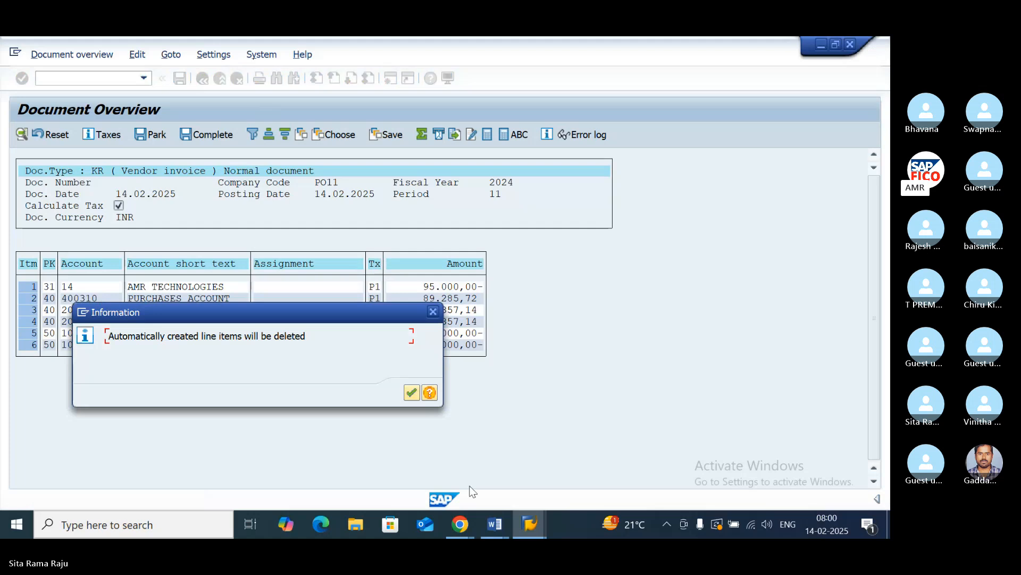
pyautogui.click(411, 393)
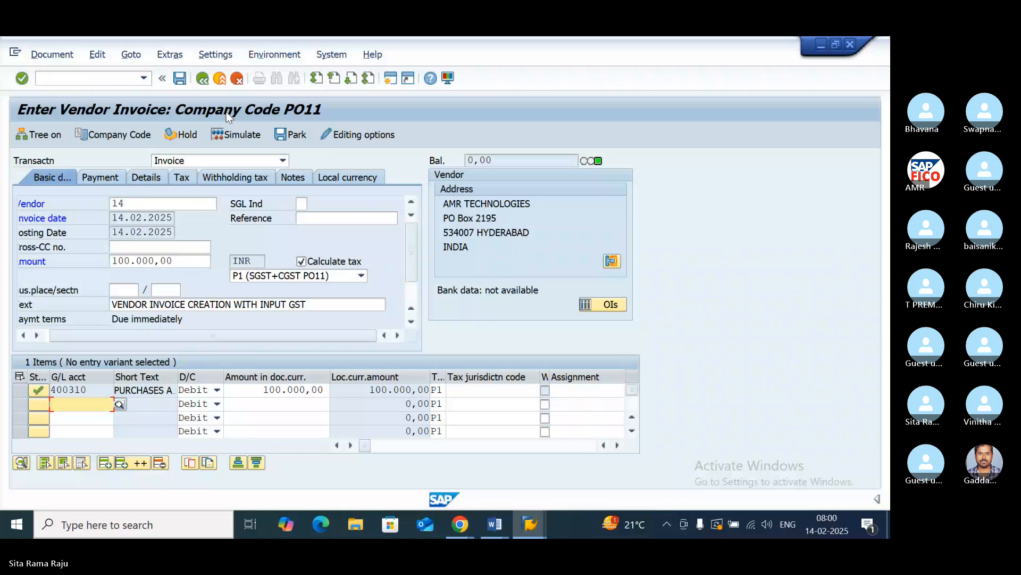
pyautogui.click(180, 80)
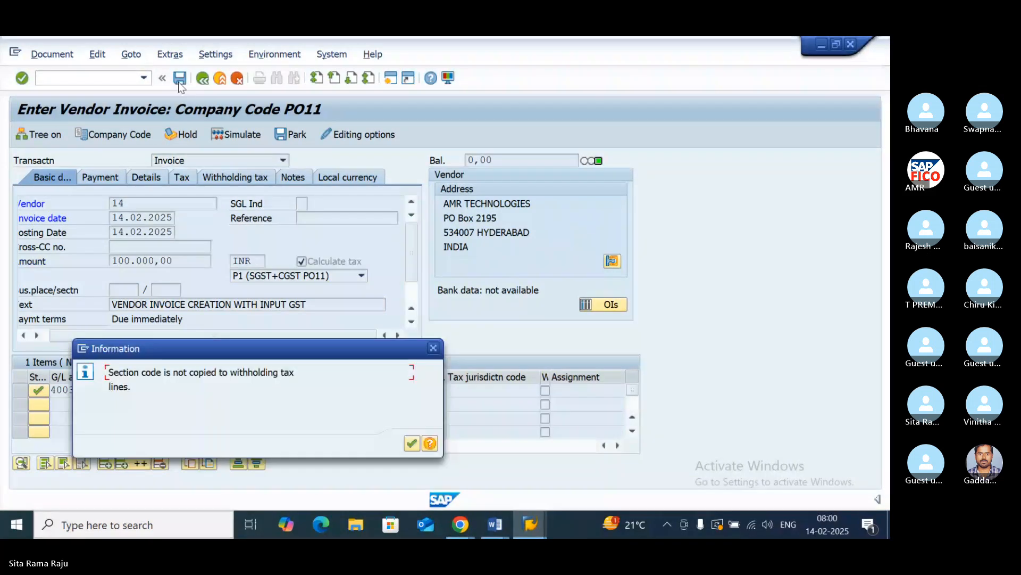
pyautogui.press('Return')
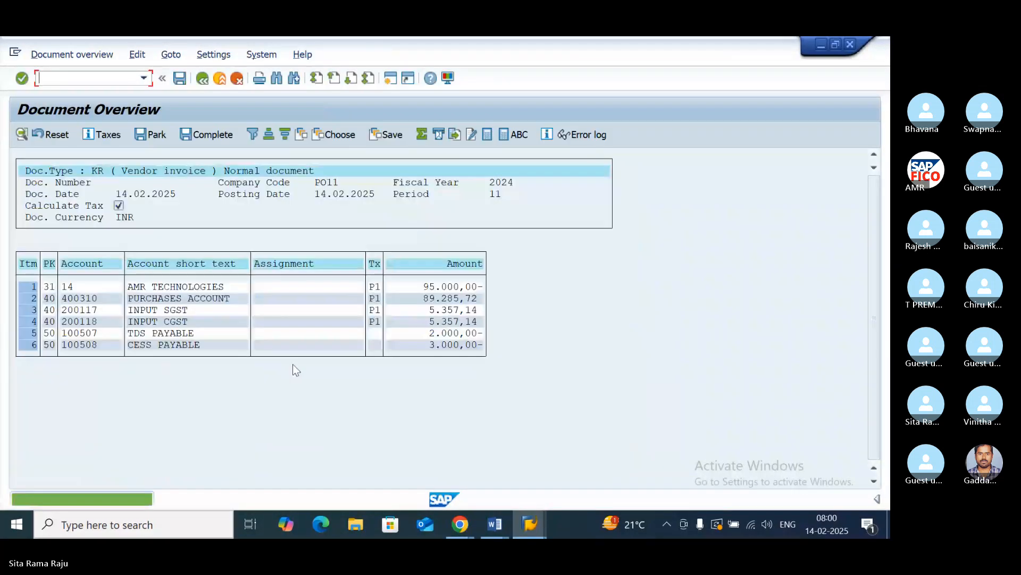
pyautogui.click(179, 79)
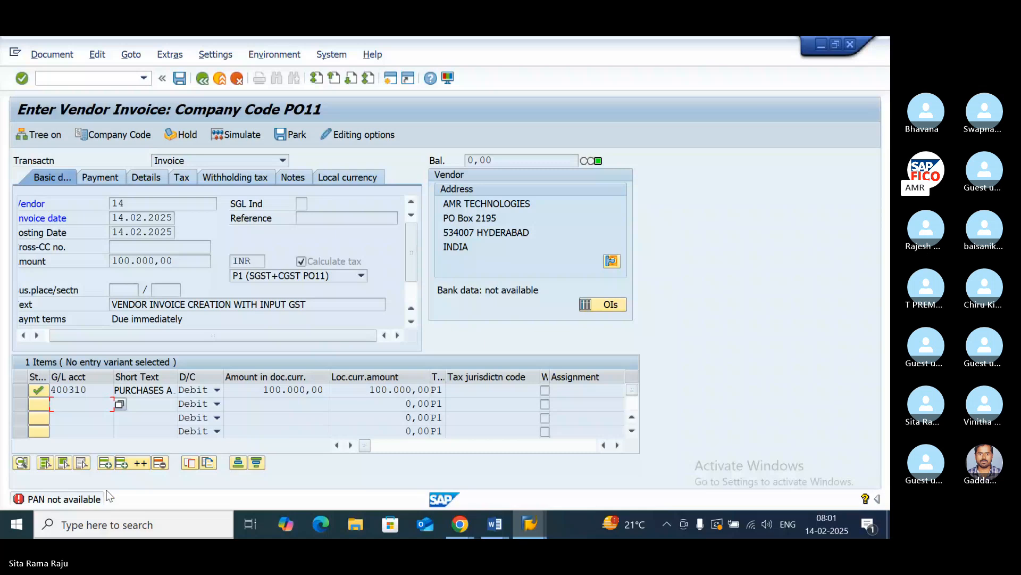
# - Discard the AMR TECHNOLOGIES invoice and restart vendor invoice entry with transaction FB60
pyautogui.click(202, 84)
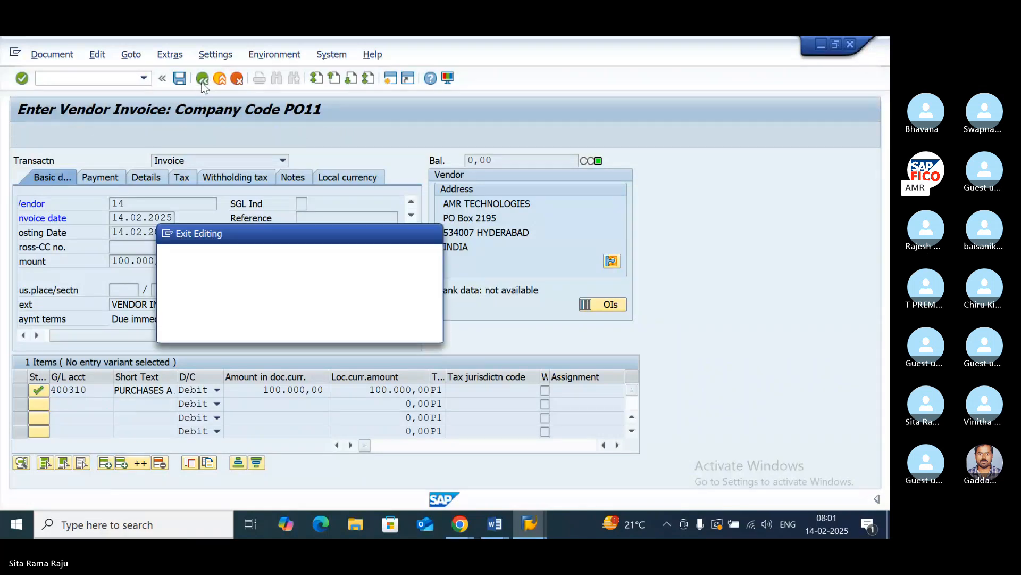
pyautogui.click(244, 329)
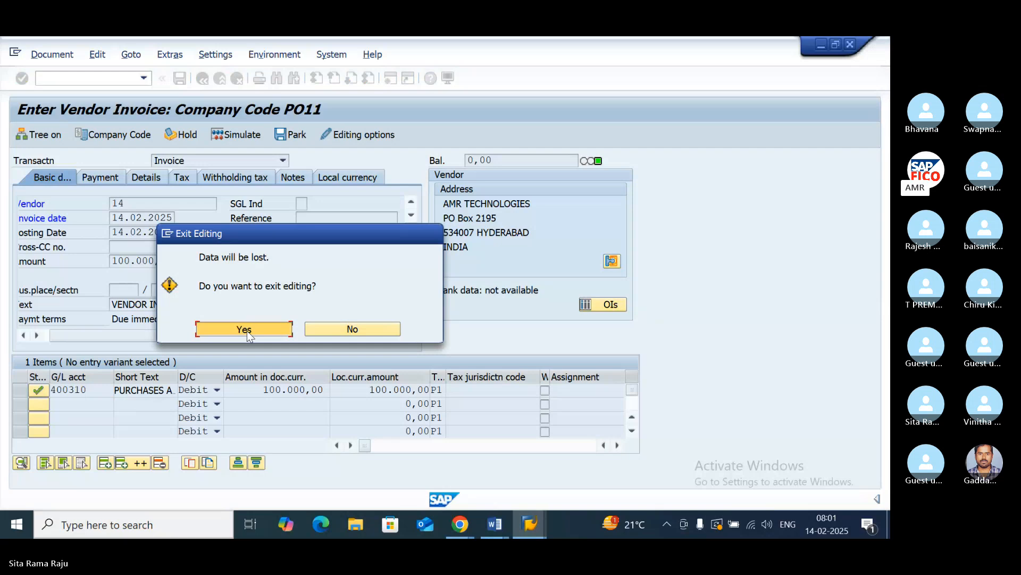
pyautogui.write('/NFB60')
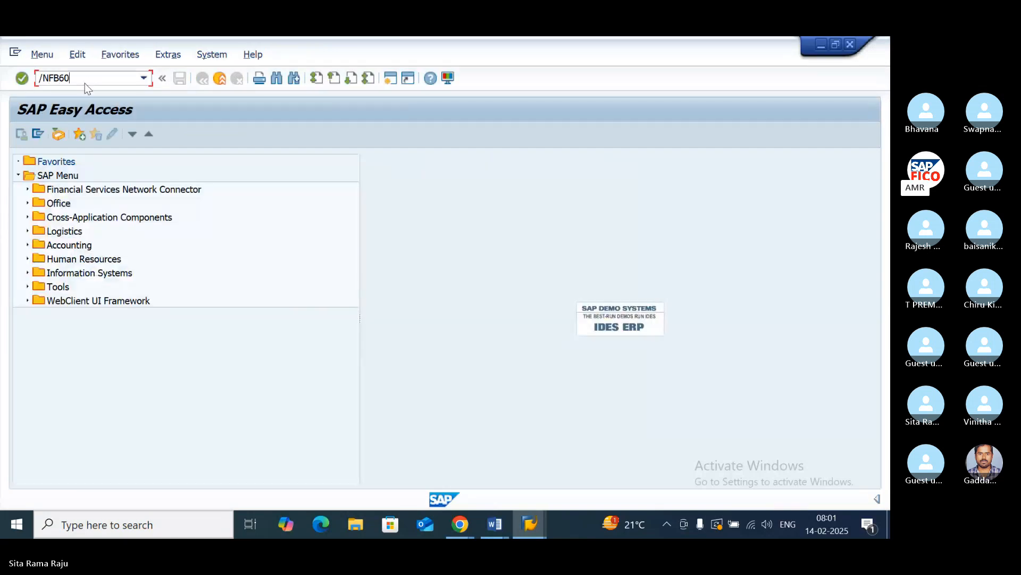
pyautogui.press('Return')
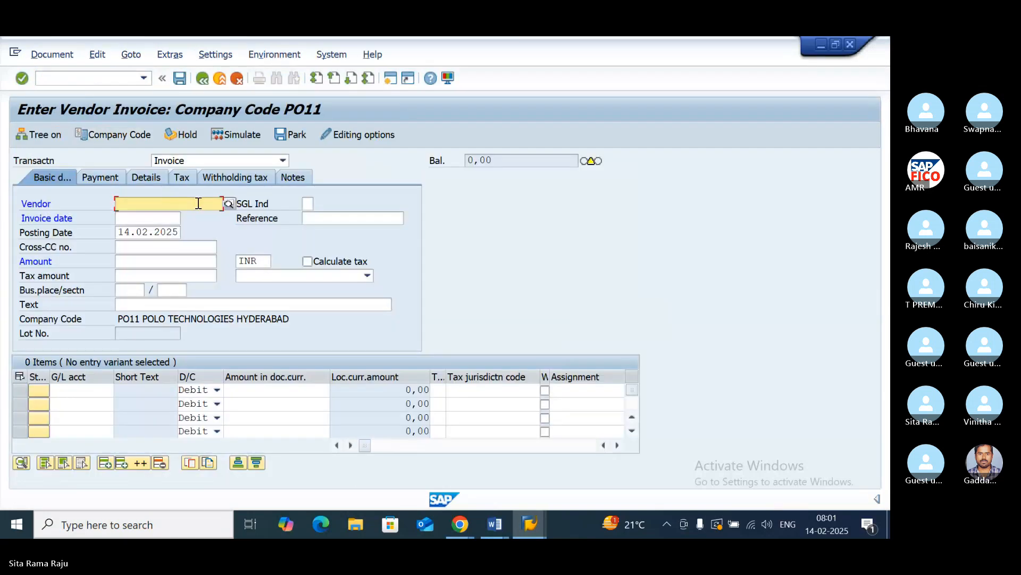
# - Look up the vendors of the company code, choose vendor APP and set the invoice date to 14.02.2025
pyautogui.click(229, 204)
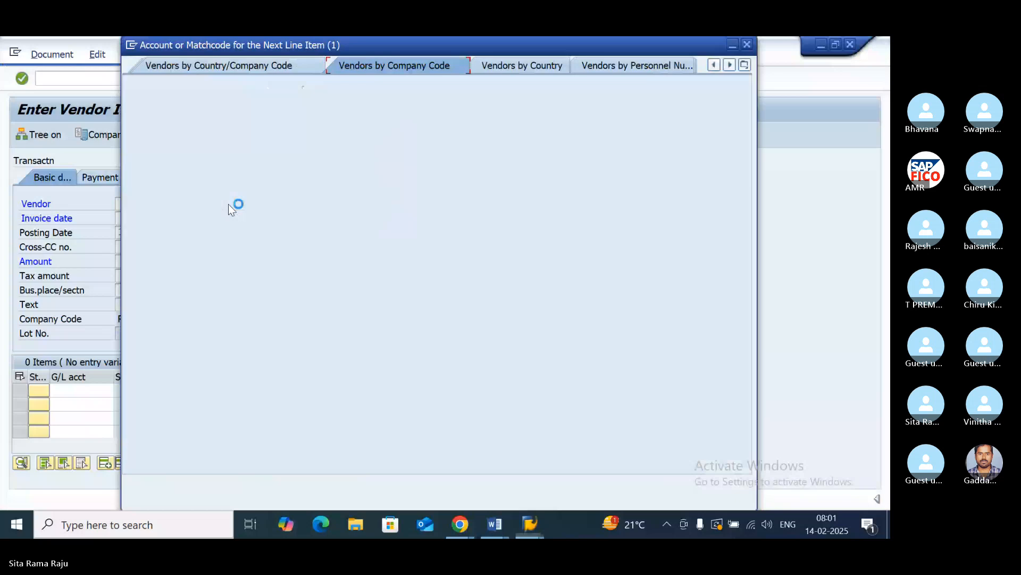
pyautogui.click(703, 475)
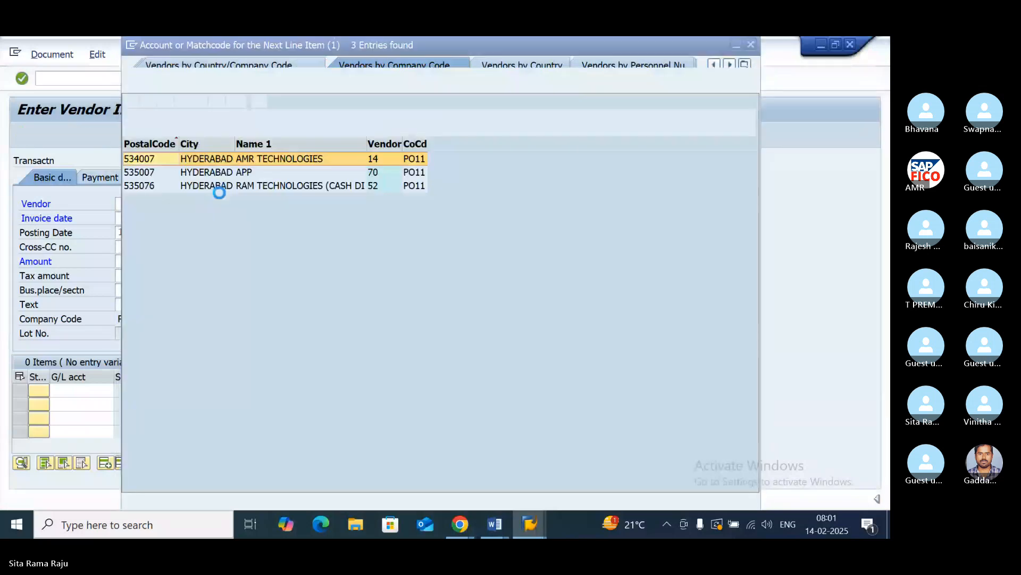
pyautogui.doubleClick(239, 176)
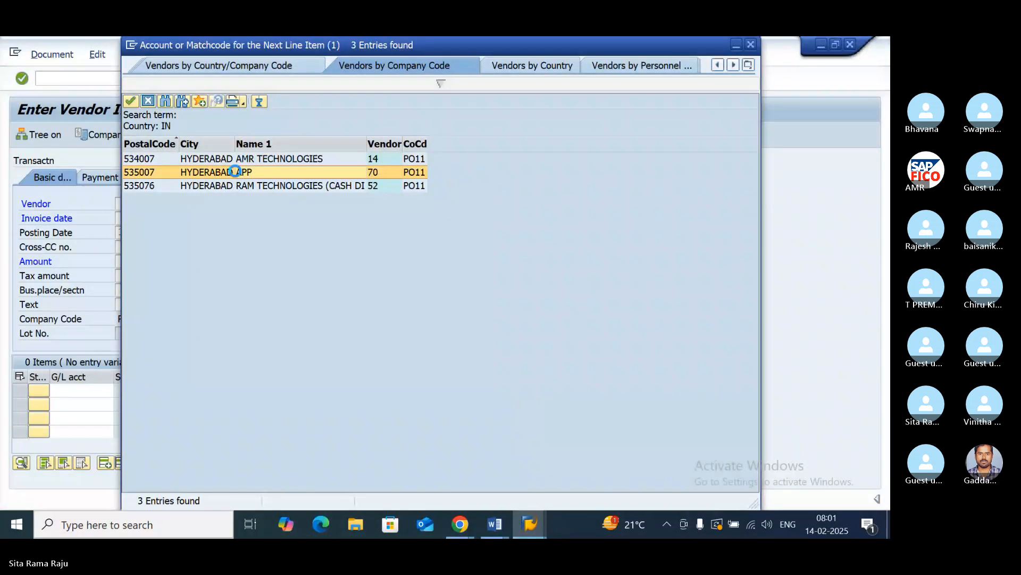
pyautogui.click(148, 219)
pyautogui.write('1')
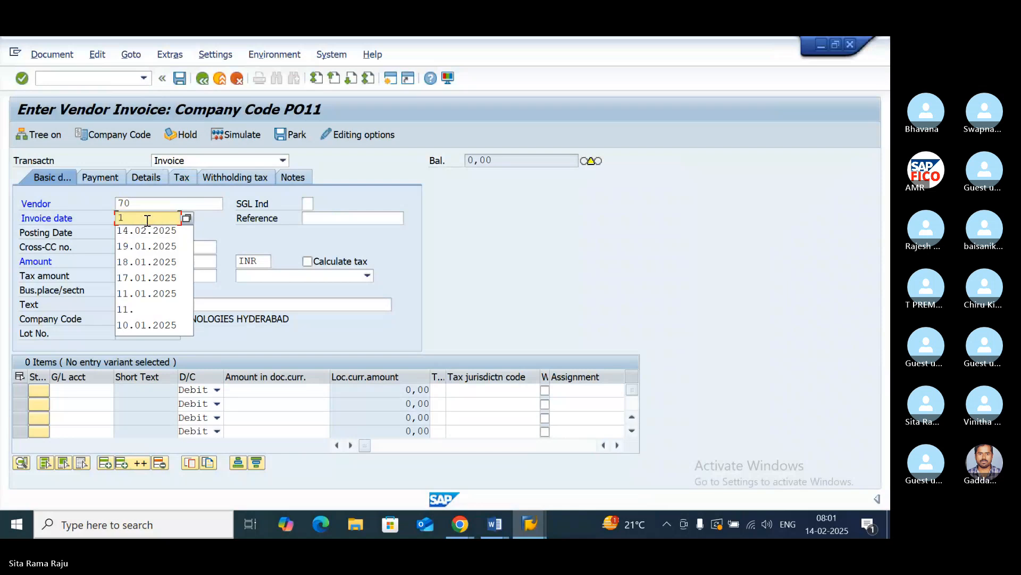
pyautogui.write('4.02.')
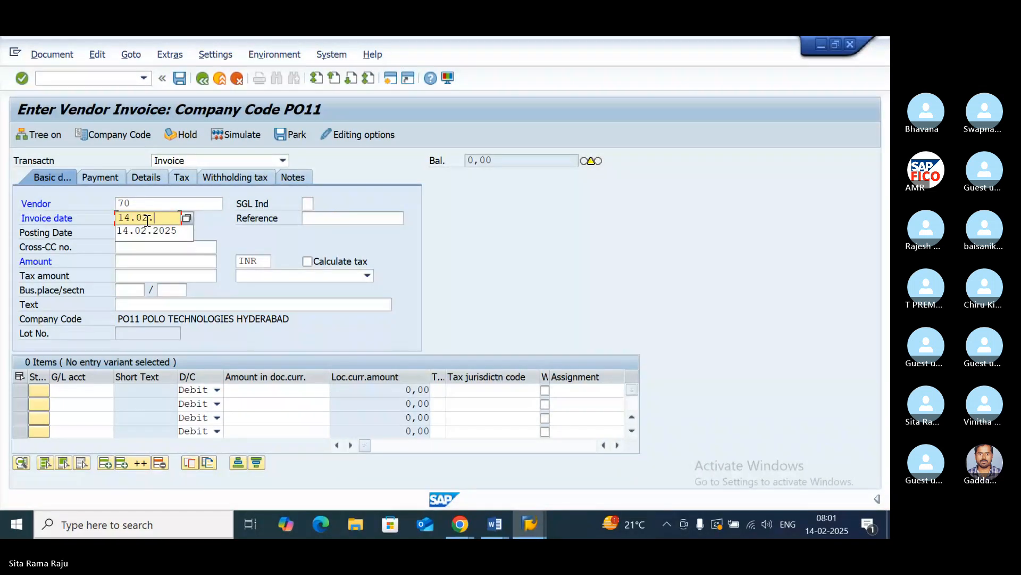
pyautogui.press('Down')
pyautogui.press('Return')
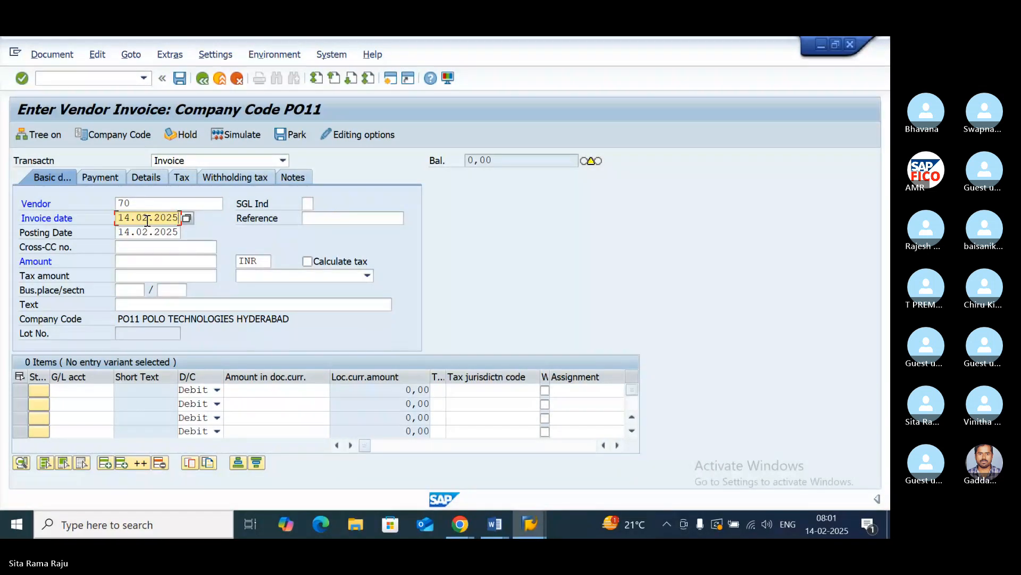
# - Set the invoice amount to 100000 and turn on automatic tax calculation with tax code P1 (SGST+CGST PO11)
pyautogui.click(135, 259)
pyautogui.write('1')
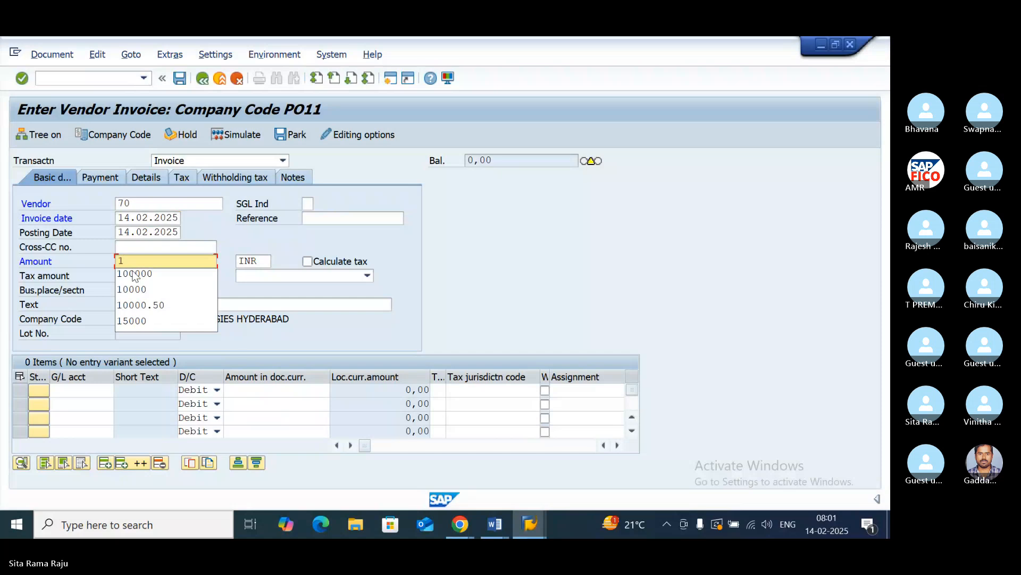
pyautogui.click(134, 274)
pyautogui.click(308, 261)
pyautogui.press('Return')
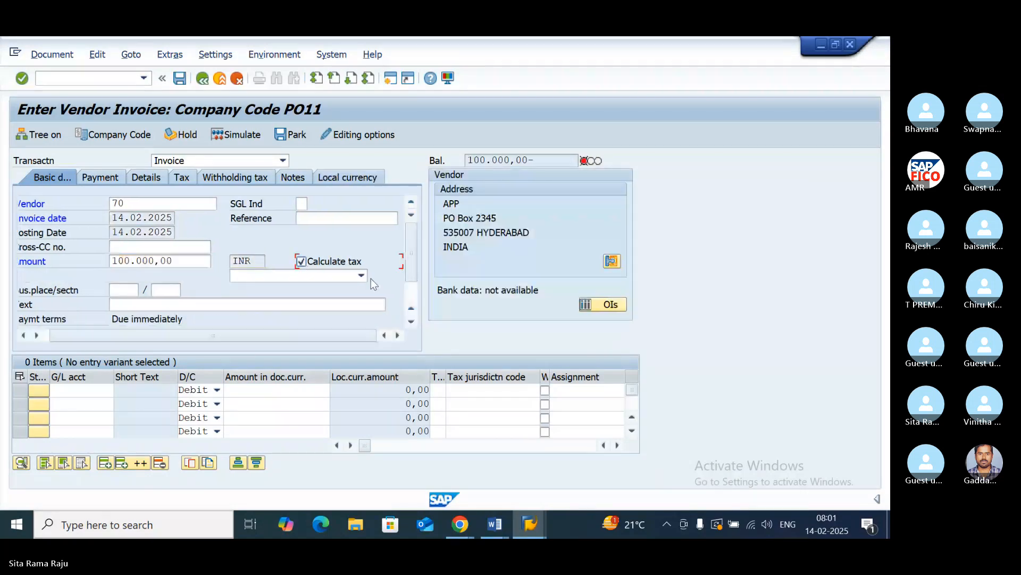
pyautogui.click(362, 276)
pyautogui.click(327, 287)
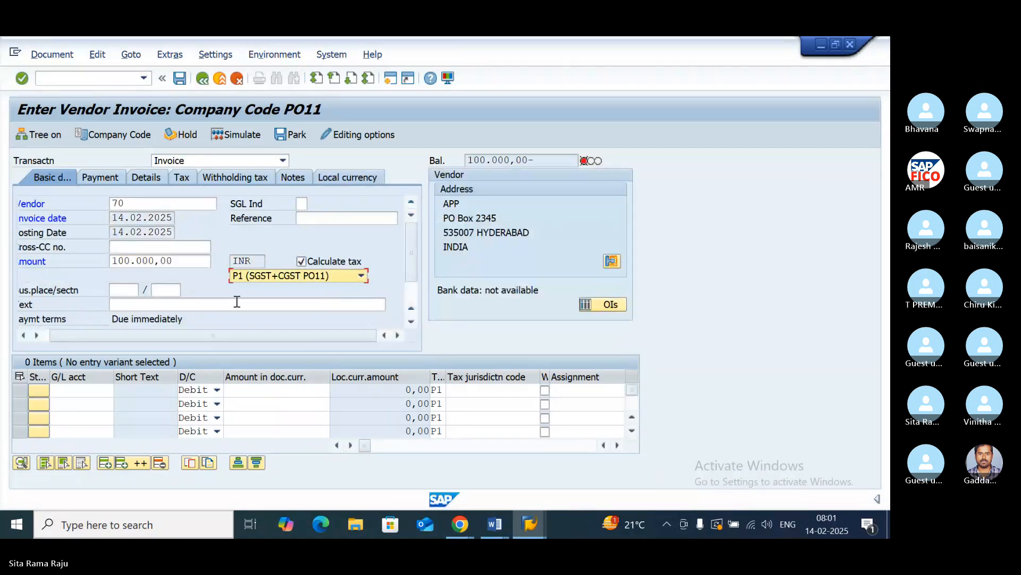
# - Reuse the earlier entry VENDOR INVOICE CREATION WITH INPUT GST as the text of the APP invoice
pyautogui.click(149, 304)
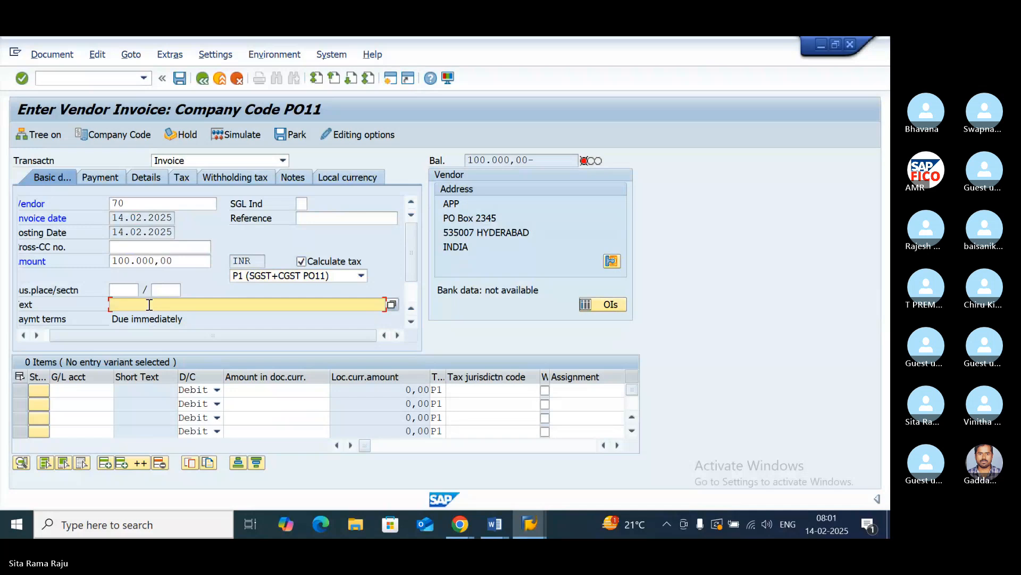
pyautogui.write('V')
pyautogui.click(155, 317)
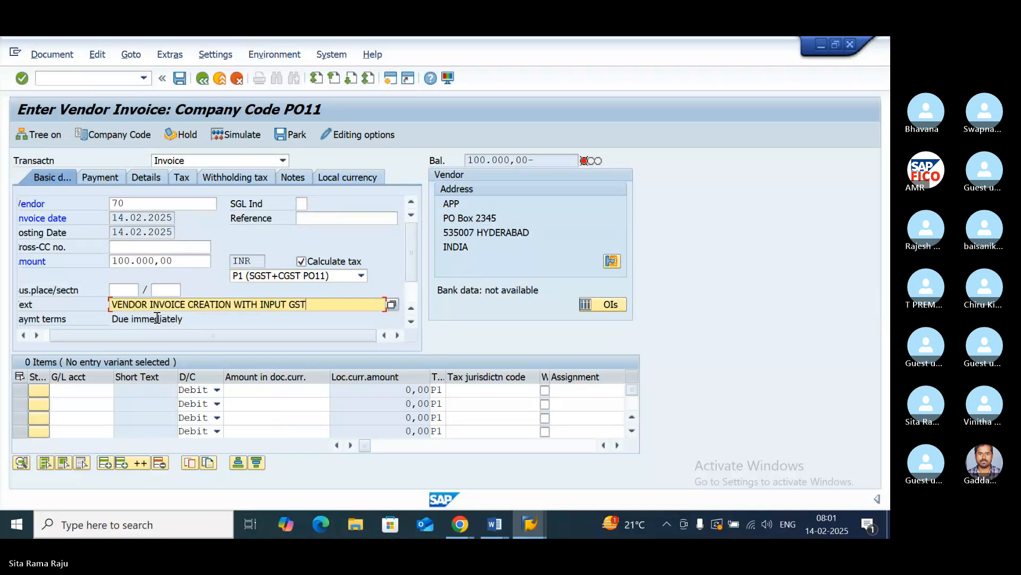
# - Look up the G/L accounts for the first line item and choose 400303, Purchases Account
pyautogui.click(92, 391)
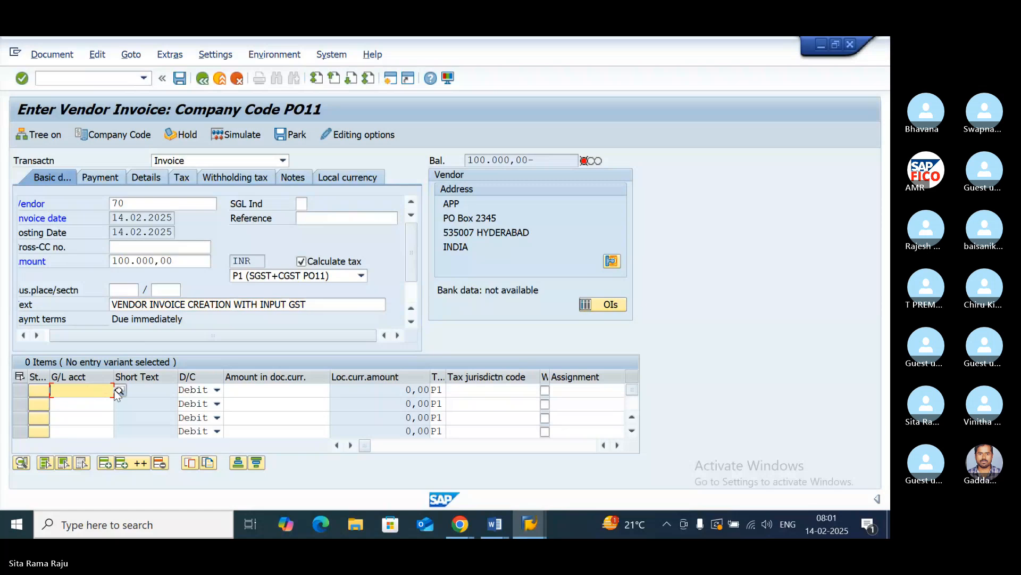
pyautogui.press('F4')
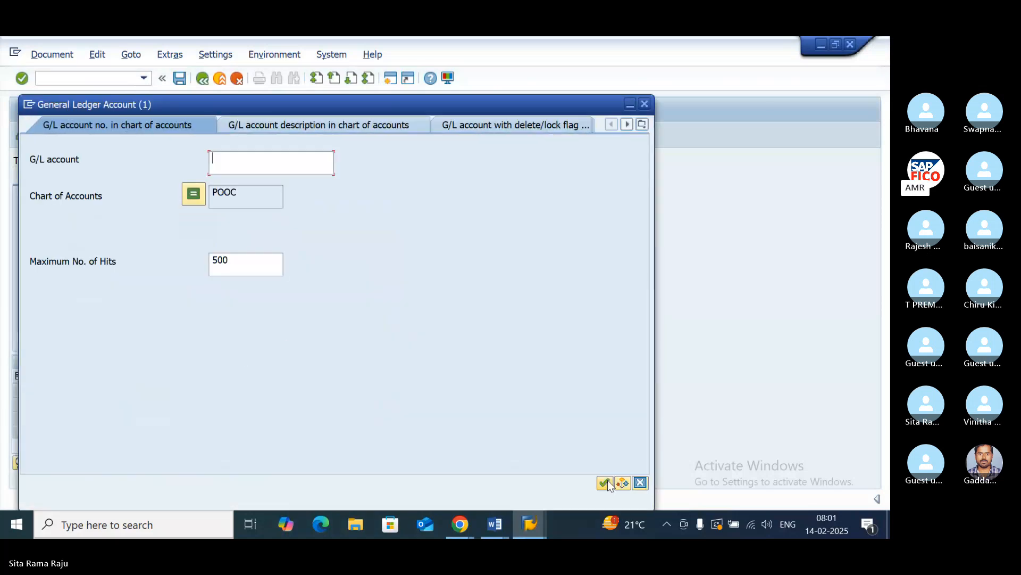
pyautogui.press('Return')
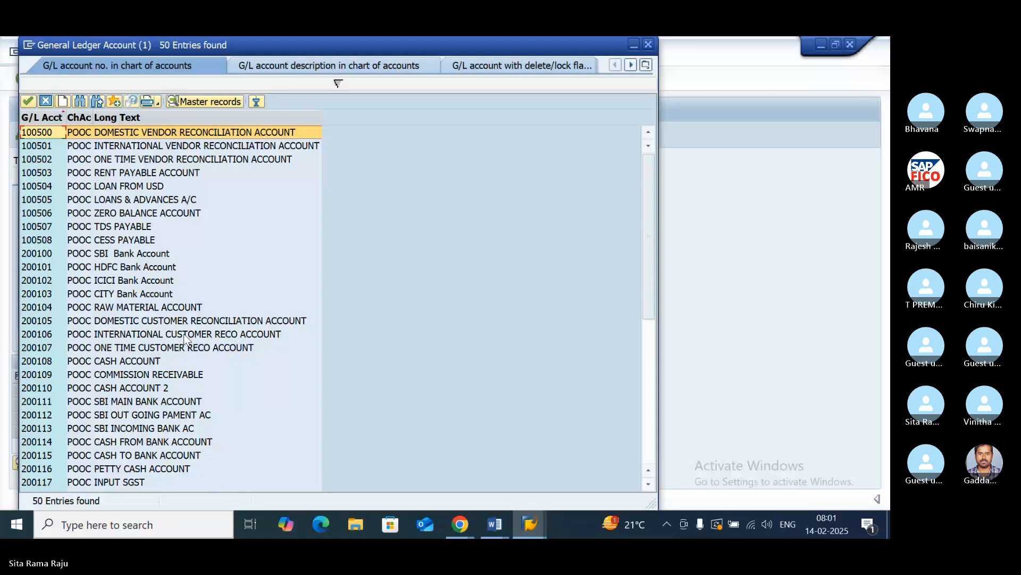
pyautogui.scroll(-5, 207, 297)
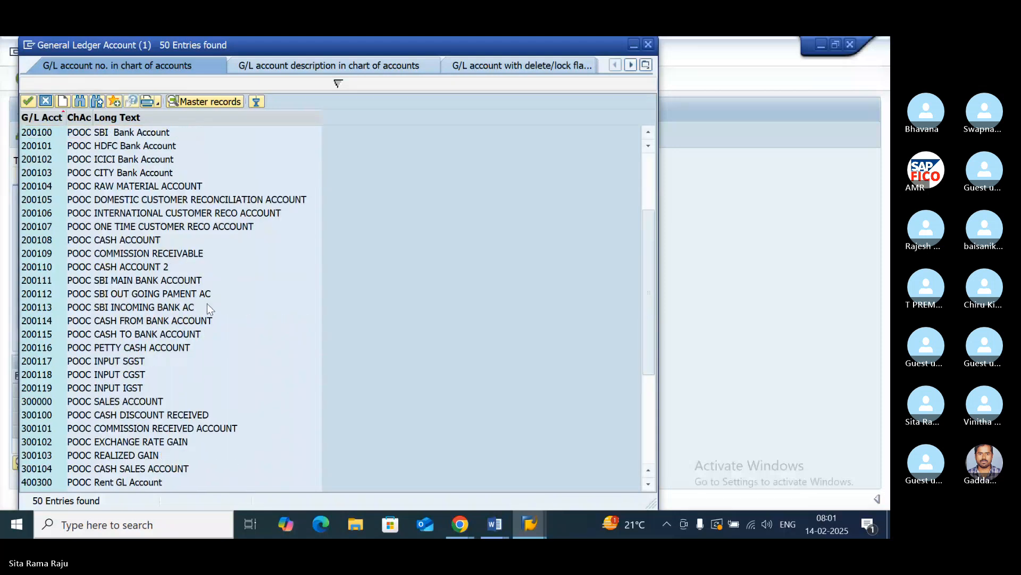
pyautogui.scroll(-3, 205, 308)
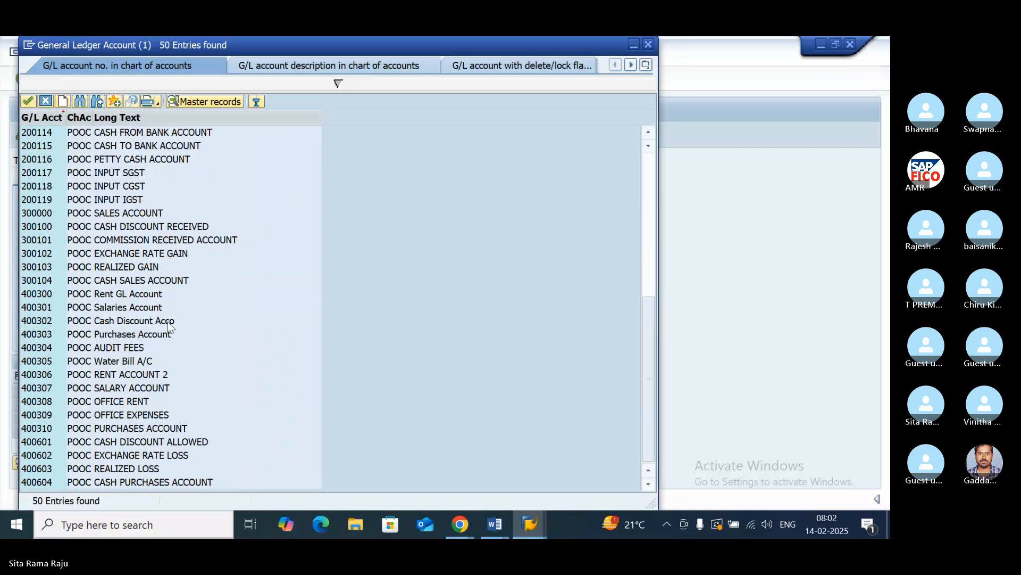
pyautogui.click(163, 336)
pyautogui.doubleClick(162, 339)
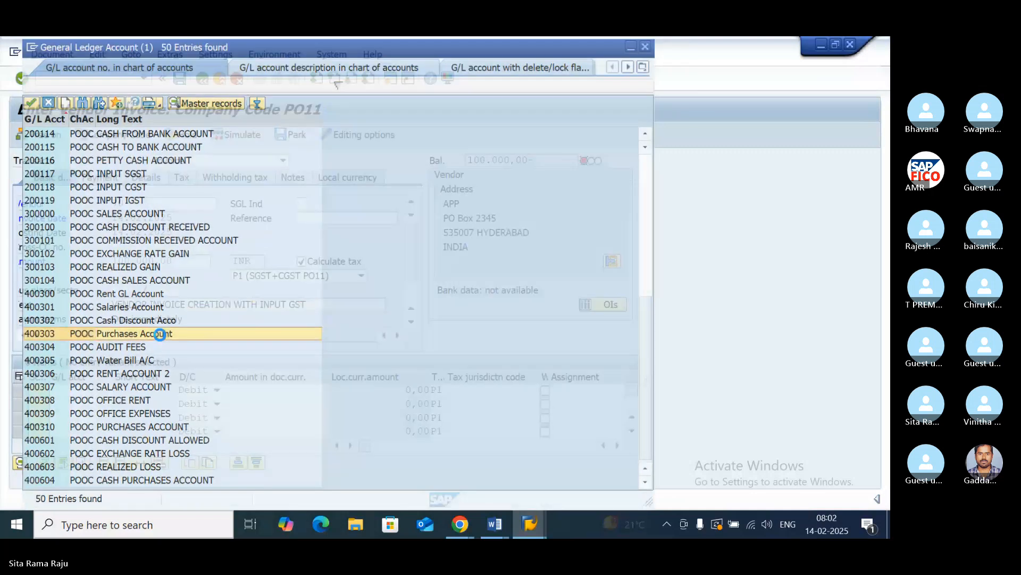
# - Enter 100000 as the debit amount of the 400303 line and accept the tax relevance warning
pyautogui.click(255, 389)
pyautogui.write('1000')
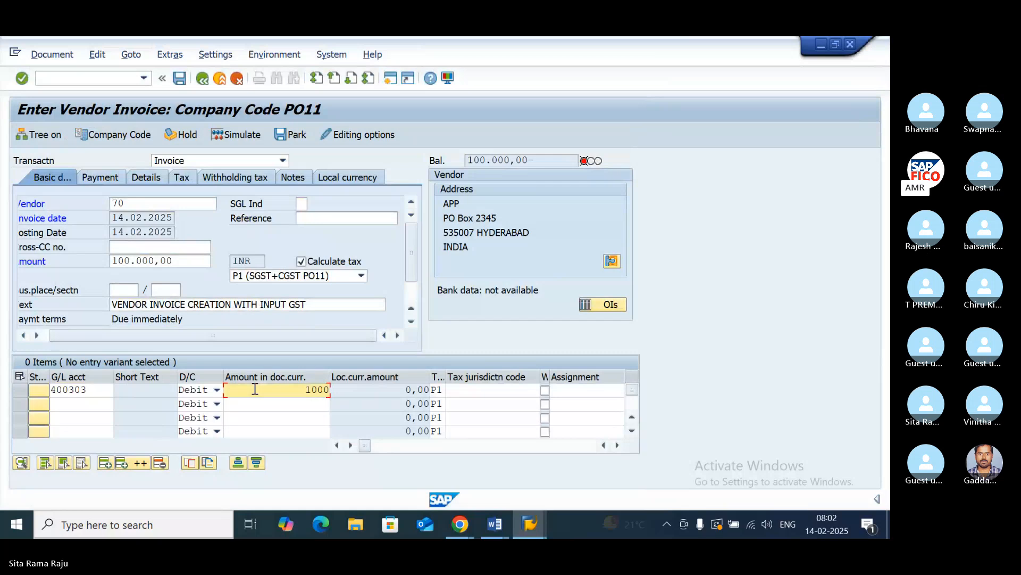
pyautogui.write('00')
pyautogui.press('Return')
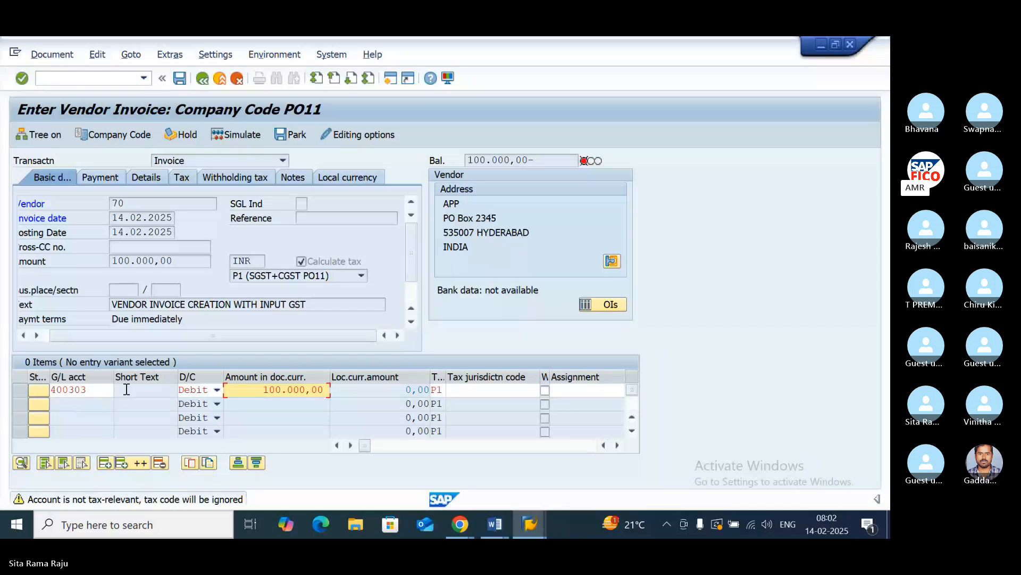
pyautogui.press('Return')
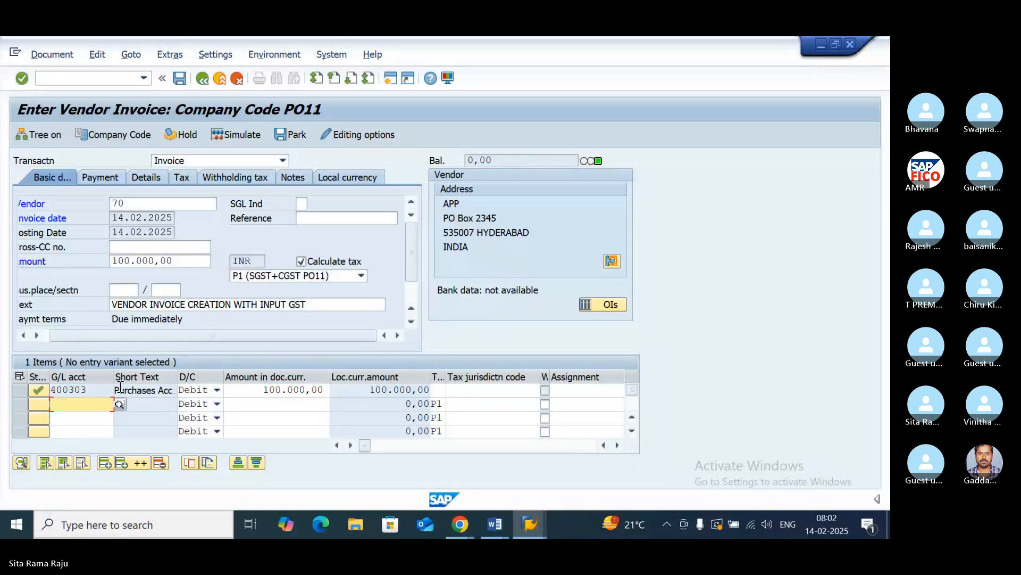
# - Check the withholding tax data of the APP invoice, simulate the document and return to the invoice entry
pyautogui.click(228, 181)
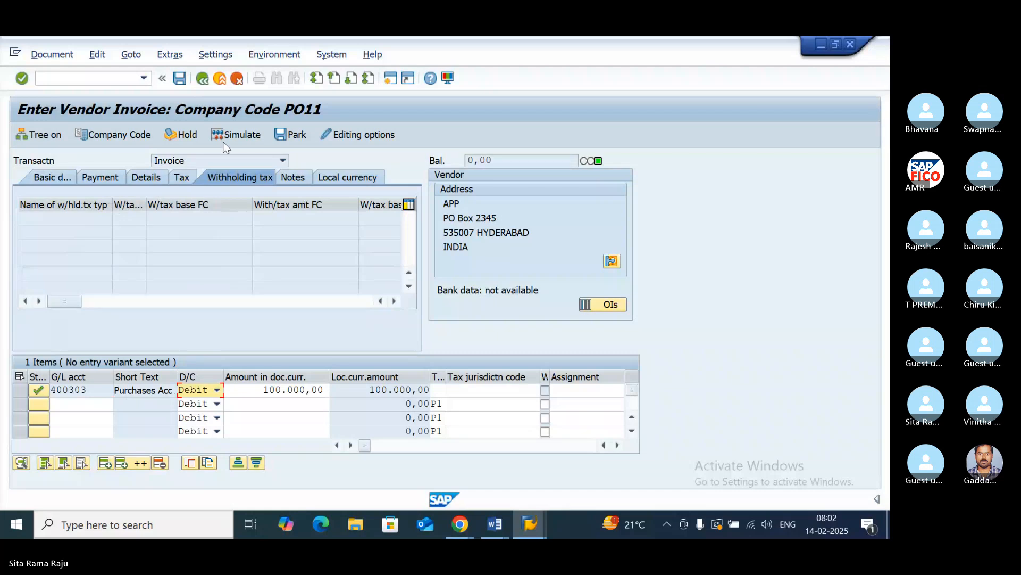
pyautogui.click(246, 135)
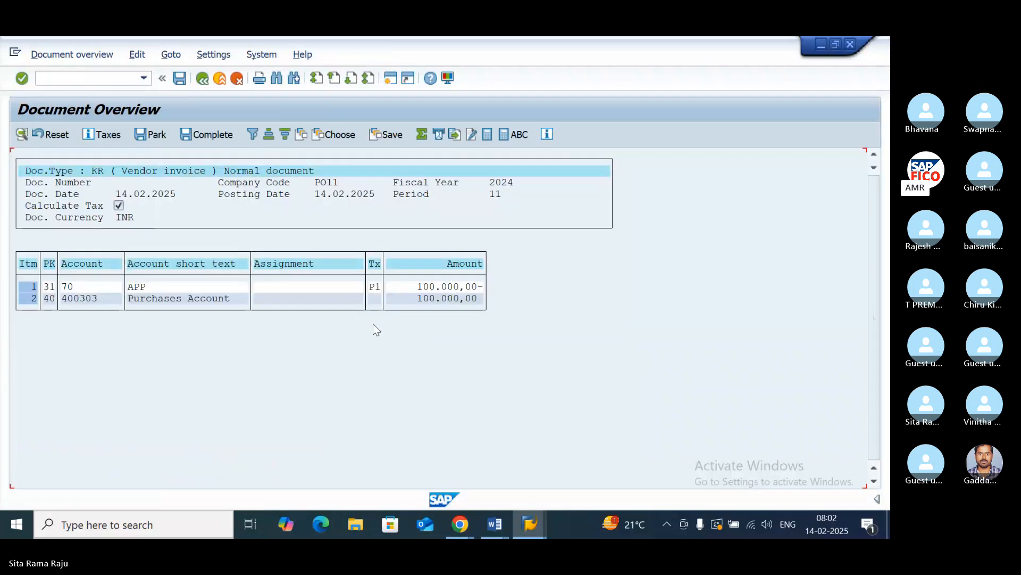
pyautogui.click(202, 78)
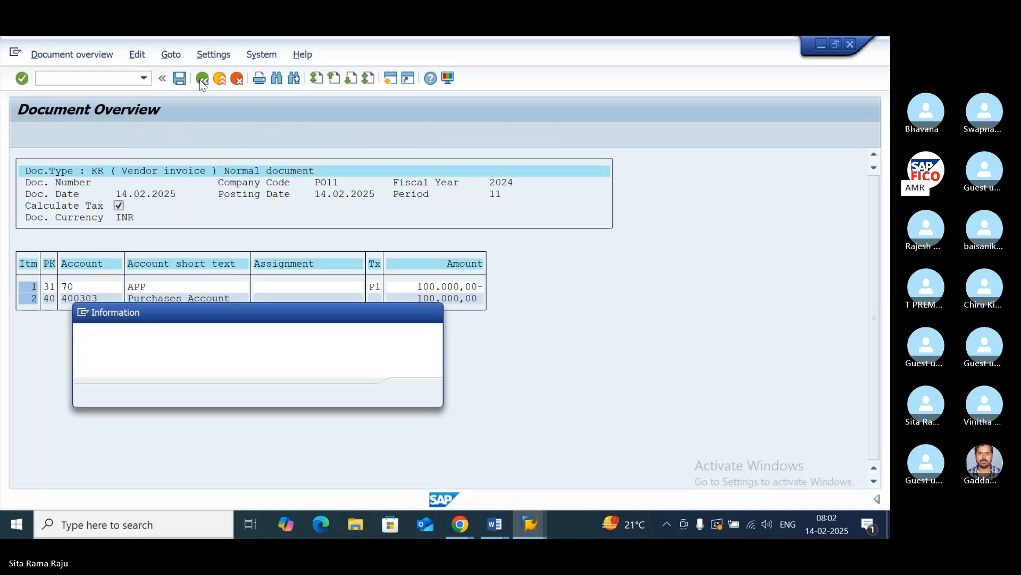
pyautogui.click(410, 393)
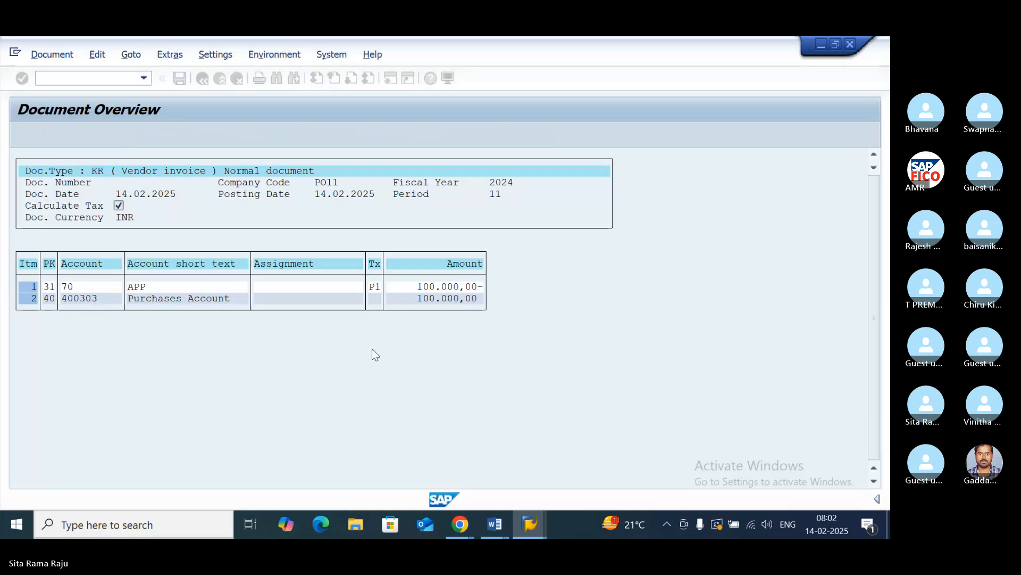
pyautogui.click(88, 79)
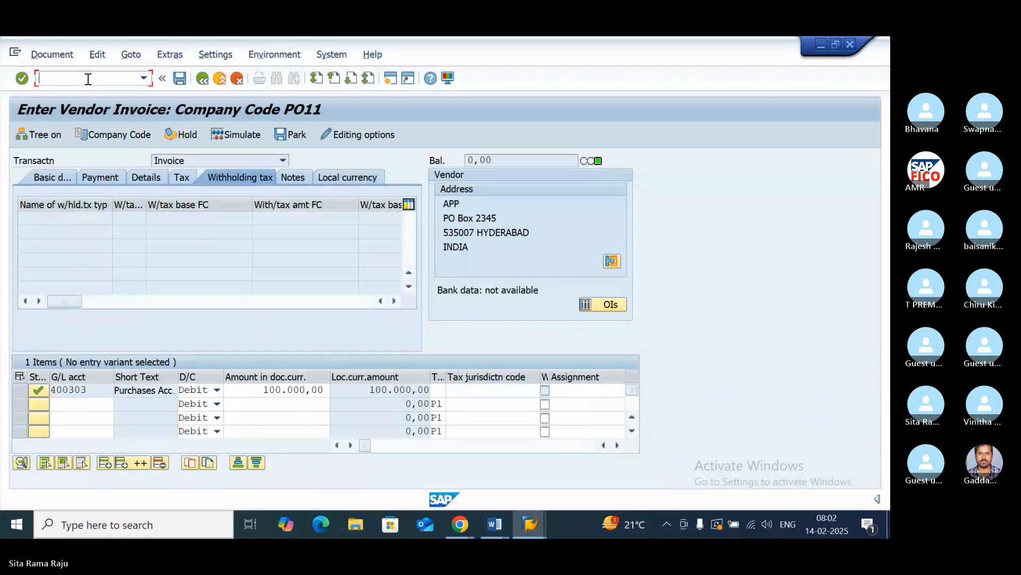
pyautogui.write('/')
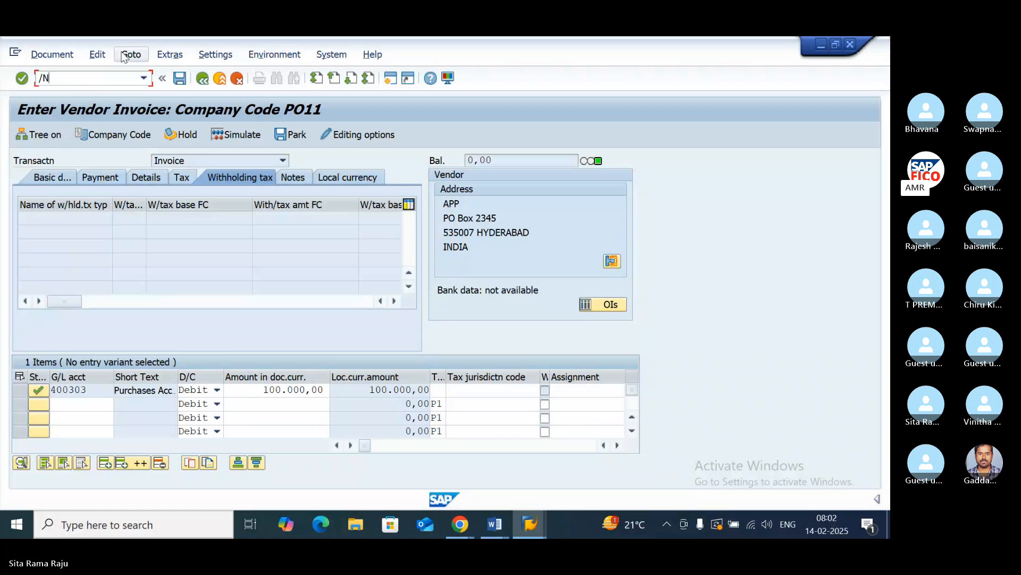
pyautogui.press('BackSpace')
# - Set tax code P1 on the 400303 line in the invoice's basic data view and accept the tax relevance warning
pyautogui.click(50, 177)
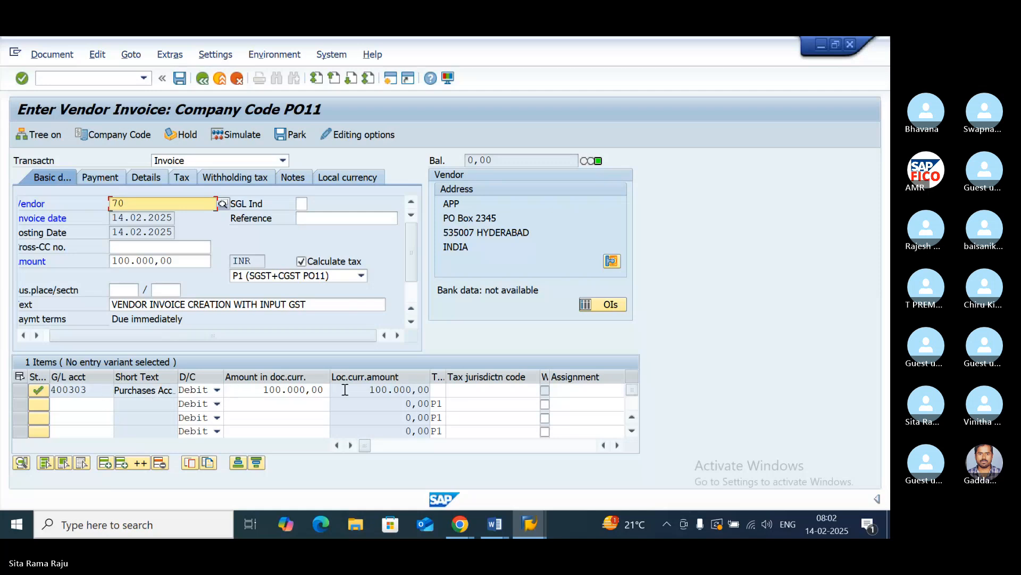
pyautogui.click(441, 390)
pyautogui.write('P1')
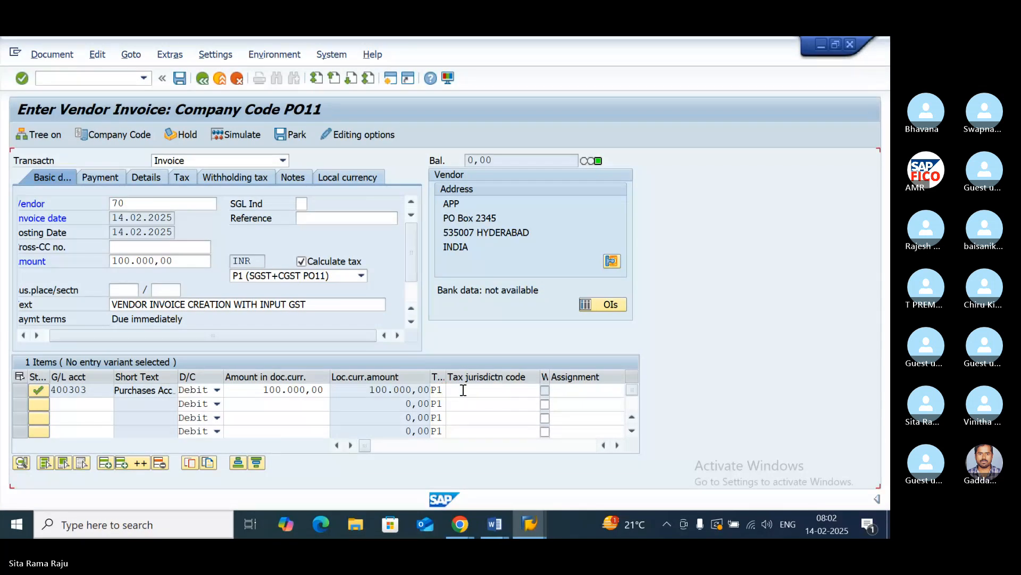
pyautogui.press('Return')
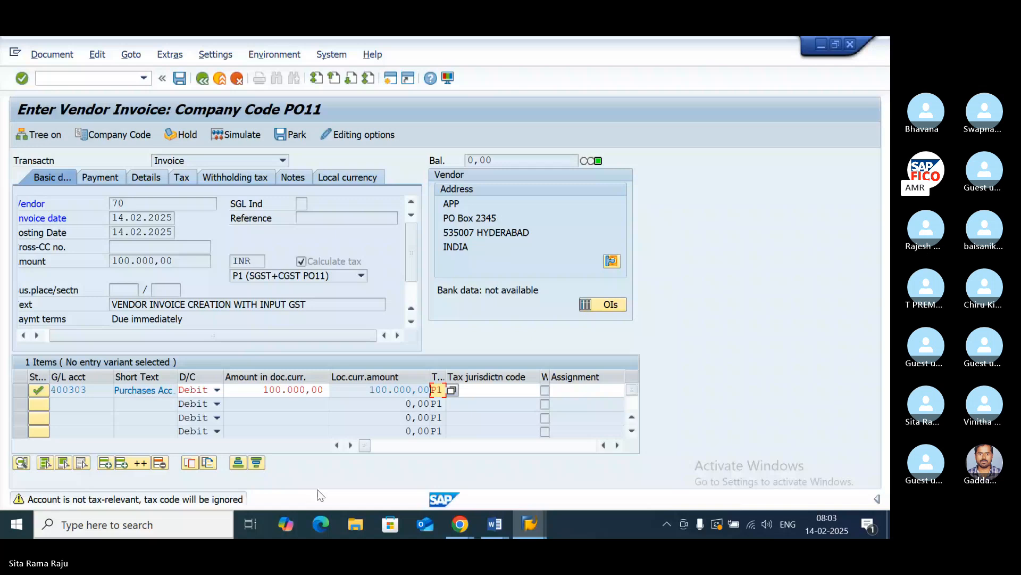
pyautogui.press('Return')
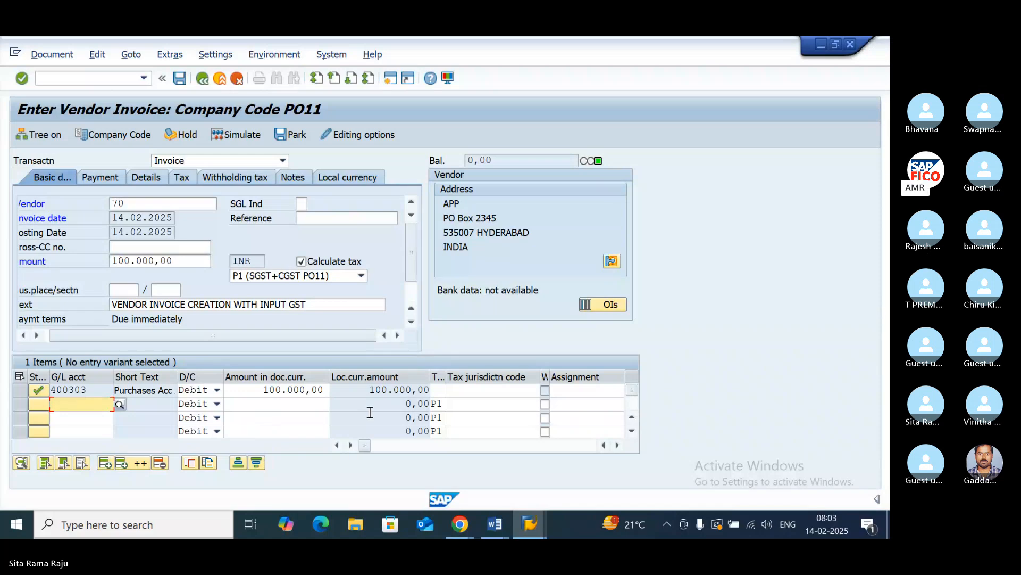
# - Re-enter tax code P1 on the 400303 line and simulate the invoice, accepting the tax relevance warning
pyautogui.click(439, 390)
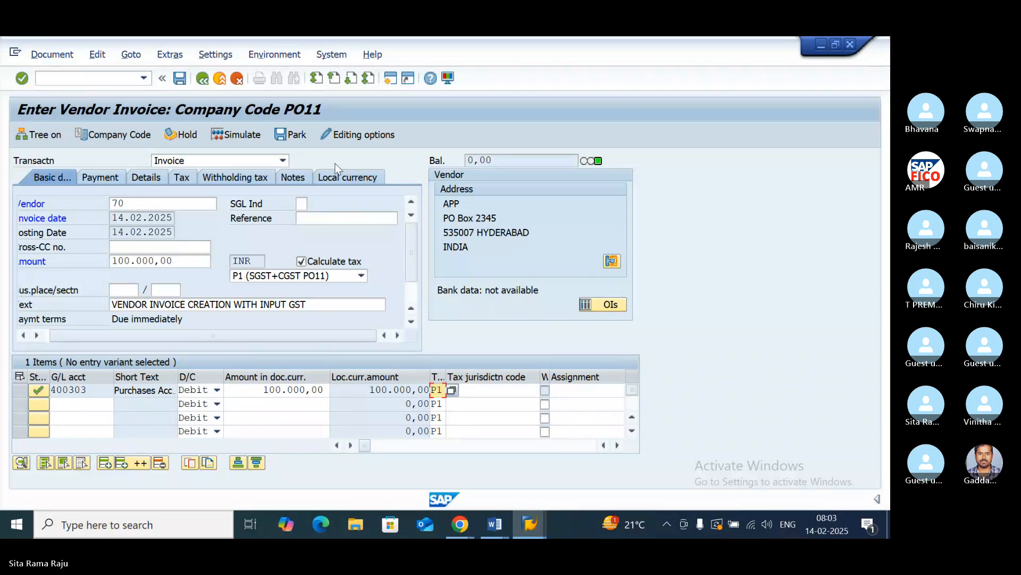
pyautogui.click(238, 135)
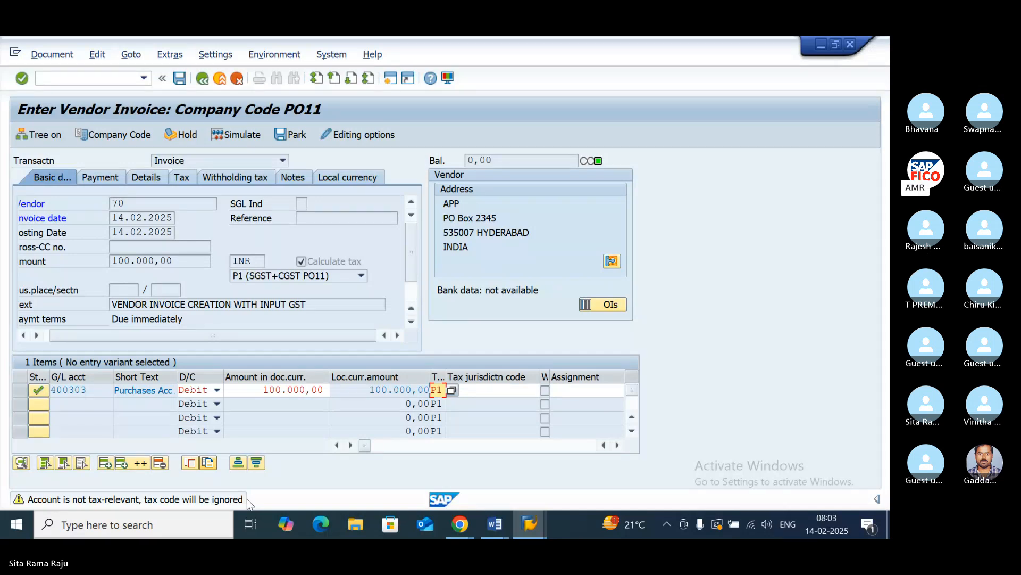
pyautogui.press('Return')
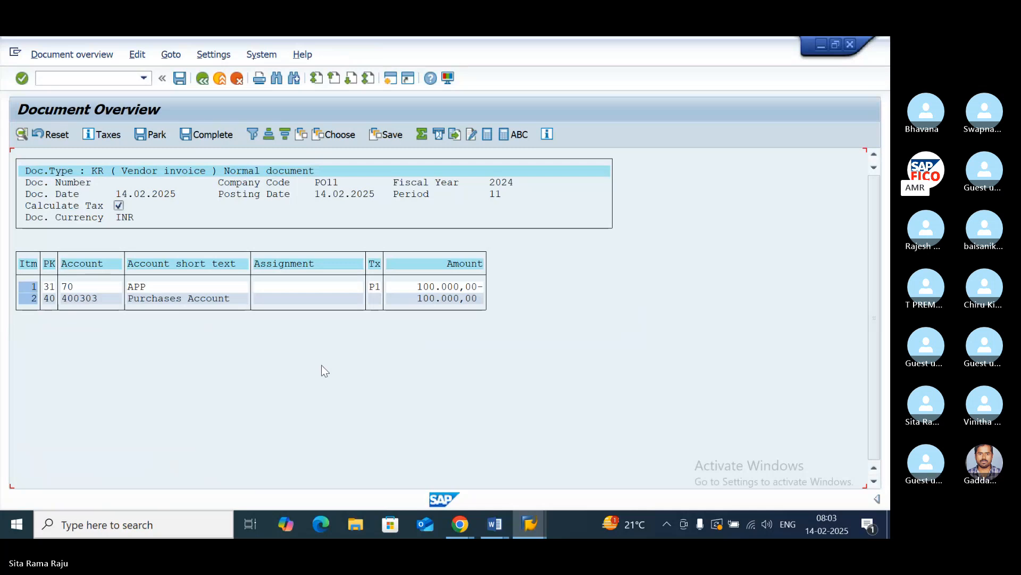
# - Open a new session and start central G/L account maintenance with transaction FS00
pyautogui.click(390, 79)
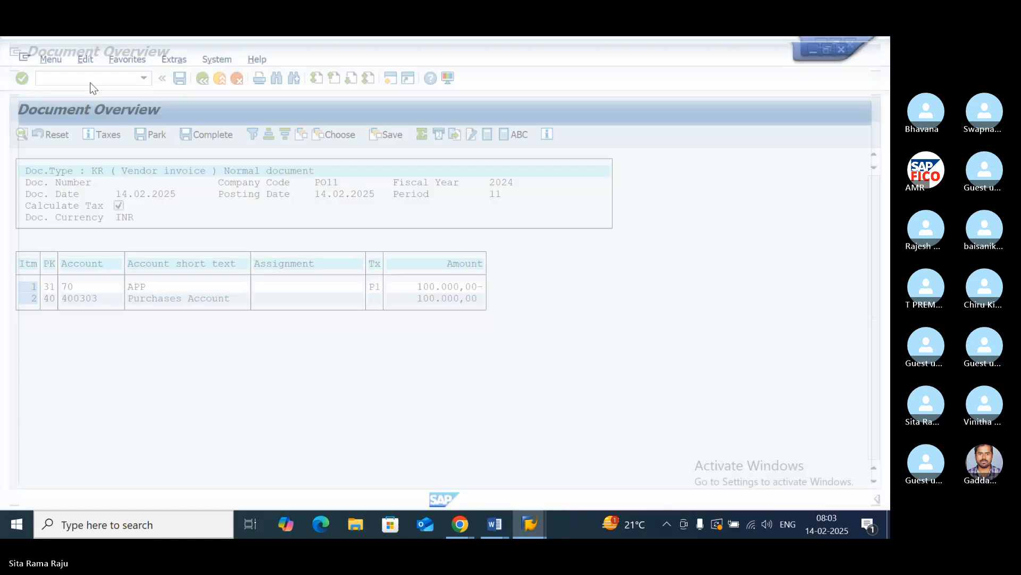
pyautogui.click(76, 74)
pyautogui.write('F')
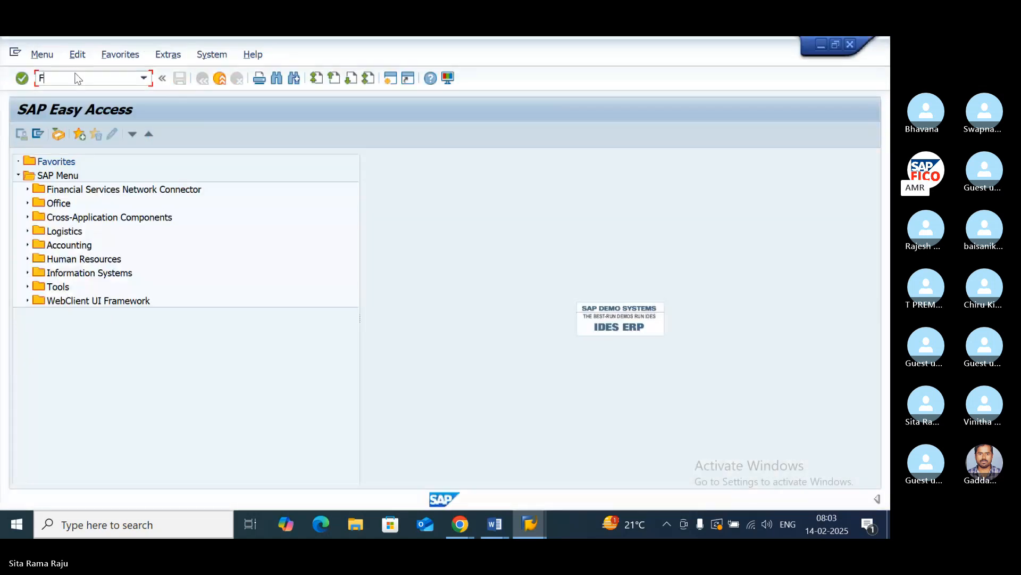
pyautogui.write('S00')
pyautogui.press('Return')
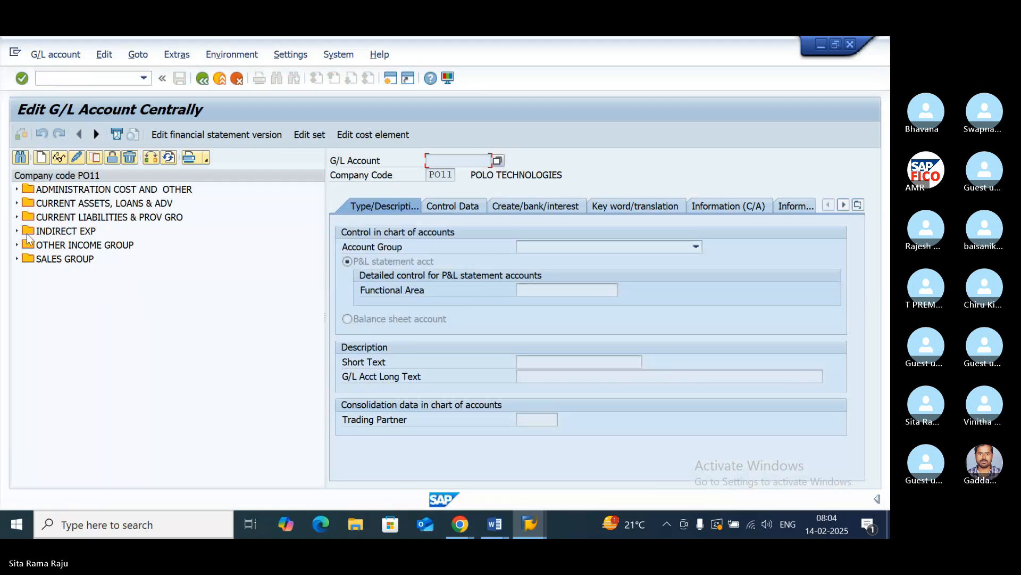
# - Open G/L account 400310, PURCHASES ACCOUNT, under ADMINISTRATION COST AND OTHER in change mode and check its control data
pyautogui.click(17, 190)
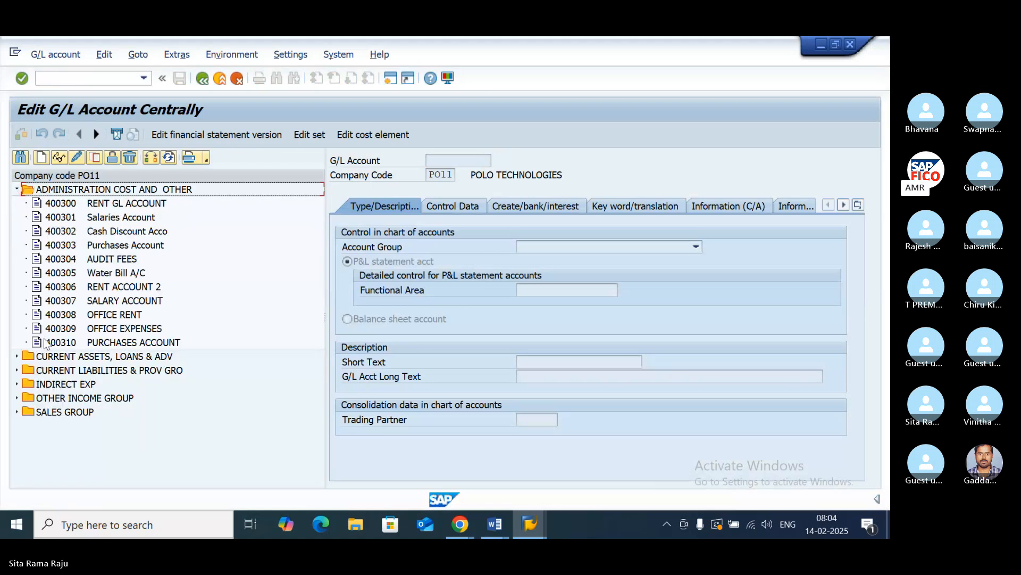
pyautogui.click(68, 342)
pyautogui.click(77, 157)
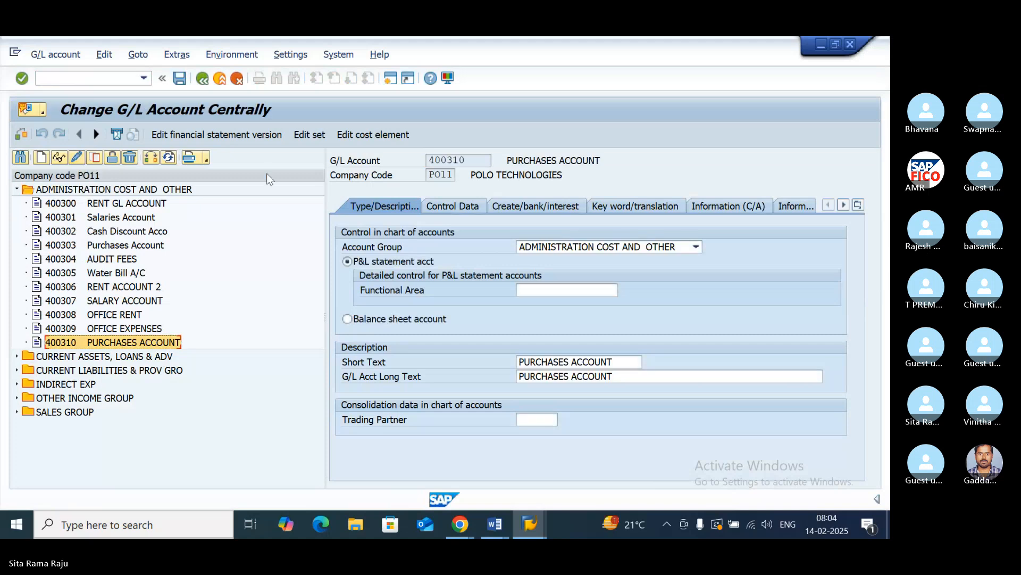
pyautogui.click(449, 208)
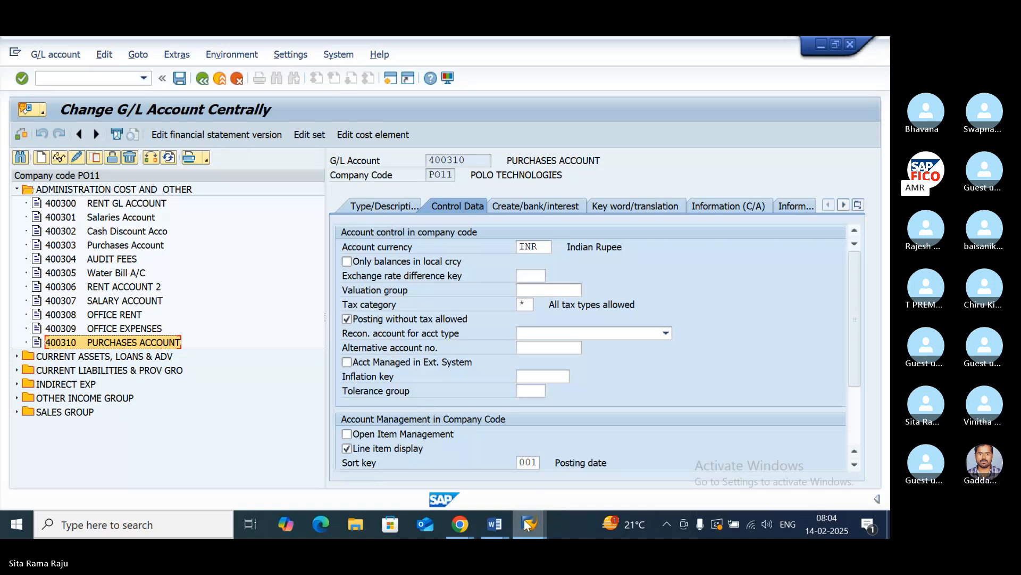
# - Switch back to the session with the simulated vendor invoice and return to its entry screen
pyautogui.moveTo(529, 524)
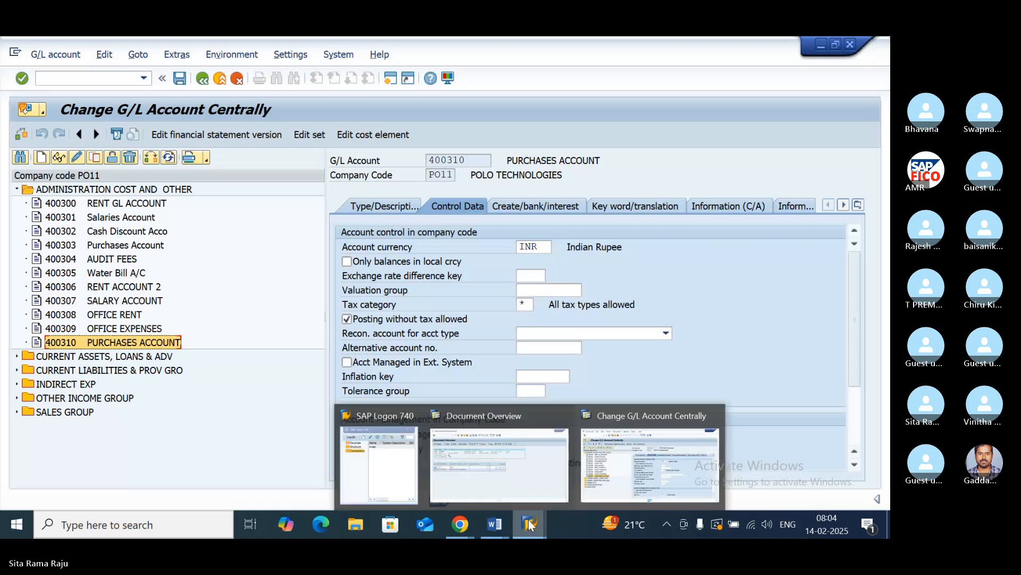
pyautogui.click(624, 448)
pyautogui.moveTo(538, 503)
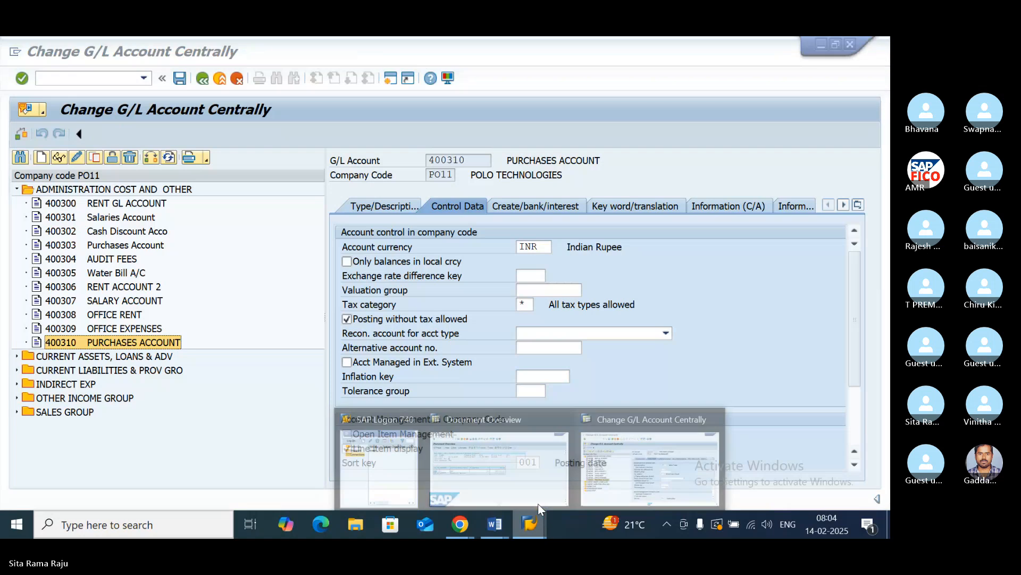
pyautogui.click(536, 429)
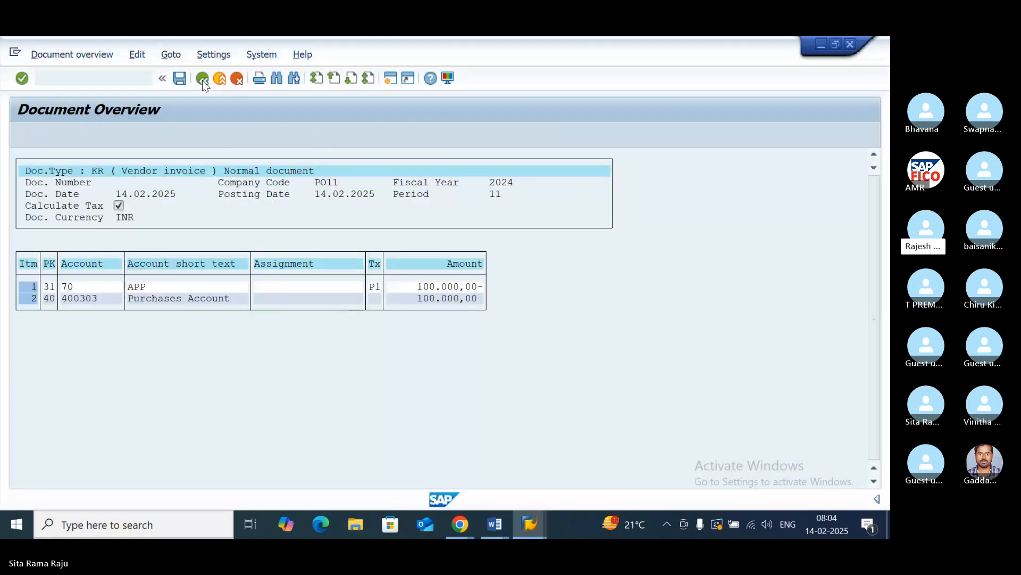
pyautogui.click(412, 392)
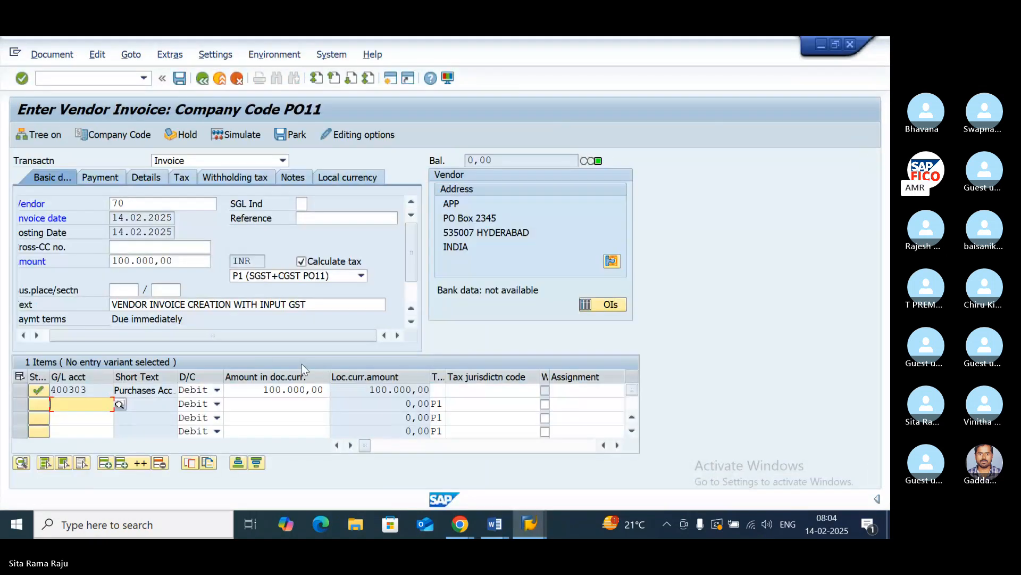
# - Try to replace account 400303 on the first invoice line with 400310, PURCHASES ACCOUNT, using the G/L account search
pyautogui.click(93, 390)
pyautogui.click(119, 391)
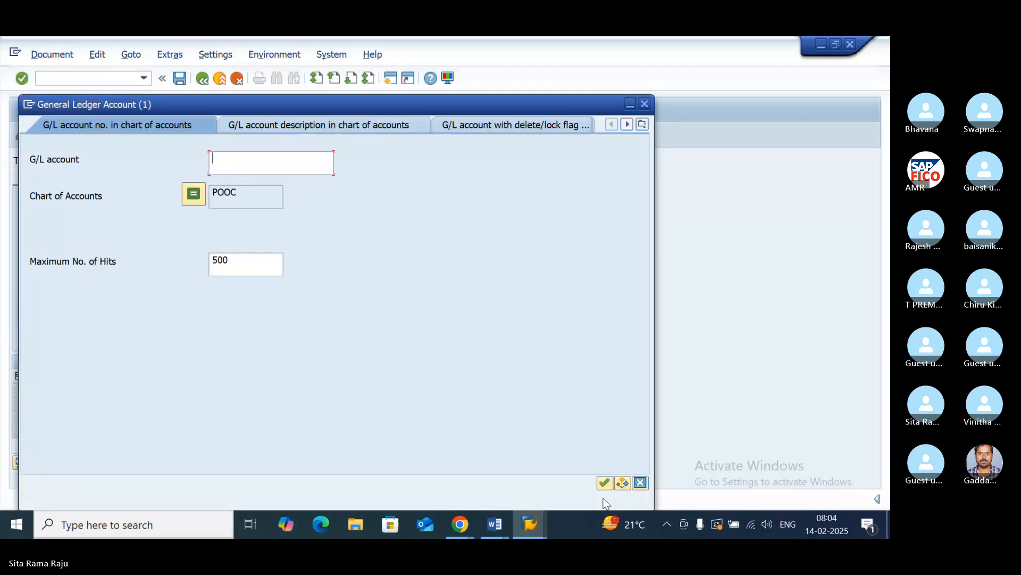
pyautogui.click(605, 482)
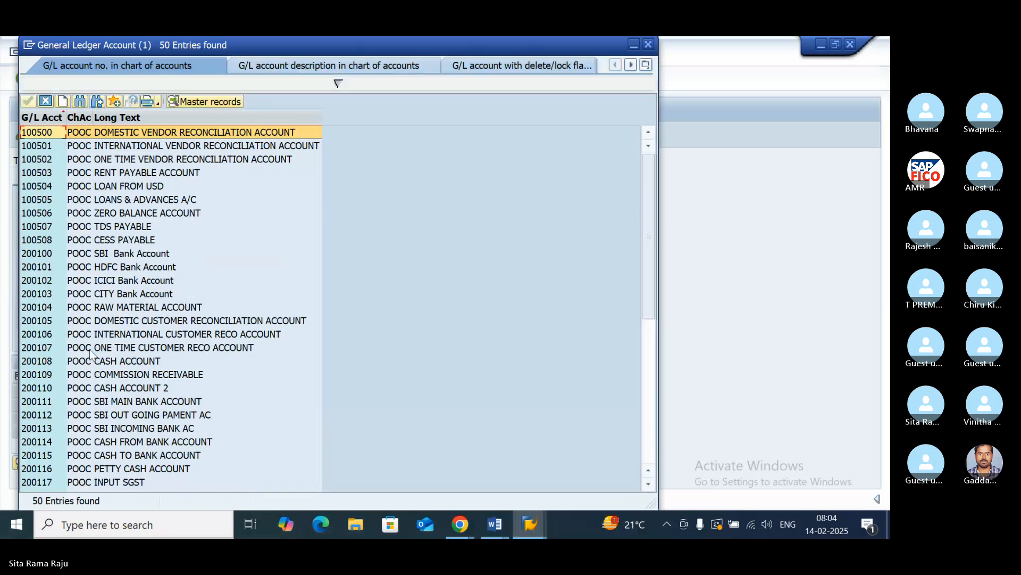
pyautogui.scroll(-4, 90, 354)
pyautogui.scroll(-4, 90, 353)
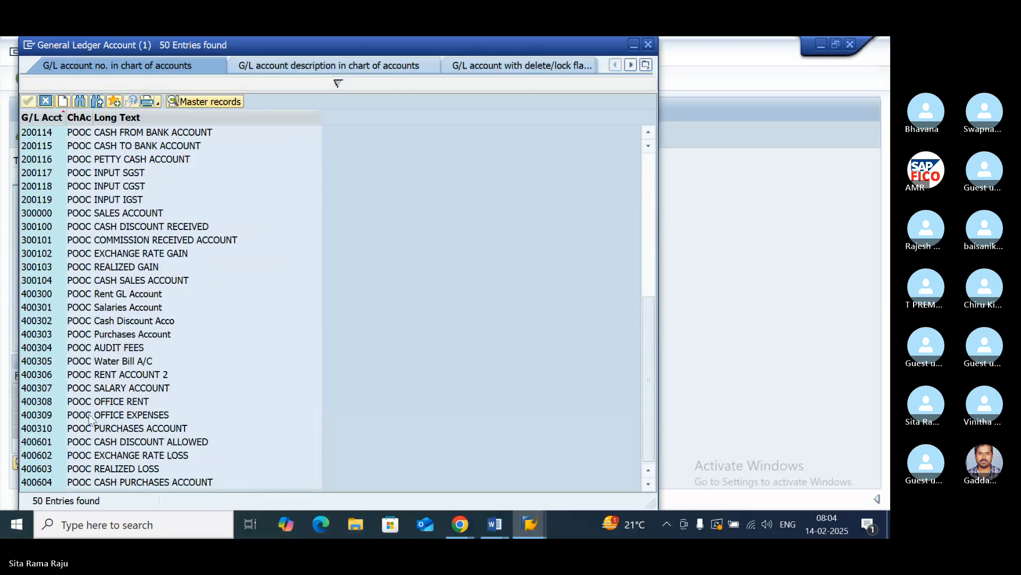
pyautogui.click(107, 429)
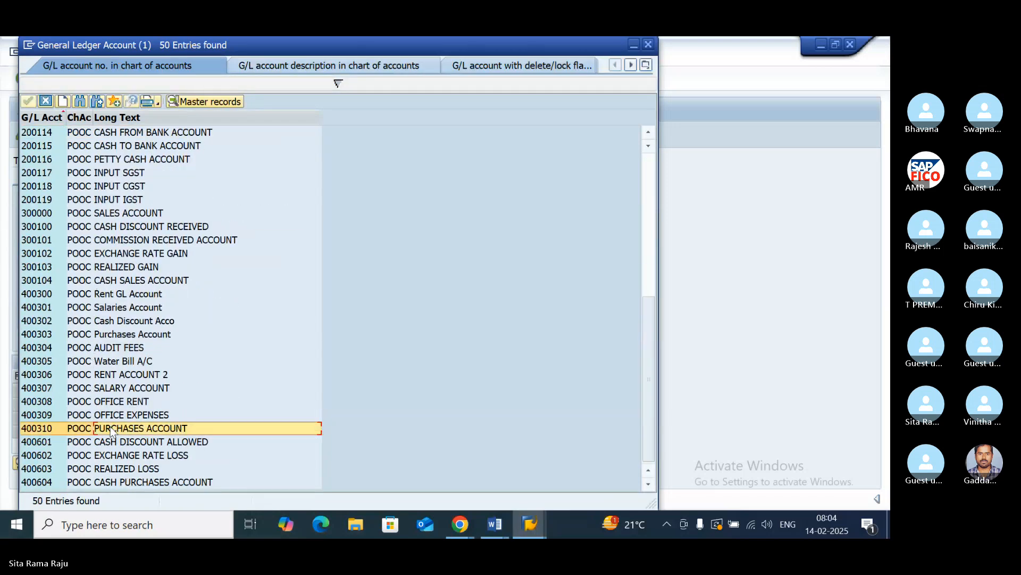
pyautogui.doubleClick(142, 429)
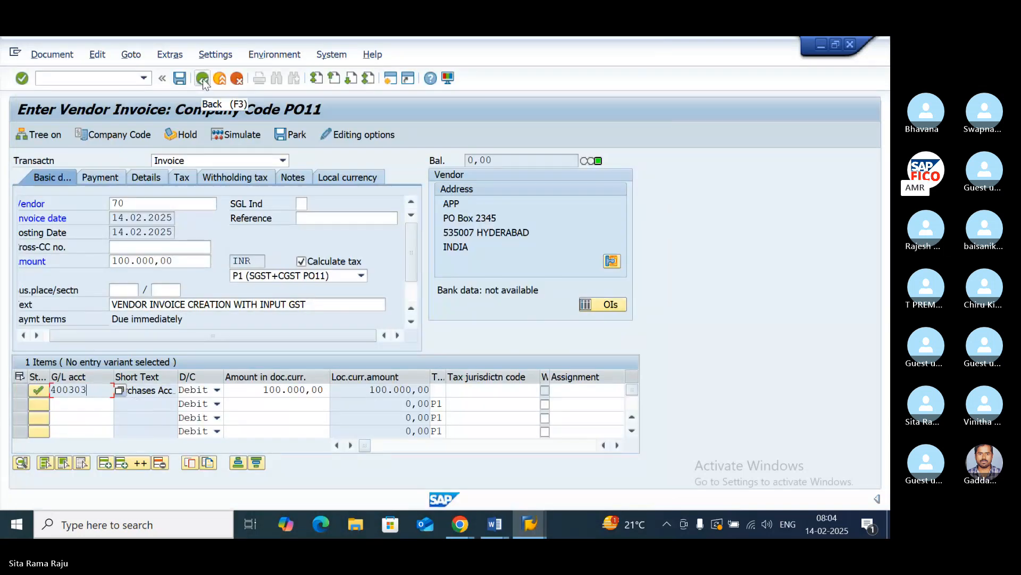
# - Abandon the current invoice entry and start a fresh vendor invoice with transaction FB60
pyautogui.click(203, 80)
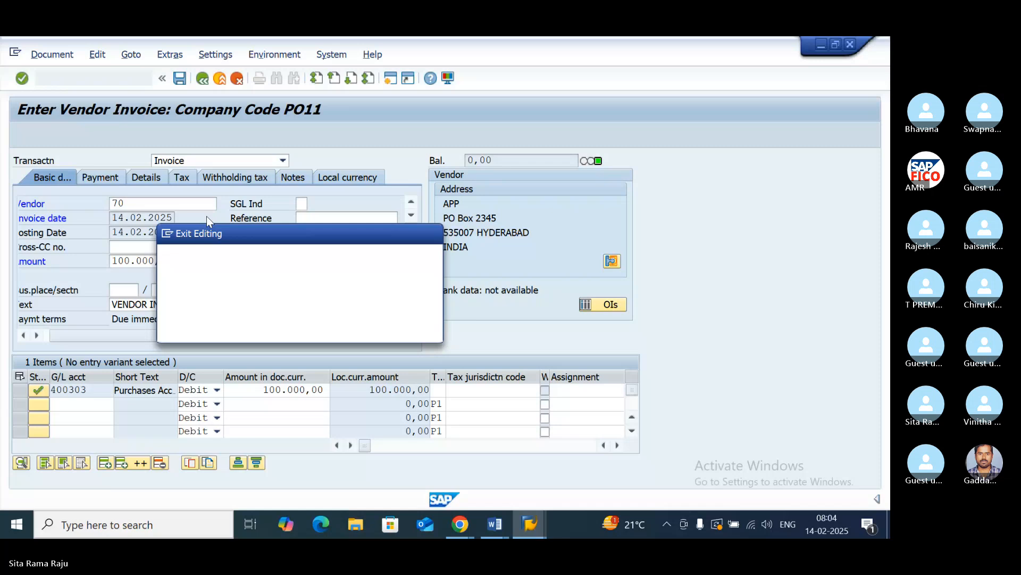
pyautogui.write('fb60')
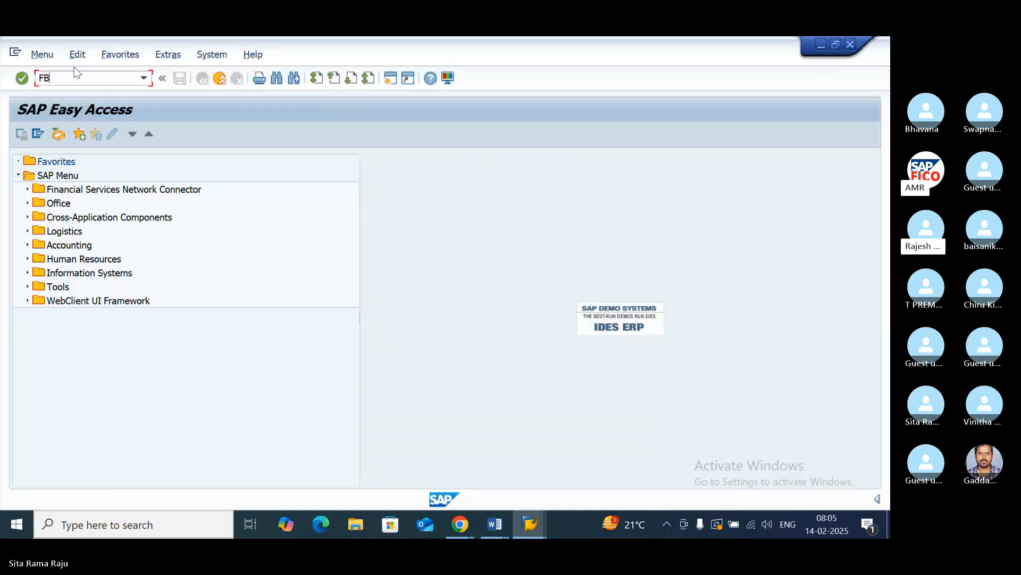
pyautogui.press('Return')
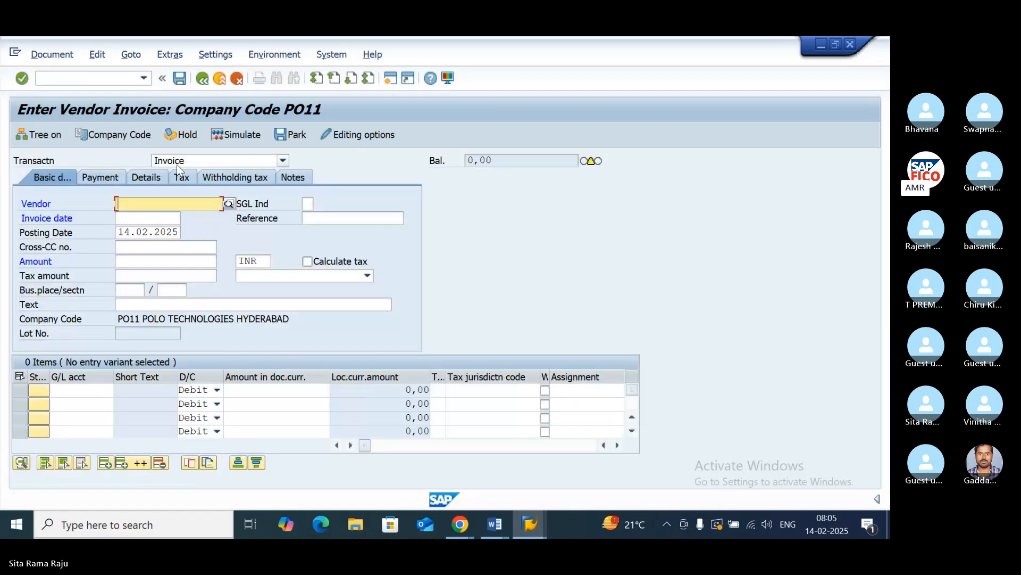
pyautogui.write('14')
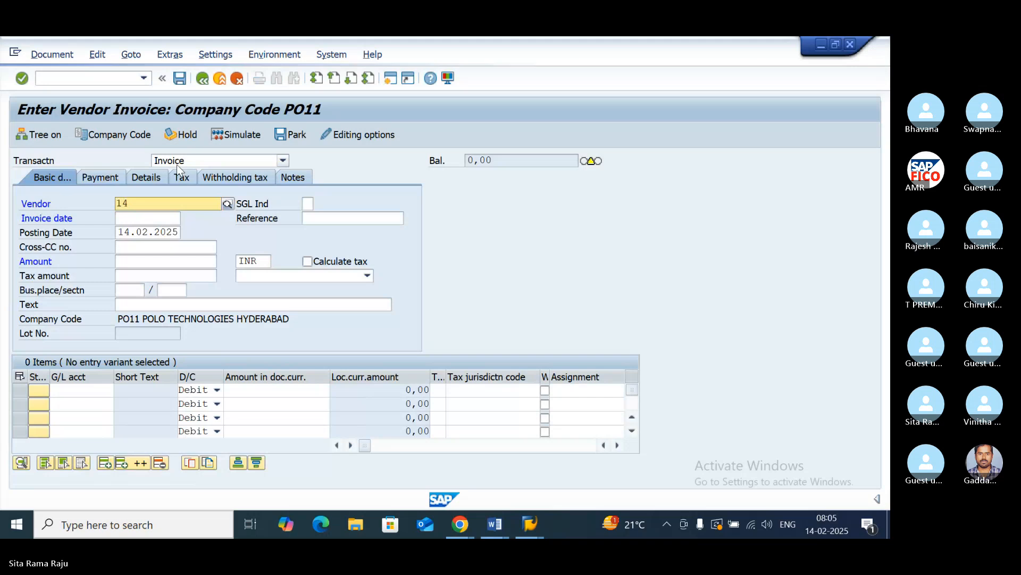
pyautogui.write('.02.2025')
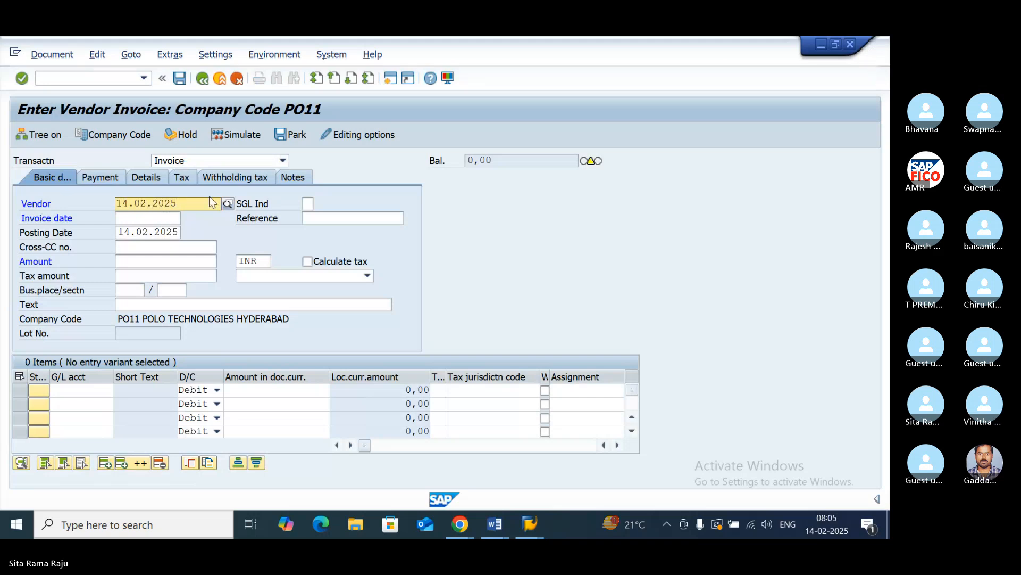
pyautogui.press('BackSpace')
pyautogui.press('BackSpace')
pyautogui.press('BackSpace')
pyautogui.press('BackSpace')
pyautogui.press('BackSpace')
pyautogui.press('BackSpace')
pyautogui.press('BackSpace')
pyautogui.press('BackSpace')
pyautogui.press('BackSpace')
pyautogui.press('BackSpace')
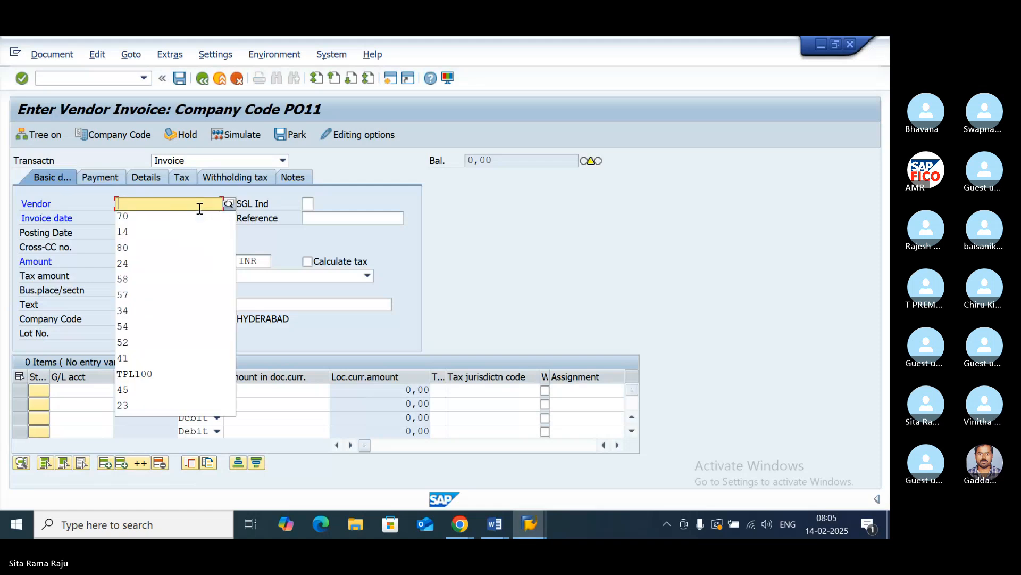
# - Select vendor APP from the PO11 vendor search and set the invoice date to 14.02.2025
pyautogui.click(227, 203)
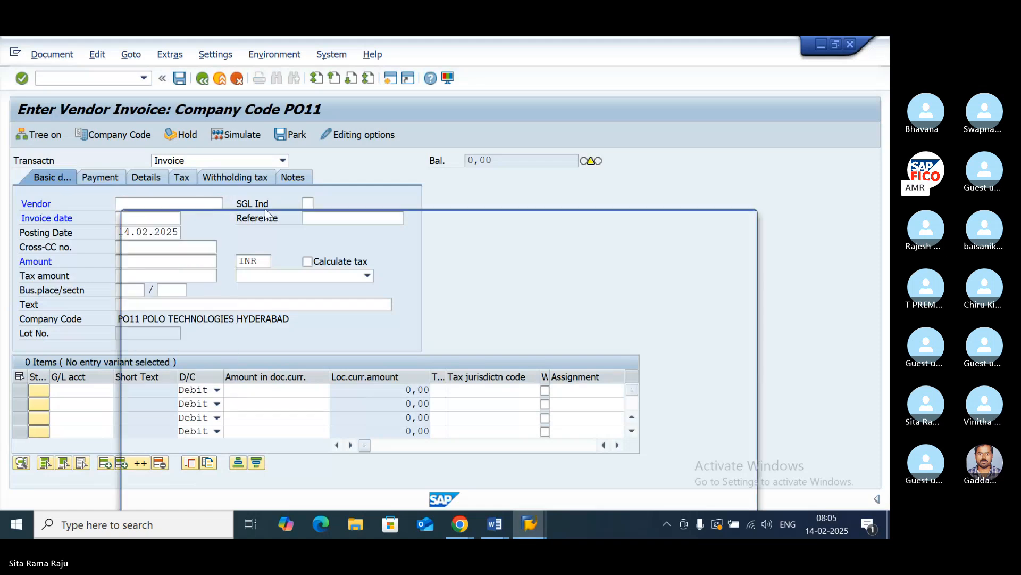
pyautogui.click(707, 483)
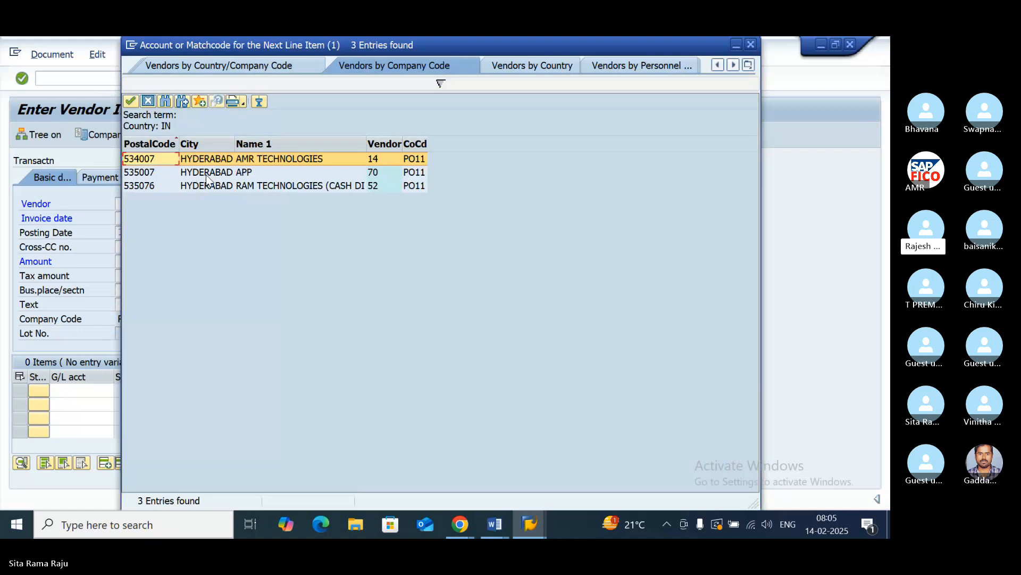
pyautogui.doubleClick(206, 173)
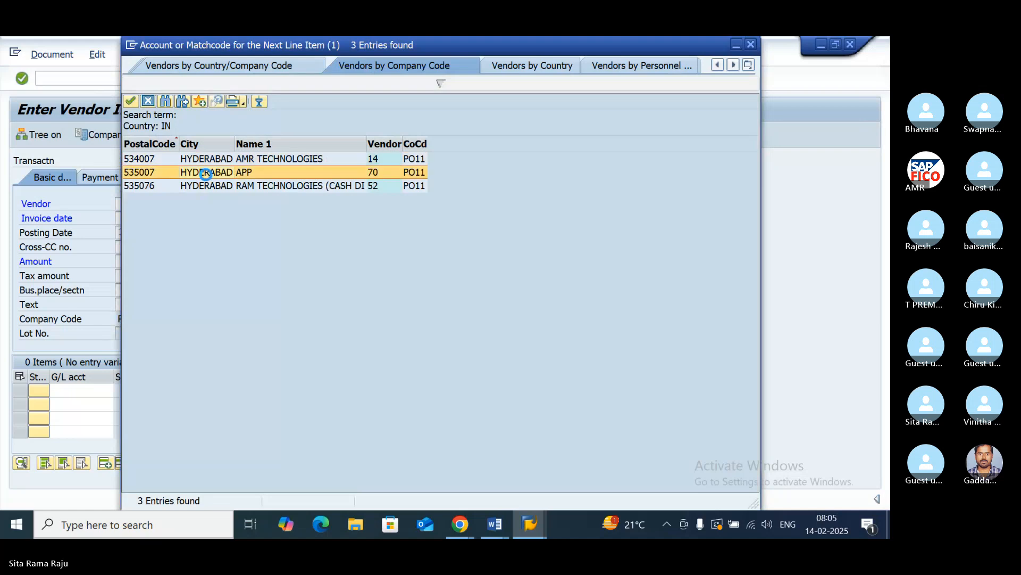
pyautogui.click(140, 218)
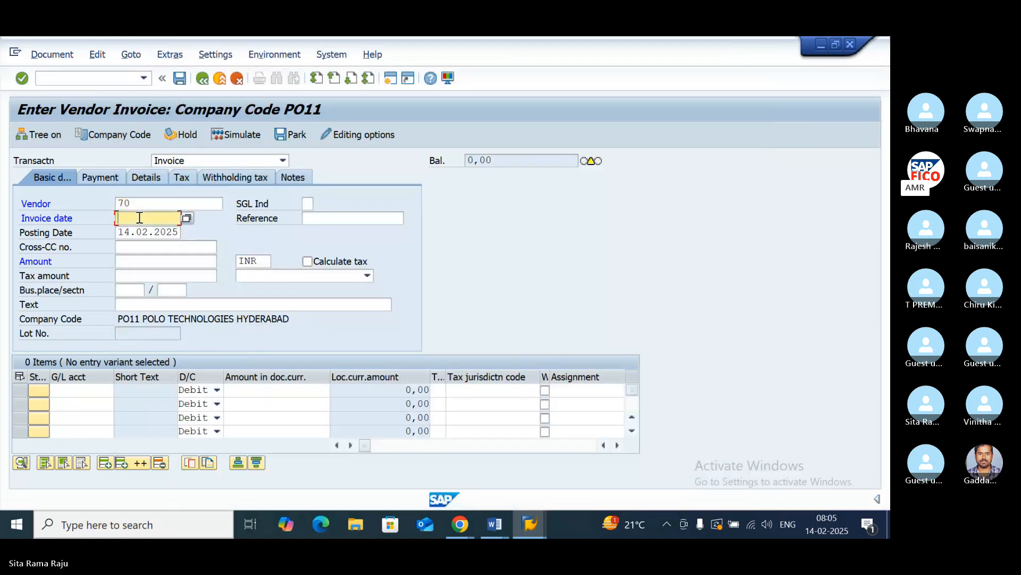
pyautogui.write('14')
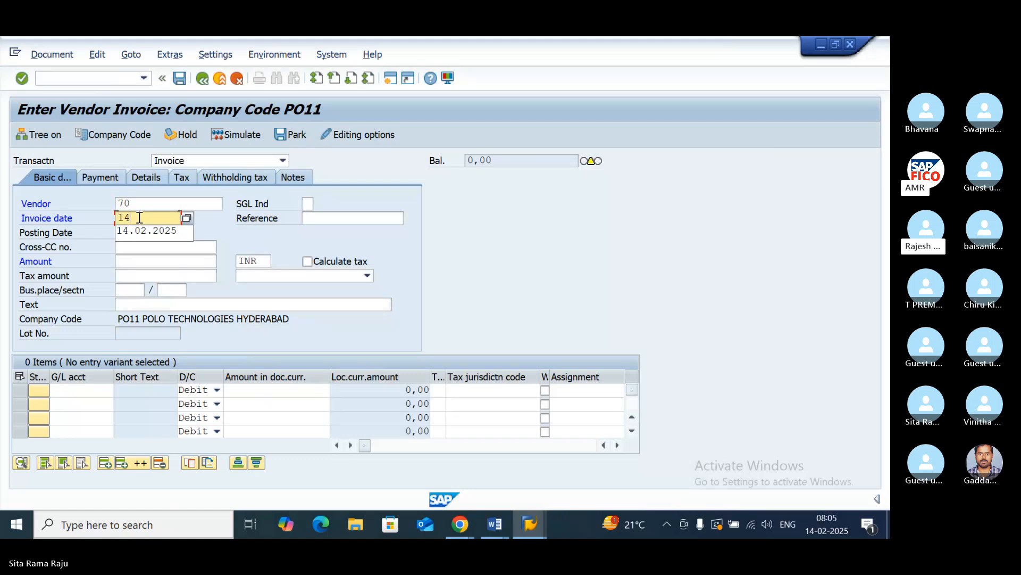
pyautogui.write('.02.2025')
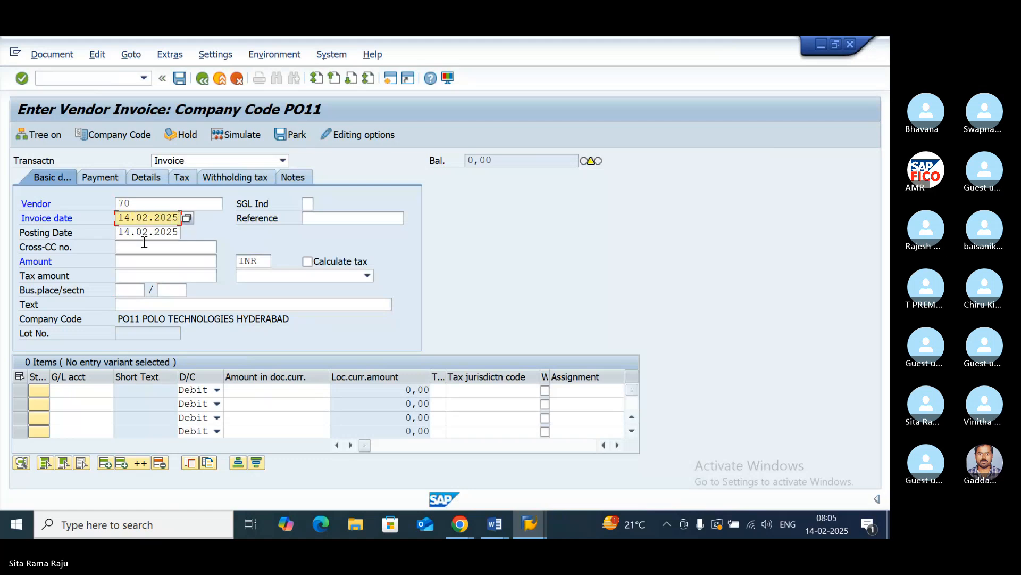
# - Enter the invoice amount 100000 INR, enable tax calculation and choose tax code P1 (SGST+CGST PO11)
pyautogui.click(124, 261)
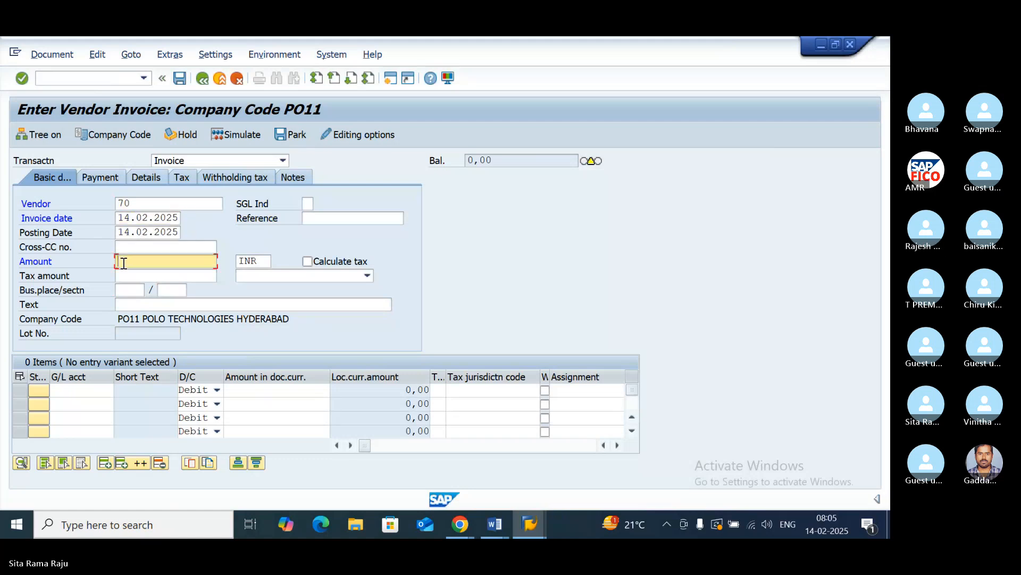
pyautogui.write('100')
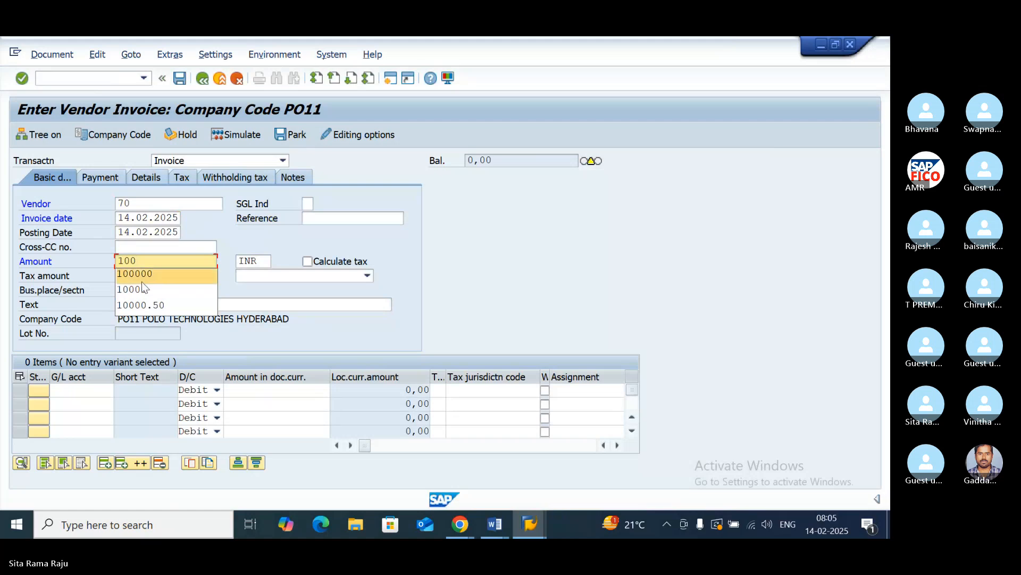
pyautogui.click(139, 274)
pyautogui.click(307, 262)
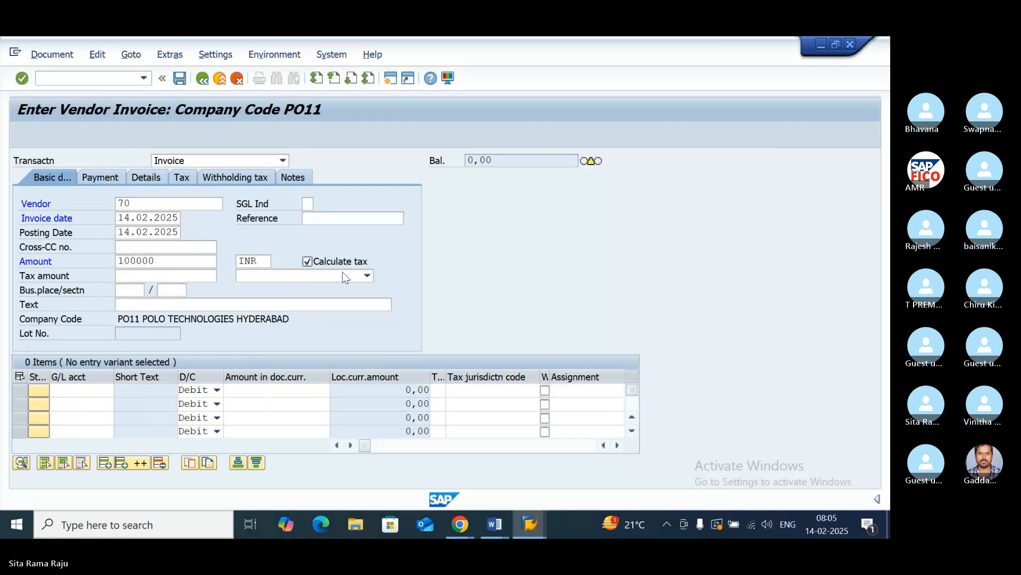
pyautogui.press('Return')
pyautogui.click(360, 276)
pyautogui.click(333, 287)
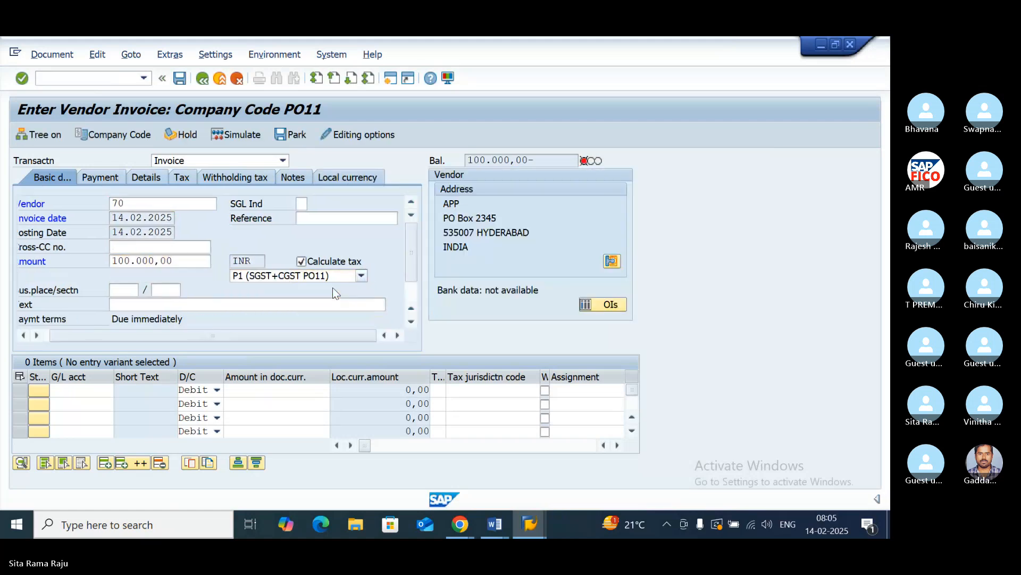
# - Enter the invoice header text VENDOR INVOICE CREATION WITH INPUT GST
pyautogui.click(183, 304)
pyautogui.write('V')
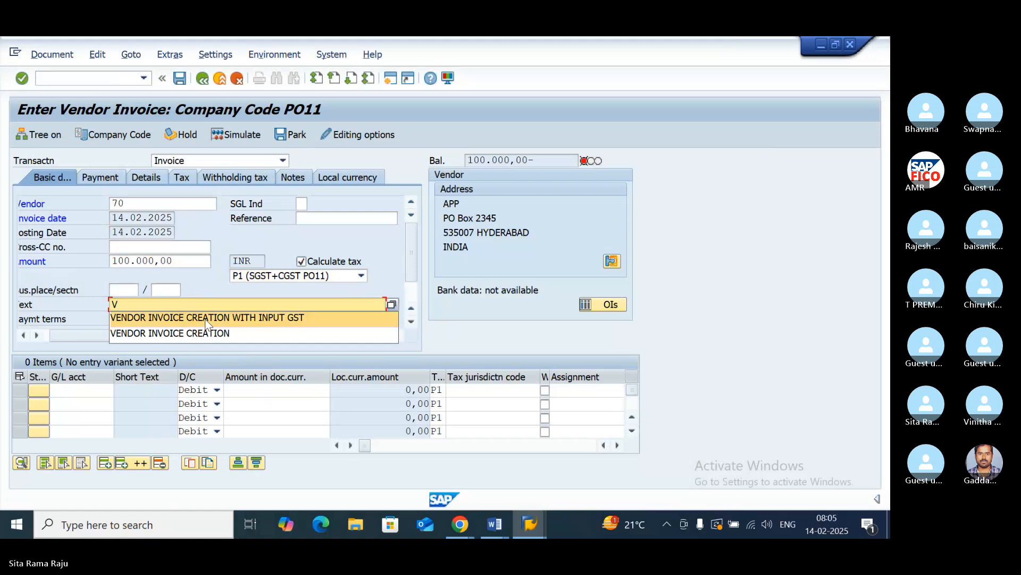
pyautogui.click(176, 318)
# - Fill the first invoice line with G/L account 400310, PURCHASES ACCOUNT, as a debit of 100000
pyautogui.click(86, 390)
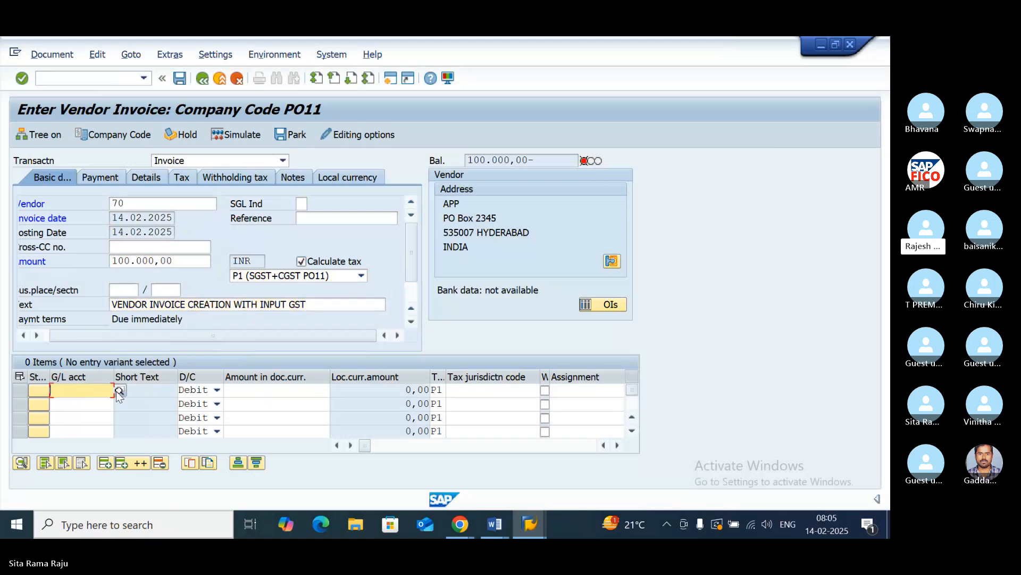
pyautogui.click(120, 390)
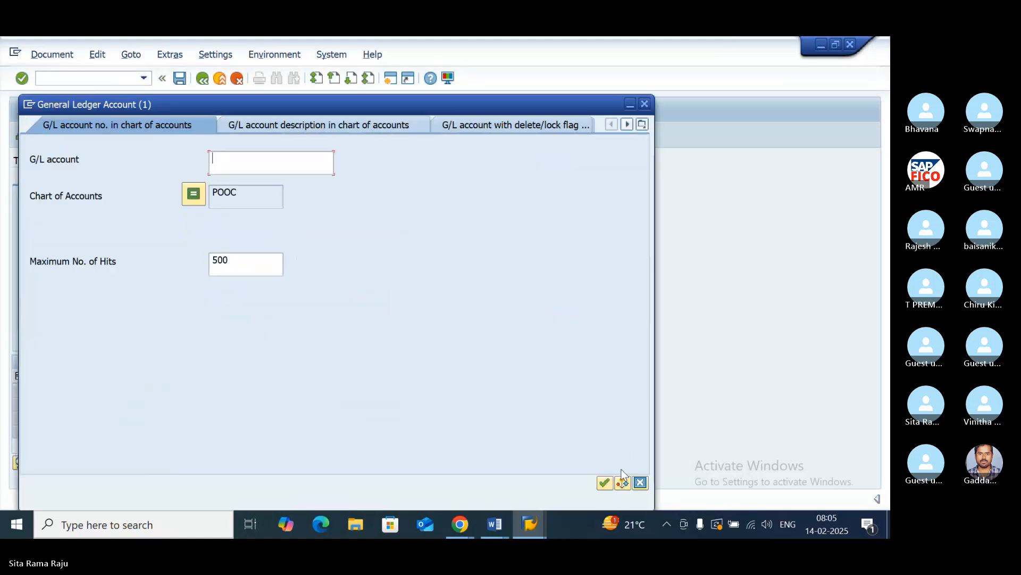
pyautogui.press('Return')
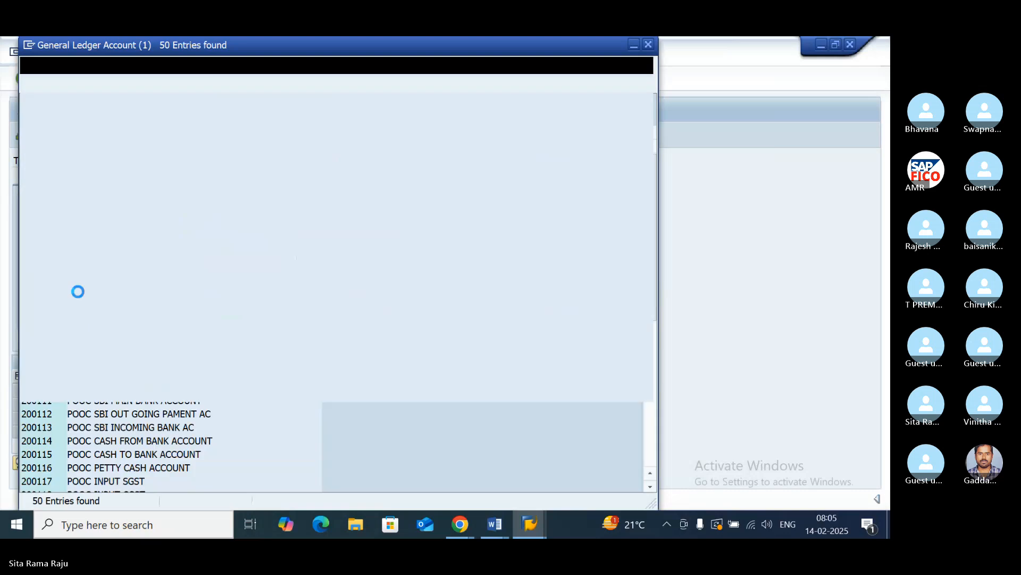
pyautogui.scroll(-8, 136, 322)
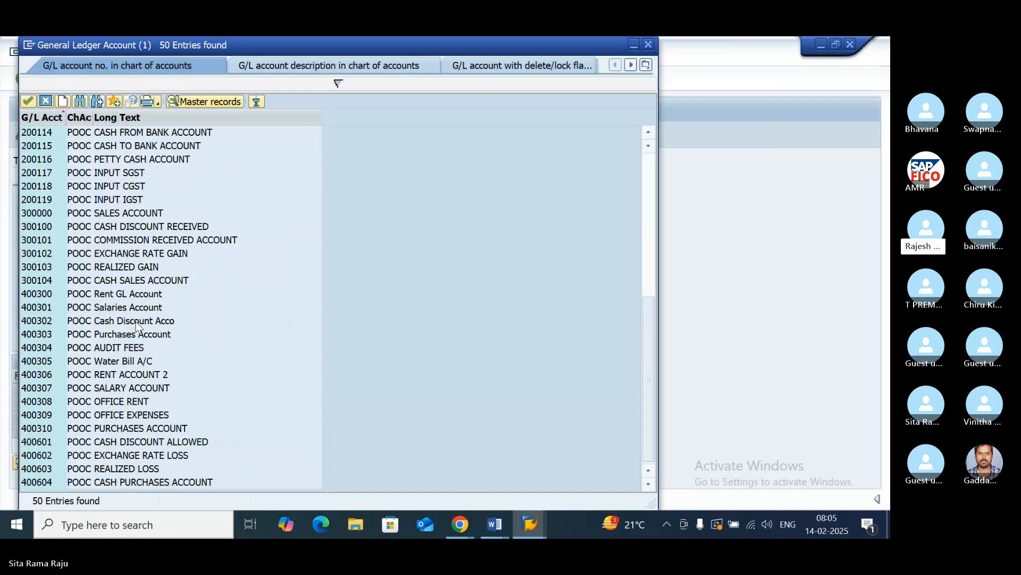
pyautogui.doubleClick(139, 428)
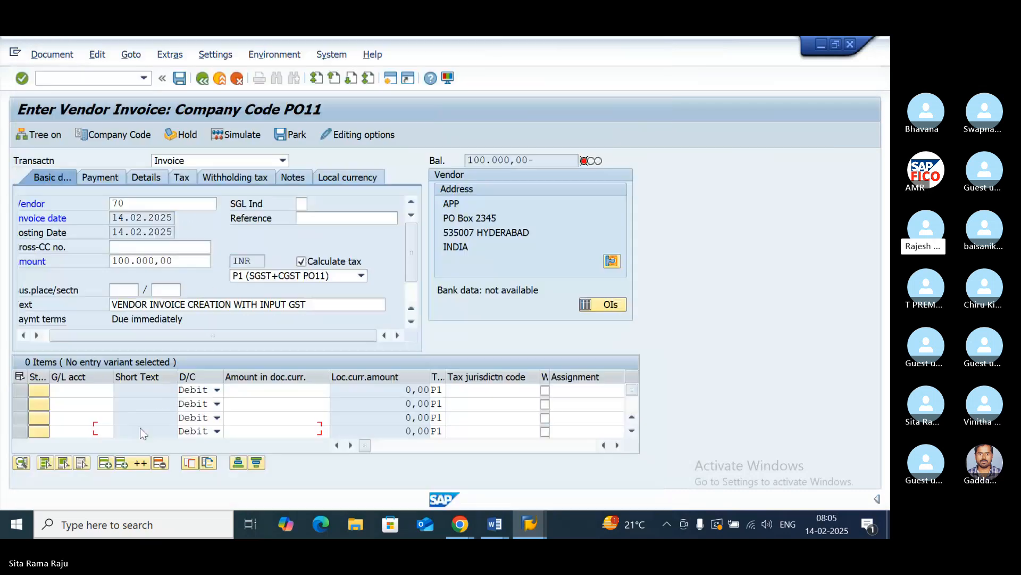
pyautogui.click(262, 391)
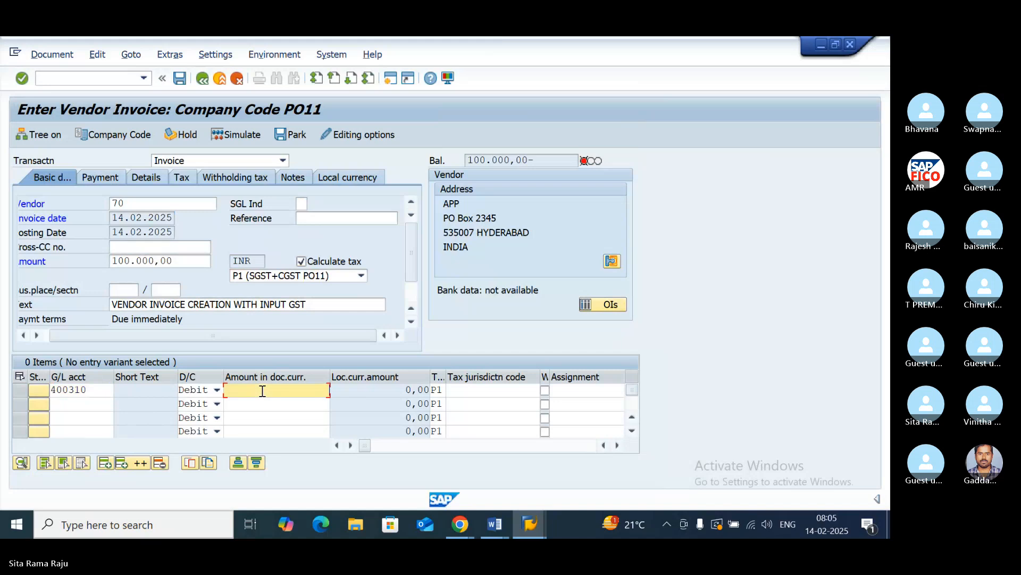
pyautogui.write('100000')
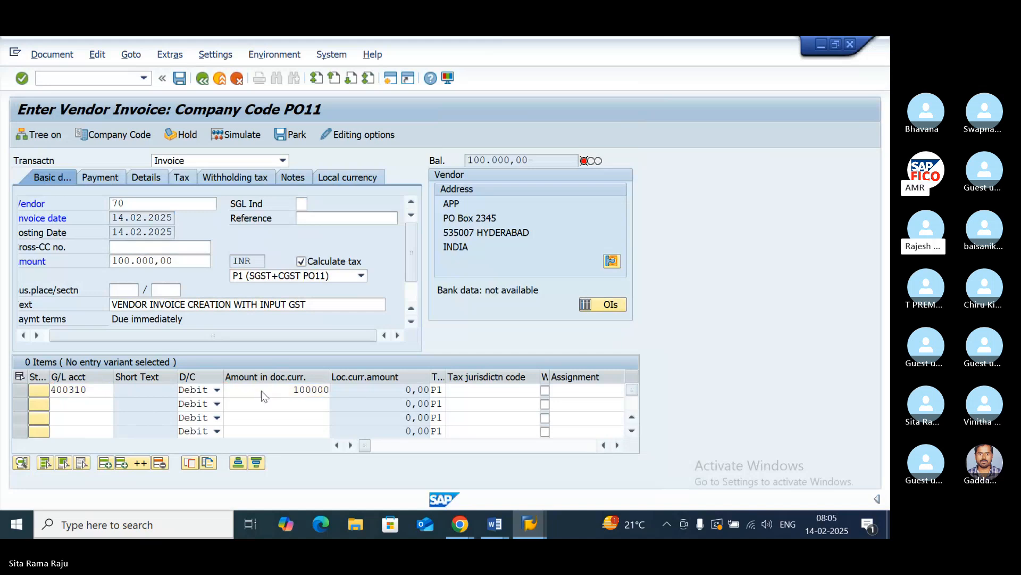
pyautogui.press('Return')
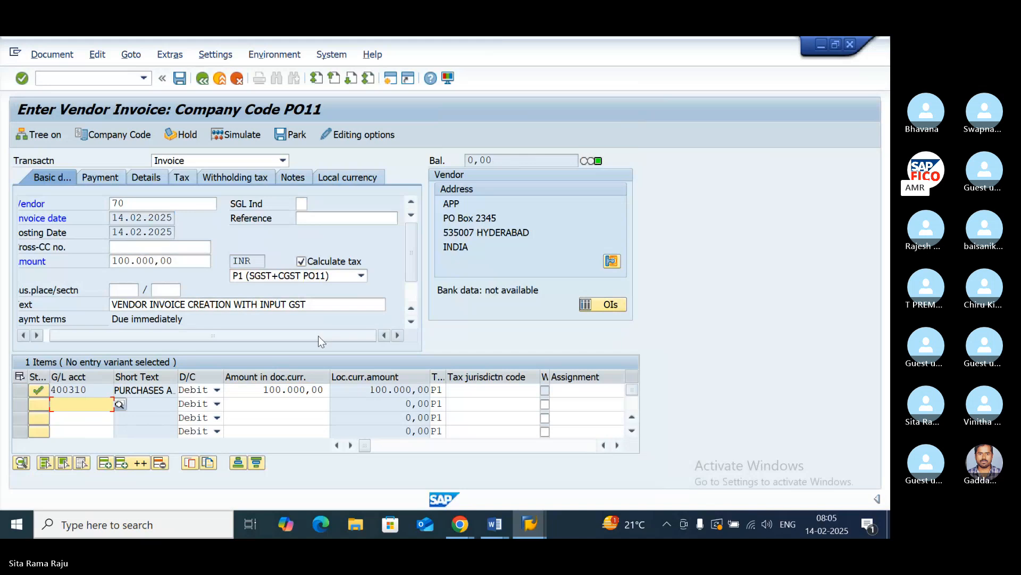
# - Simulate the vendor invoice with tax code P1 and post it
pyautogui.click(232, 136)
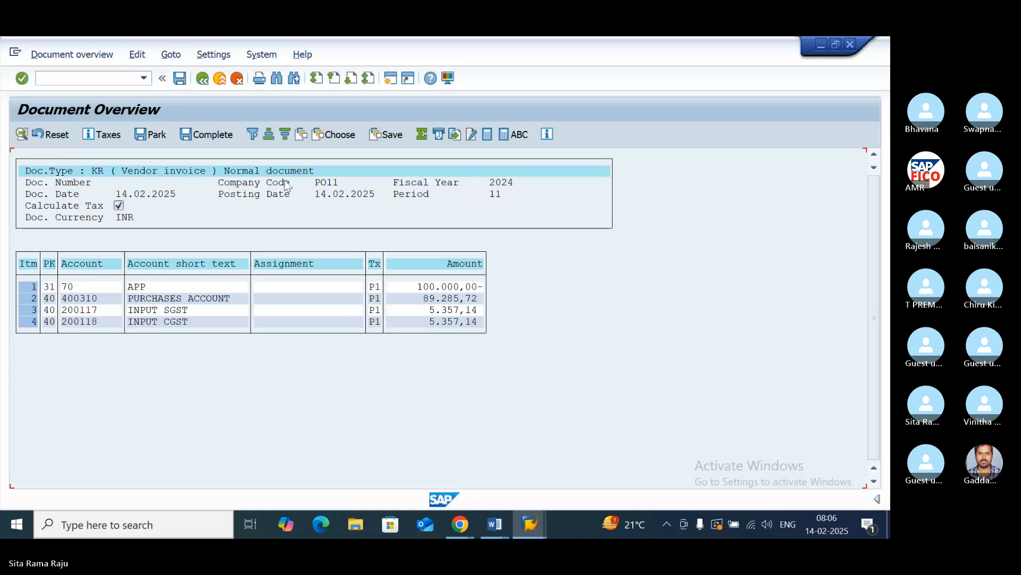
pyautogui.click(178, 78)
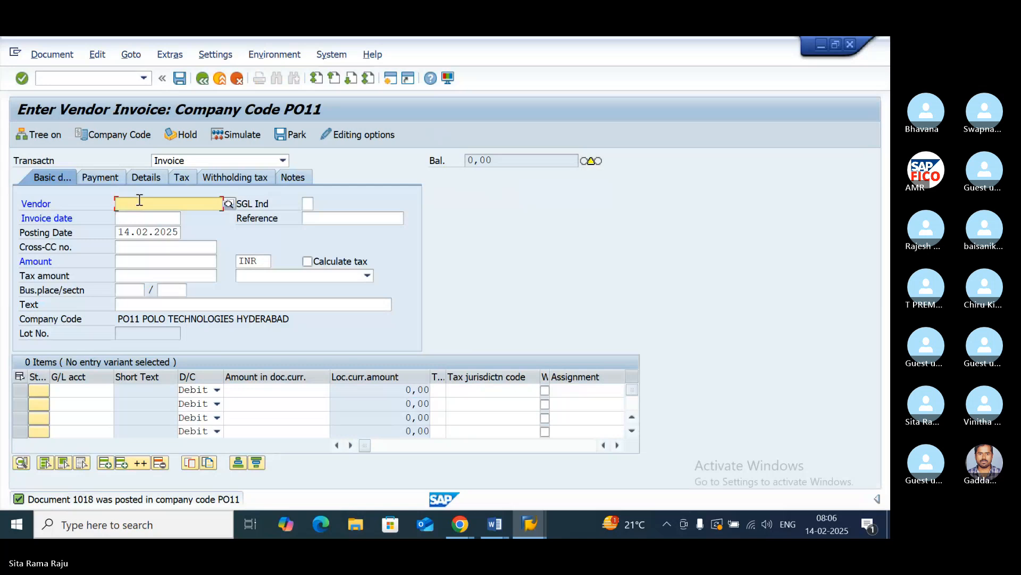
# - Start another invoice for vendor APP, chosen from the PO11 vendor search, with invoice date 14.02.2025
pyautogui.click(229, 206)
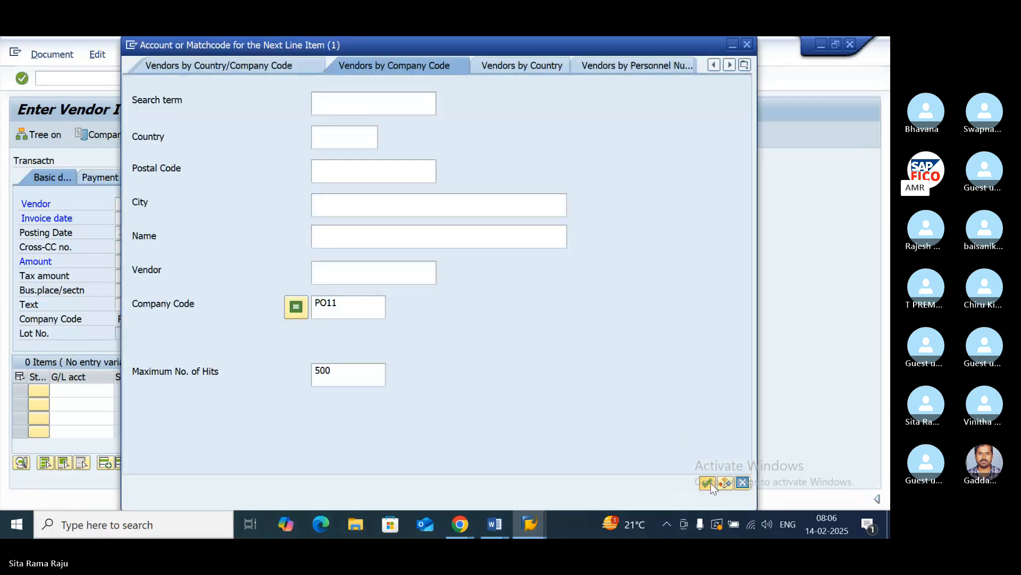
pyautogui.click(711, 483)
pyautogui.doubleClick(216, 173)
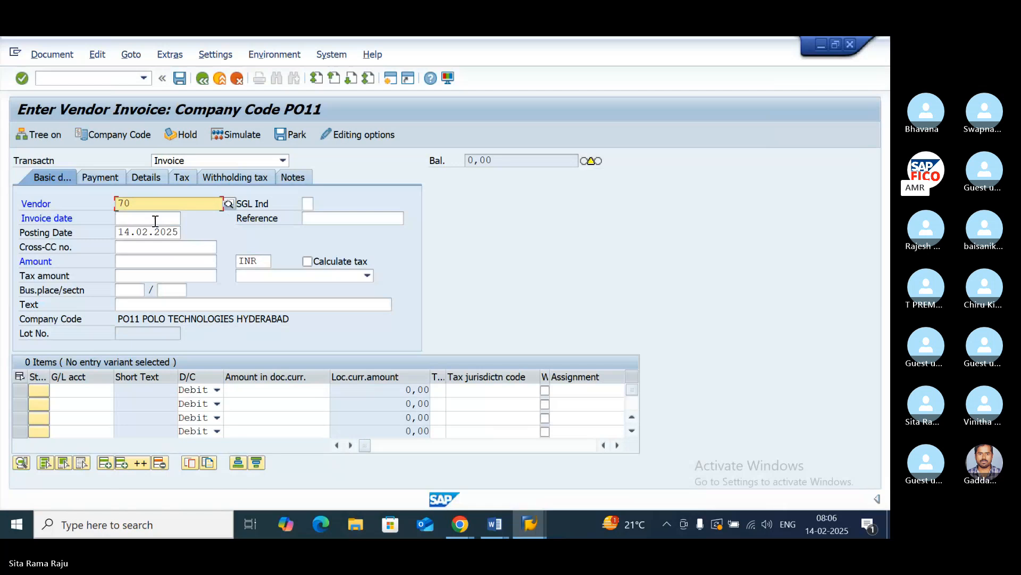
pyautogui.click(154, 219)
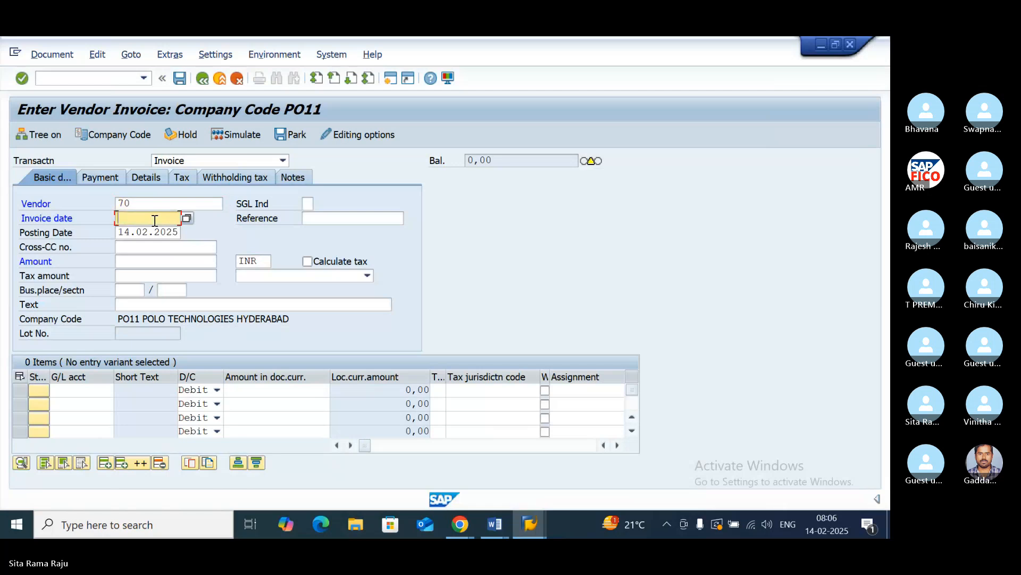
pyautogui.write('14.02.2025')
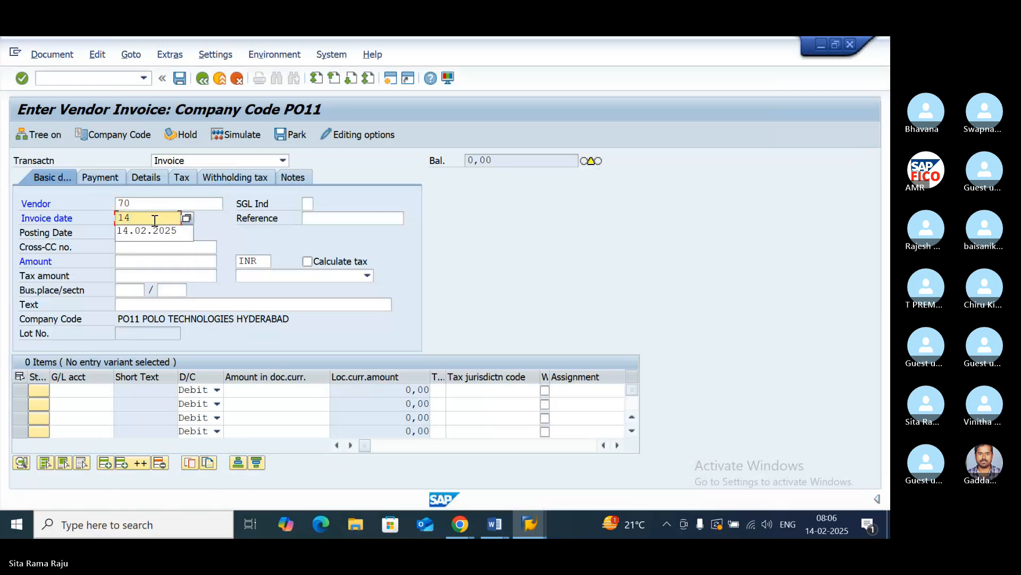
# - Enter the second invoice's amount 100000 INR, enable tax calculation and choose tax code P2 (INPUT IGST PO11)
pyautogui.click(141, 261)
pyautogui.write('1000')
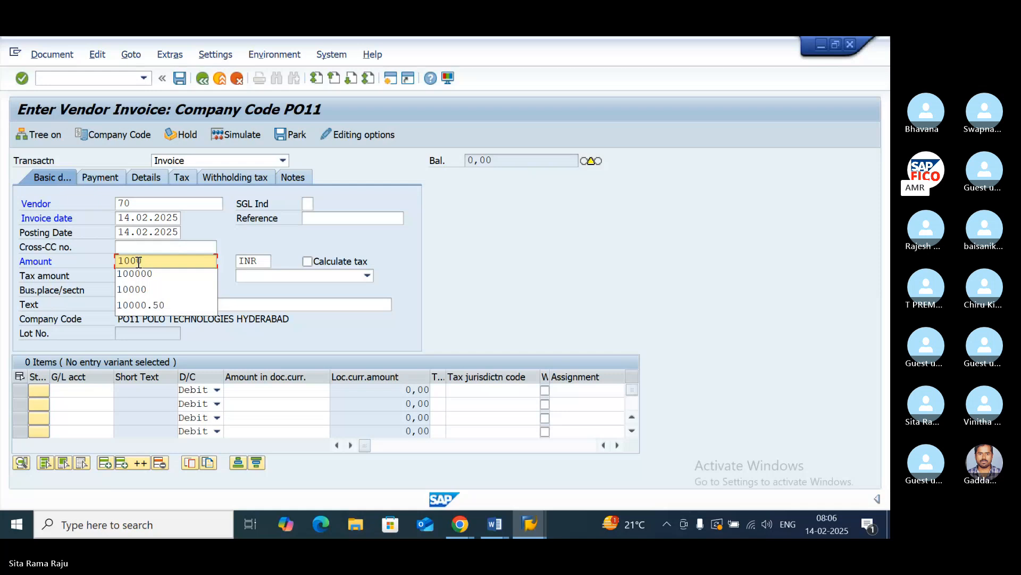
pyautogui.click(139, 273)
pyautogui.click(307, 261)
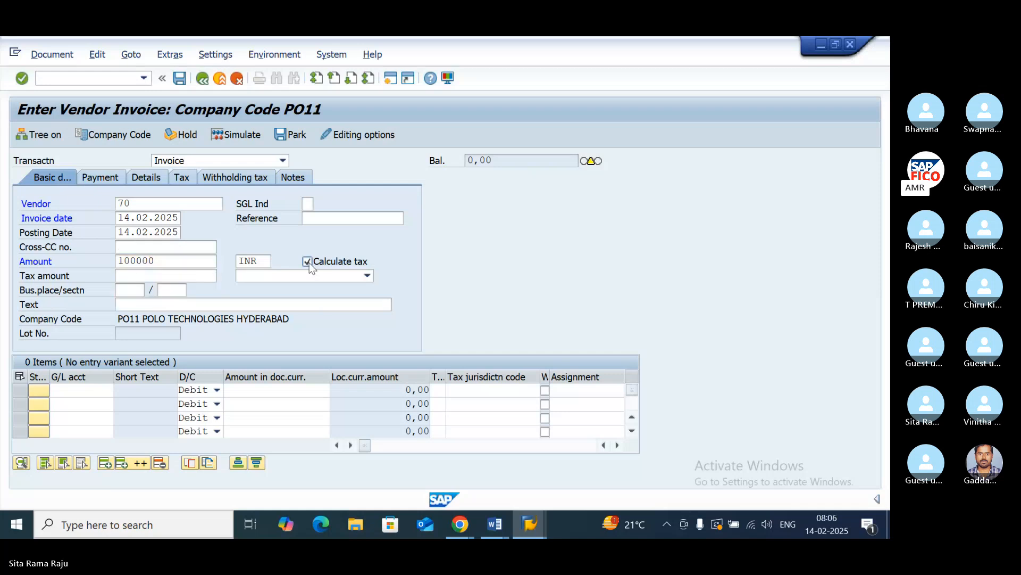
pyautogui.click(353, 276)
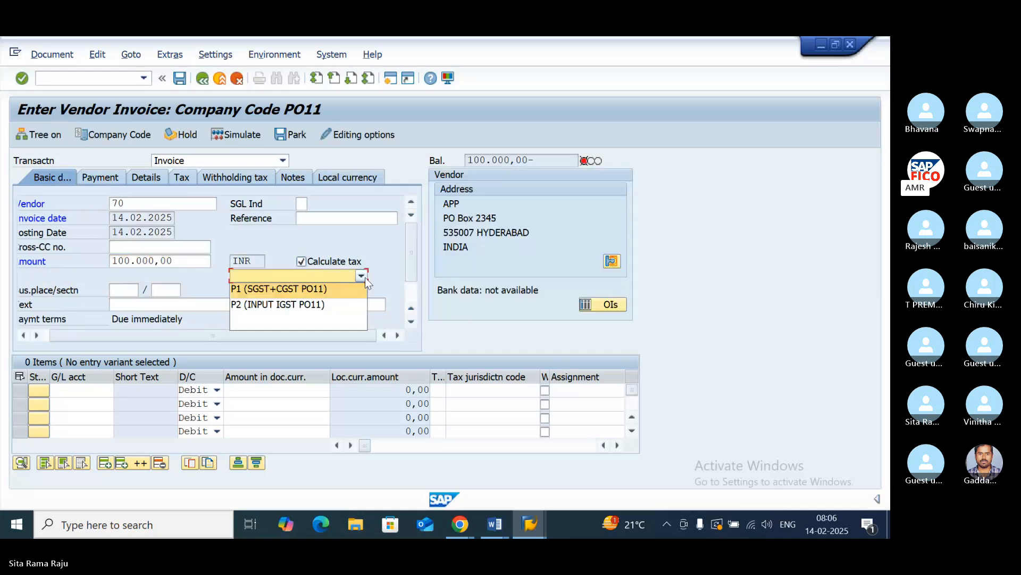
pyautogui.click(314, 304)
# - Give the second invoice the header text VENDOR INVOICE CREATION WITH INPUT GST
pyautogui.click(255, 305)
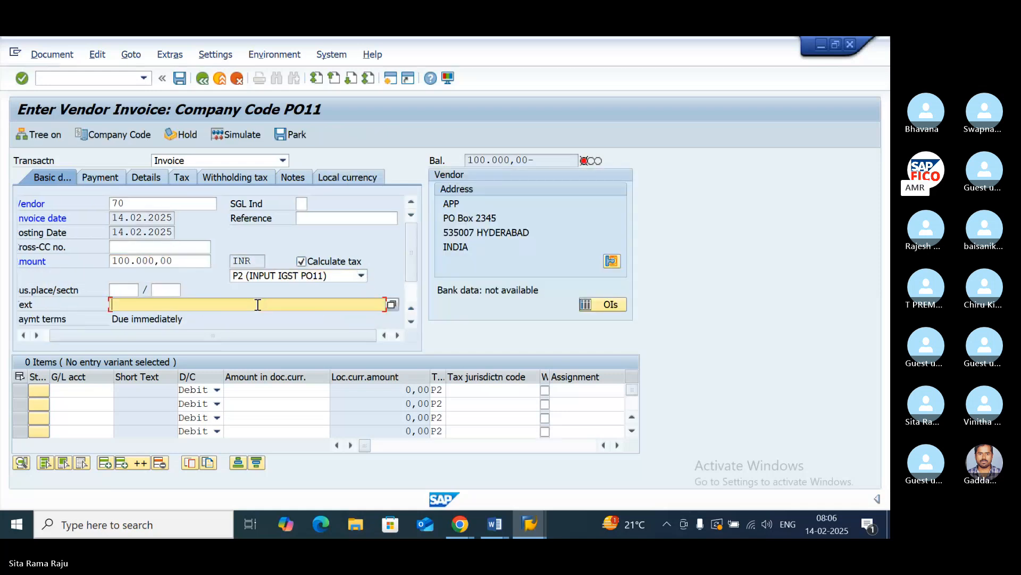
pyautogui.write('V')
pyautogui.click(198, 319)
# - Fill the second invoice's first line with G/L account 400310, PURCHASES ACCOUNT, and the amount 100000
pyautogui.click(81, 389)
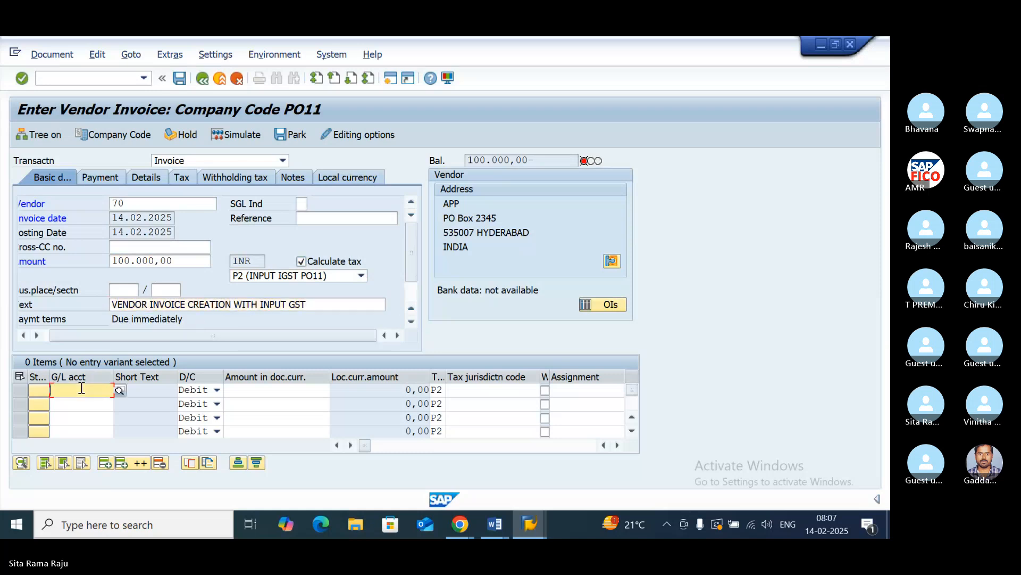
pyautogui.click(119, 389)
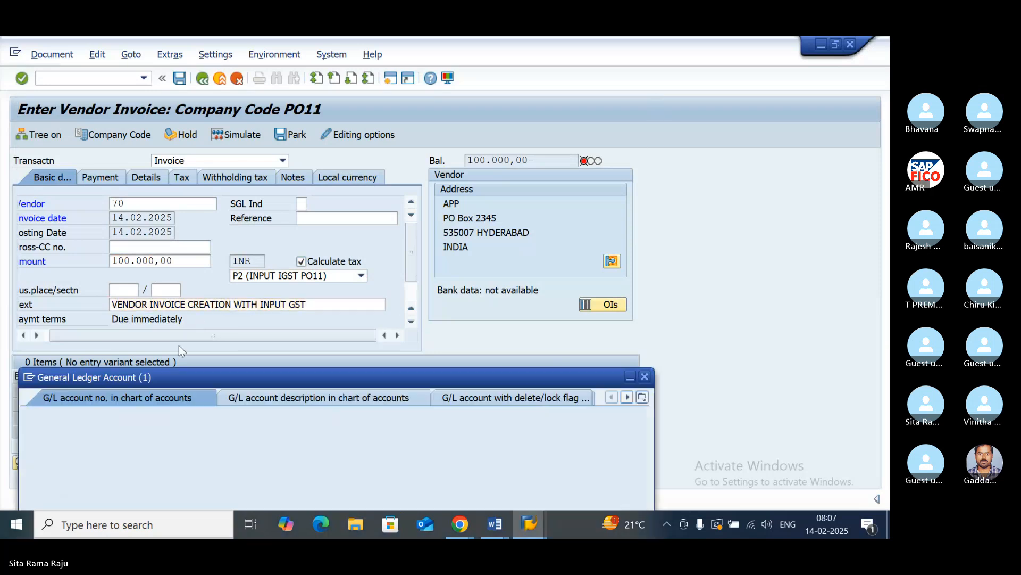
pyautogui.click(605, 482)
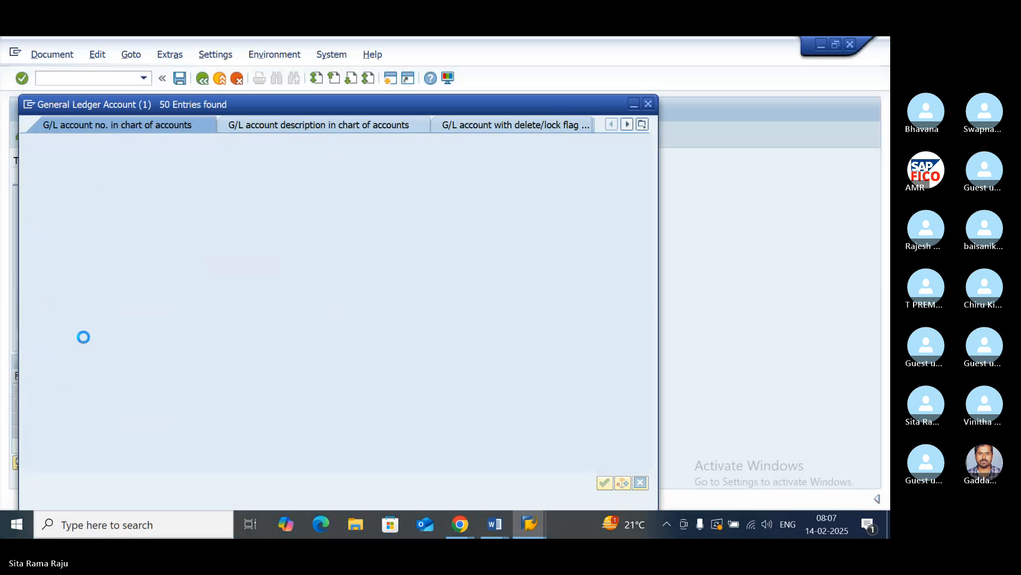
pyautogui.scroll(-8, 161, 345)
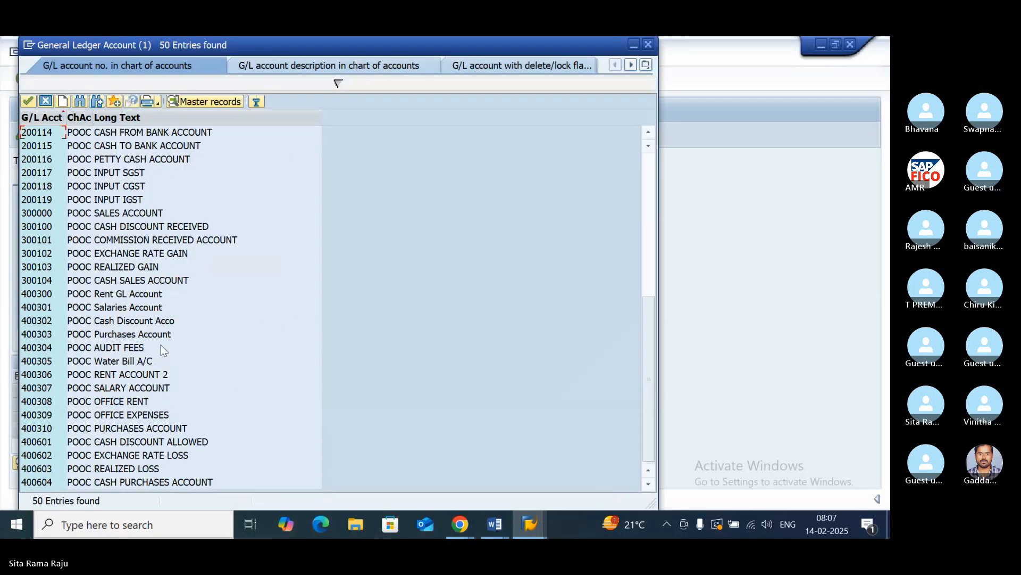
pyautogui.click(129, 428)
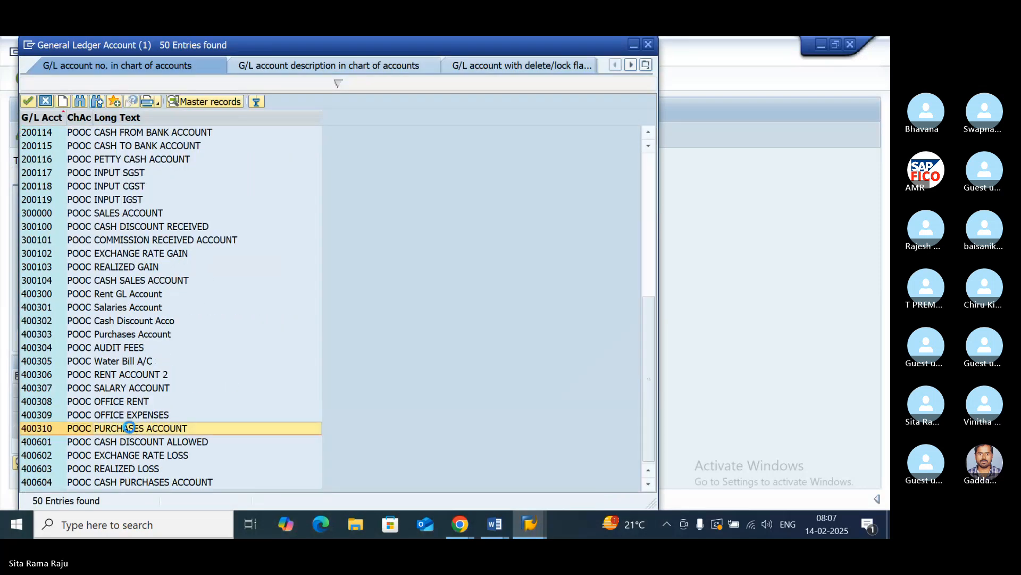
pyautogui.doubleClick(129, 428)
pyautogui.click(265, 393)
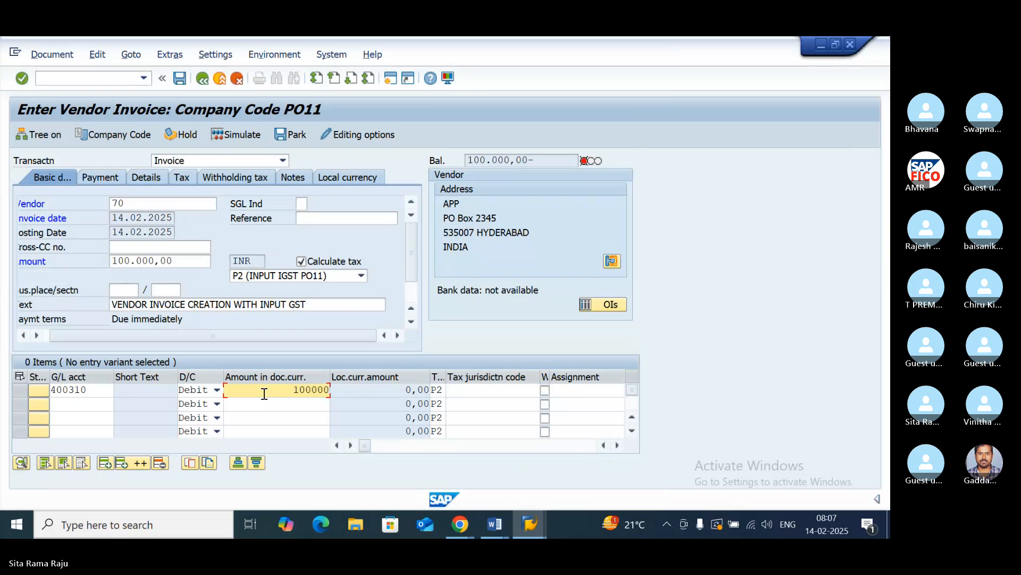
# - Confirm the second invoice's purchases line, simulate the document and post it
pyautogui.press('Return')
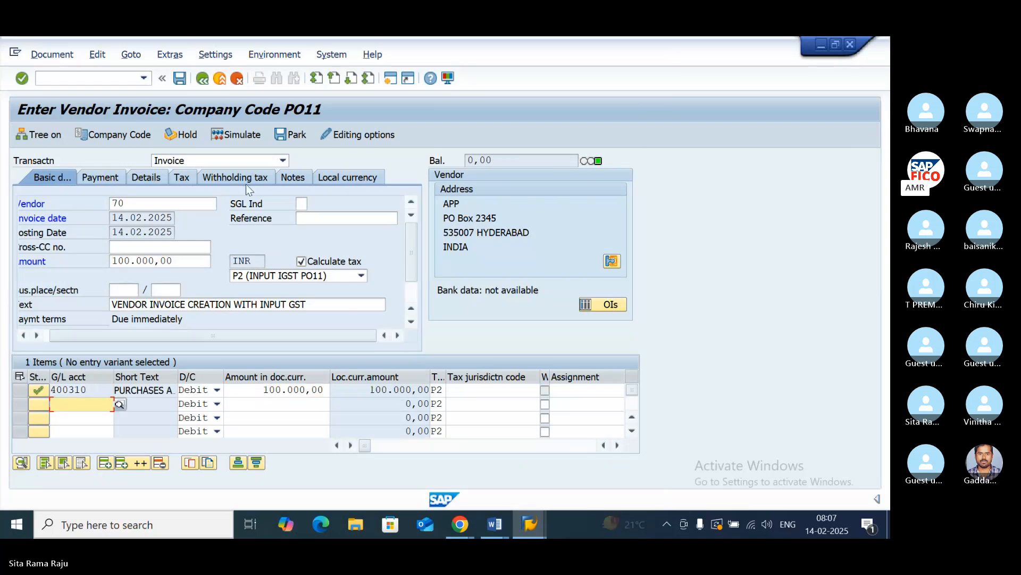
pyautogui.click(247, 133)
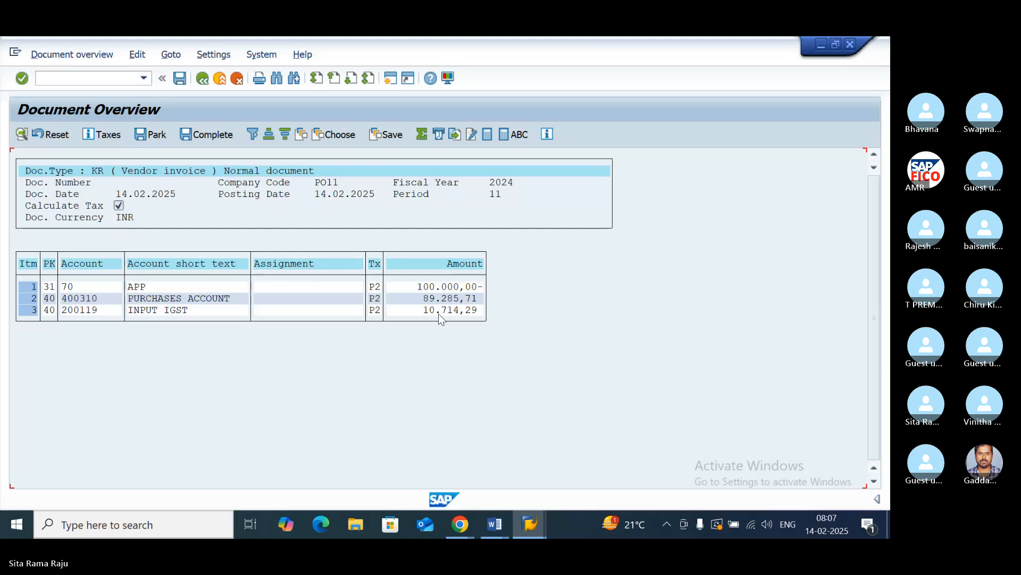
pyautogui.click(180, 79)
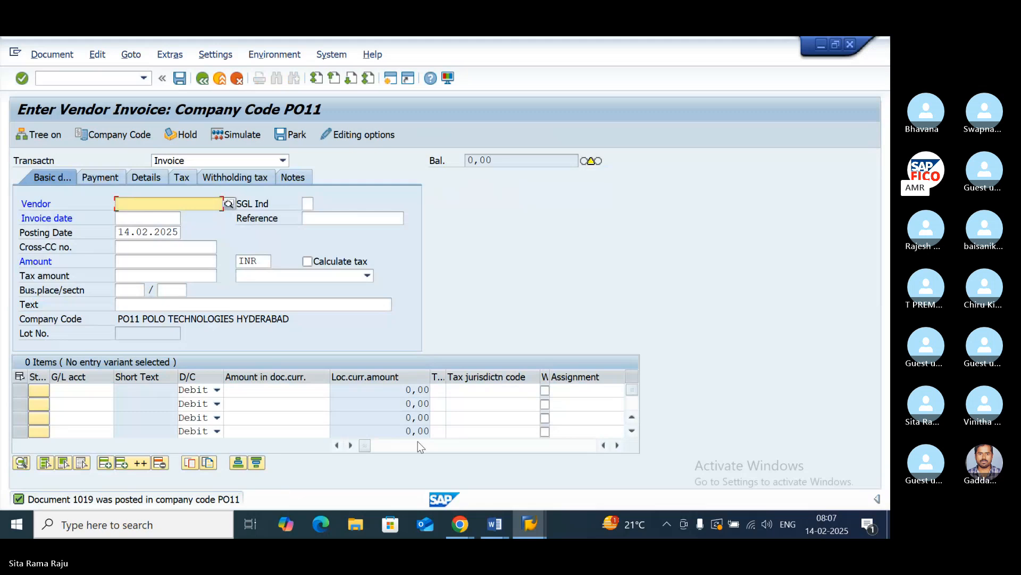
# - Enable Calculate taxes on net amount in the accounting editing options, save them and return to invoice entry
pyautogui.click(365, 135)
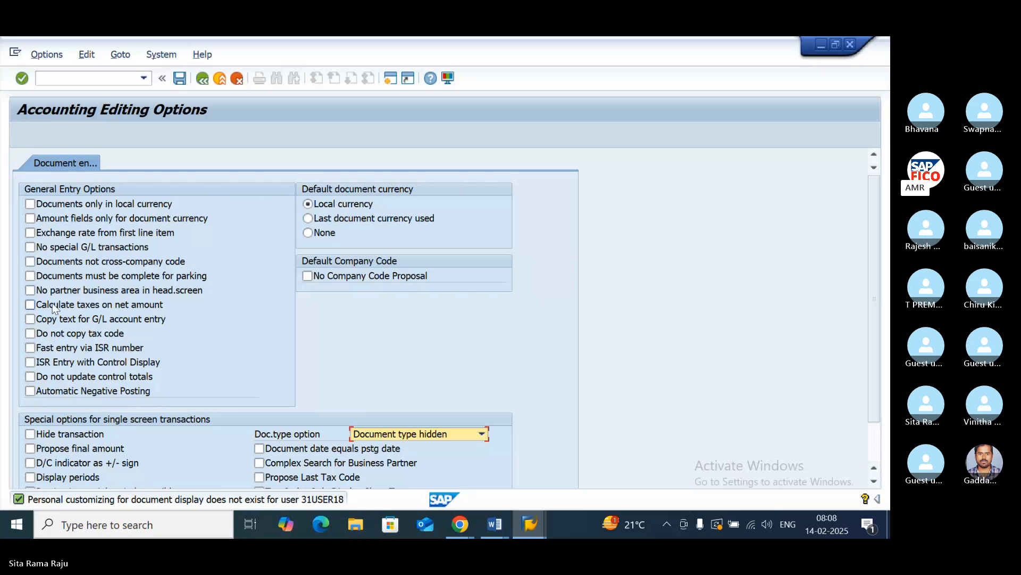
pyautogui.click(33, 307)
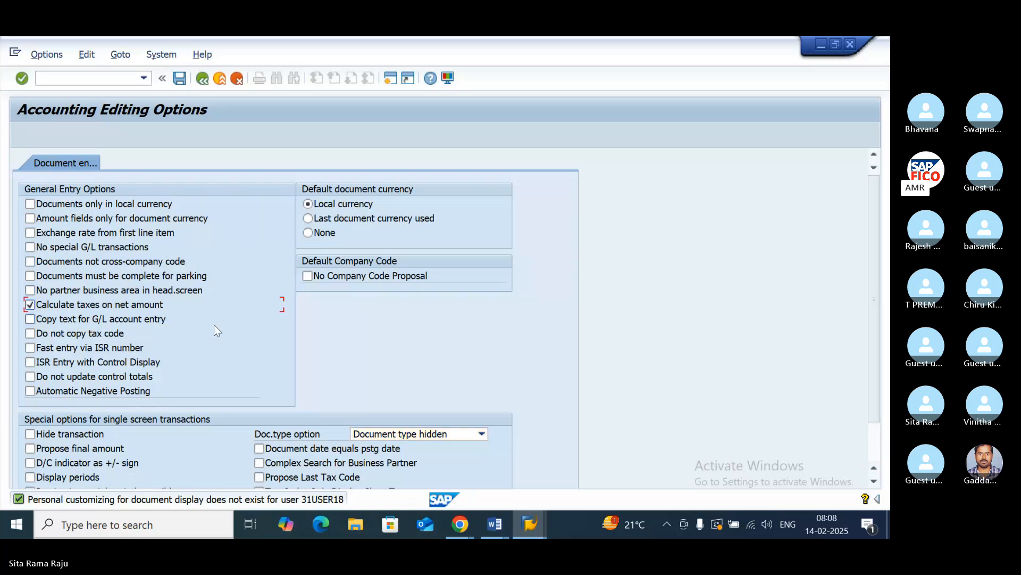
pyautogui.click(178, 83)
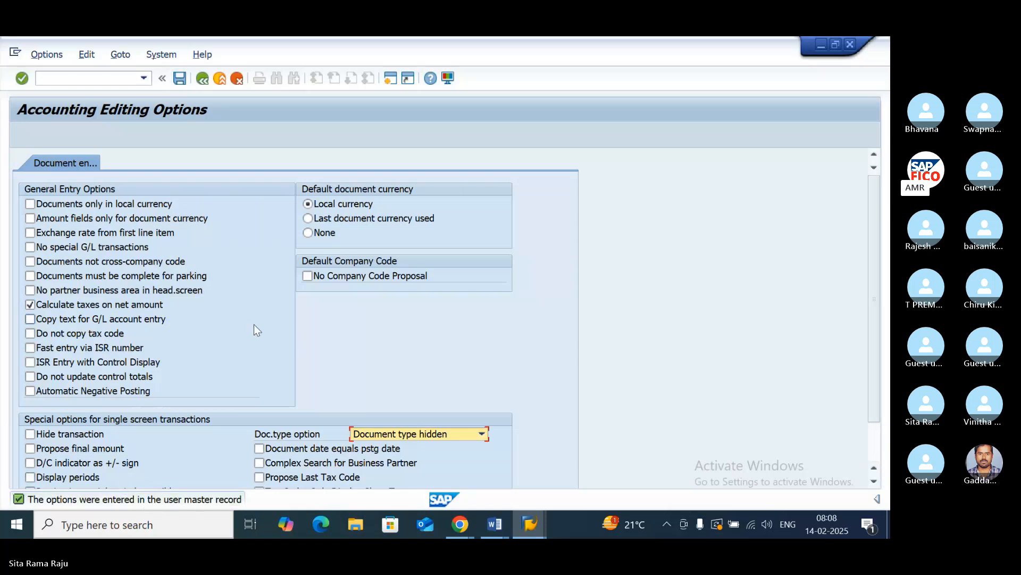
pyautogui.scroll(-1, 254, 324)
pyautogui.click(578, 329)
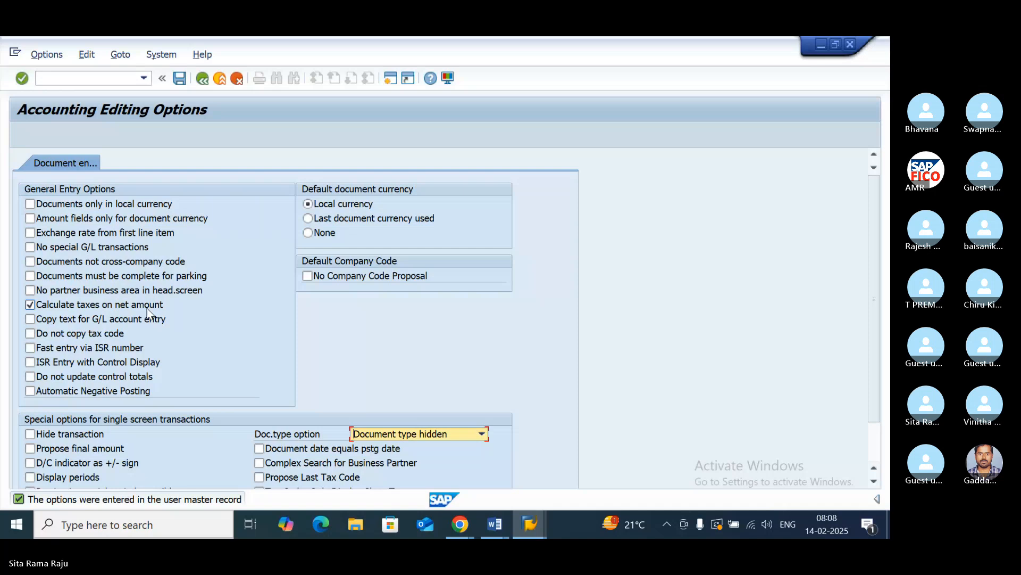
pyautogui.click(200, 84)
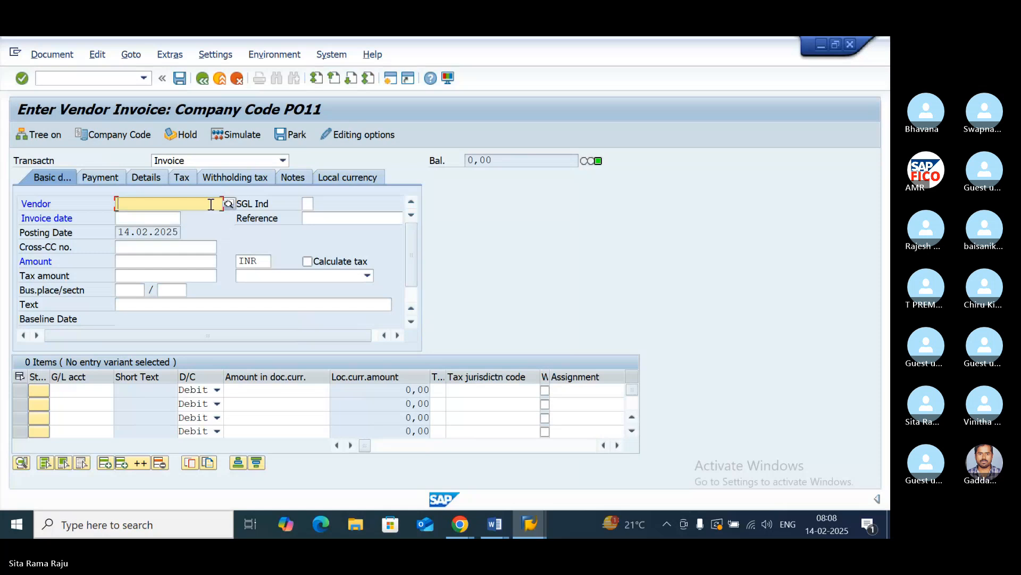
# - Start a third invoice for vendor APP, chosen from the PO11 vendor search, with invoice date 14.02.2025
pyautogui.click(228, 204)
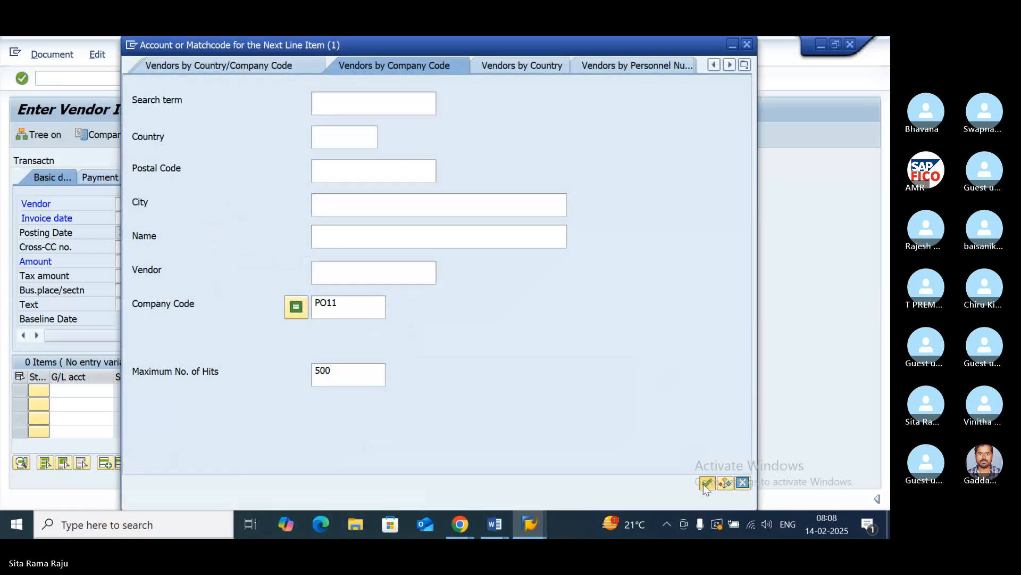
pyautogui.click(705, 483)
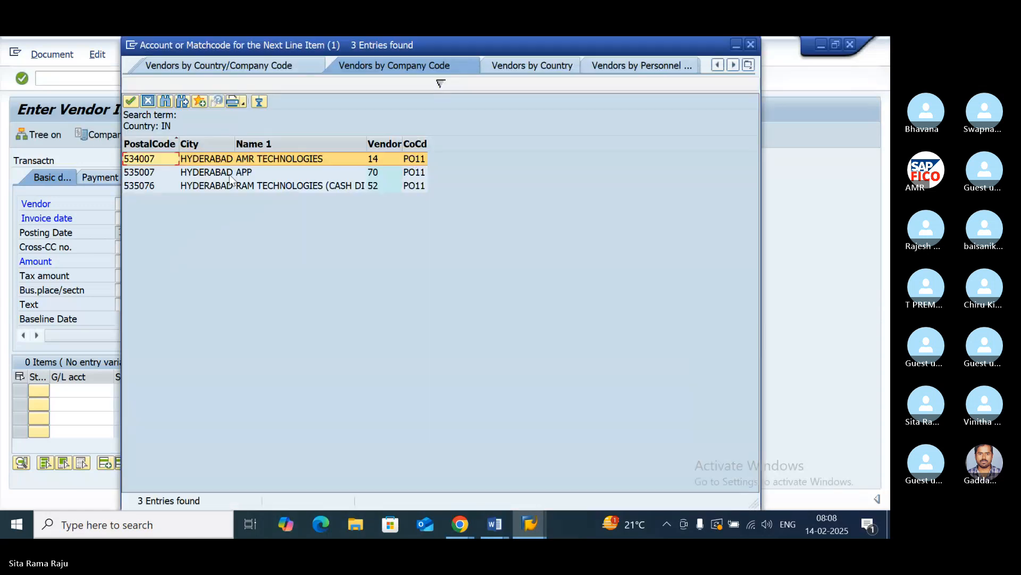
pyautogui.doubleClick(229, 172)
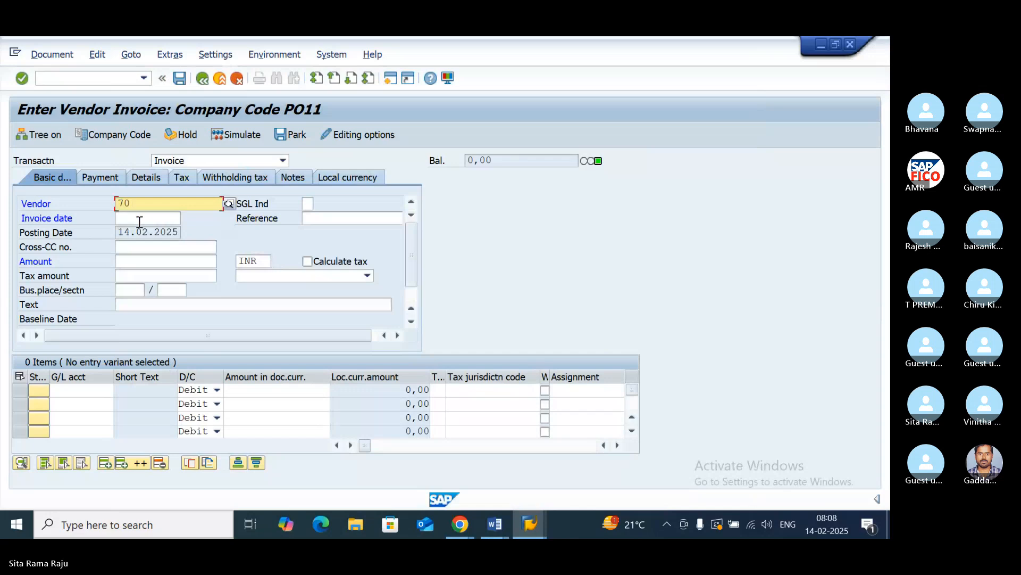
pyautogui.click(139, 219)
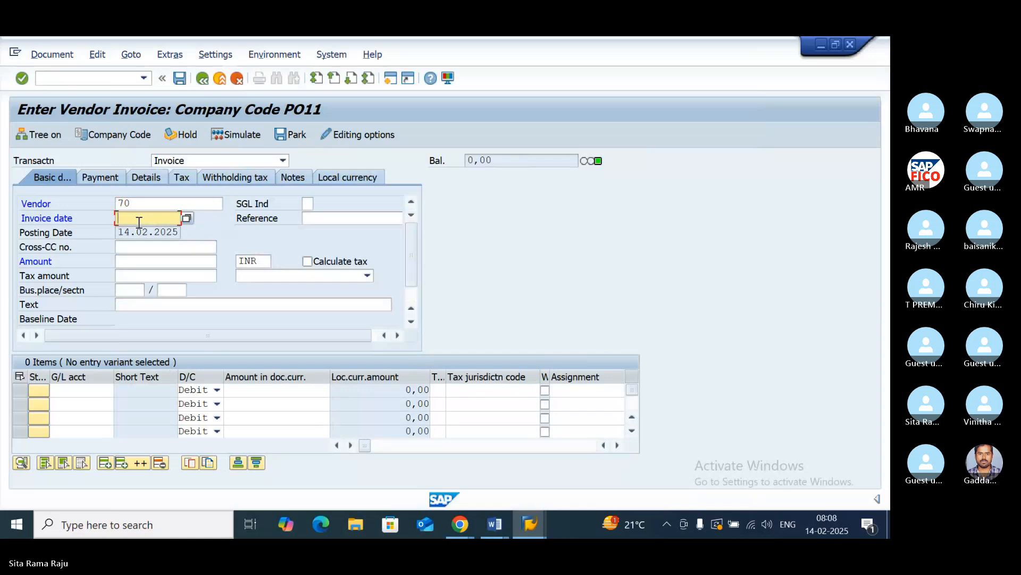
pyautogui.write('14')
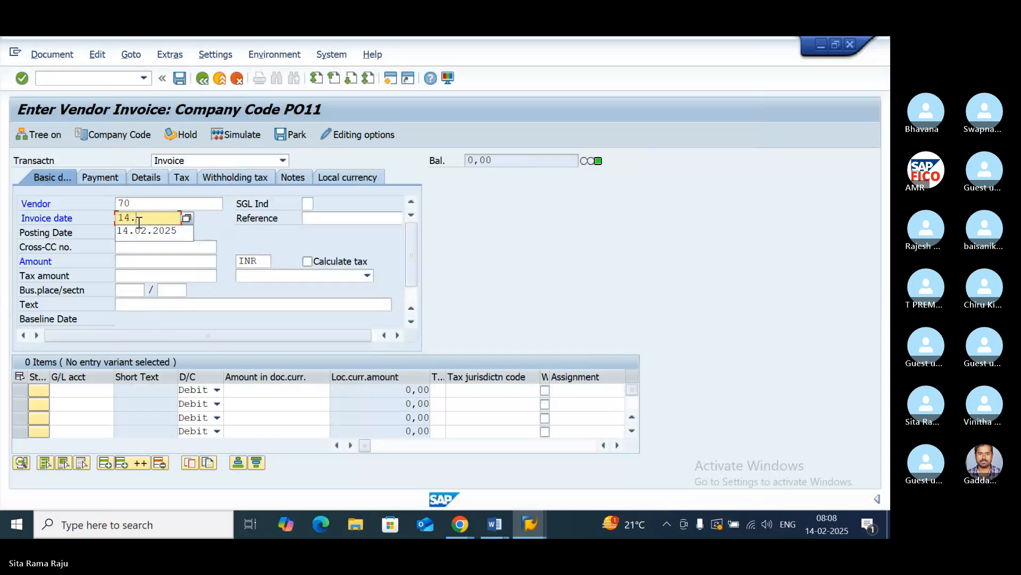
pyautogui.write('.02.2025')
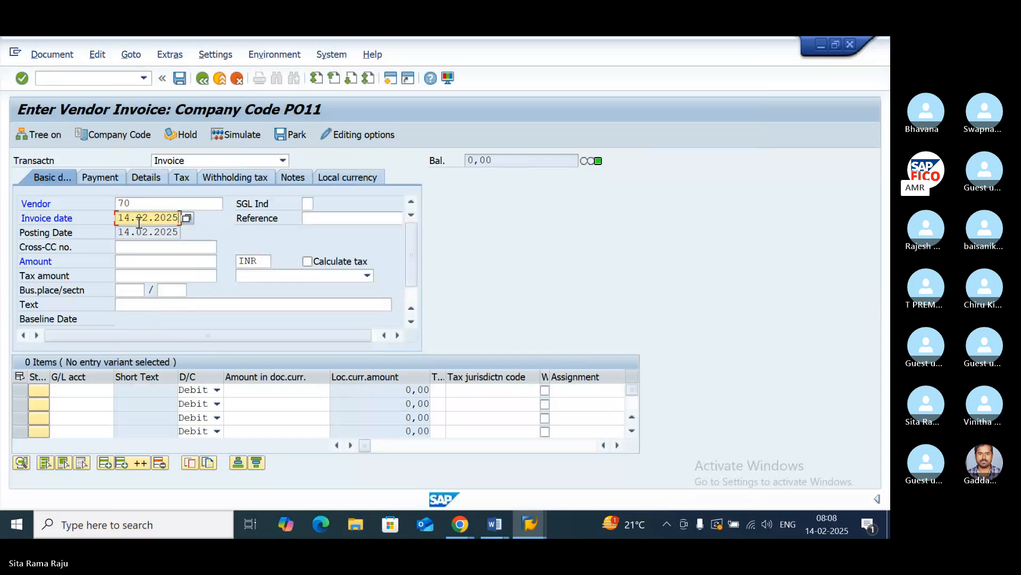
pyautogui.click(128, 262)
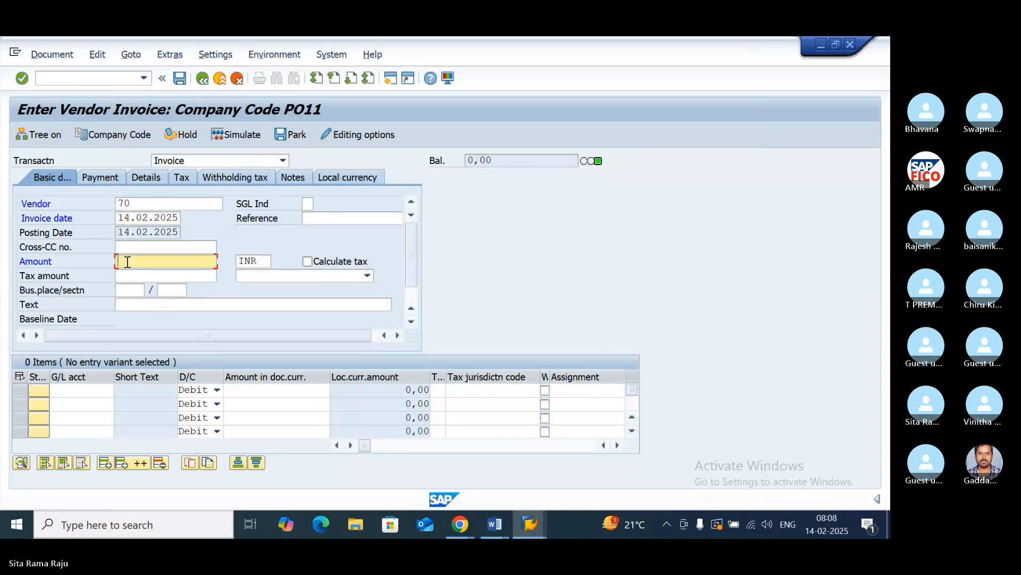
pyautogui.write('100')
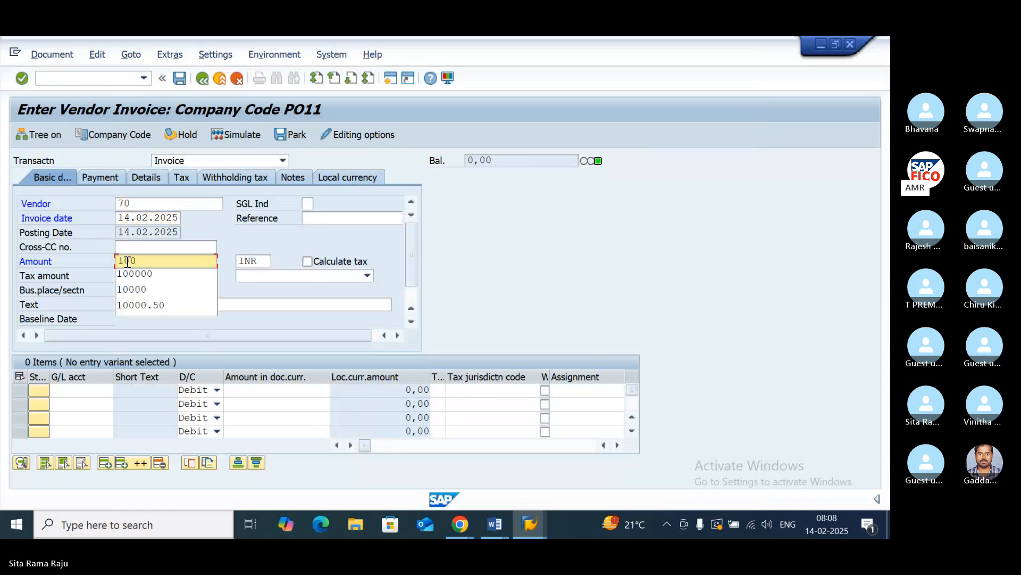
pyautogui.press('BackSpace')
pyautogui.press('BackSpace')
pyautogui.press('BackSpace')
pyautogui.press('BackSpace')
pyautogui.click(228, 285)
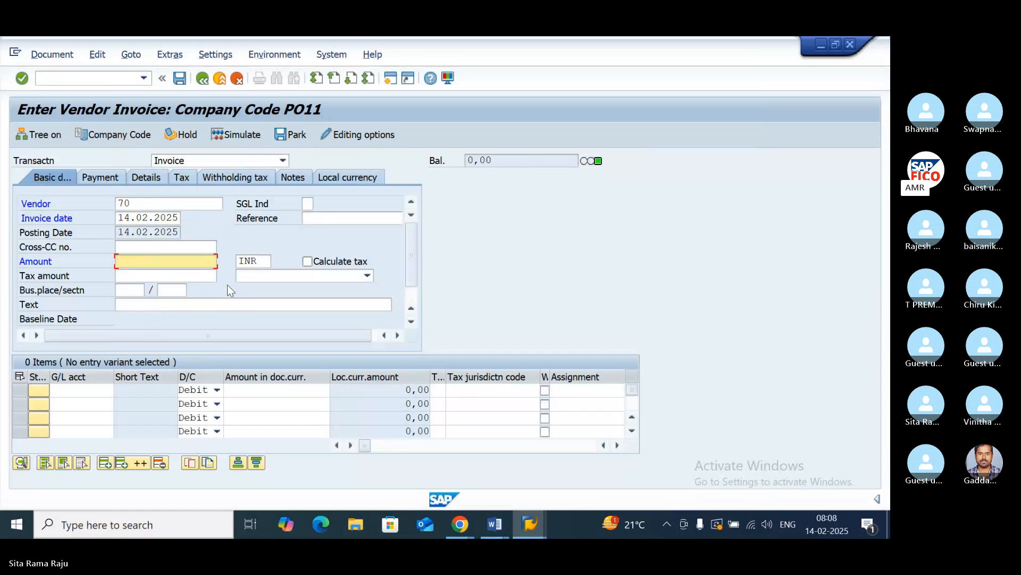
# - Enable tax calculation with tax code P1 (SGST+CGST PO11) and enter the header text VENDOR INVOICE CREATION WITH INPUT GST
pyautogui.click(307, 260)
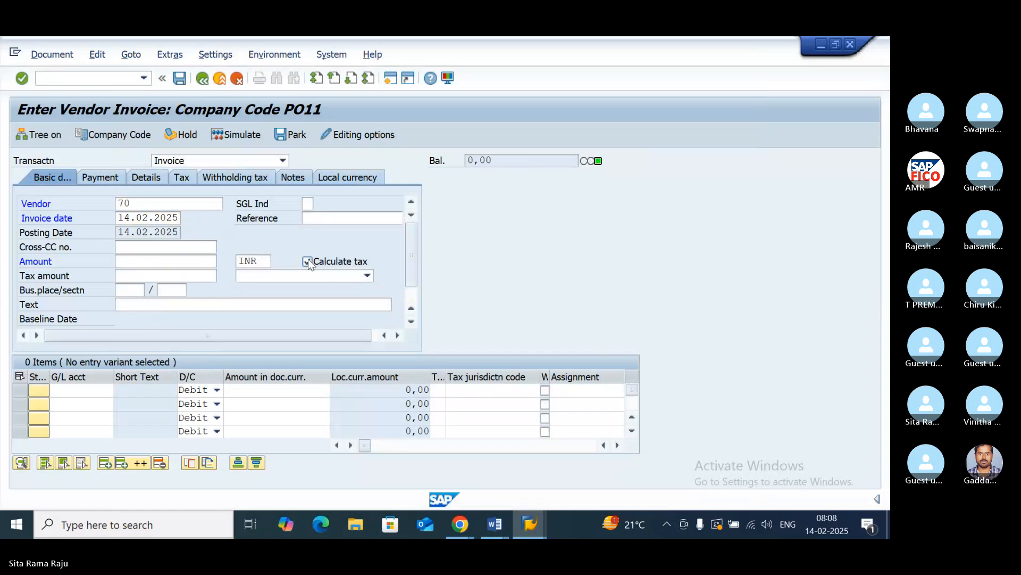
pyautogui.click(360, 275)
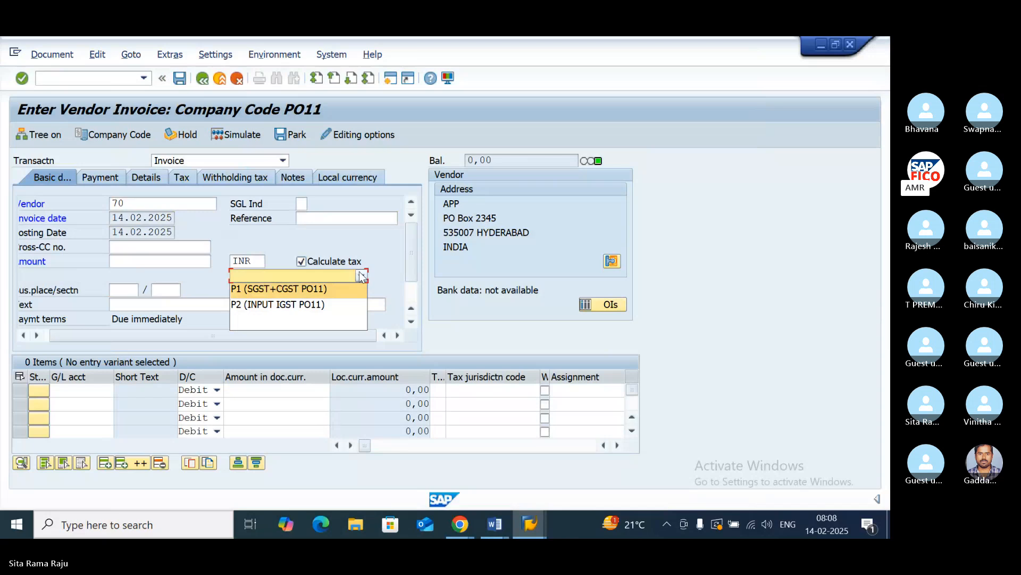
pyautogui.click(336, 288)
pyautogui.click(192, 305)
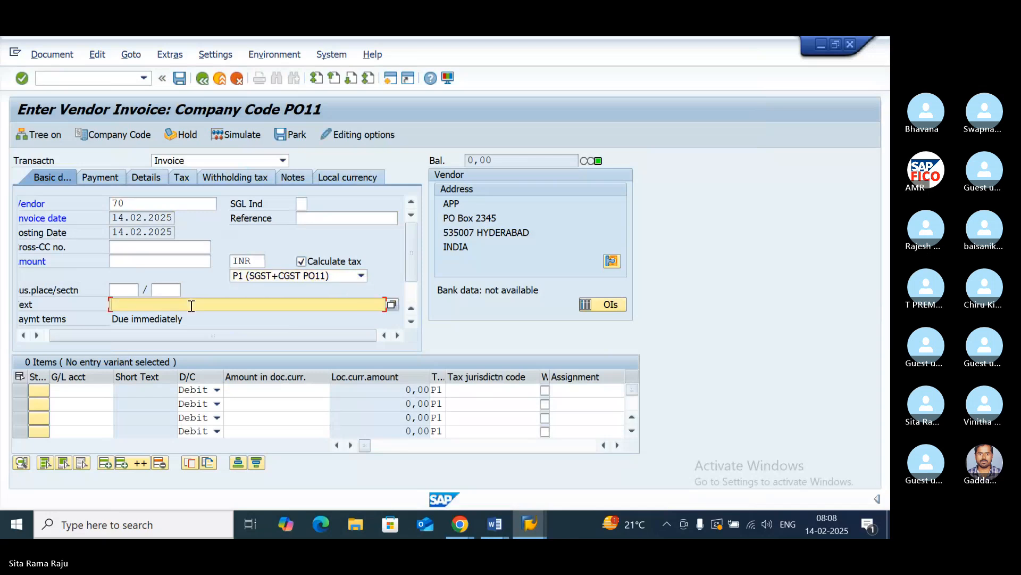
pyautogui.write('V')
pyautogui.click(210, 313)
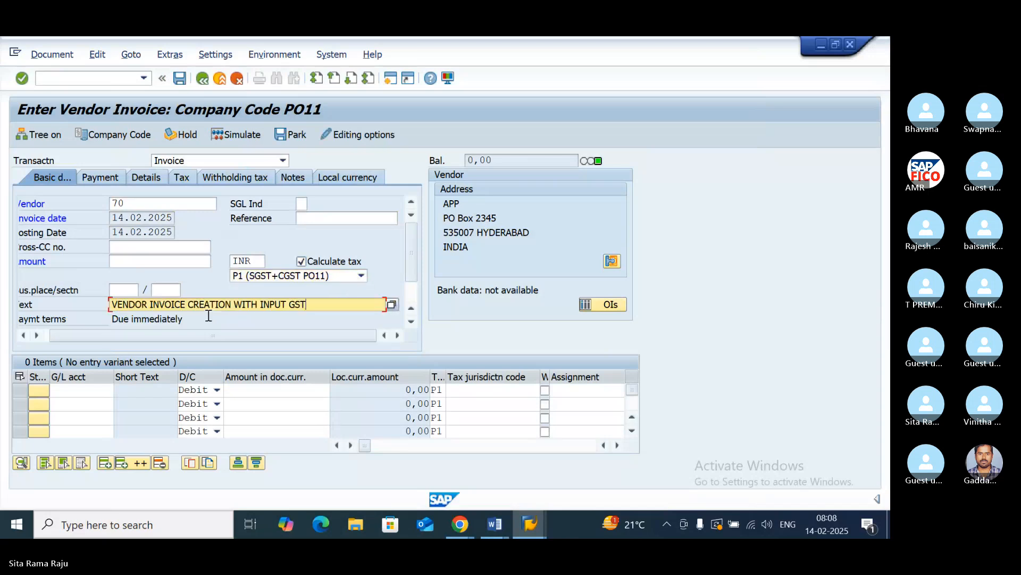
# - Fill the third invoice's first line with G/L account 400310, PURCHASES ACCOUNT, and the amount 100000
pyautogui.click(85, 389)
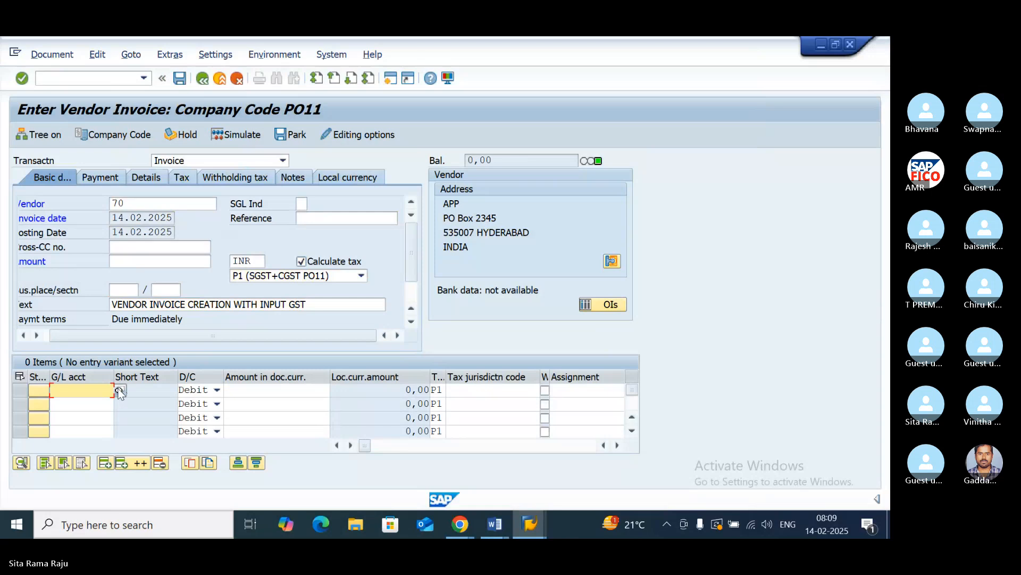
pyautogui.press('F4')
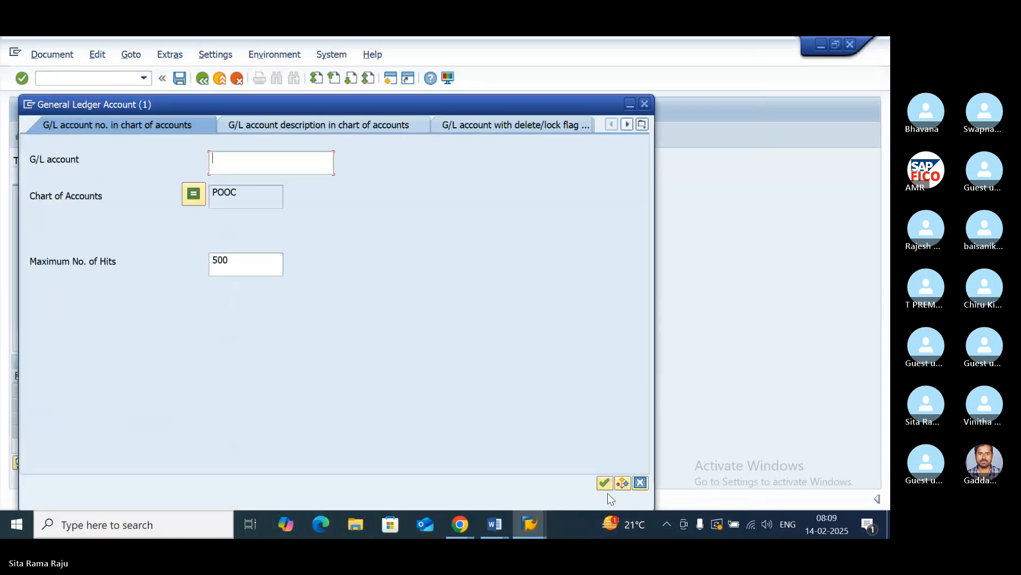
pyautogui.scroll(-8, 180, 352)
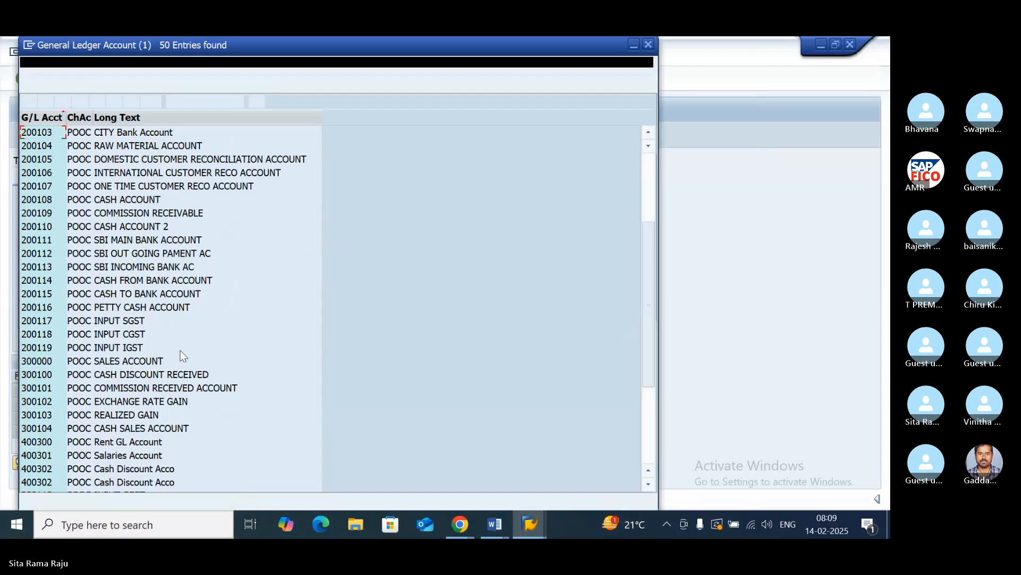
pyautogui.click(124, 428)
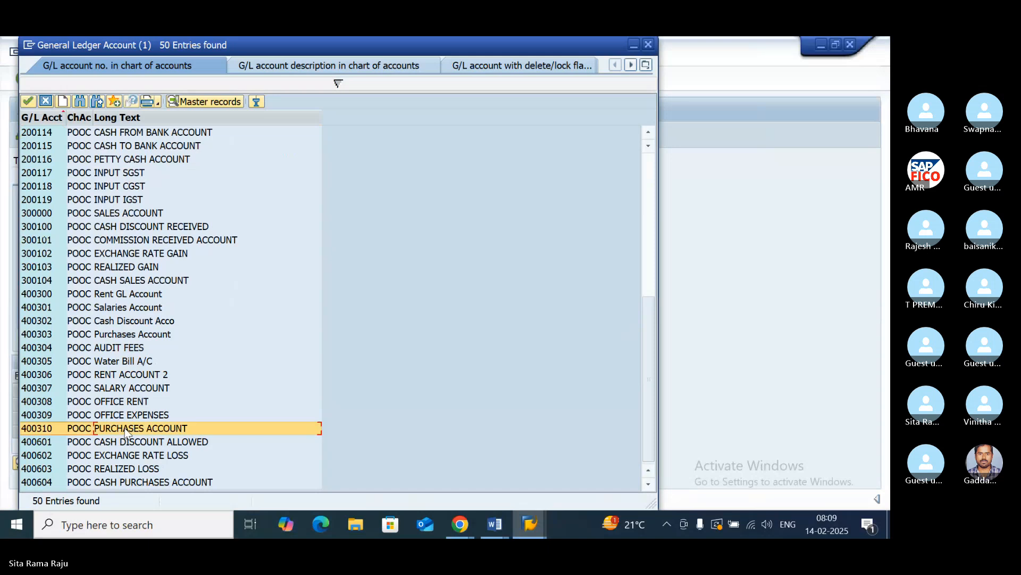
pyautogui.doubleClick(124, 428)
pyautogui.click(253, 389)
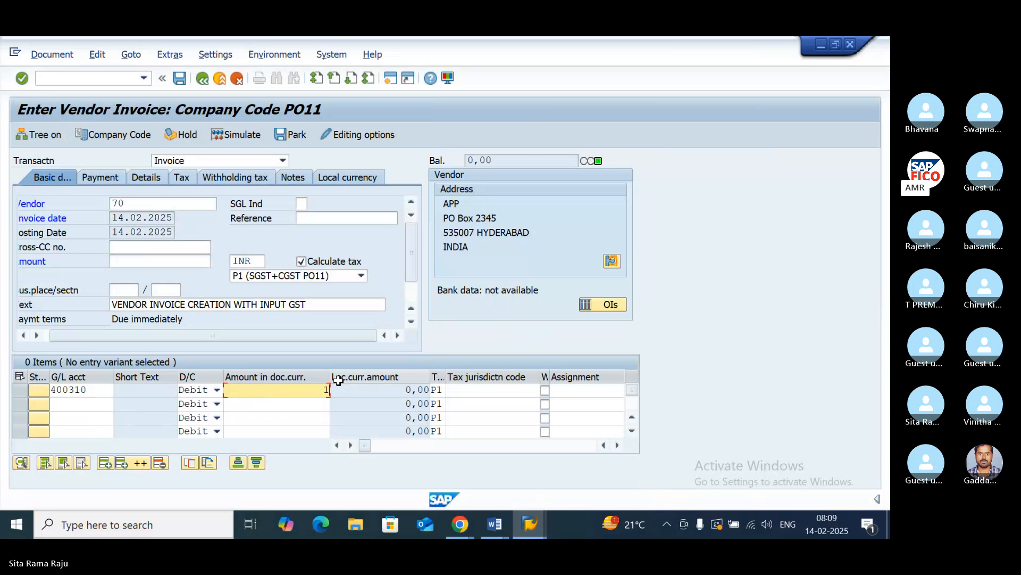
pyautogui.write('100000')
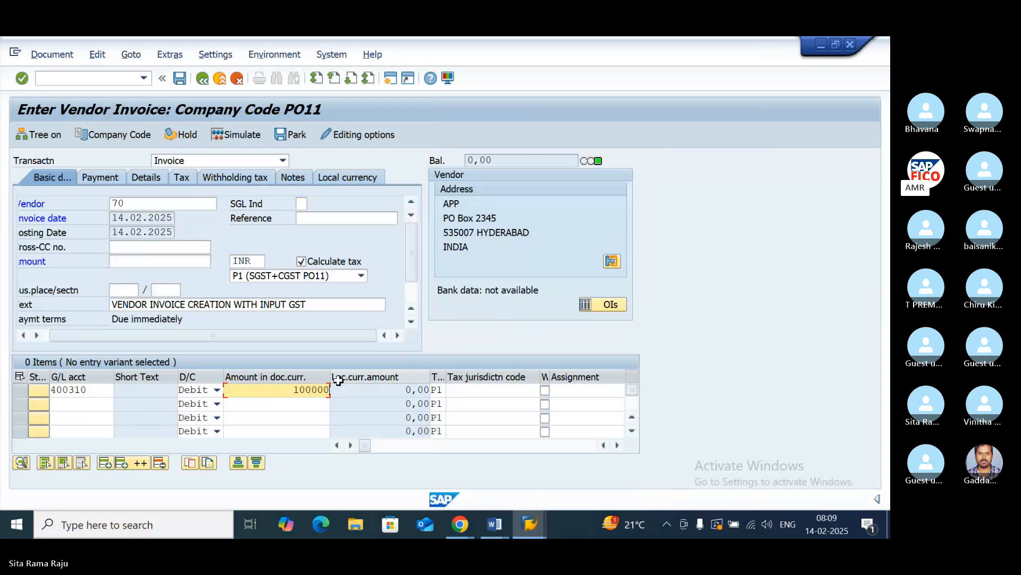
pyautogui.press('Return')
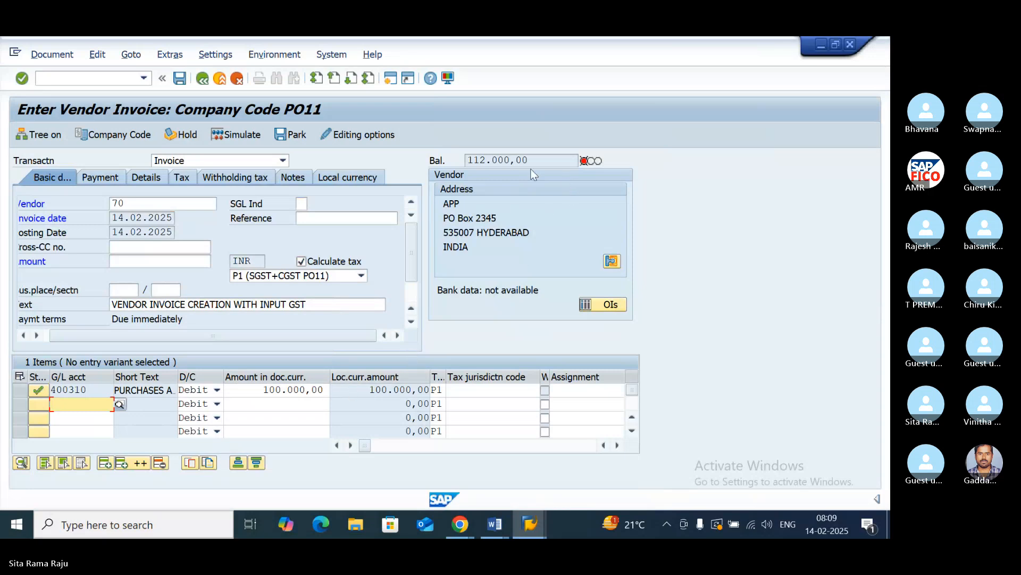
# - Try to copy the displayed balance into the third invoice's header amount
pyautogui.moveTo(529, 159); pyautogui.dragTo(496, 160)
pyautogui.doubleClick(495, 159)
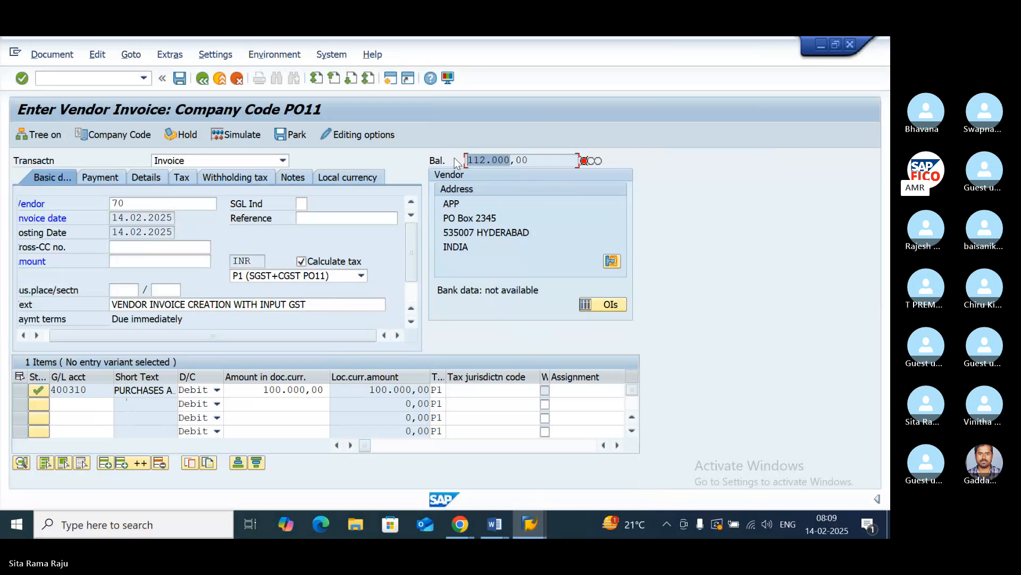
pyautogui.click(128, 261)
pyautogui.write('Cost -Bas Line Item-Level Data: Offers granular, line-i')
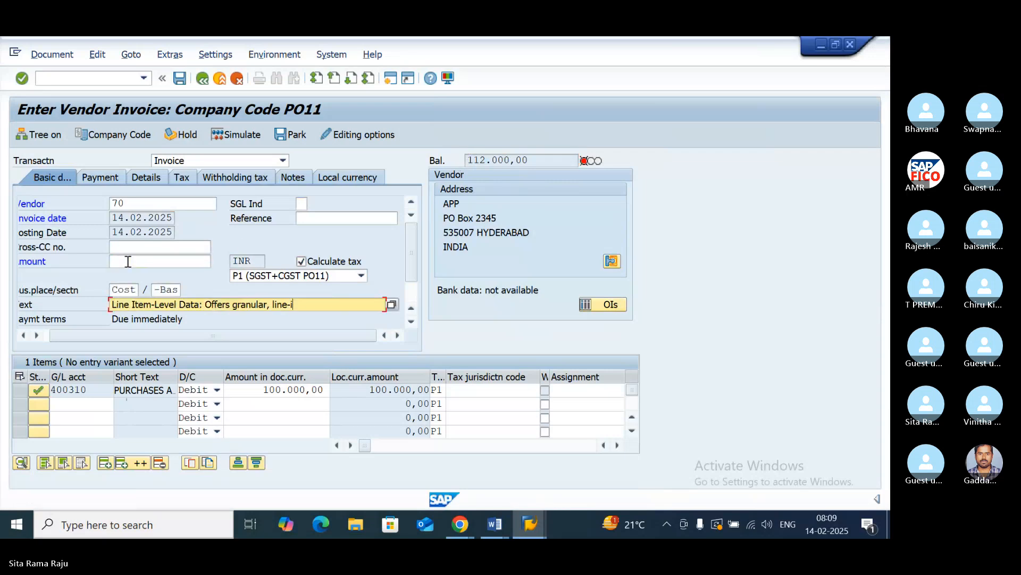
pyautogui.click(131, 259)
pyautogui.click(144, 252)
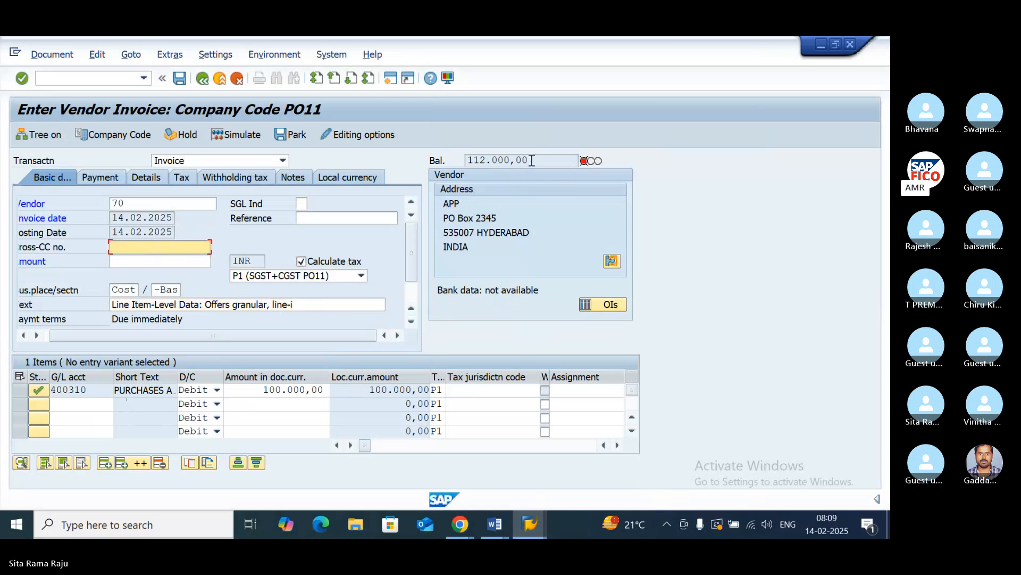
pyautogui.moveTo(532, 160)
pyautogui.mouseDown()
pyautogui.moveTo(467, 159)
pyautogui.moveTo(530, 162)
pyautogui.mouseUp()
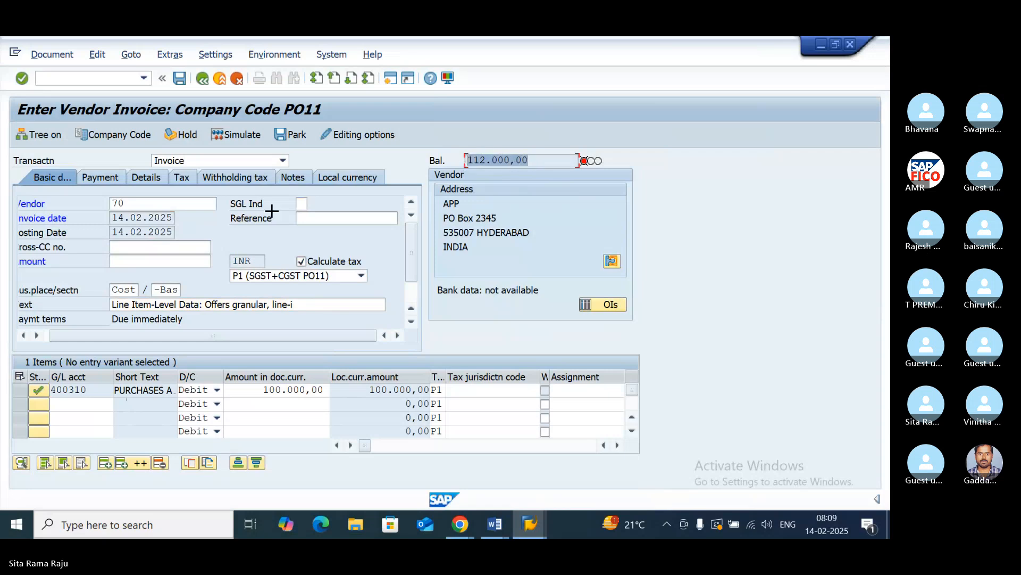
pyautogui.hotkey('ctrl', 'c')
pyautogui.click(129, 260)
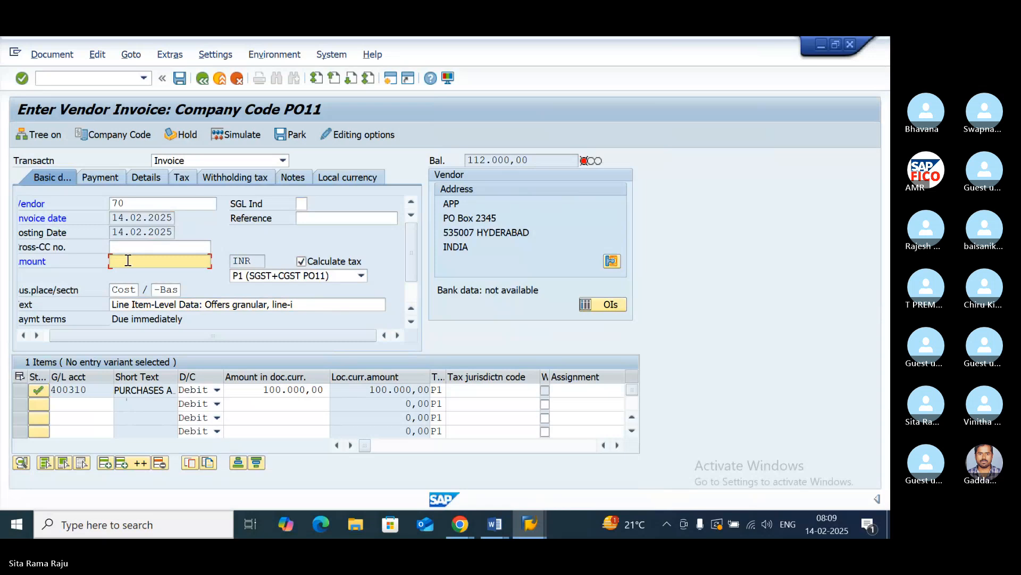
pyautogui.hotkey('ctrl', 'v')
# - Set the third invoice's header amount to 112000 and confirm the entry
pyautogui.click(127, 259)
pyautogui.write('112000')
pyautogui.press('Return')
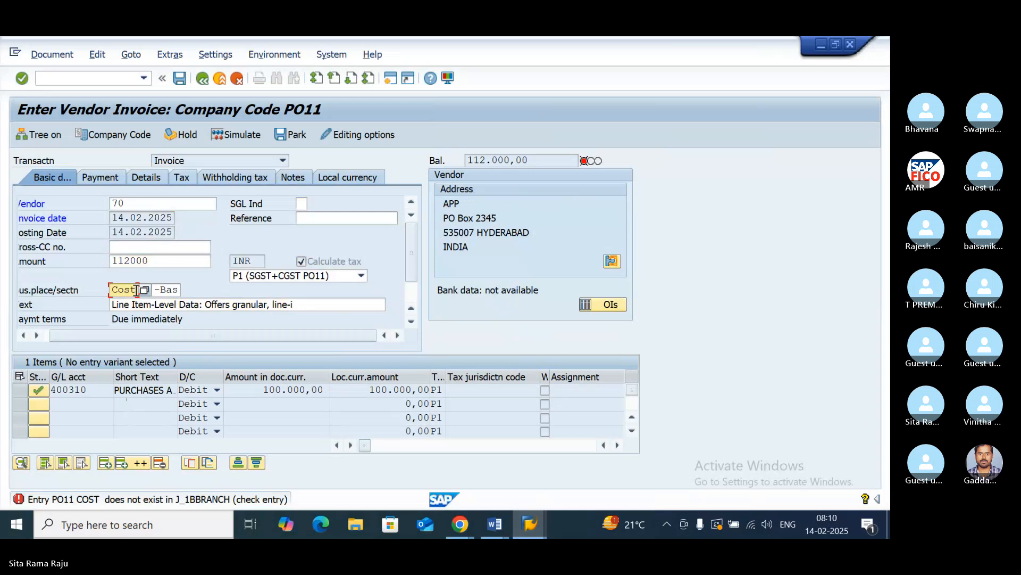
# - Clear the business place and section values in the third invoice's header and confirm the entry
pyautogui.doubleClick(137, 290)
pyautogui.press('BackSpace')
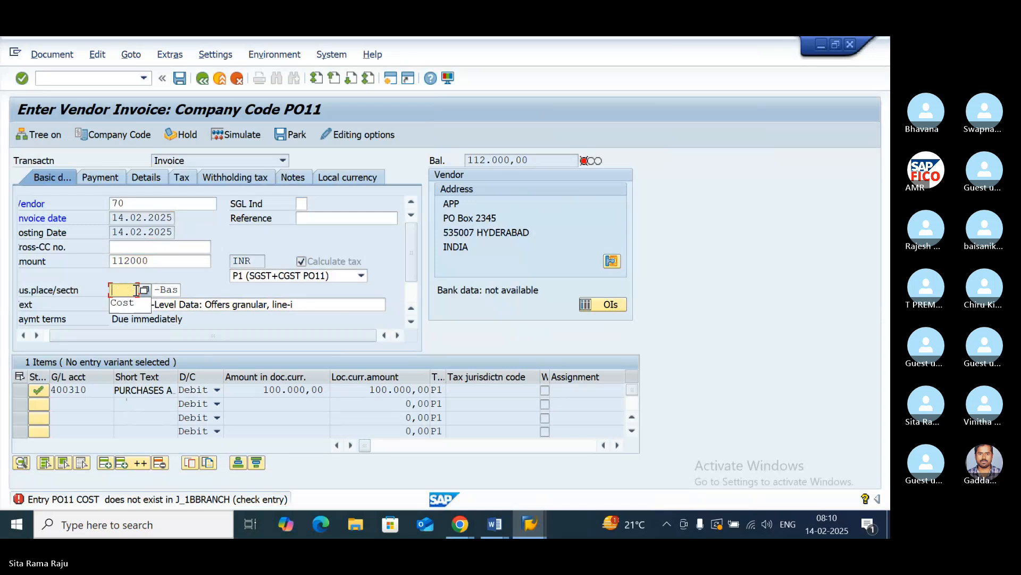
pyautogui.click(179, 290)
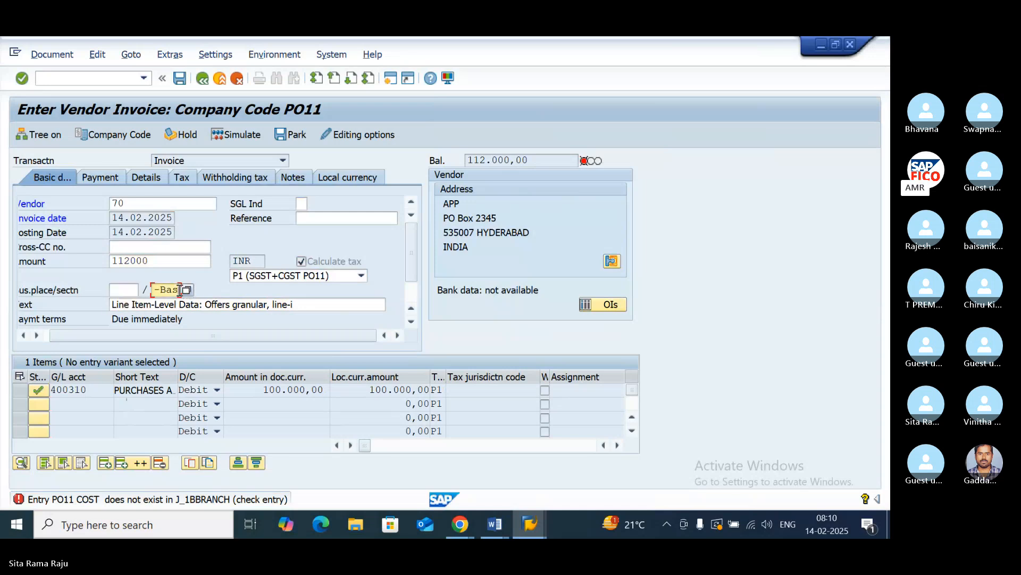
pyautogui.press('BackSpace')
pyautogui.press('BackSpace')
pyautogui.press('BackSpace')
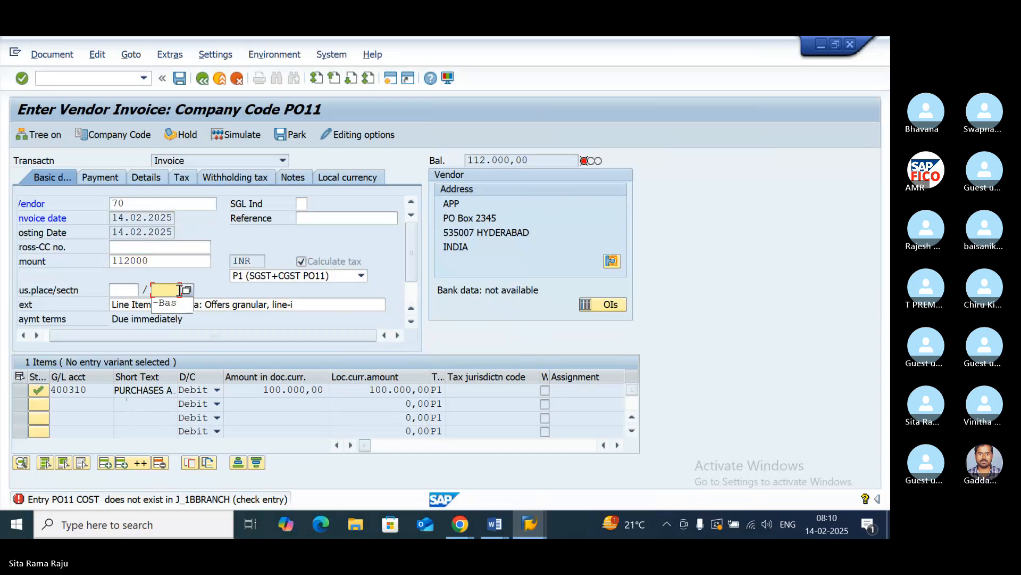
pyautogui.click(220, 275)
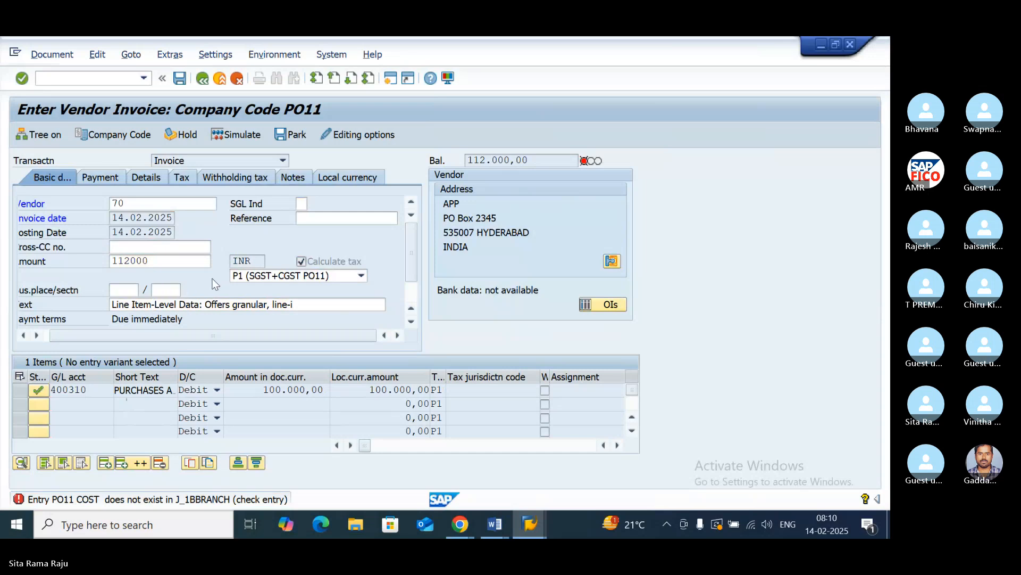
pyautogui.press('Return')
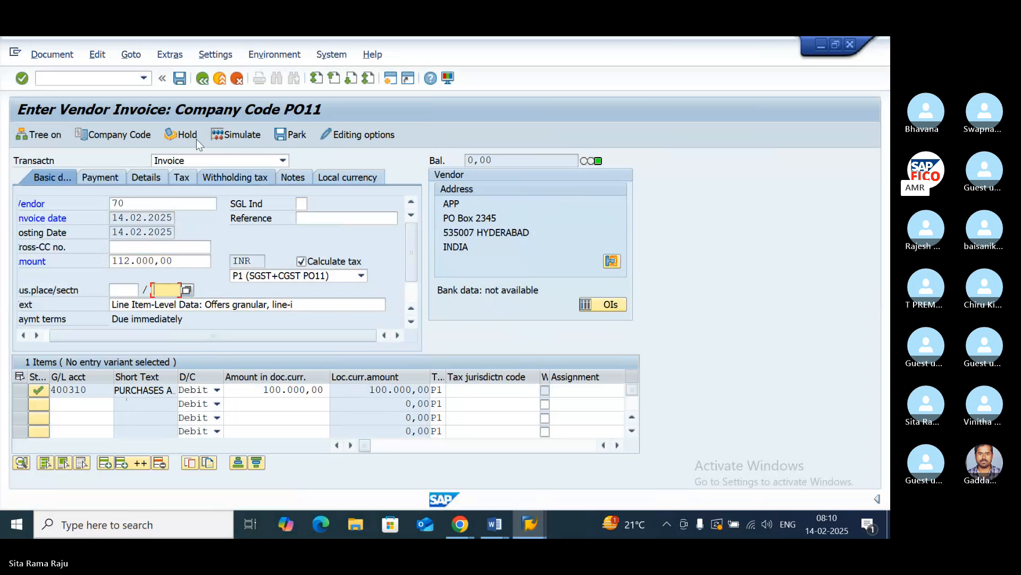
# - Simulate the third vendor invoice, check its P1 tax and vendor line amounts, and post it
pyautogui.click(241, 134)
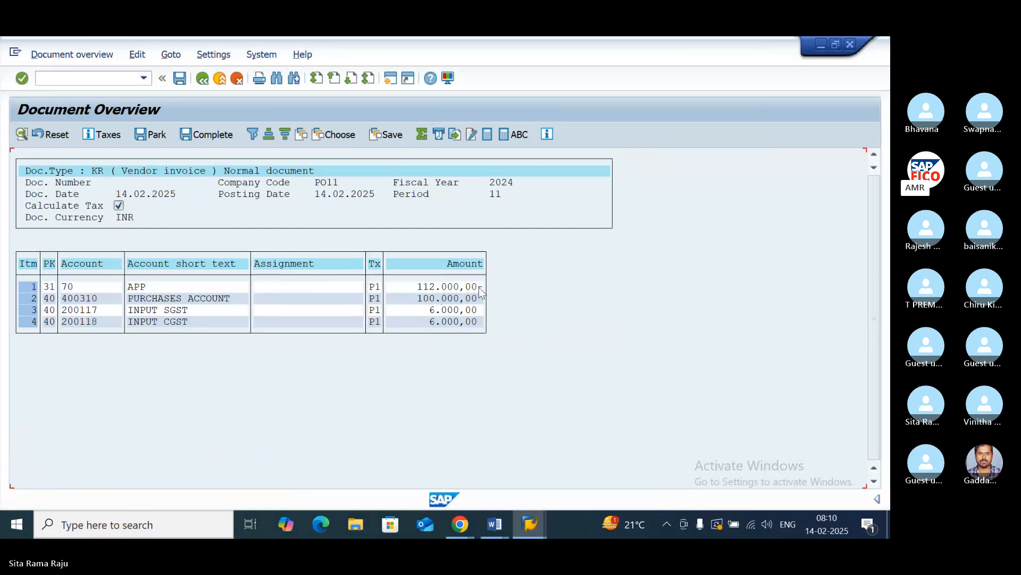
pyautogui.click(461, 312)
pyautogui.click(456, 286)
pyautogui.click(180, 78)
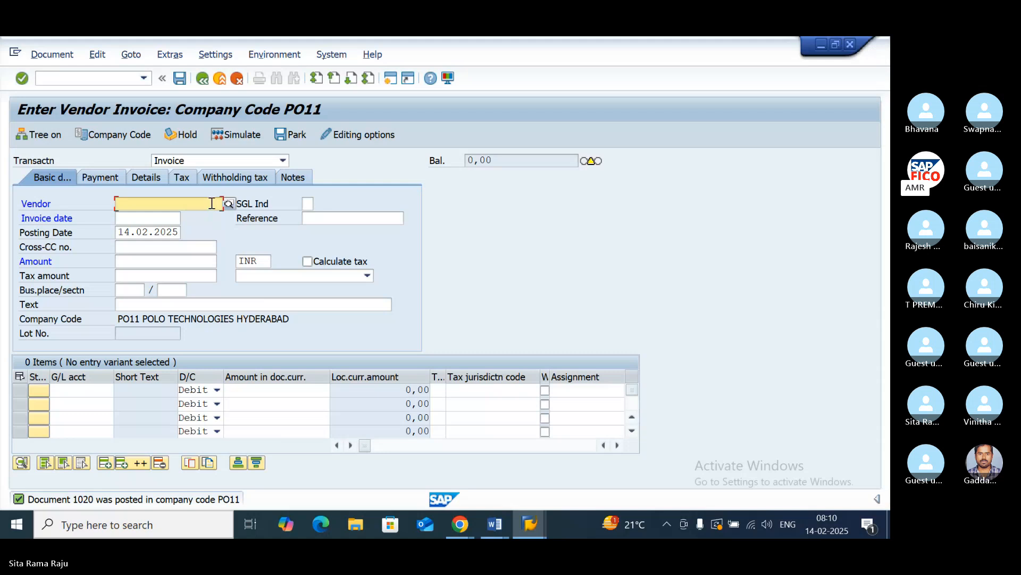
# - Start a fourth invoice for vendor APP dated 14.02.2025, with tax calculation enabled and tax code P2 (INPUT IGST PO11)
pyautogui.click(229, 205)
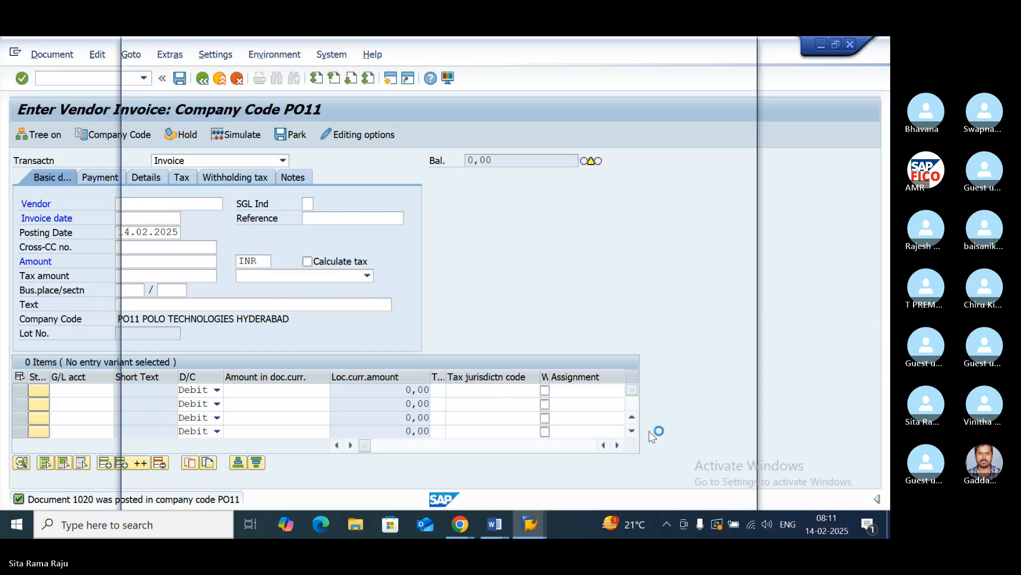
pyautogui.click(707, 482)
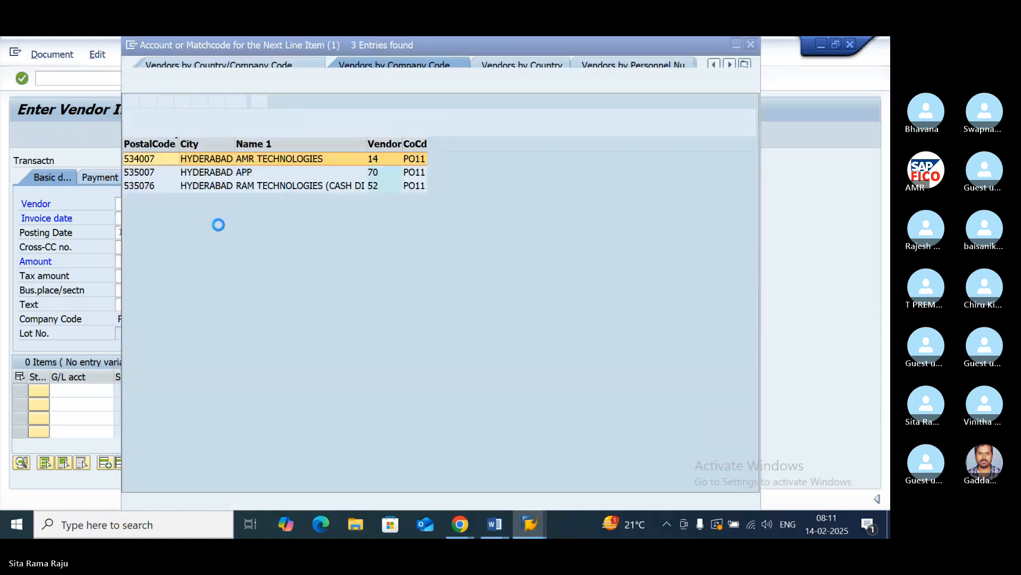
pyautogui.doubleClick(139, 172)
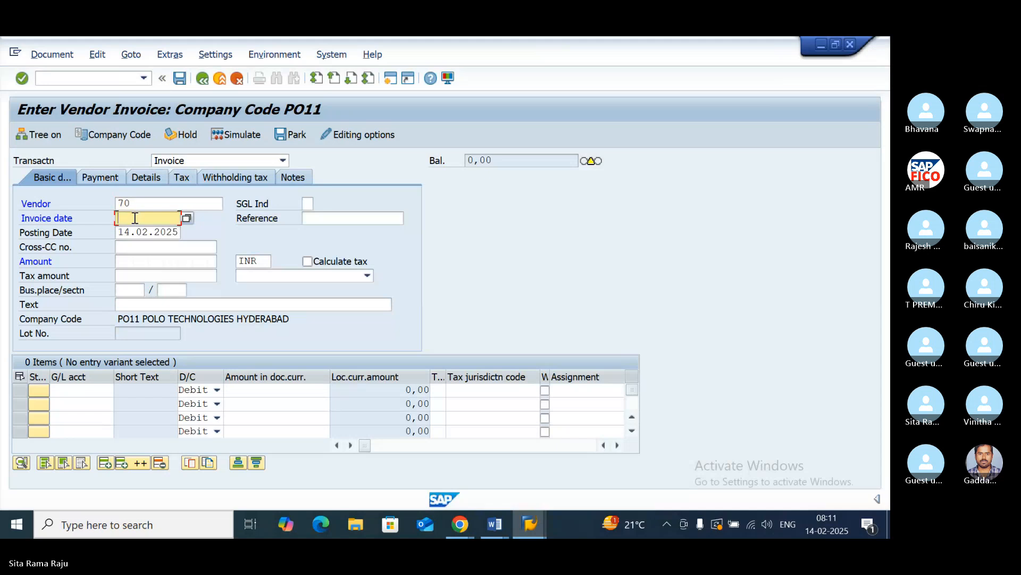
pyautogui.write('14.02.2025')
pyautogui.click(307, 262)
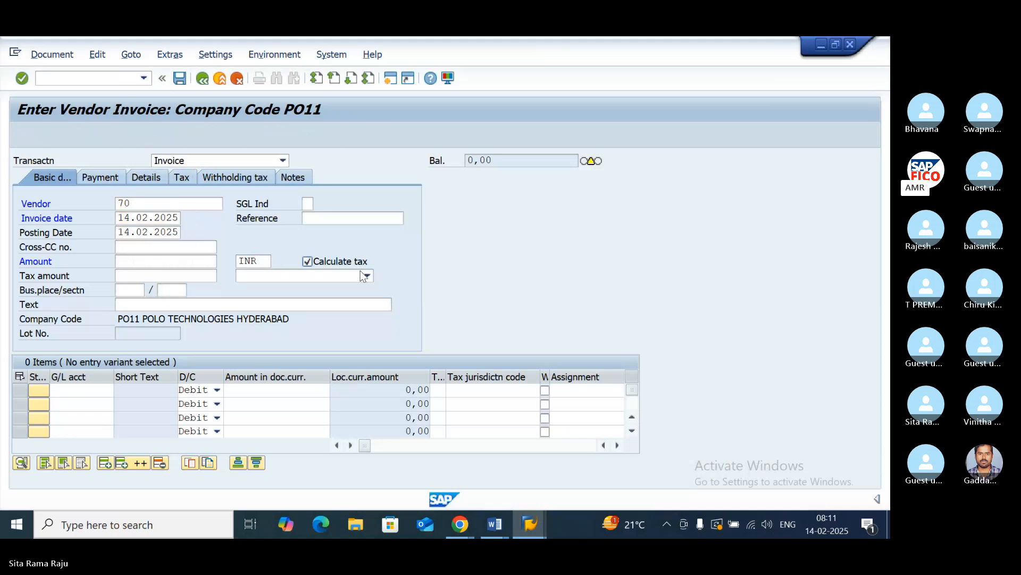
pyautogui.click(362, 274)
pyautogui.click(326, 305)
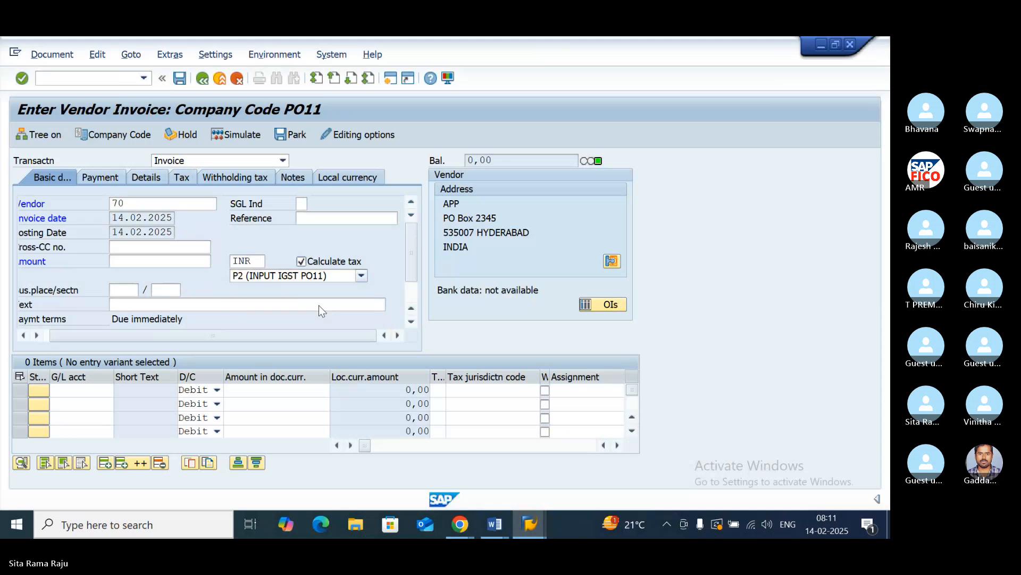
# - Fill the fourth invoice's first line with G/L account 400310, PURCHASES ACCOUNT, and the amount 100000
pyautogui.click(83, 390)
pyautogui.click(119, 390)
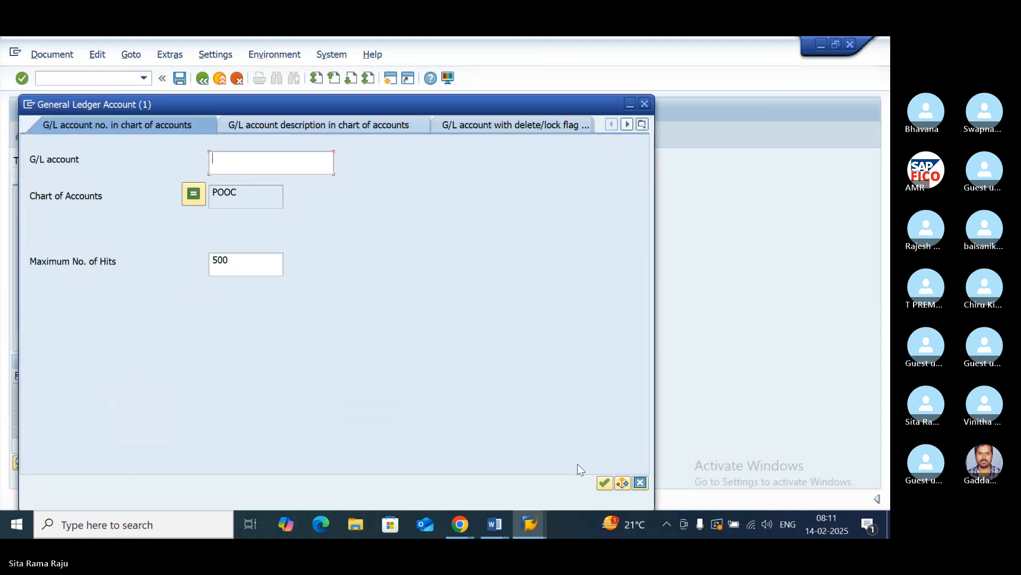
pyautogui.click(605, 482)
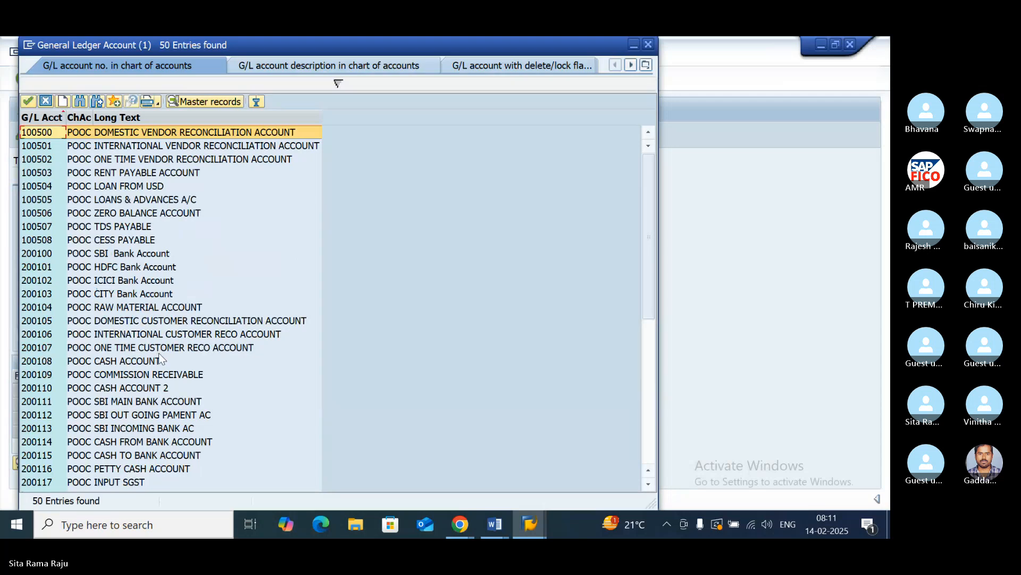
pyautogui.scroll(-5, 160, 355)
pyautogui.click(170, 457)
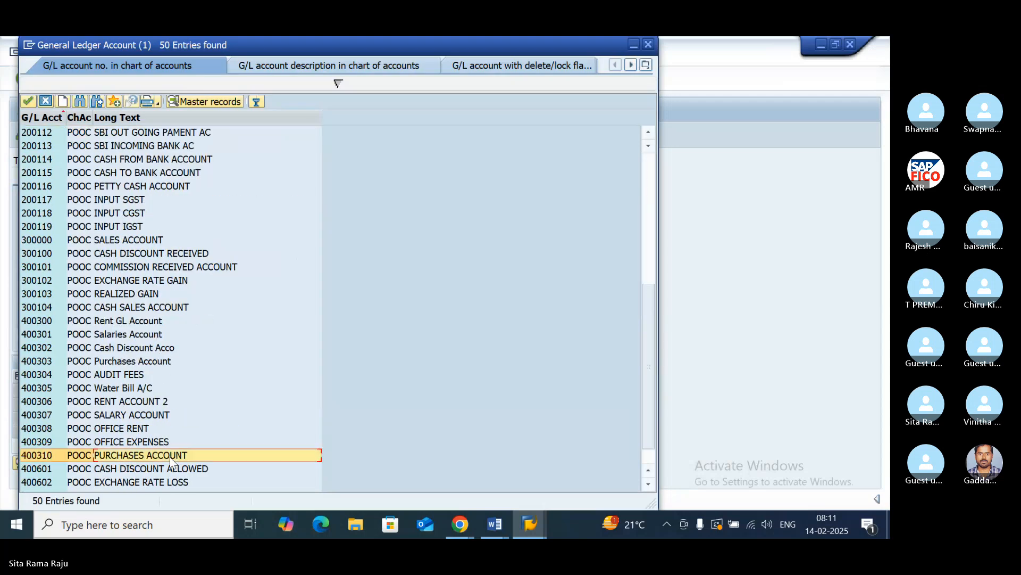
pyautogui.doubleClick(170, 457)
pyautogui.click(267, 392)
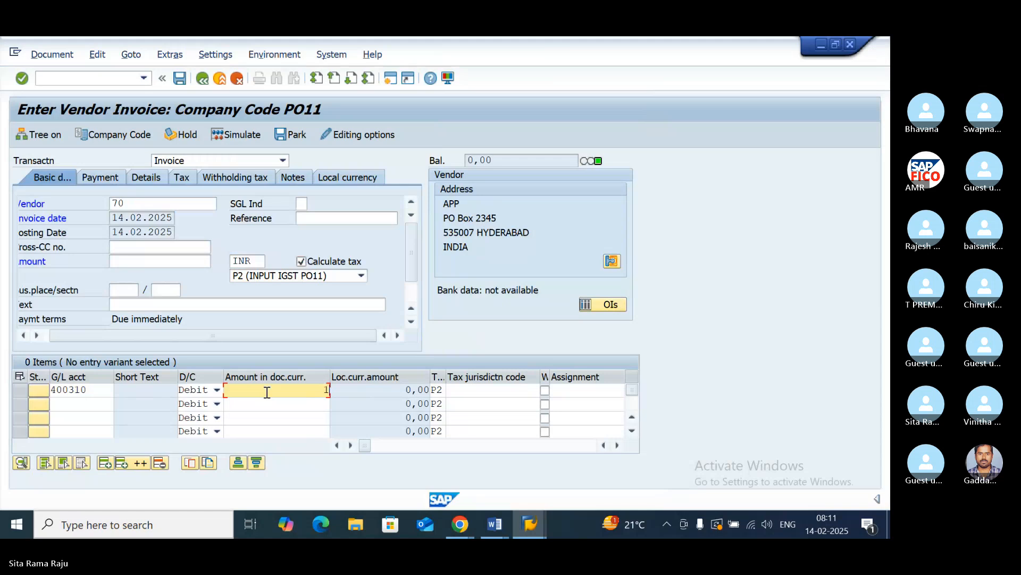
pyautogui.write('00000')
pyautogui.press('Return')
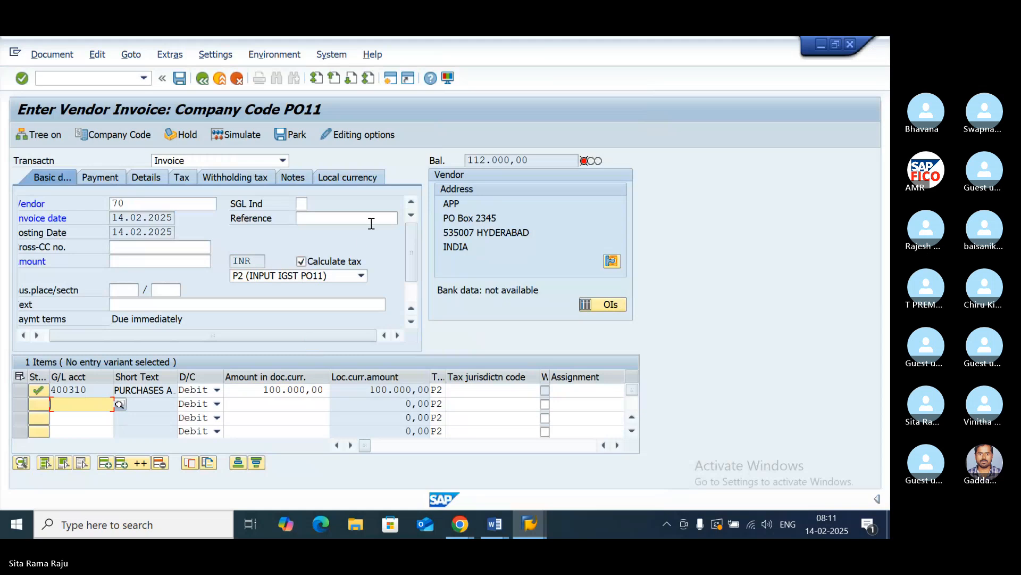
# - Enter the header text VENDOR INVOICE CREATION WITH INPUT GST and the header amount 112000 on the fourth invoice
pyautogui.click(117, 262)
pyautogui.click(150, 308)
pyautogui.write('V')
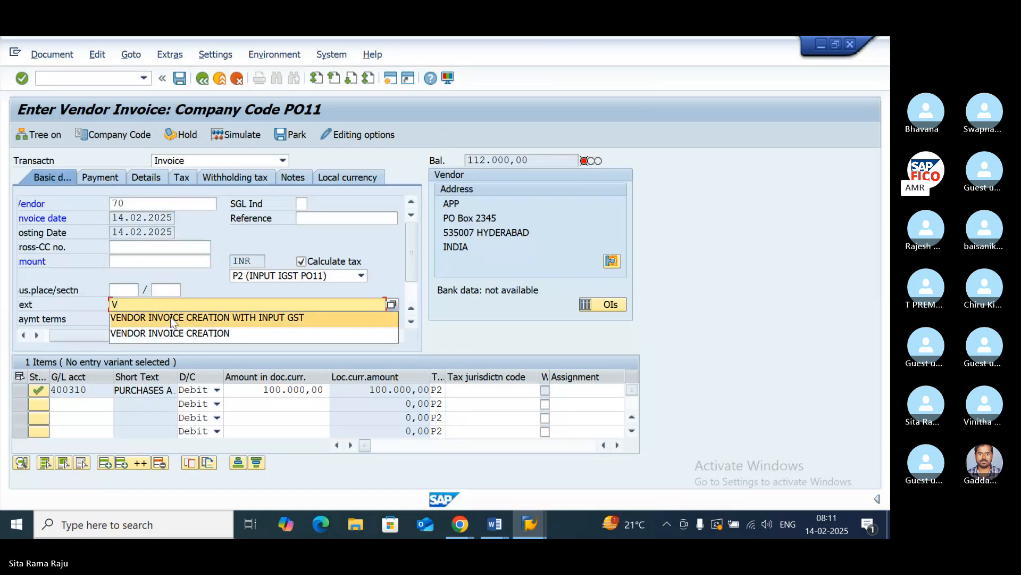
pyautogui.click(171, 318)
pyautogui.click(126, 260)
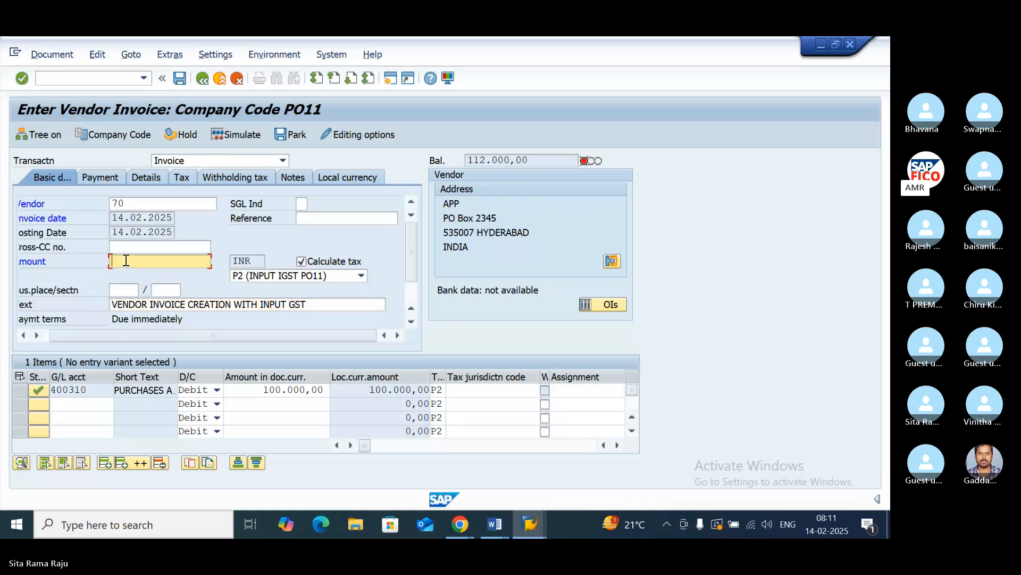
pyautogui.write('112')
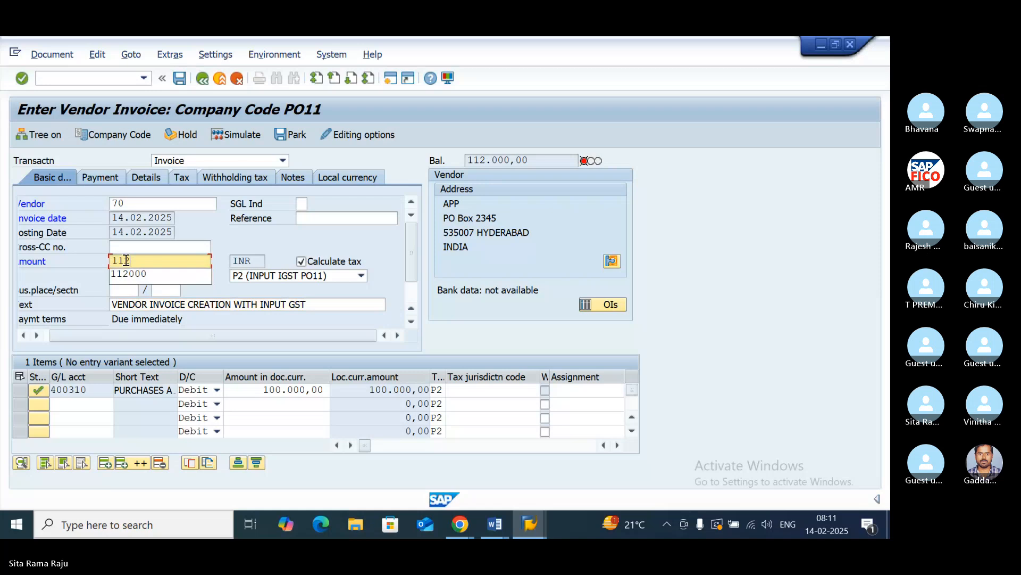
pyautogui.click(131, 271)
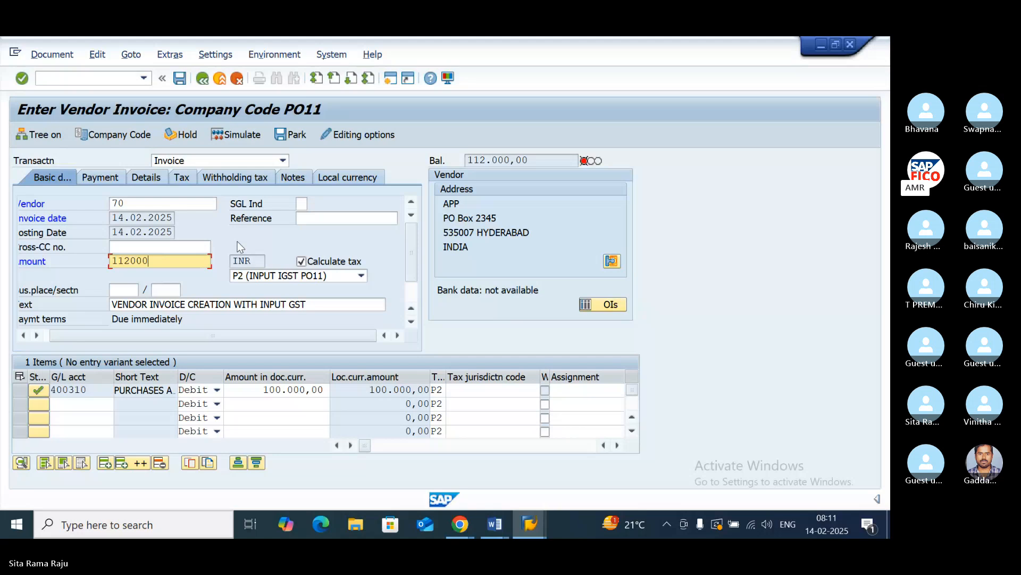
pyautogui.press('Return')
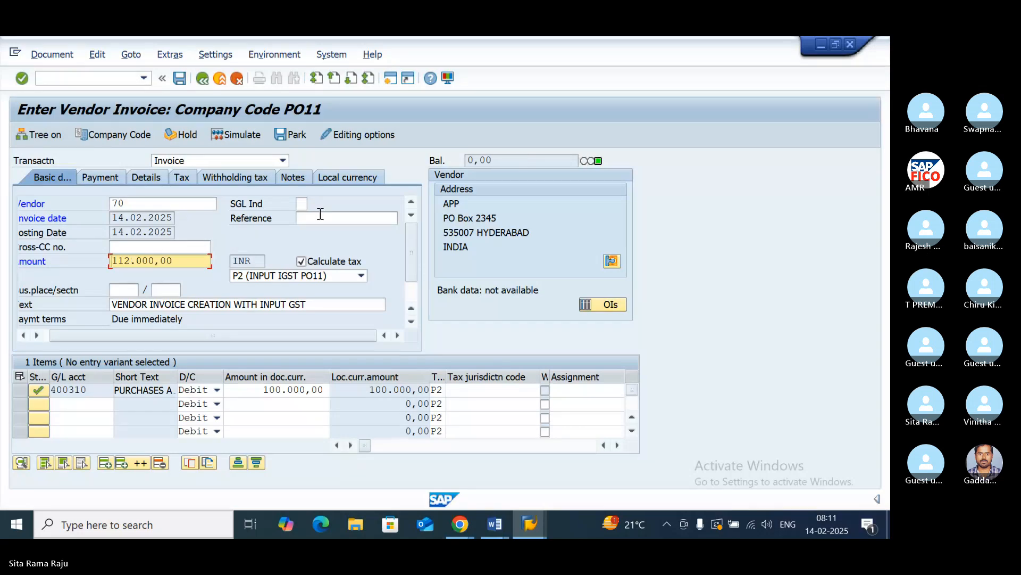
# - Simulate the fourth vendor invoice, check its input IGST and vendor line amounts, and post it
pyautogui.click(240, 132)
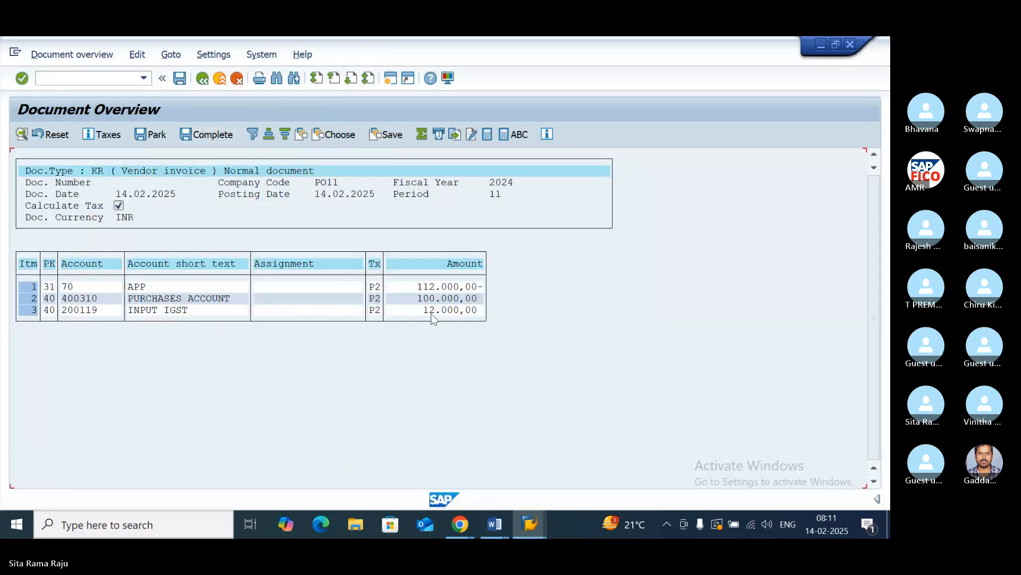
pyautogui.click(462, 310)
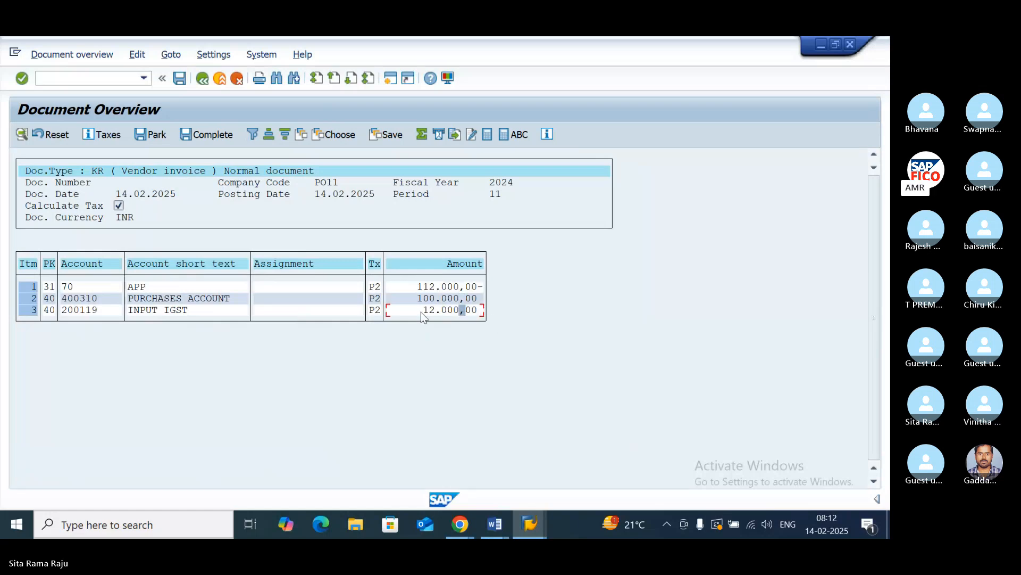
pyautogui.click(432, 287)
pyautogui.click(180, 81)
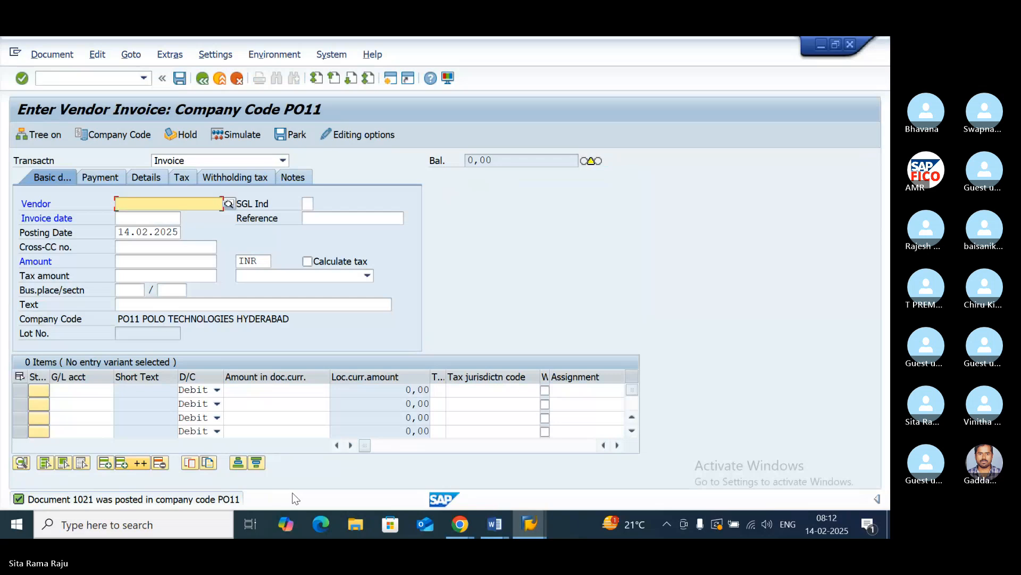
# - Switch to the Input GST NOT document in Word and review the configuration list's Vendor Invoice Posting T-FB60 entry and what follows
pyautogui.click(495, 525)
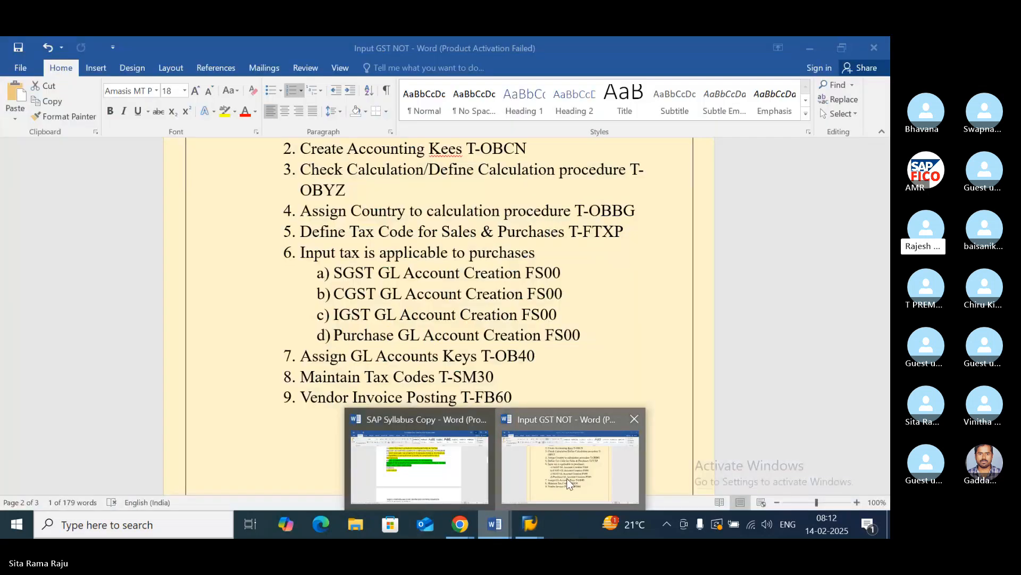
pyautogui.click(568, 484)
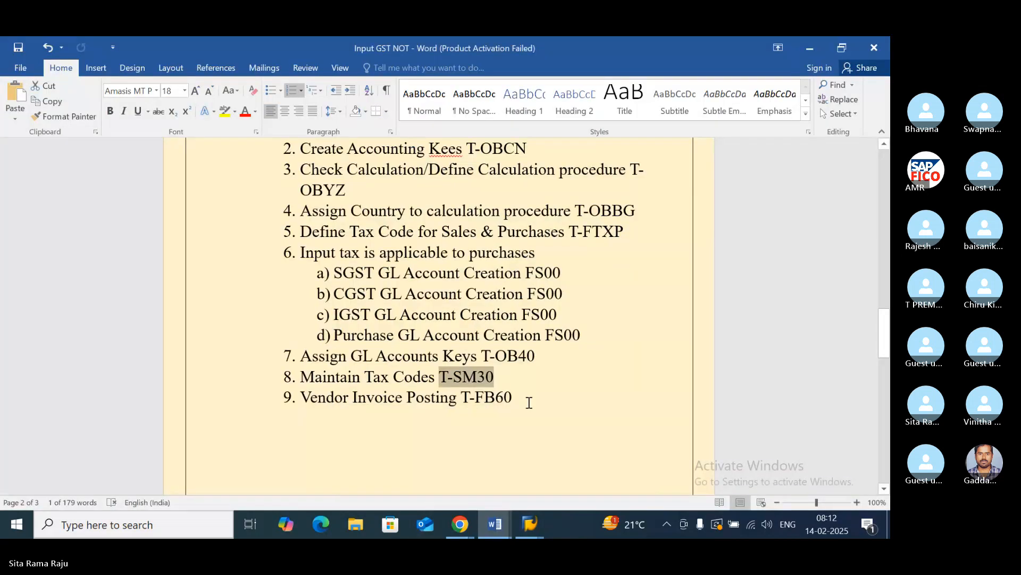
pyautogui.moveTo(529, 403); pyautogui.dragTo(465, 402)
pyautogui.click(530, 406)
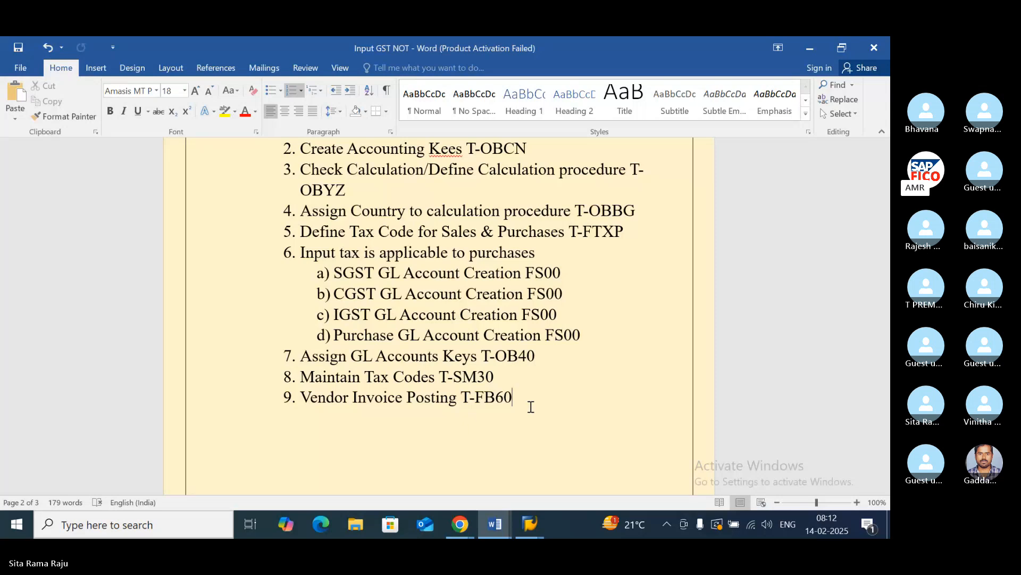
pyautogui.scroll(-3, 531, 407)
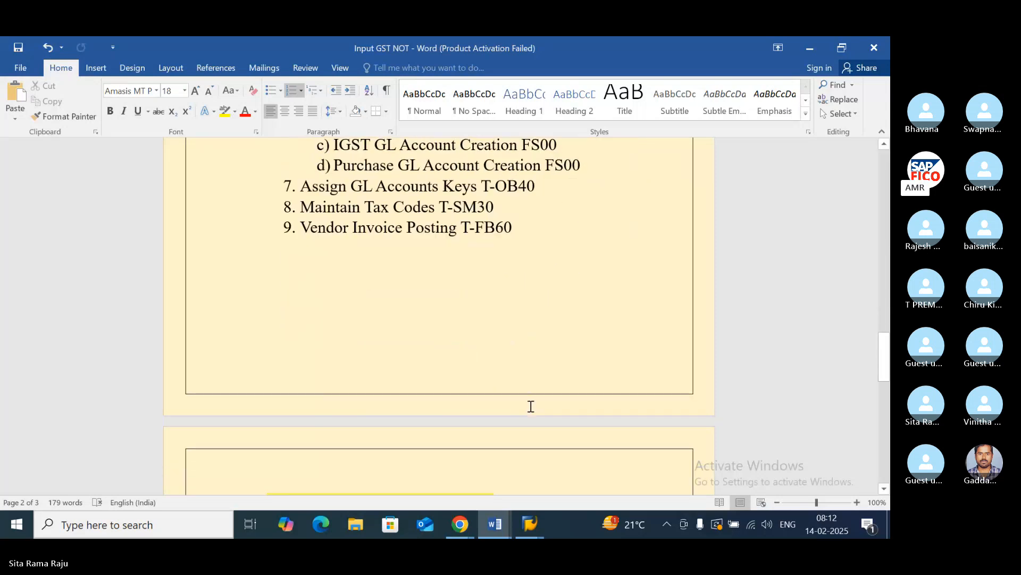
pyautogui.scroll(-3, 531, 406)
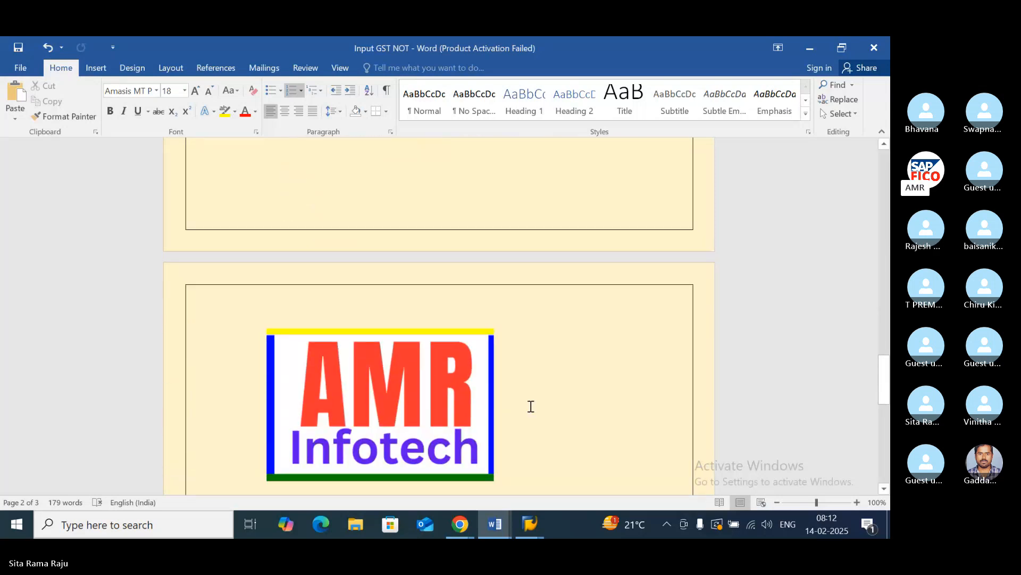
pyautogui.scroll(-1, 531, 407)
# - Highlight OUTPUT GST in yellow in item 30 of the SAP Syllabus Copy document, and return to the Input GST NOT document
pyautogui.moveTo(495, 524)
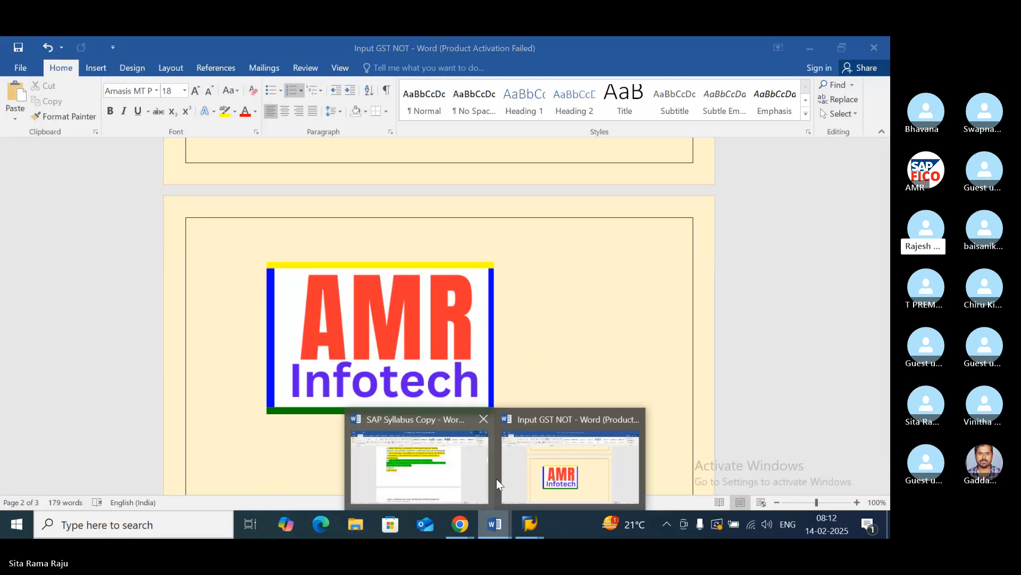
pyautogui.click(451, 471)
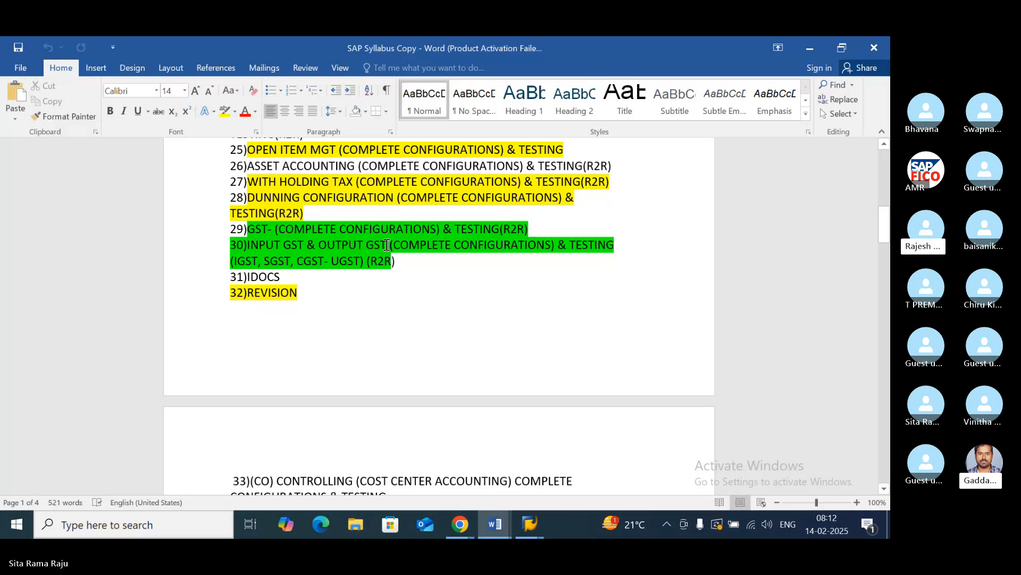
pyautogui.moveTo(389, 245); pyautogui.dragTo(318, 244)
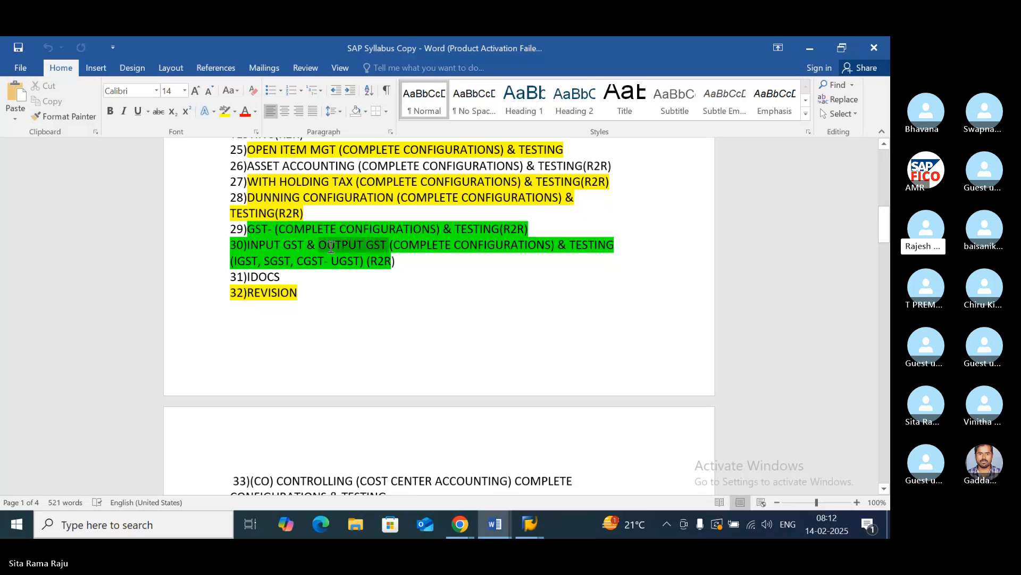
pyautogui.click(225, 111)
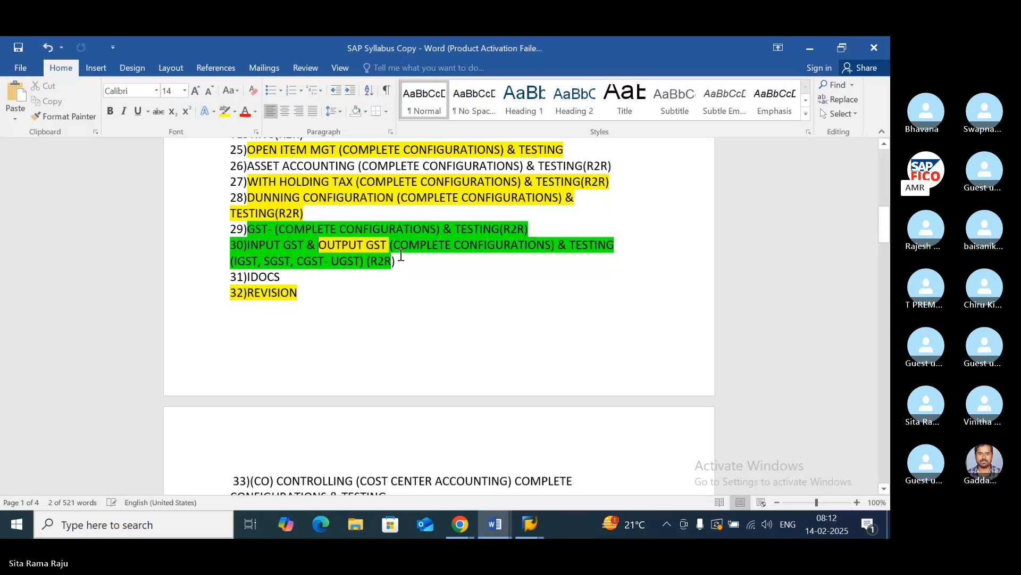
pyautogui.click(435, 281)
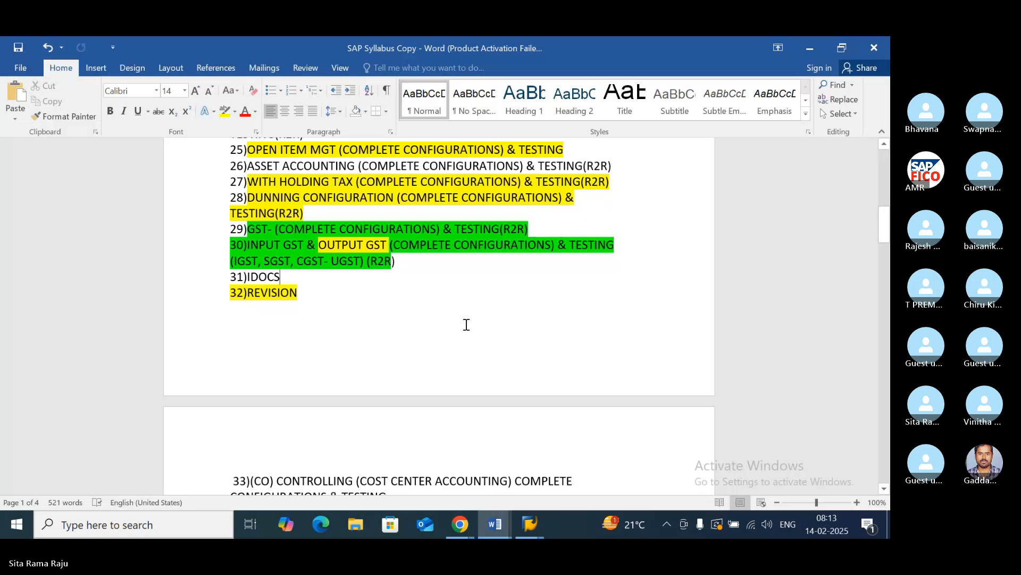
pyautogui.click(497, 527)
pyautogui.click(571, 460)
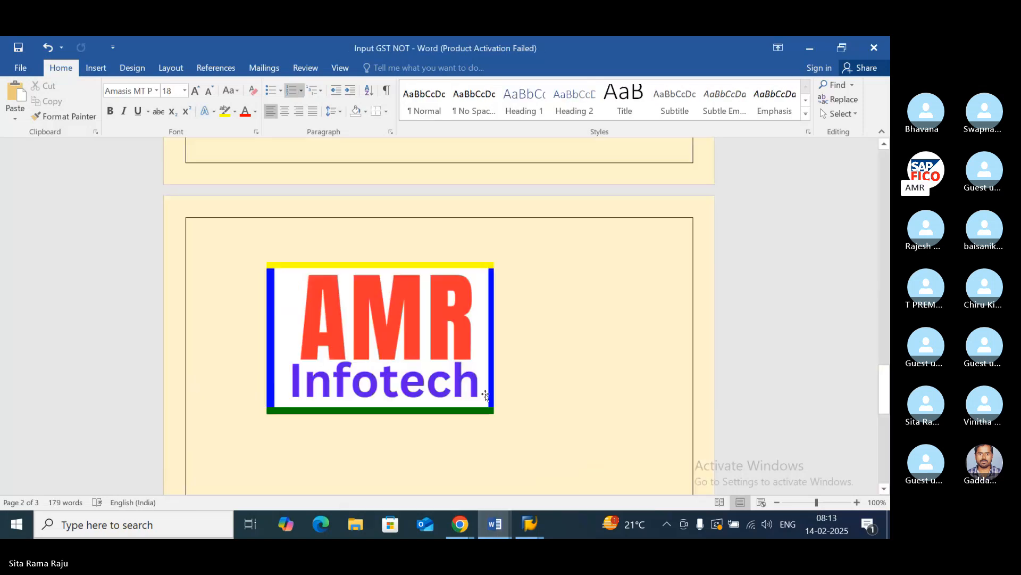
# - Look over the Input GST NOT configuration list, and switch to the SAP Syllabus Copy document to review the highlighted GST items 29 and 30
pyautogui.scroll(-3, 478, 375)
pyautogui.scroll(10, 479, 375)
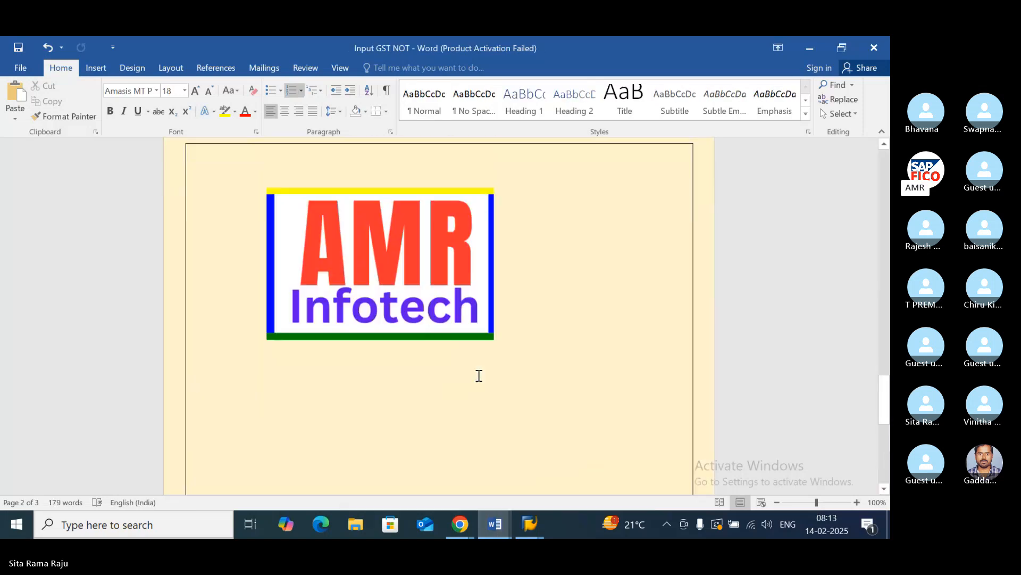
pyautogui.scroll(2, 479, 375)
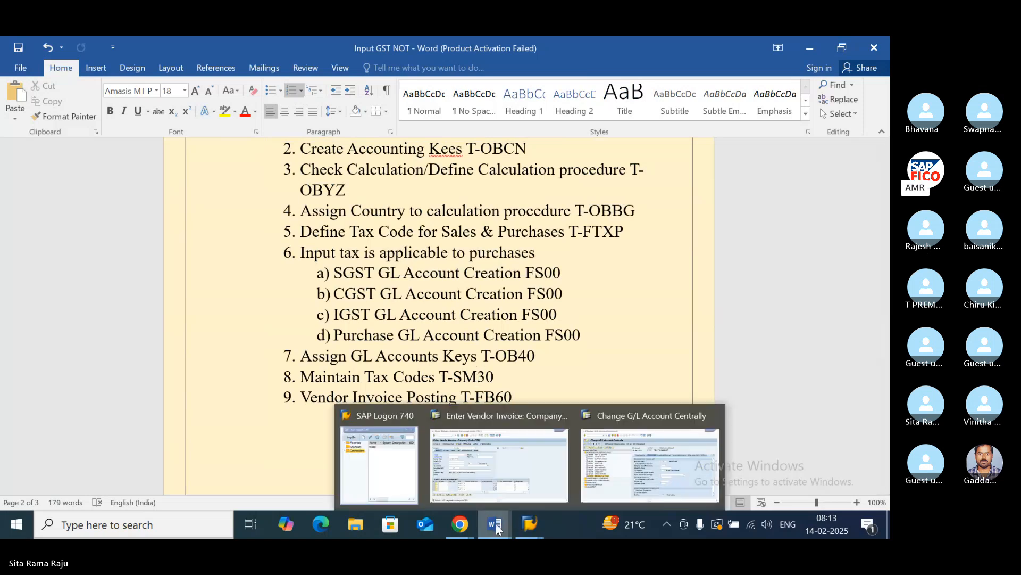
pyautogui.moveTo(494, 524)
pyautogui.click(420, 462)
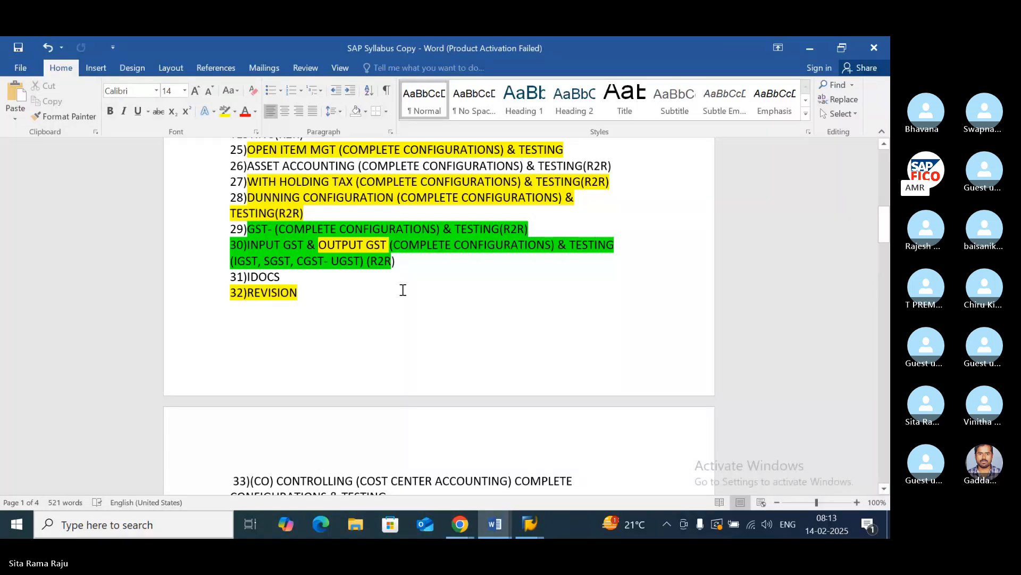
pyautogui.scroll(1, 403, 290)
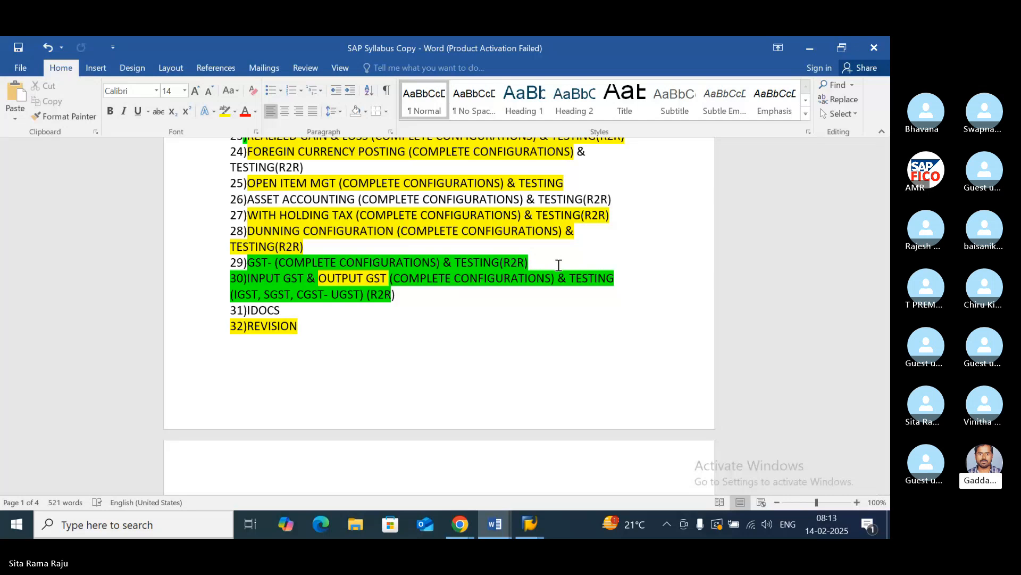
# - Check the Skype meeting in Chrome, and close the Change G/L Account Centrally session in SAP
pyautogui.click(460, 524)
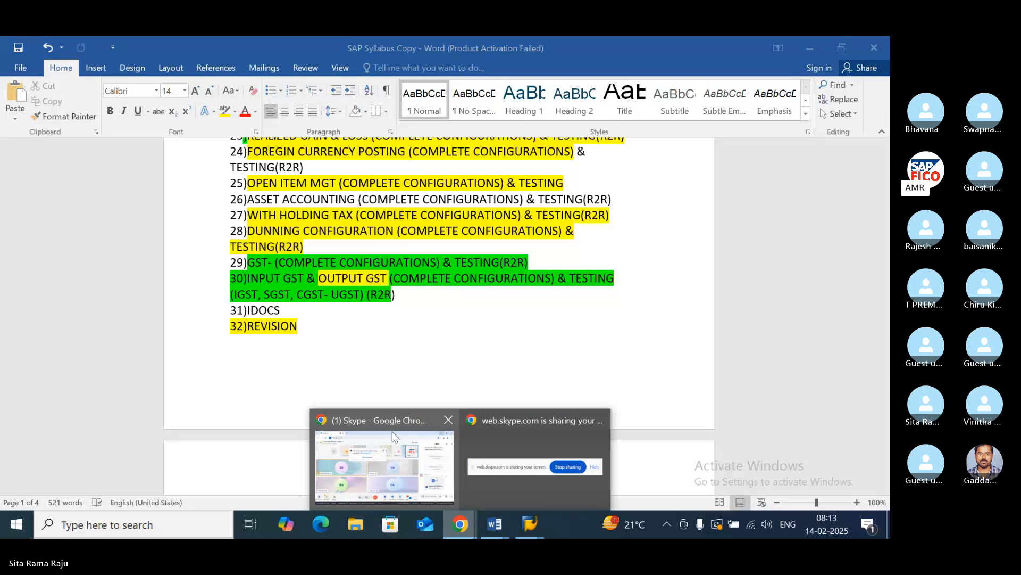
pyautogui.click(393, 438)
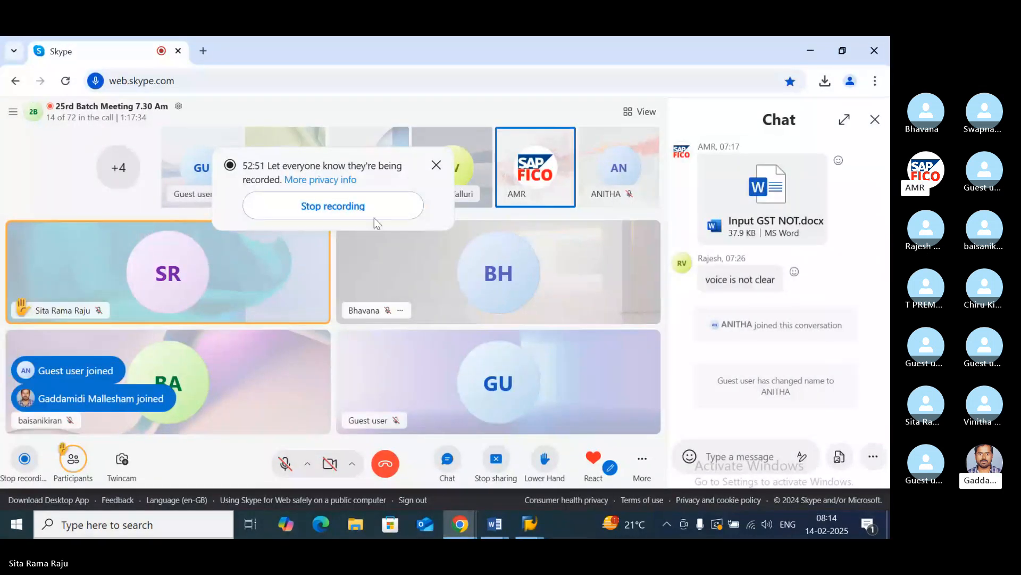
pyautogui.click(530, 524)
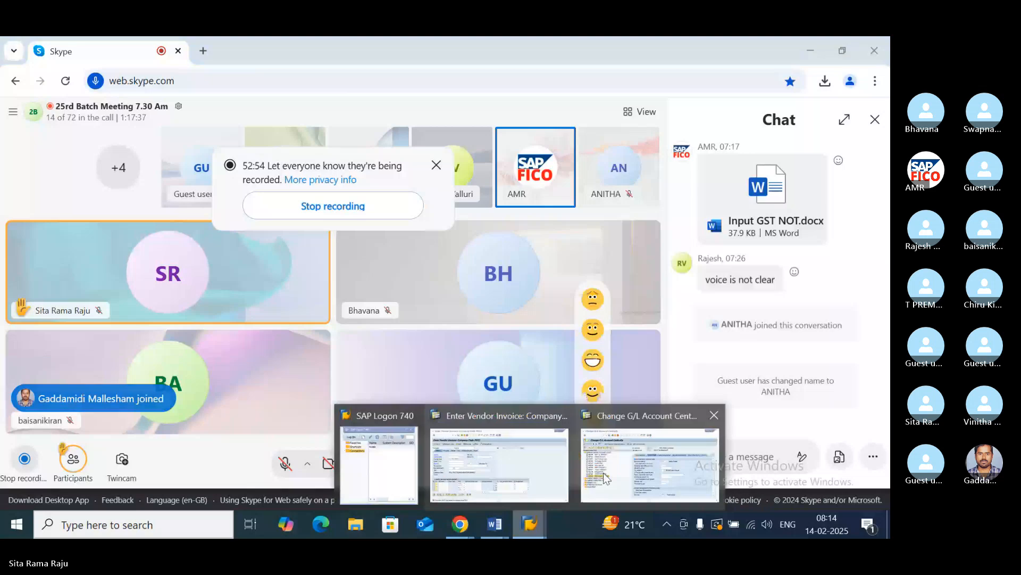
pyautogui.click(603, 473)
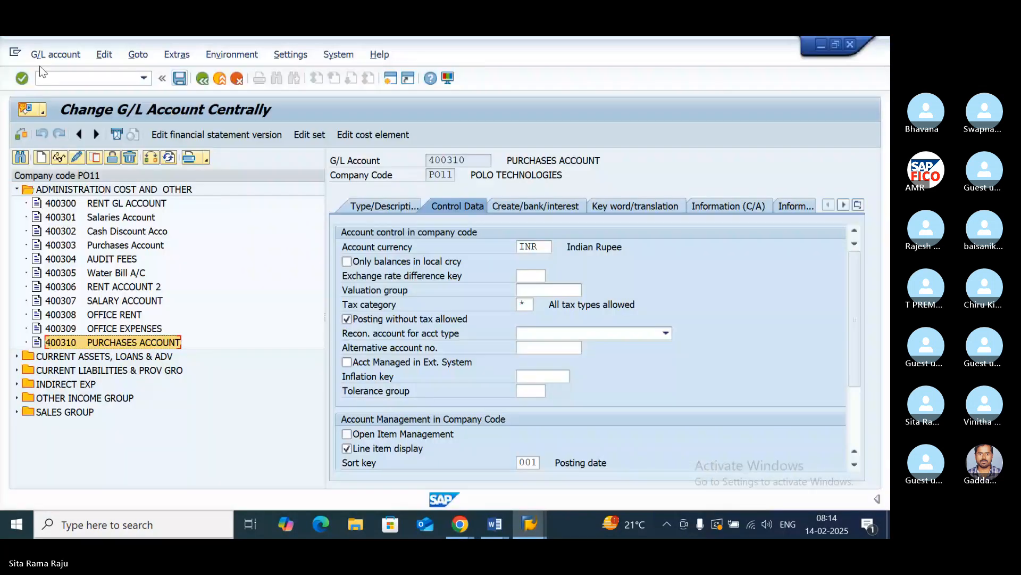
pyautogui.click(850, 45)
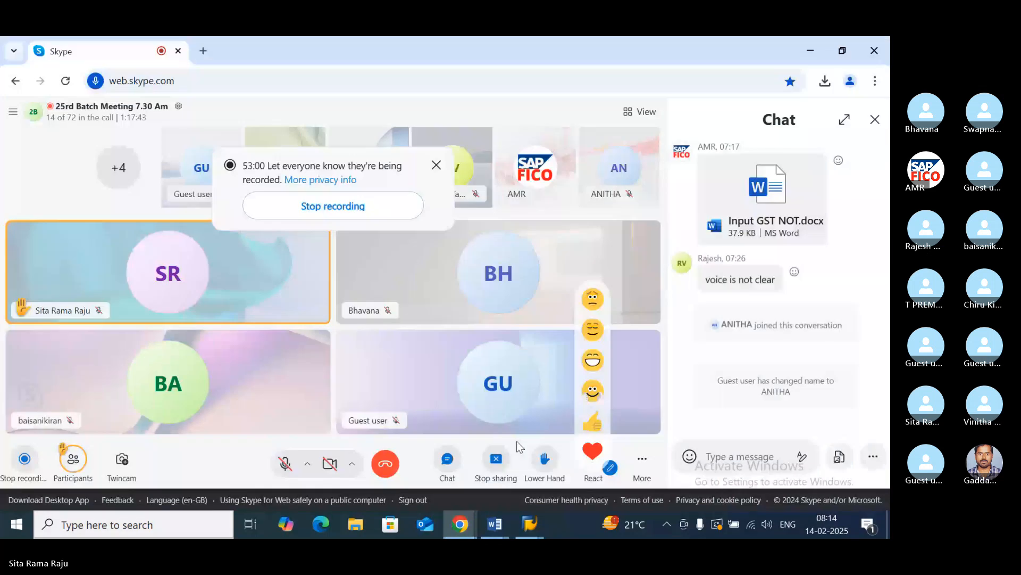
# - Try to close the Enter Vendor Invoice session for company code PO11 in SAP, and return to the Skype meeting in Chrome
pyautogui.click(532, 524)
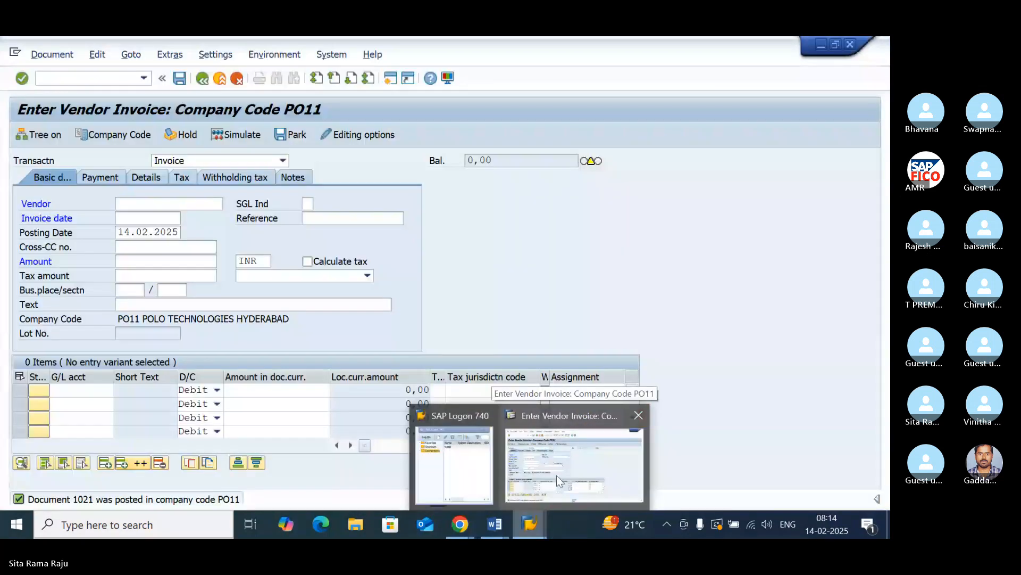
pyautogui.click(638, 420)
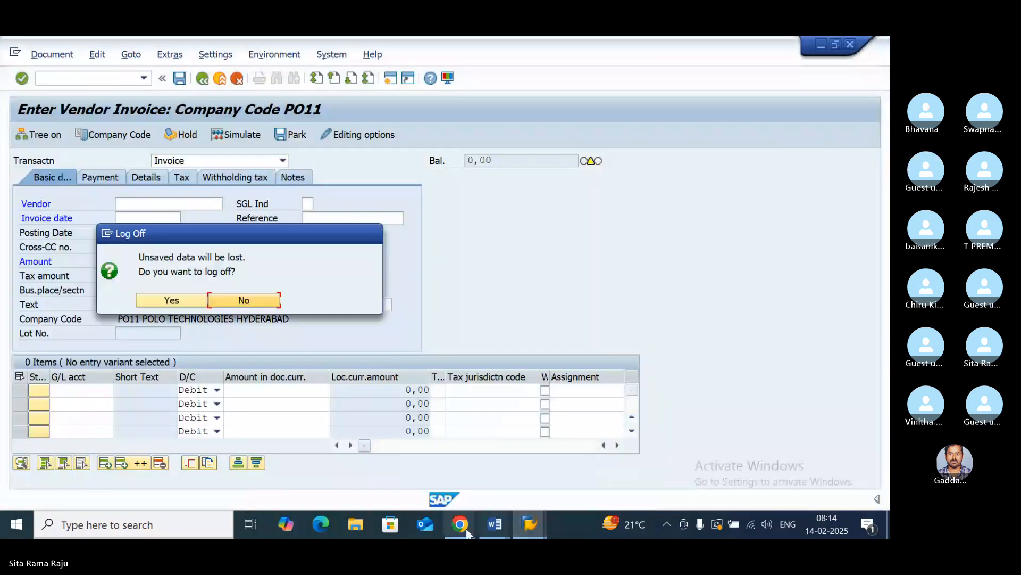
pyautogui.click(467, 532)
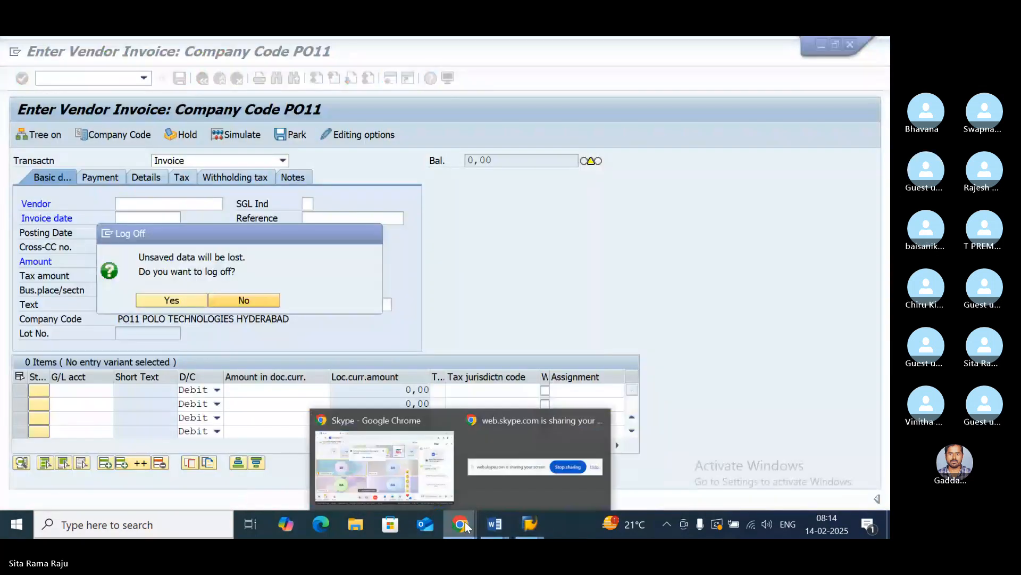
pyautogui.click(407, 448)
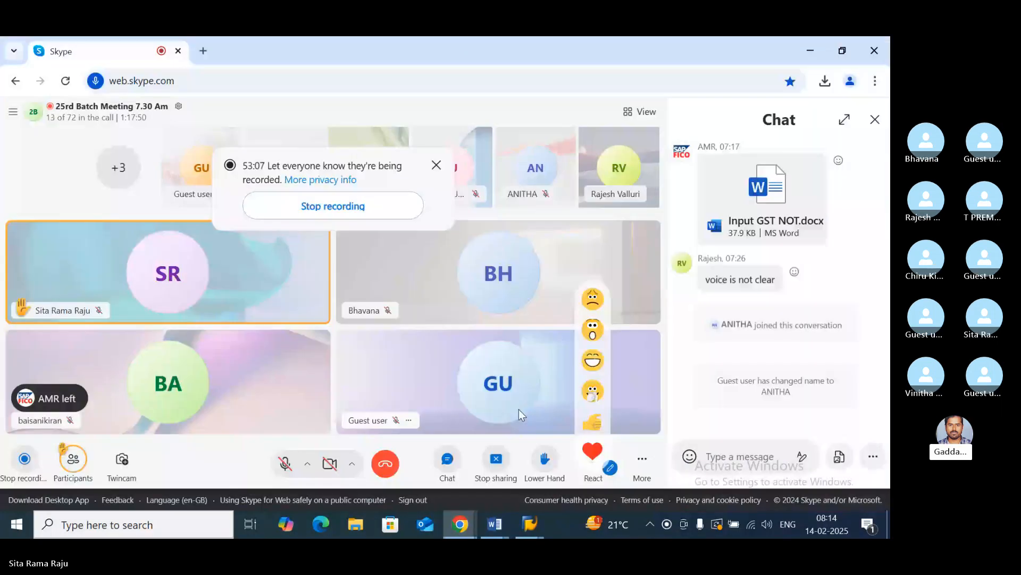